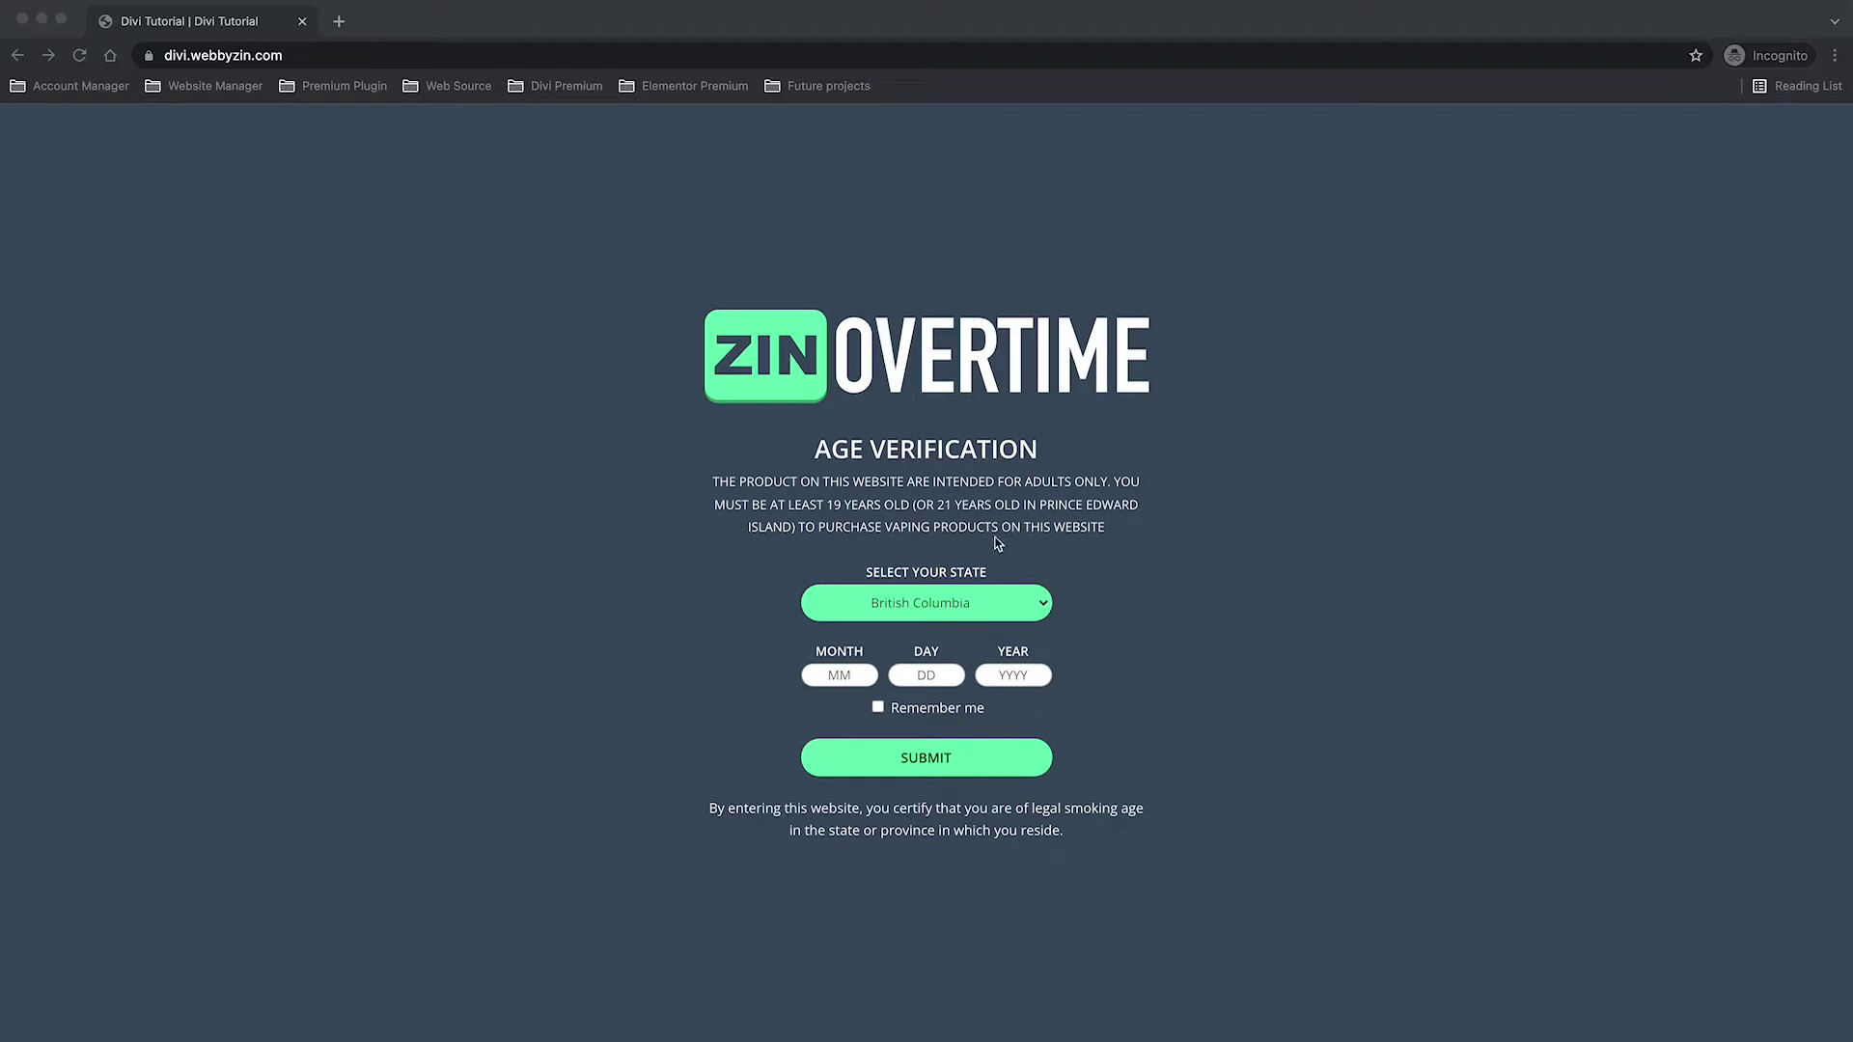
Select Manitoba as the state in the age verification form and review the other provinces offered.
click(867, 572)
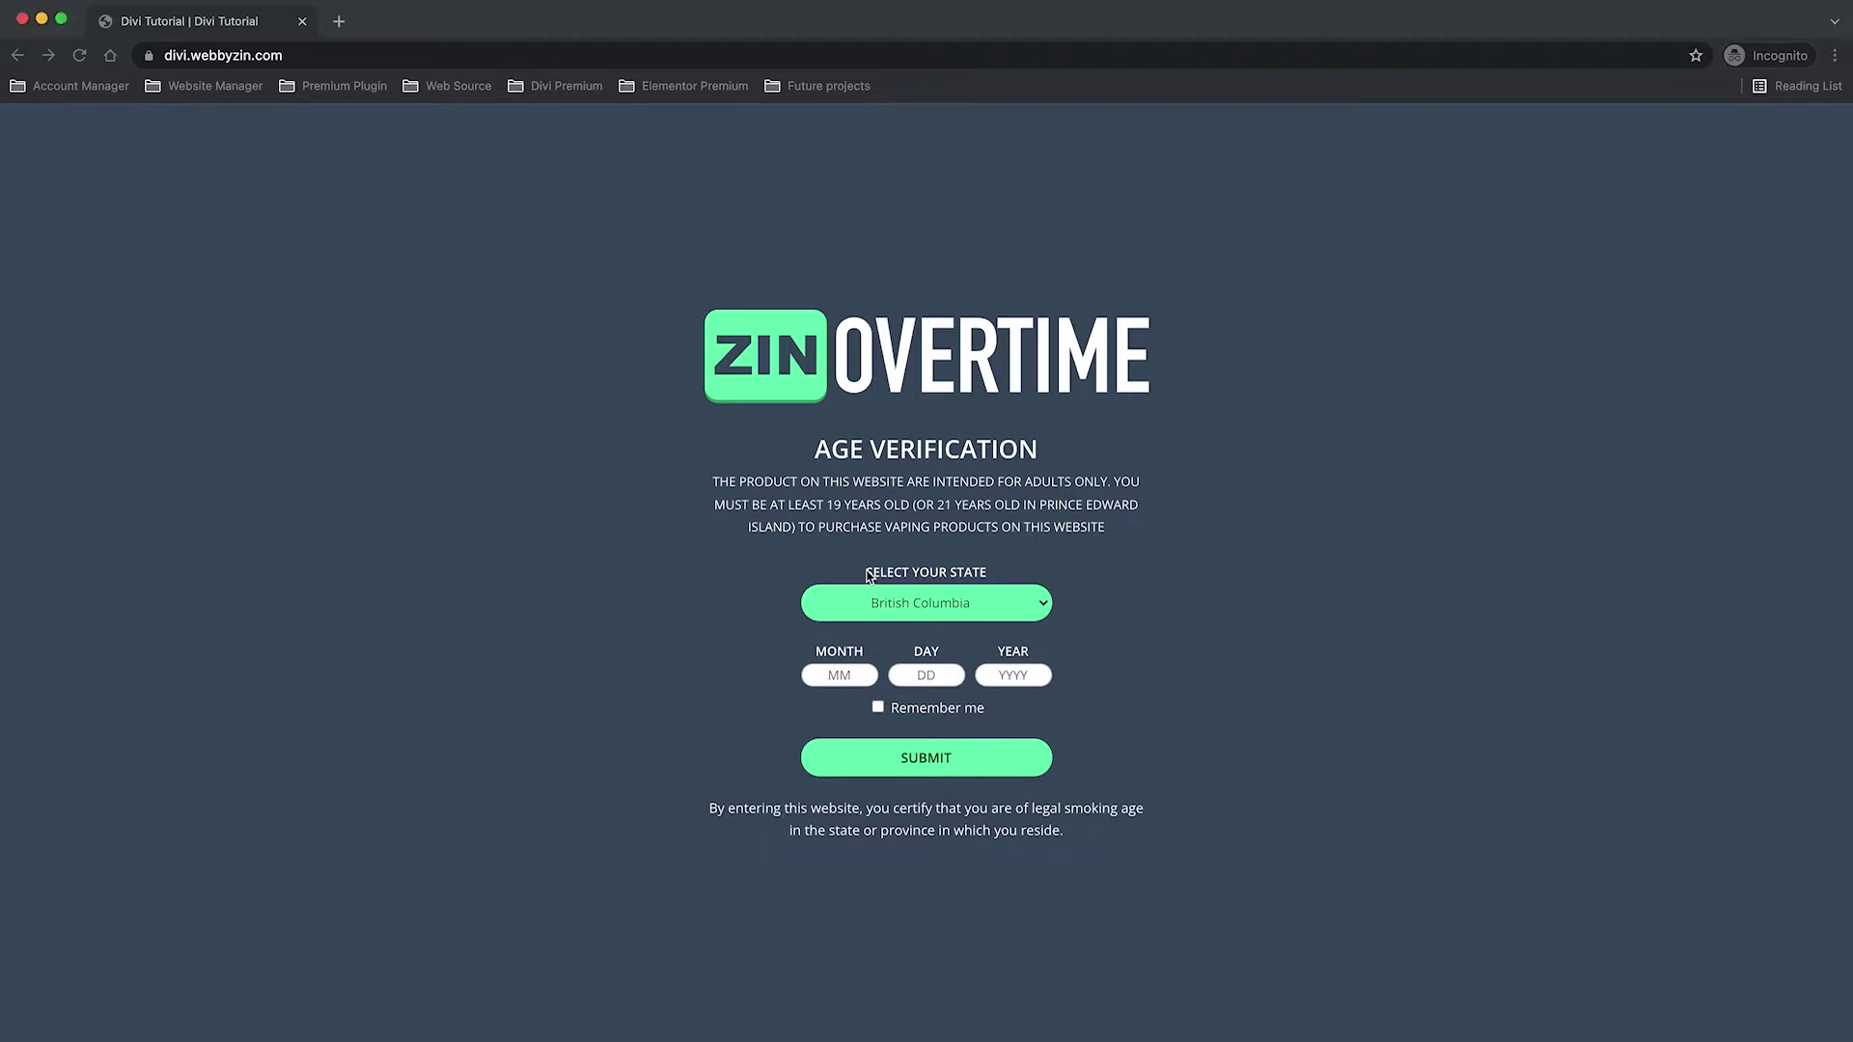
click(993, 615)
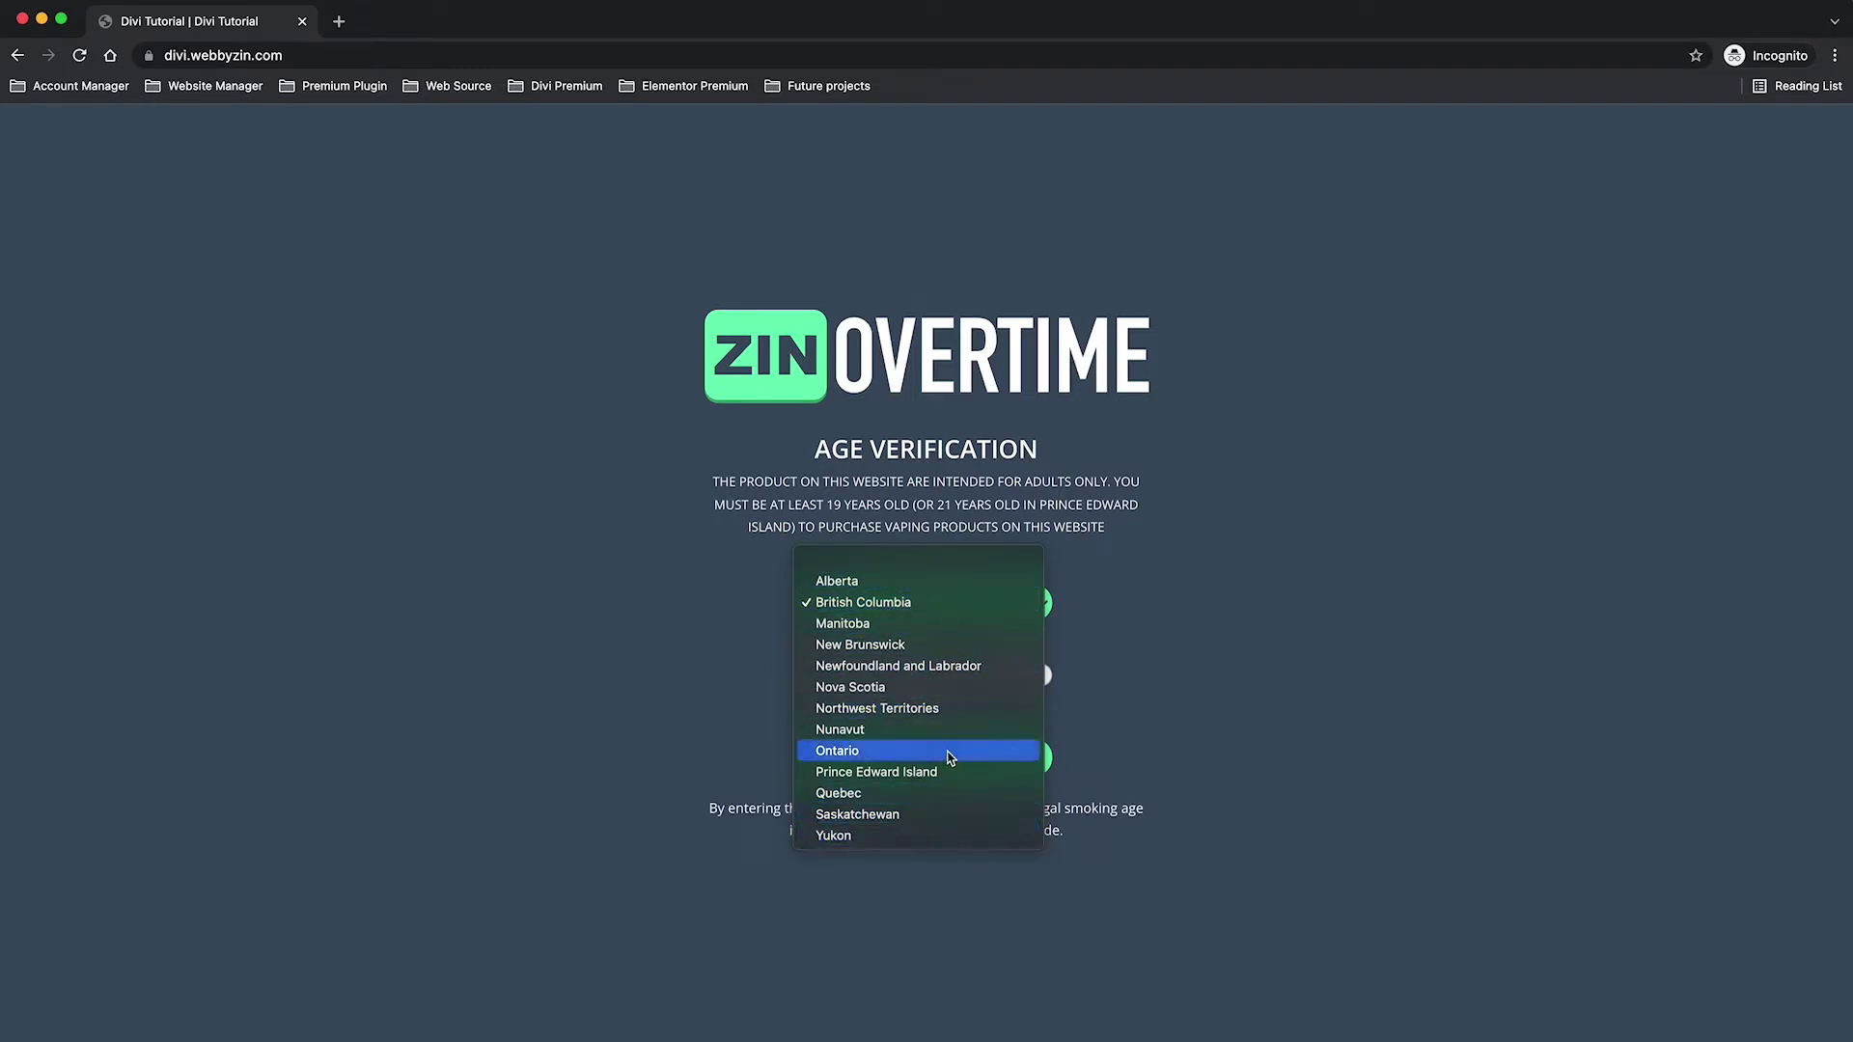
click(968, 629)
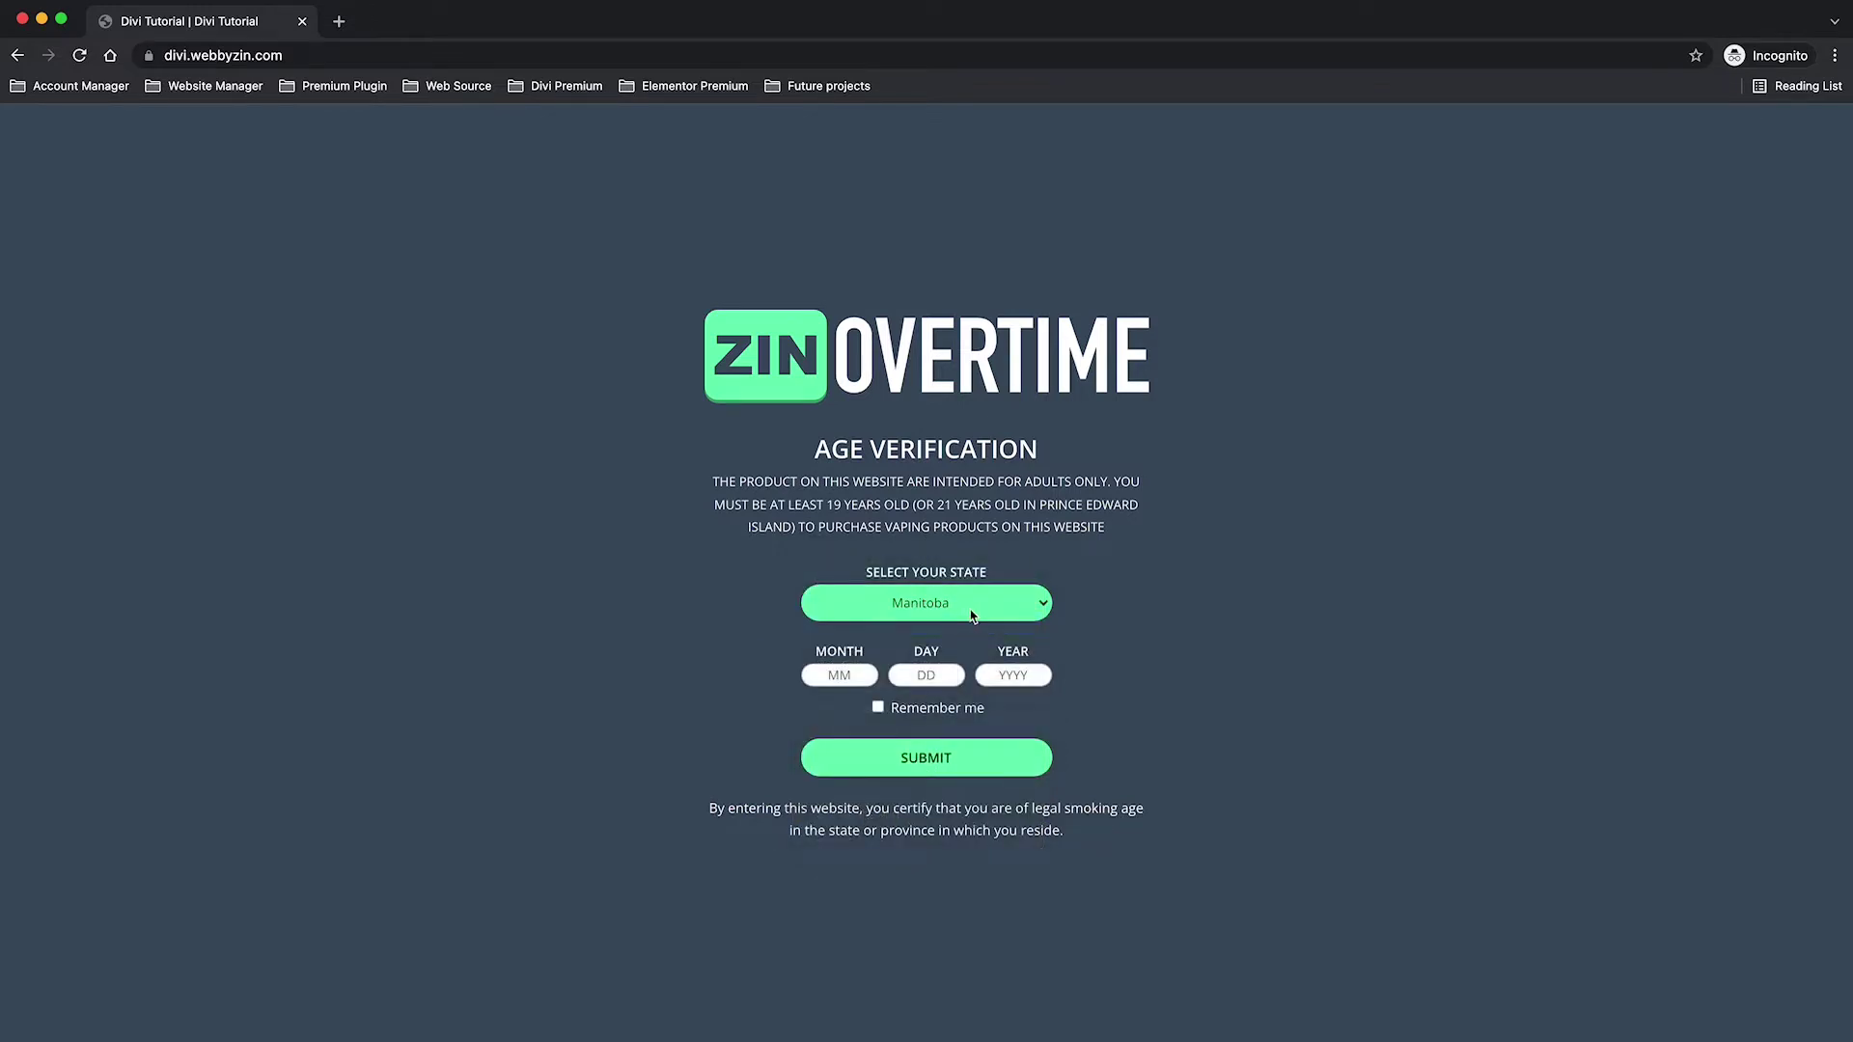
click(964, 622)
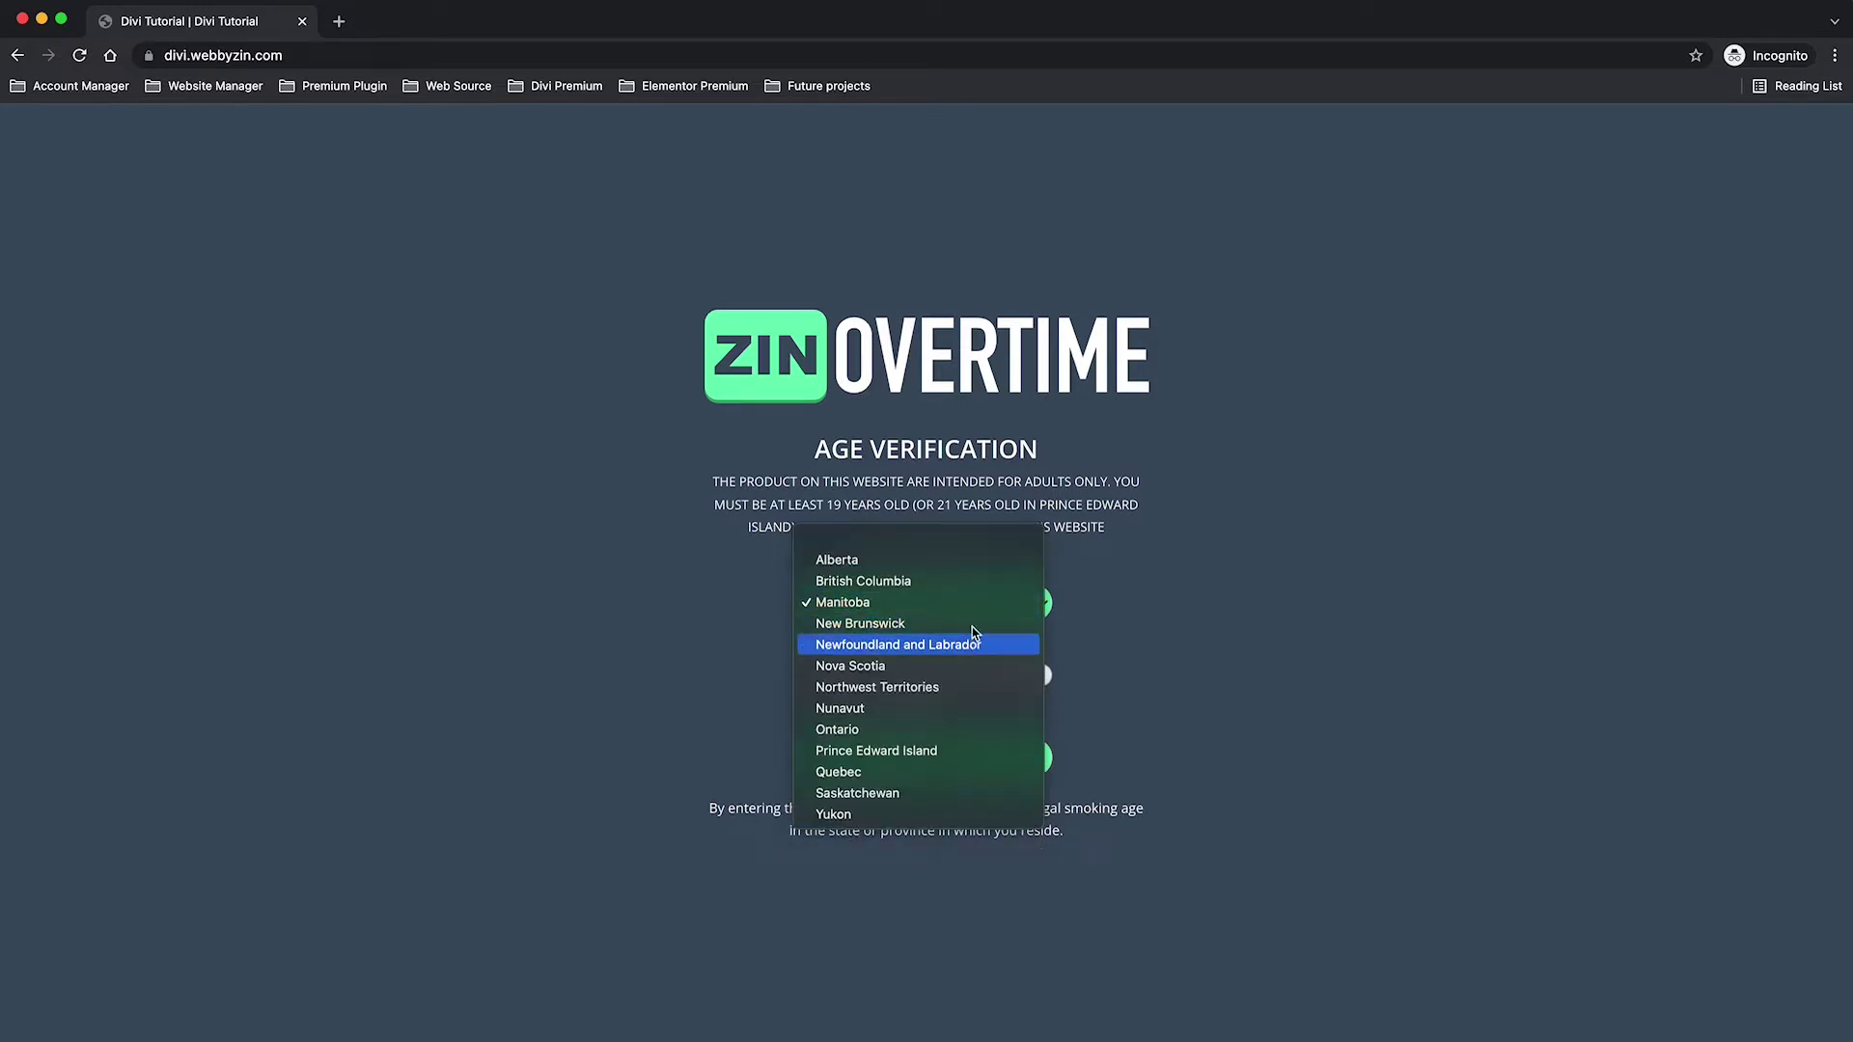
click(1154, 645)
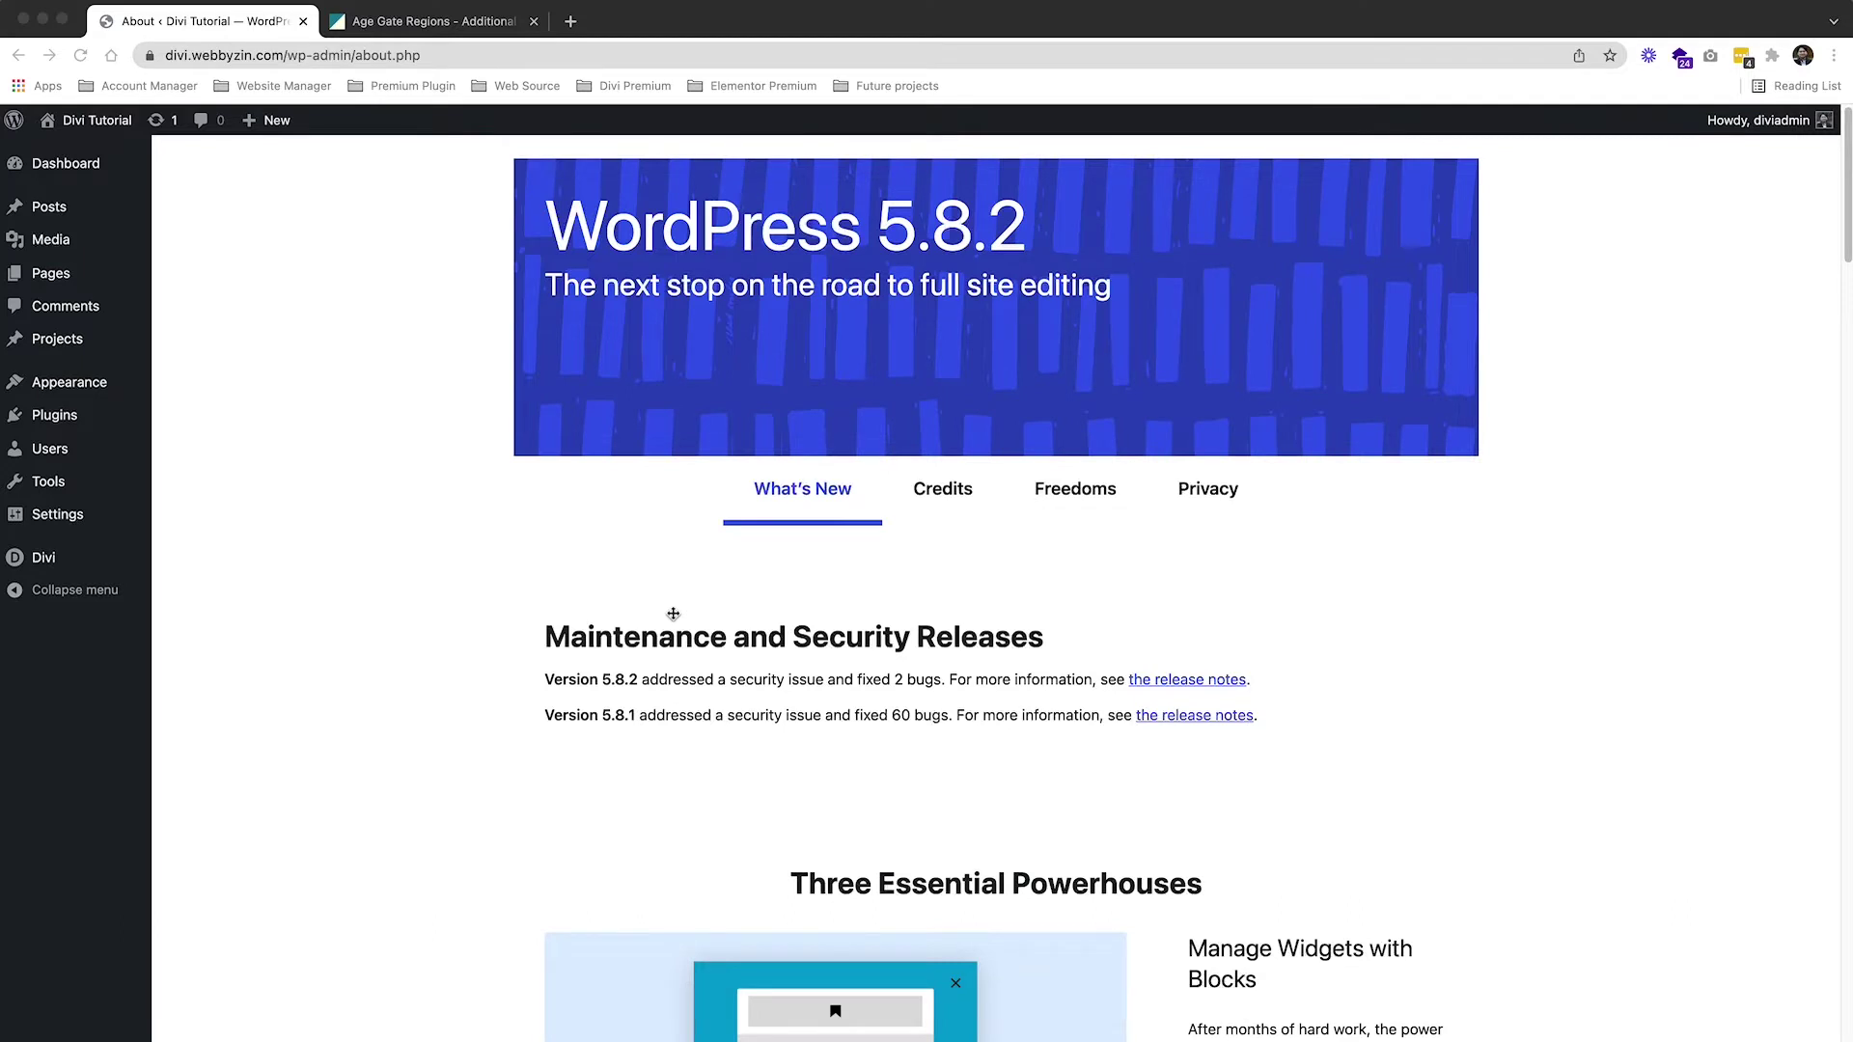
Search for "age gate" among the plugins available to add in WordPress and activate the Age Gate plugin.
click(58, 428)
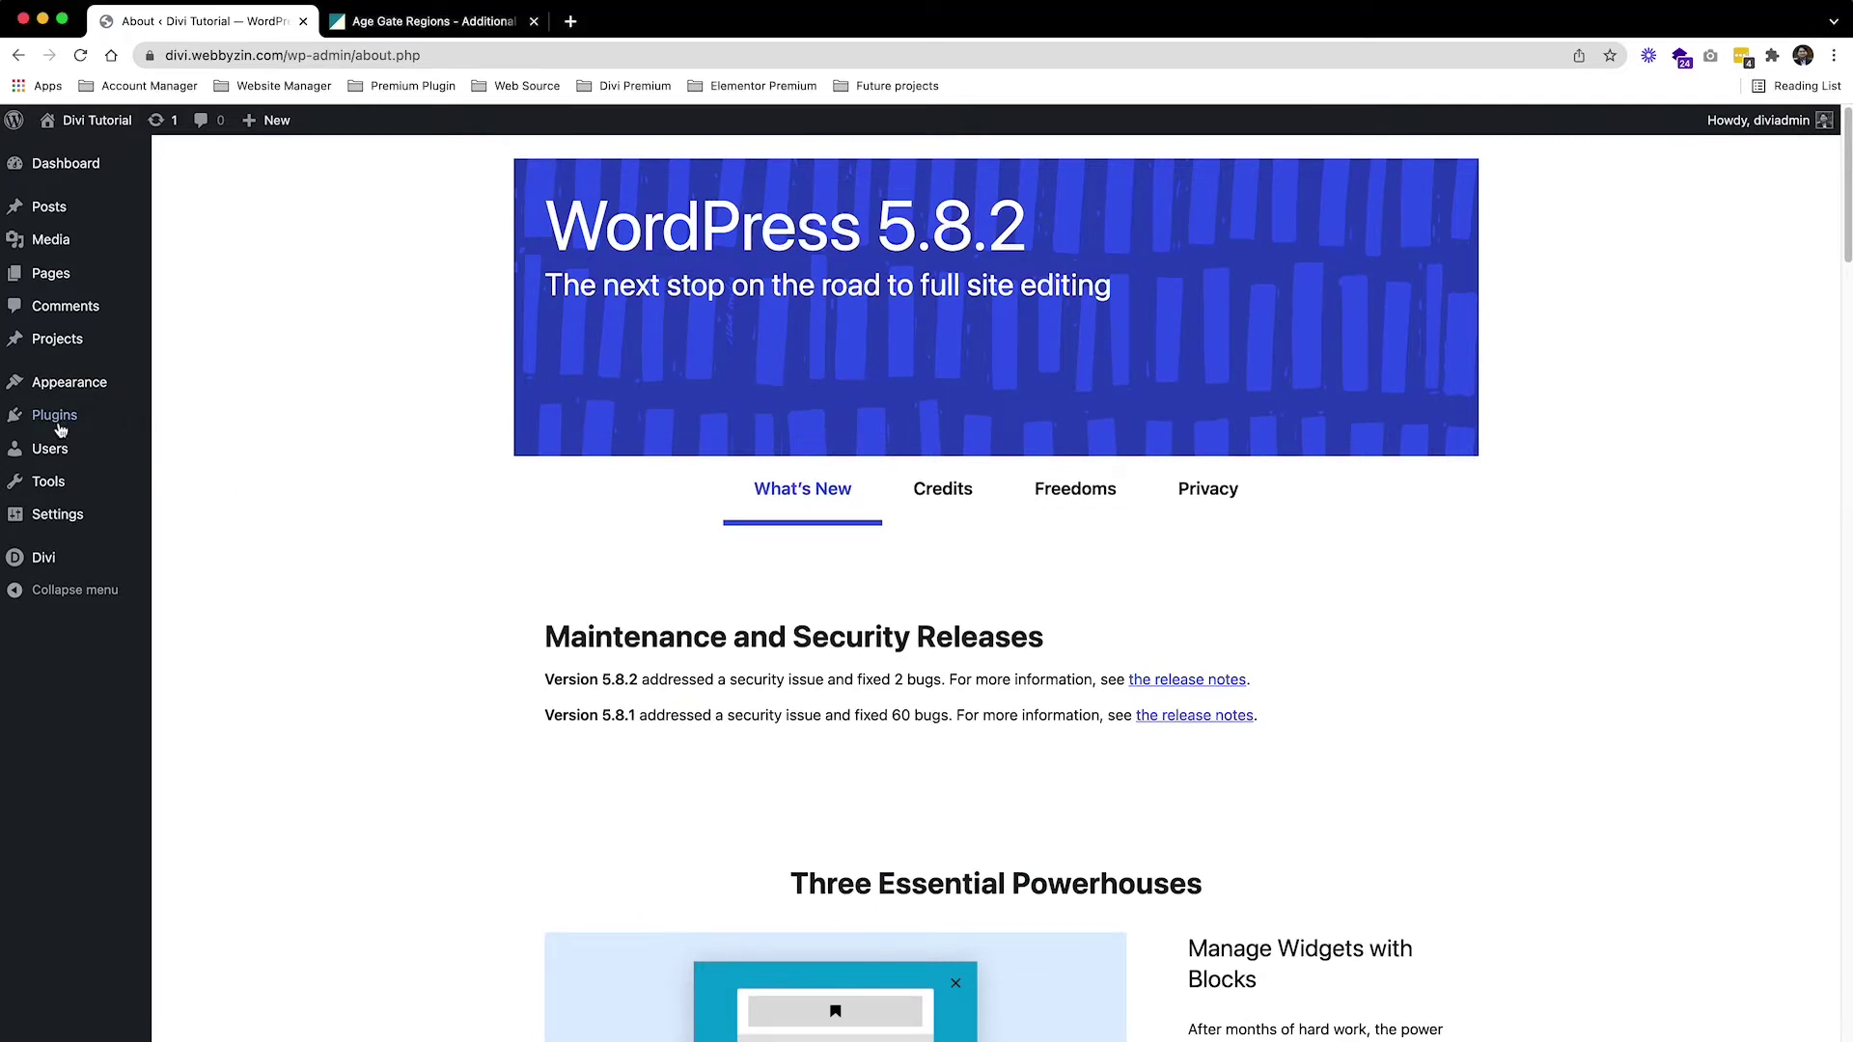
click(59, 428)
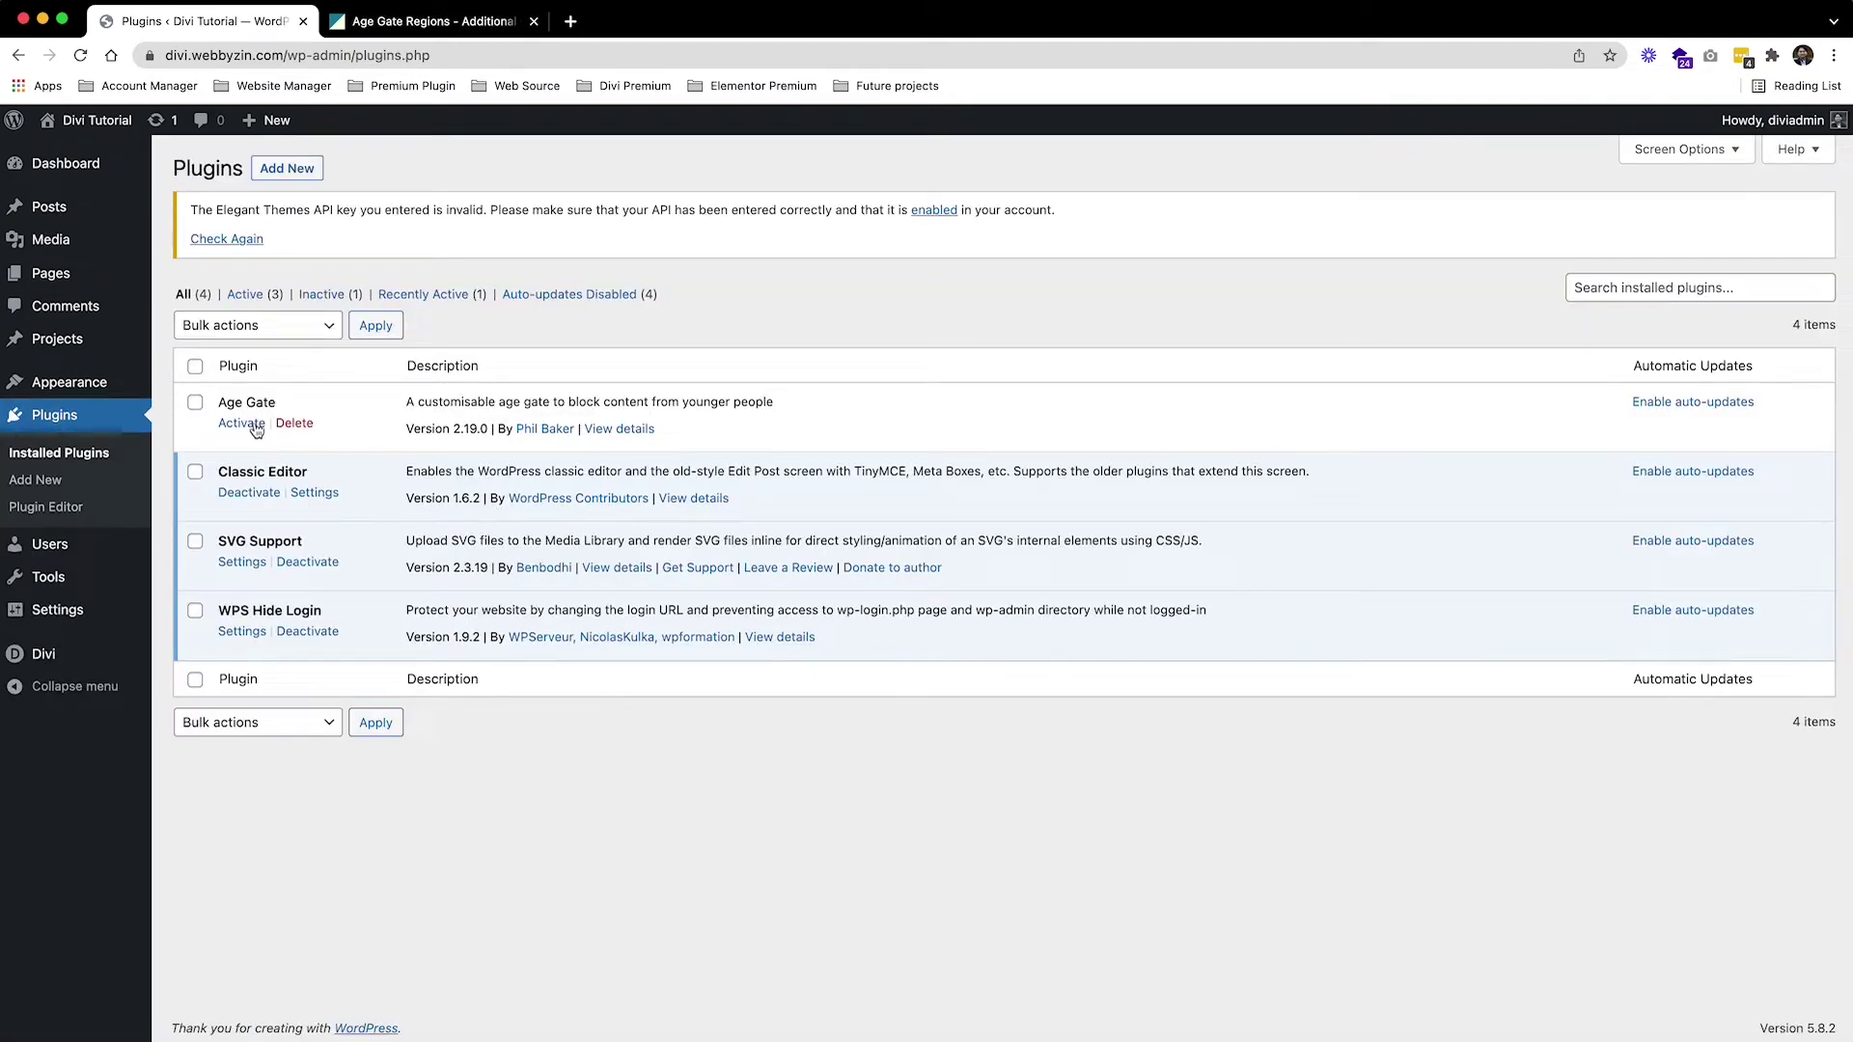
click(275, 168)
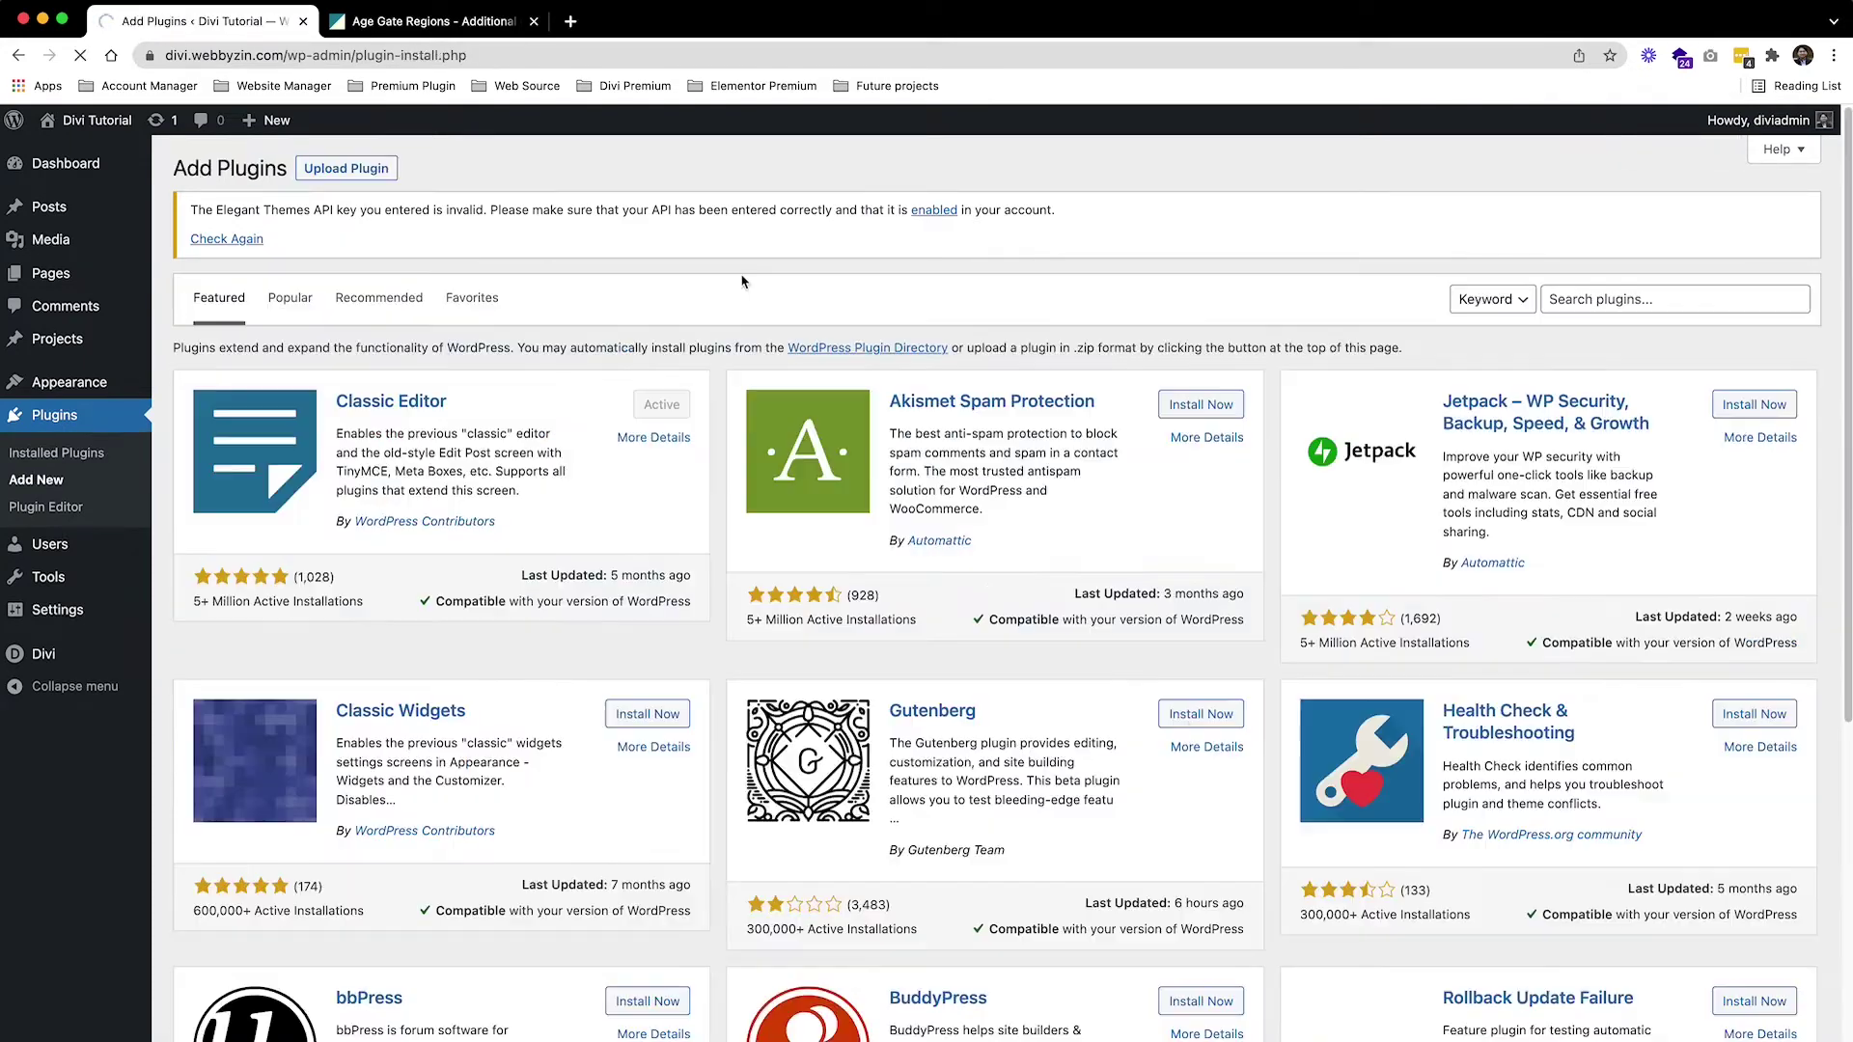
click(1645, 300)
text(age)
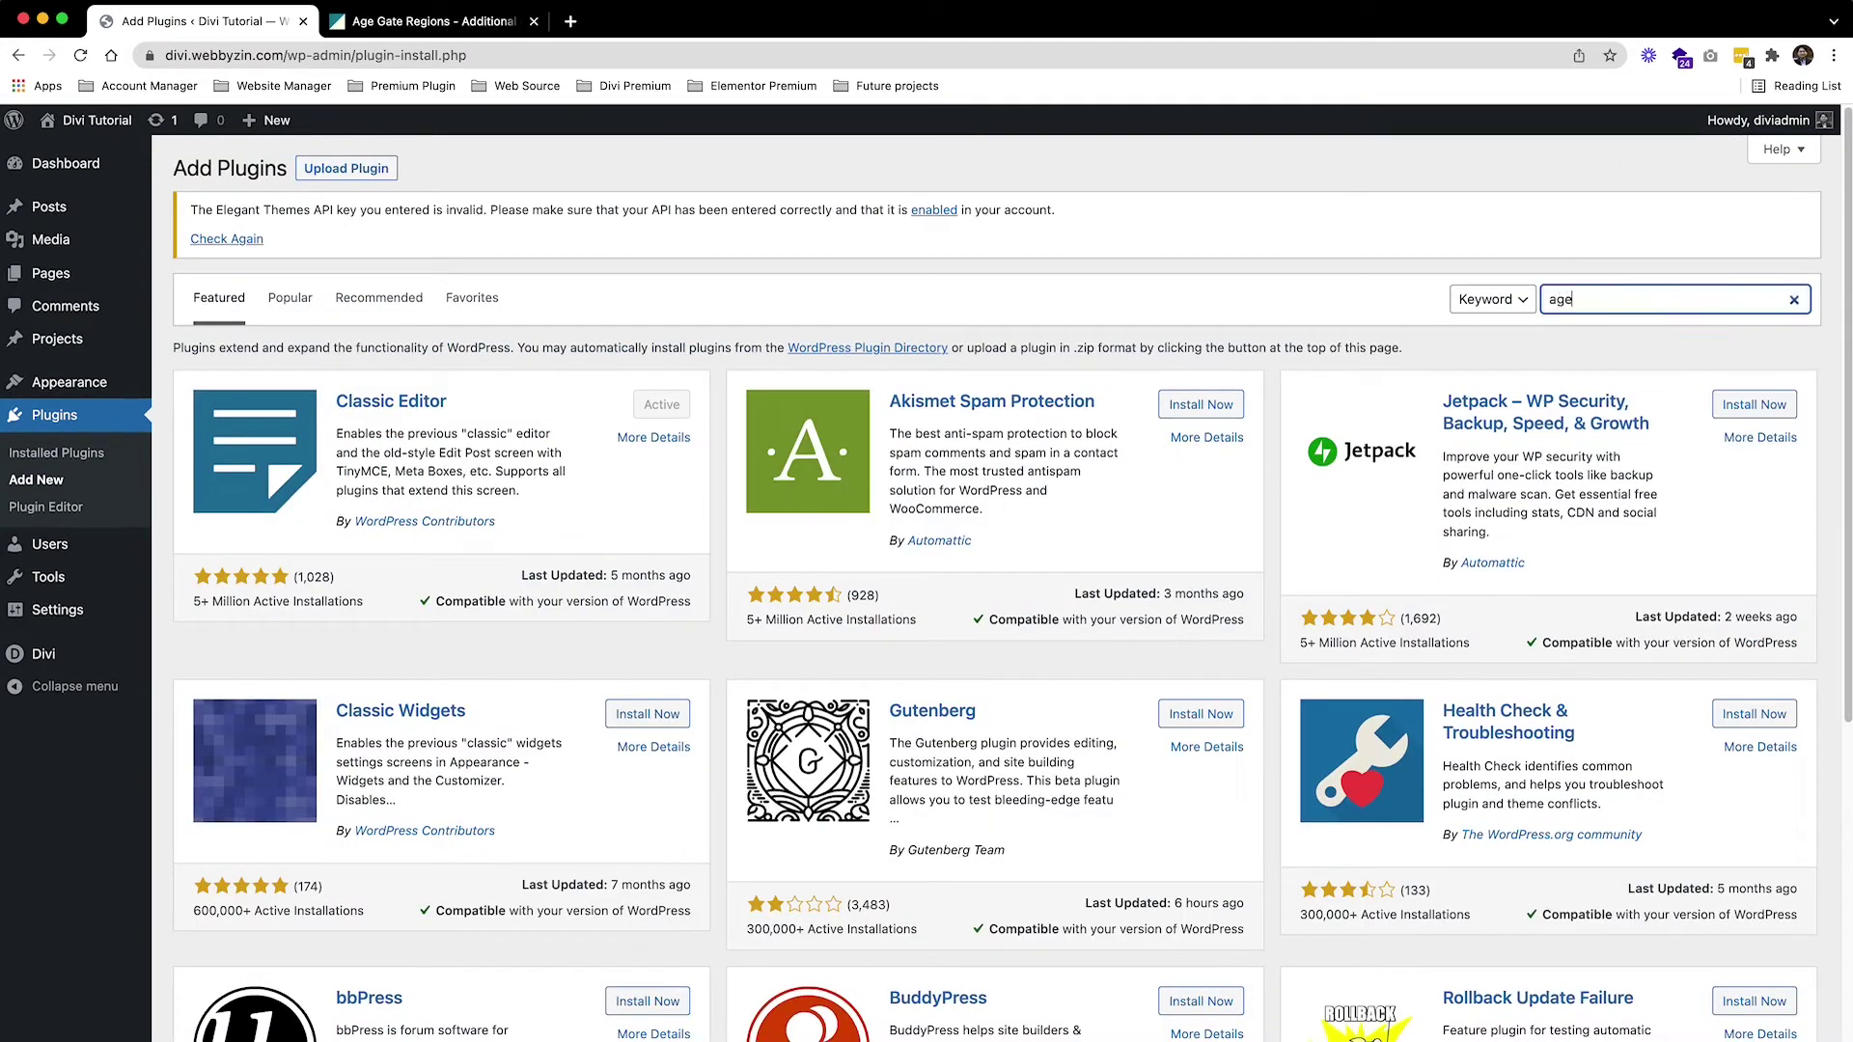
text( gate)
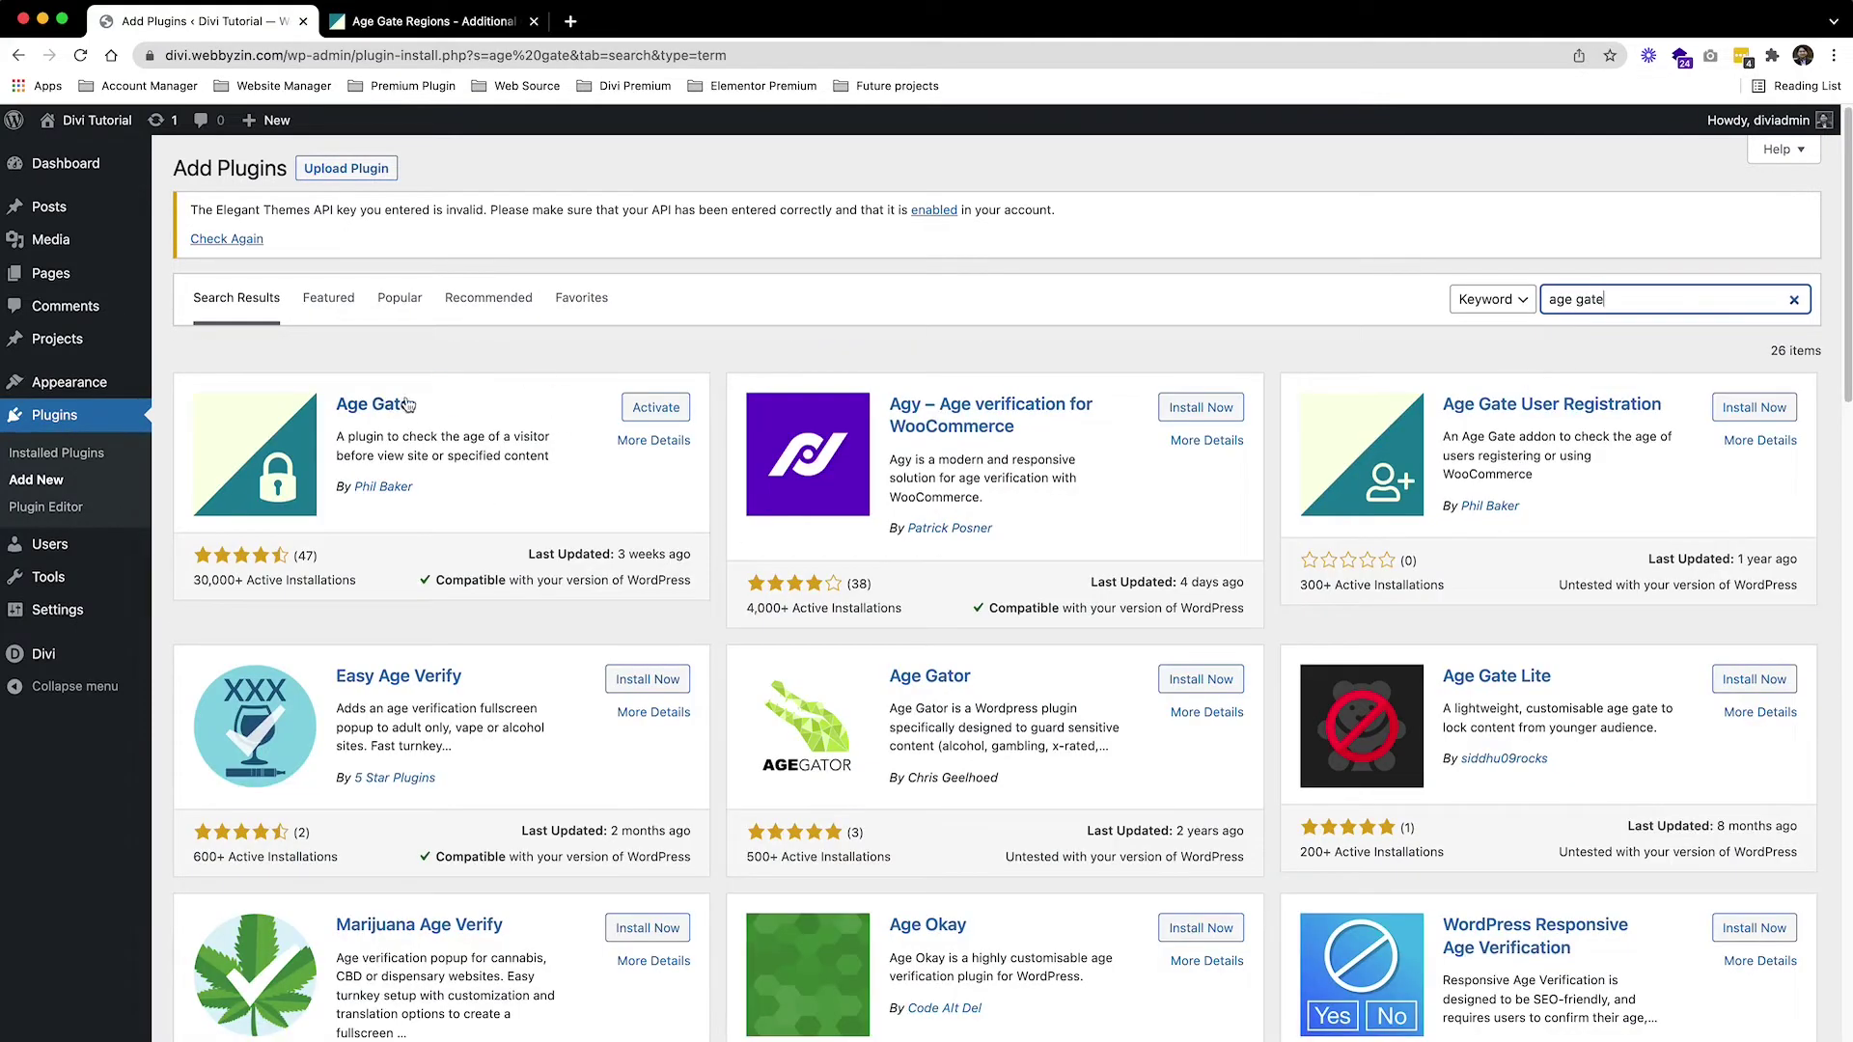
click(642, 410)
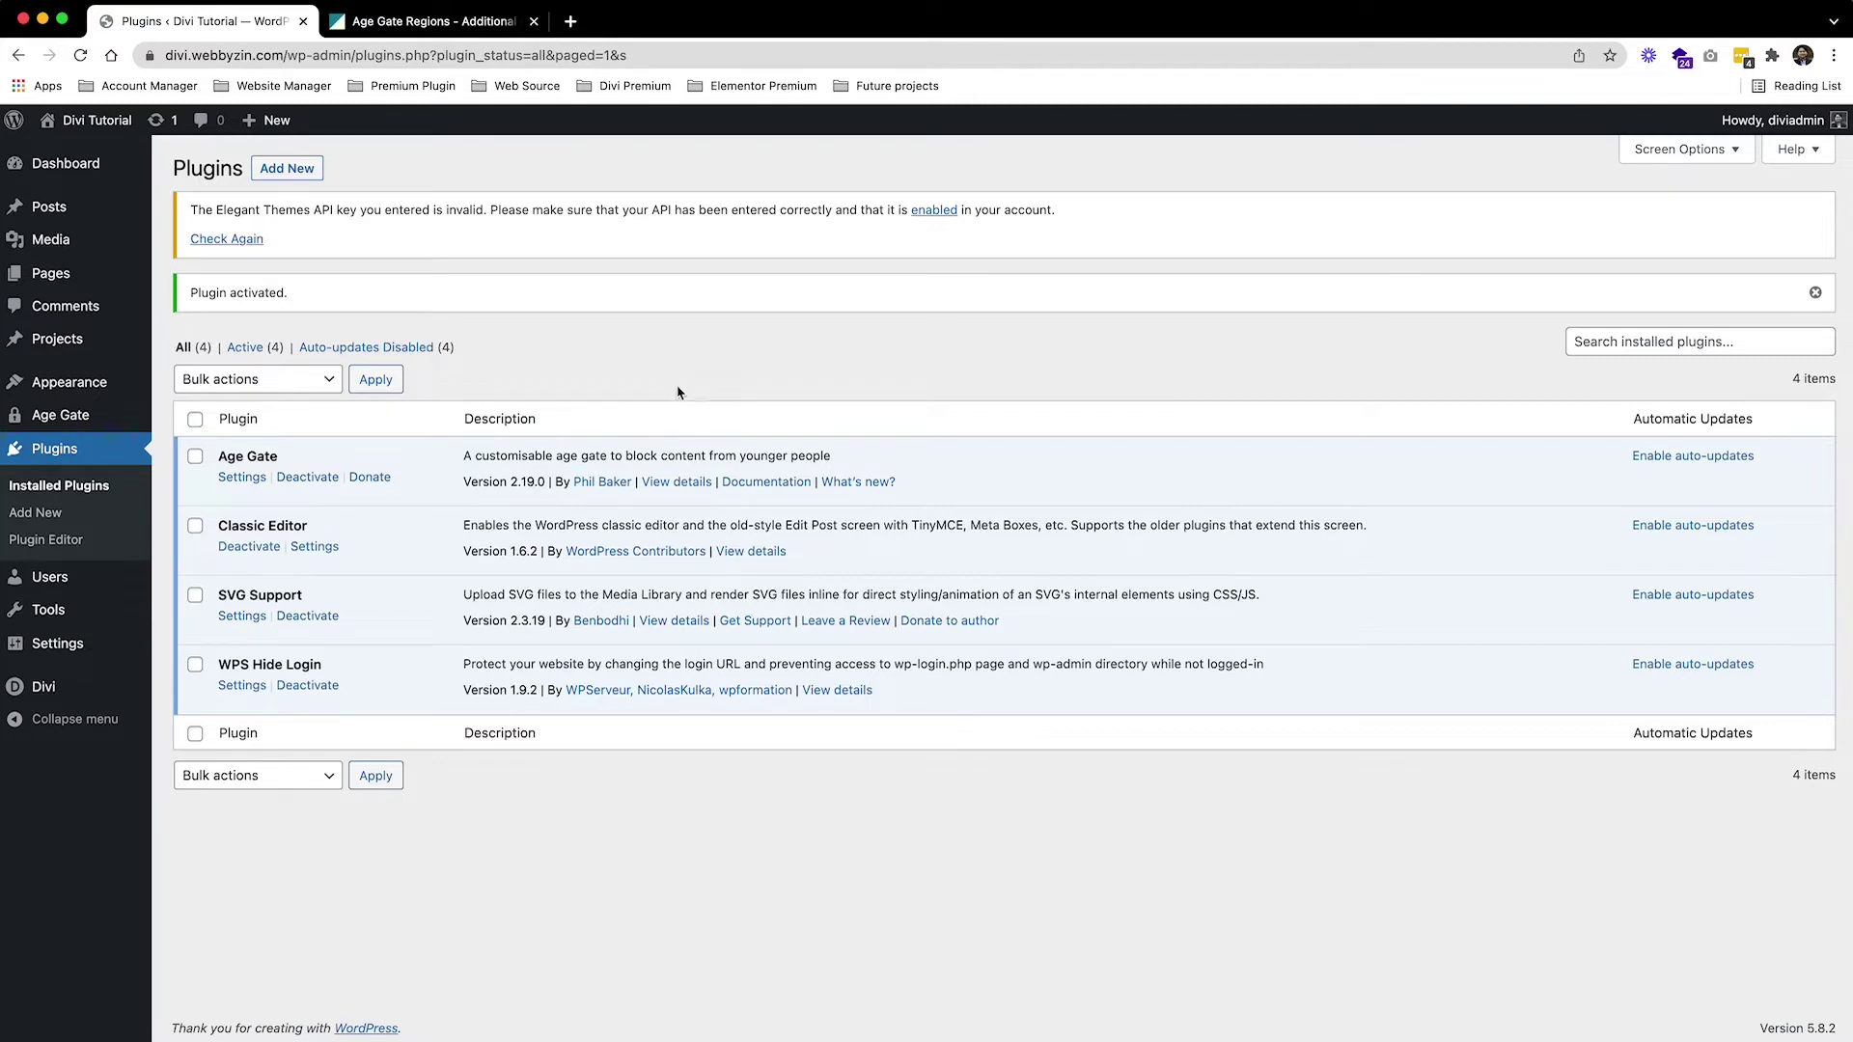
Download the free Age Gate Regions add-on from its page on agegate.io.
click(446, 29)
scroll(718, 465, up, 10)
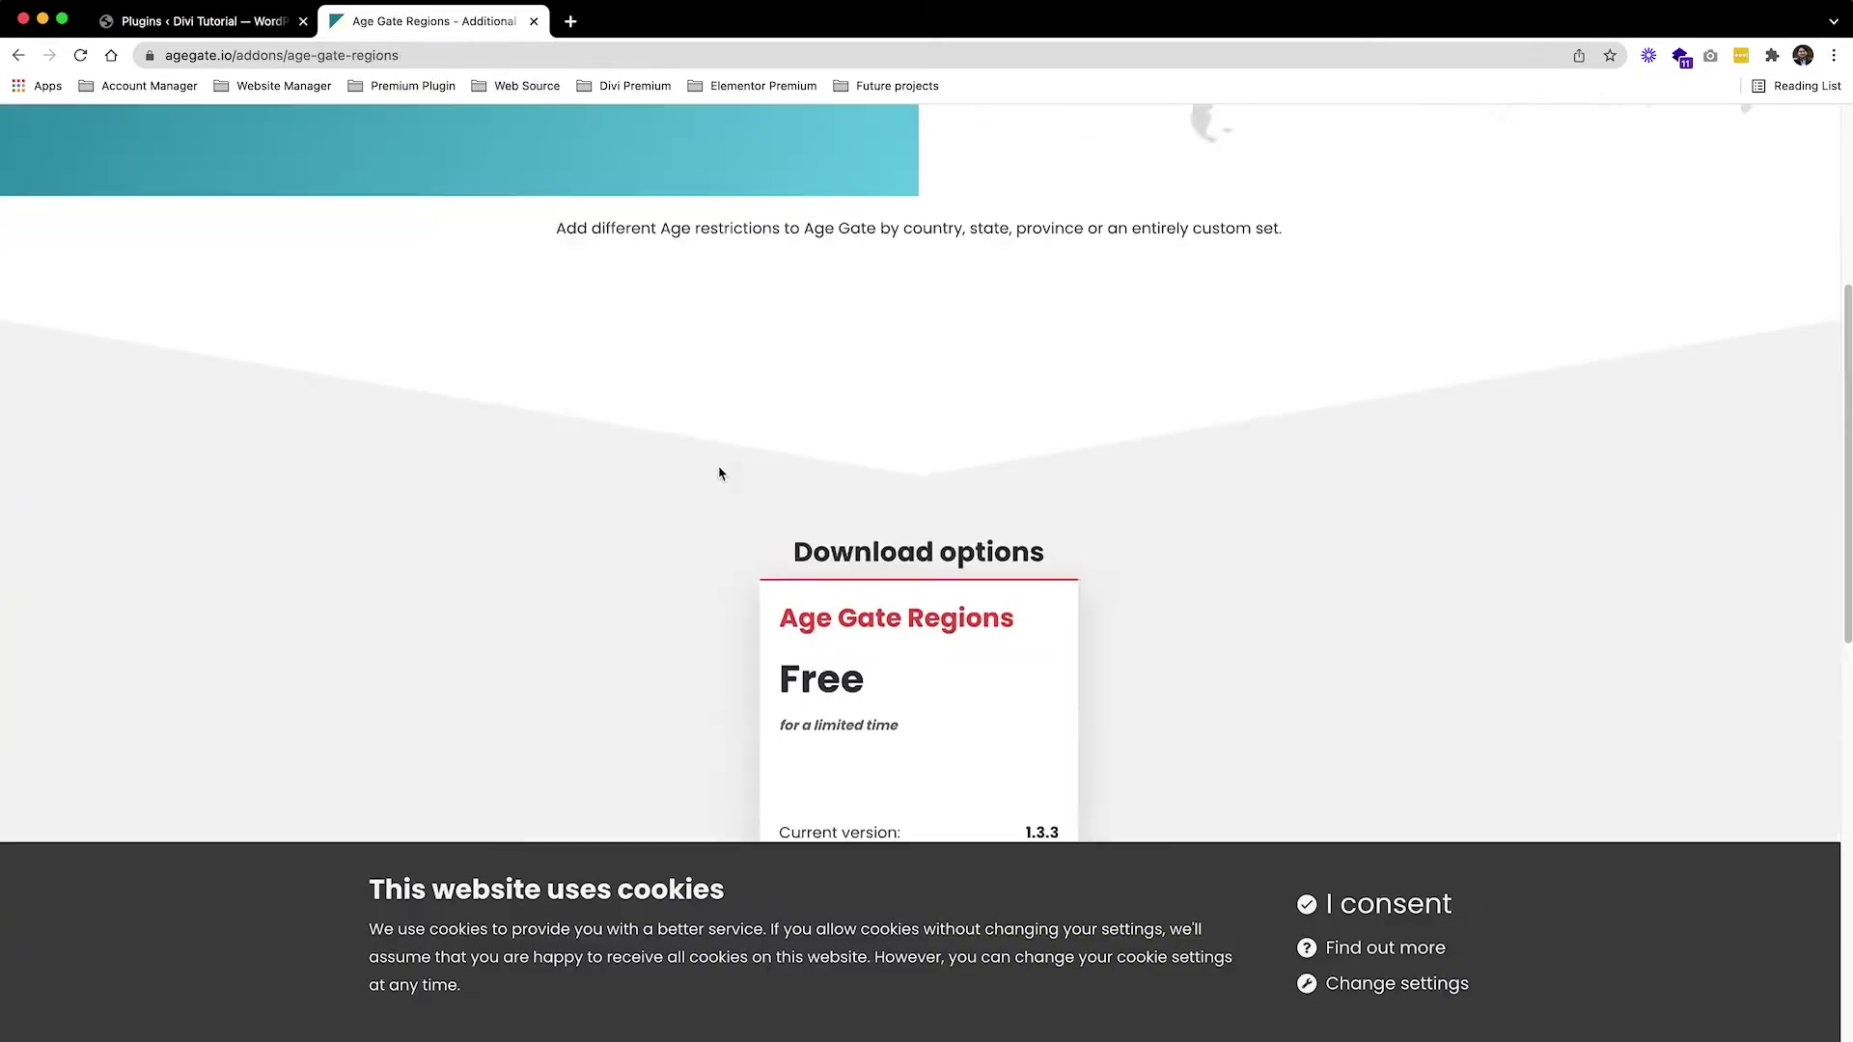
scroll(727, 477, down, 8)
scroll(728, 477, up, 6)
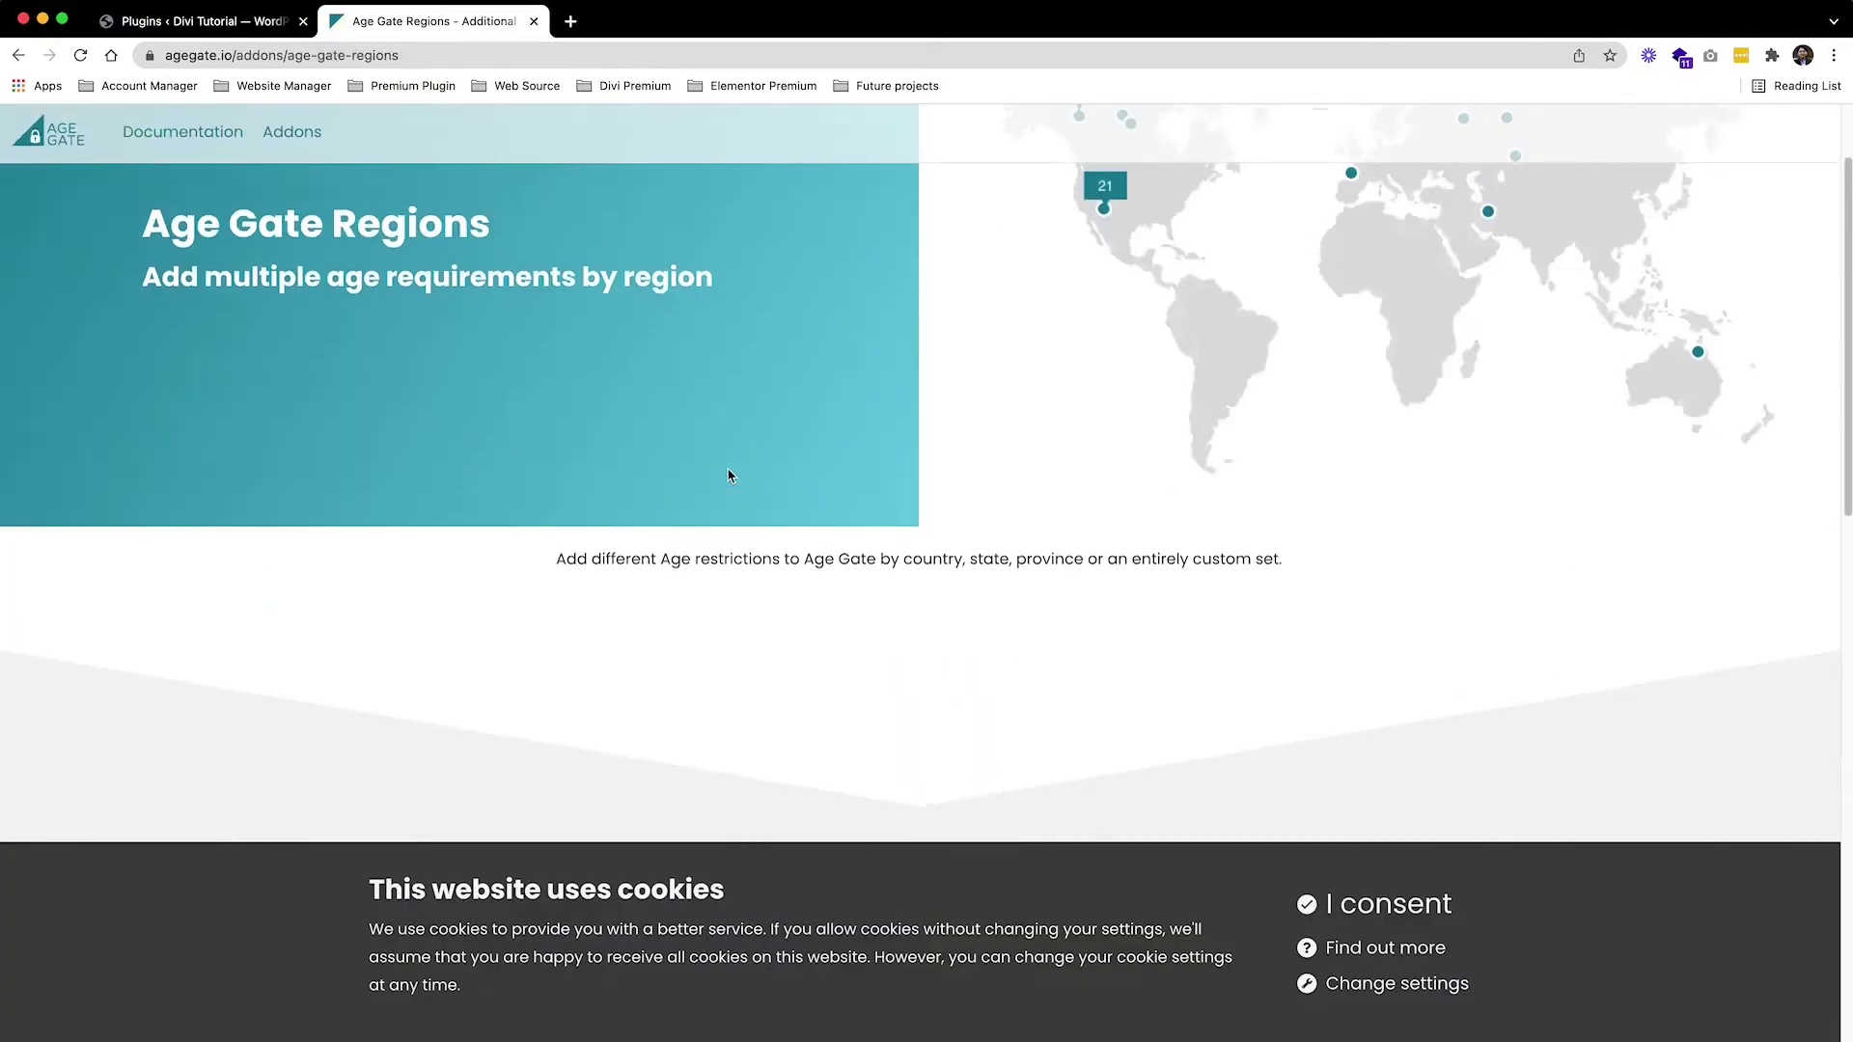
scroll(728, 476, down, 5)
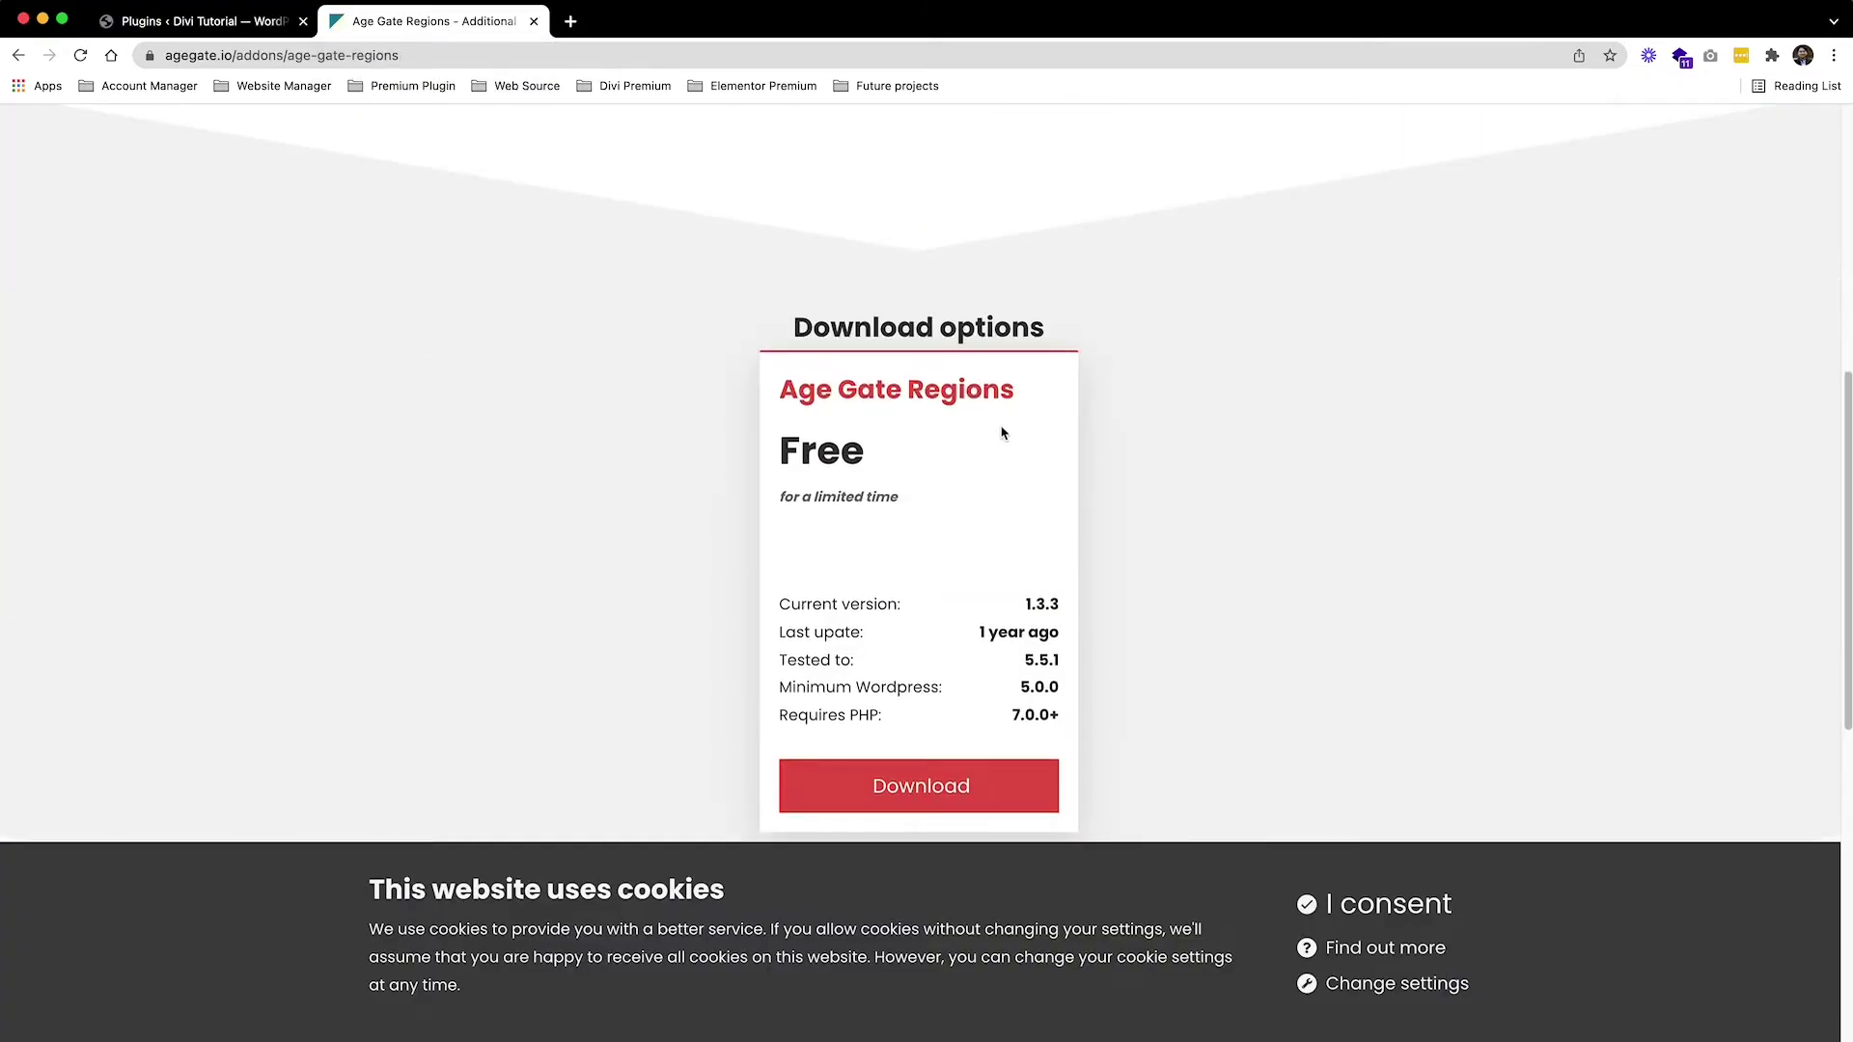
scroll(199, 170, up, 1)
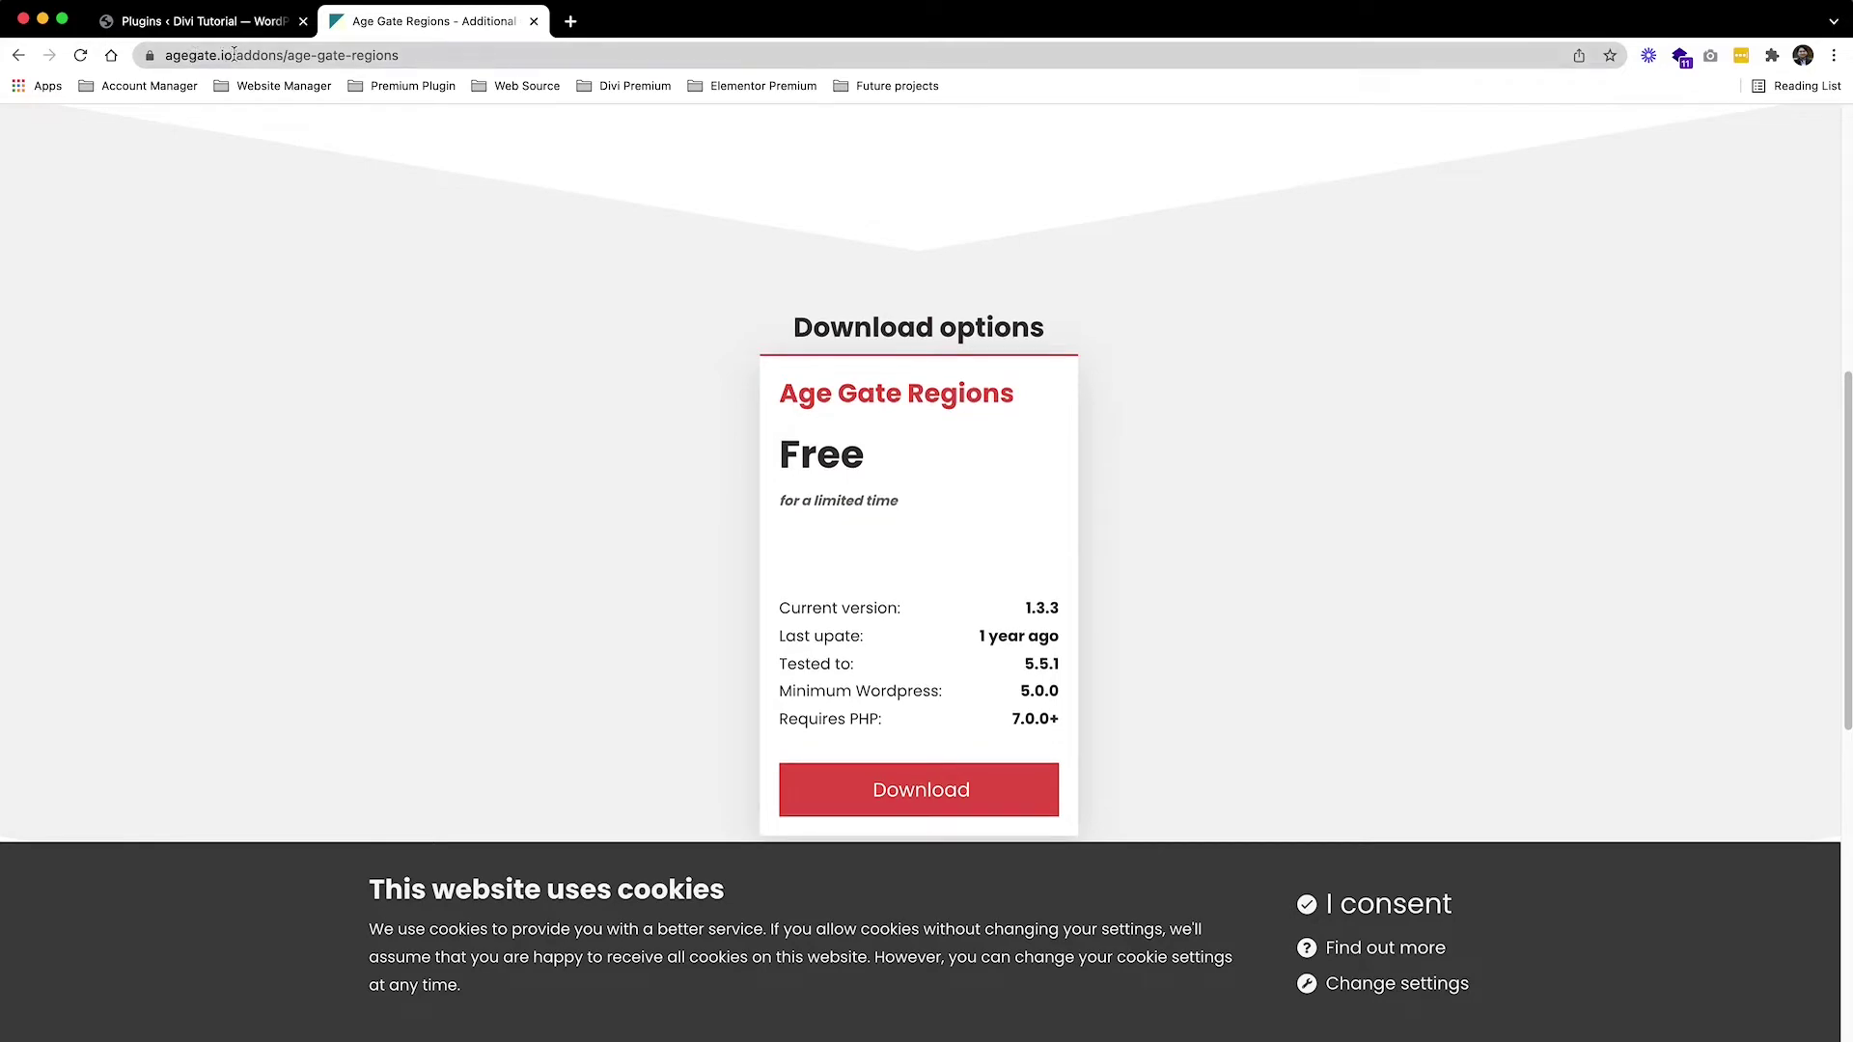
click(234, 55)
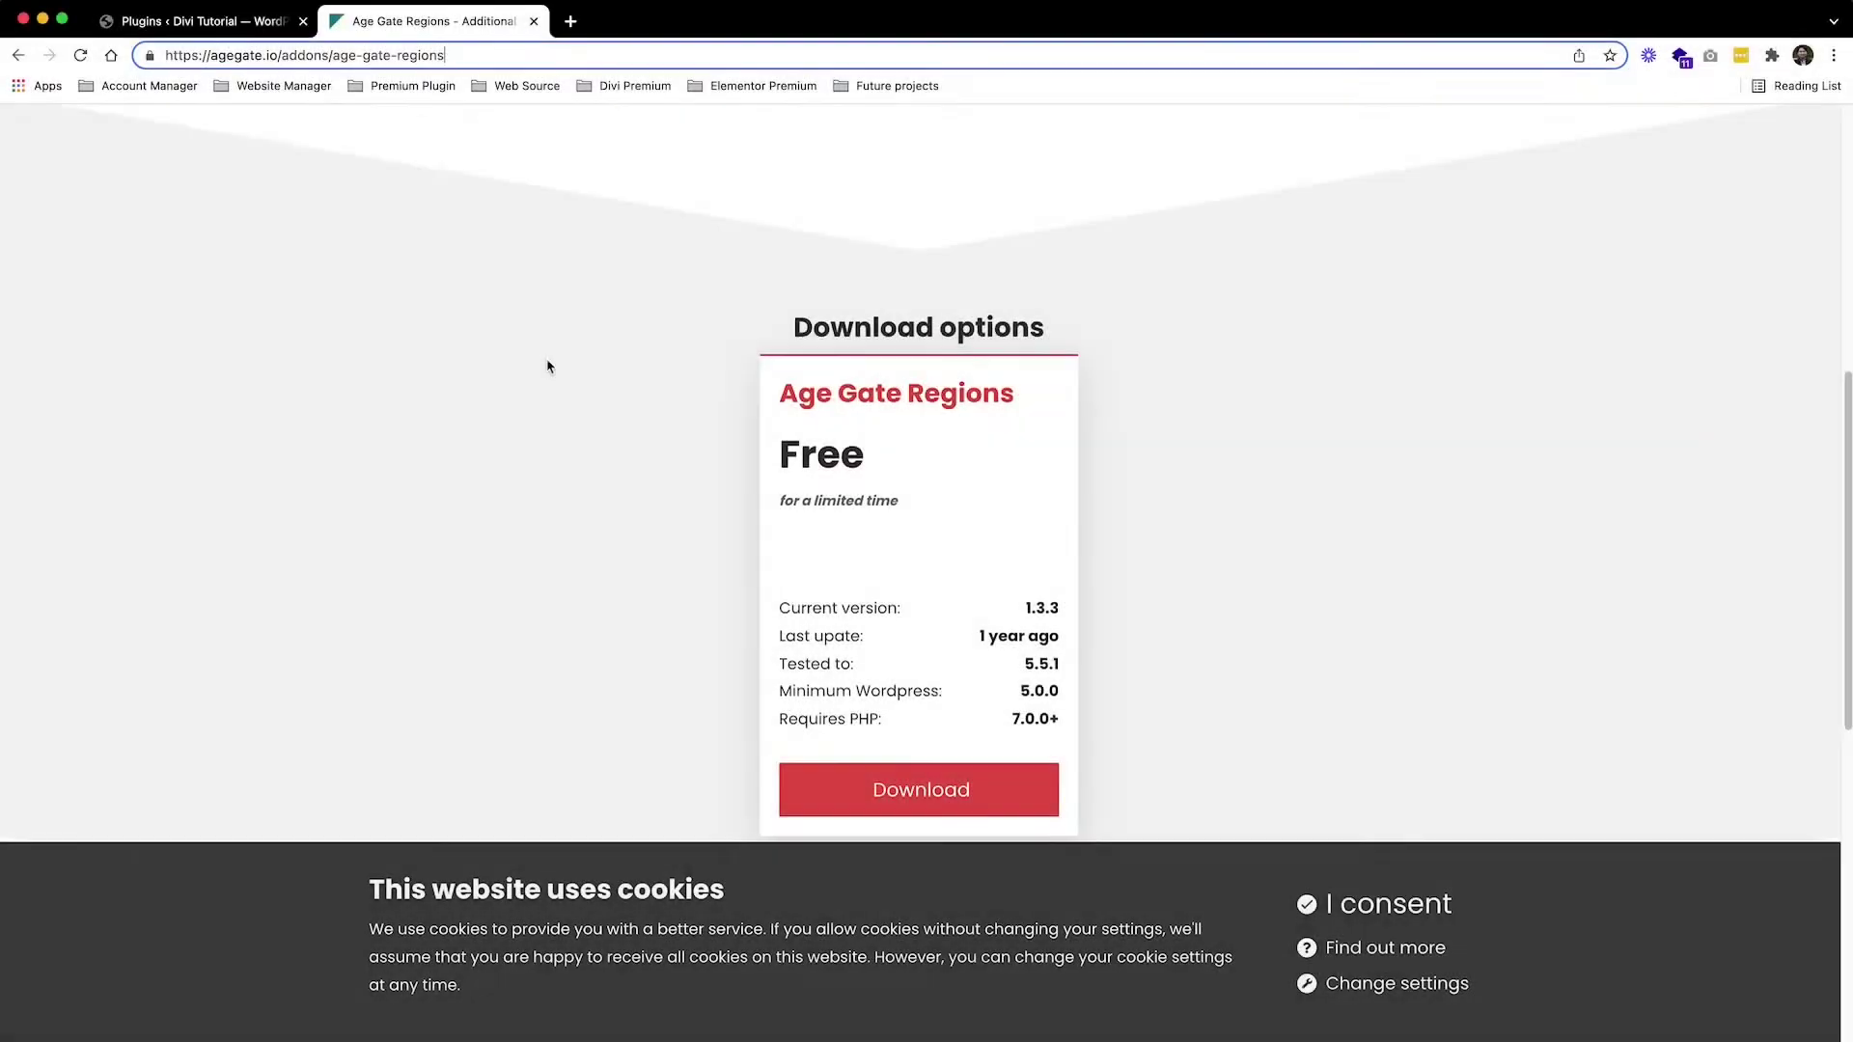
scroll(547, 361, down, 2)
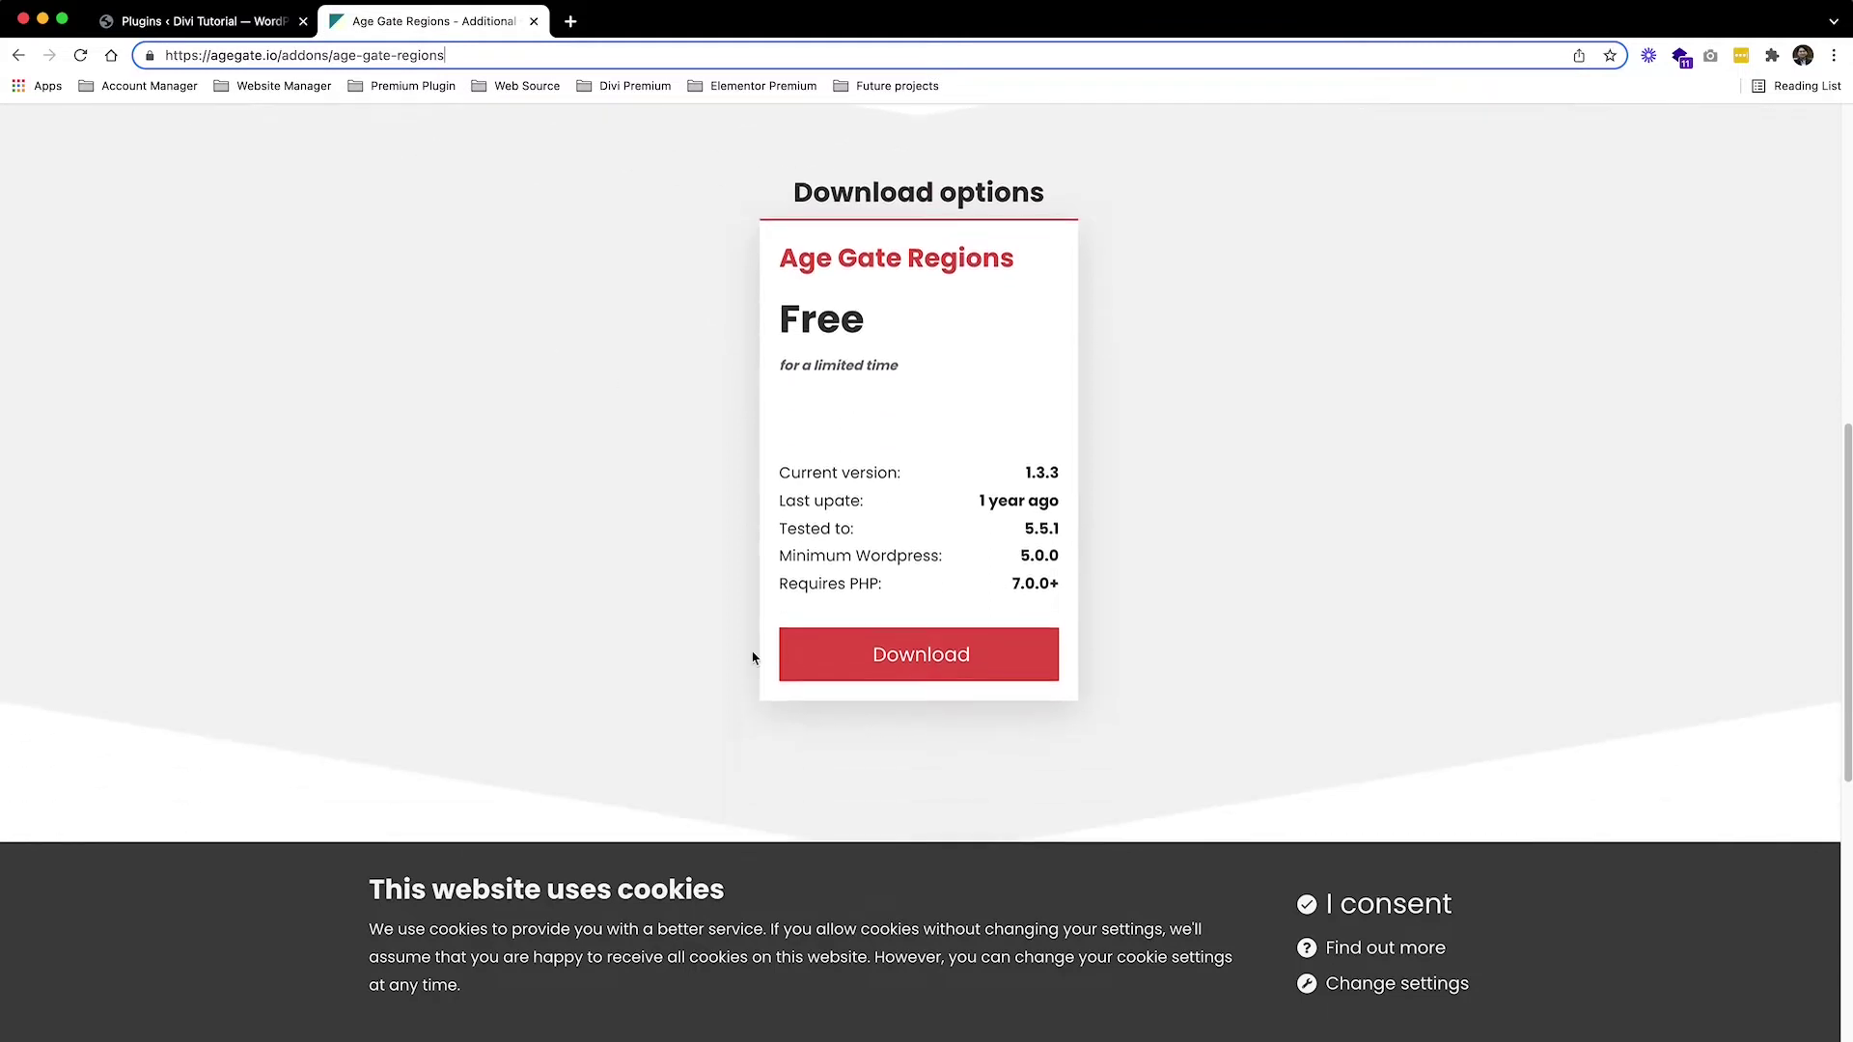
click(900, 653)
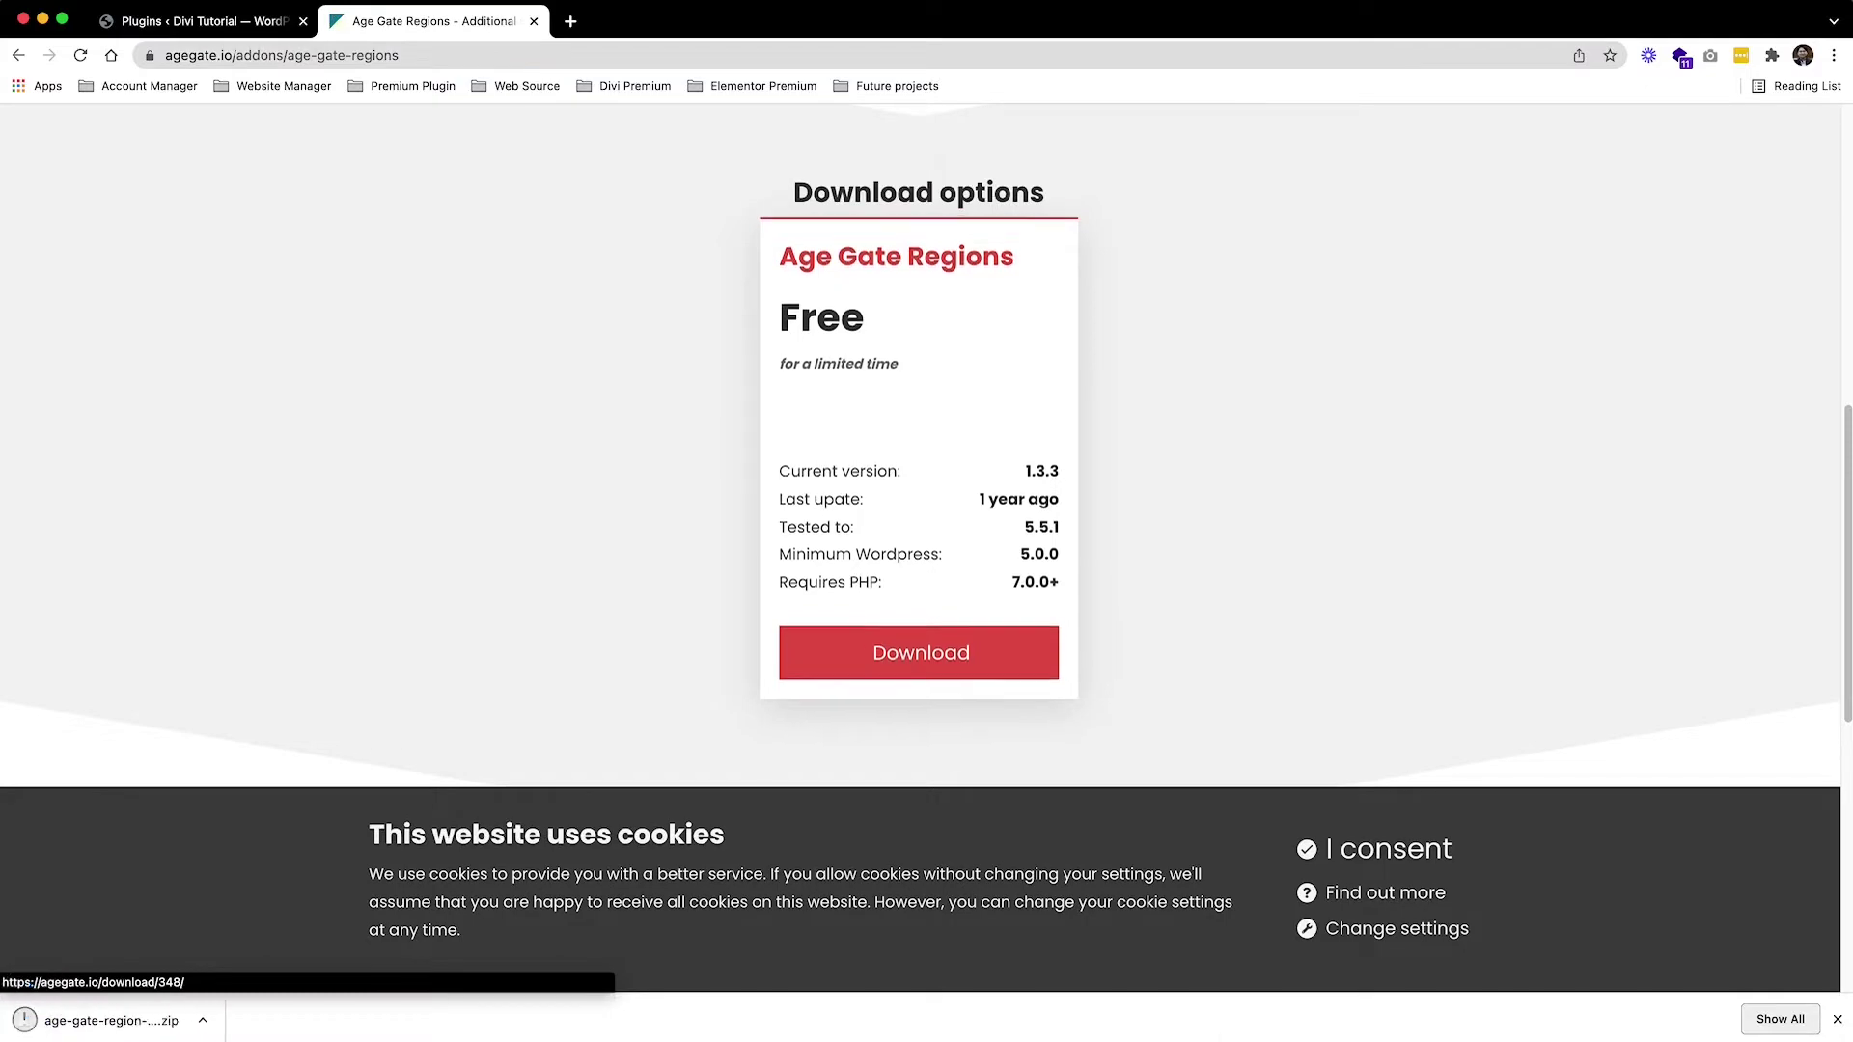
Upload age-gate-region-1.3.3 (1).zip to the WordPress site as a plugin, then install and activate it.
click(227, 27)
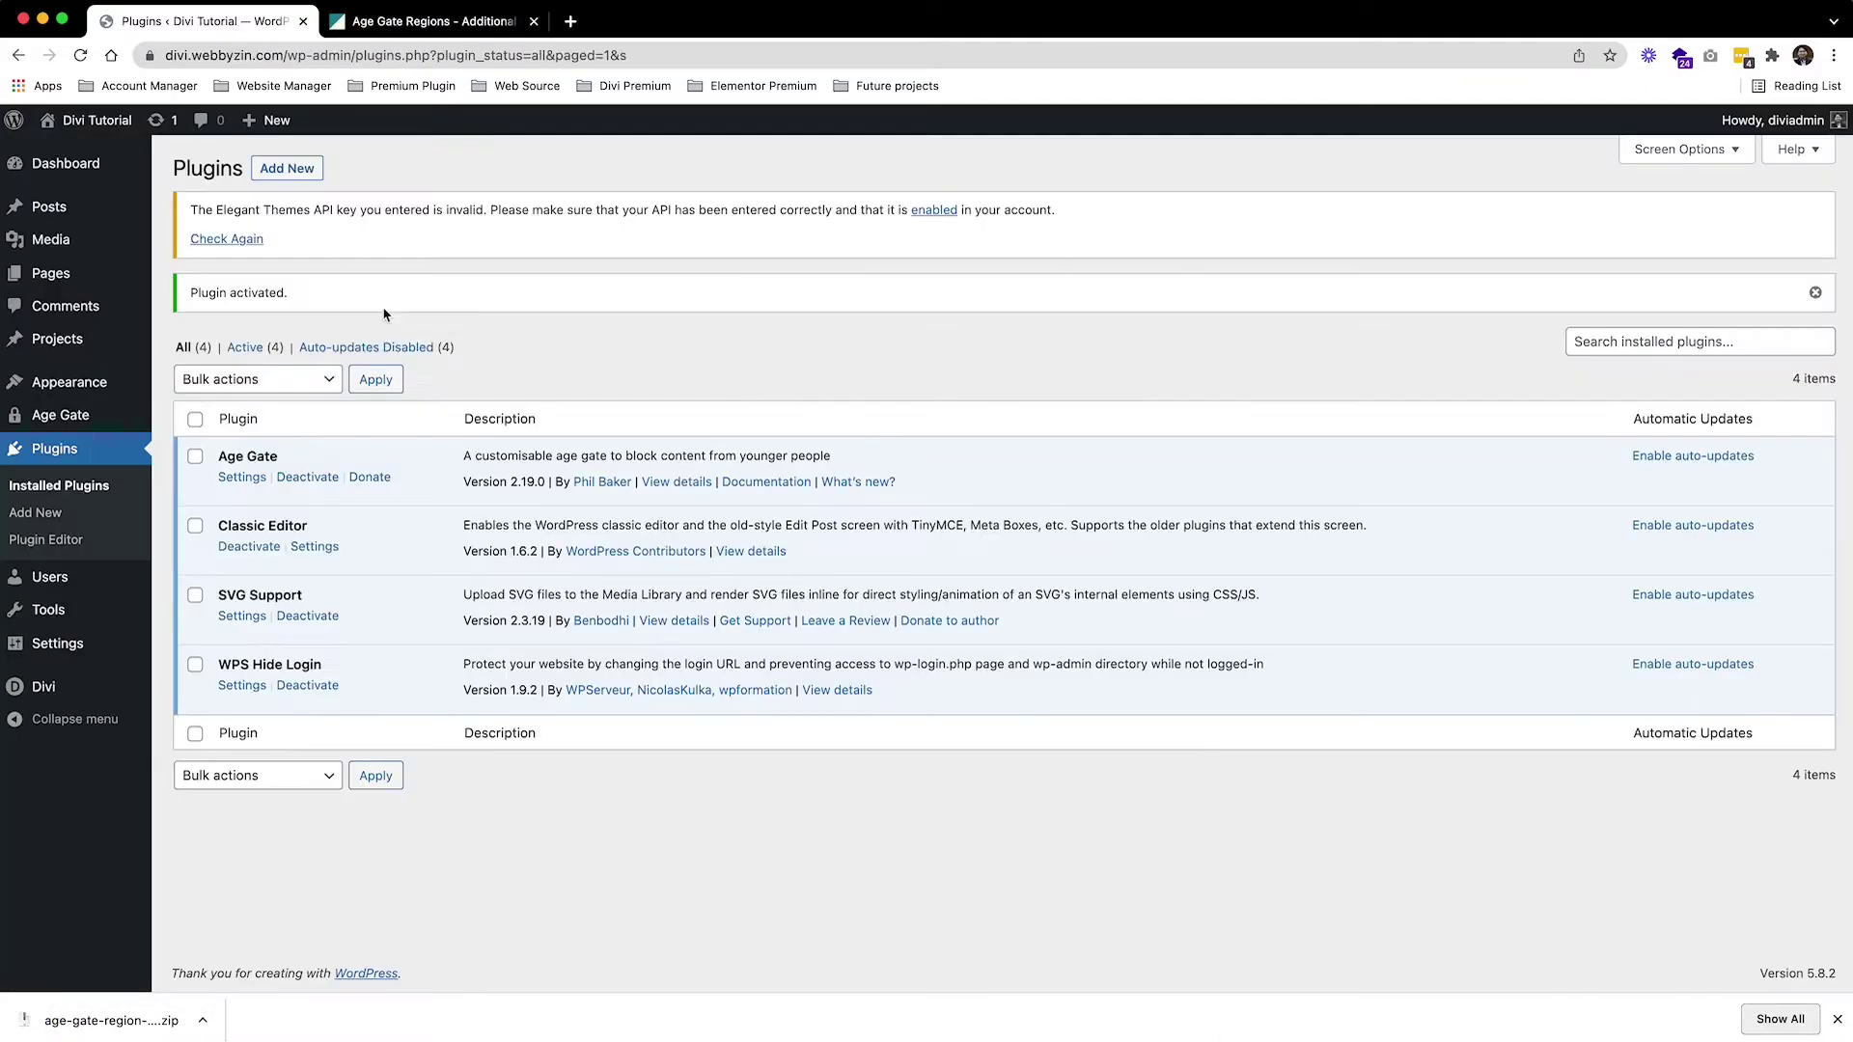
click(302, 172)
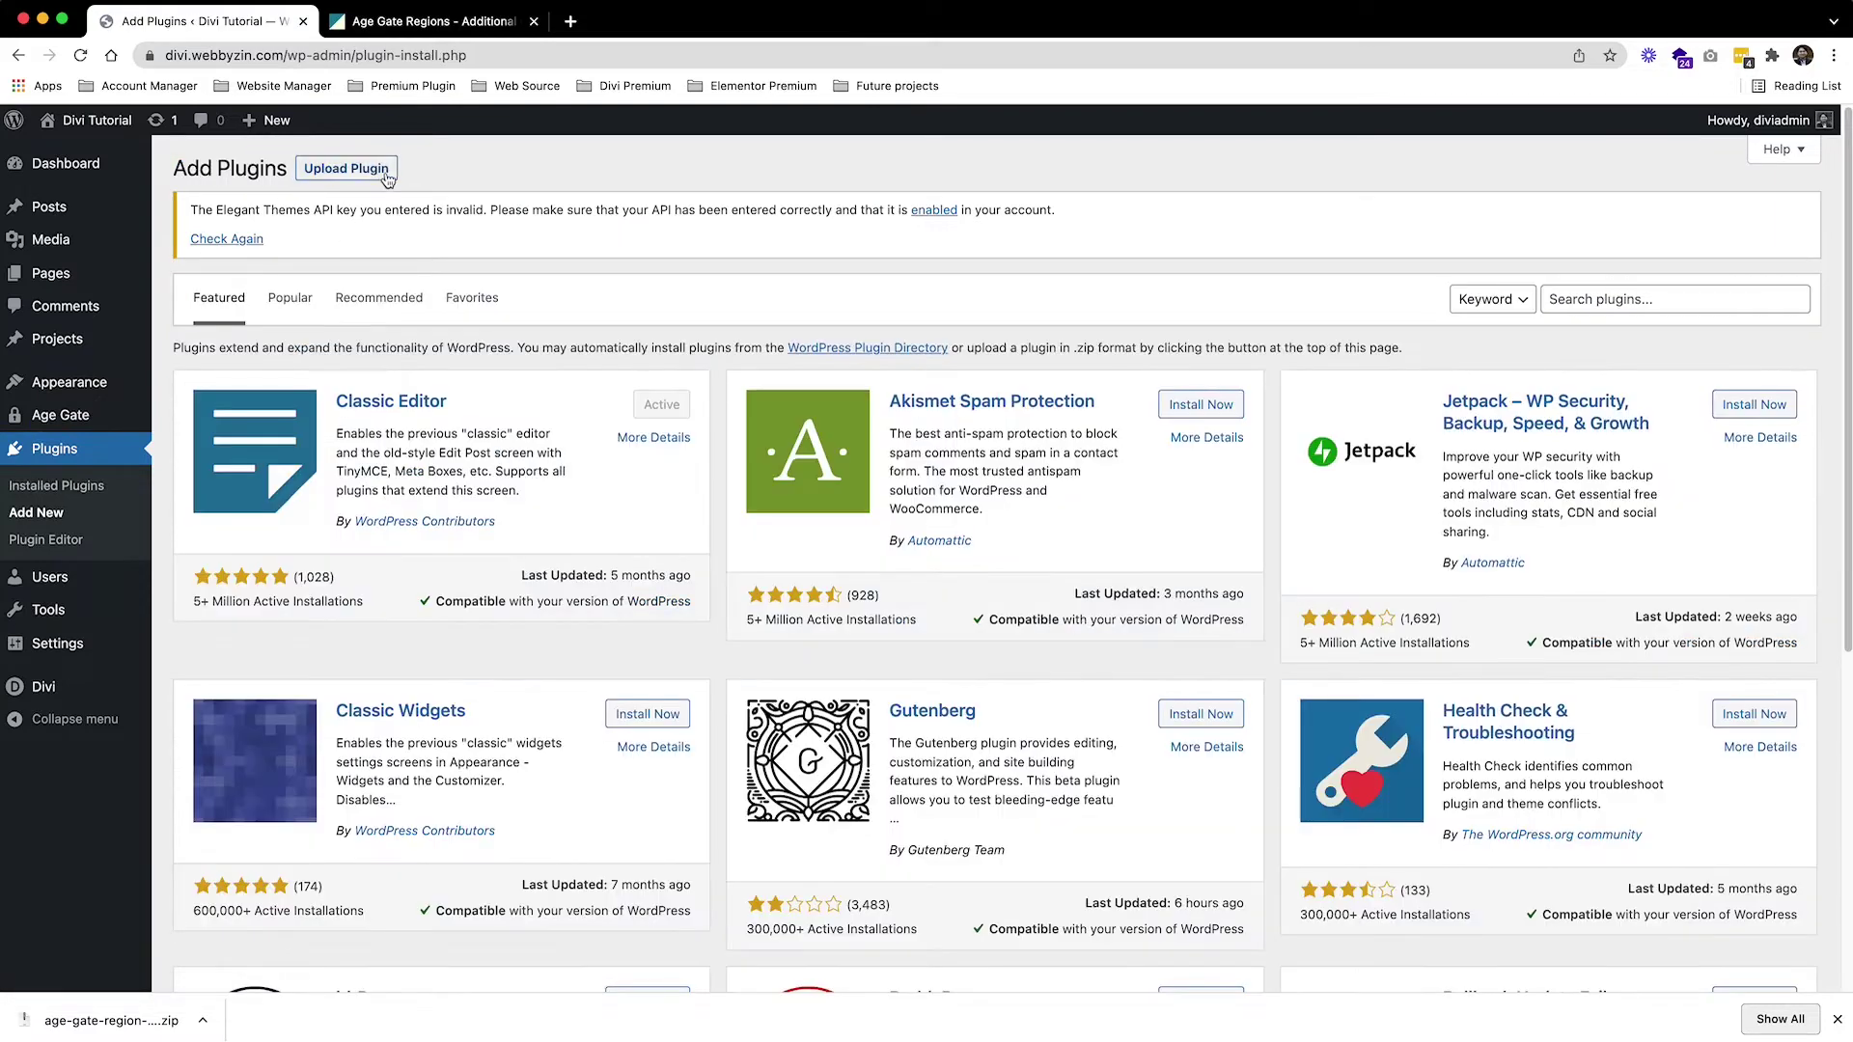
click(381, 172)
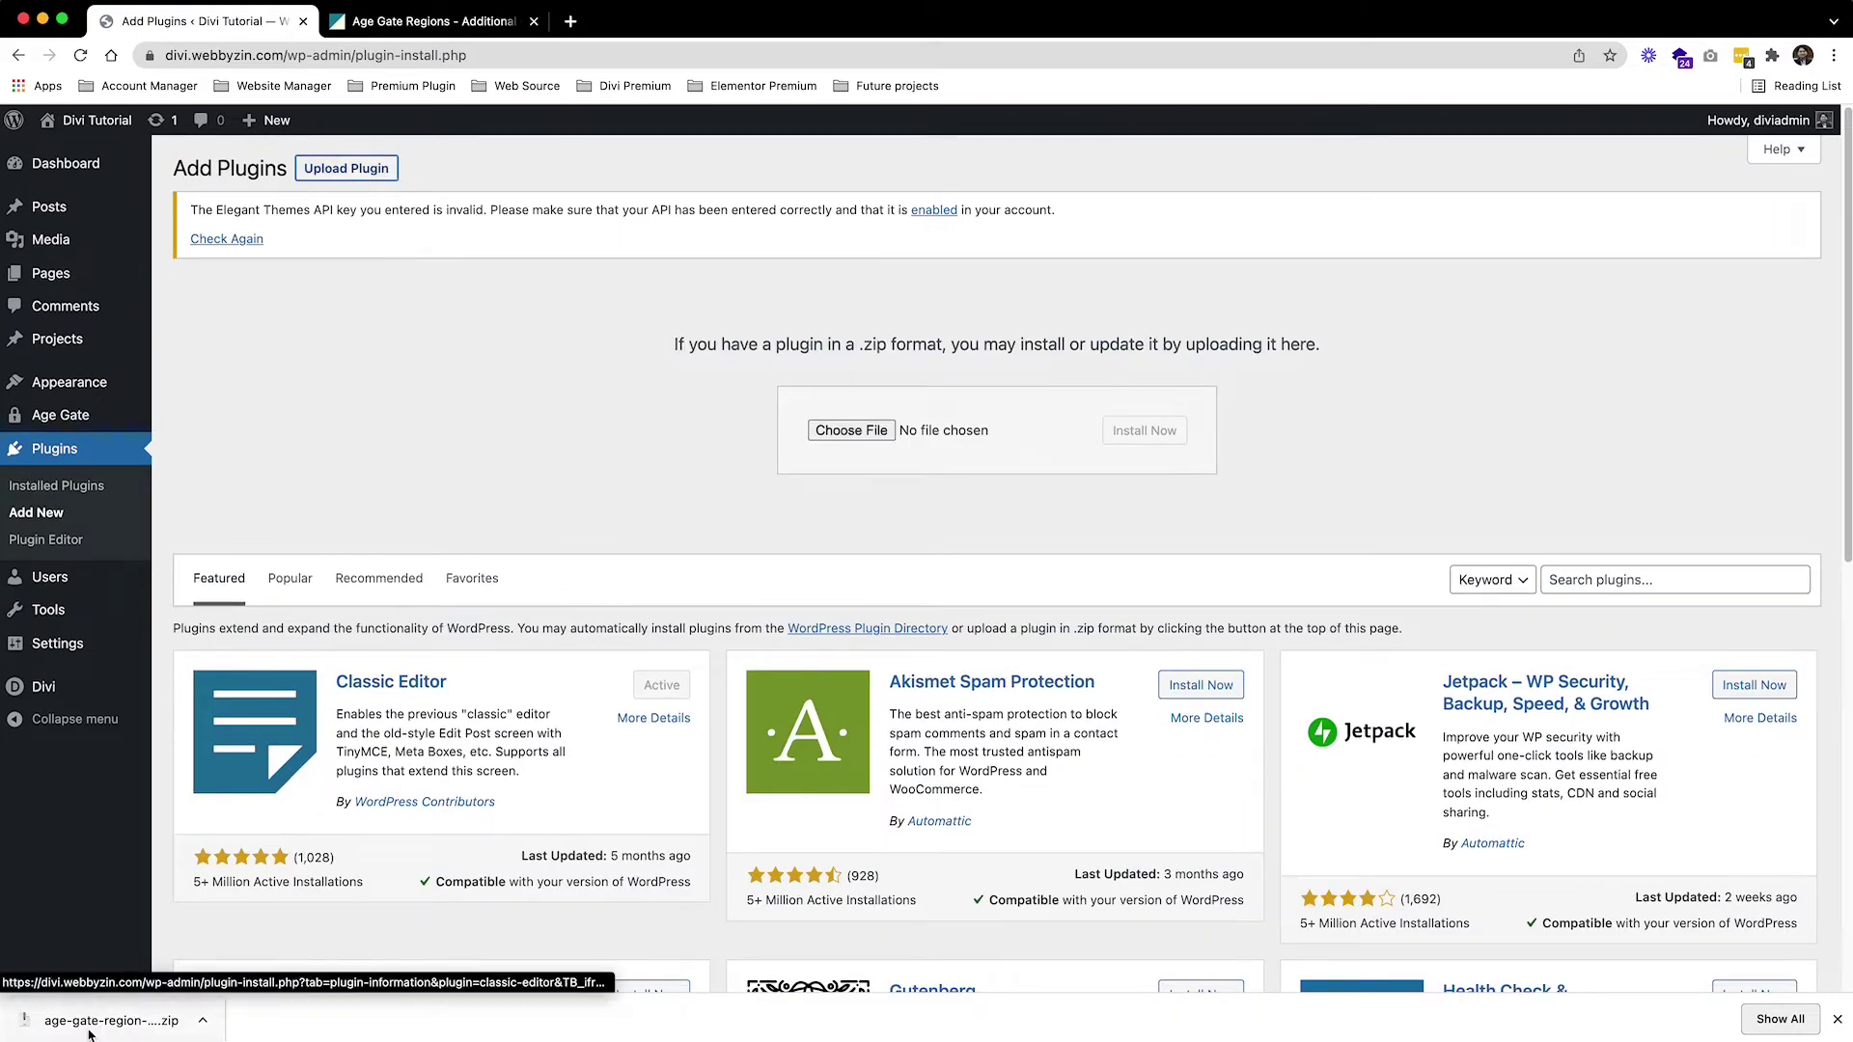
drag(88, 1033, 868, 436)
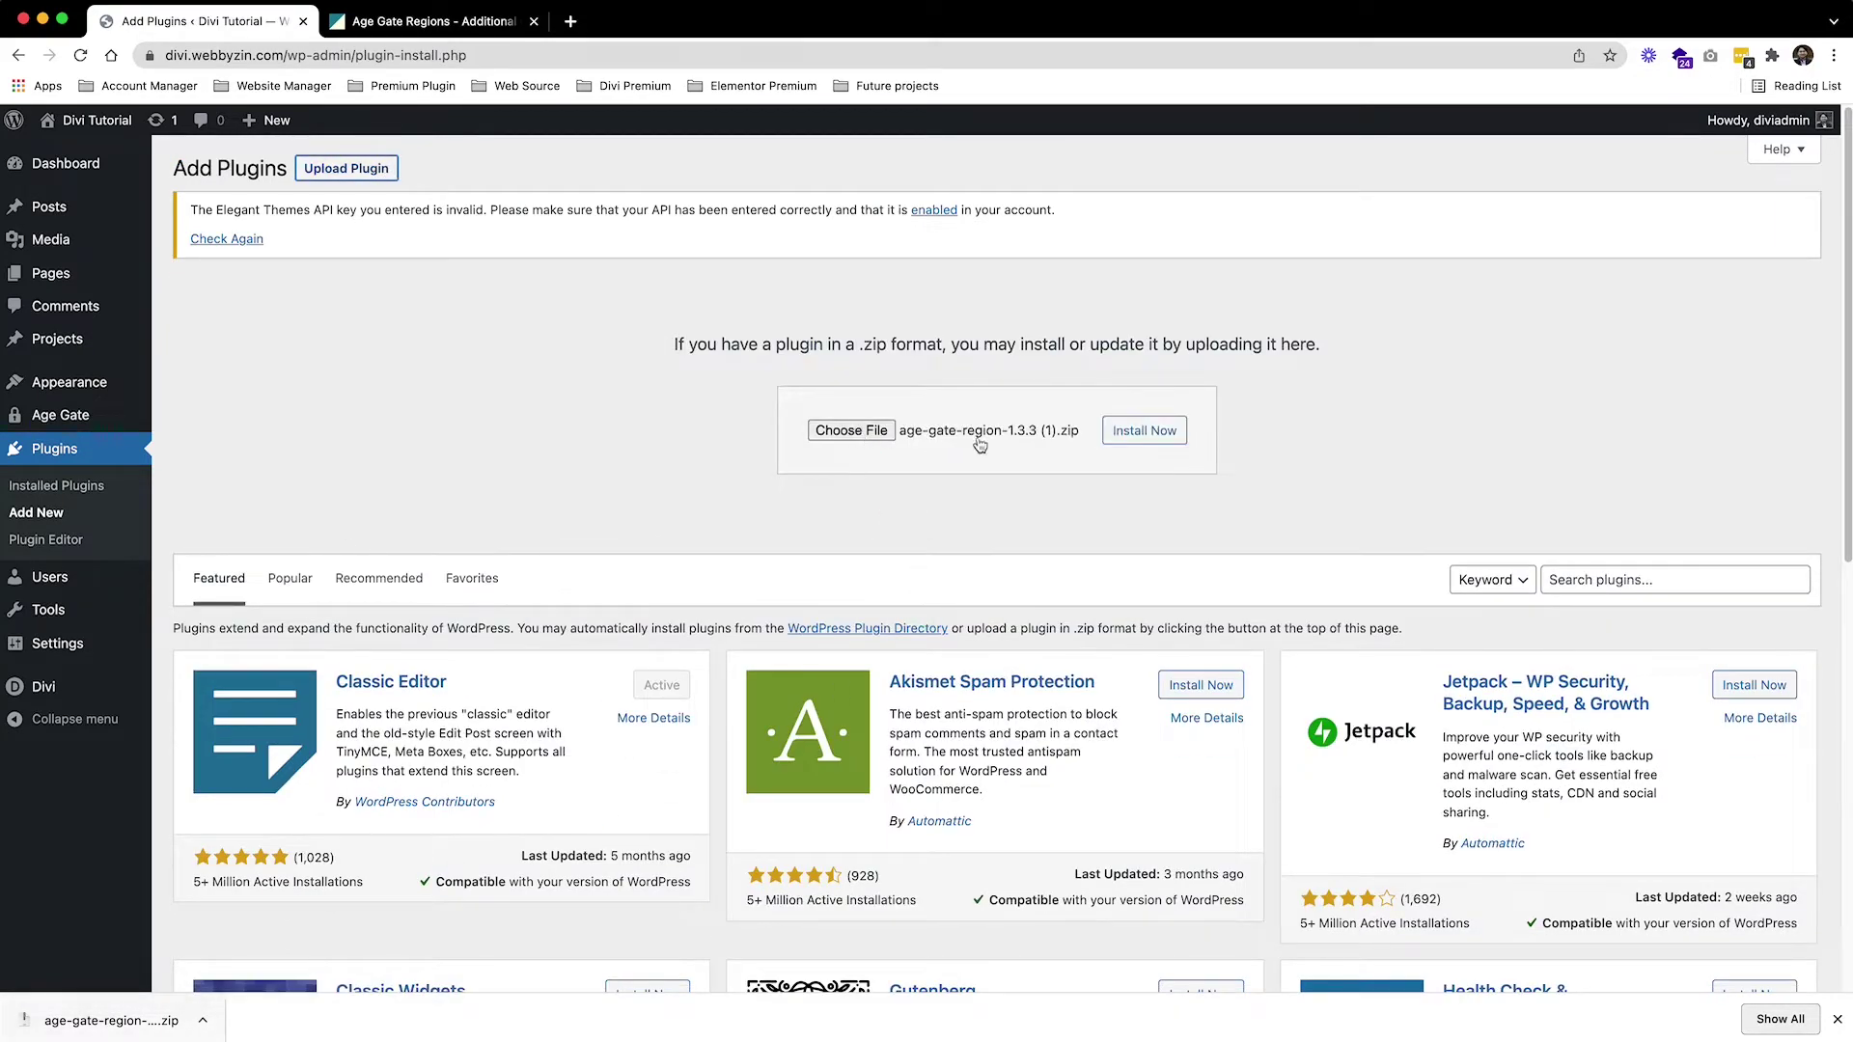
click(1183, 443)
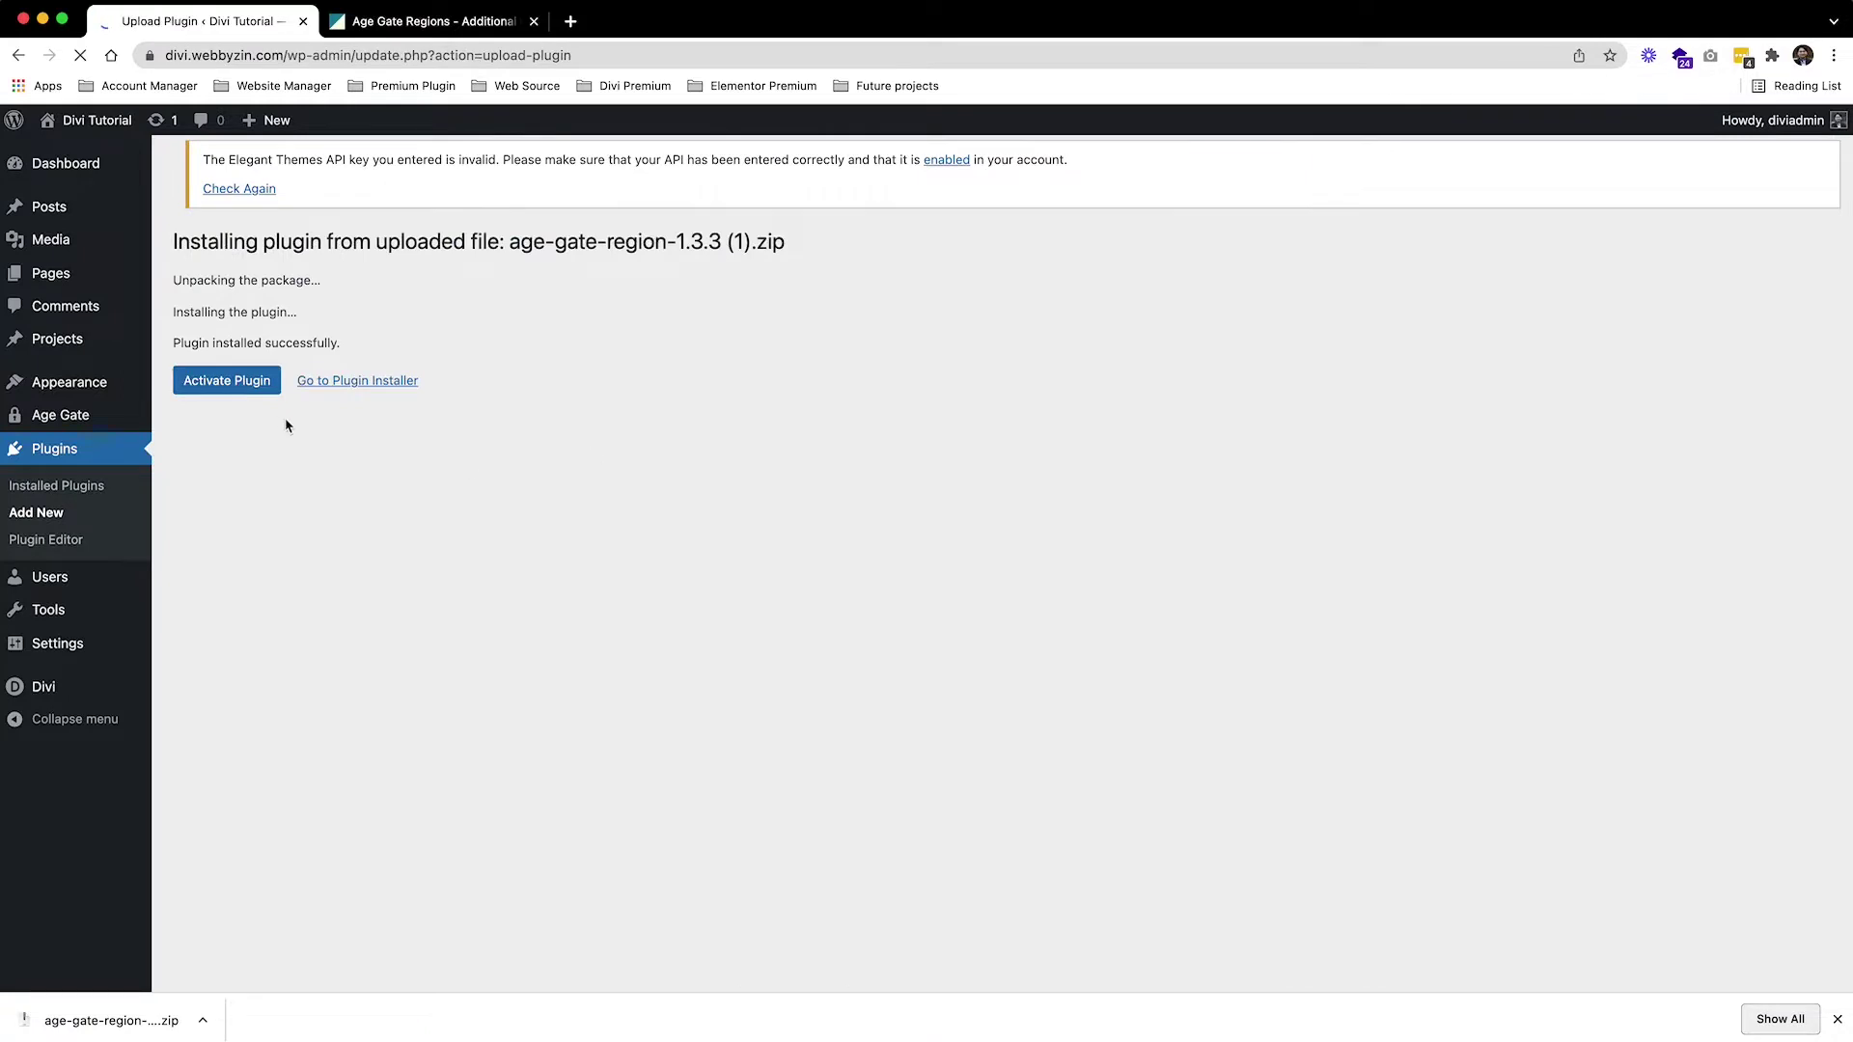
click(243, 403)
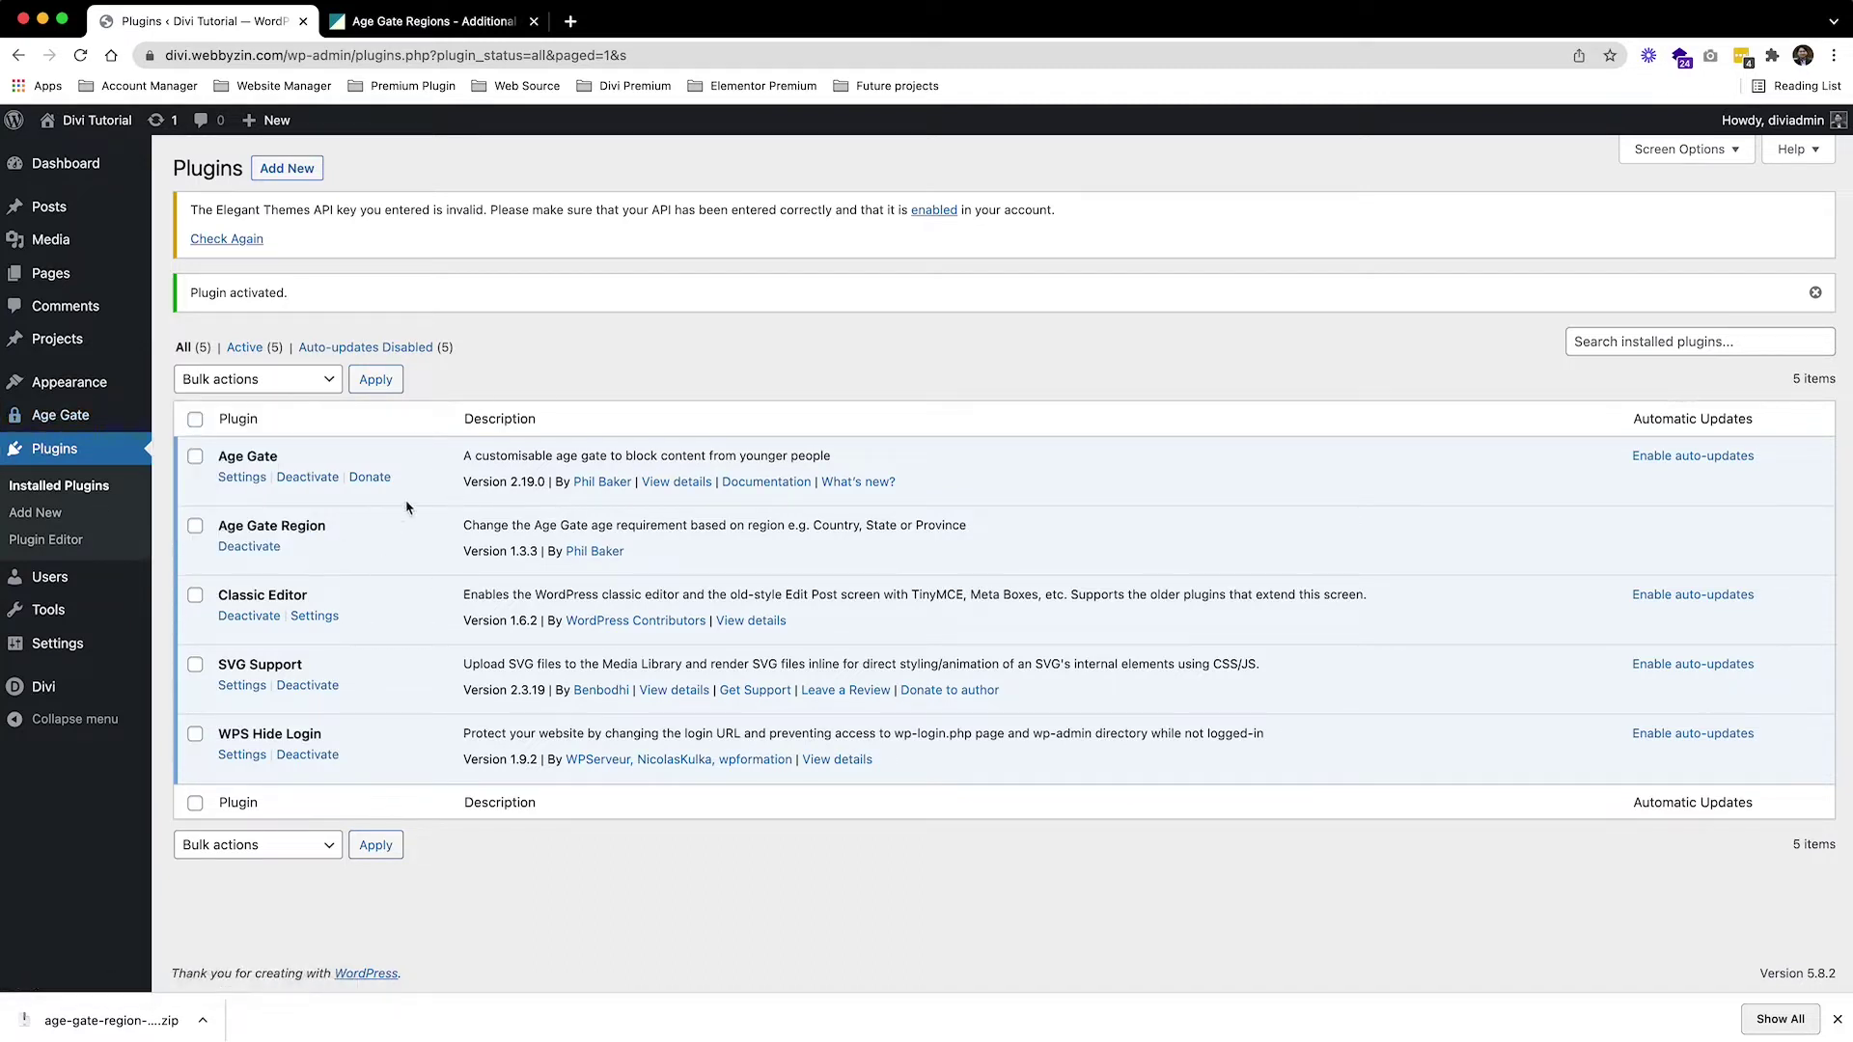
Open the Age Gate restriction settings and examine the default age, restriction, validation, remember and date format options.
click(83, 423)
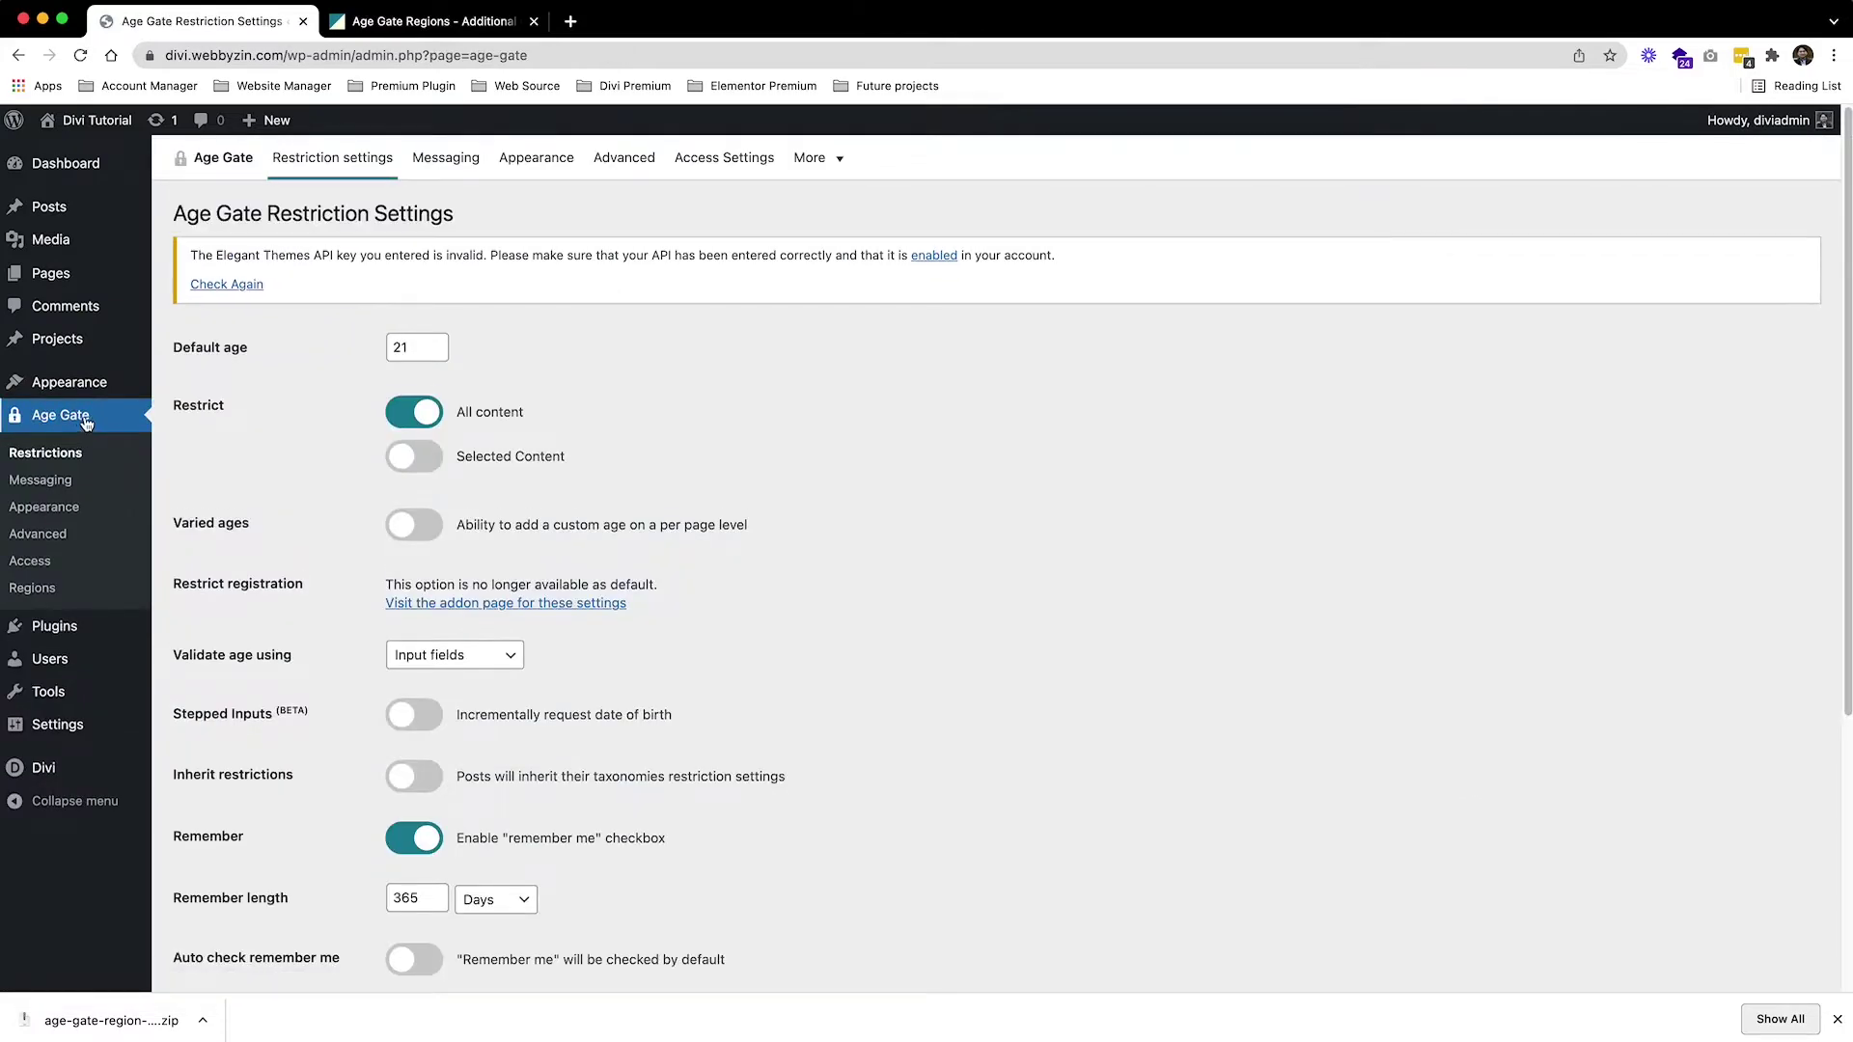
scroll(545, 468, down, 1)
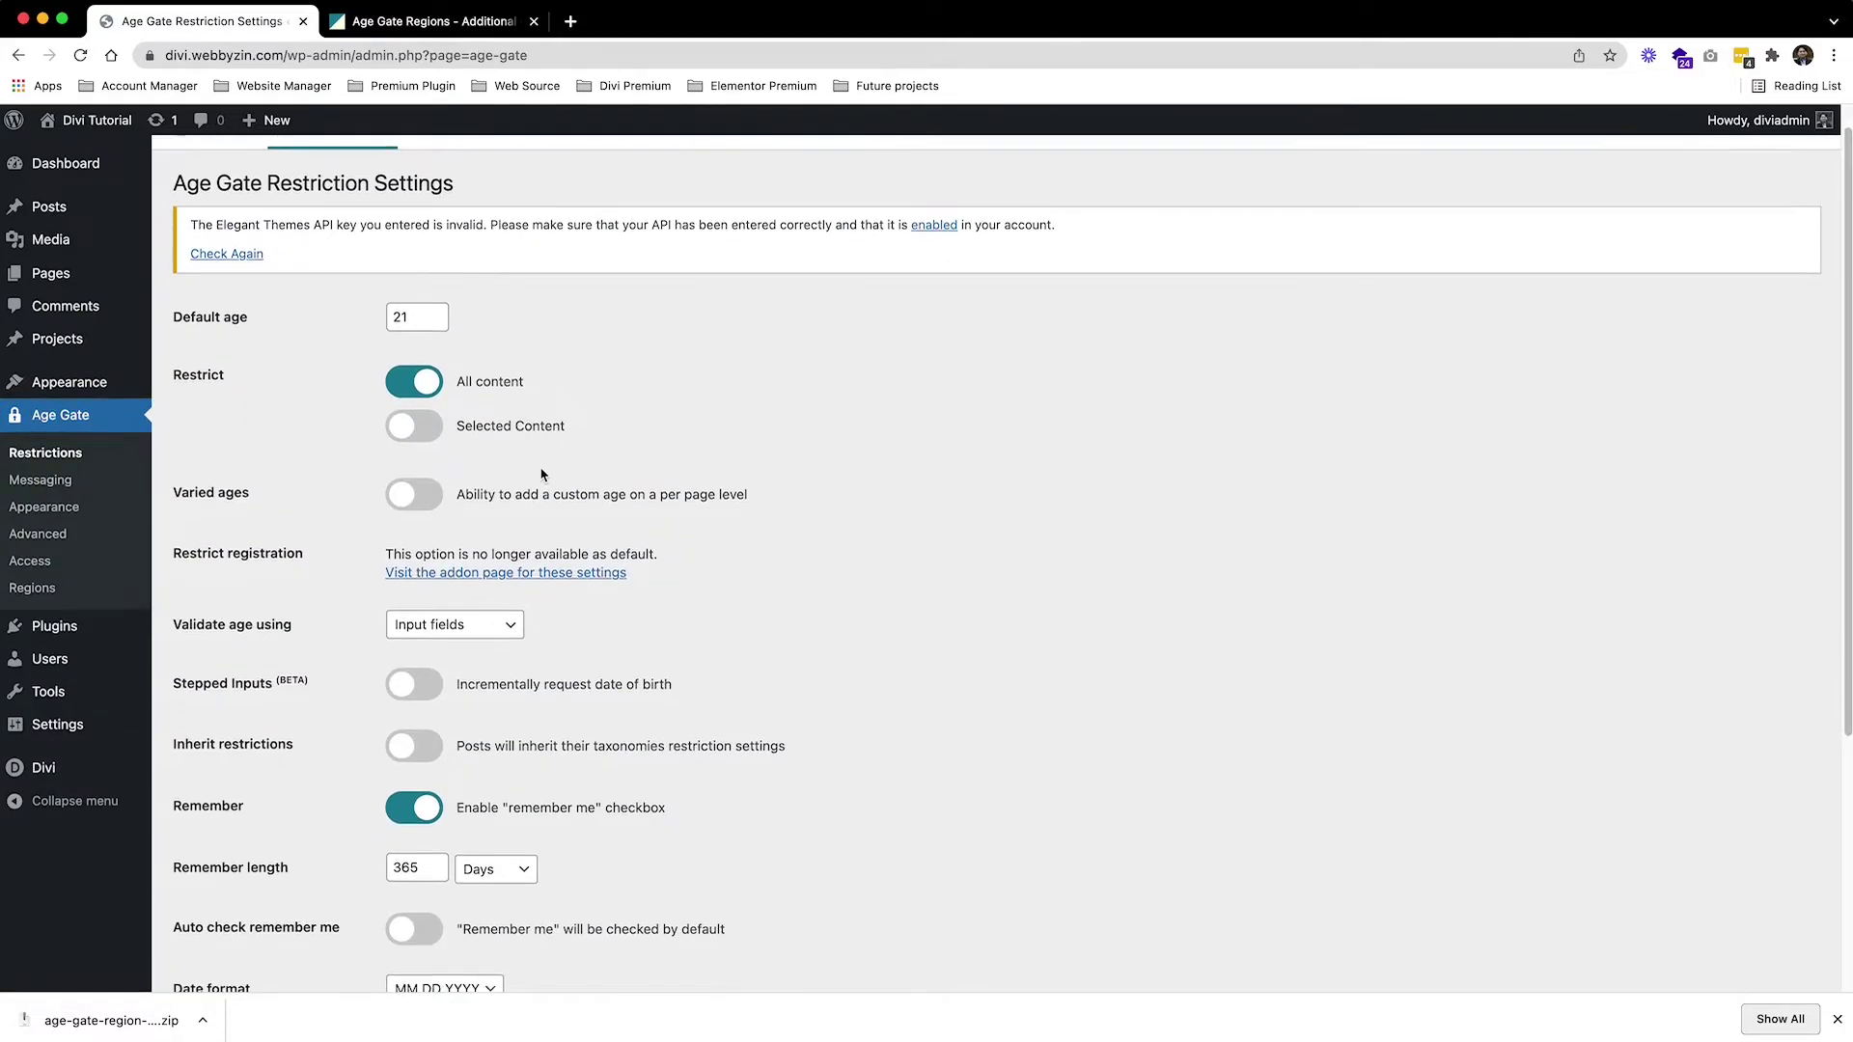
scroll(543, 473, down, 5)
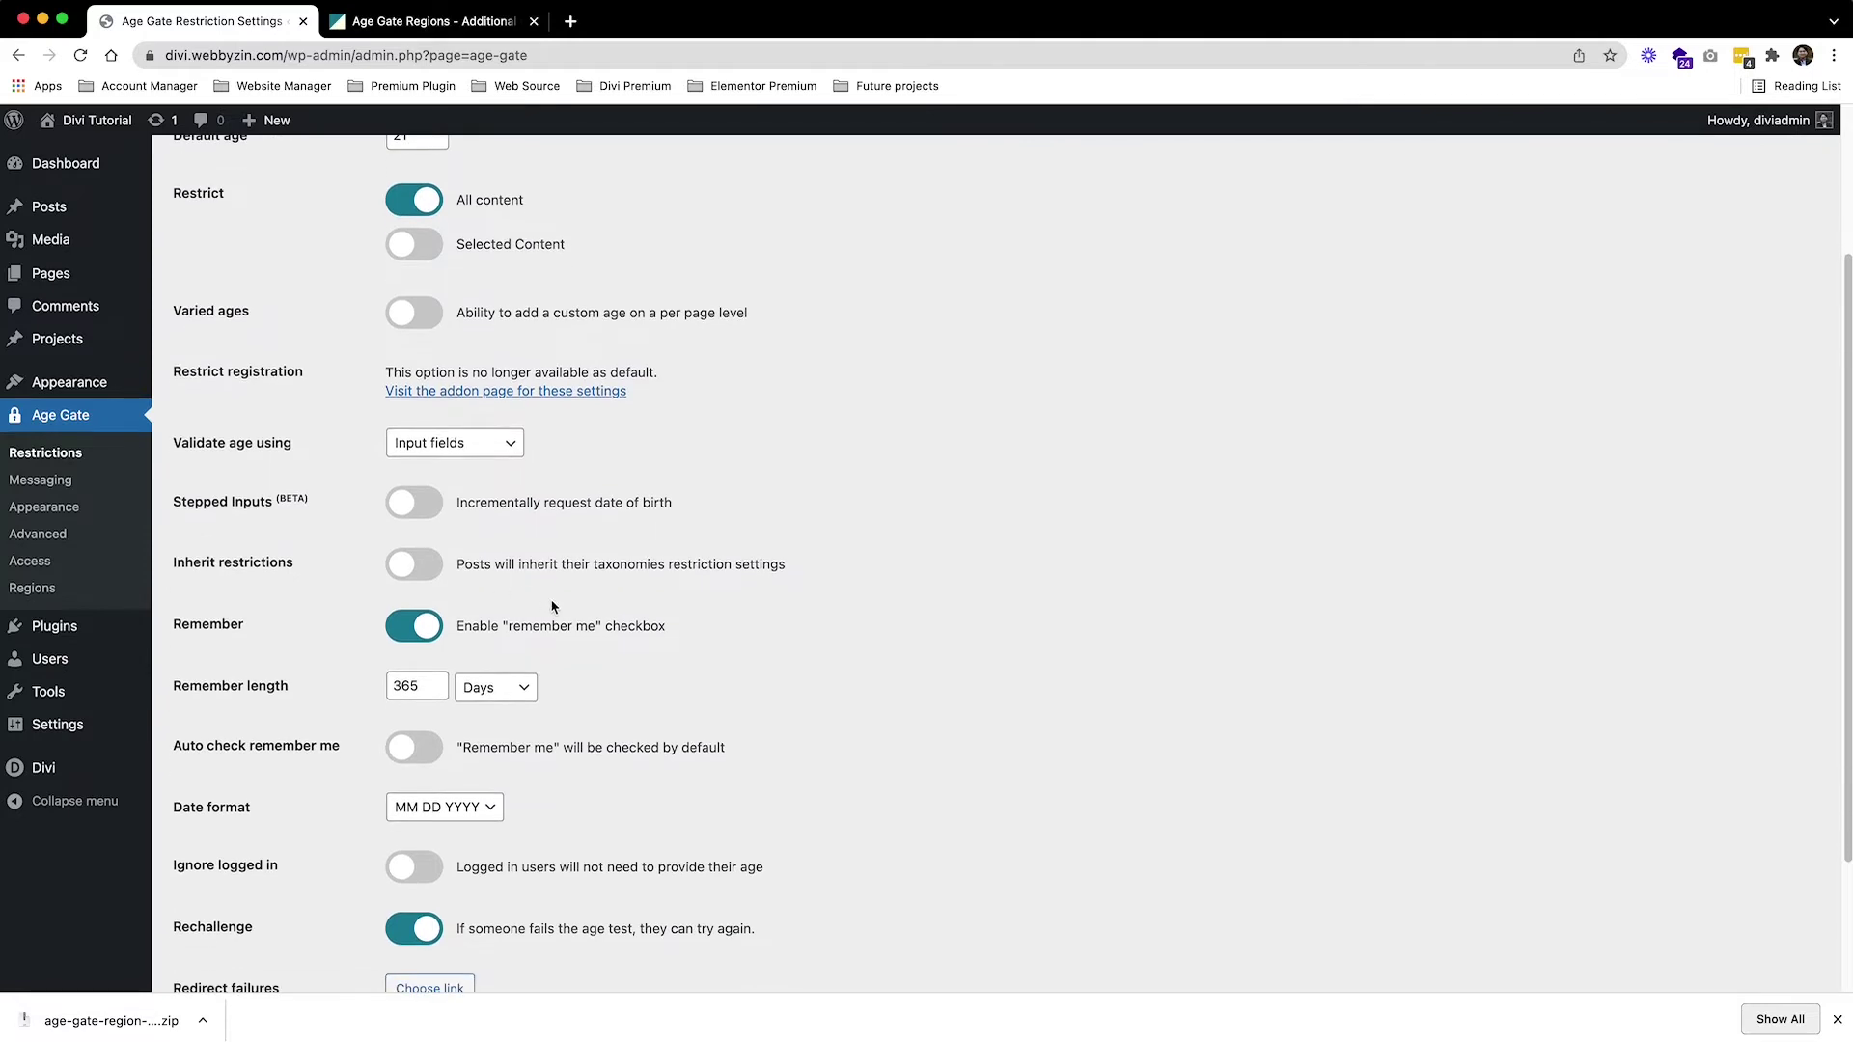
scroll(553, 606, up, 6)
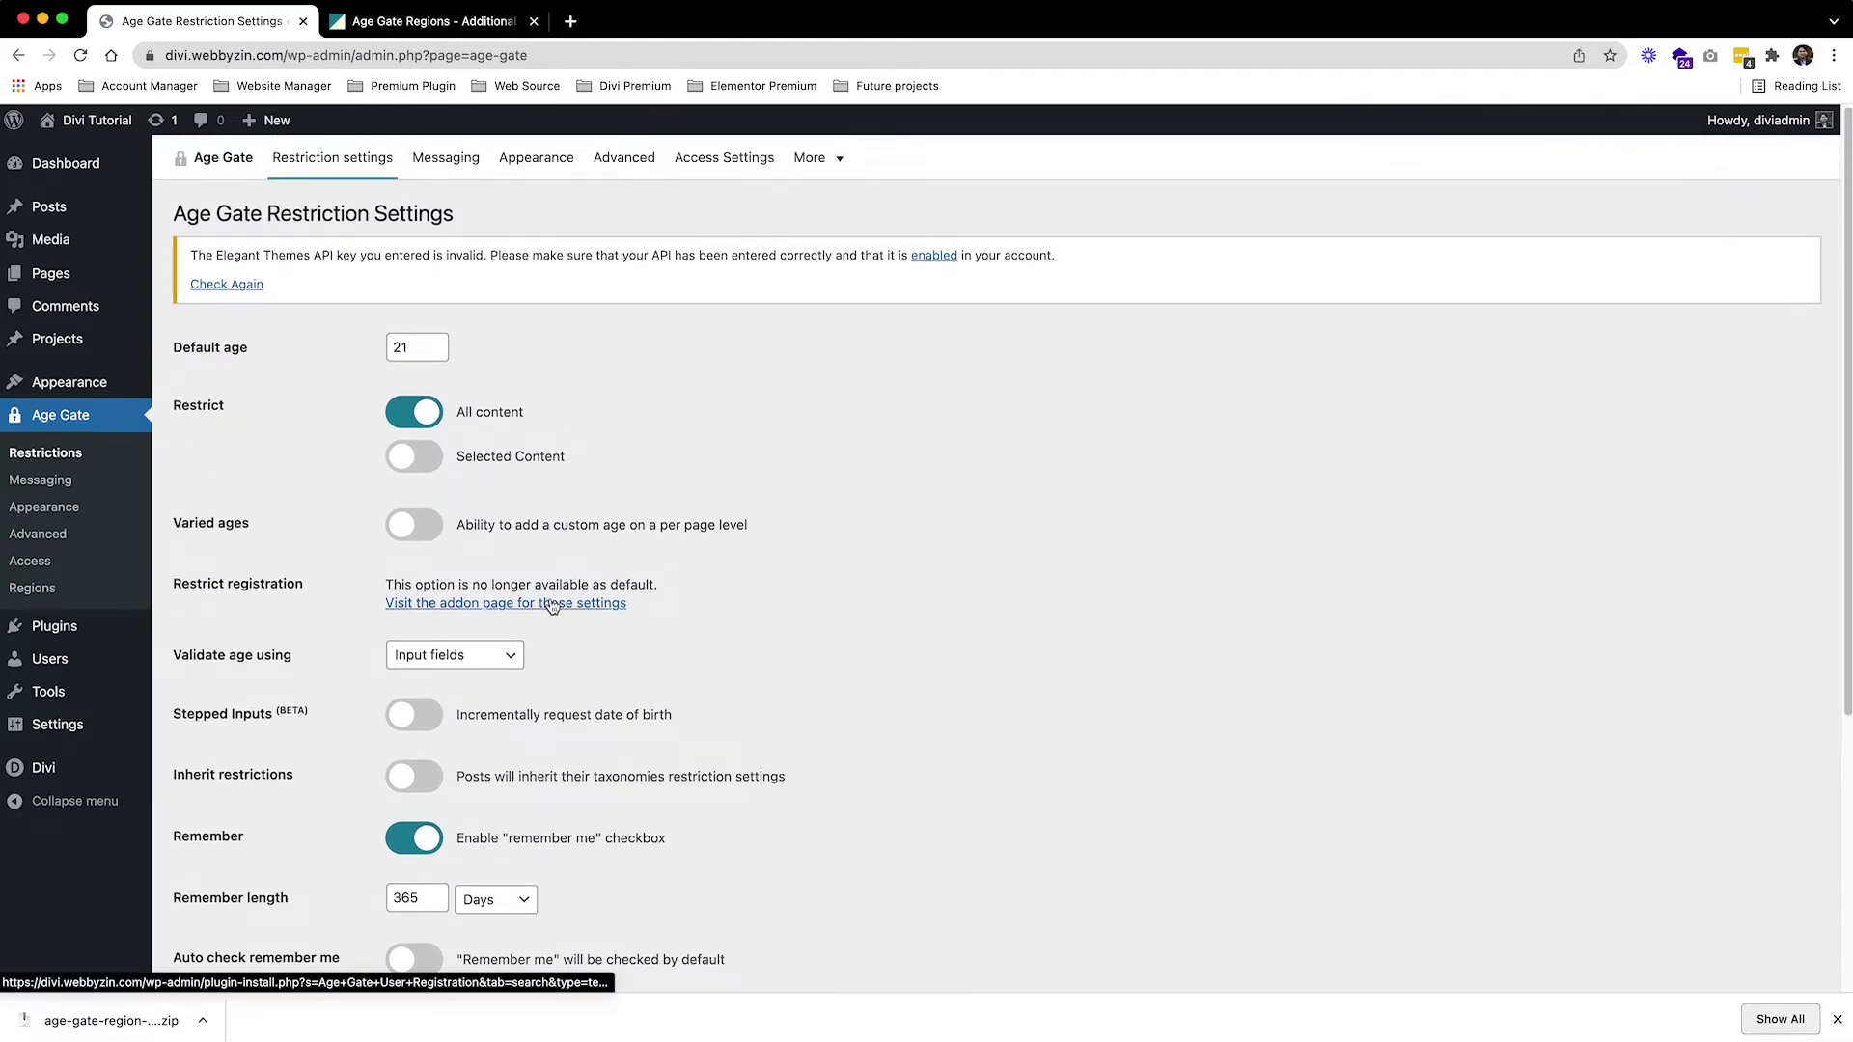
scroll(509, 559, down, 1)
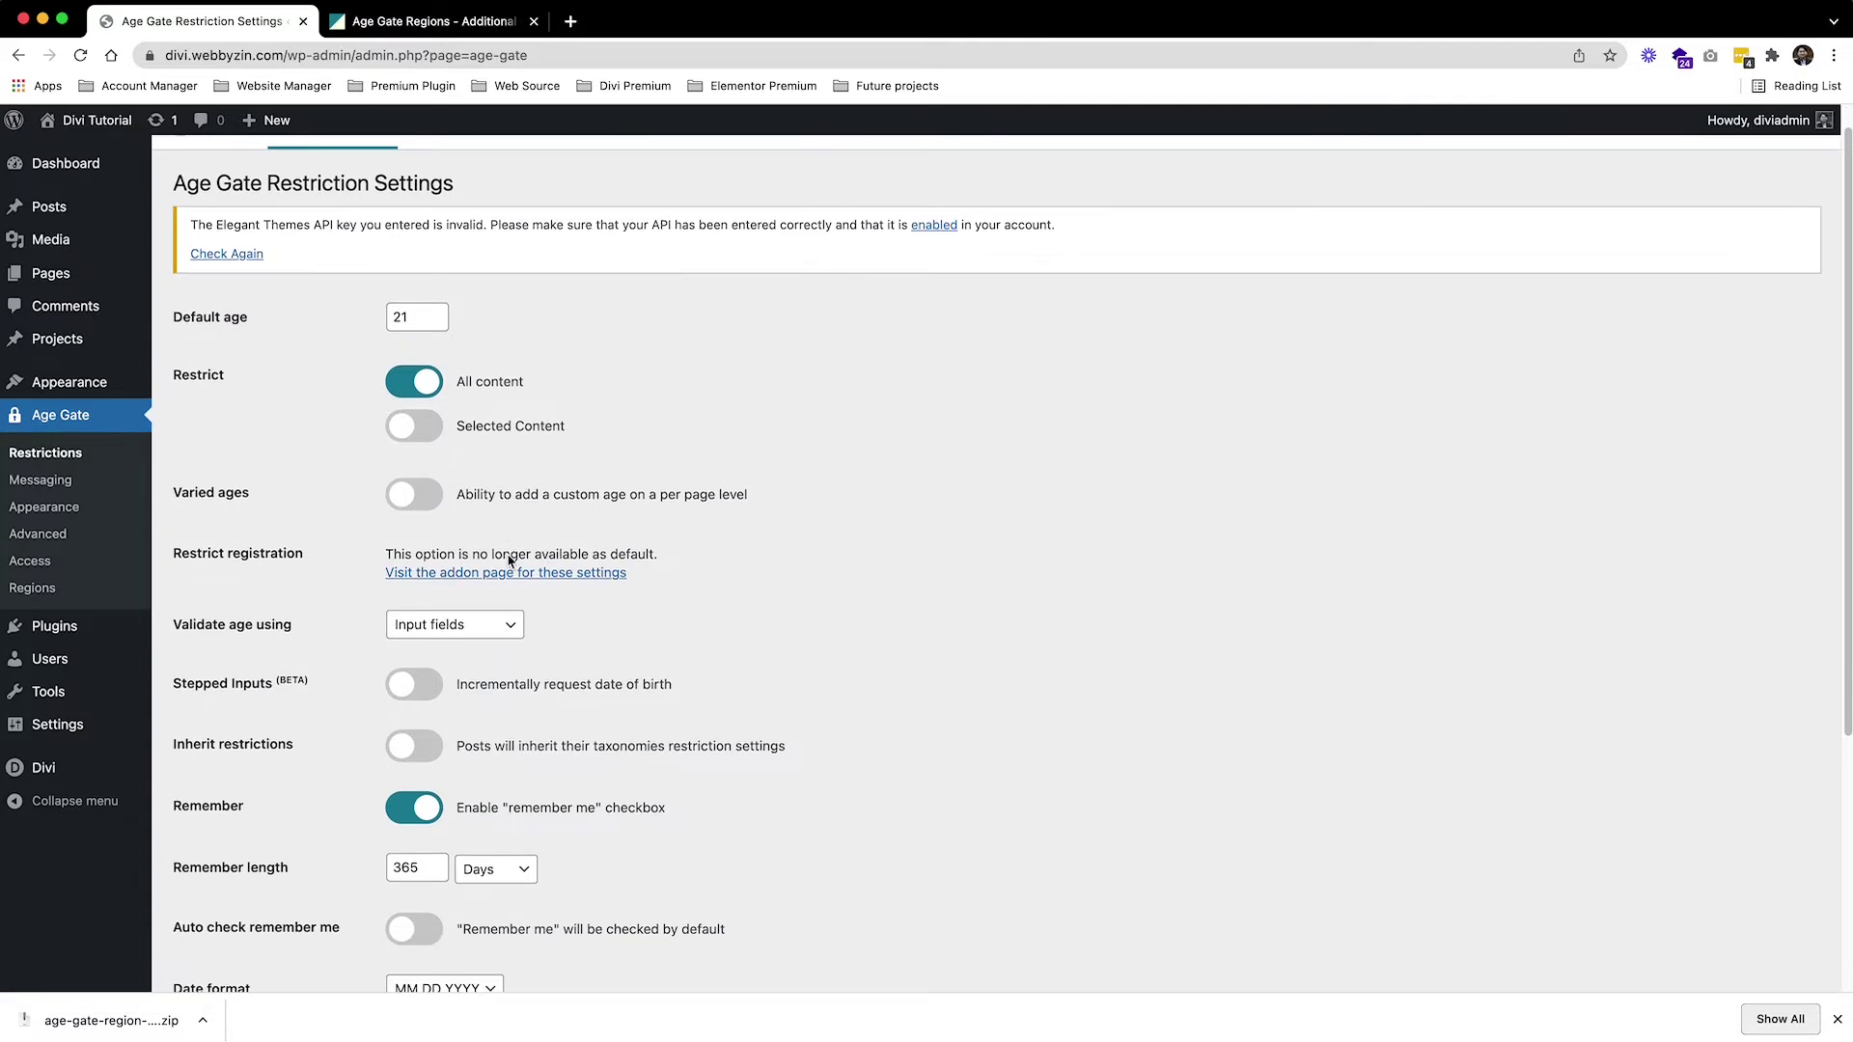
scroll(509, 560, down, 10)
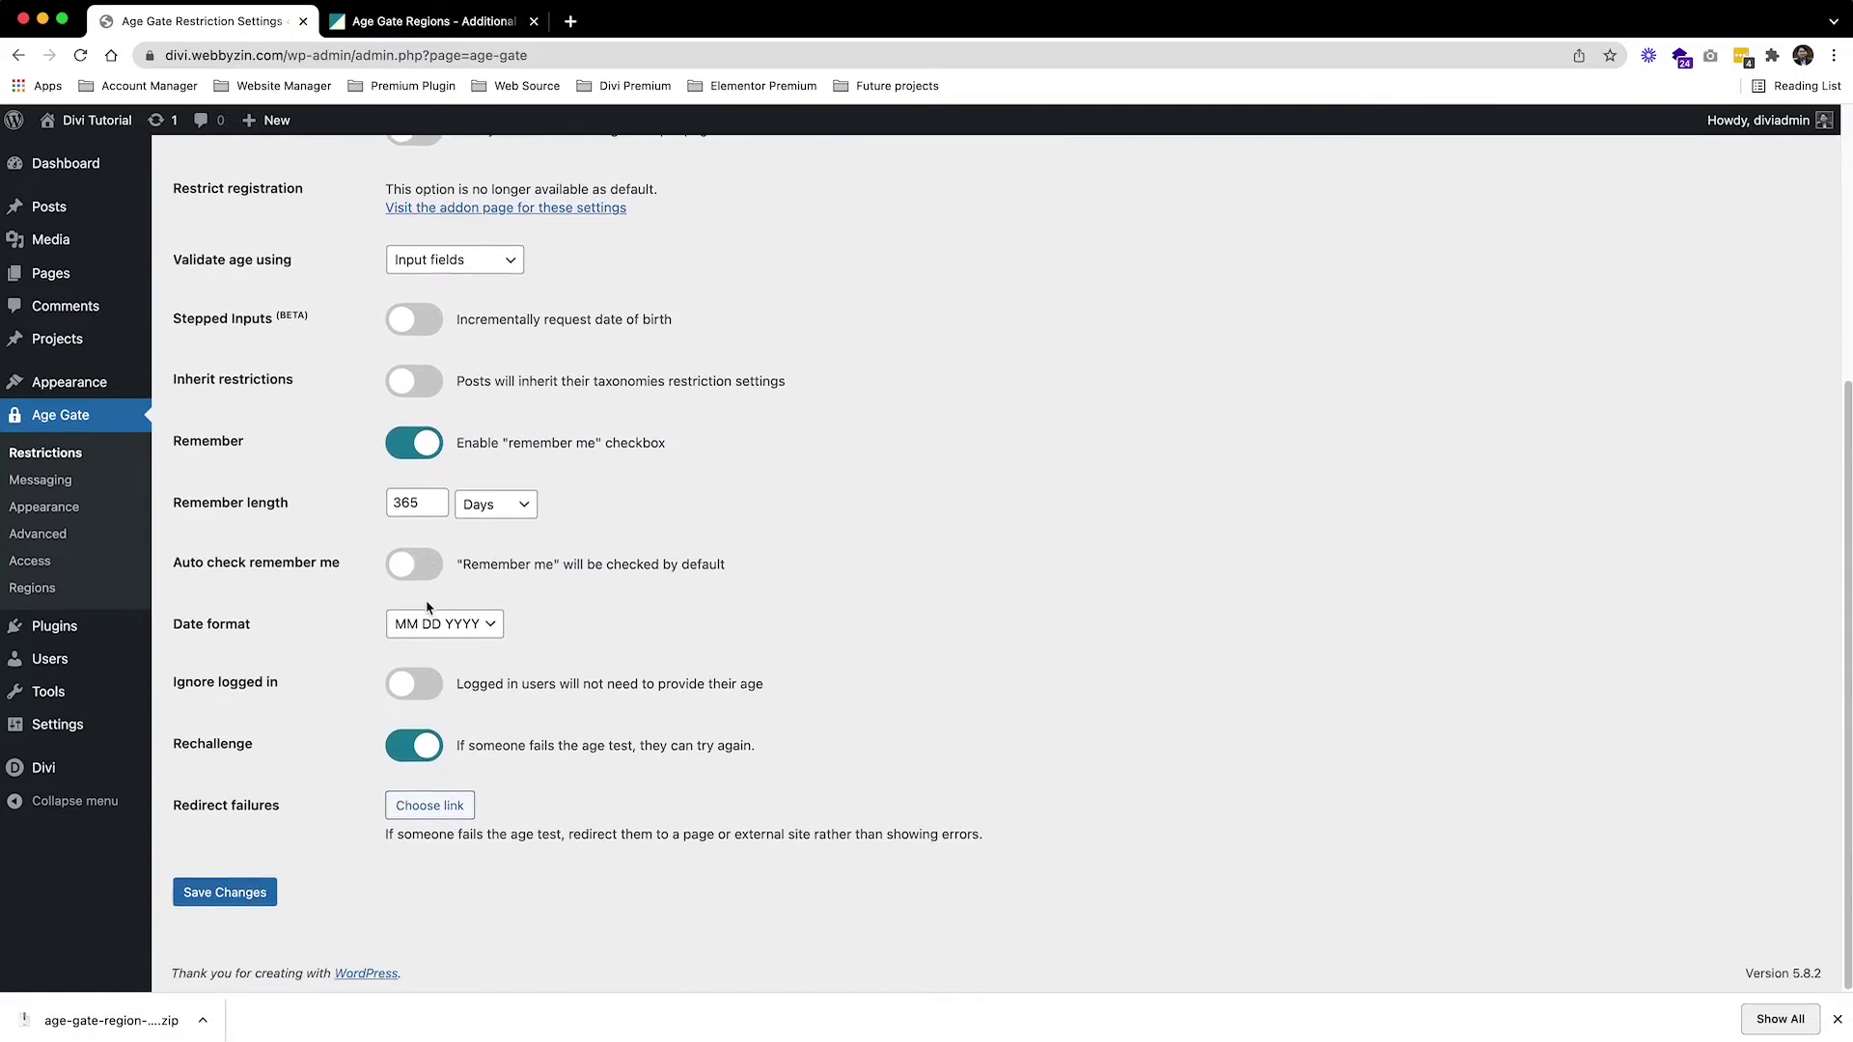
scroll(489, 618, up, 5)
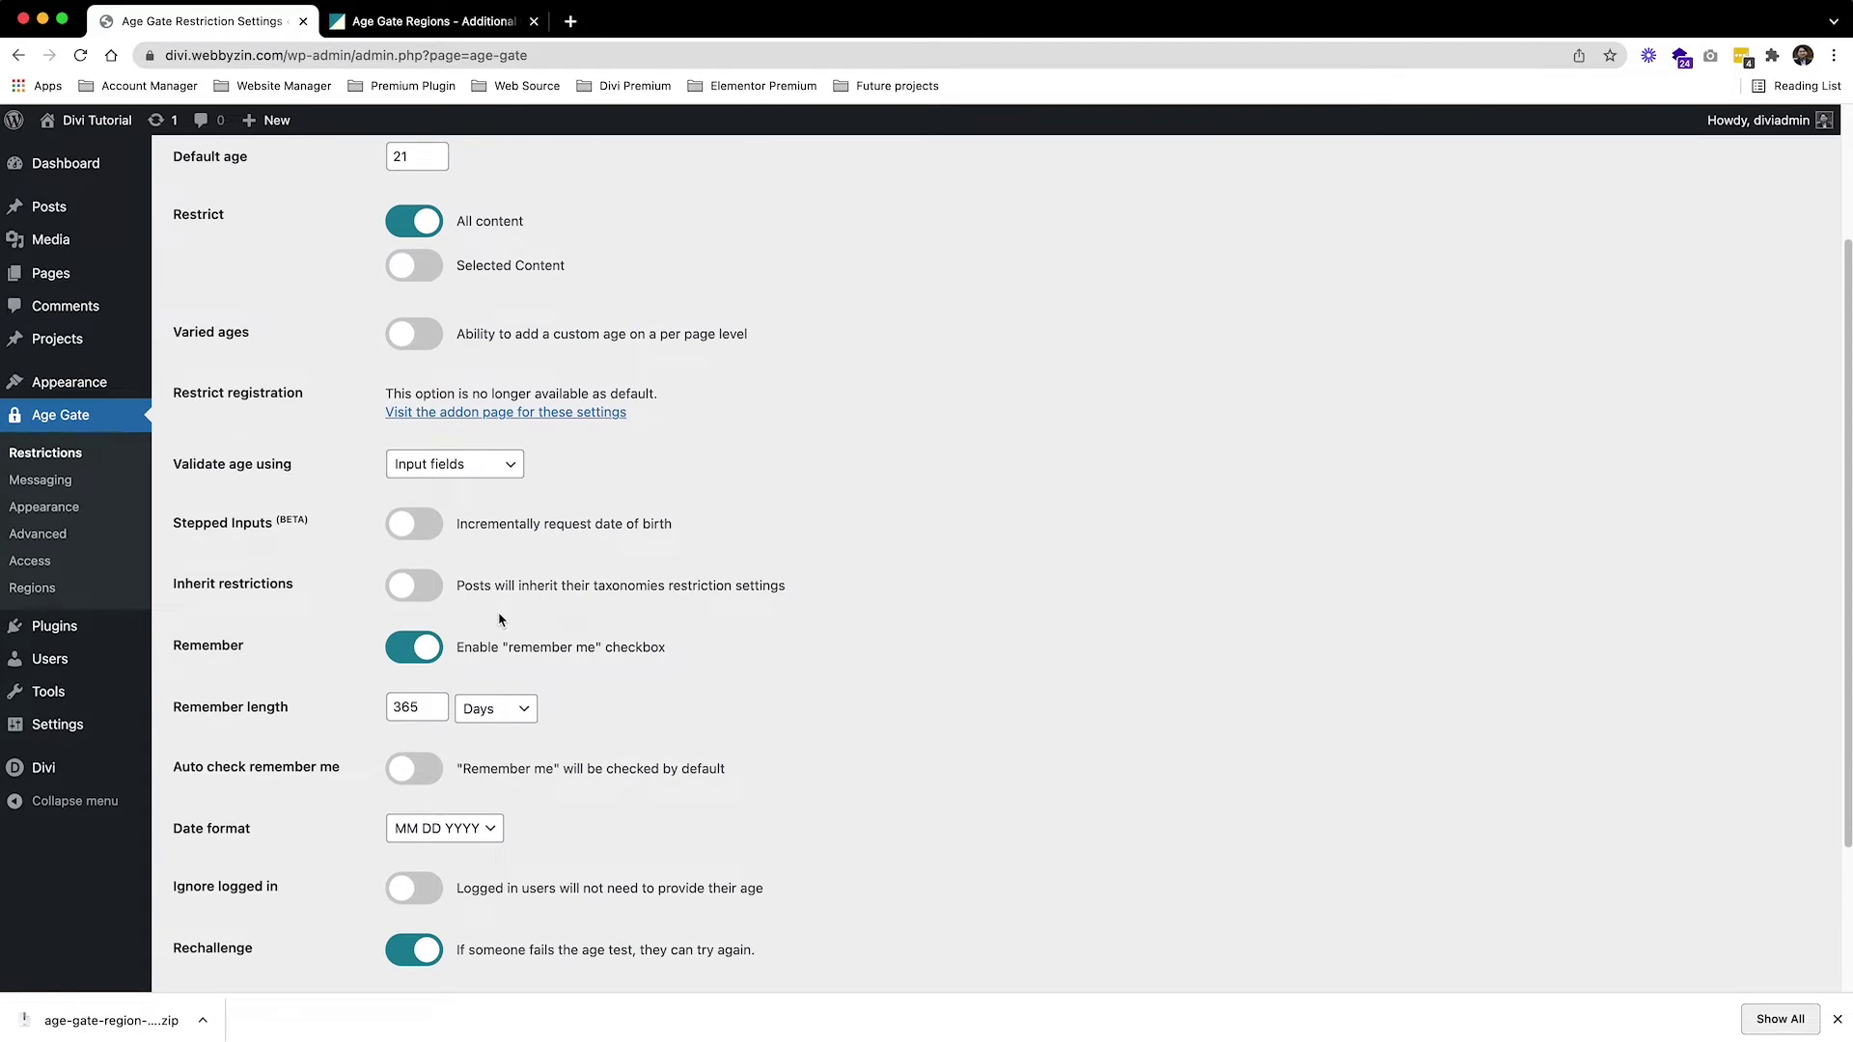
scroll(498, 618, up, 2)
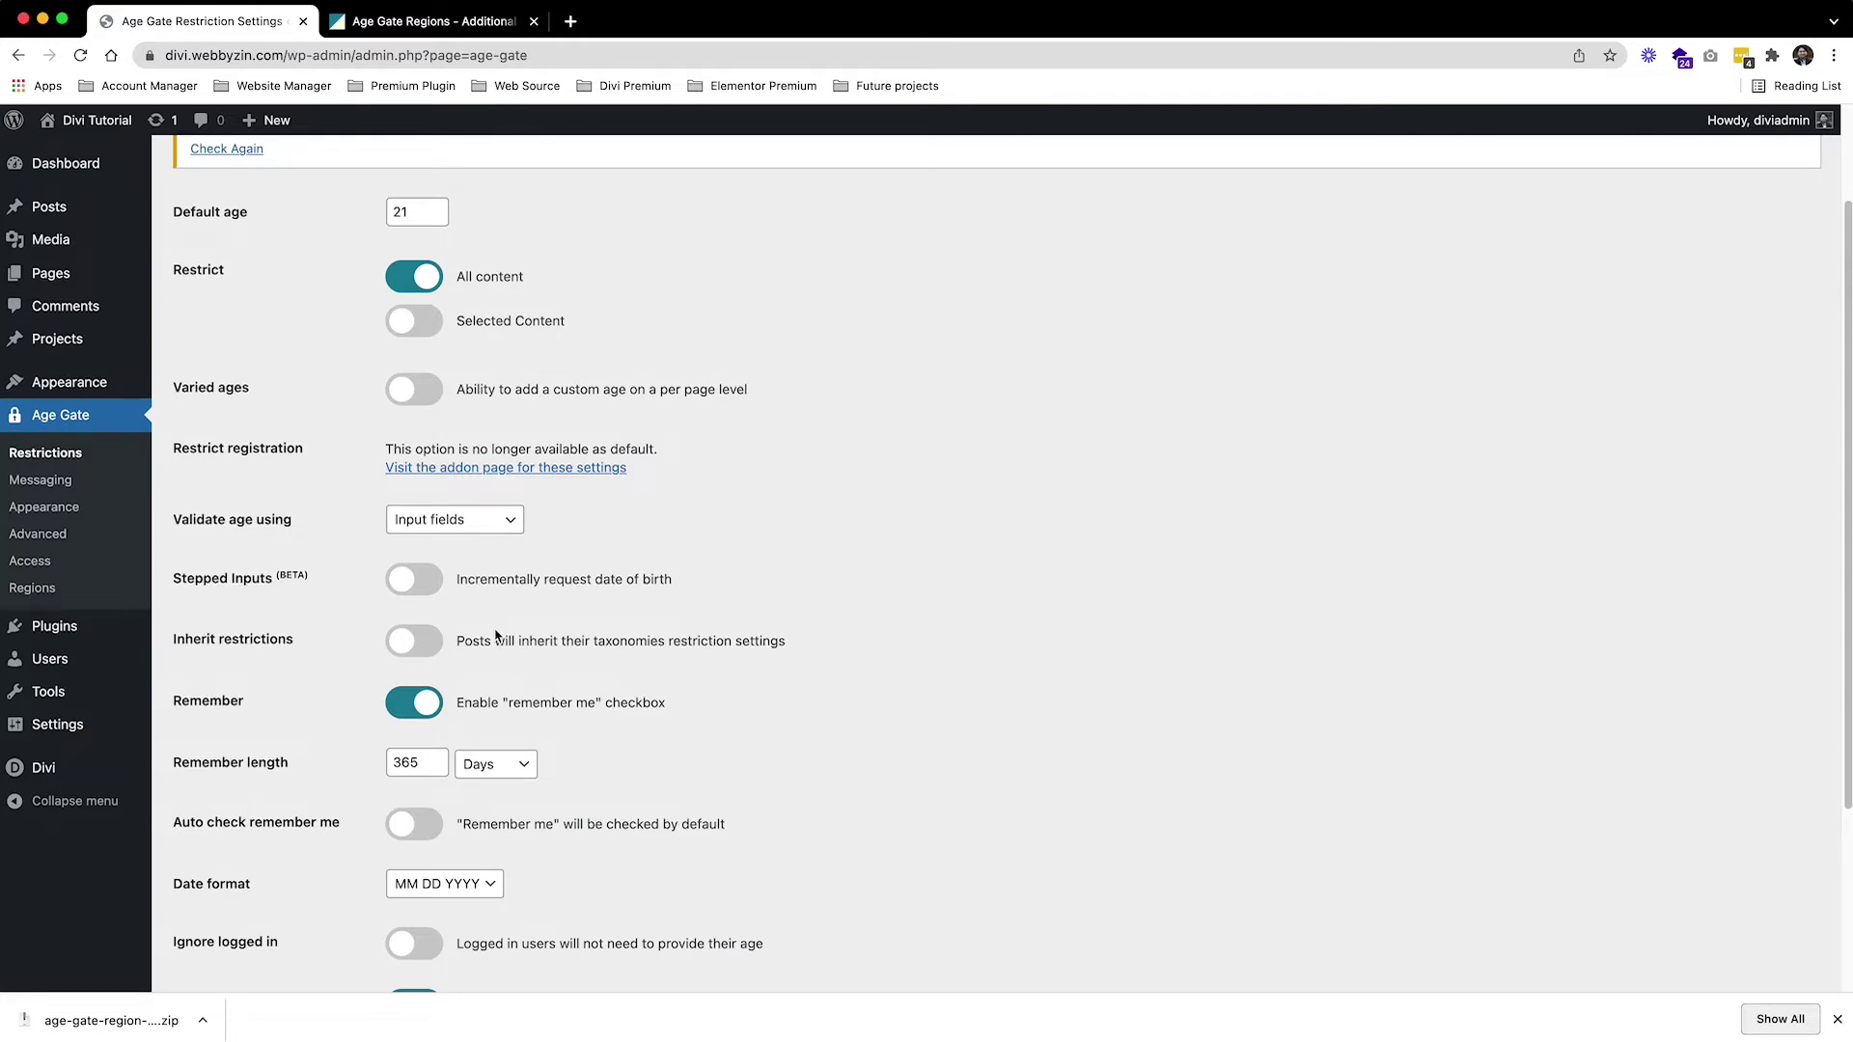
scroll(496, 634, down, 3)
scroll(635, 730, up, 5)
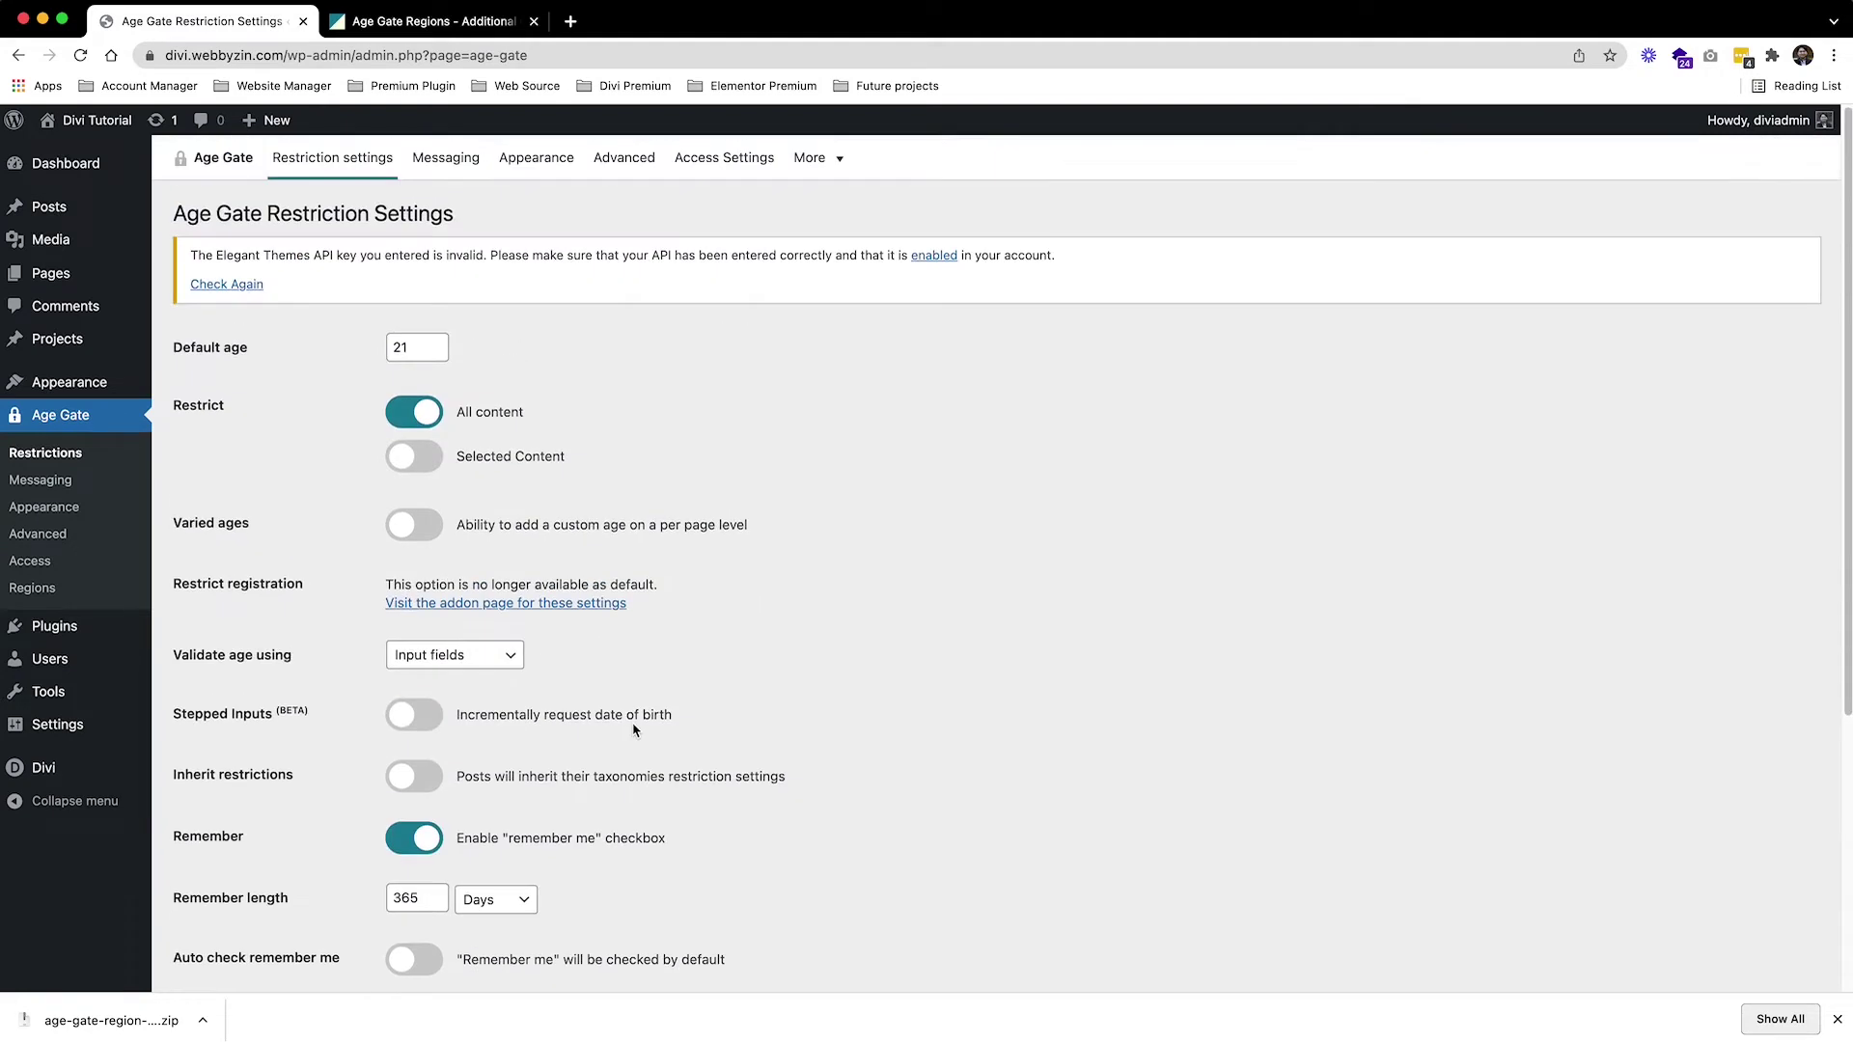
click(1837, 1019)
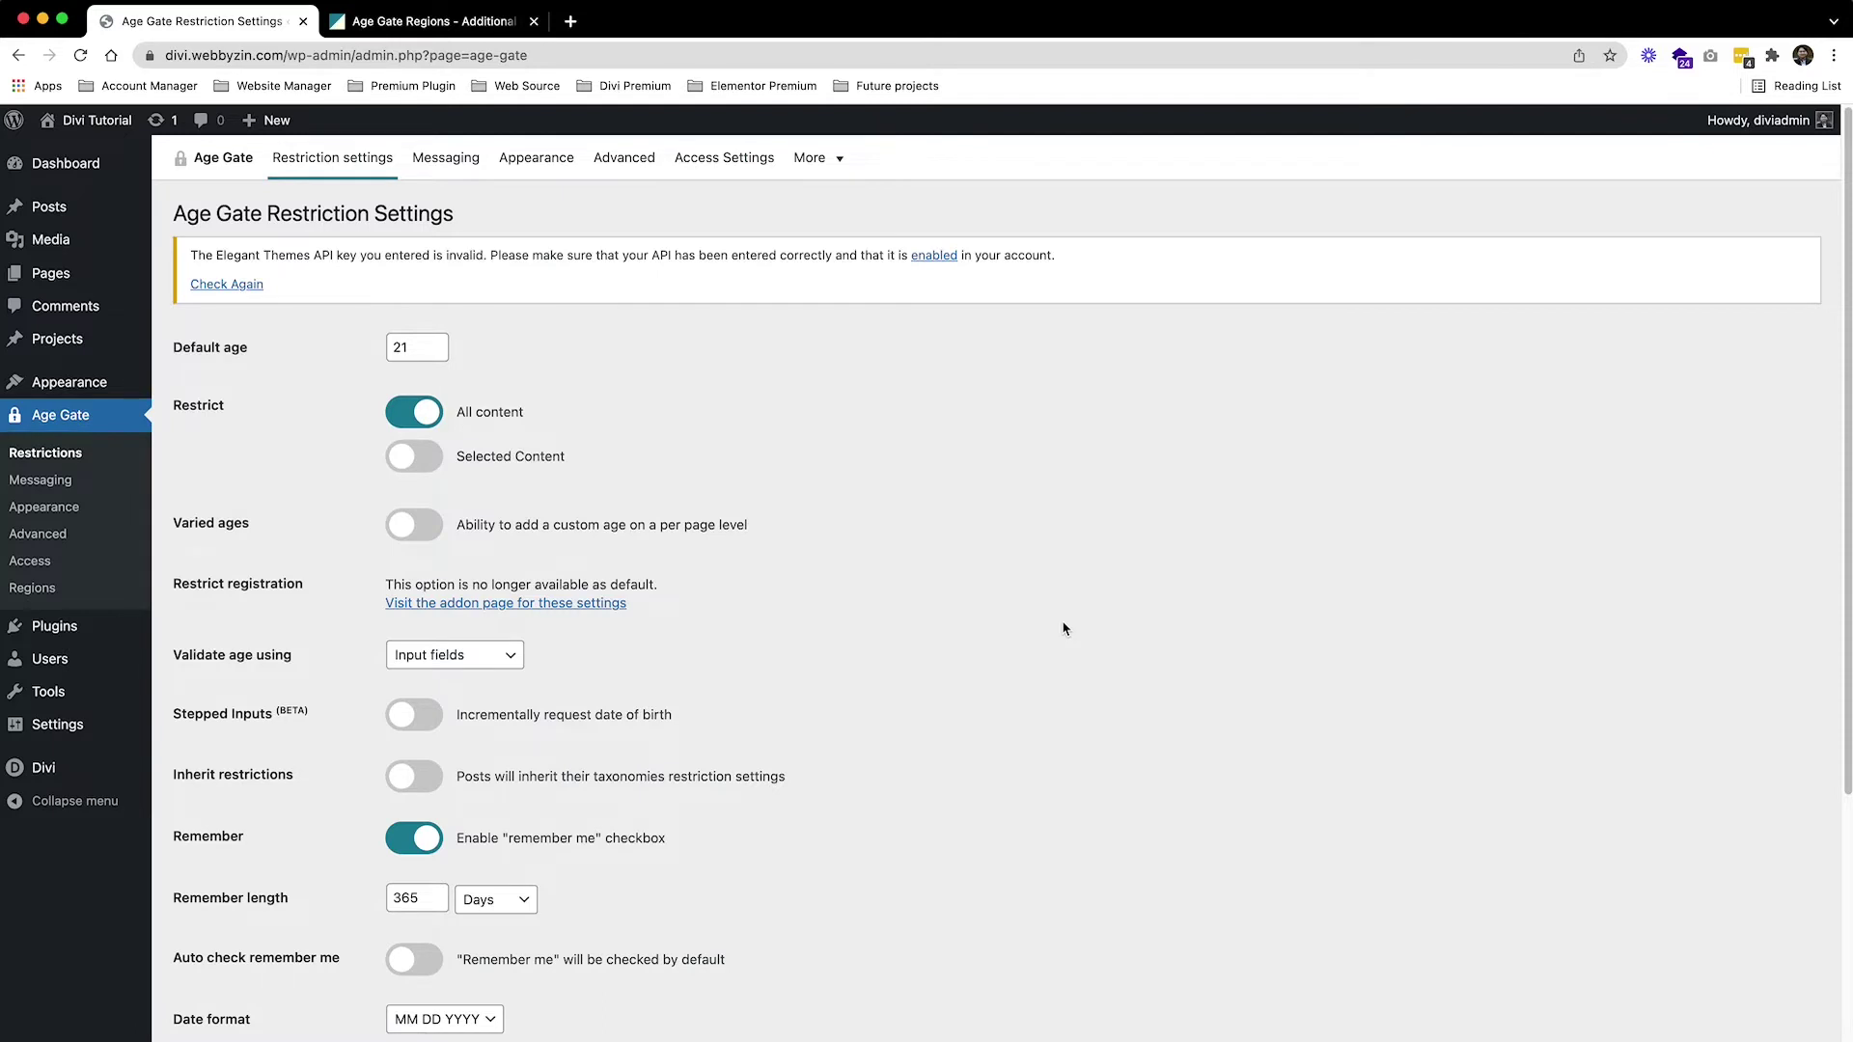
scroll(898, 585, down, 1)
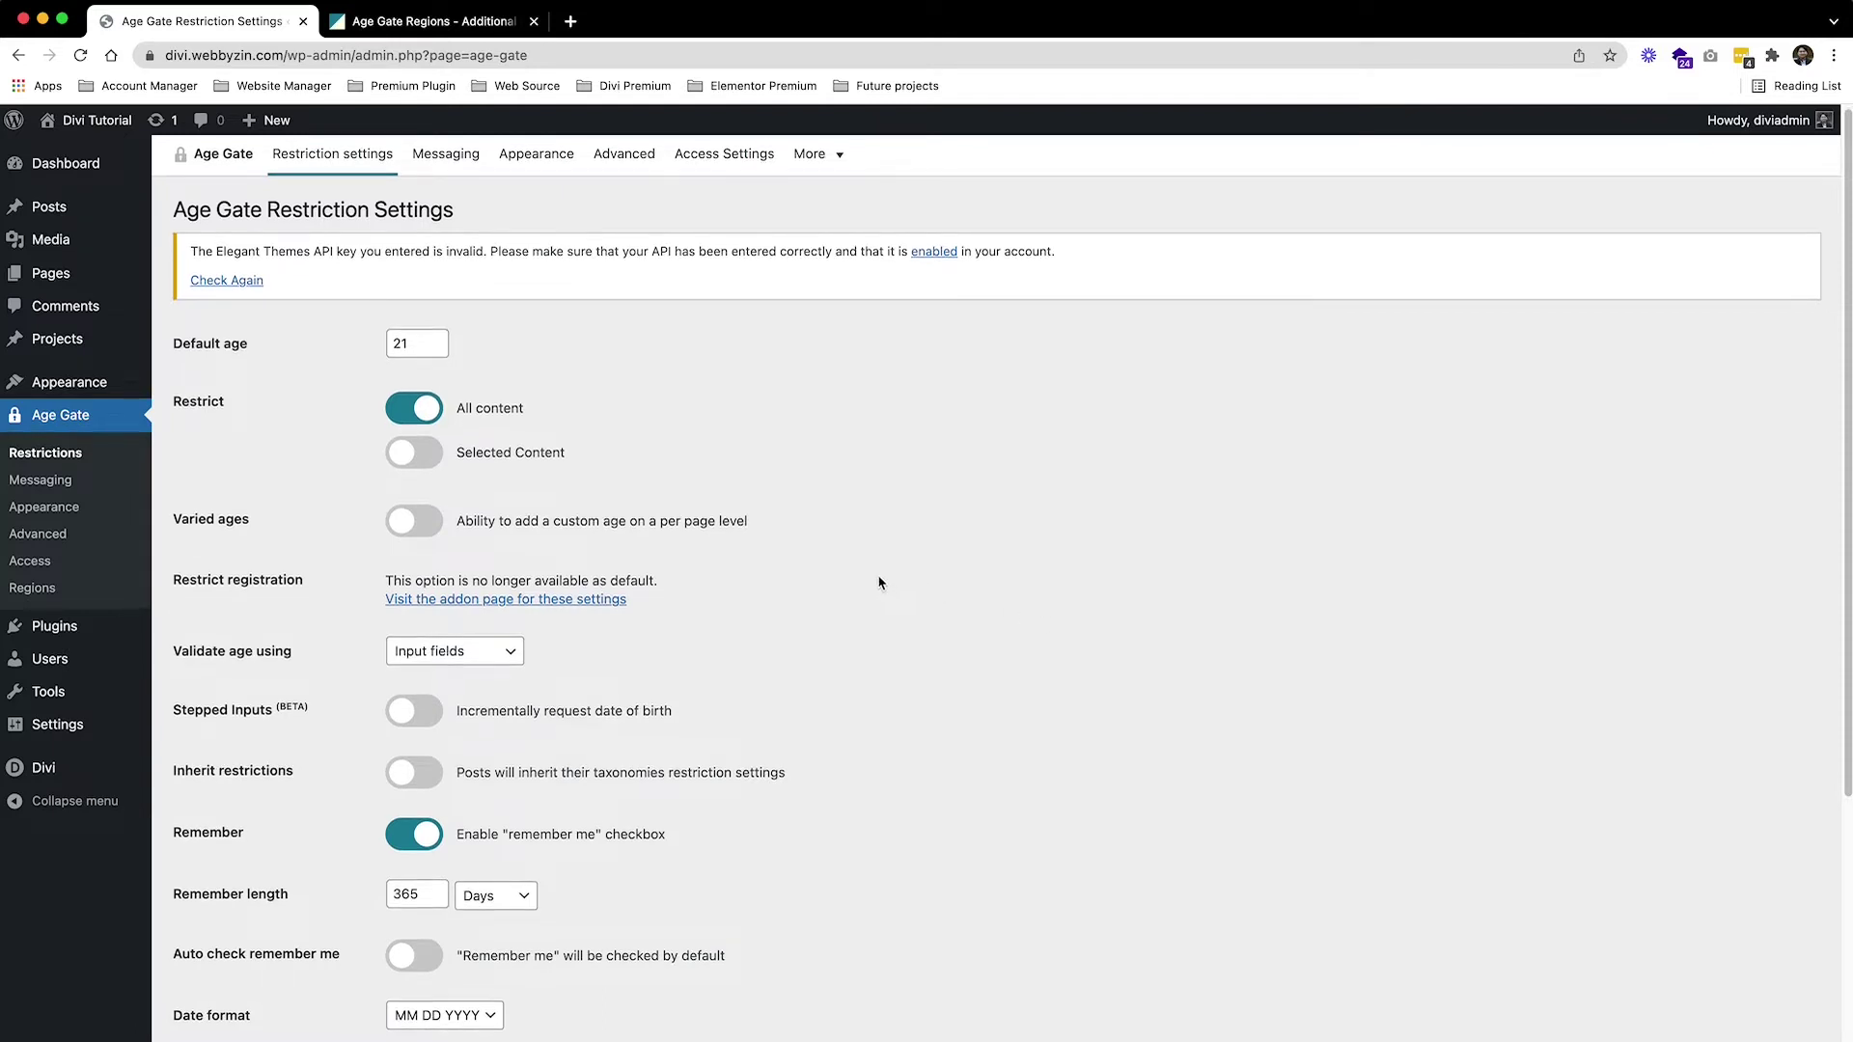
Examine the default age, content restriction and the available age validation methods in the Age Gate restriction settings.
scroll(719, 414, up, 1)
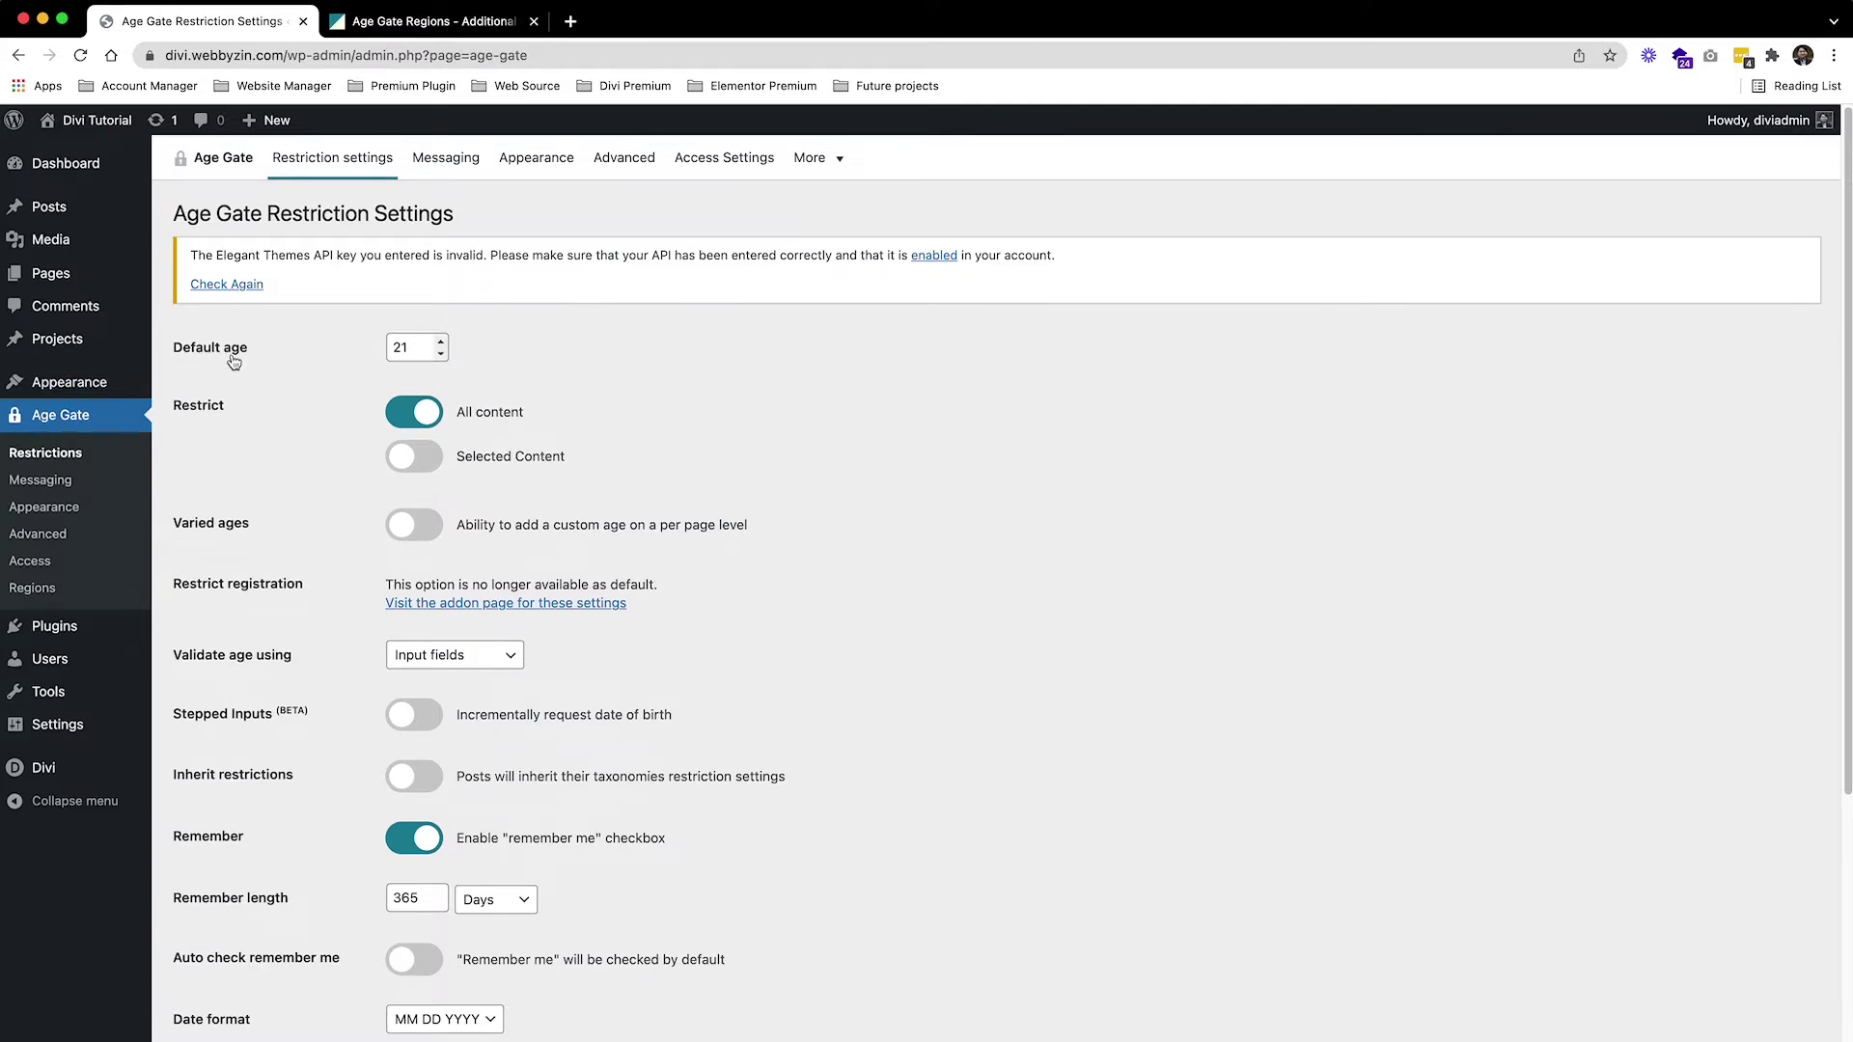
click(413, 348)
click(719, 437)
scroll(735, 471, down, 1)
scroll(736, 473, down, 3)
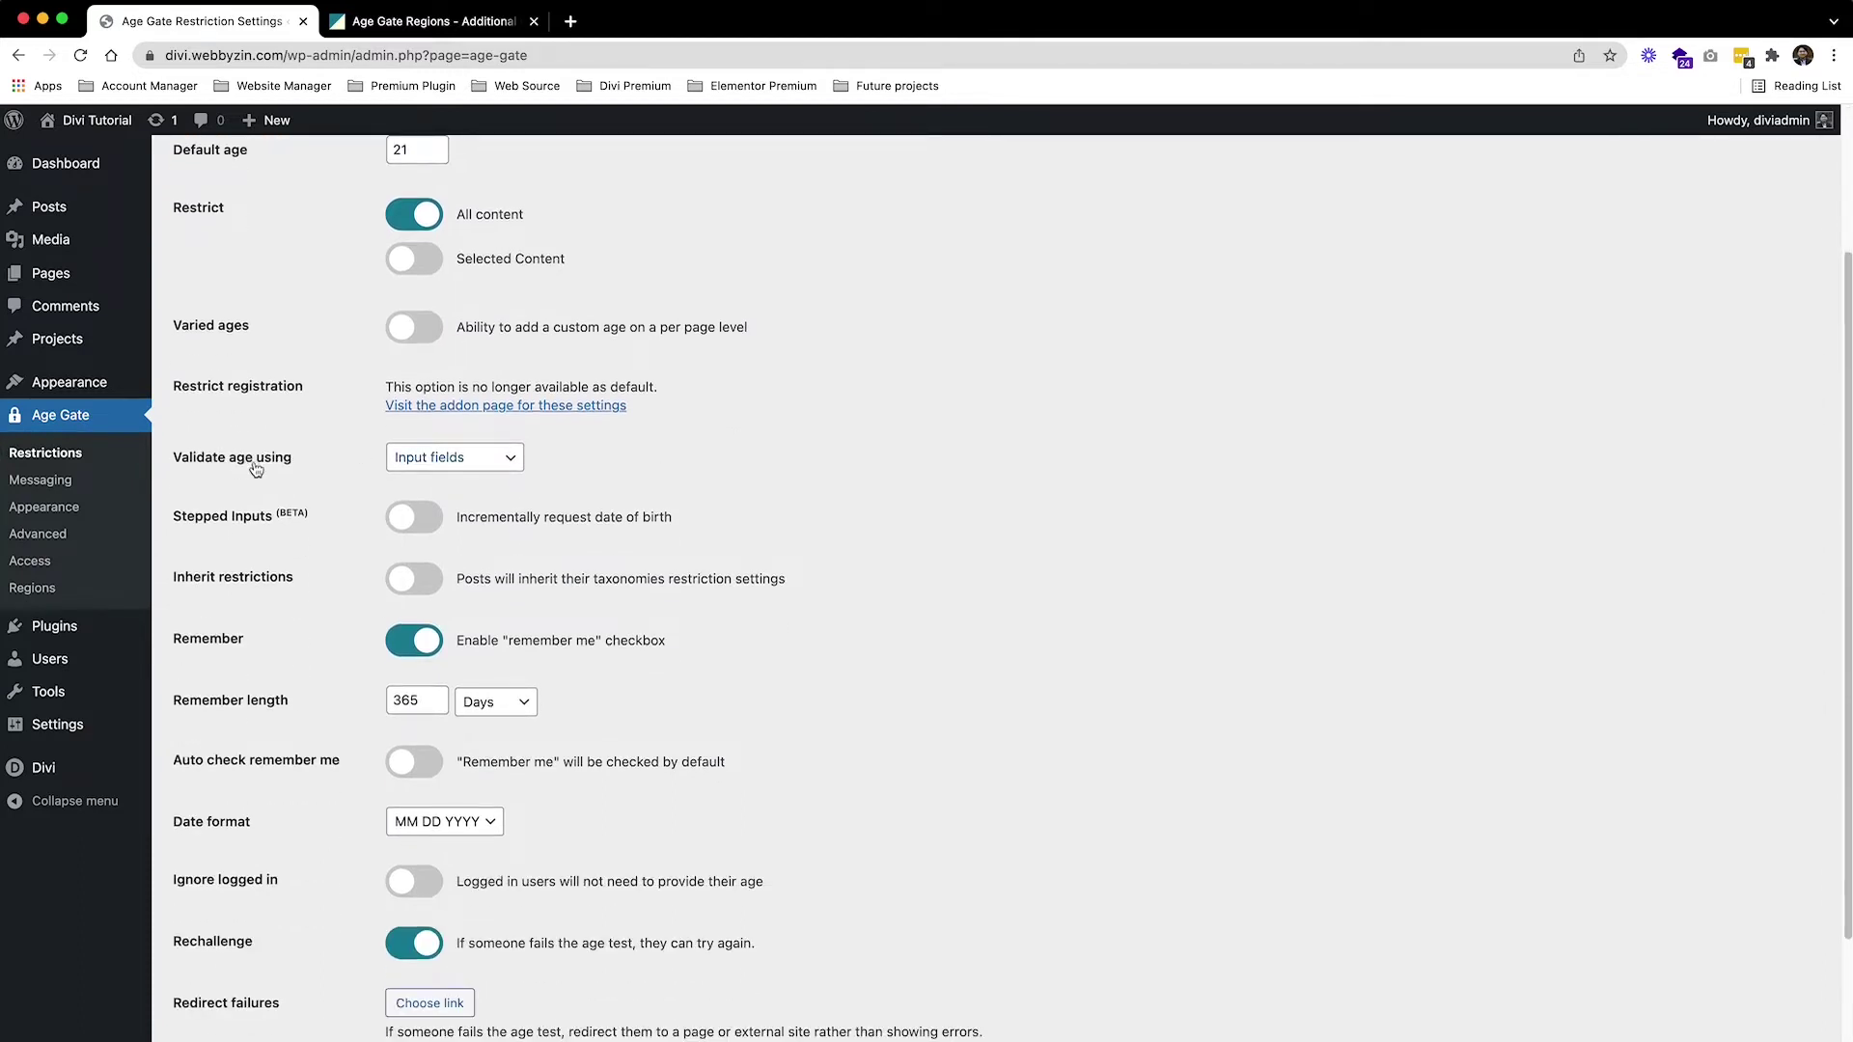
click(456, 459)
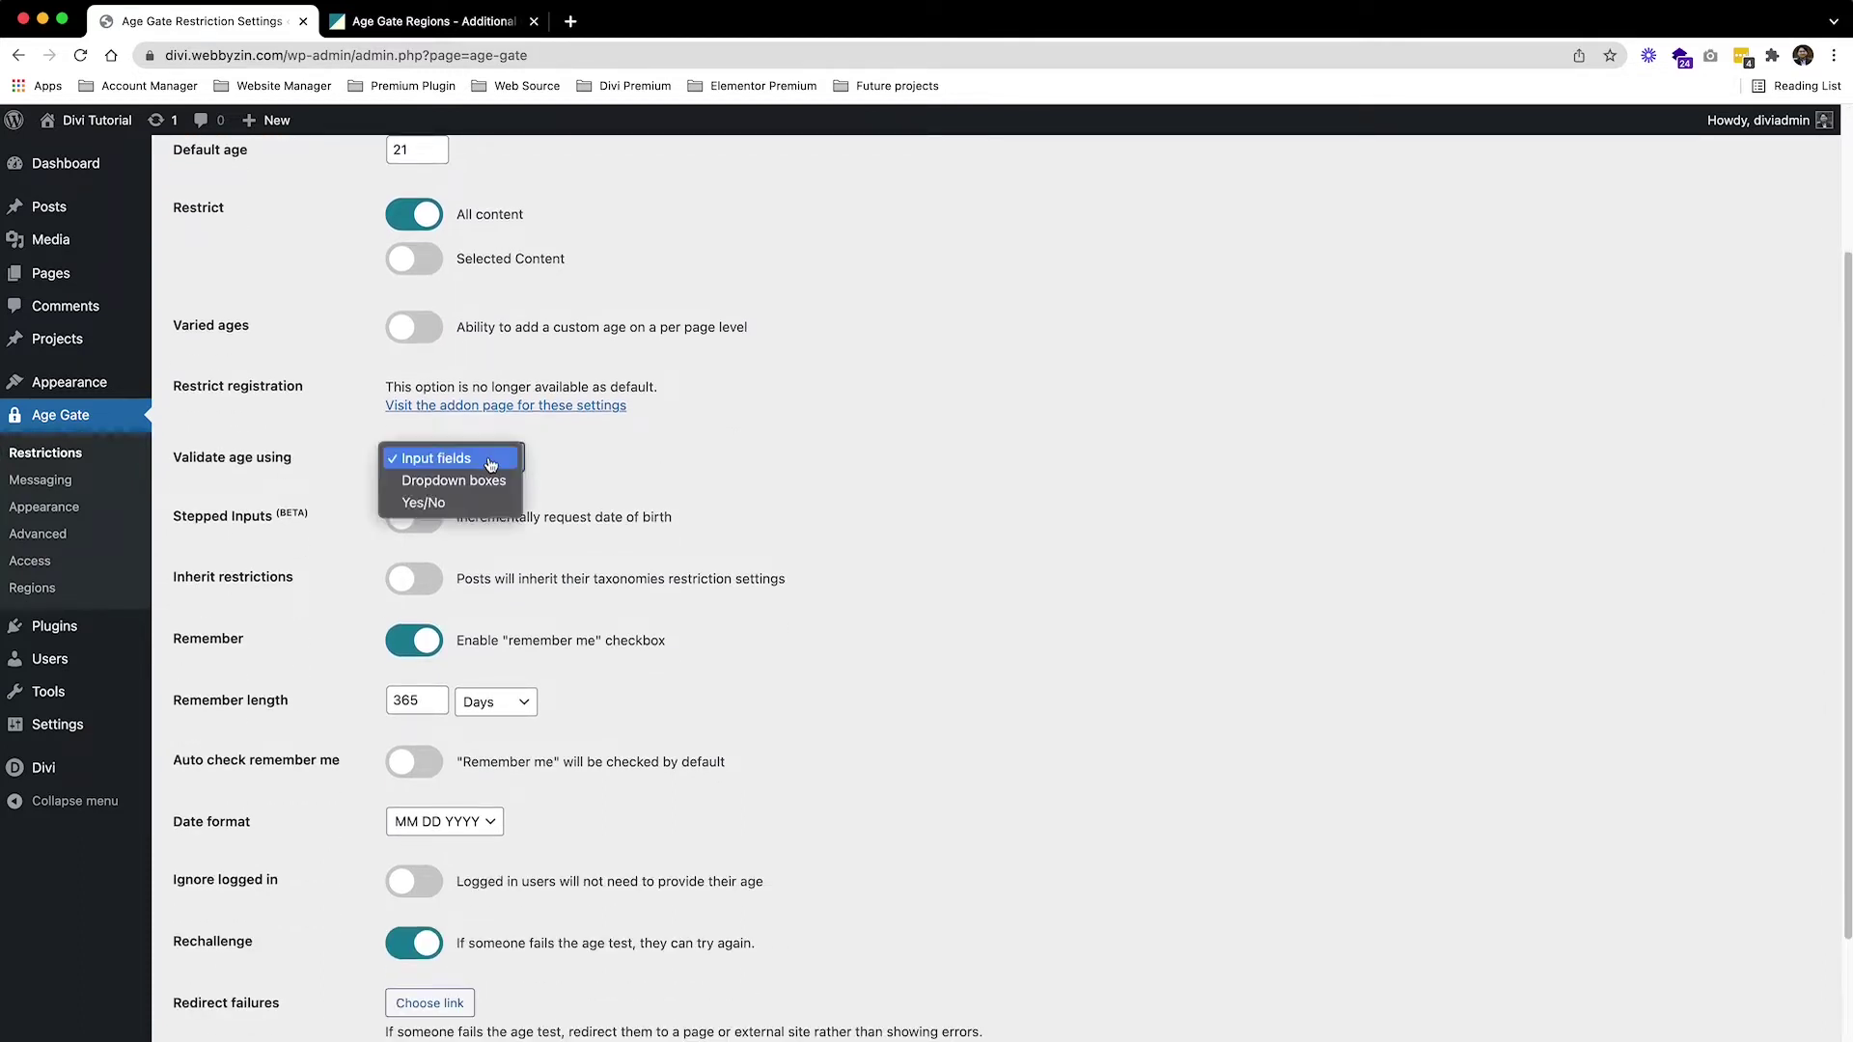
click(456, 461)
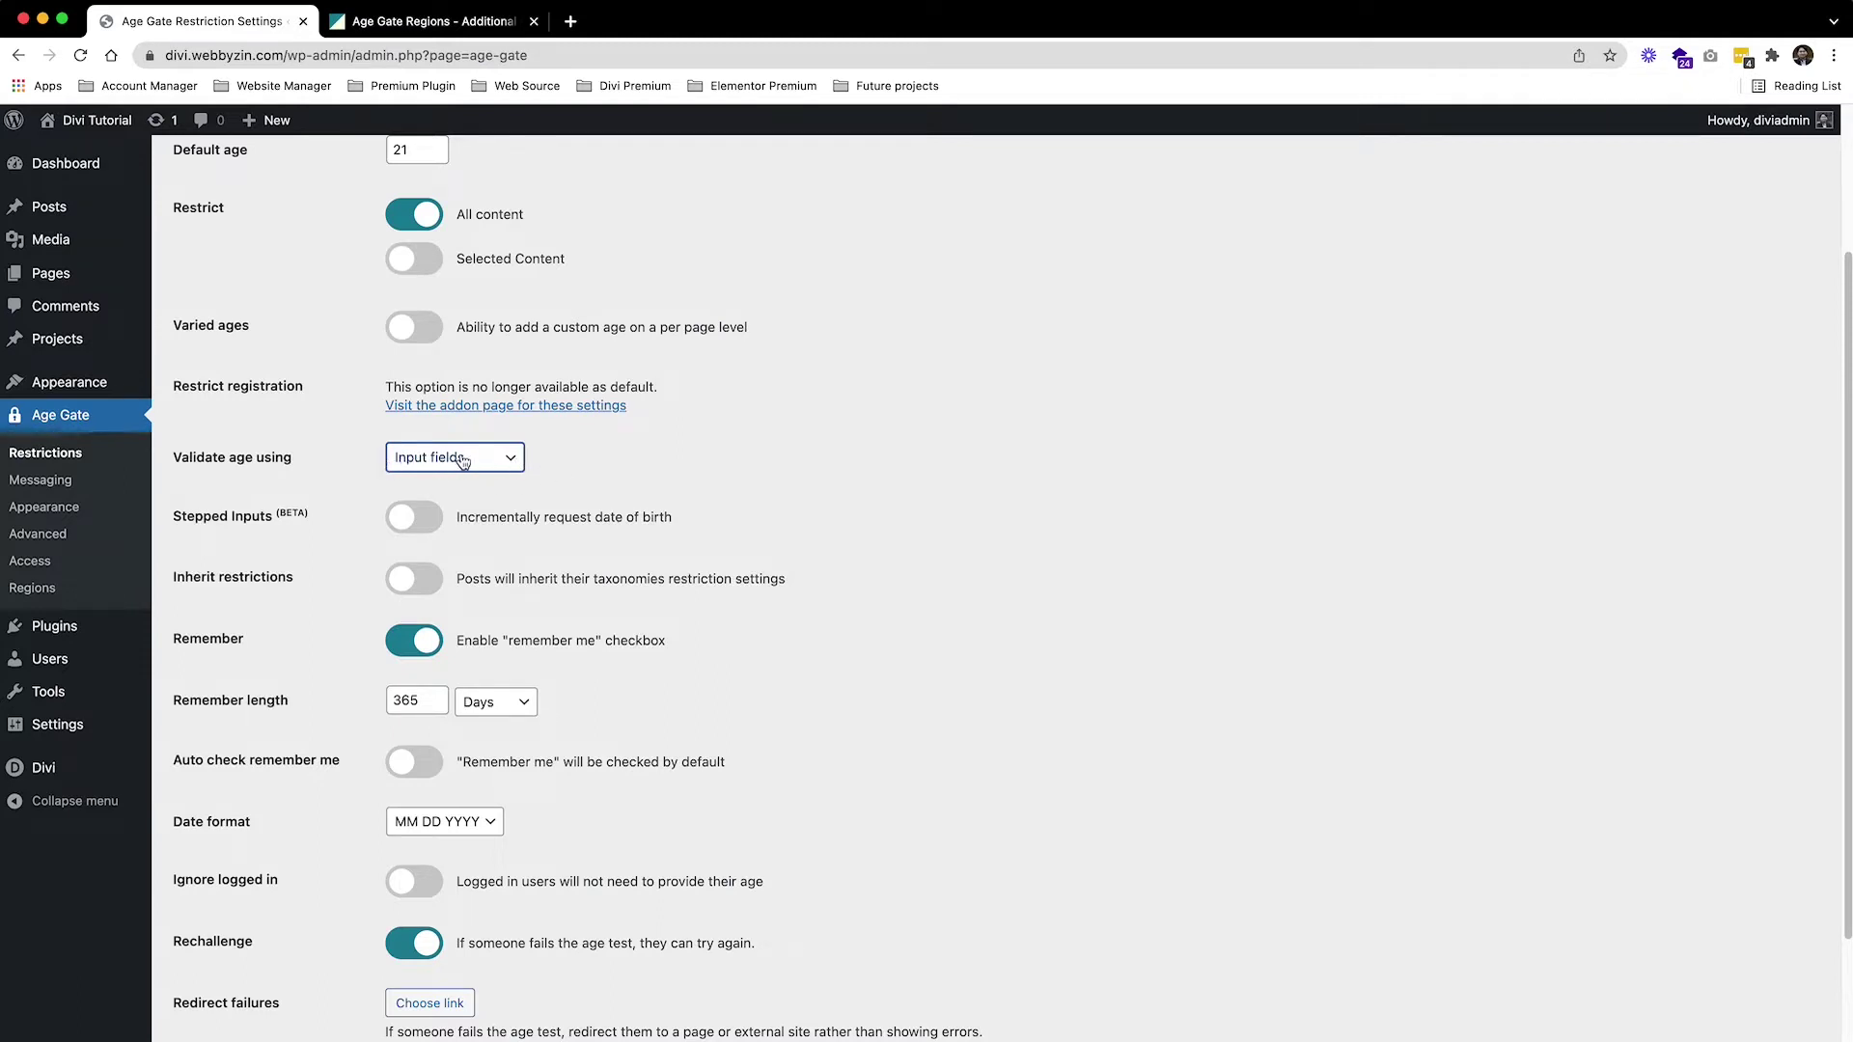
Enter 1 as the remember length in days and enable Ignore logged in so logged-in users skip the age check.
scroll(190, 640, down, 3)
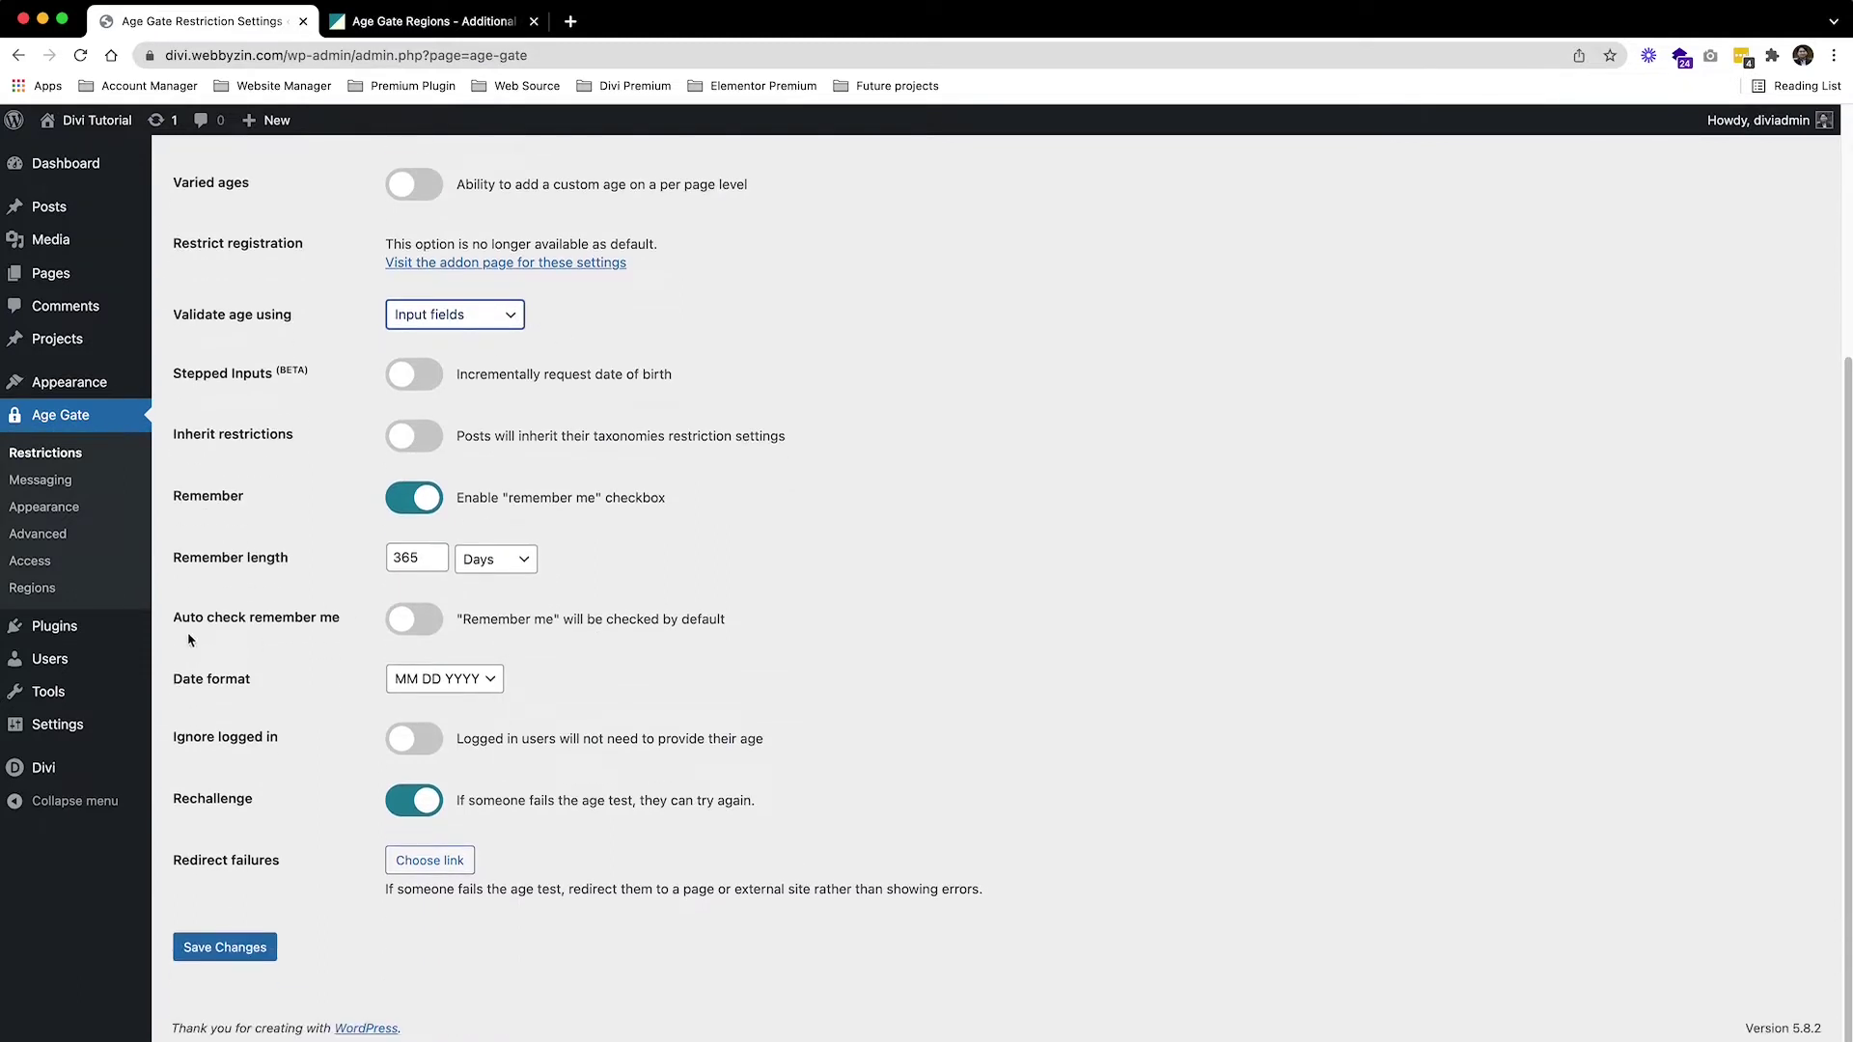
double_click(421, 558)
text(1)
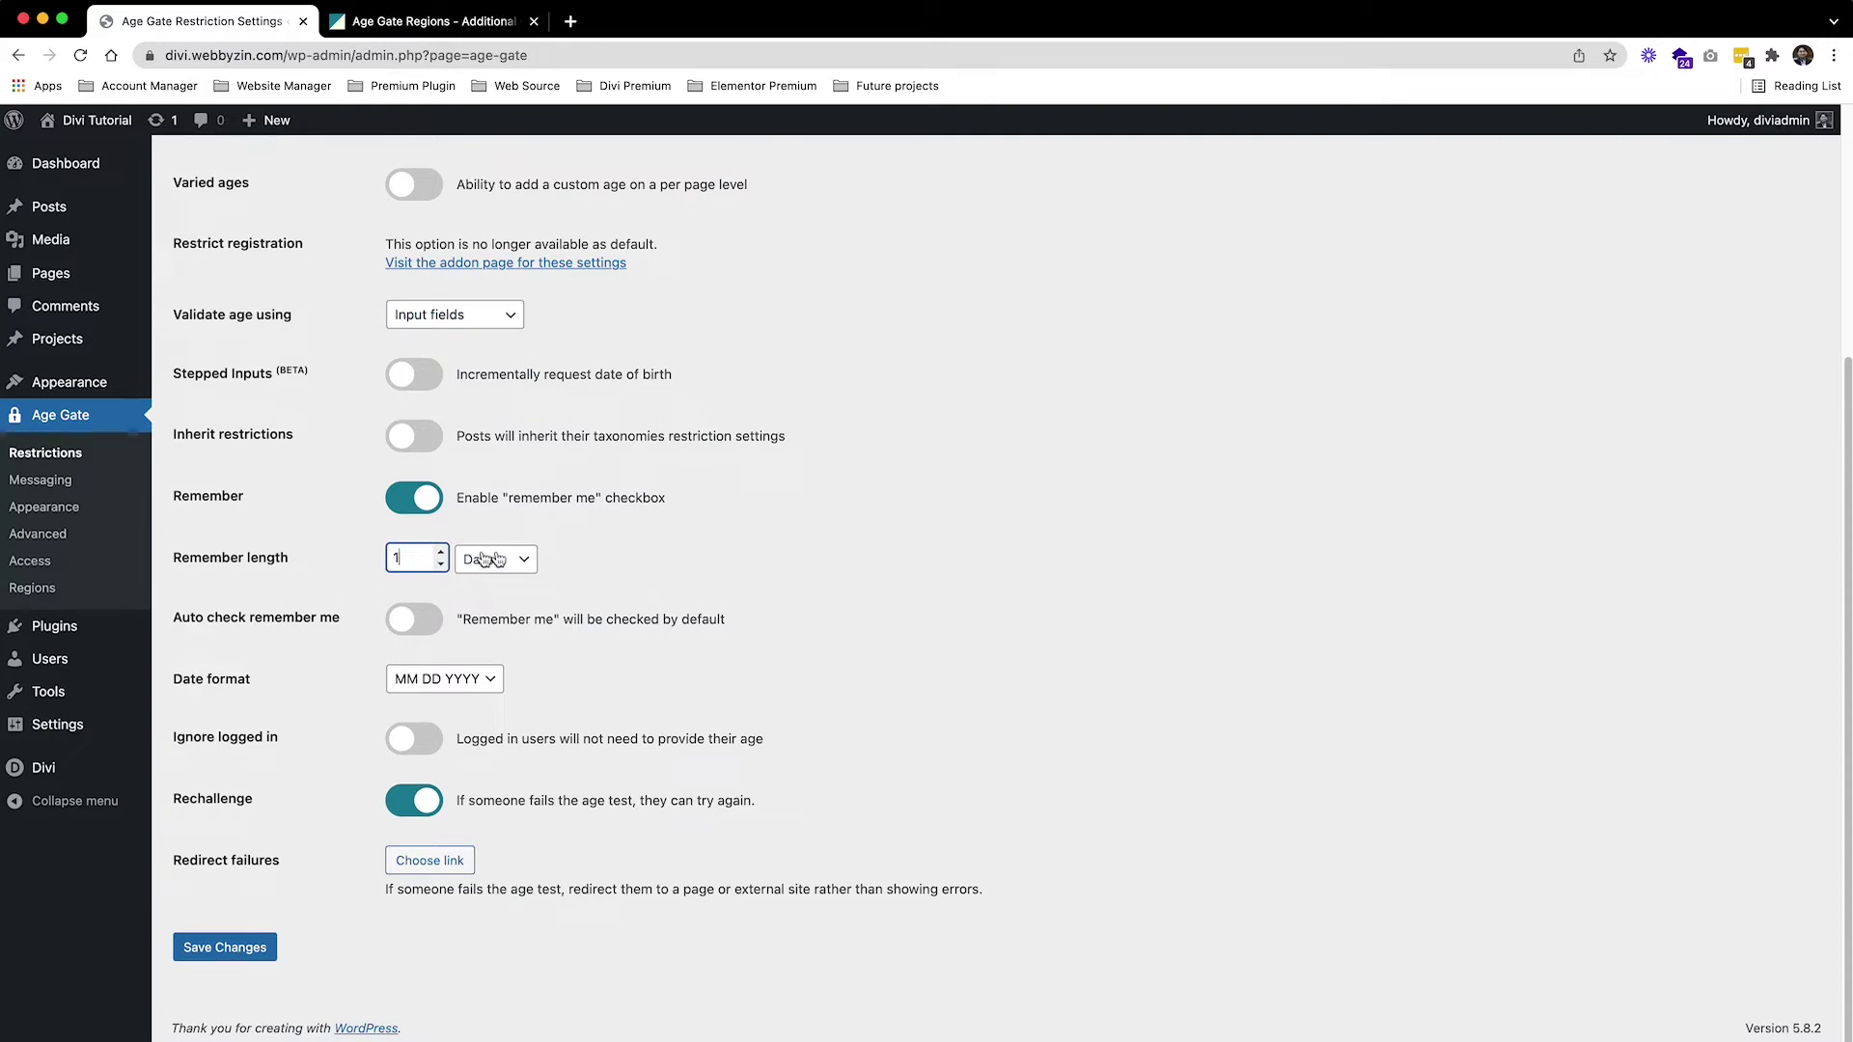
click(657, 559)
click(422, 559)
scroll(413, 552, down, 3)
click(416, 752)
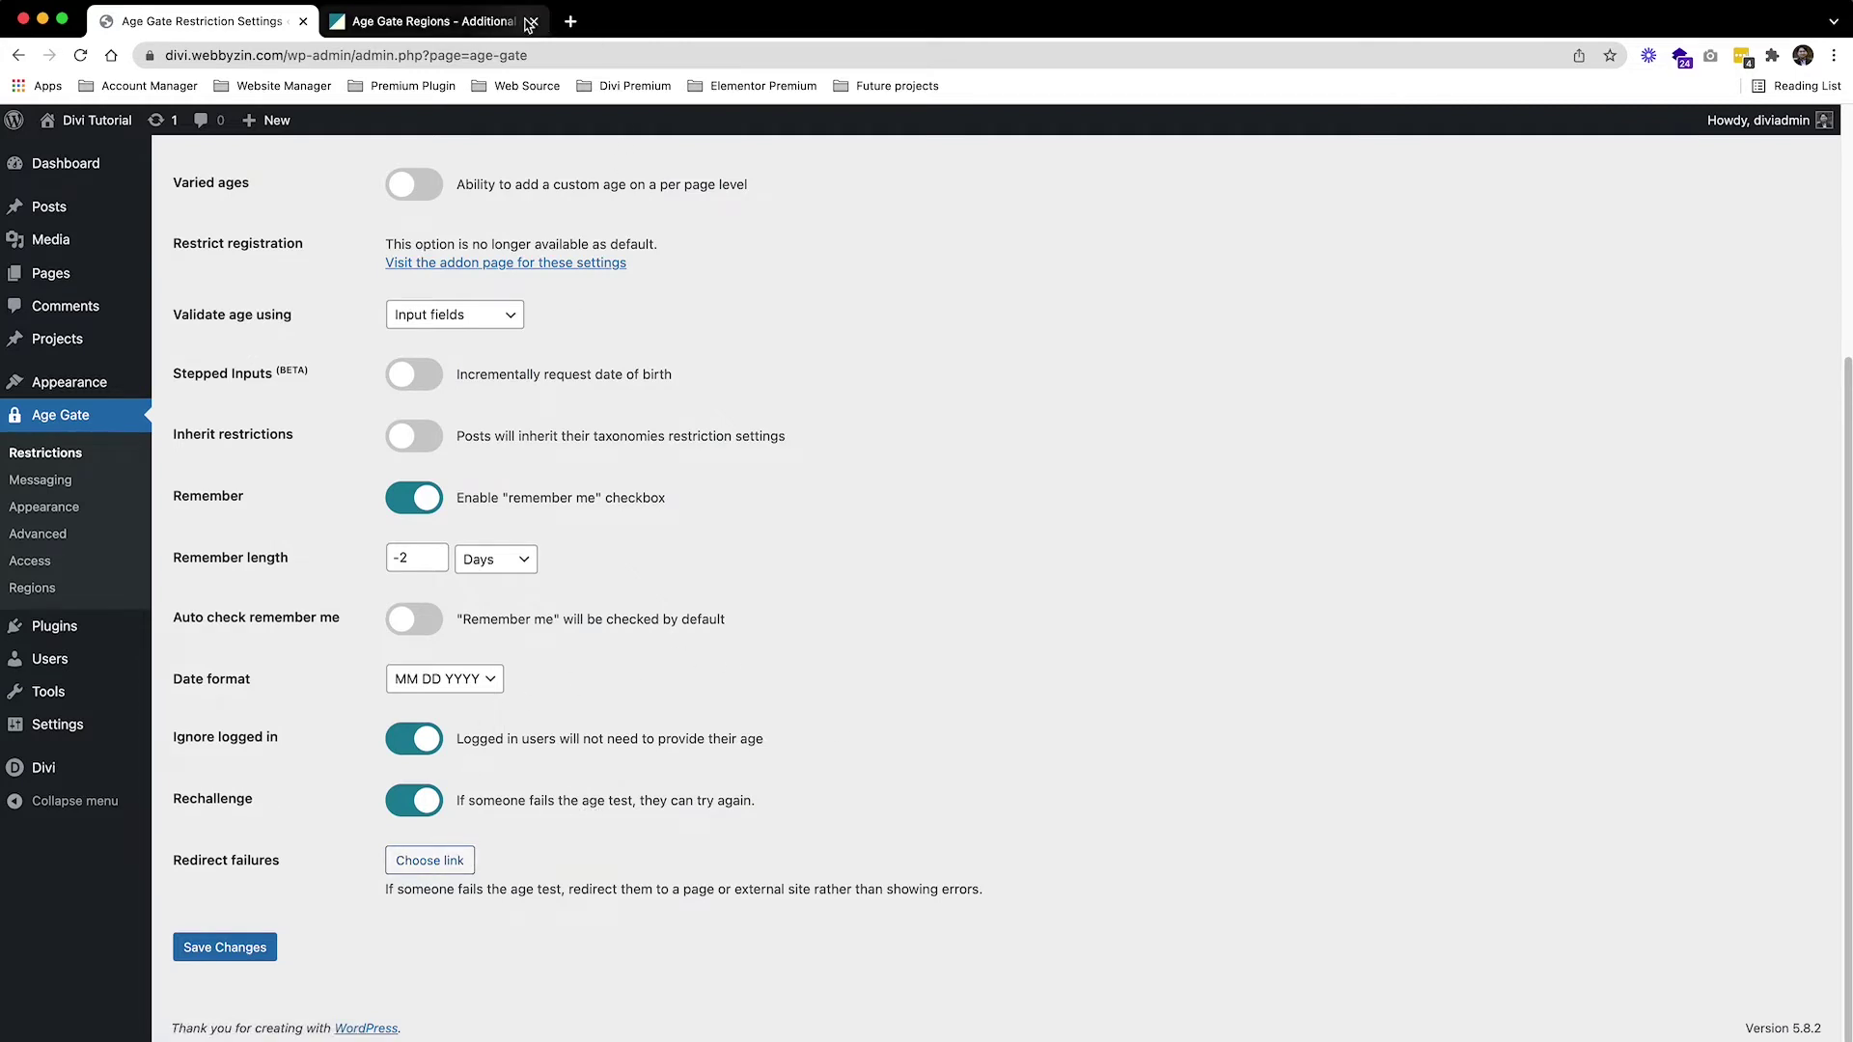
key(super+Tab)
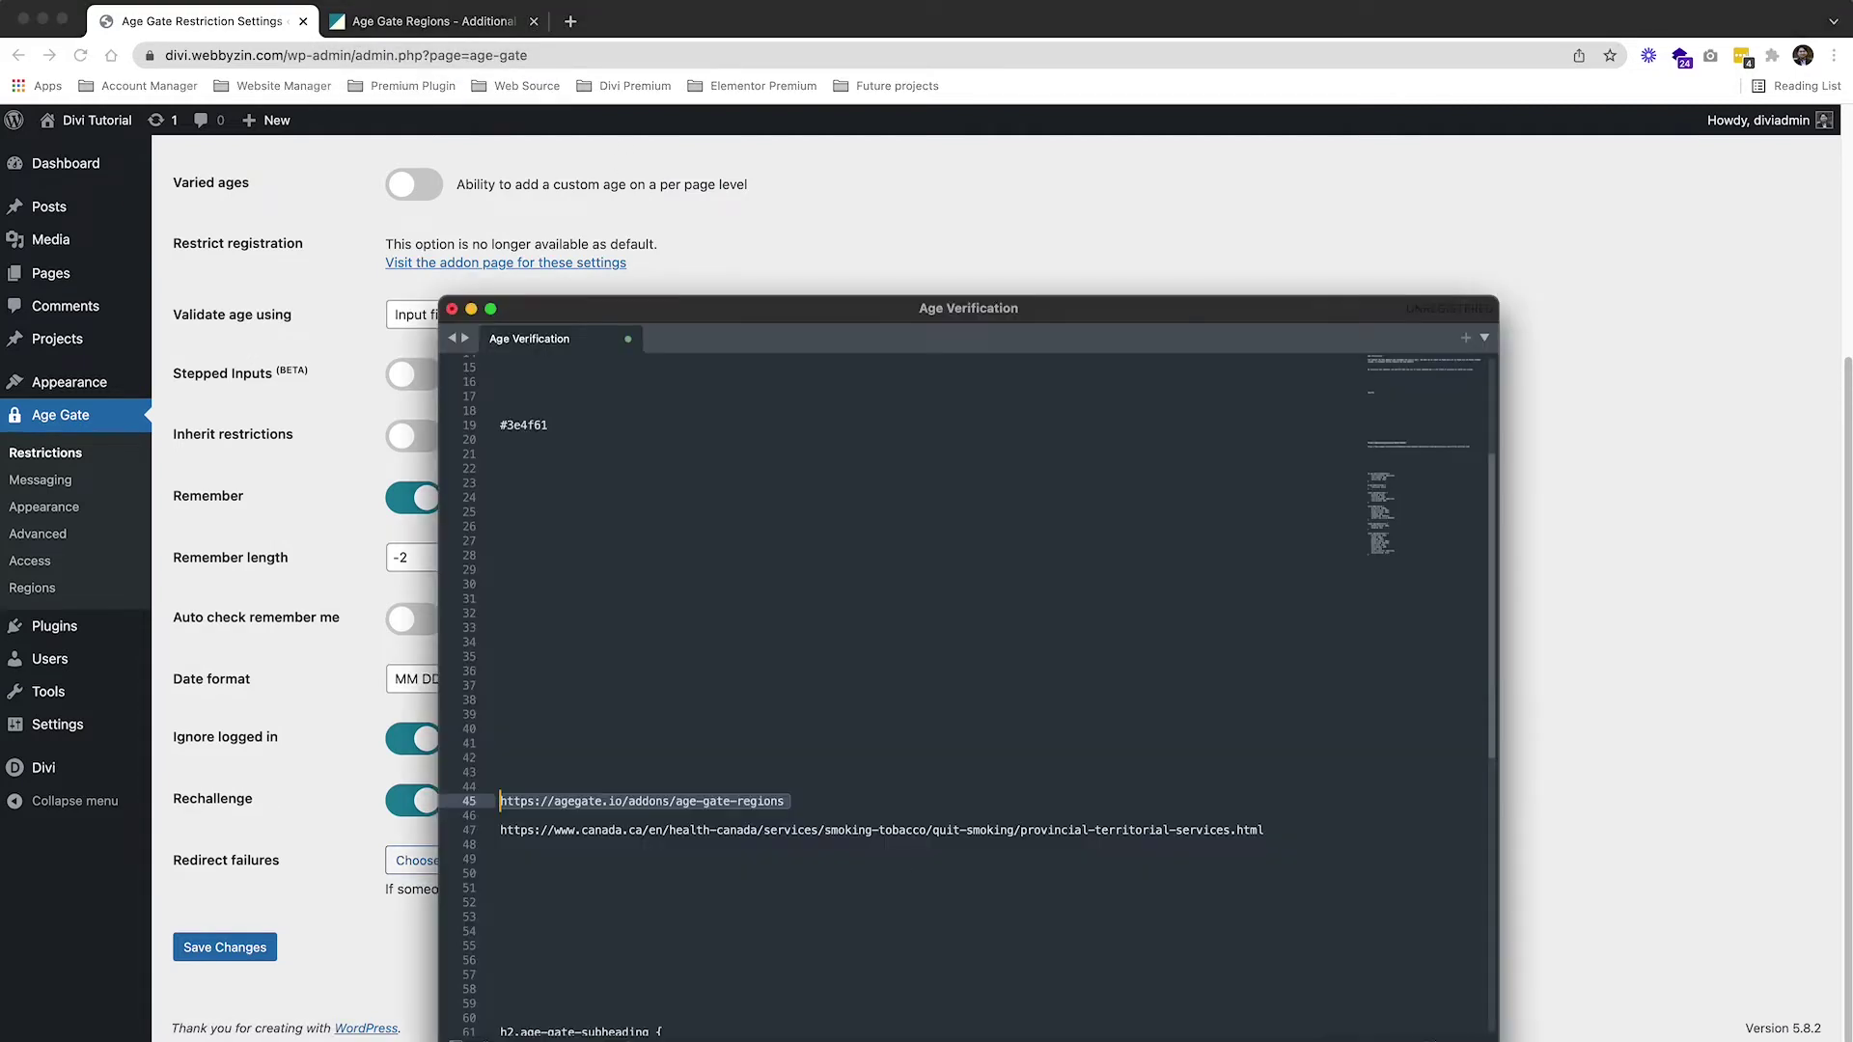
click(1267, 828)
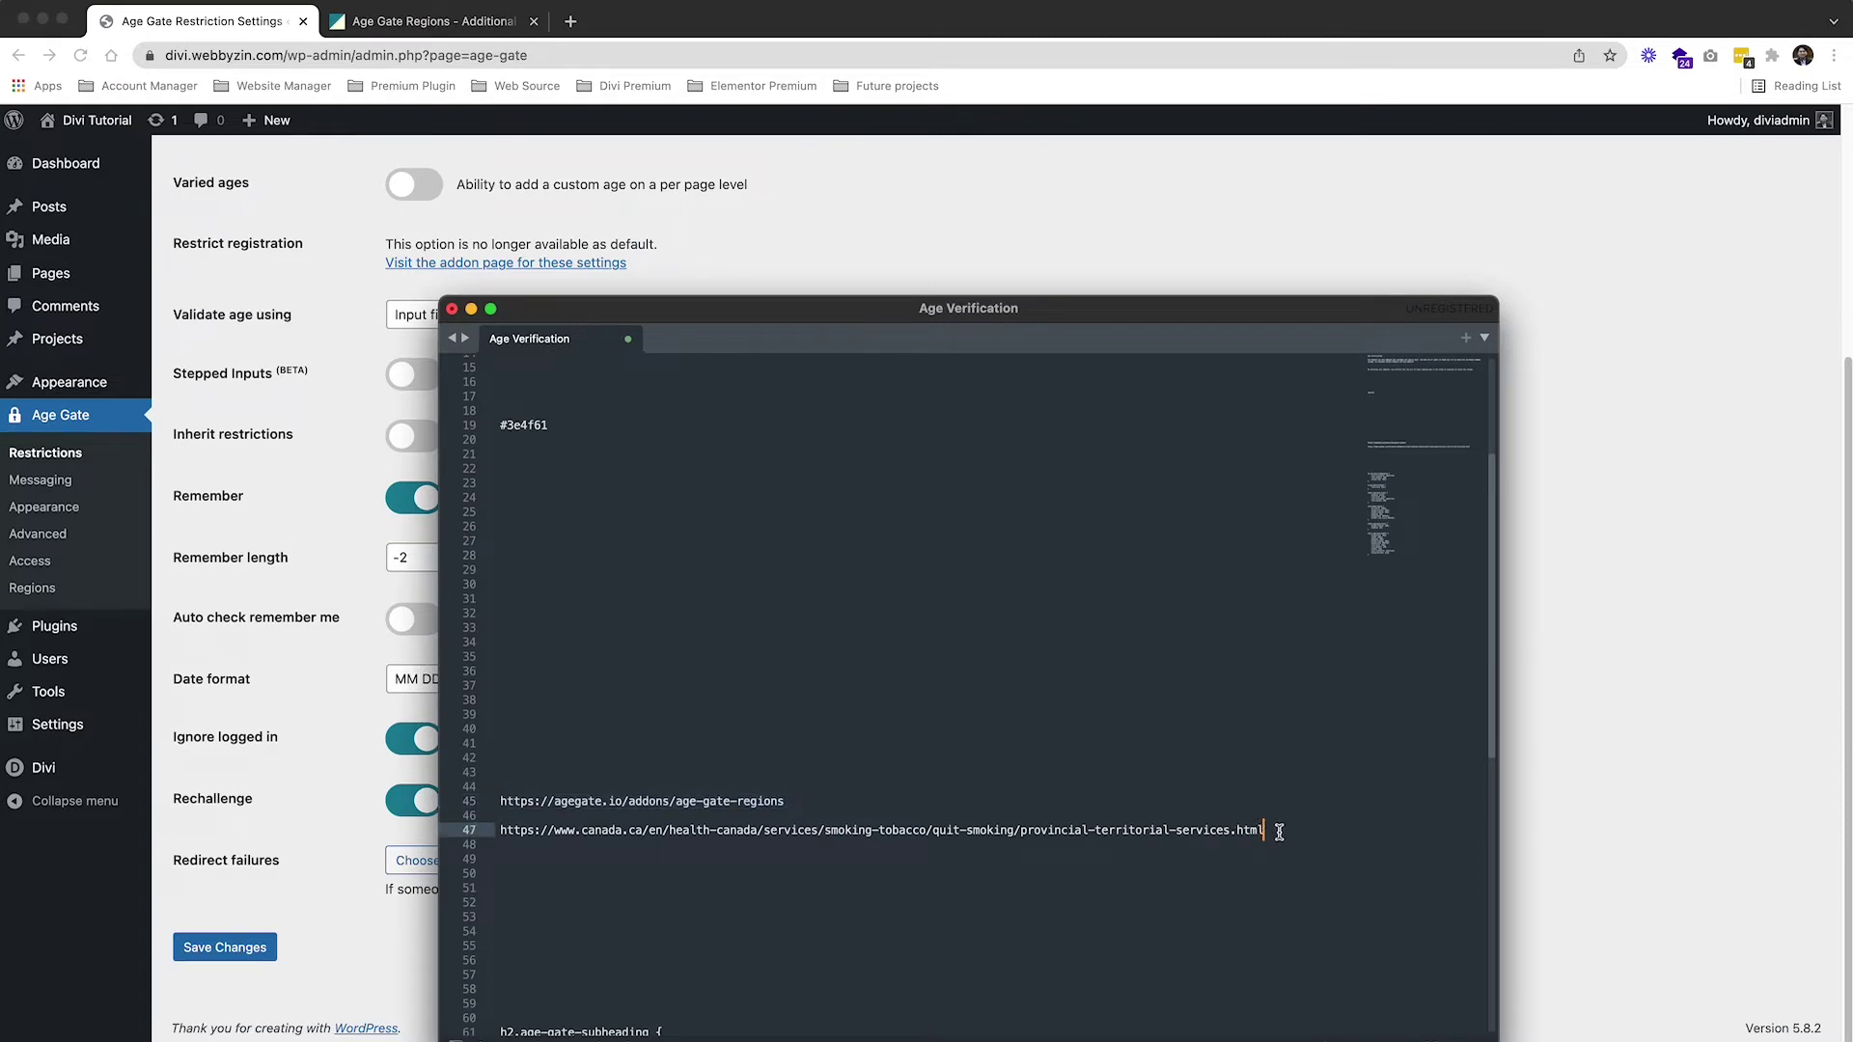
drag(1270, 829, 504, 839)
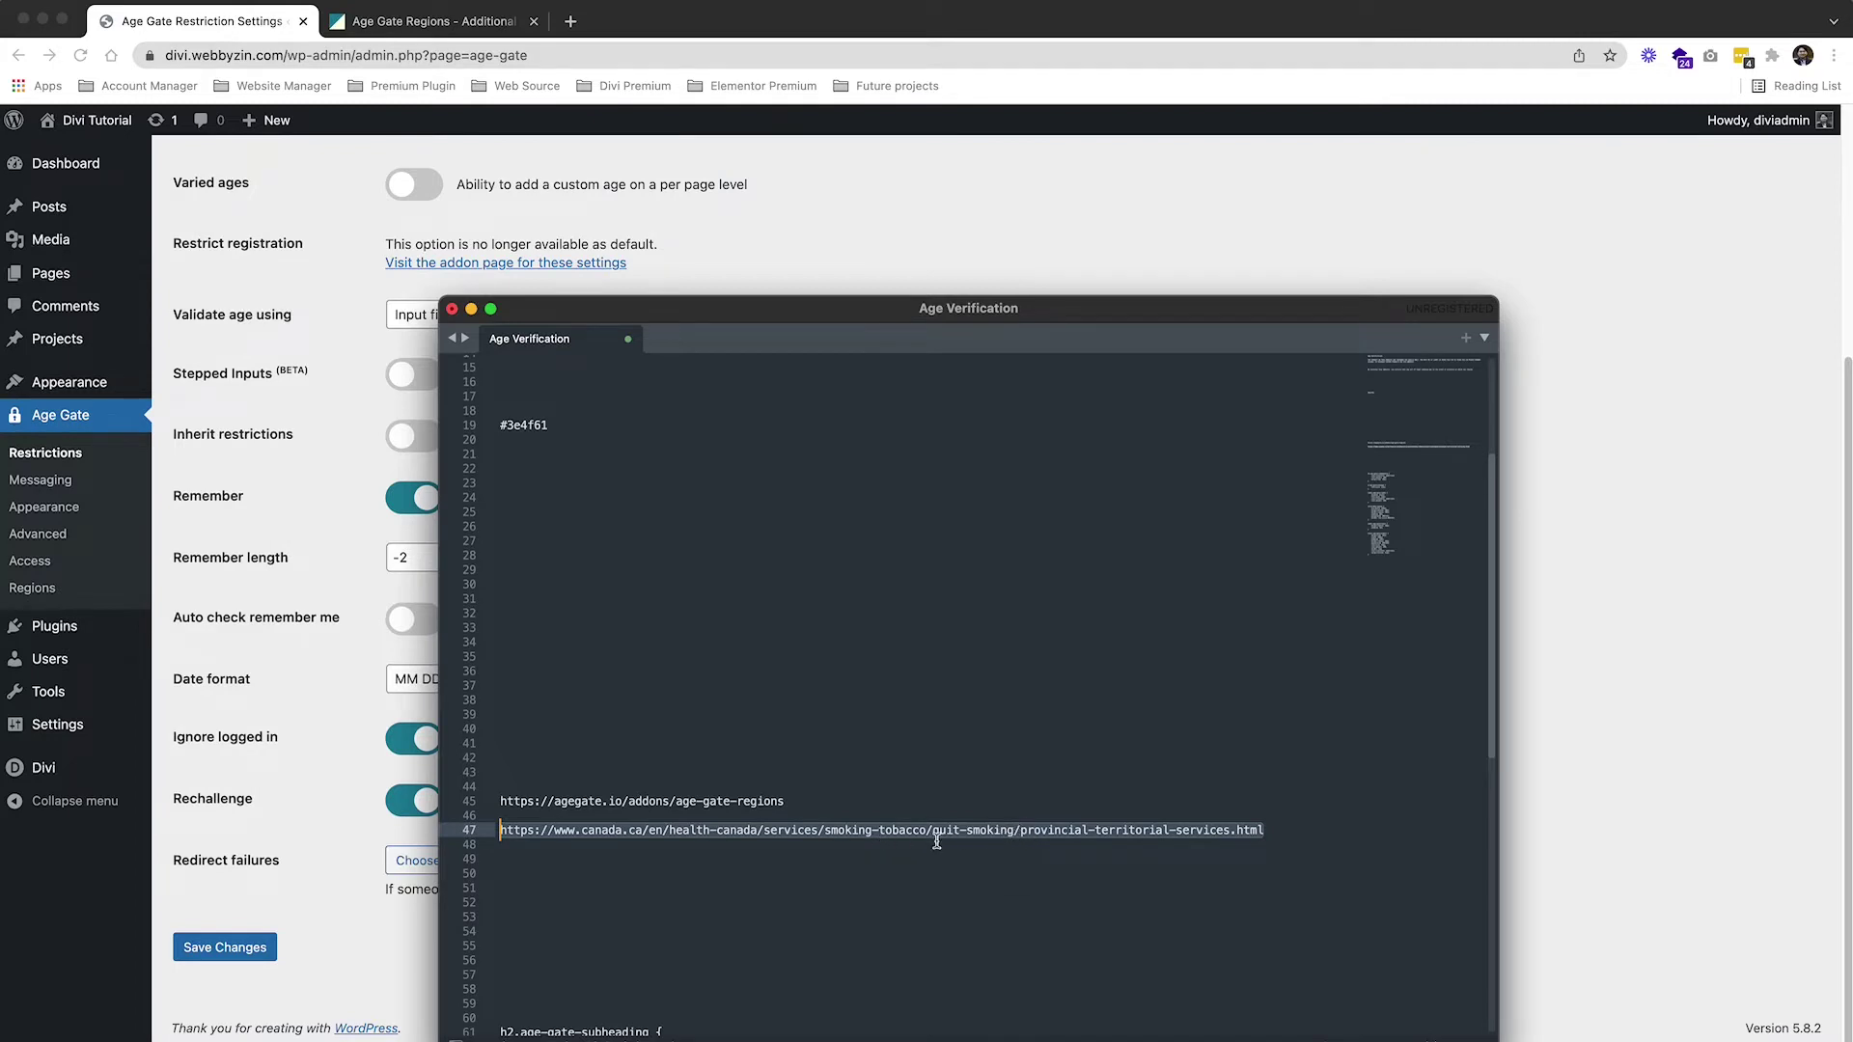
click(368, 957)
click(436, 862)
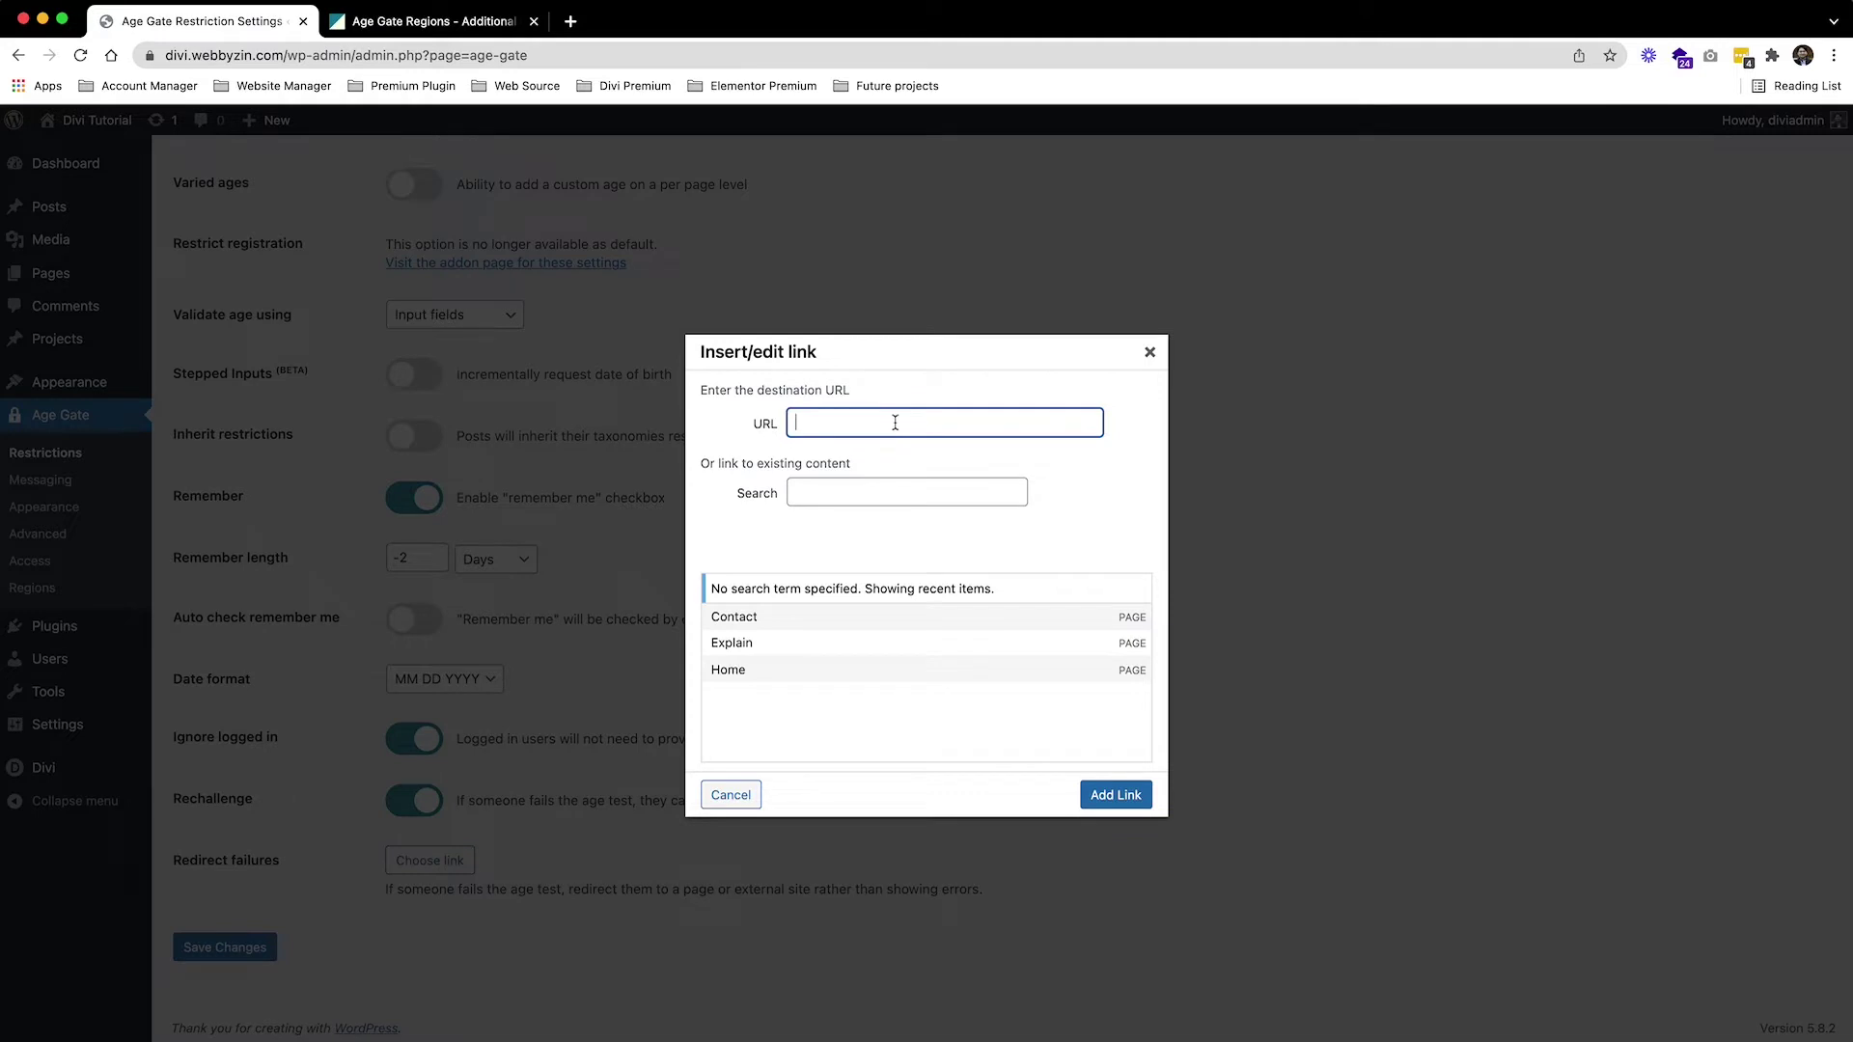
key(super+v)
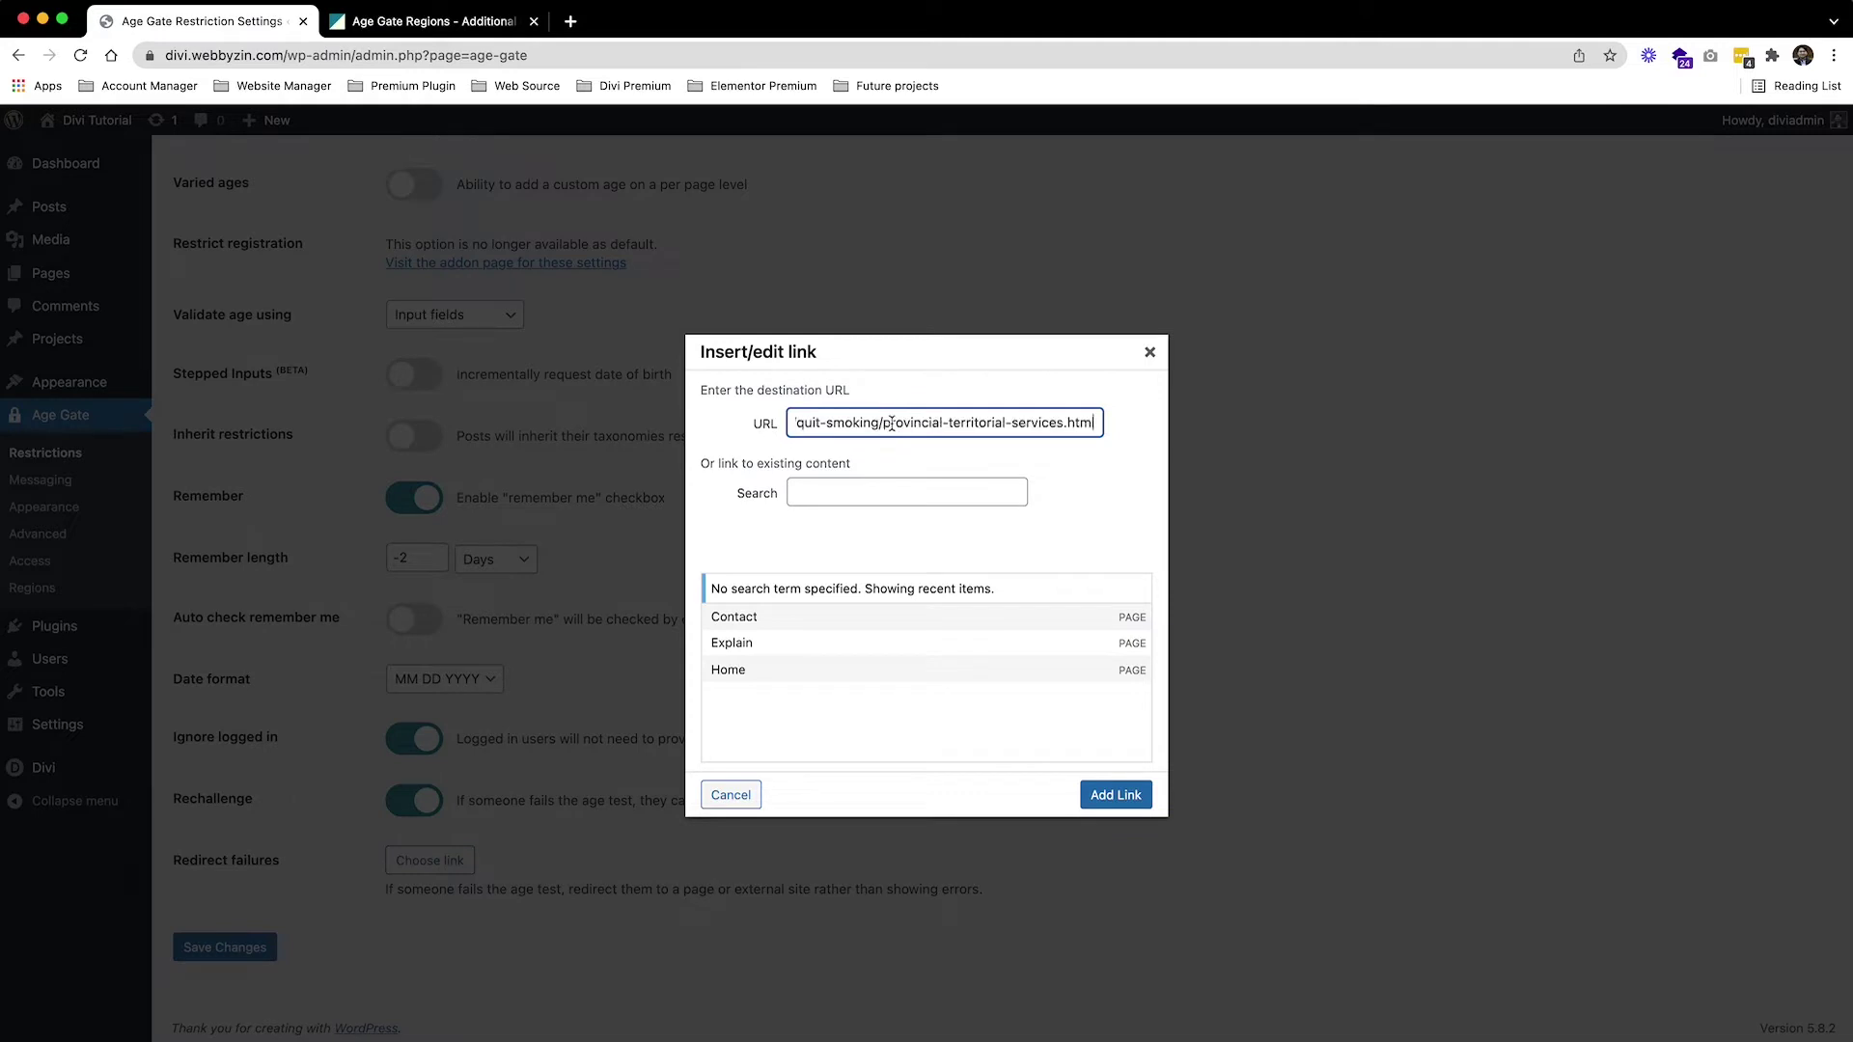
click(1115, 797)
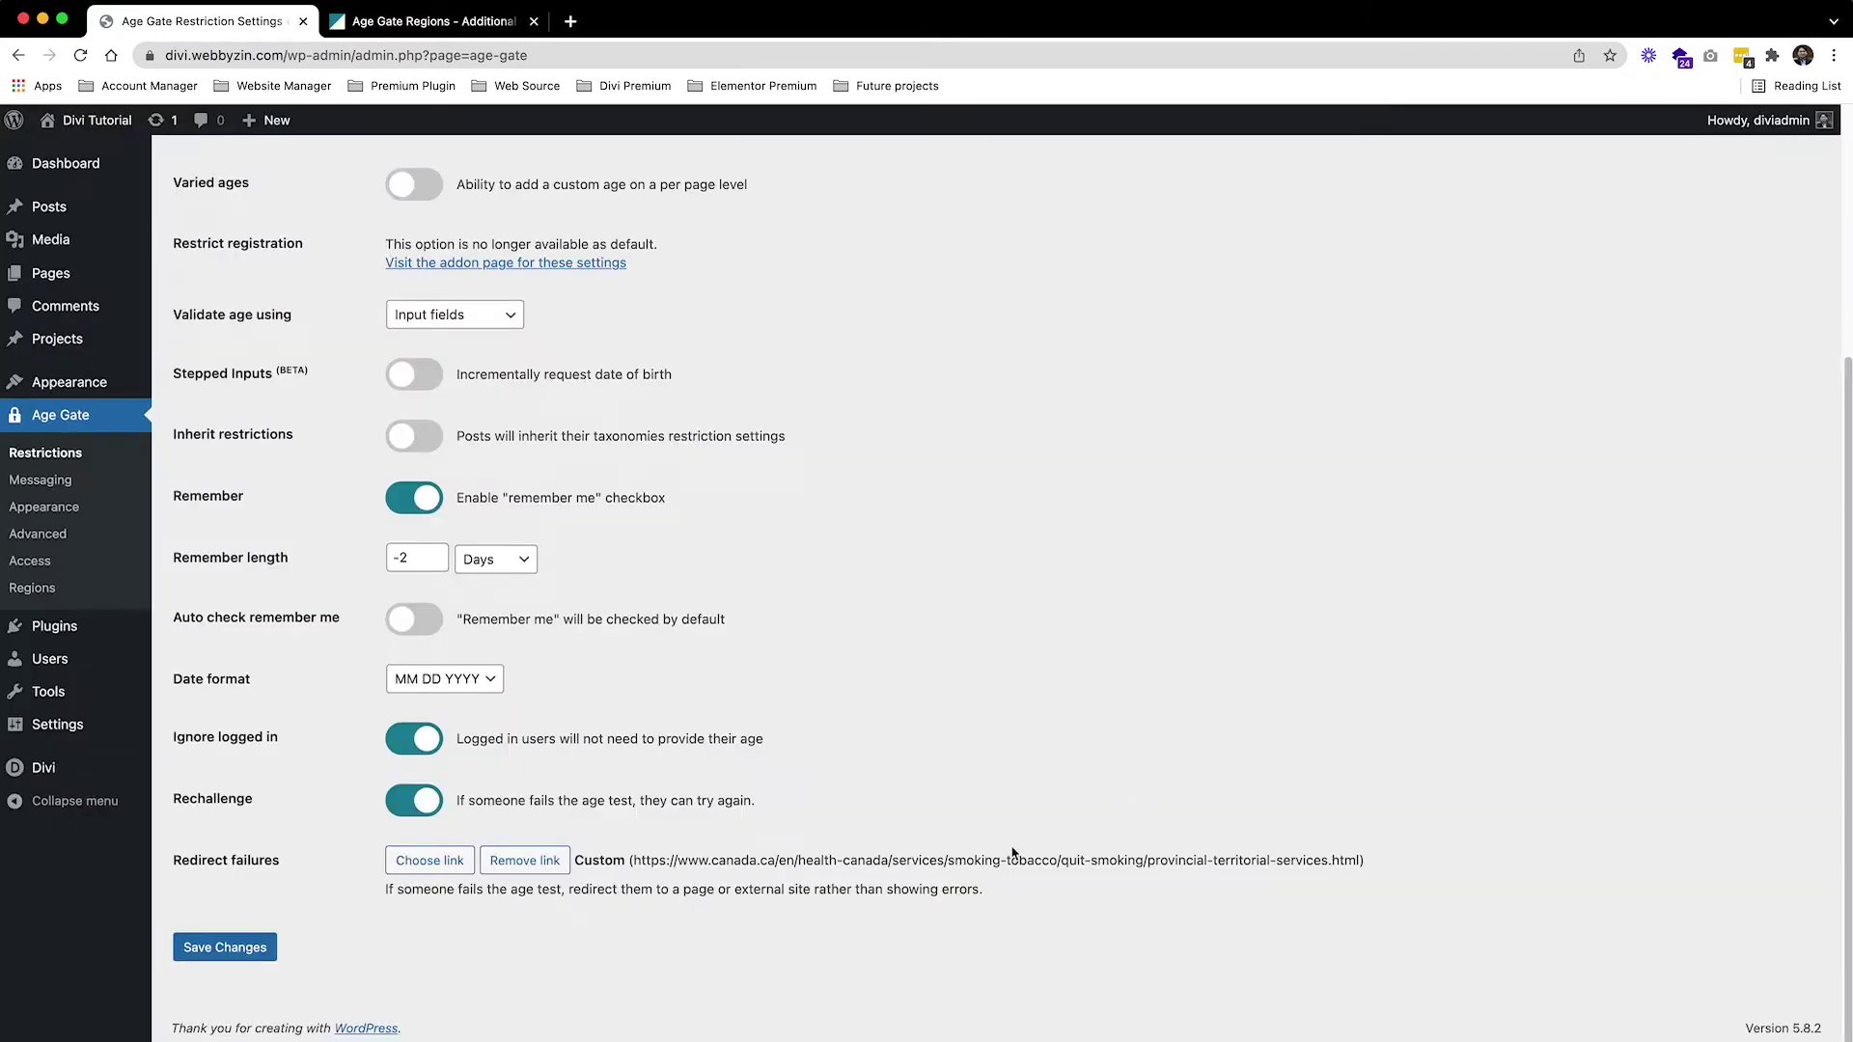
Save the restriction settings and close the Age Gate Regions add-on page.
click(257, 948)
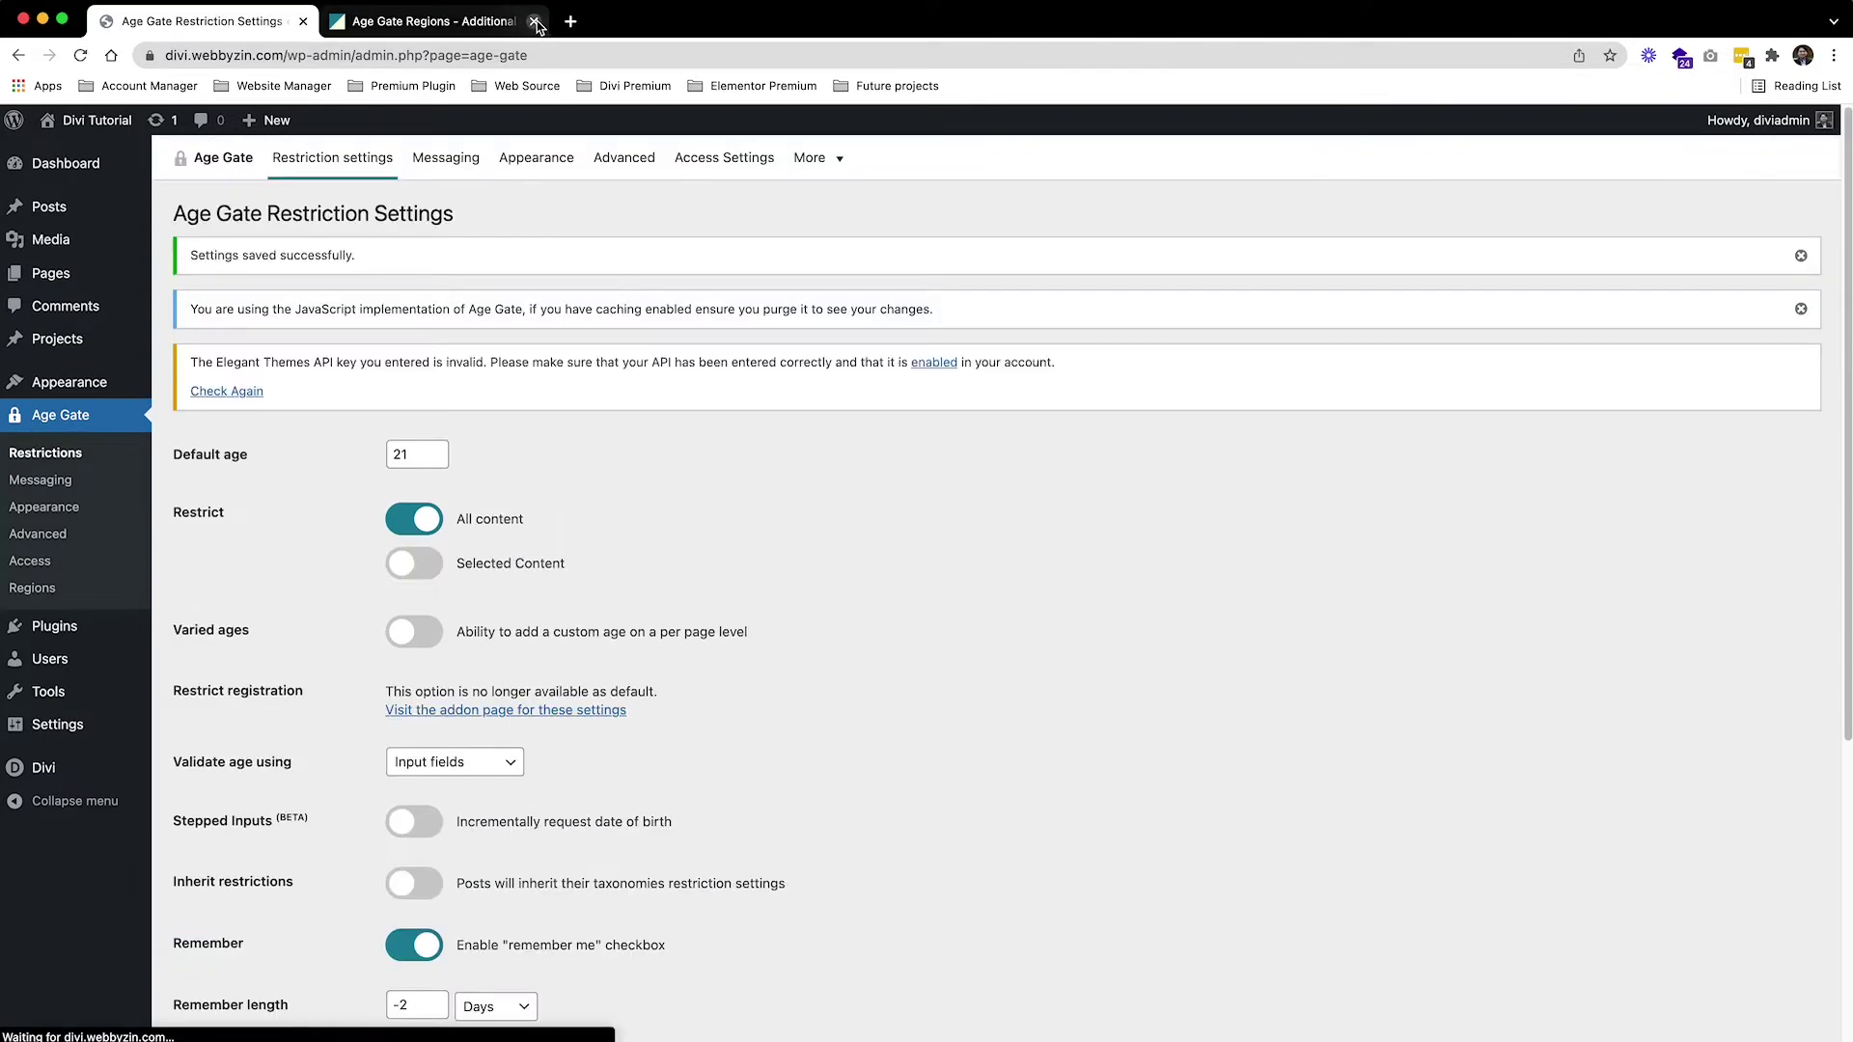
click(535, 21)
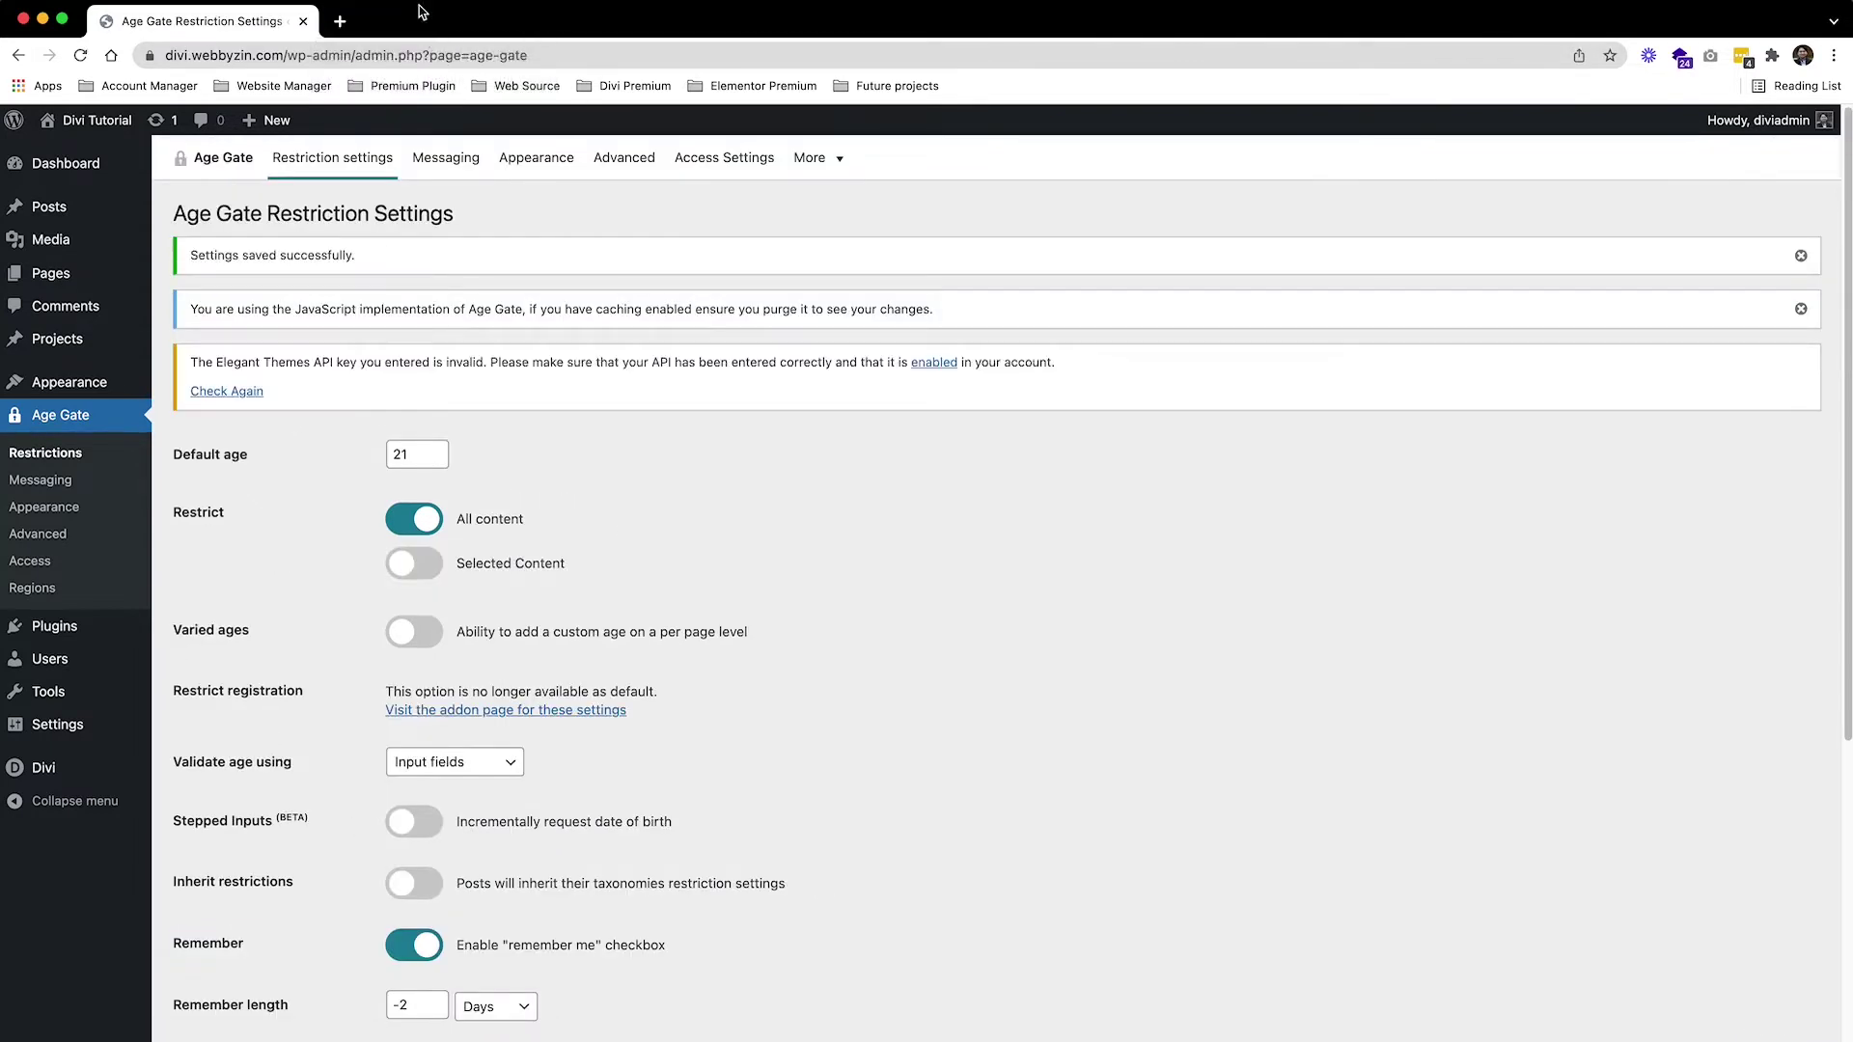
scroll(598, 287, down, 5)
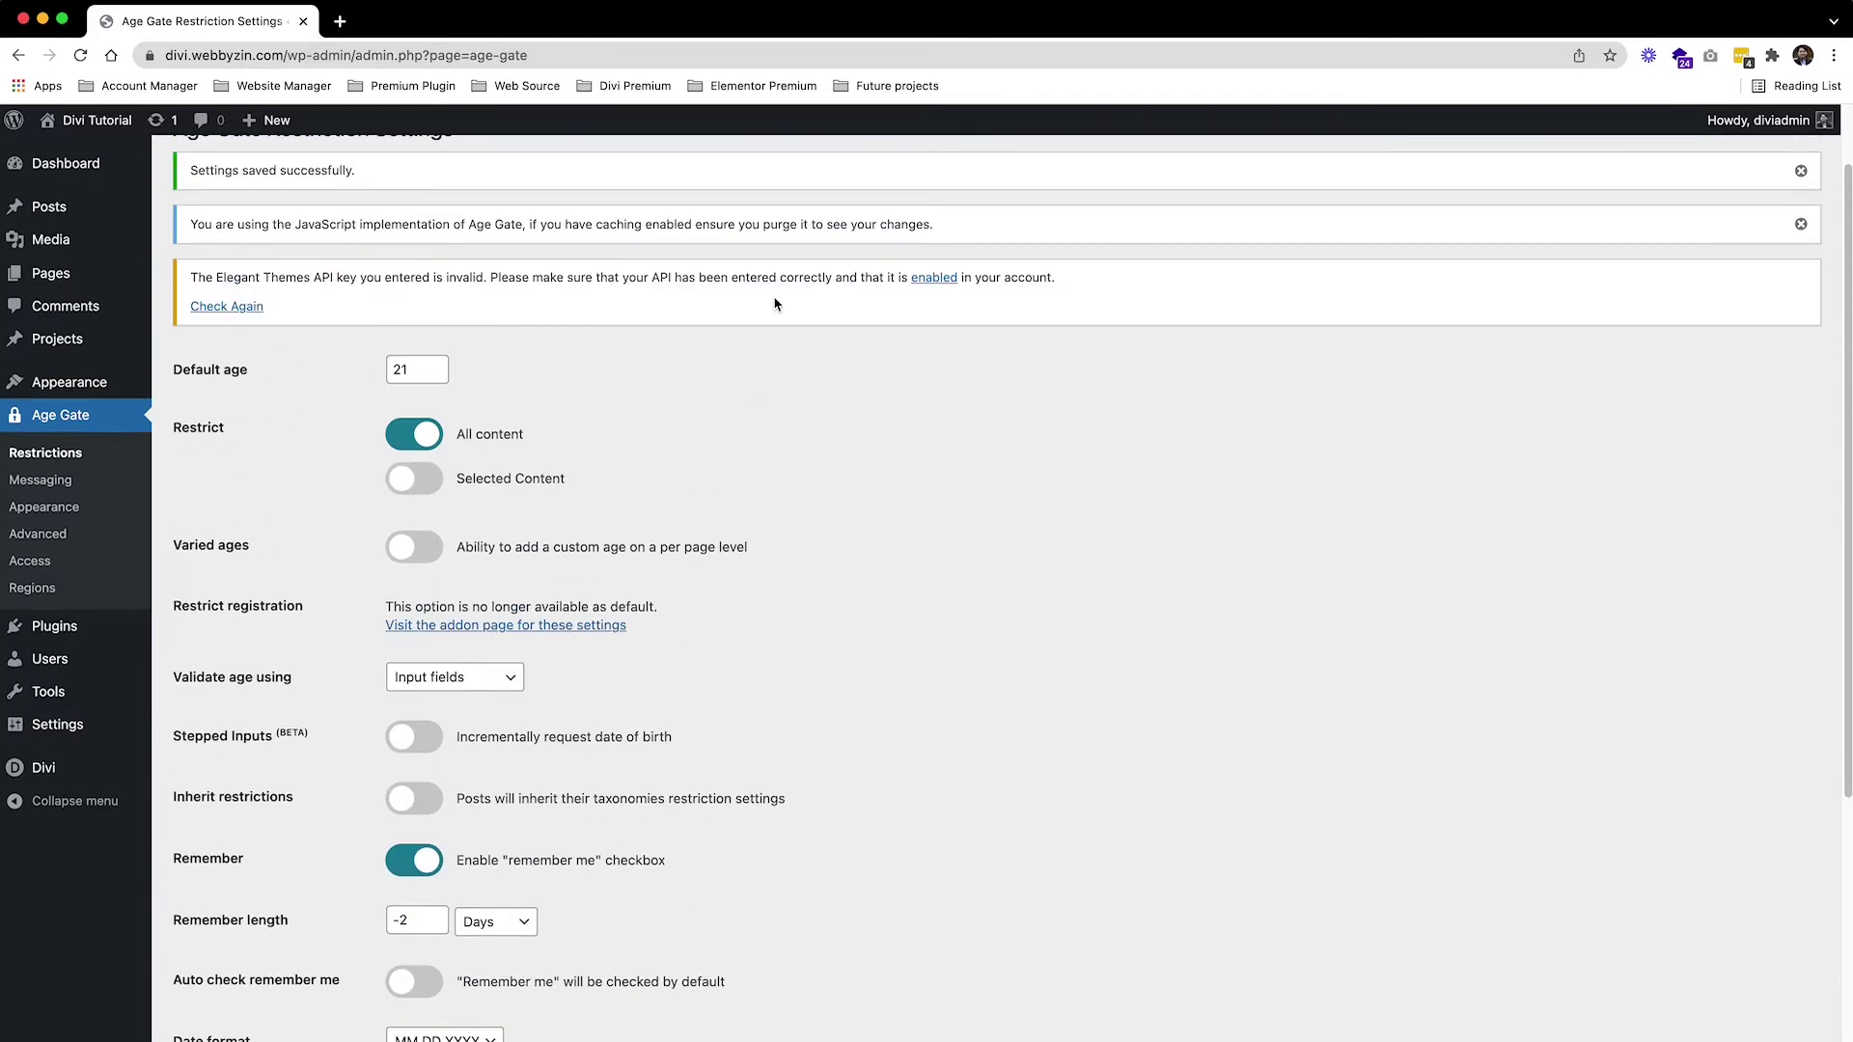
Open the Age Gate messaging settings and set the headline to "Age Verification", copied from the Age Verification text file.
click(57, 487)
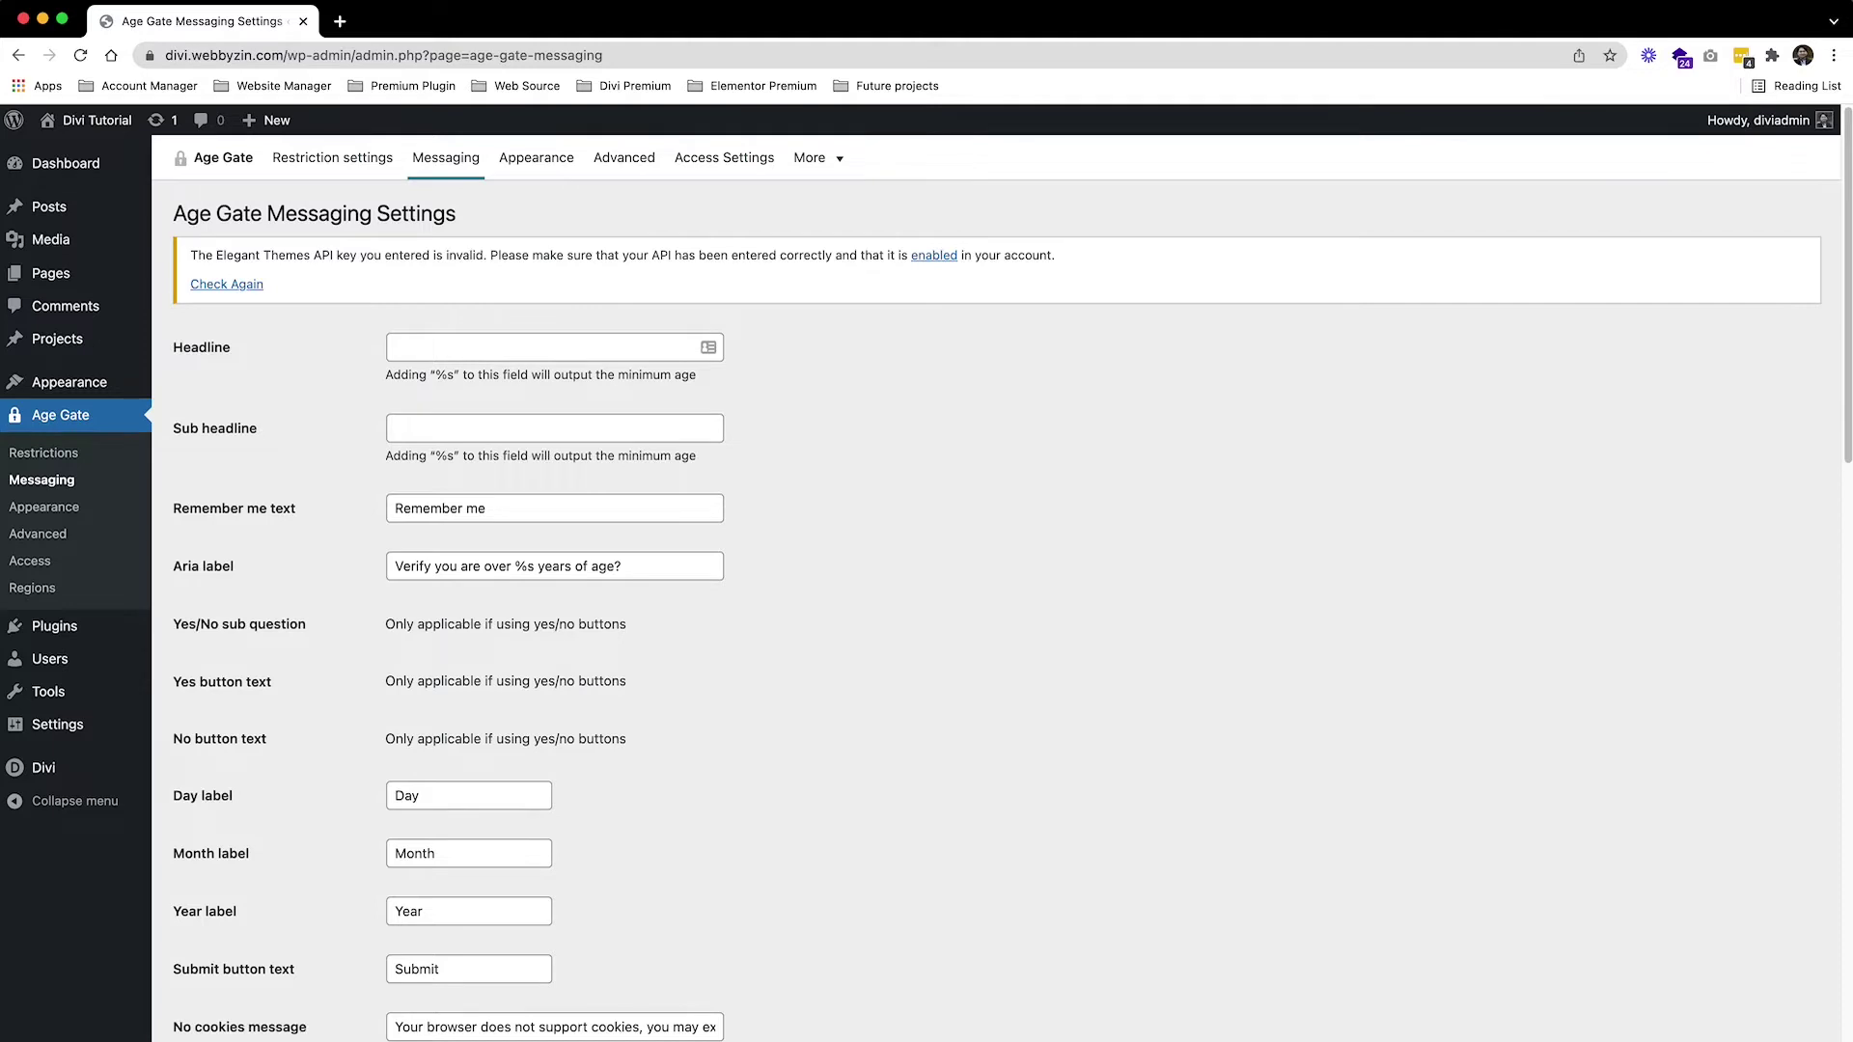
key(super+Tab)
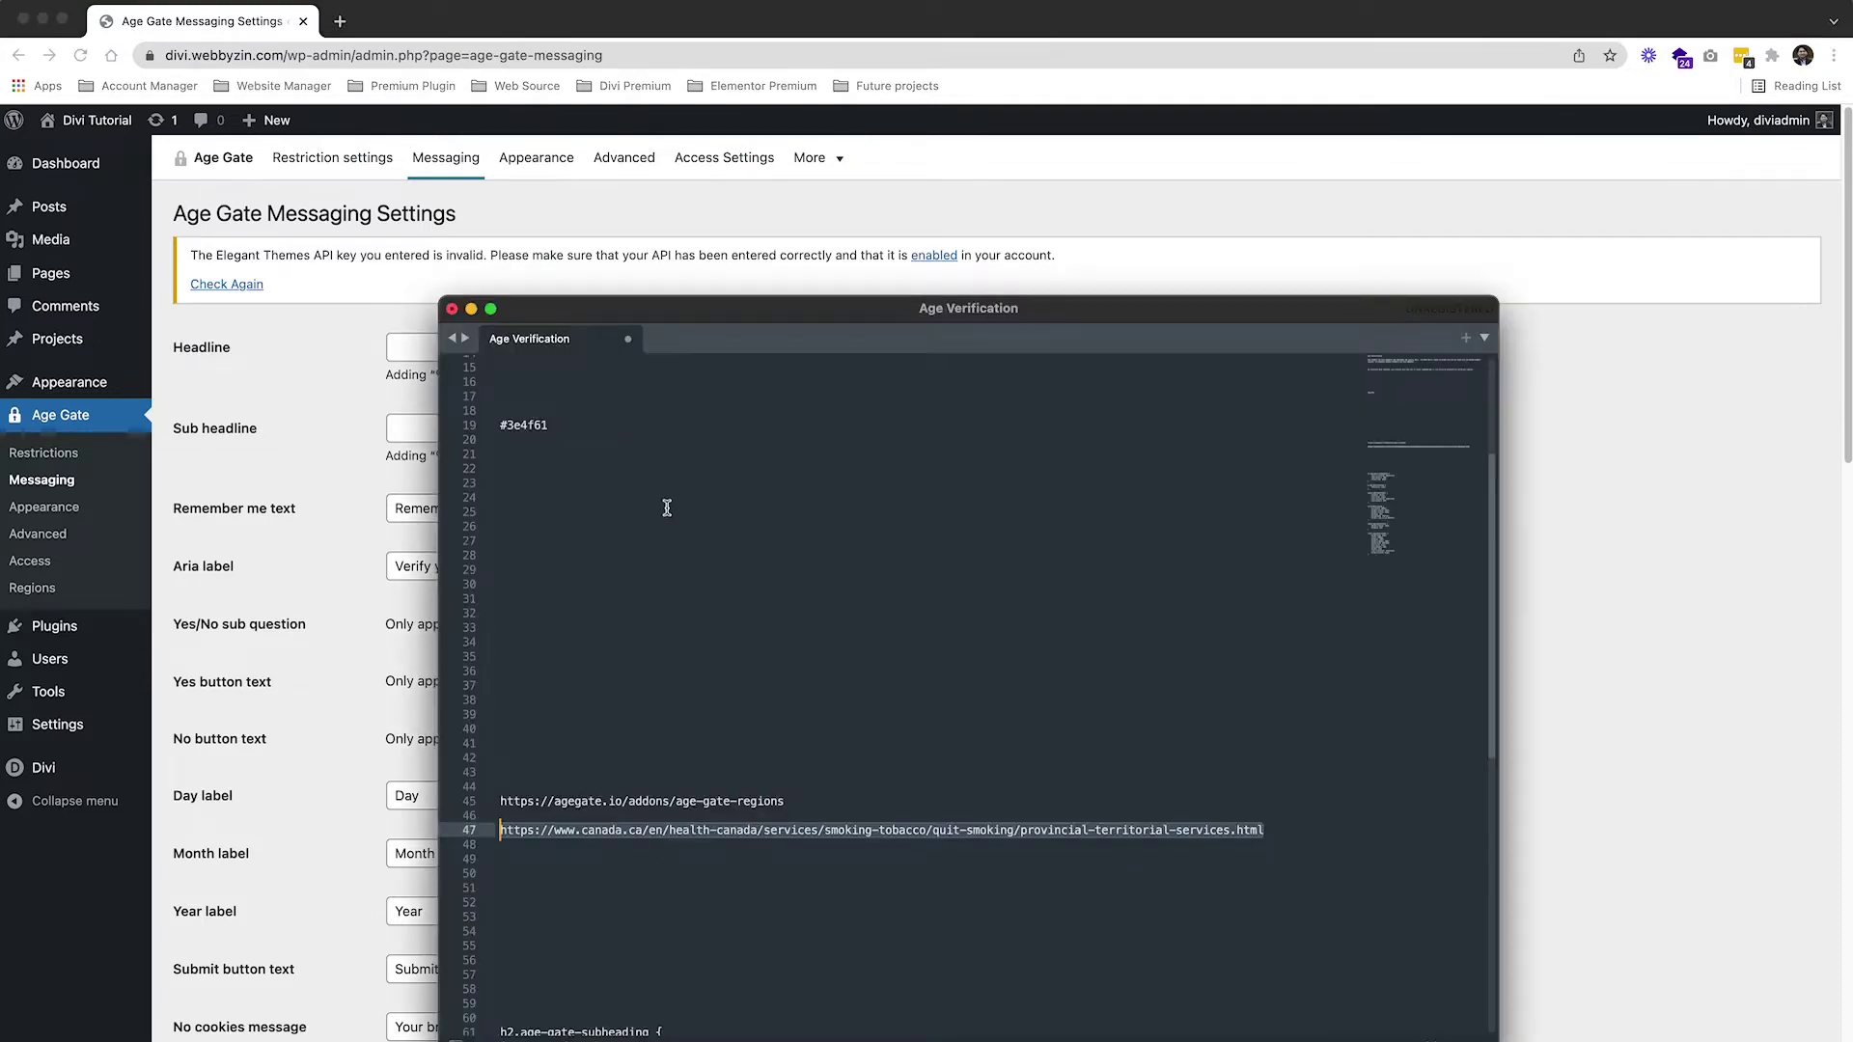
scroll(704, 695, down, 1)
scroll(711, 695, up, 5)
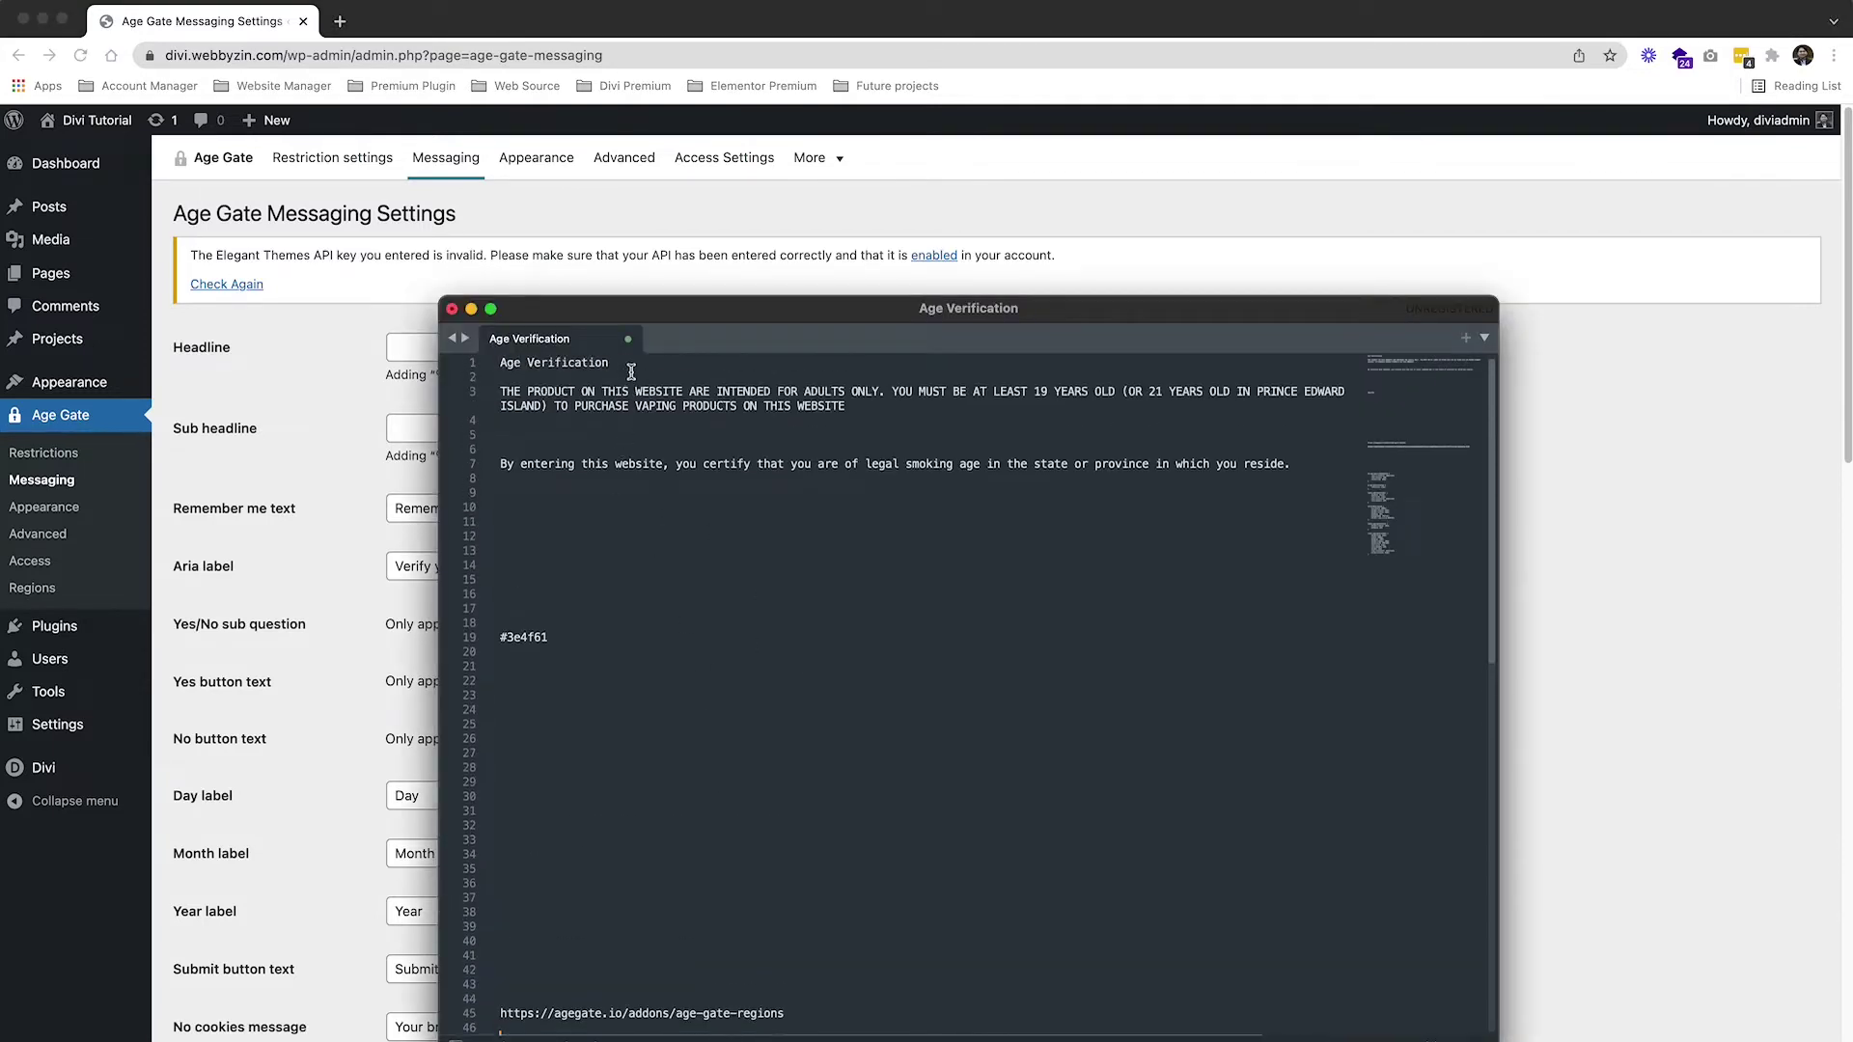
drag(617, 364, 466, 342)
key(ctrl+c)
key(super+Tab)
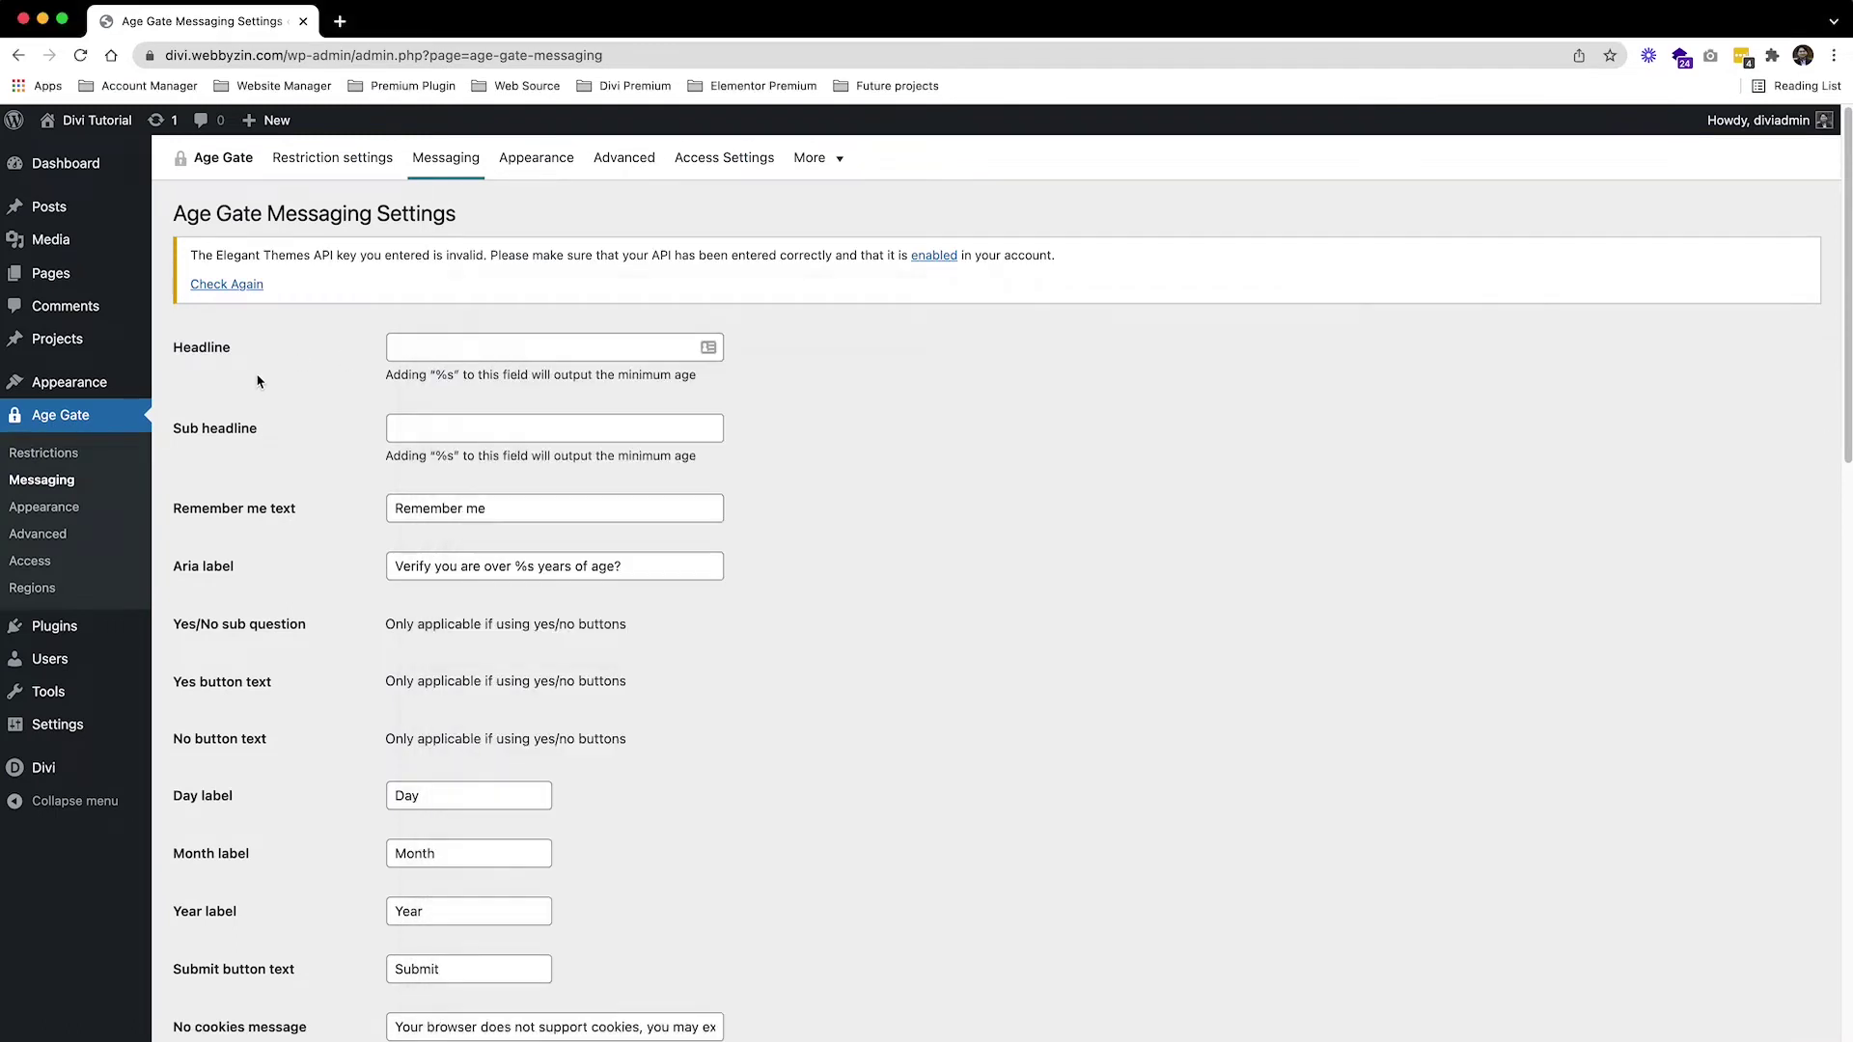
click(470, 342)
key(ctrl+v)
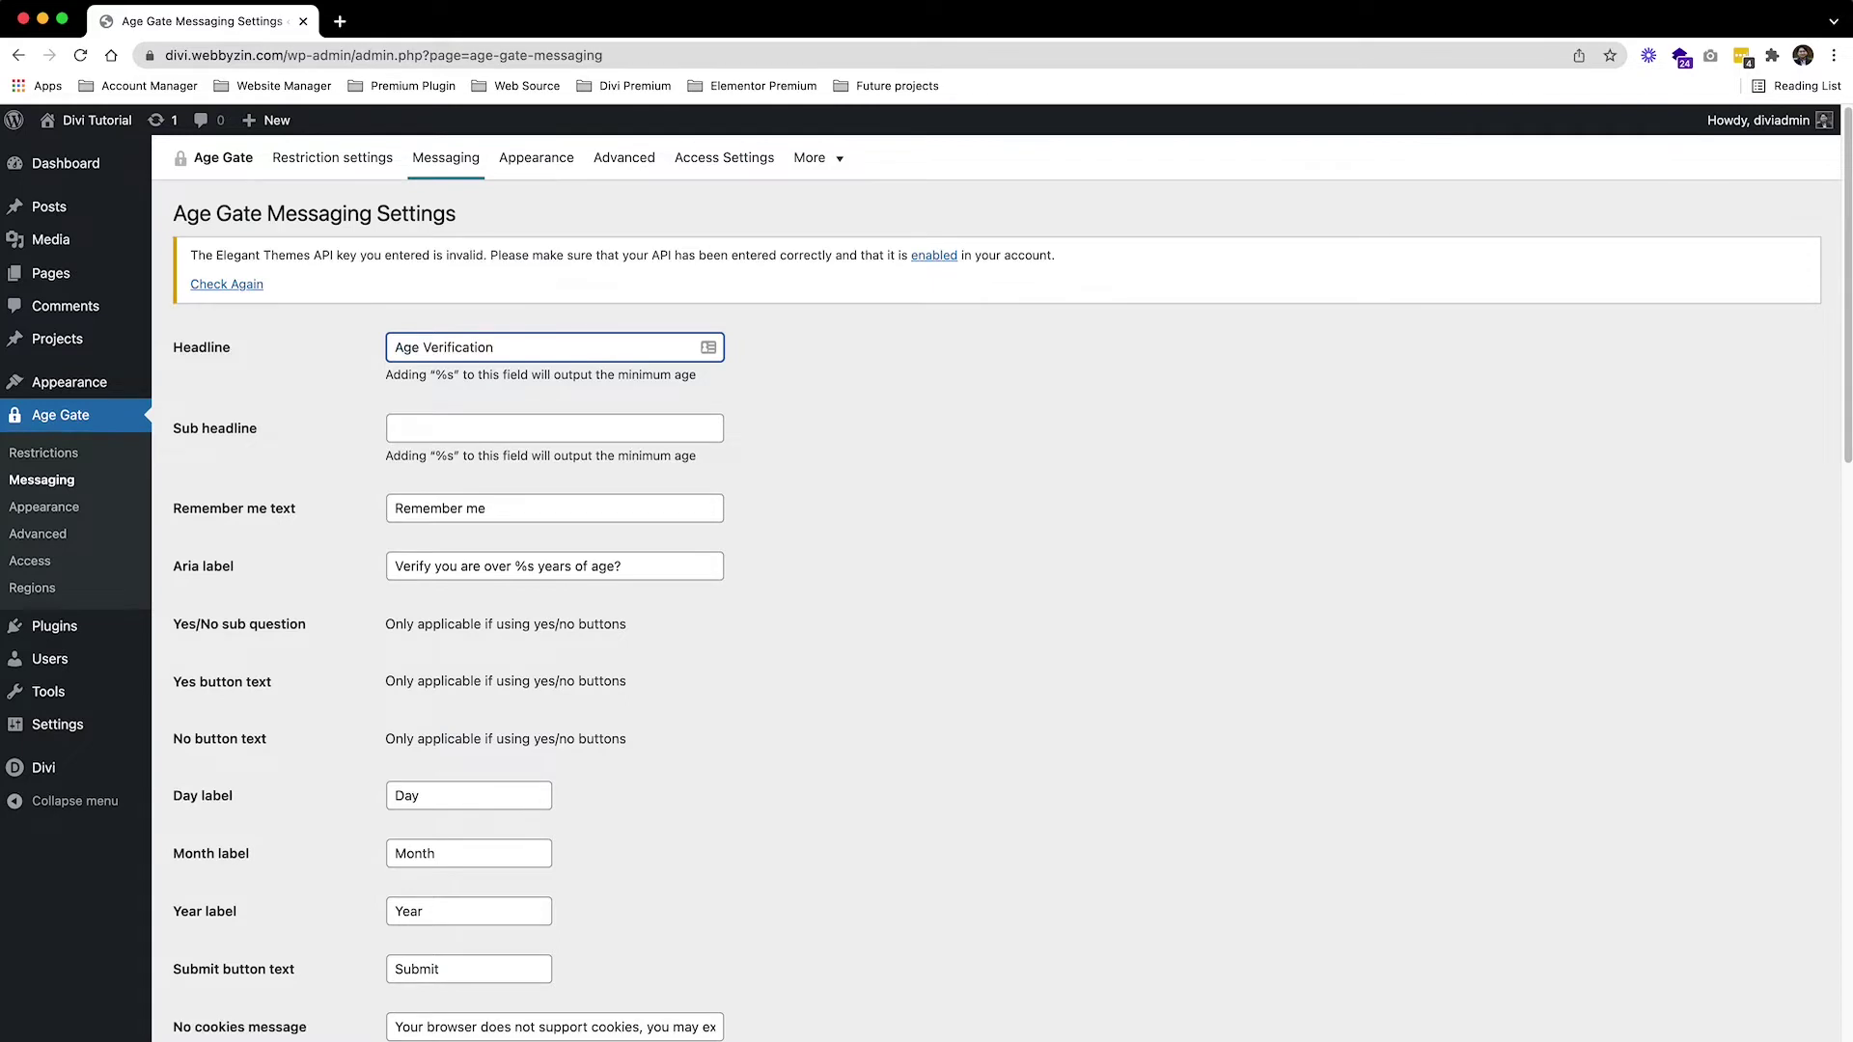
Copy the uppercase paragraph starting "THE PRODUCT ON THIS WEBSITE ARE INTENDED FOR ADULTS ONLY" from the text file into the sub headline.
key(super+Tab)
drag(853, 407, 500, 391)
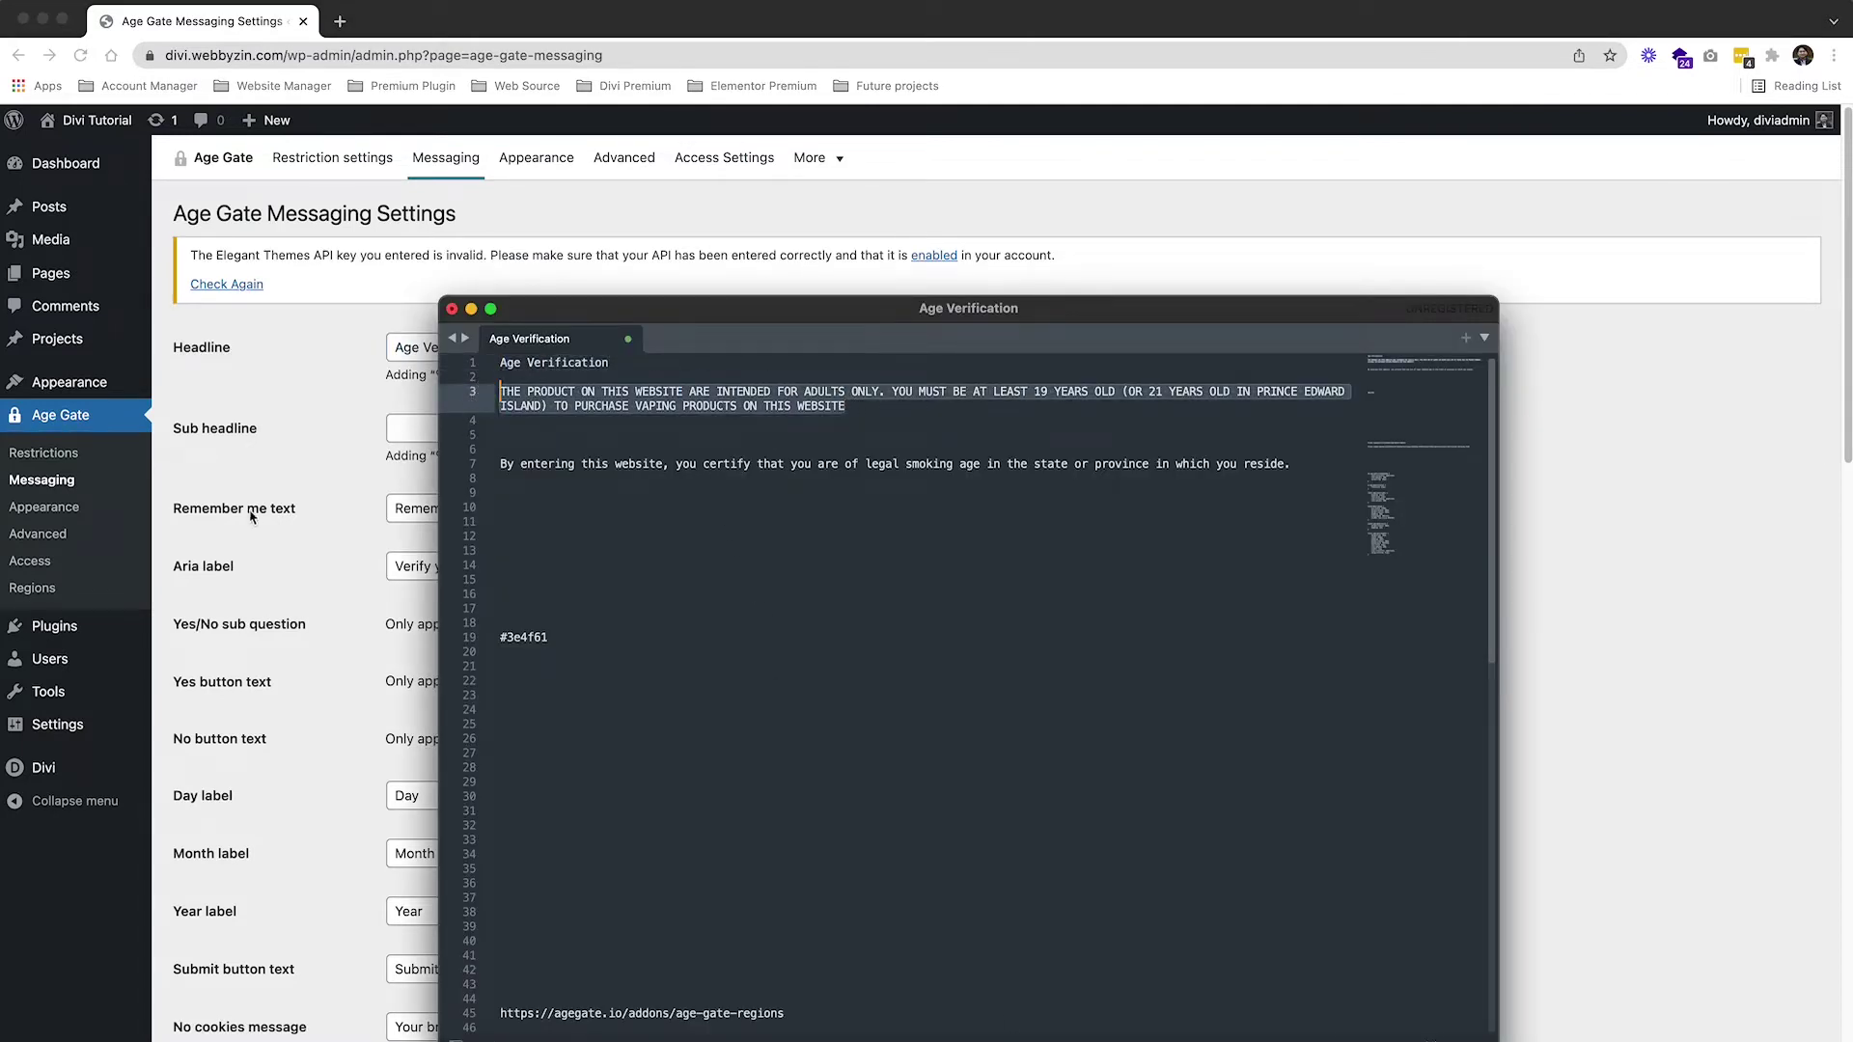
key(super+c)
click(251, 516)
click(439, 429)
key(super+v)
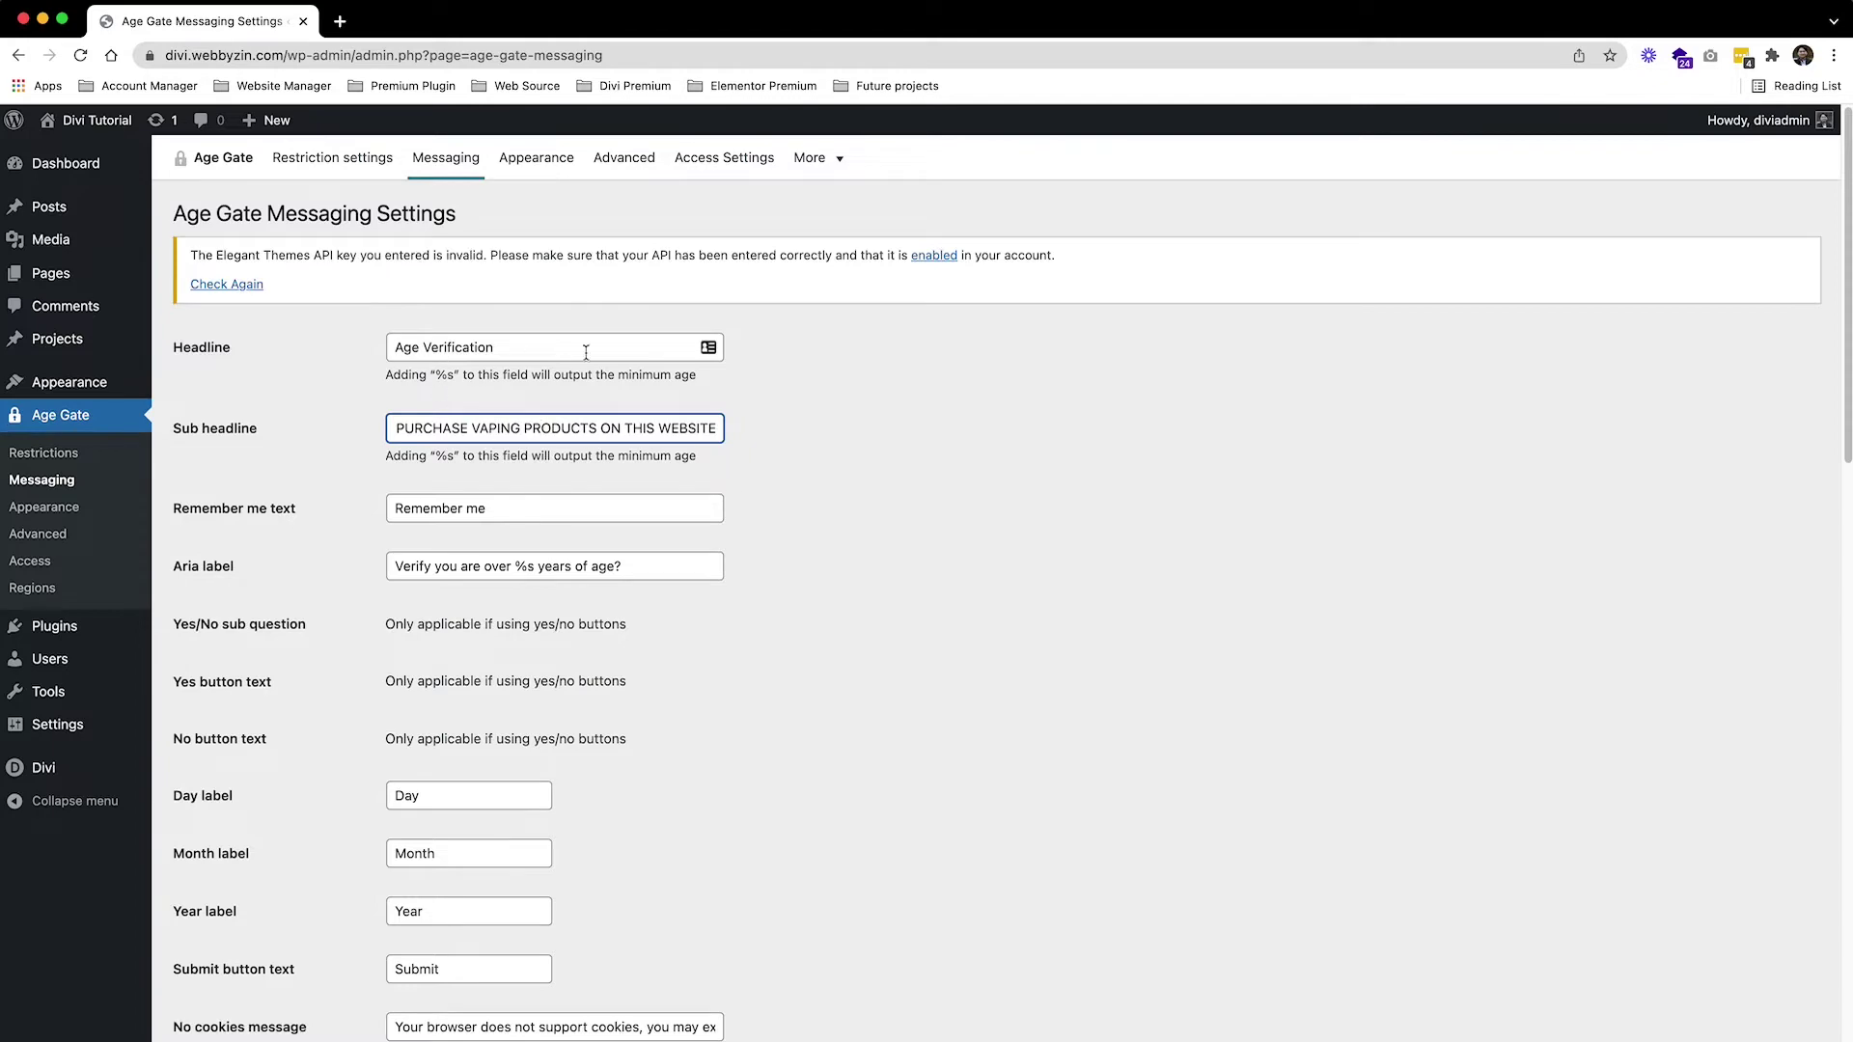
Copy the sentence starting "By entering this website, you certify" from the text file into the additional content and save the messaging settings.
scroll(675, 507, down, 7)
scroll(697, 502, down, 2)
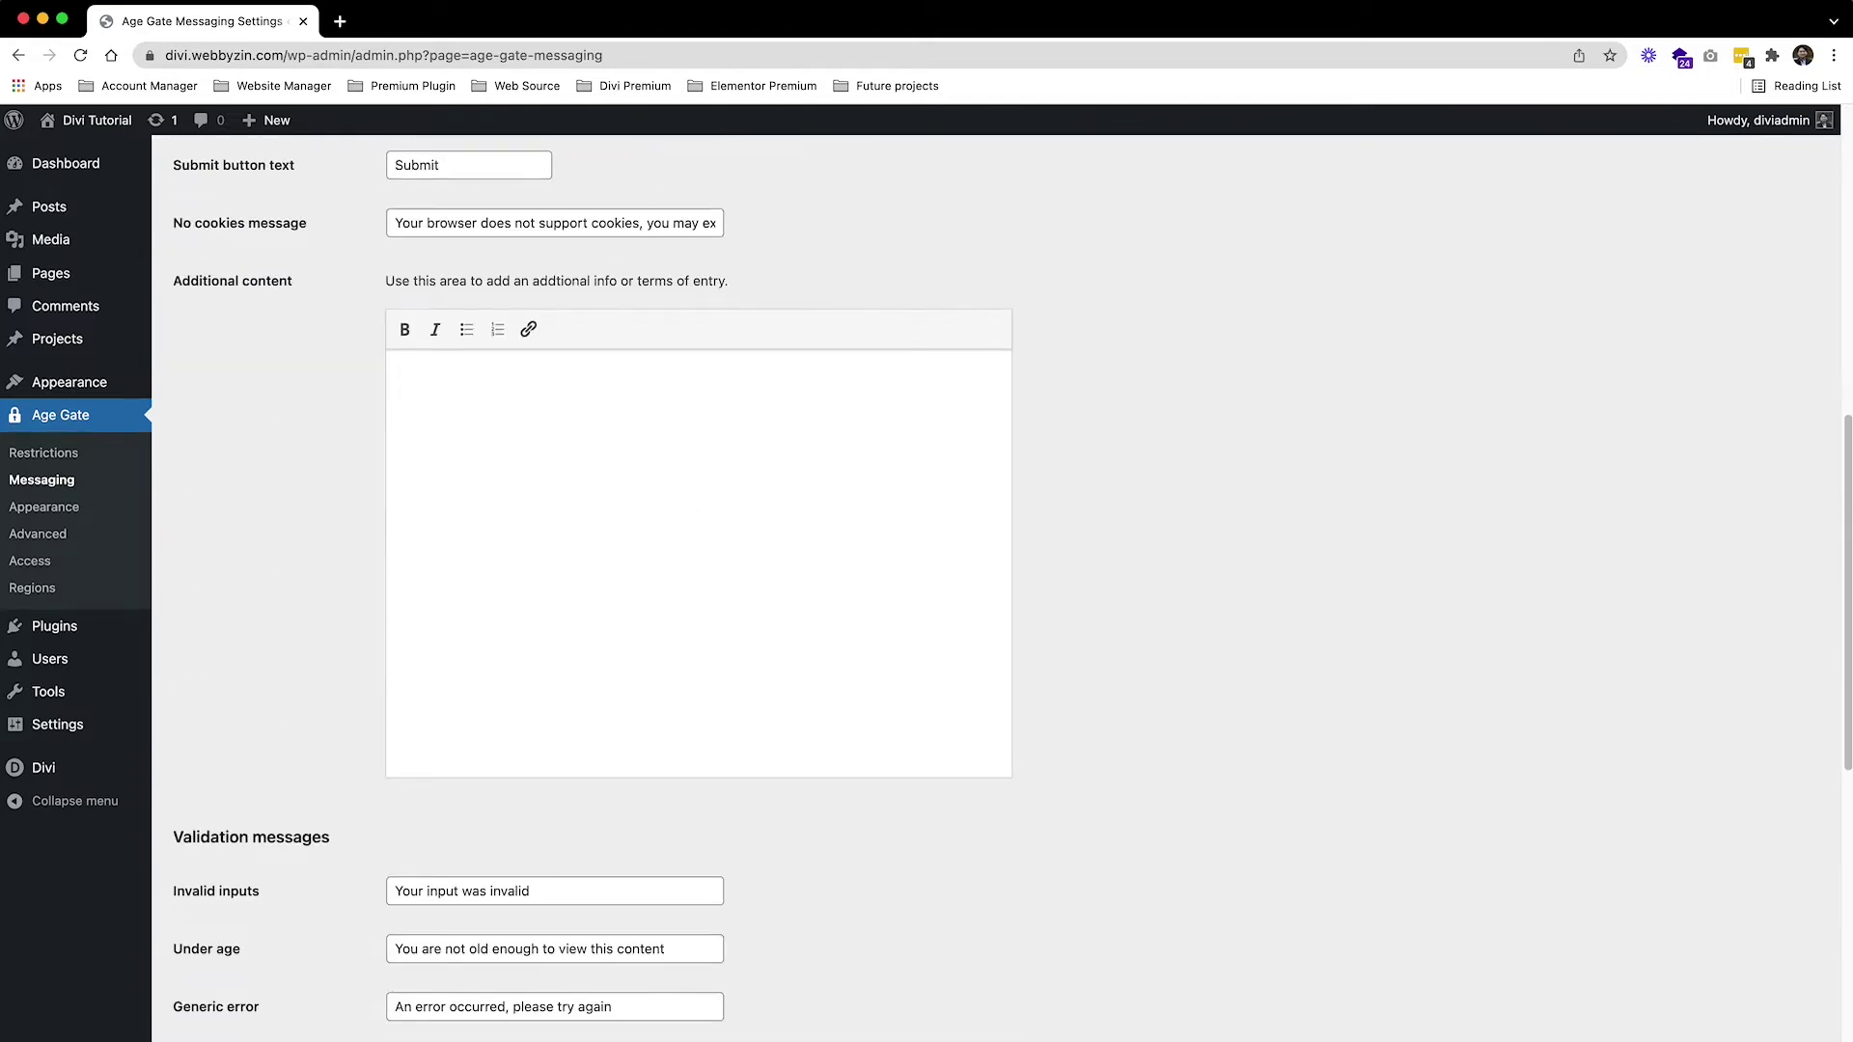
key(super+Tab)
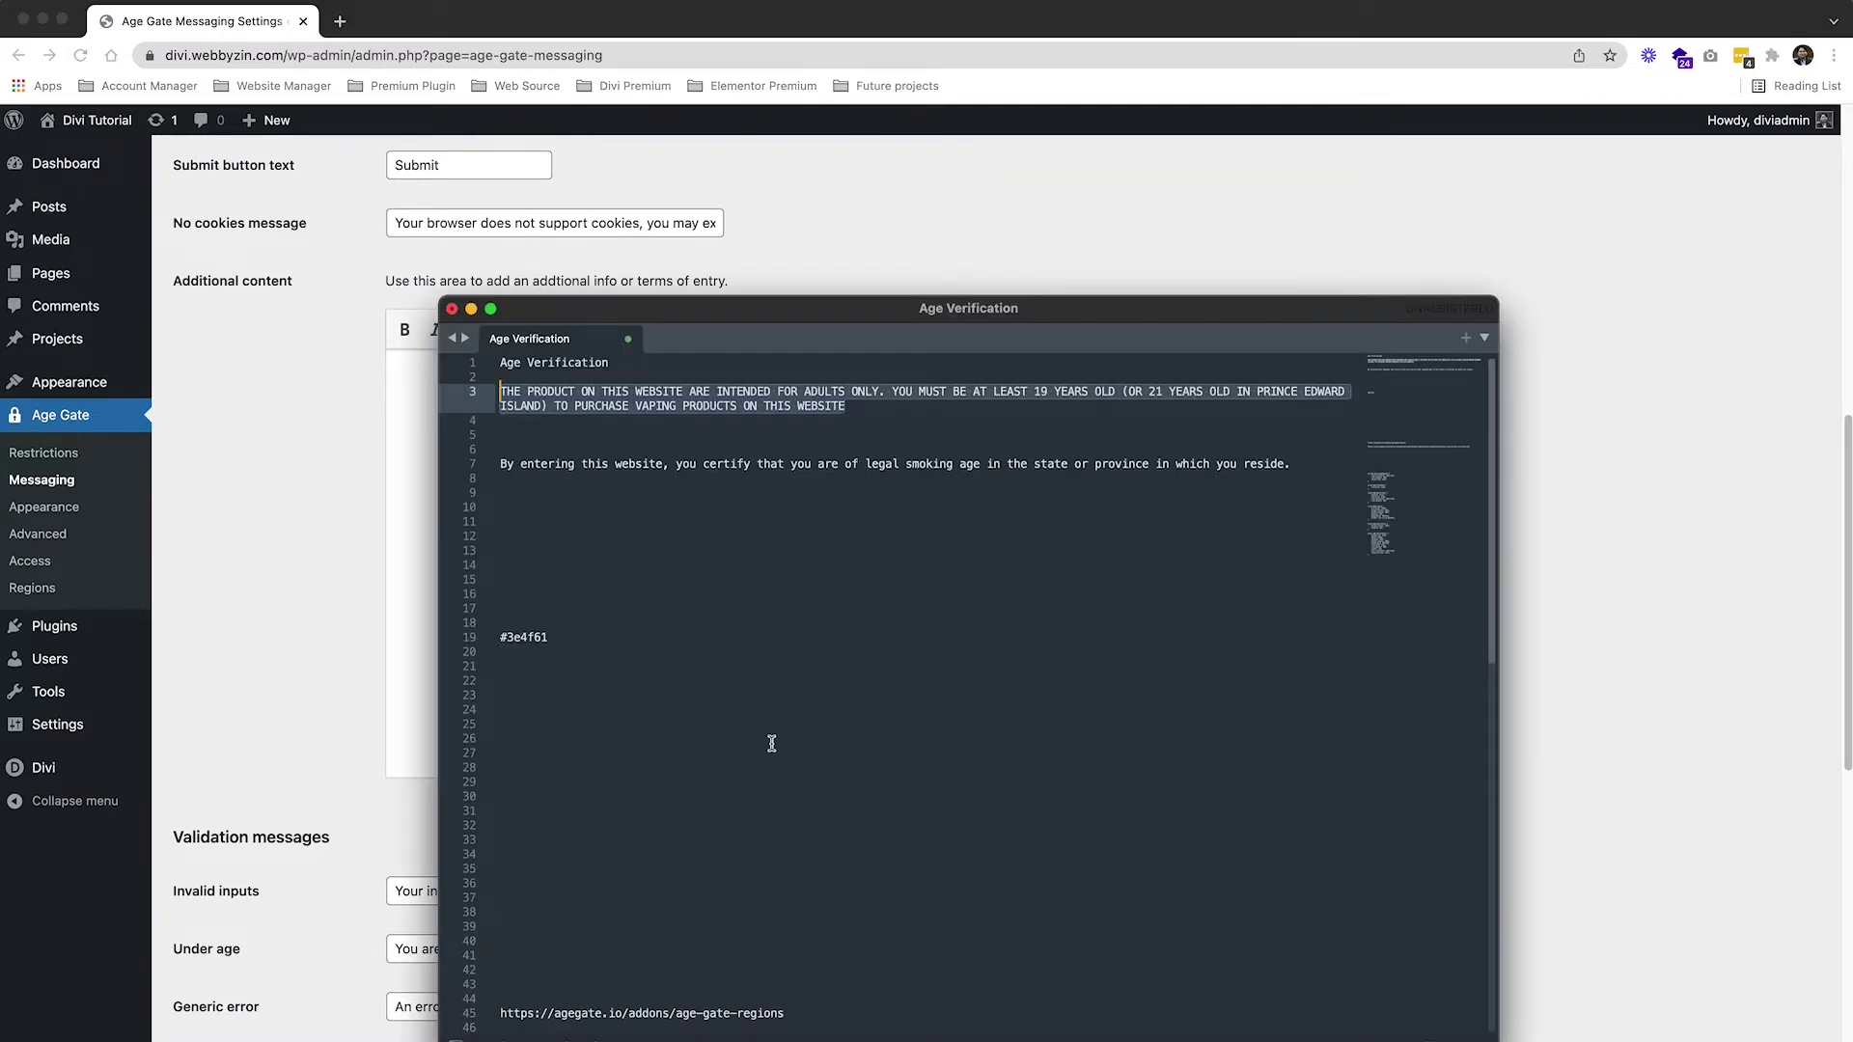
drag(1303, 464, 499, 462)
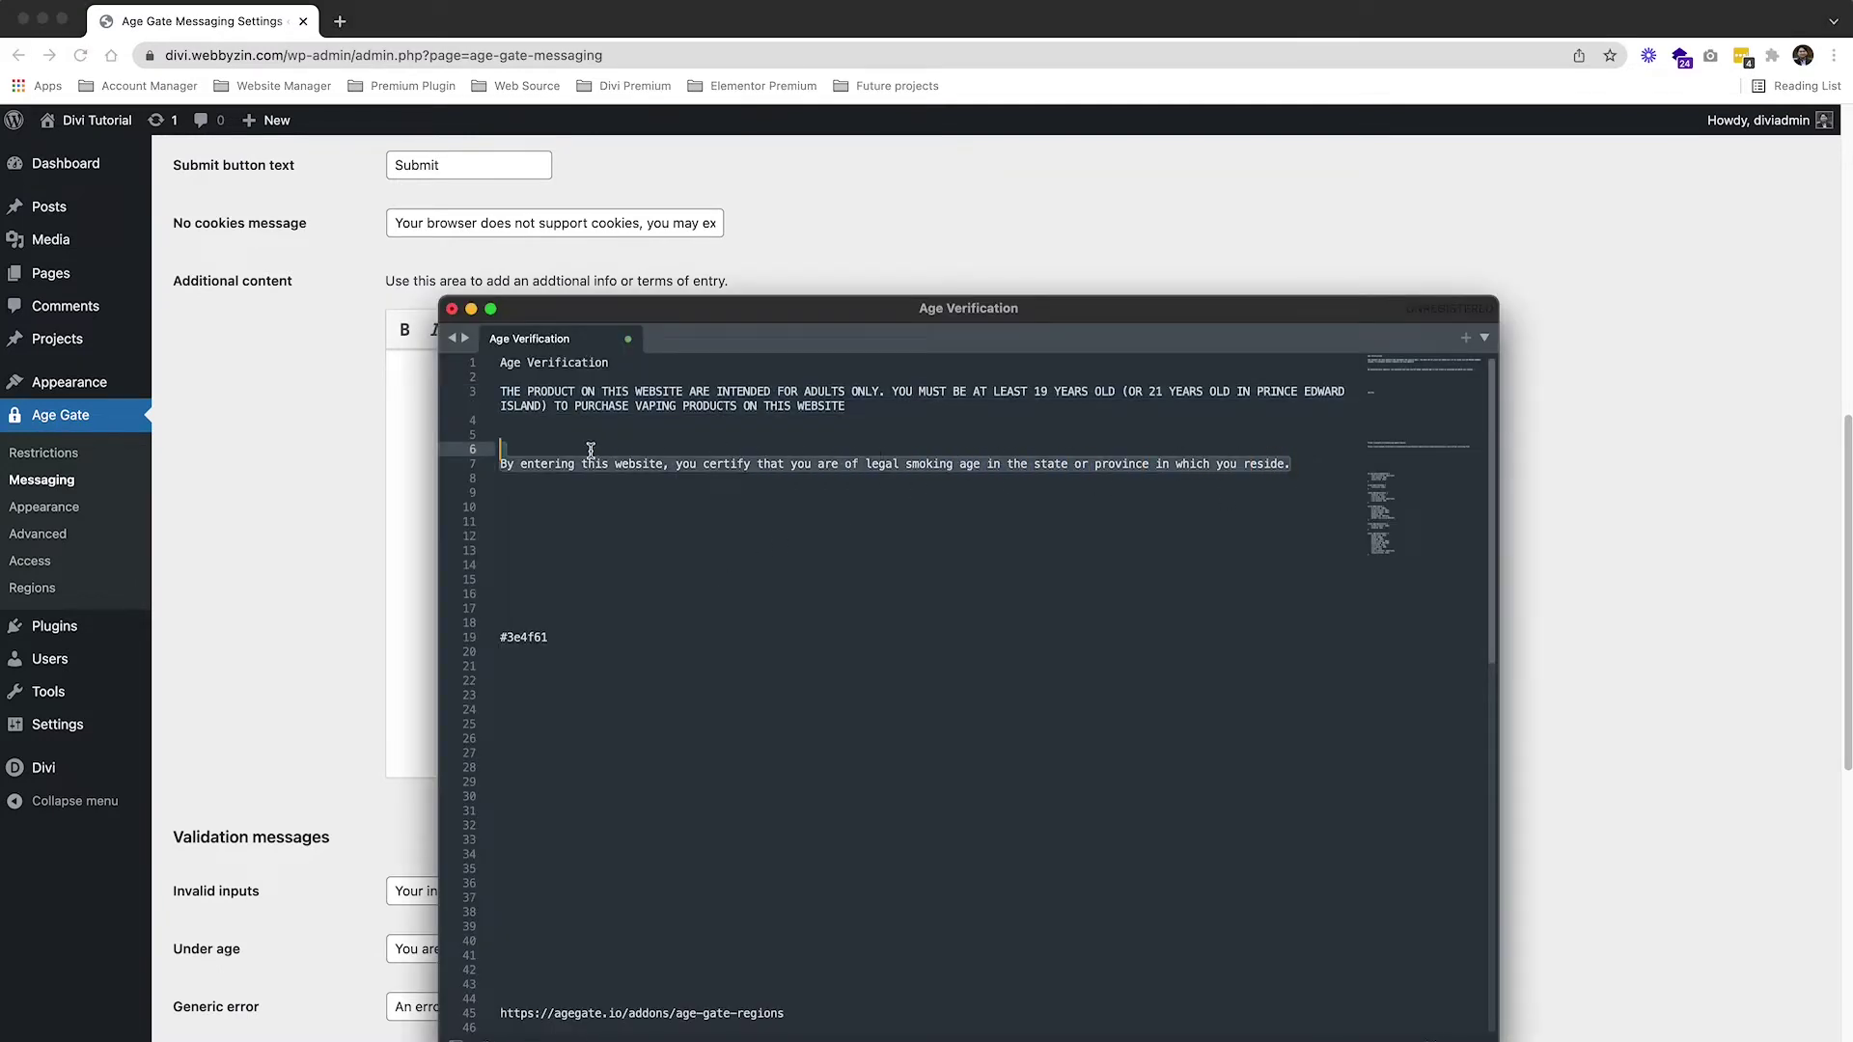
key(super+c)
click(270, 459)
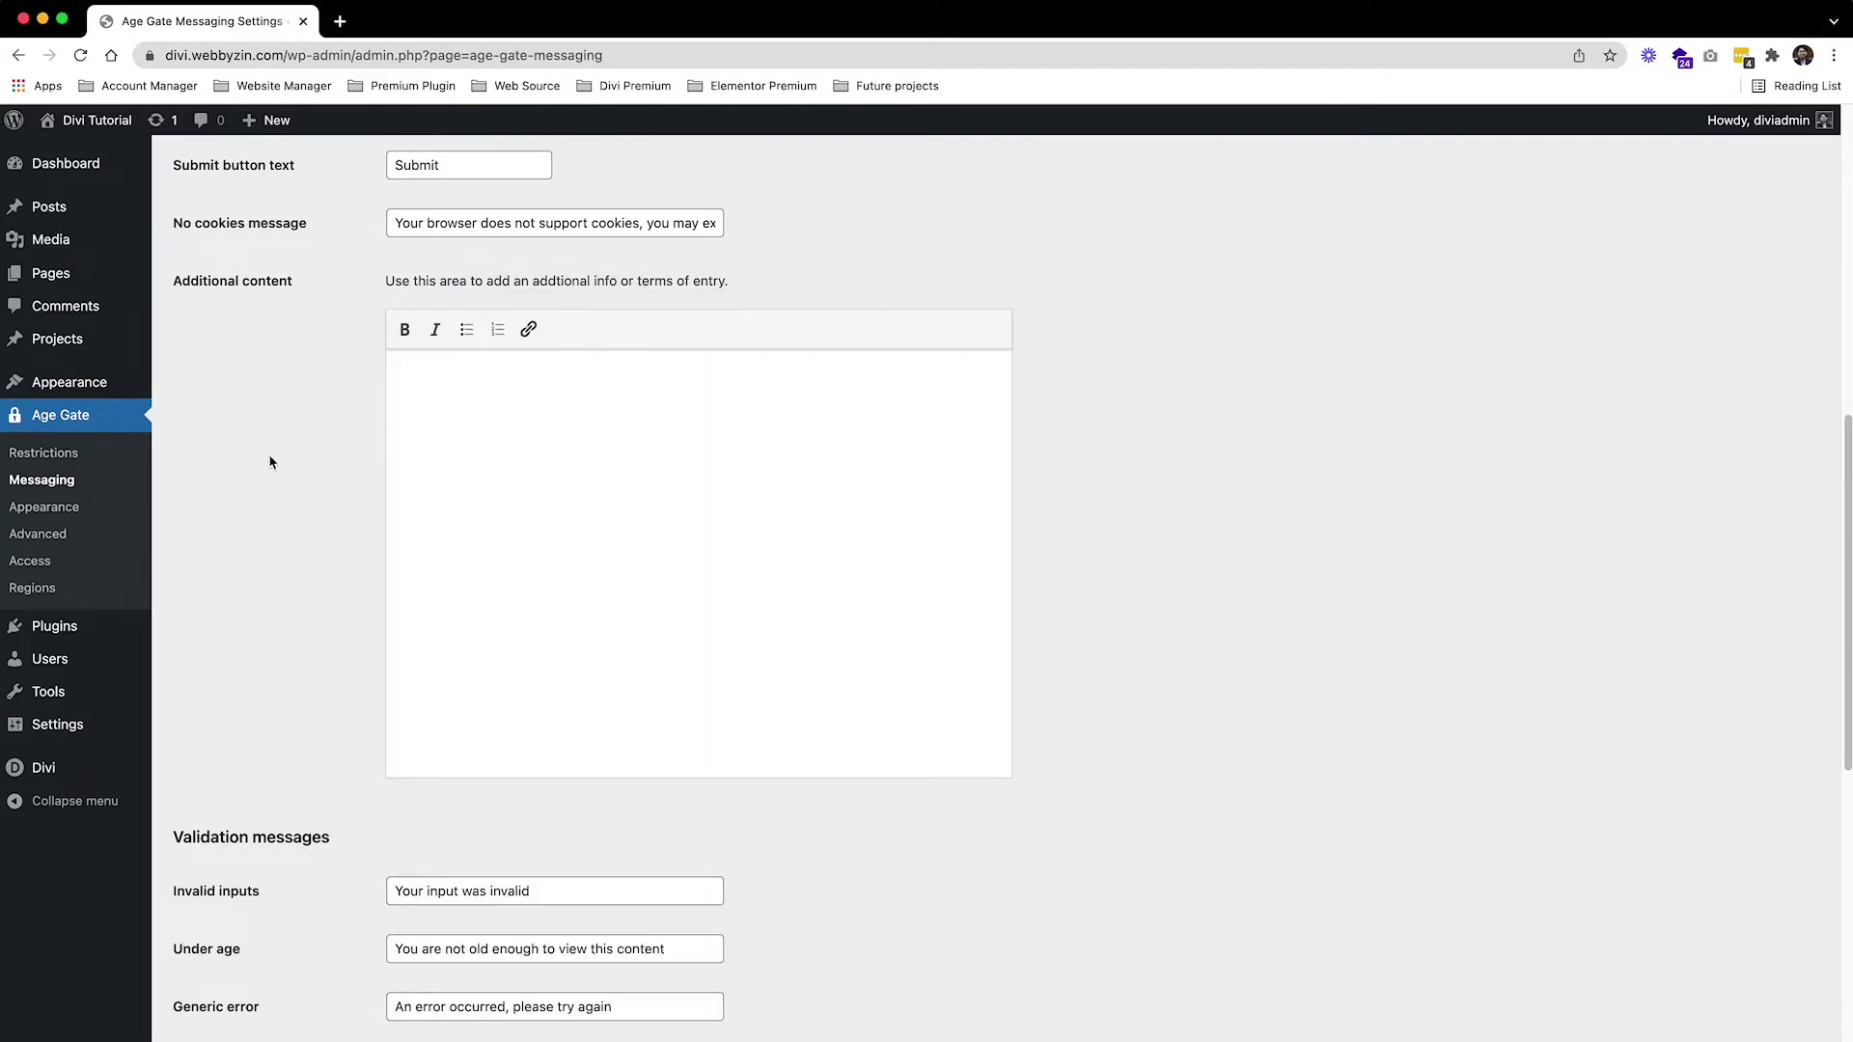
click(559, 397)
key(super+v)
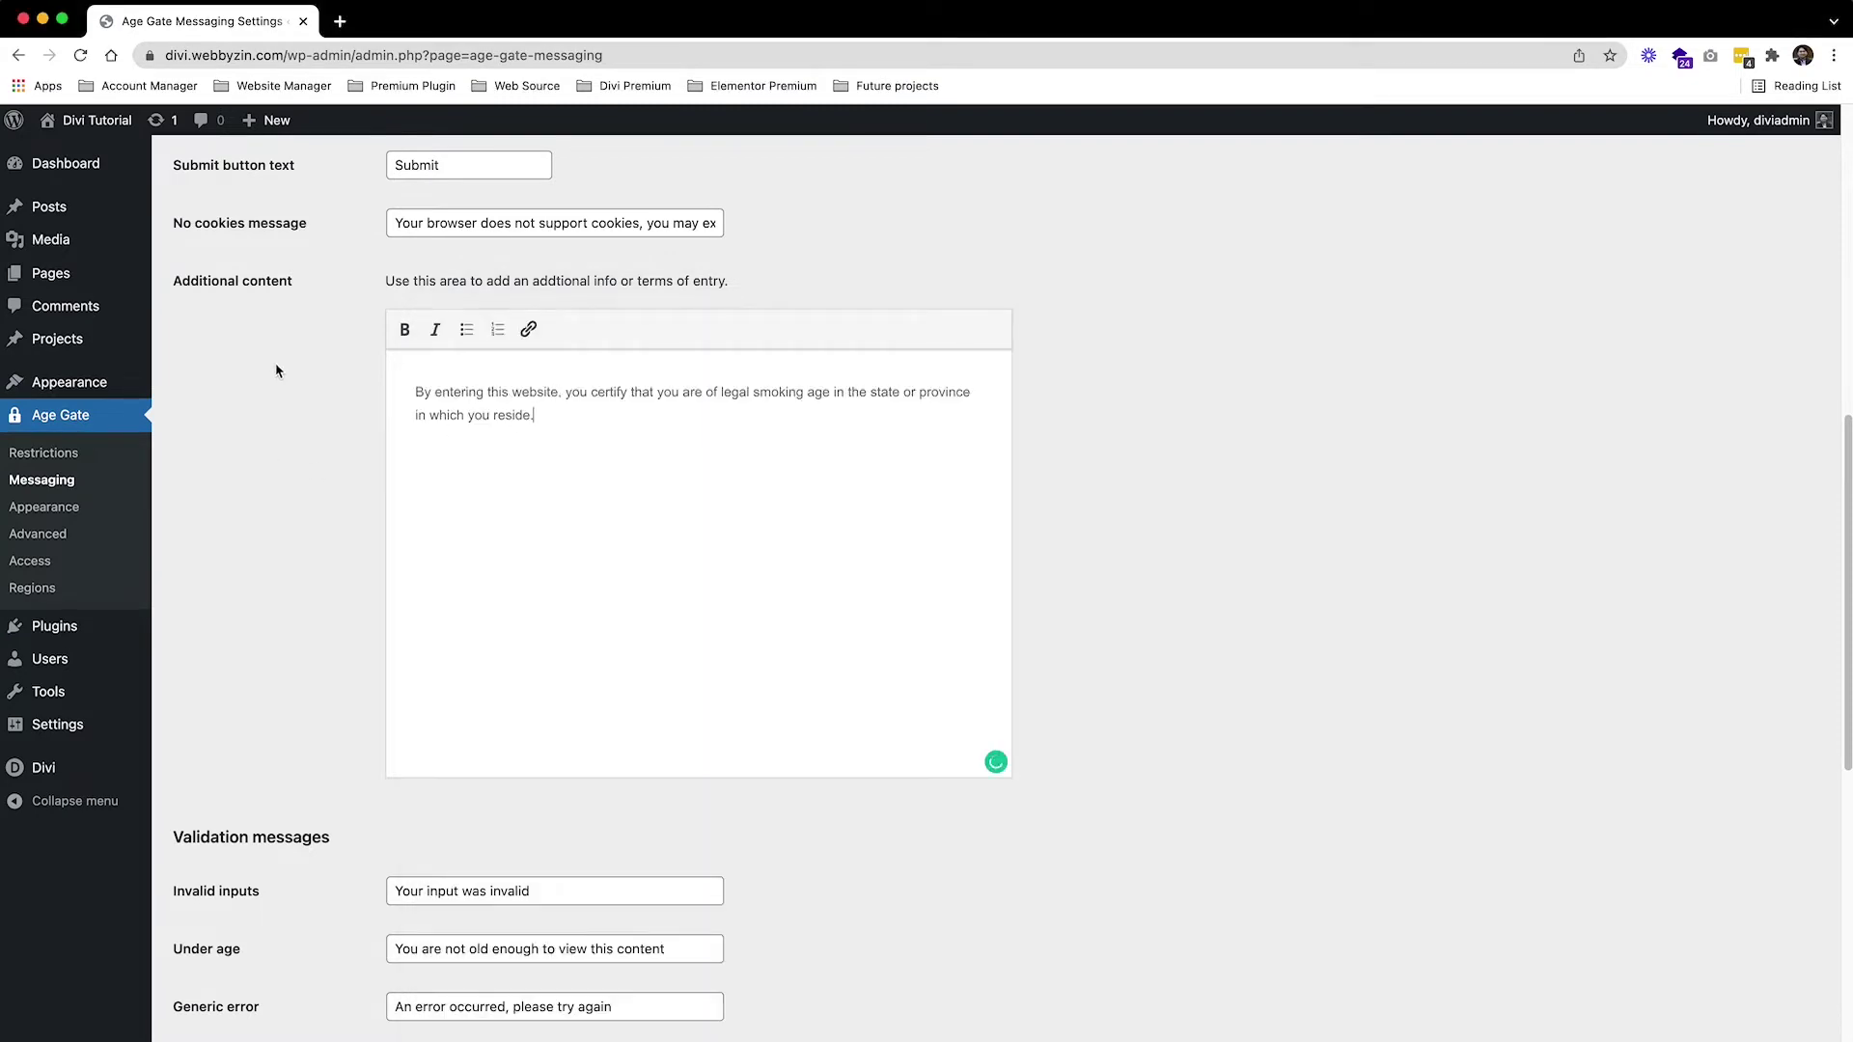
scroll(550, 413, down, 10)
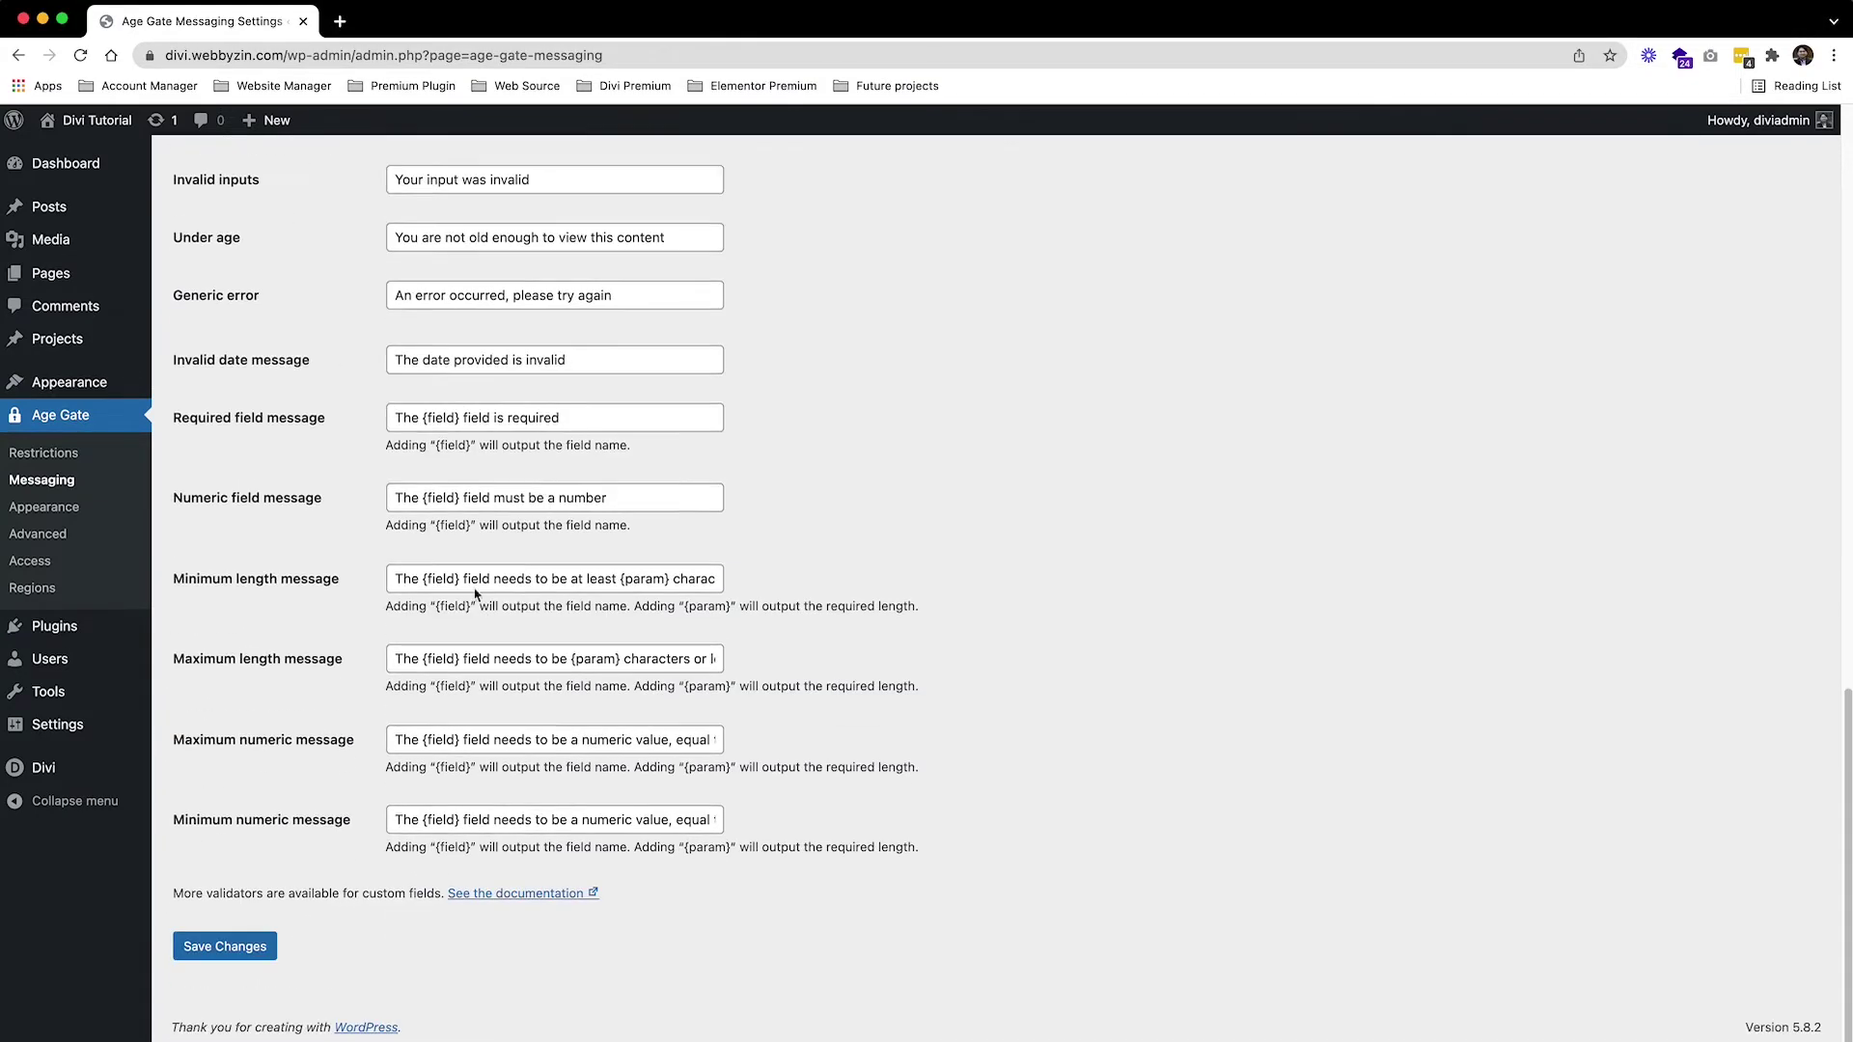
click(225, 953)
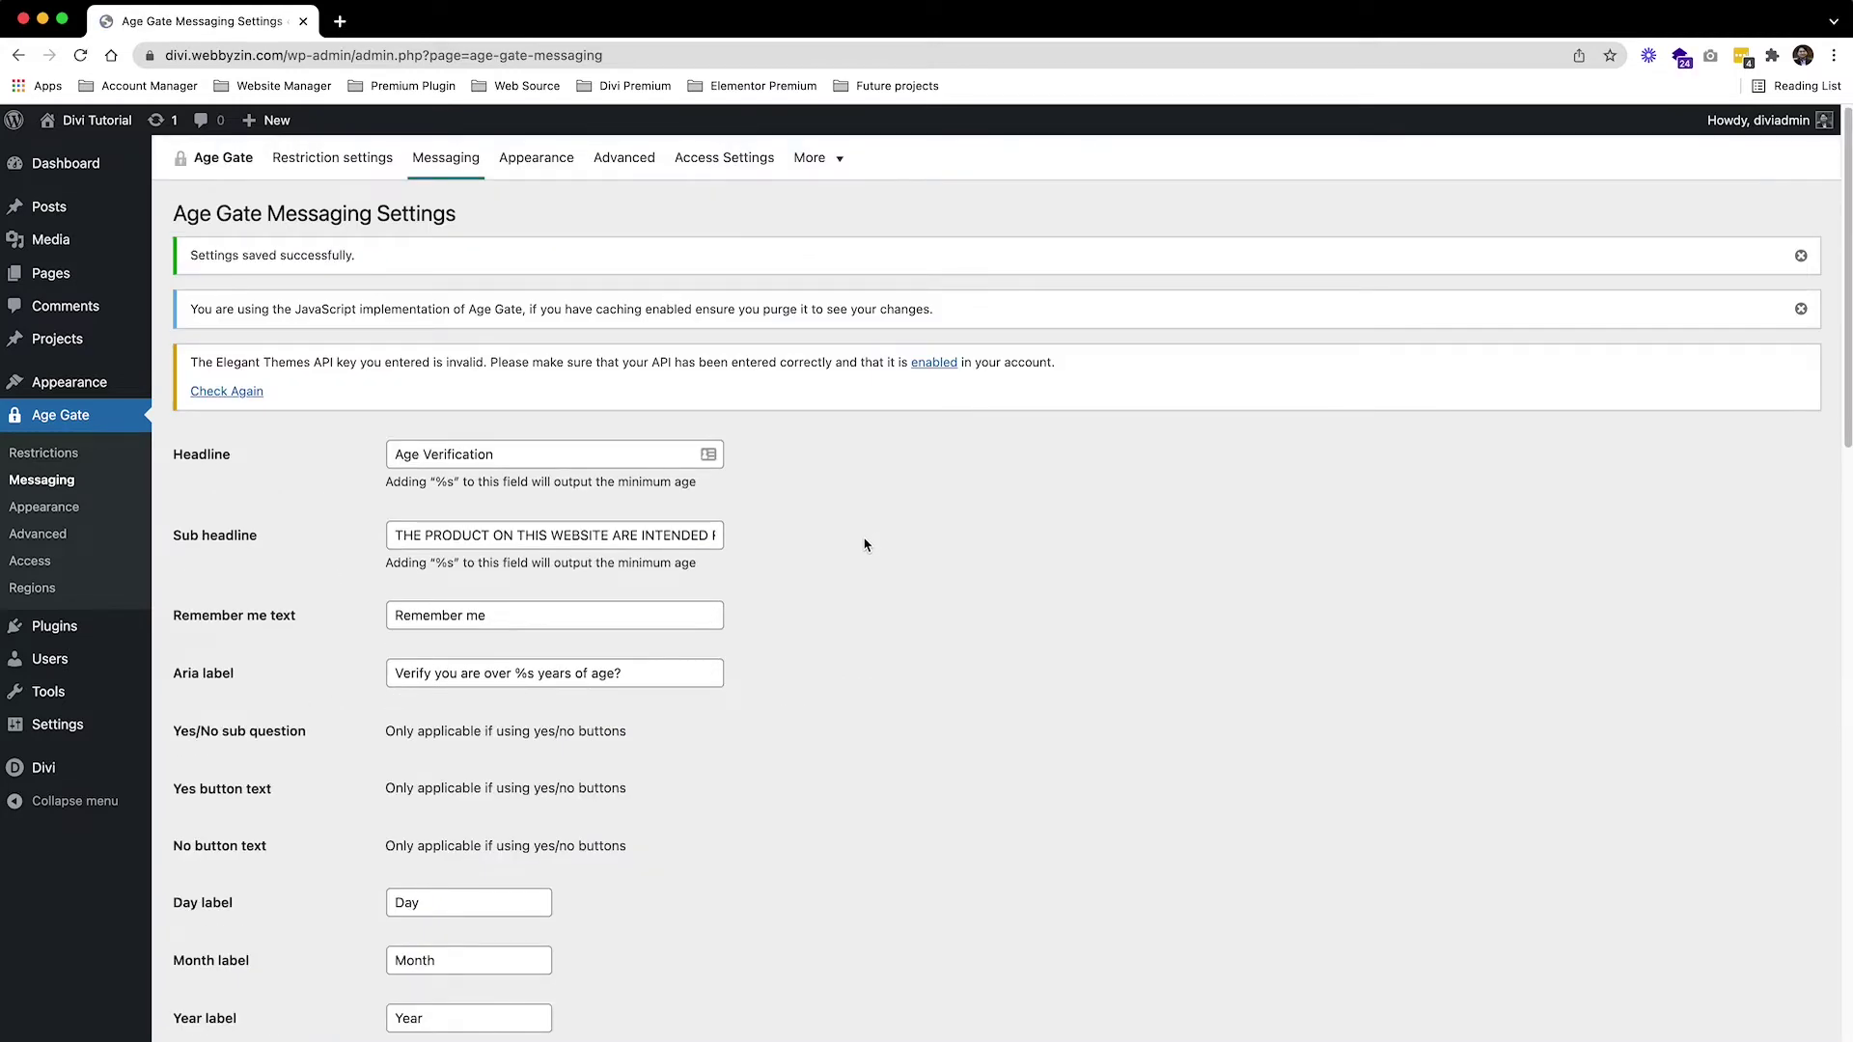
Open divi.webbyzin.com in an incognito window and examine the age gate's title, sub headline and additional content.
key(super+shift+n)
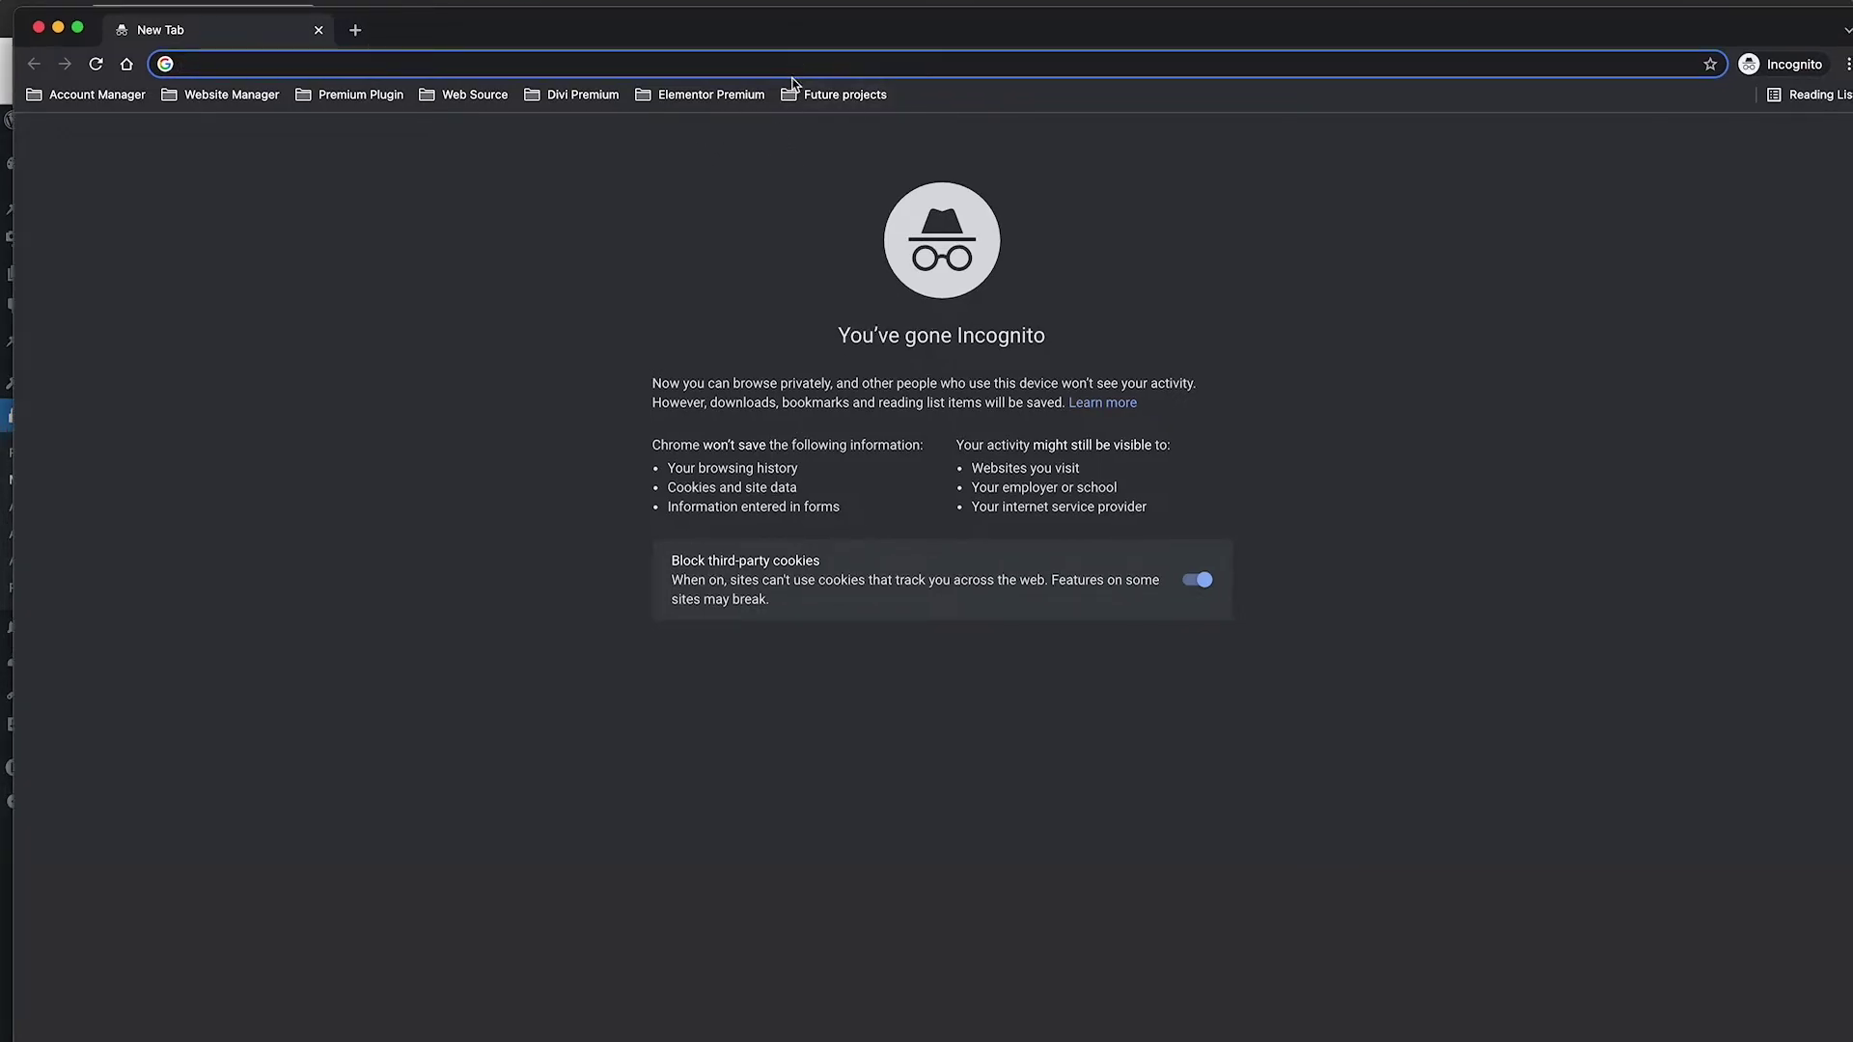
text(divi)
key(Return)
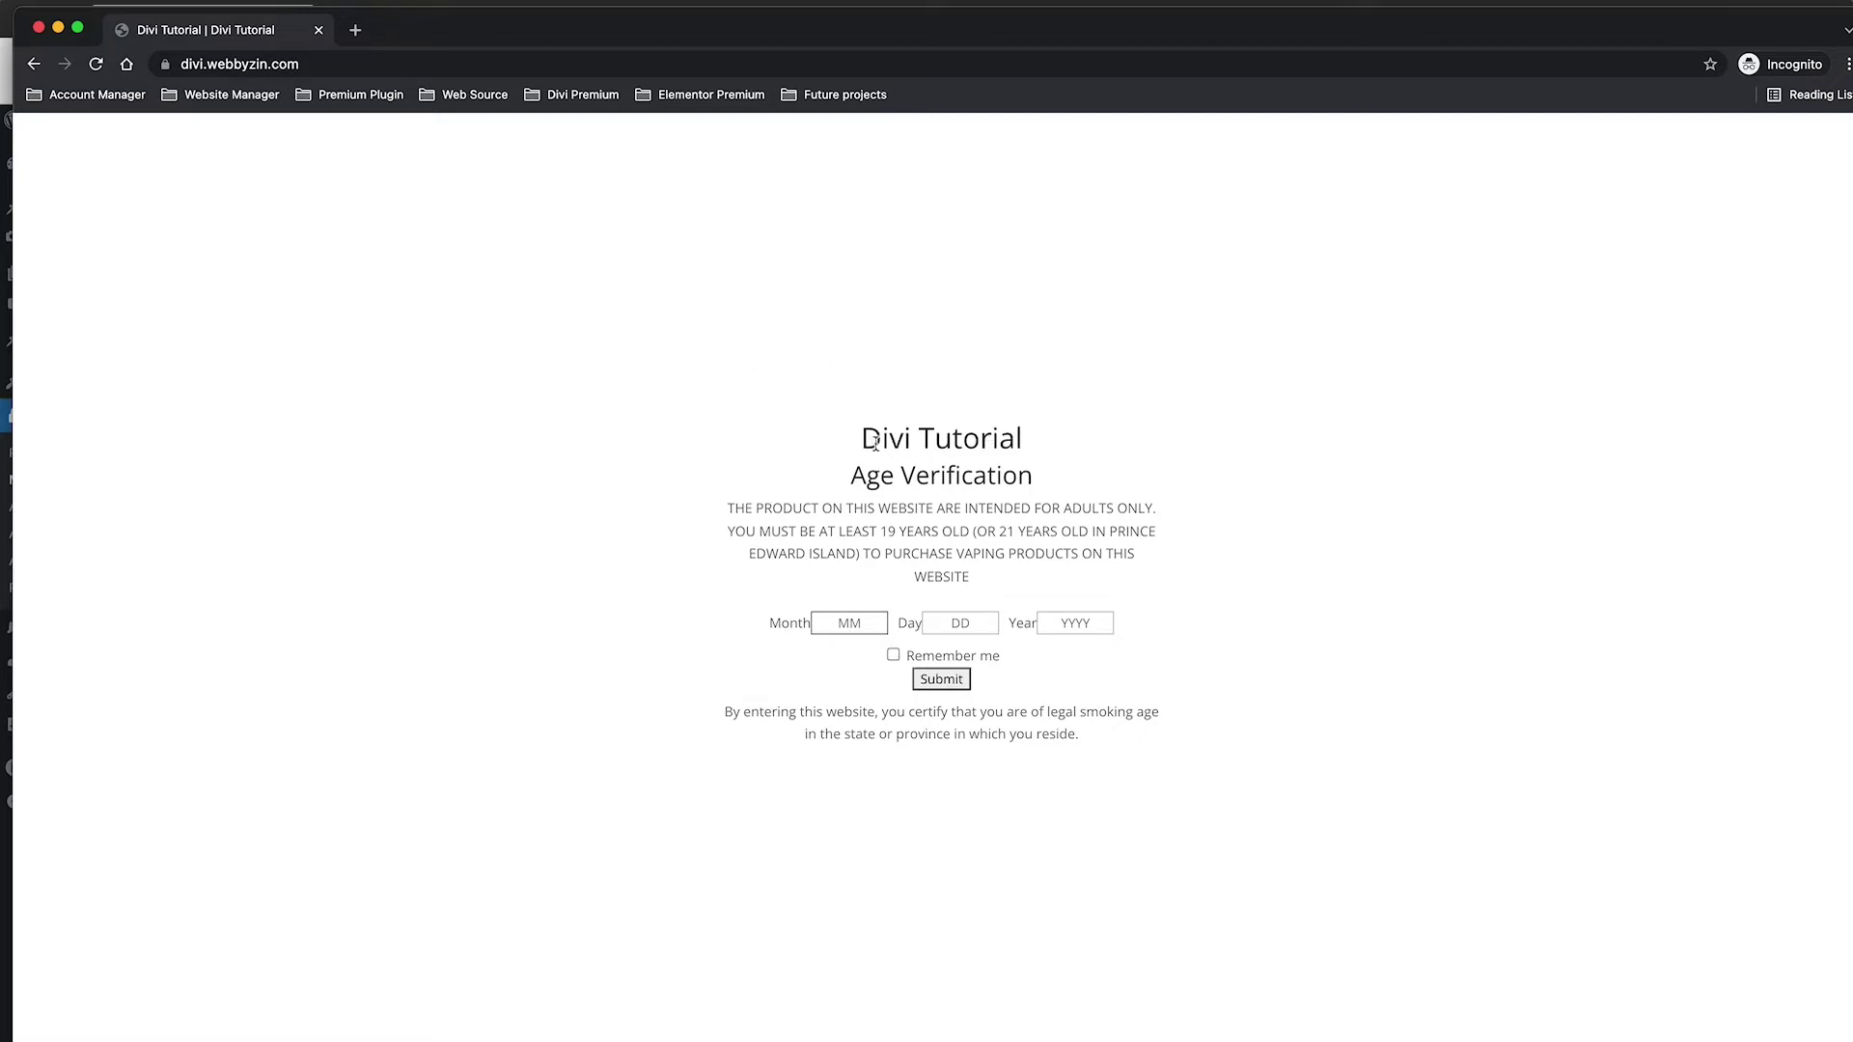
drag(859, 442, 1083, 447)
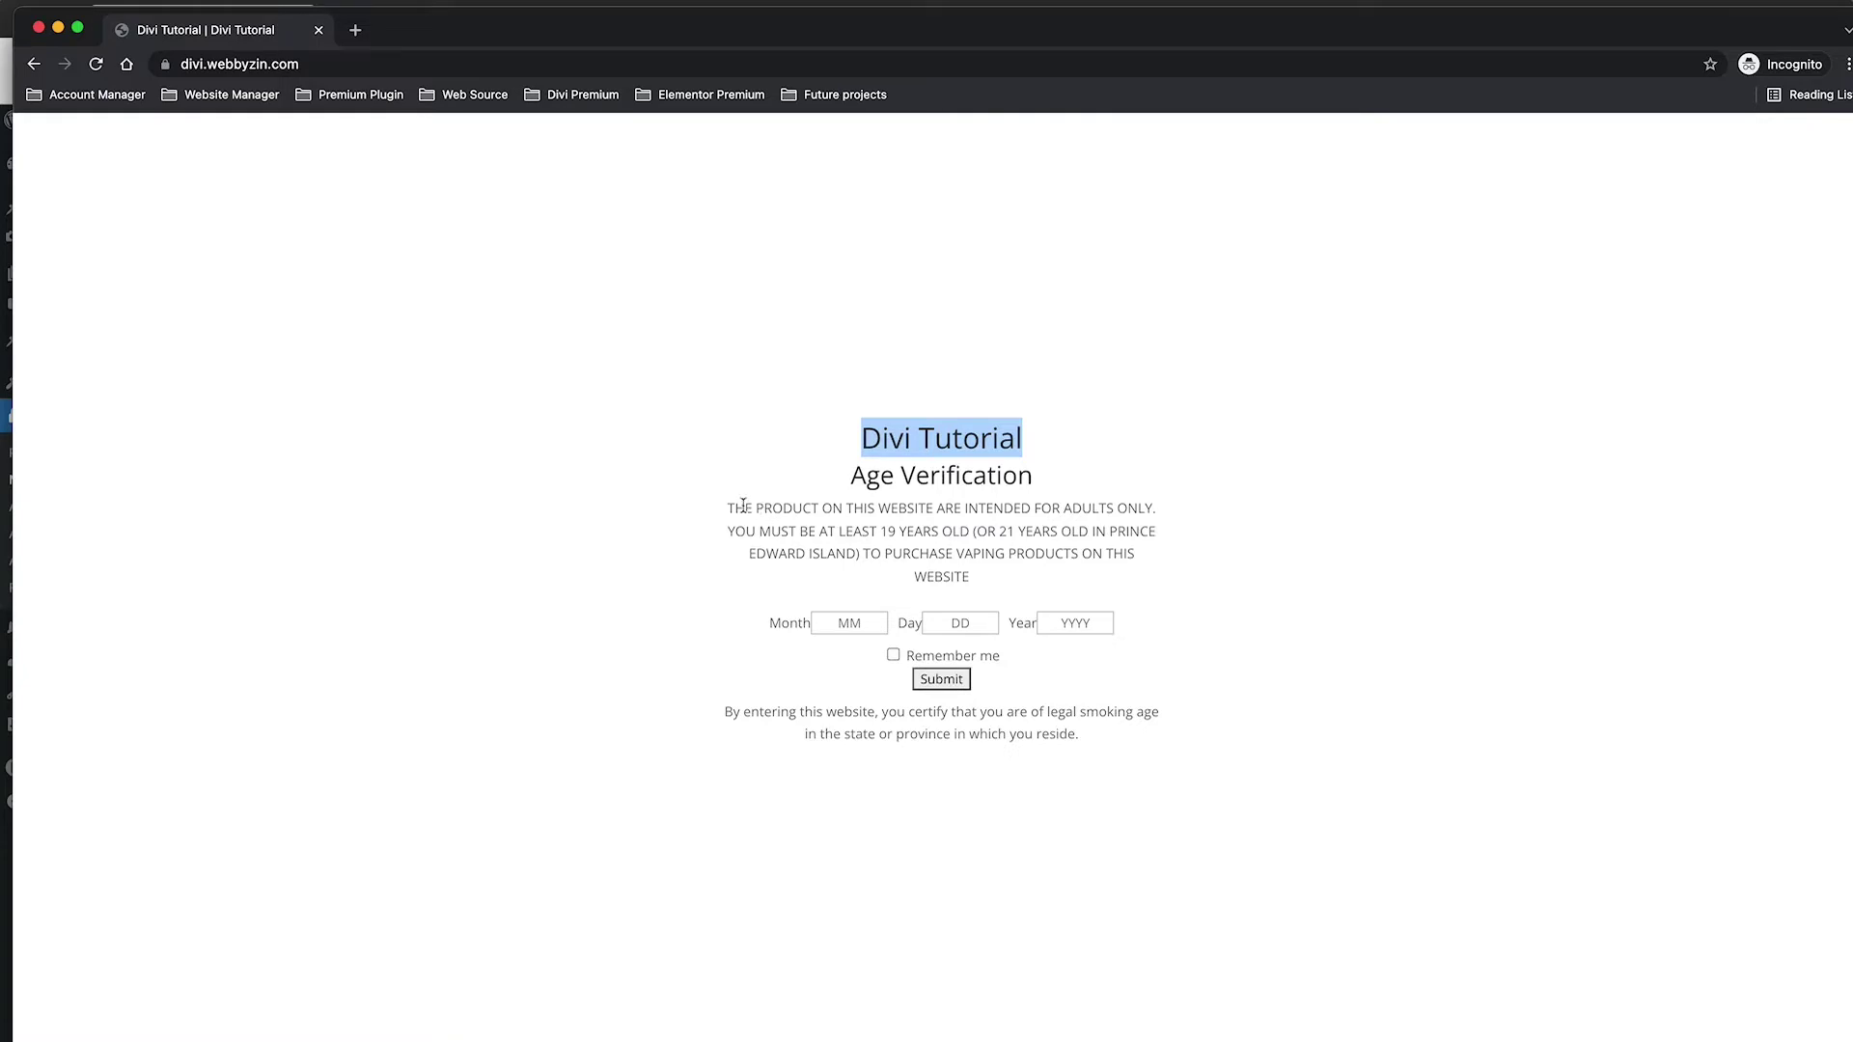
drag(744, 507, 1095, 586)
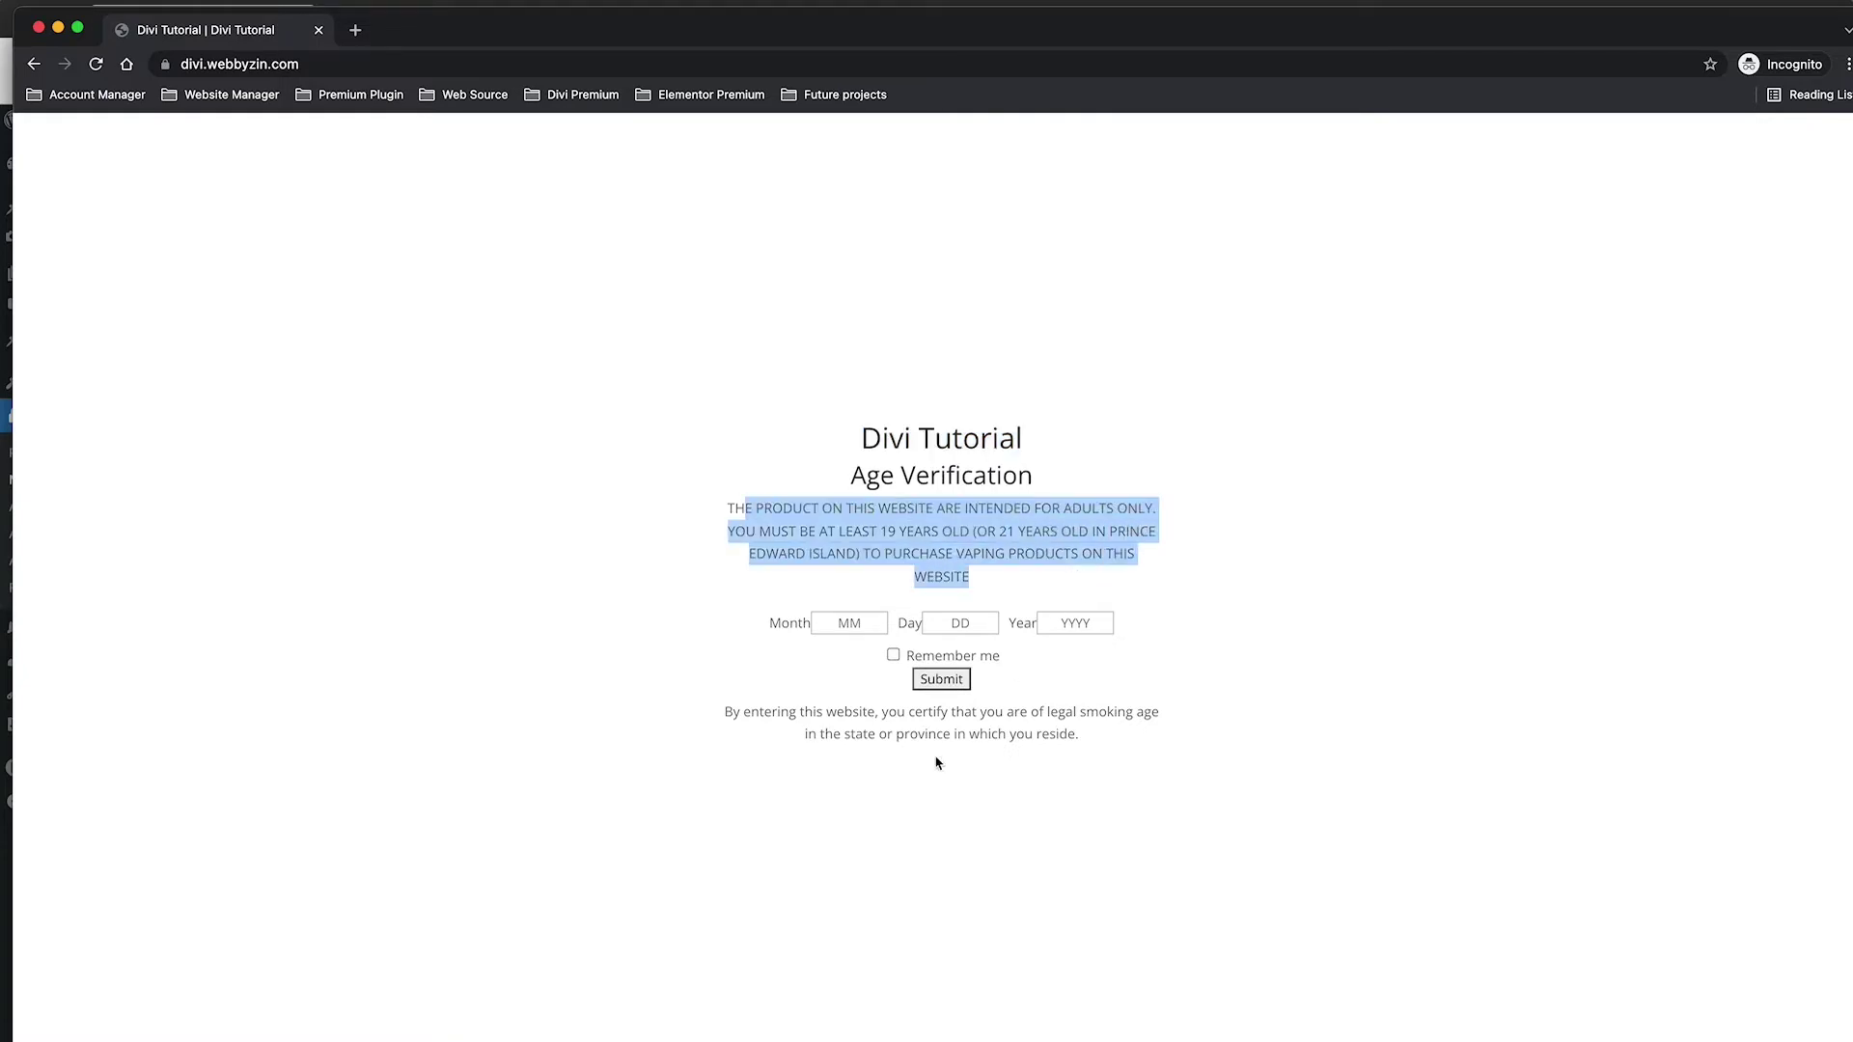
drag(723, 711, 1105, 762)
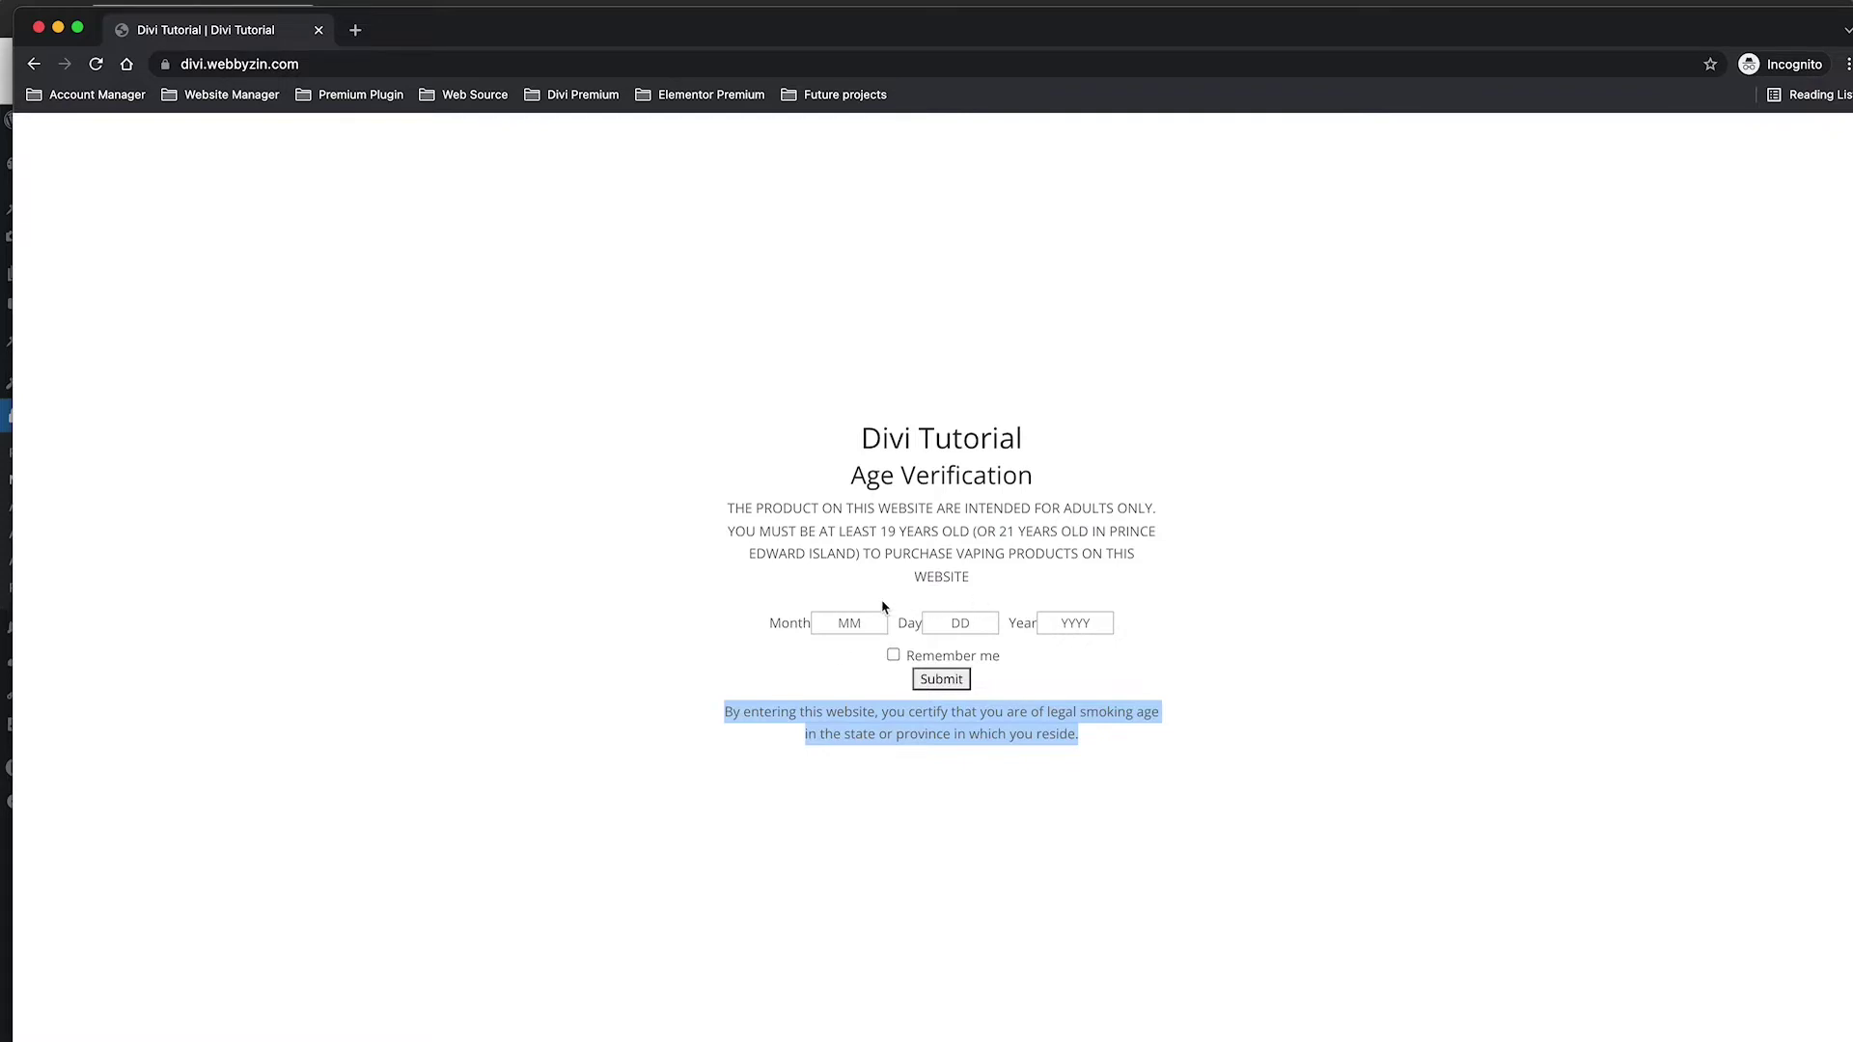
Return to the WordPress admin, open the Age Gate appearance settings and choose the ZIN OVERTIME image from the media library as the logo.
click(38, 28)
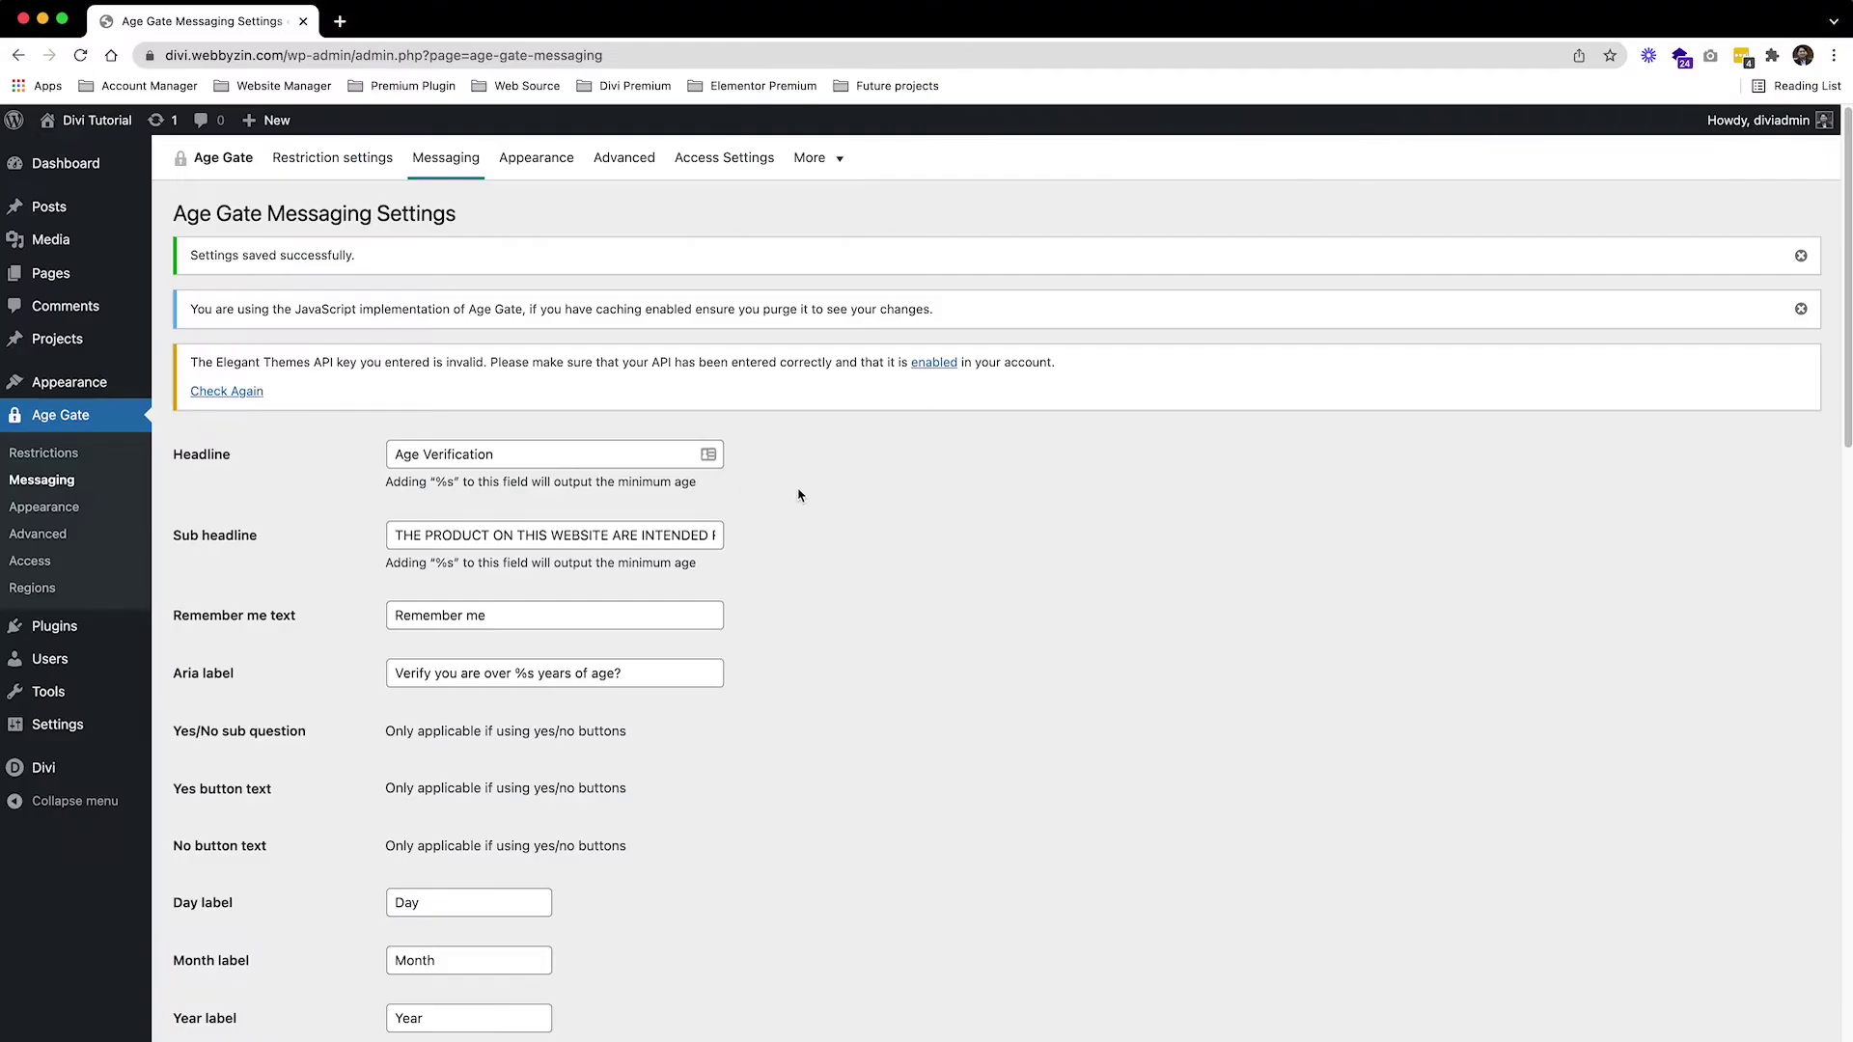
scroll(730, 541, down, 1)
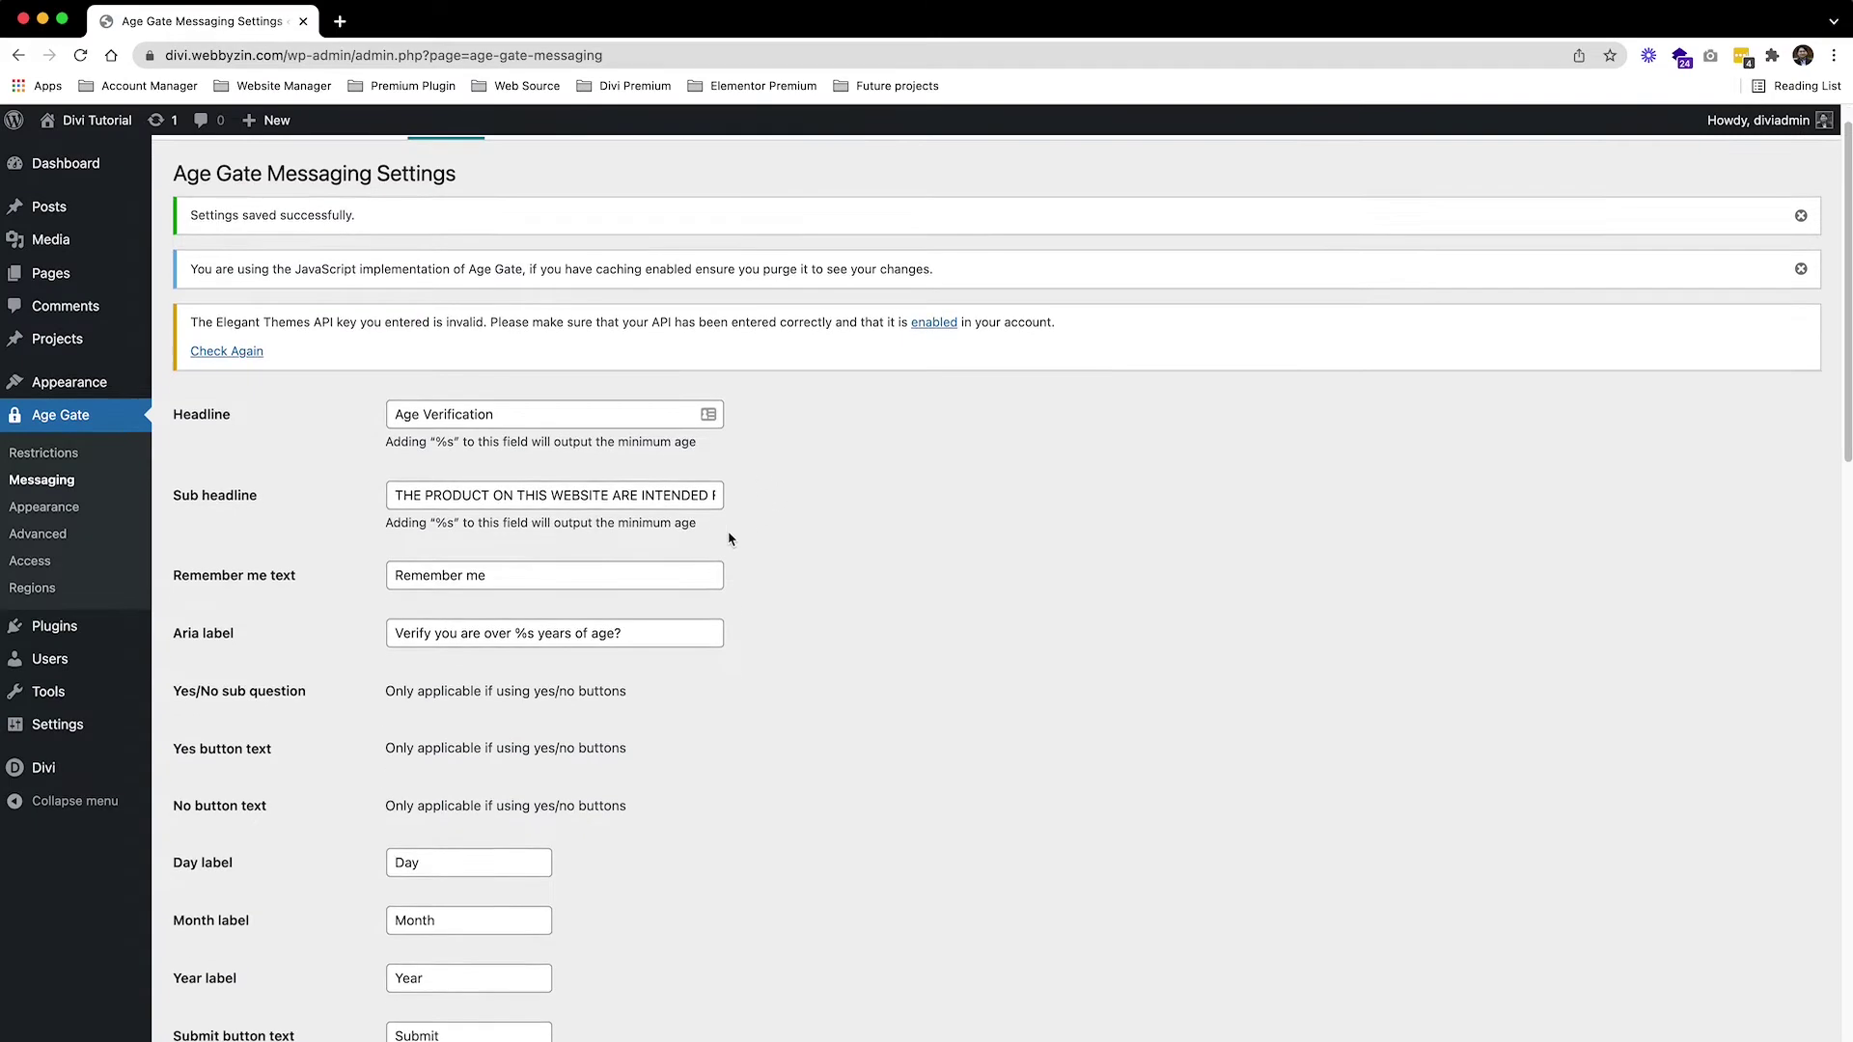
click(74, 515)
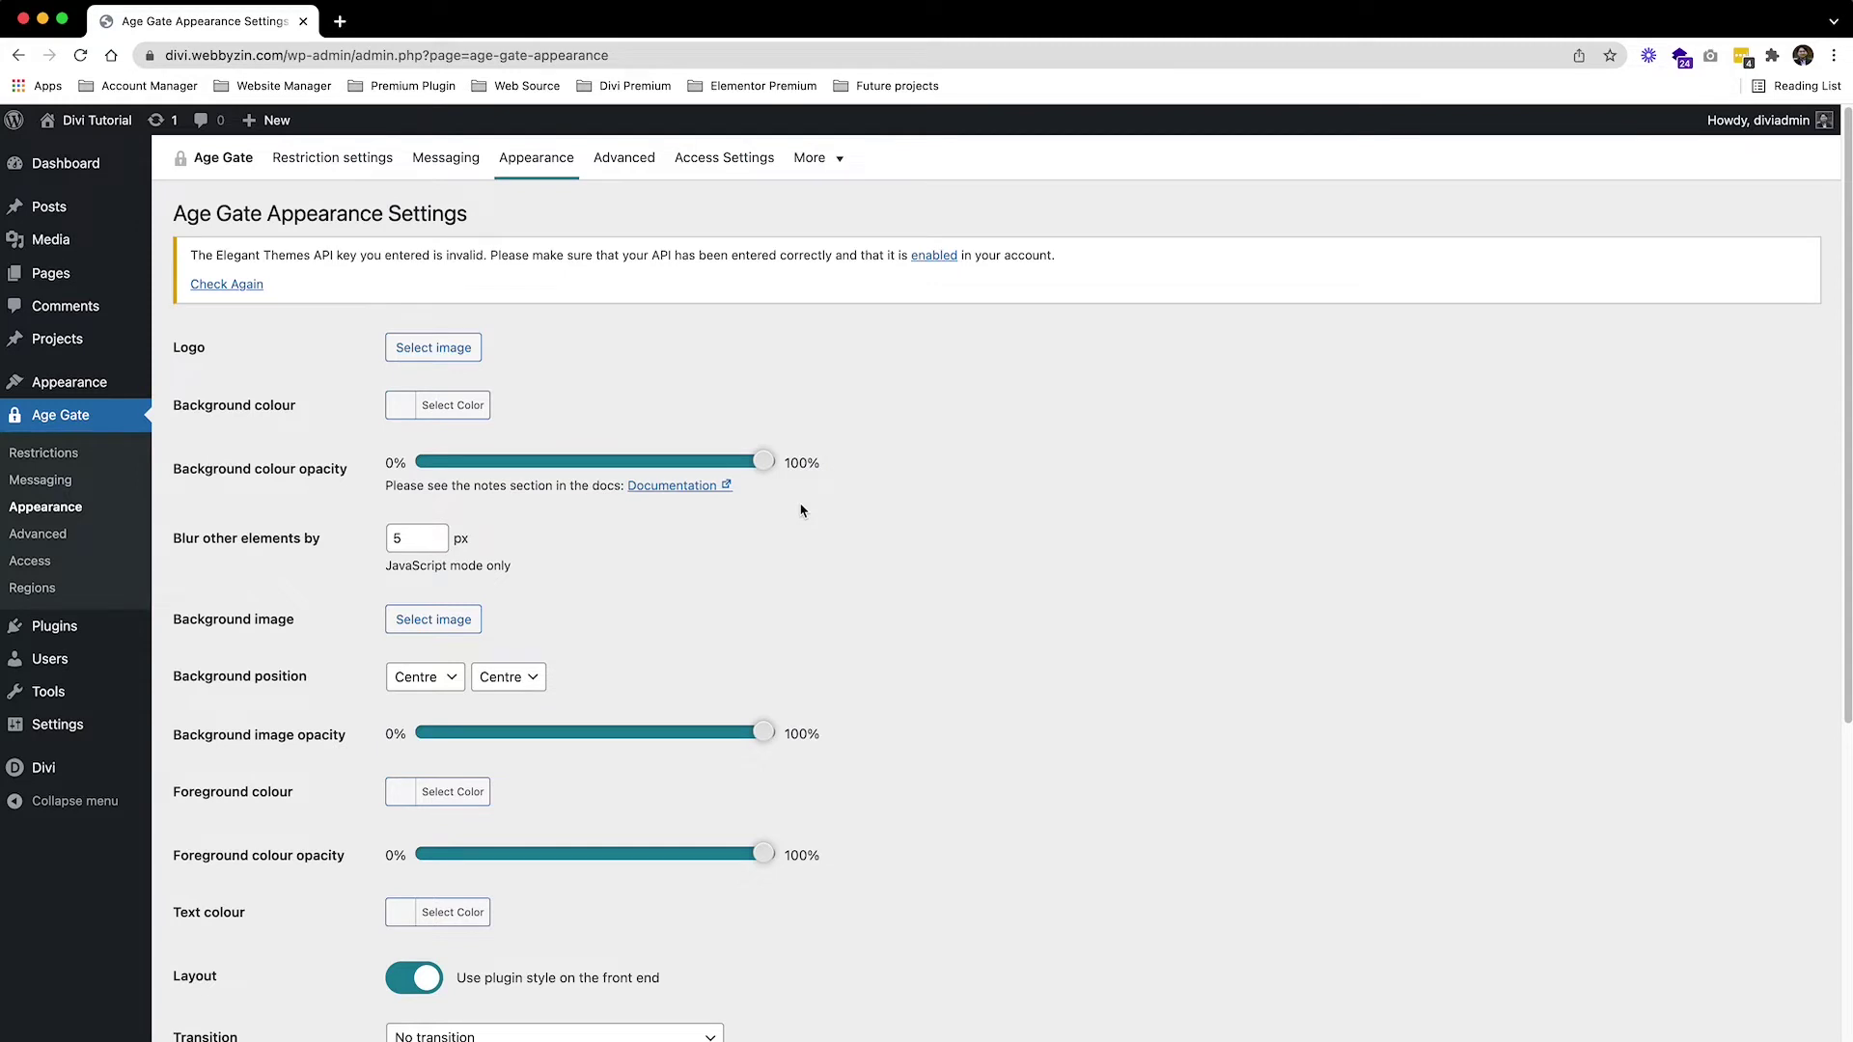
click(434, 349)
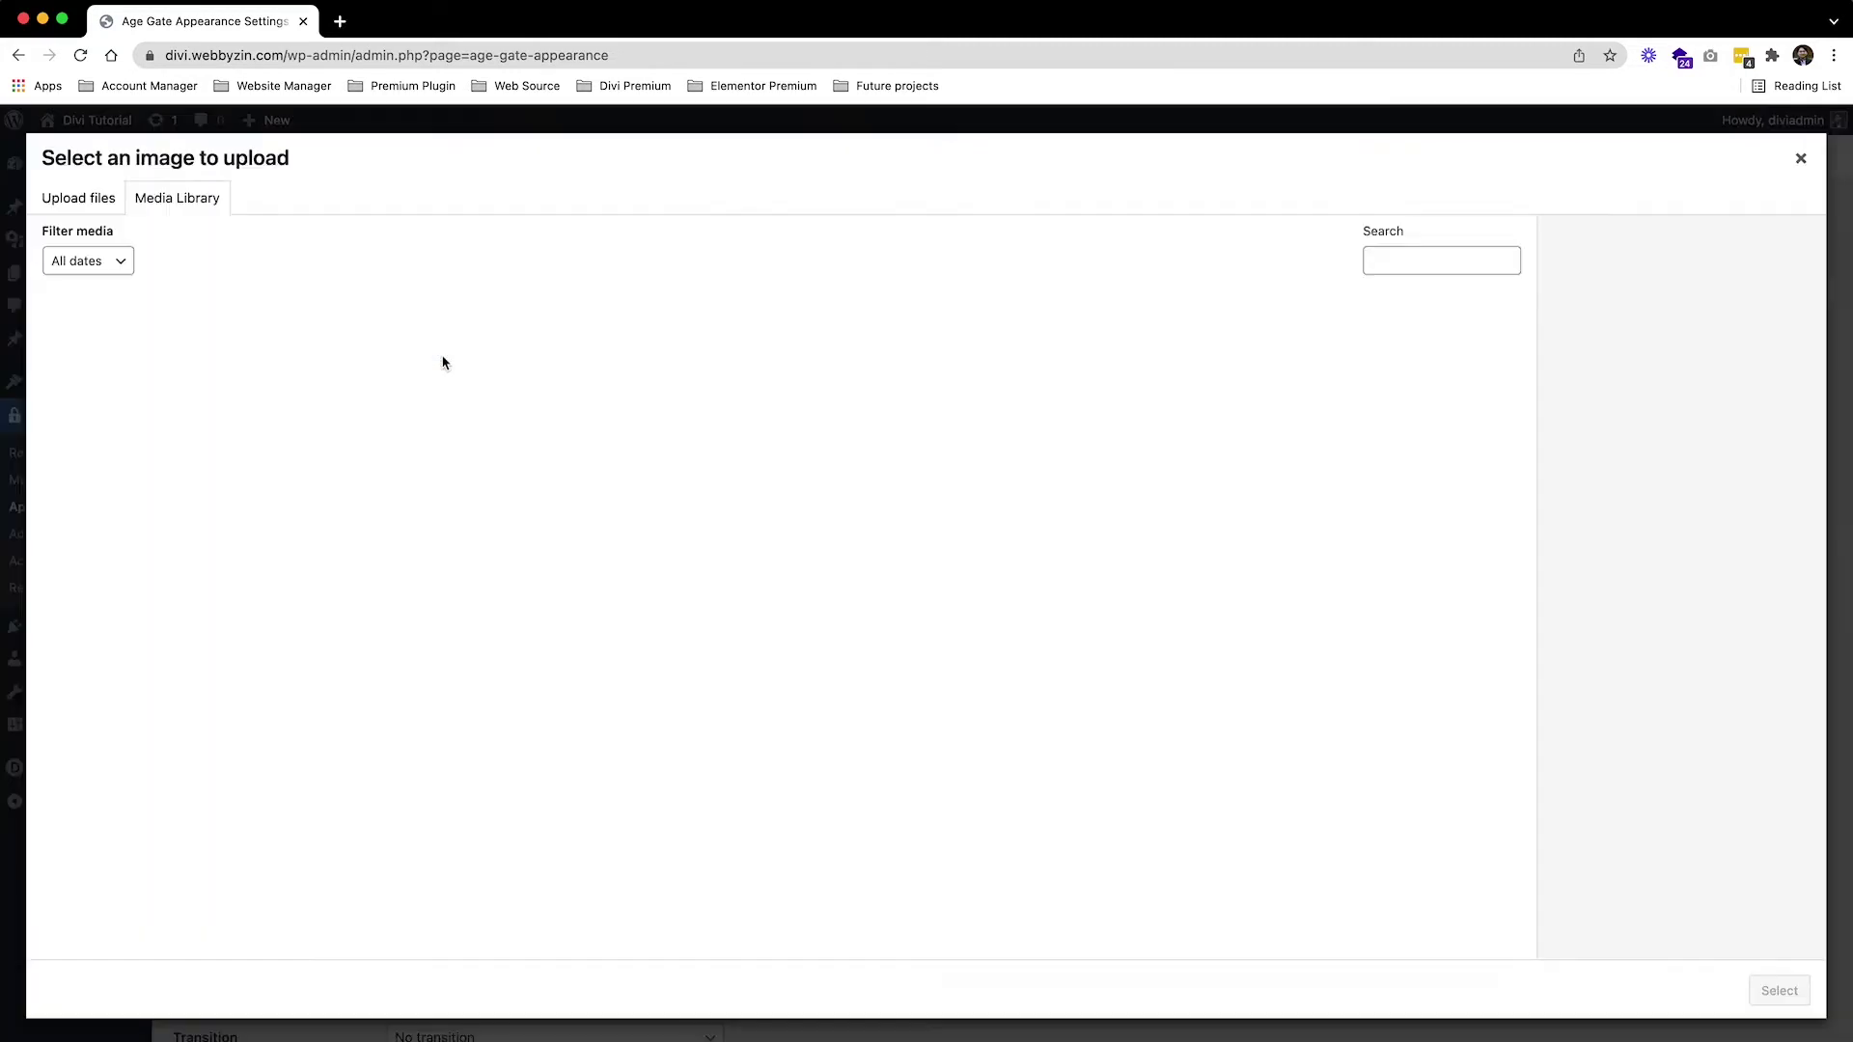
click(1468, 360)
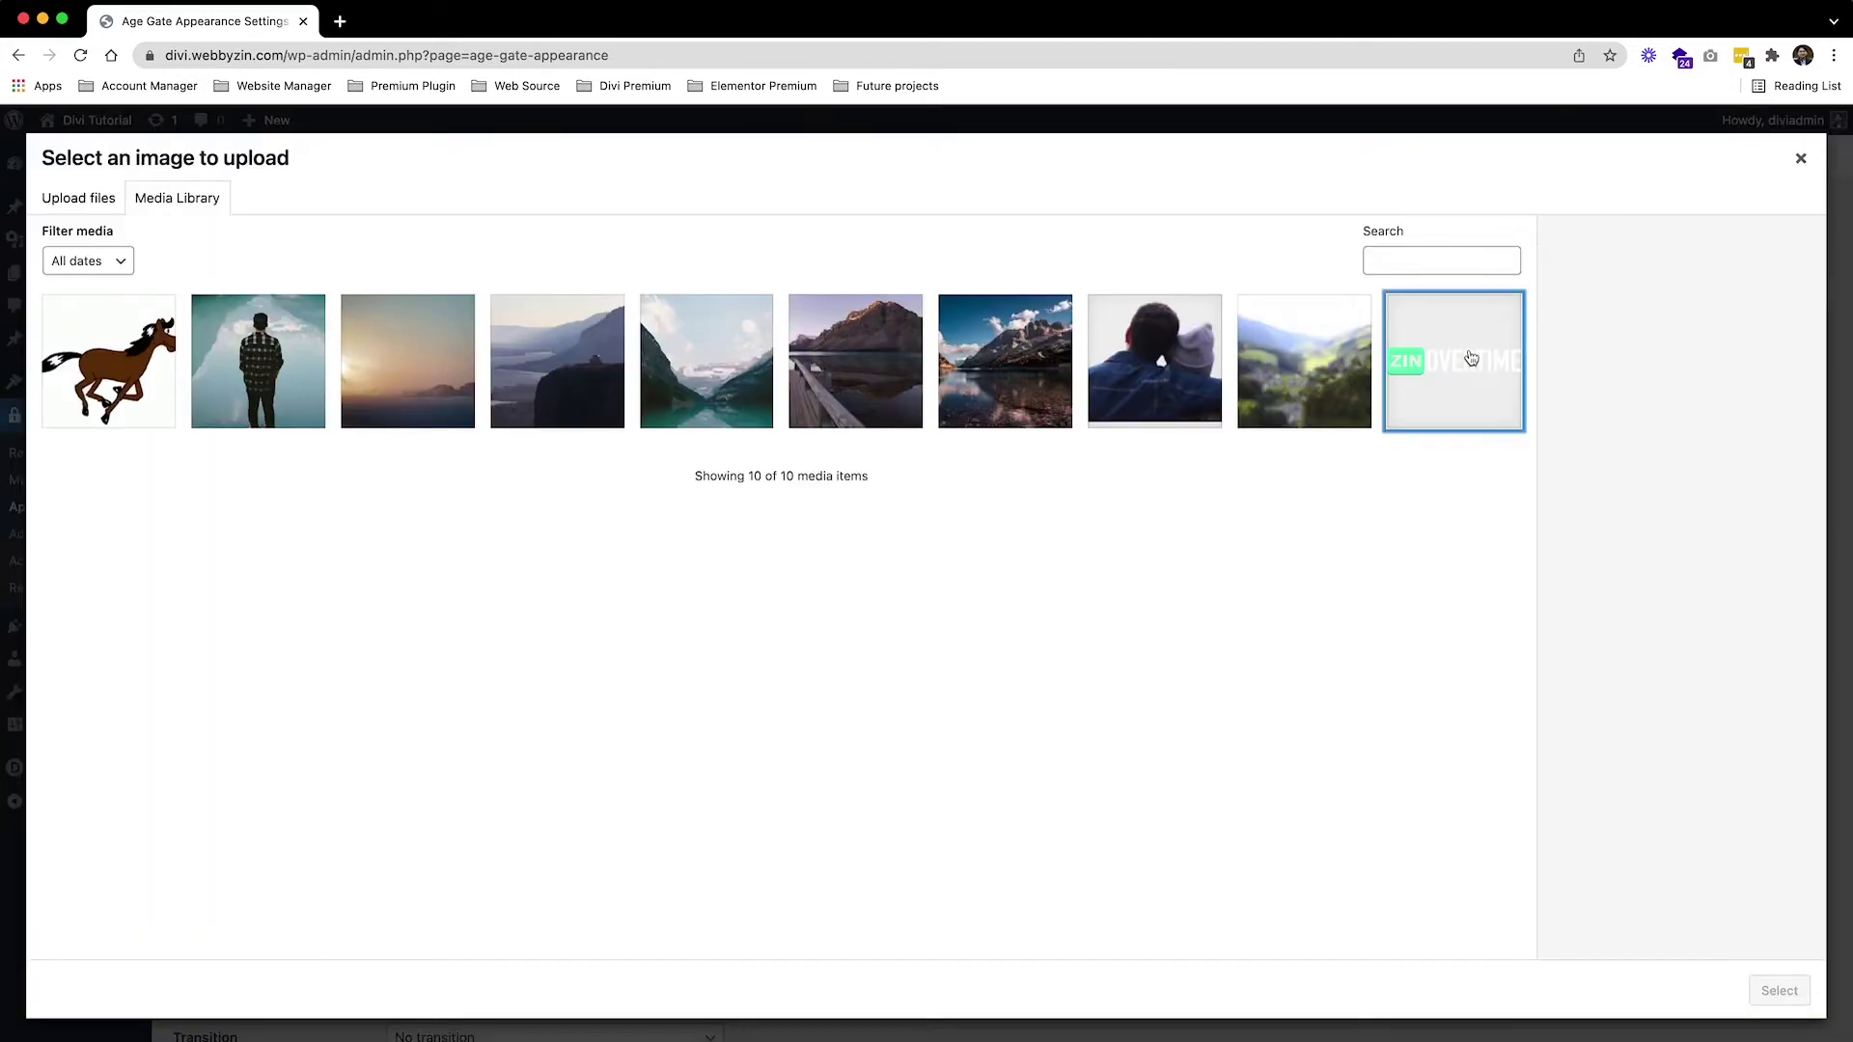
click(1782, 992)
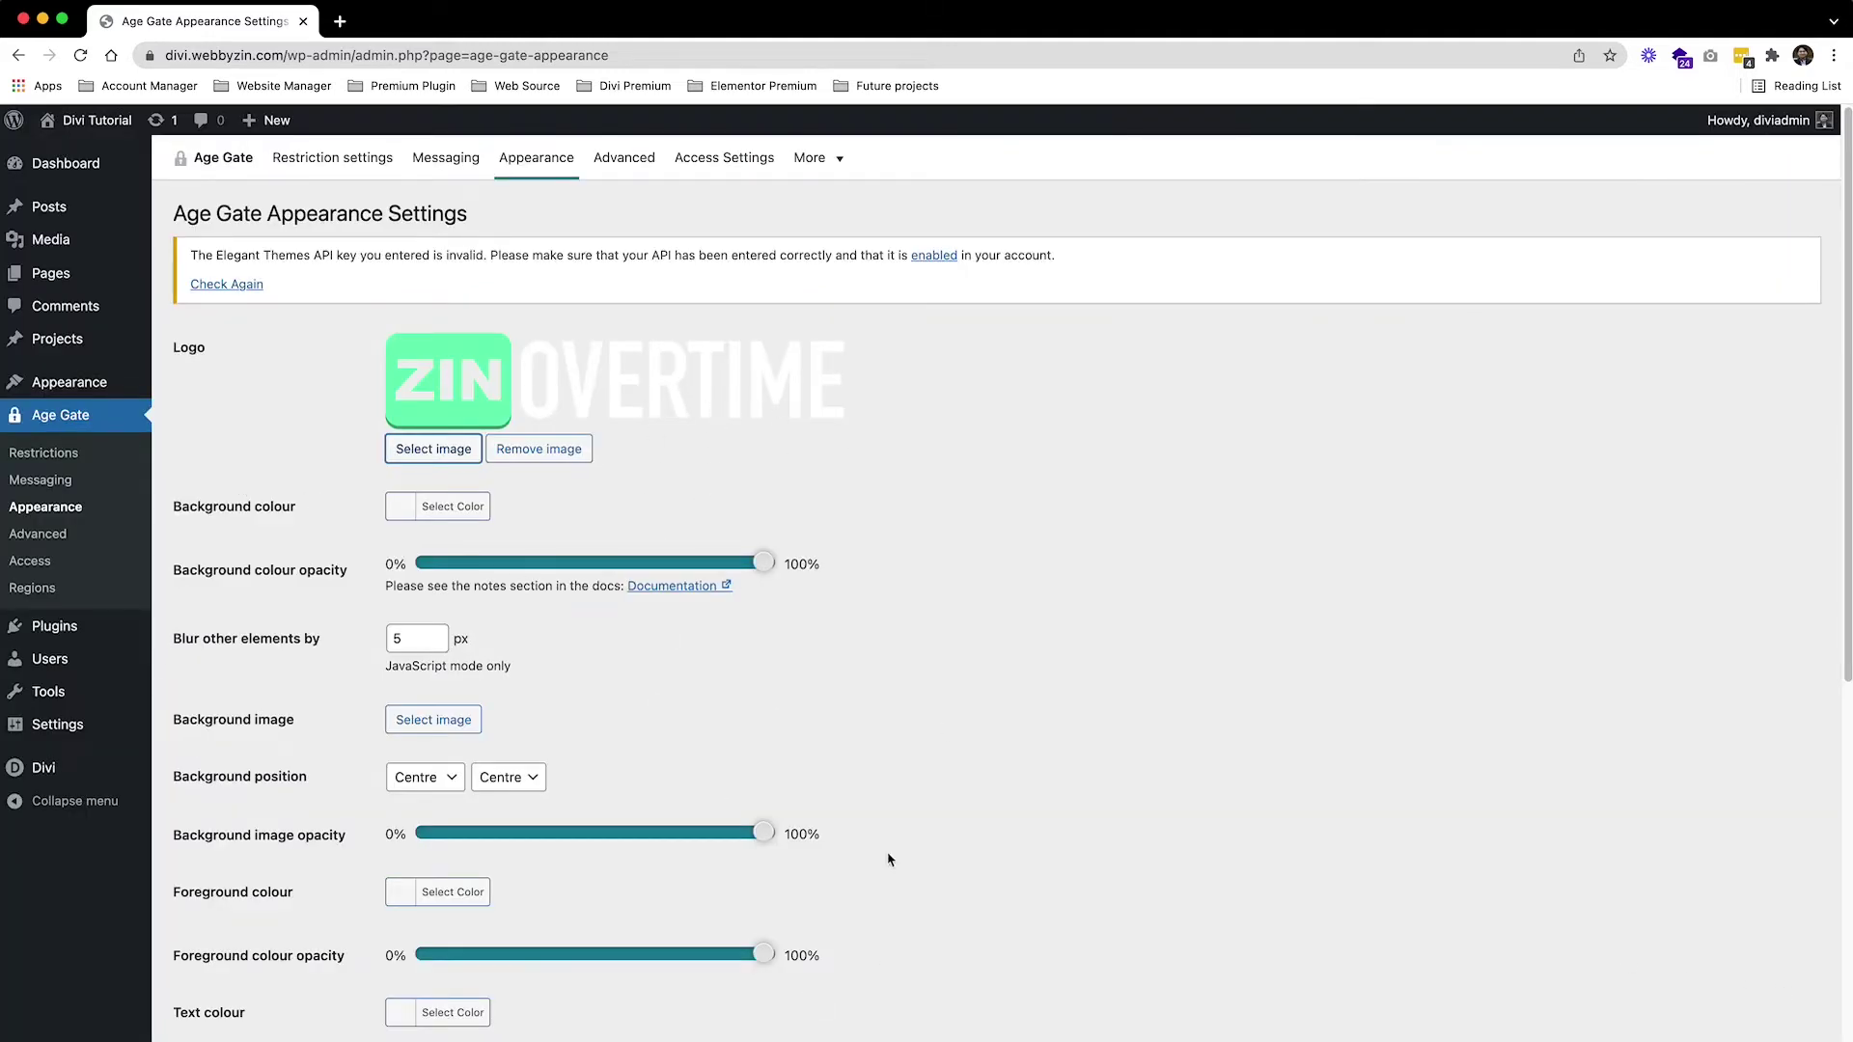
Set the age gate's background colour to #3e4f61, copied from the Age Verification text file, and save the appearance settings.
key(super+Tab)
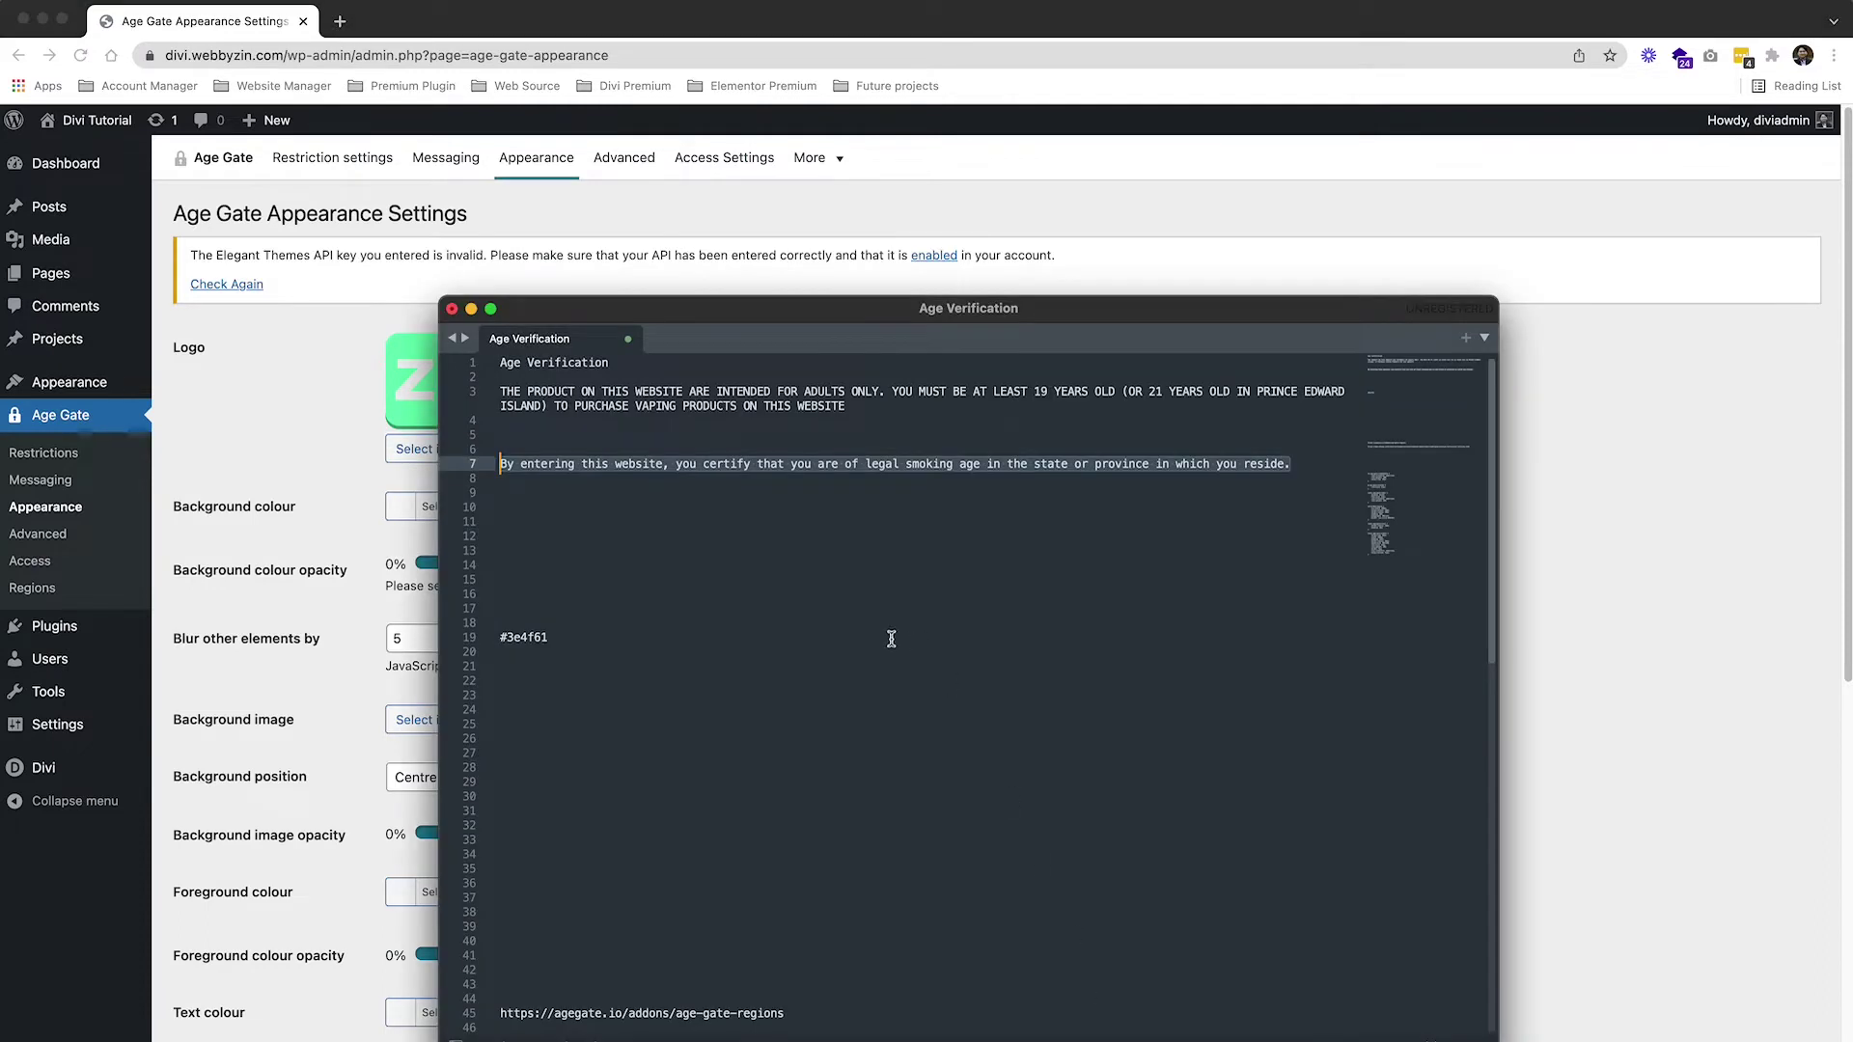
double_click(513, 637)
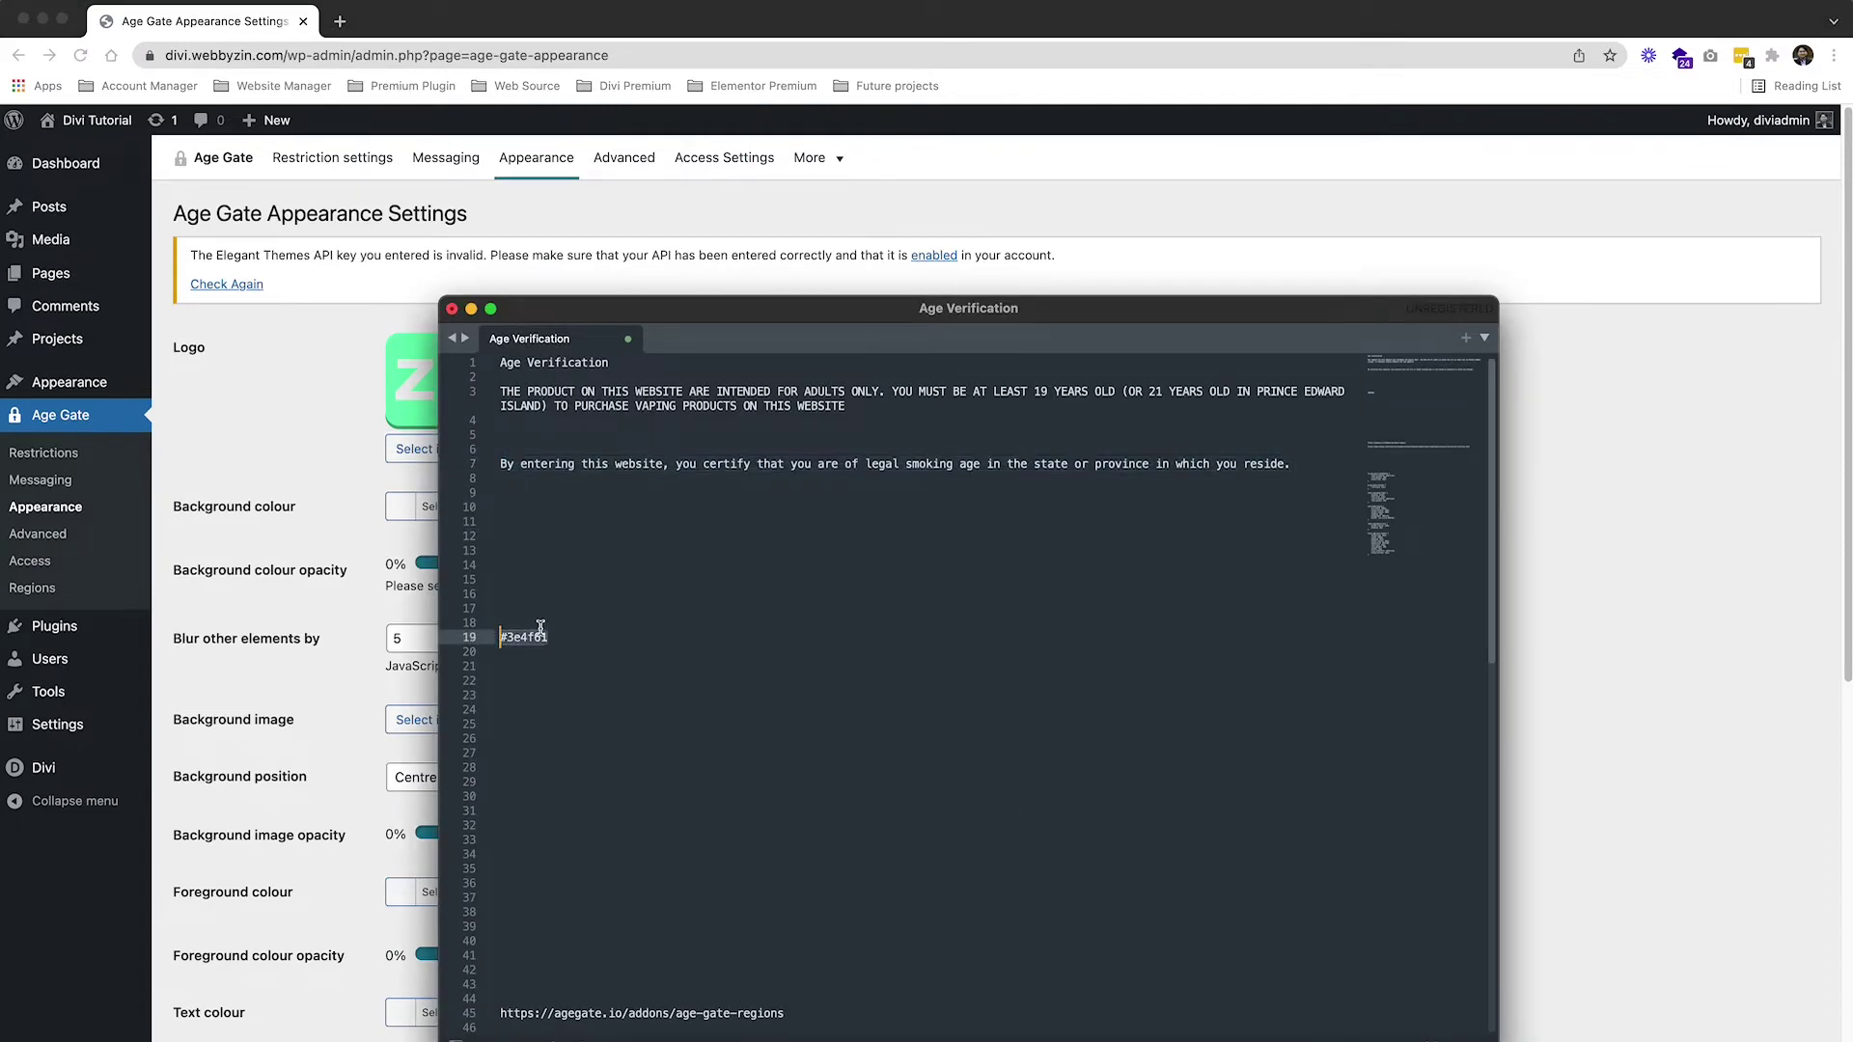
key(super+Tab)
click(400, 507)
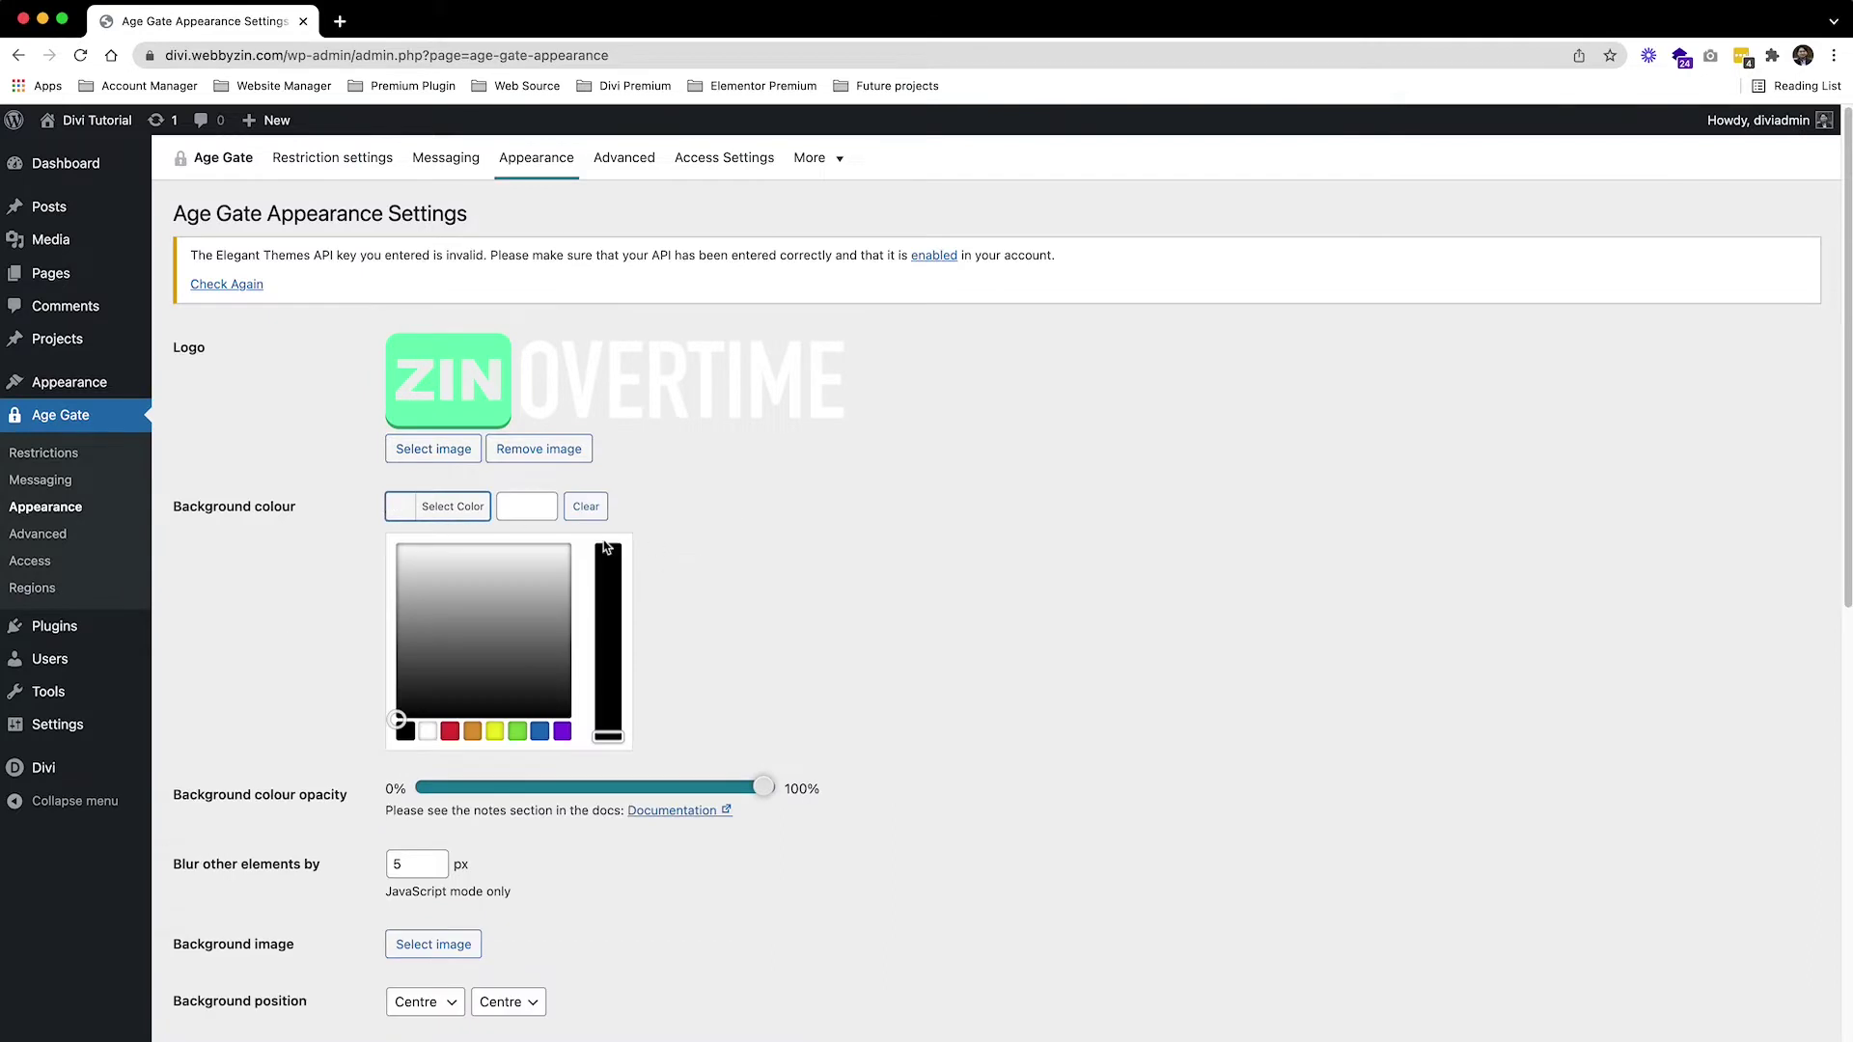
click(536, 506)
key(super+v)
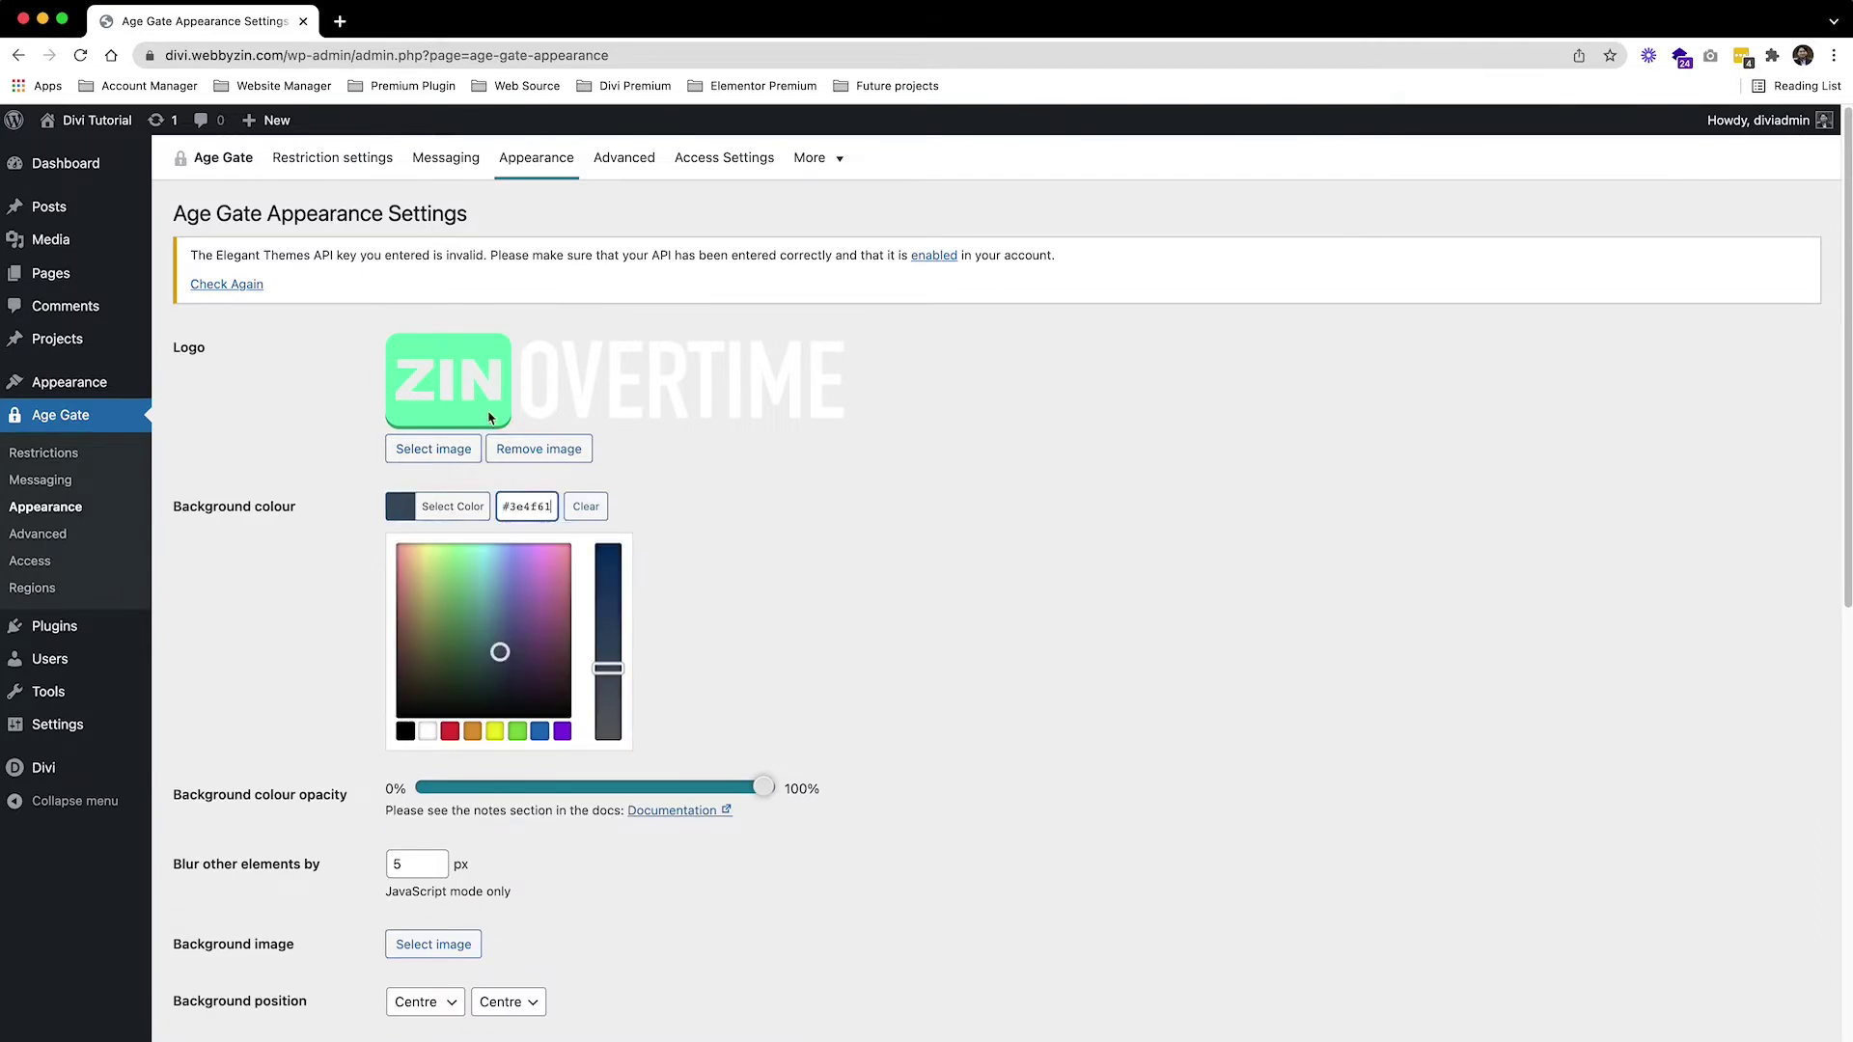
click(451, 516)
click(451, 516)
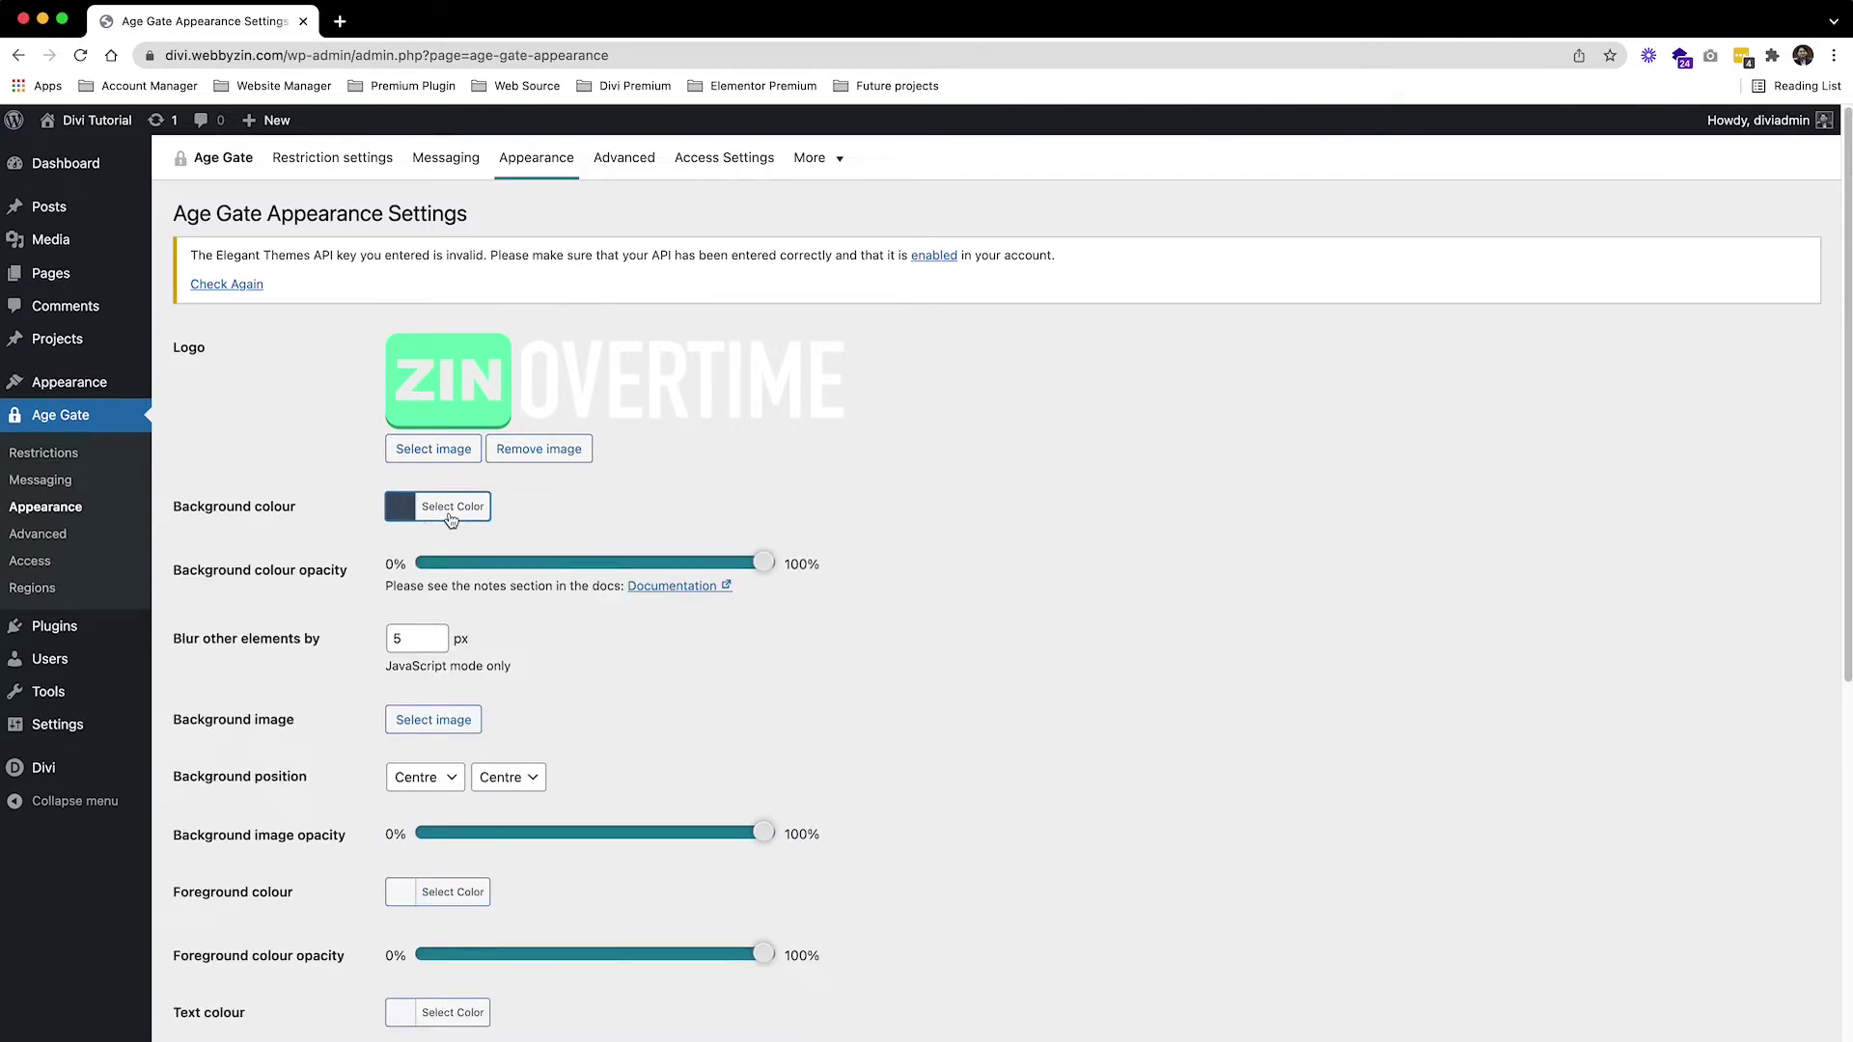
scroll(455, 521, down, 2)
scroll(455, 526, down, 2)
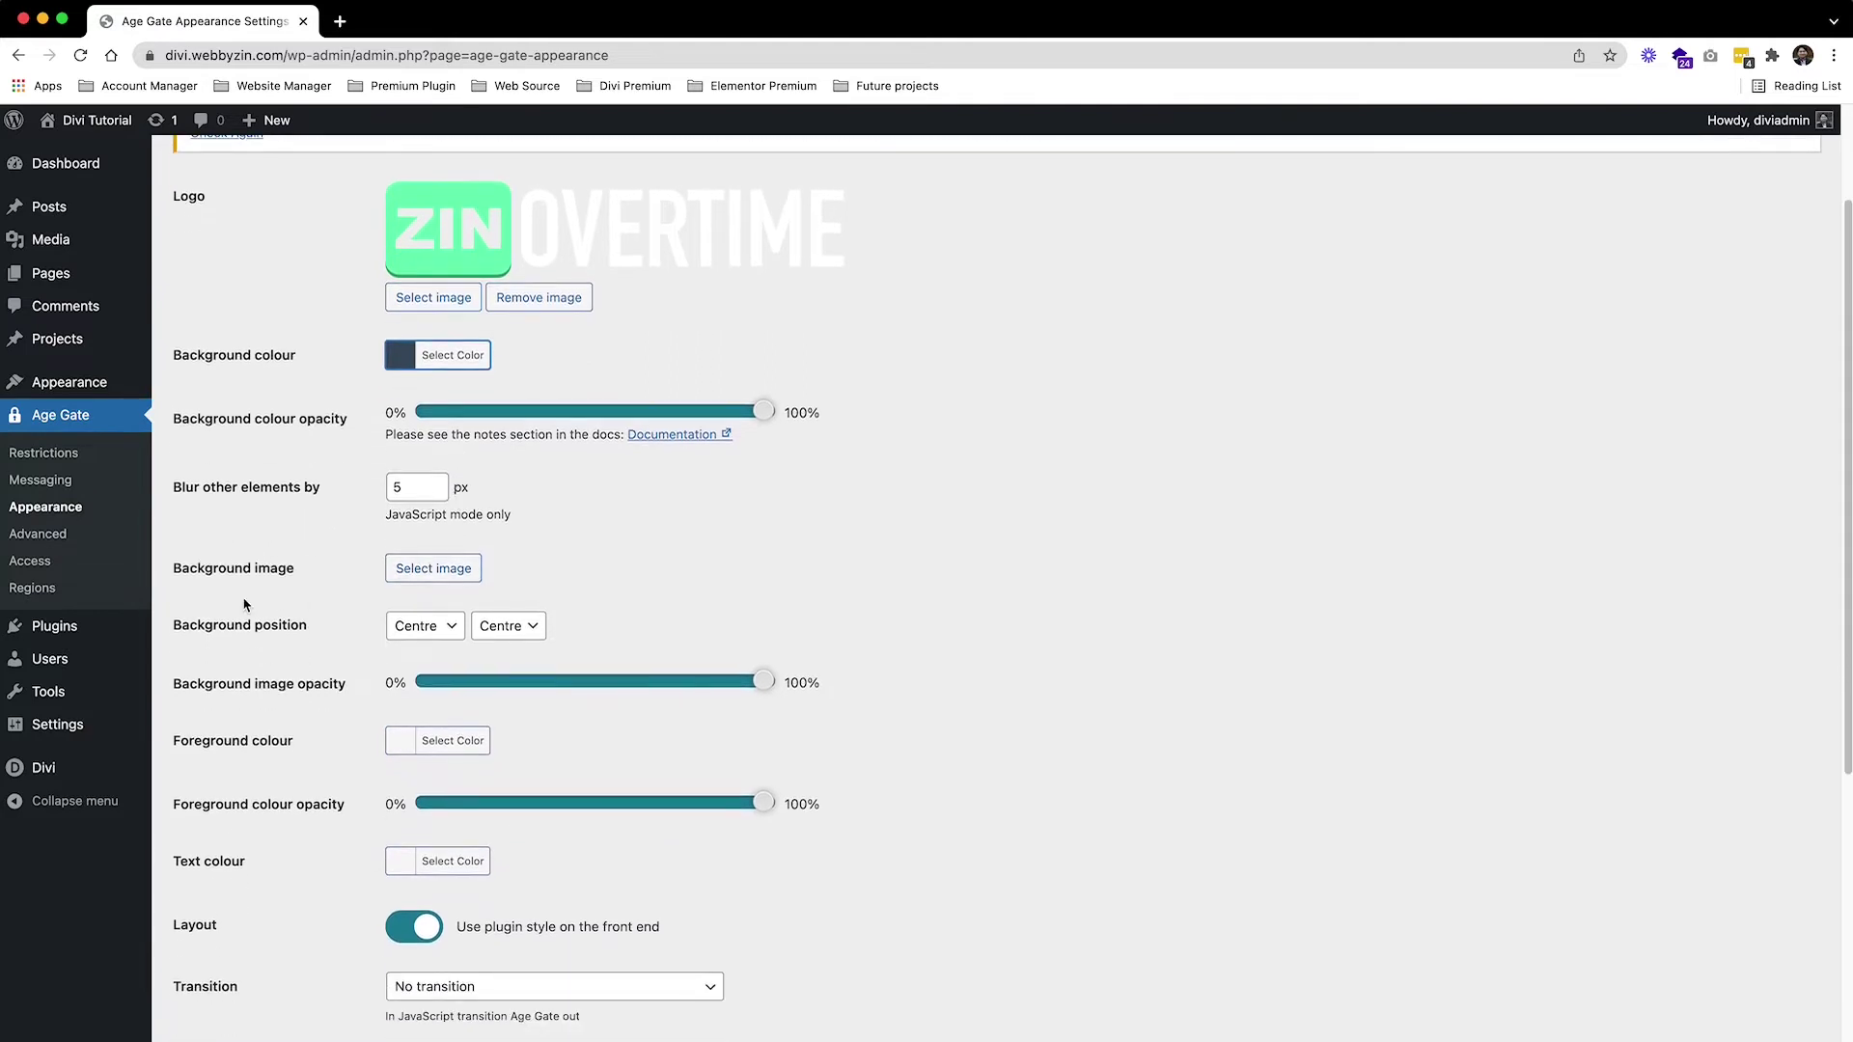
scroll(538, 594, down, 4)
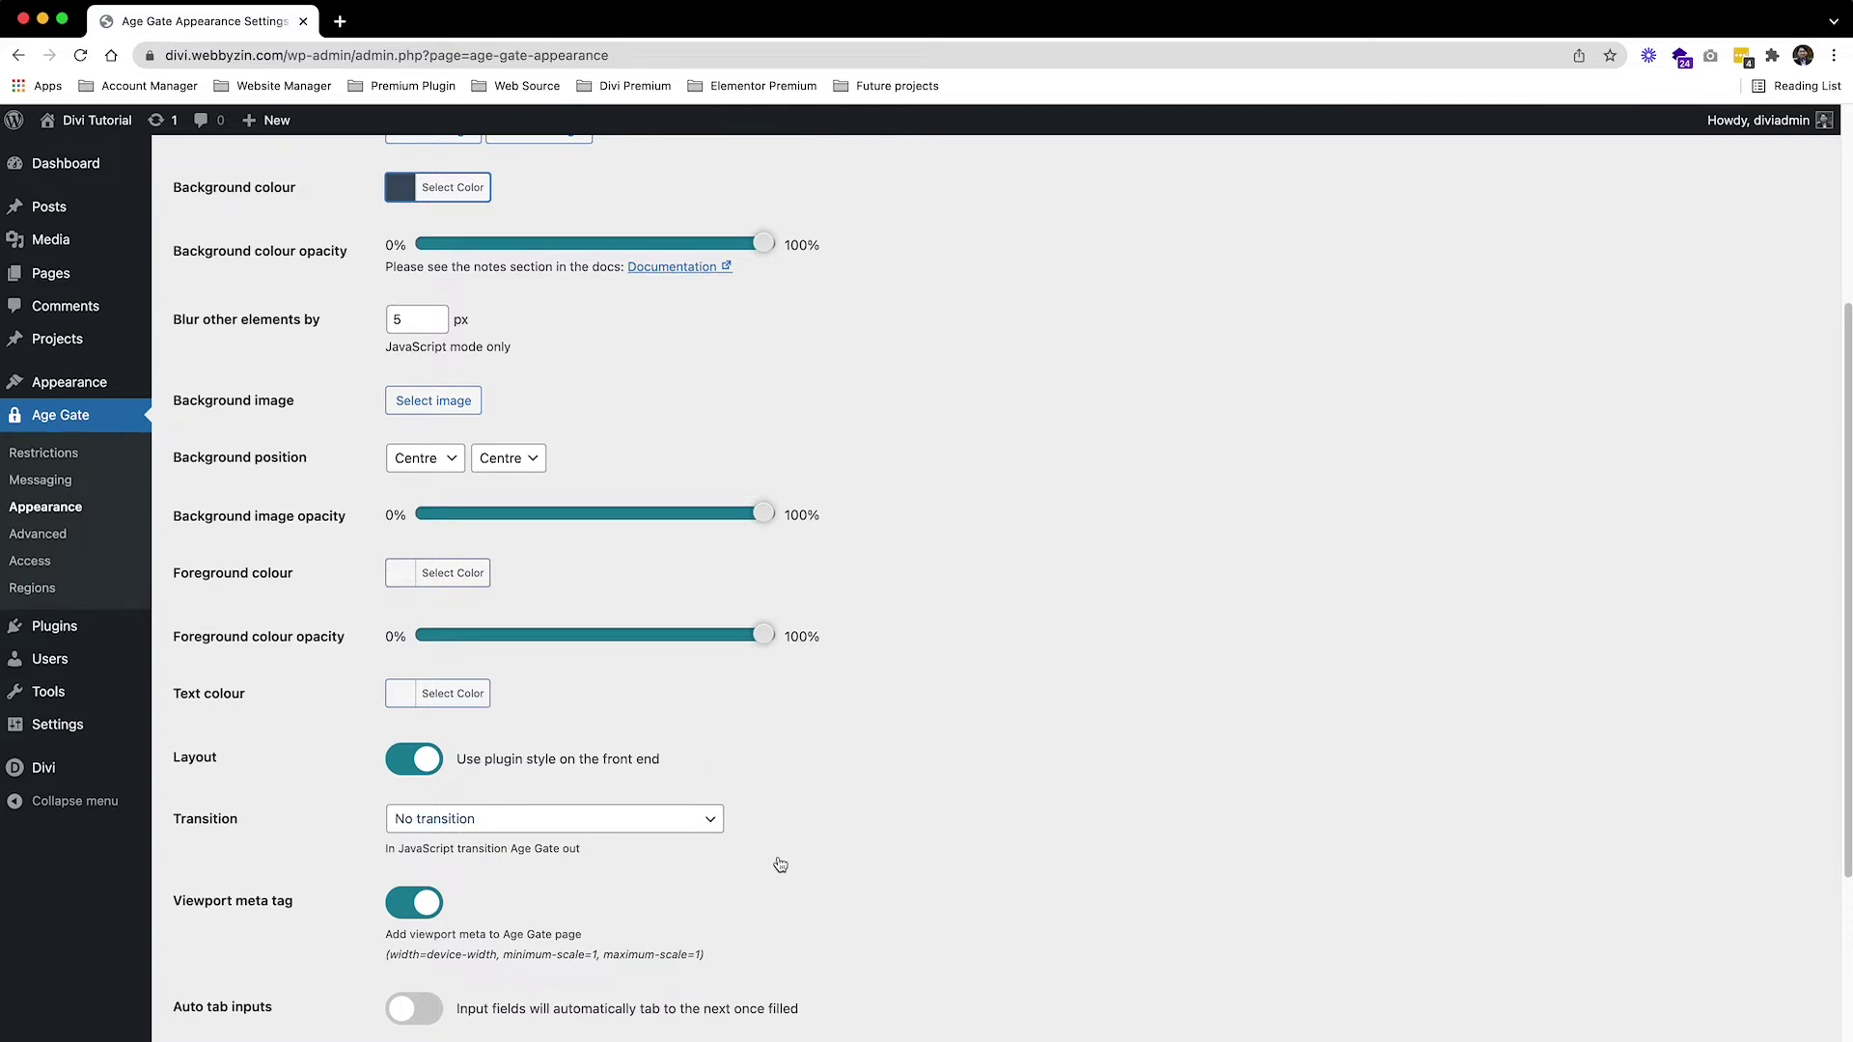
scroll(997, 757, down, 5)
click(232, 945)
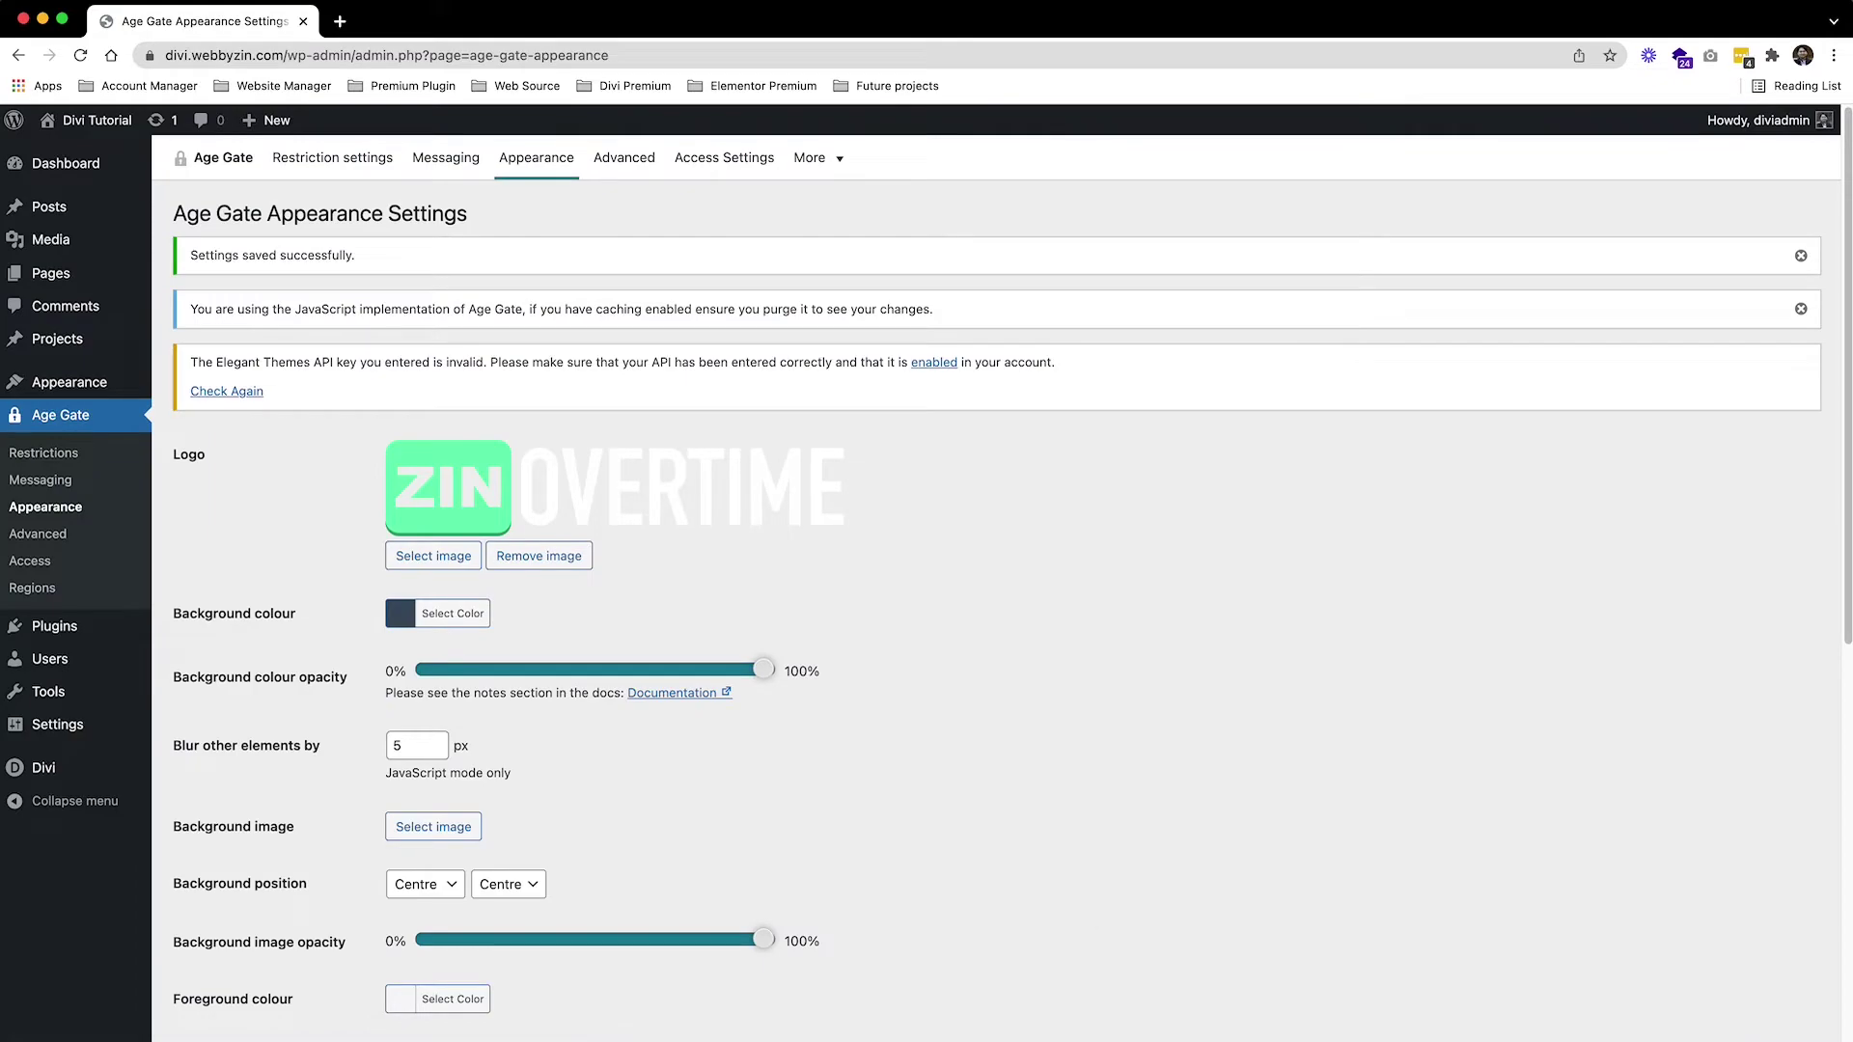
Open divi.webbyzin.com in a new incognito window and check the age gate's logo and background colour.
key(super+shift+n)
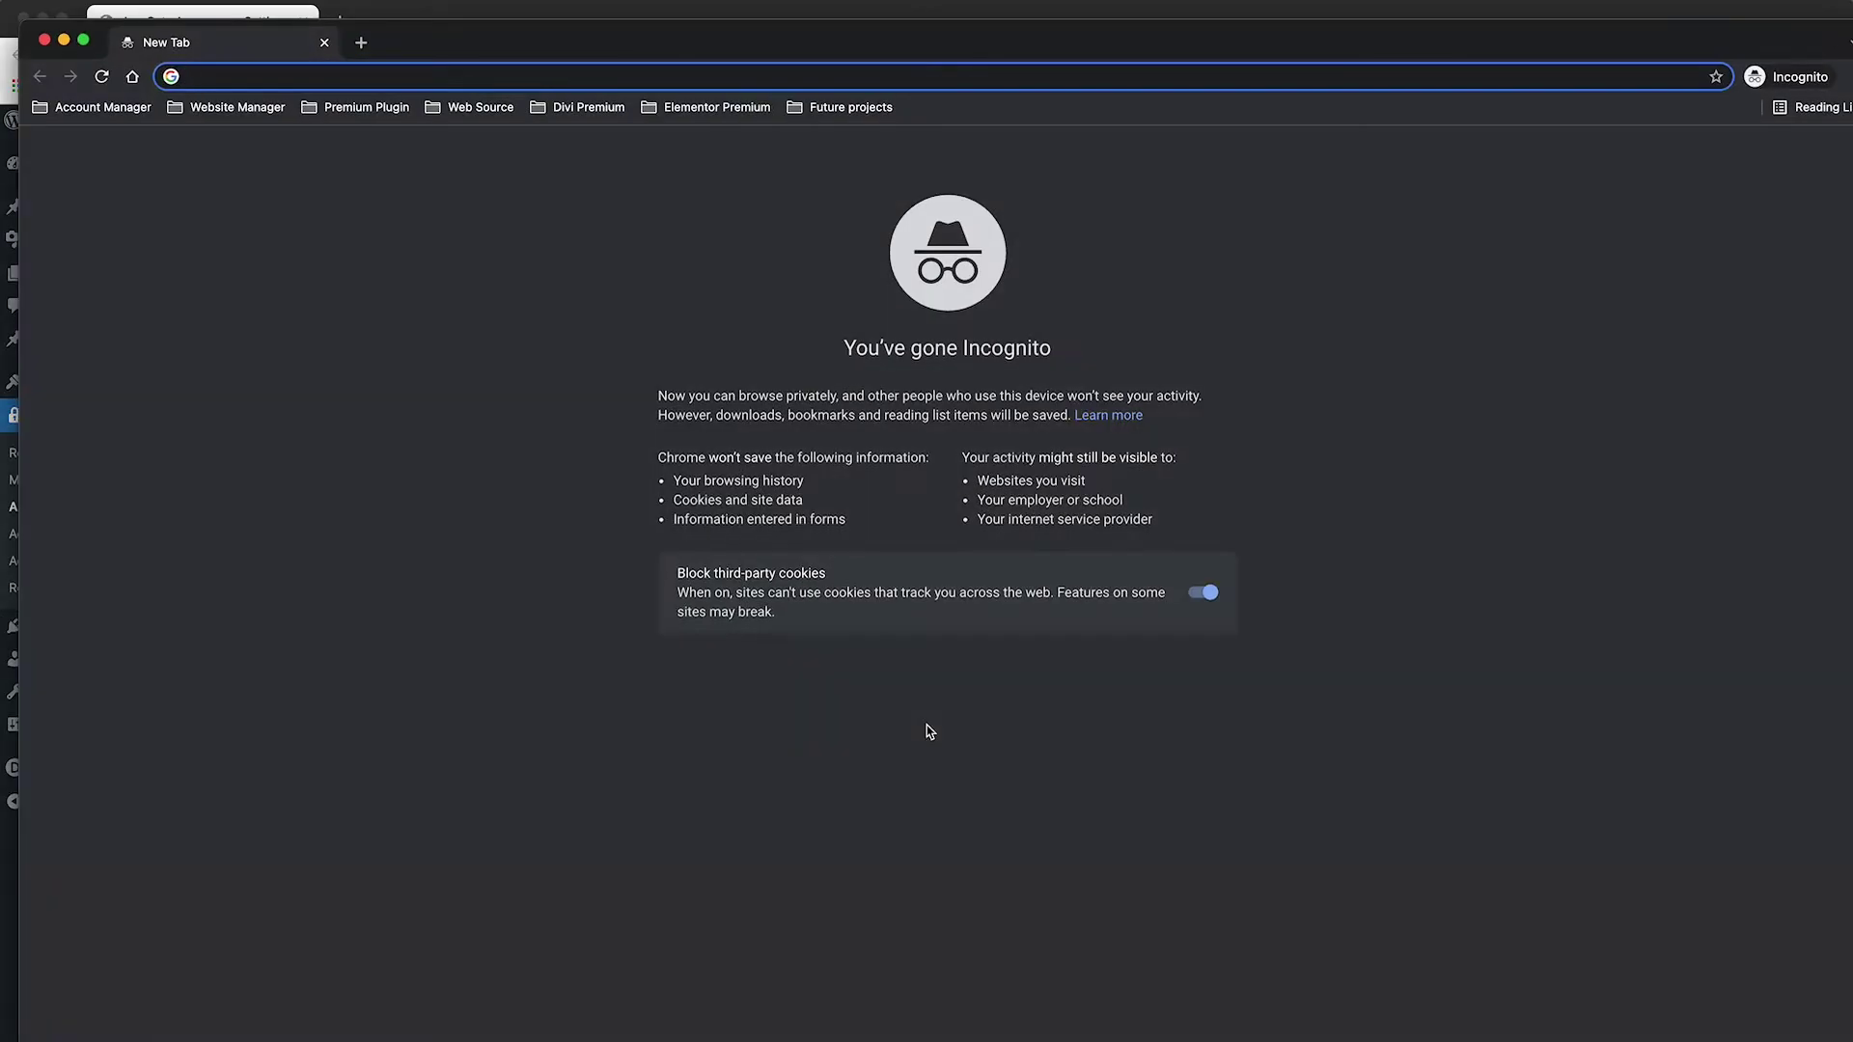
text(div)
key(Return)
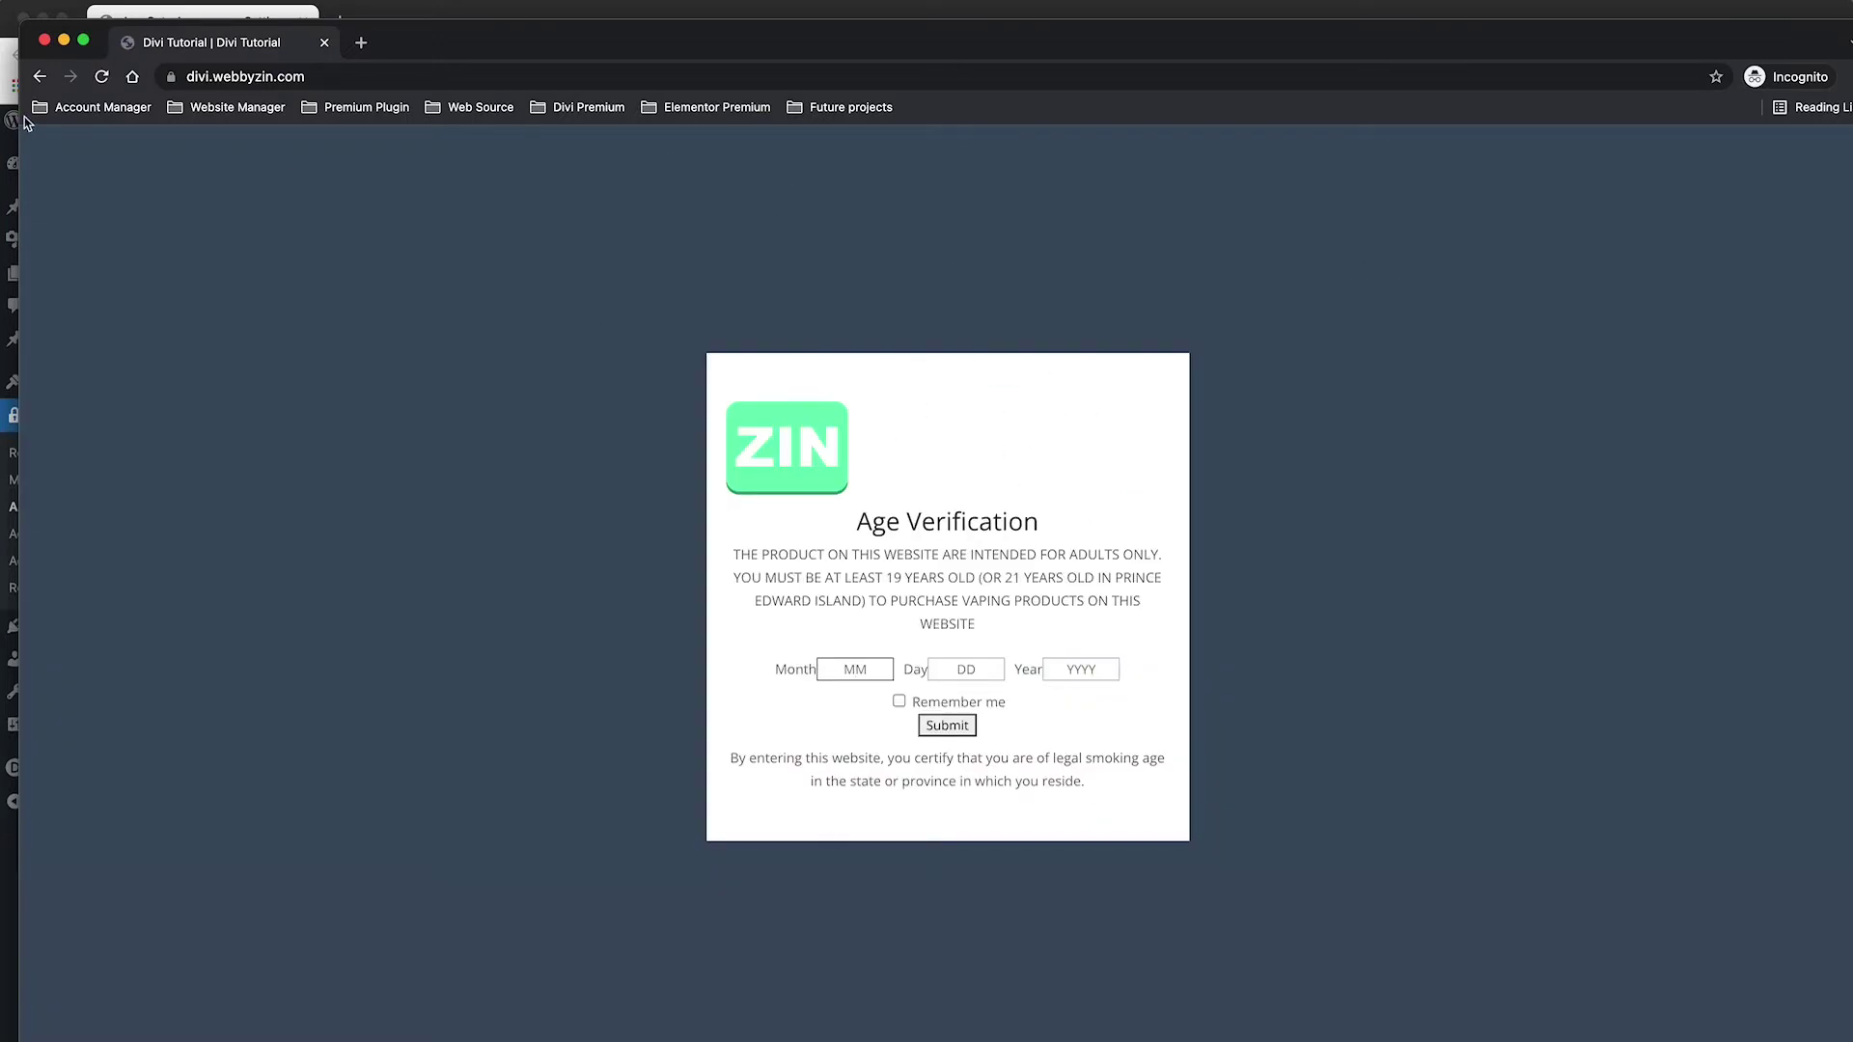
click(3, 72)
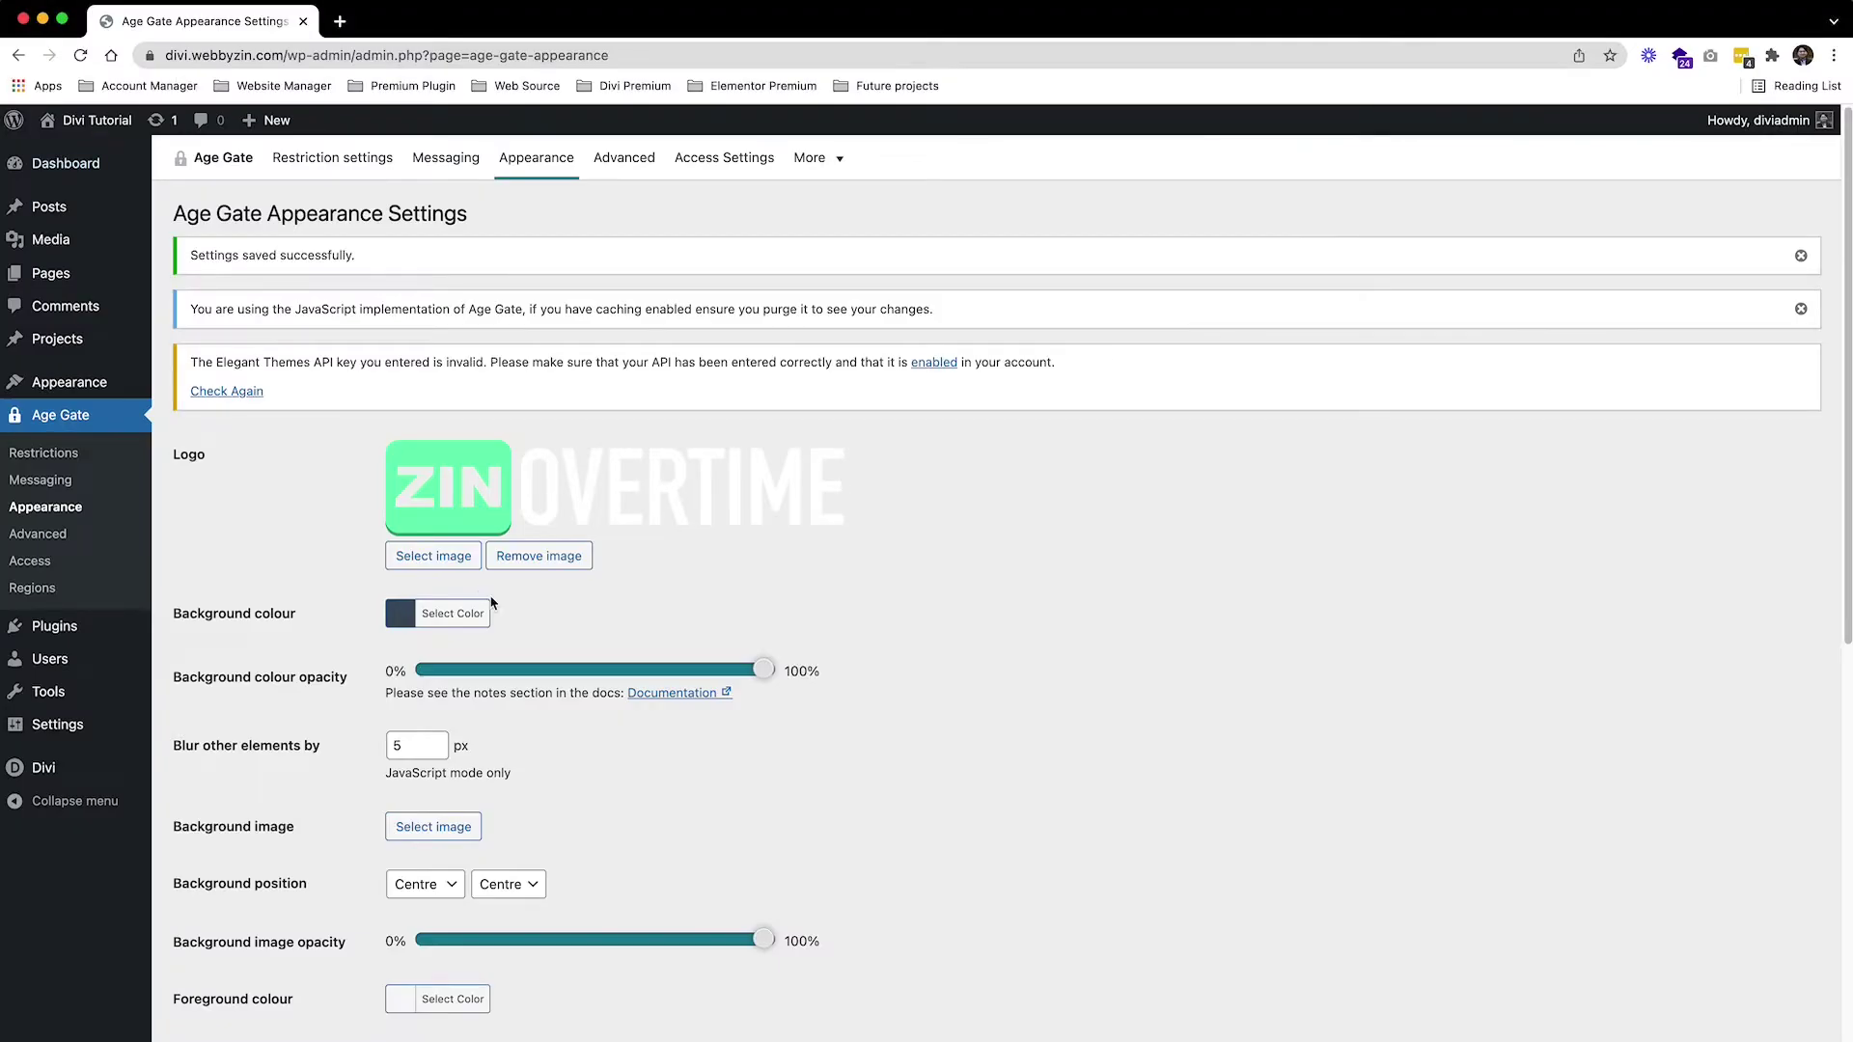
Set the age gate's foreground colour to #3e4f61 in the appearance settings.
scroll(463, 613, down, 5)
click(398, 594)
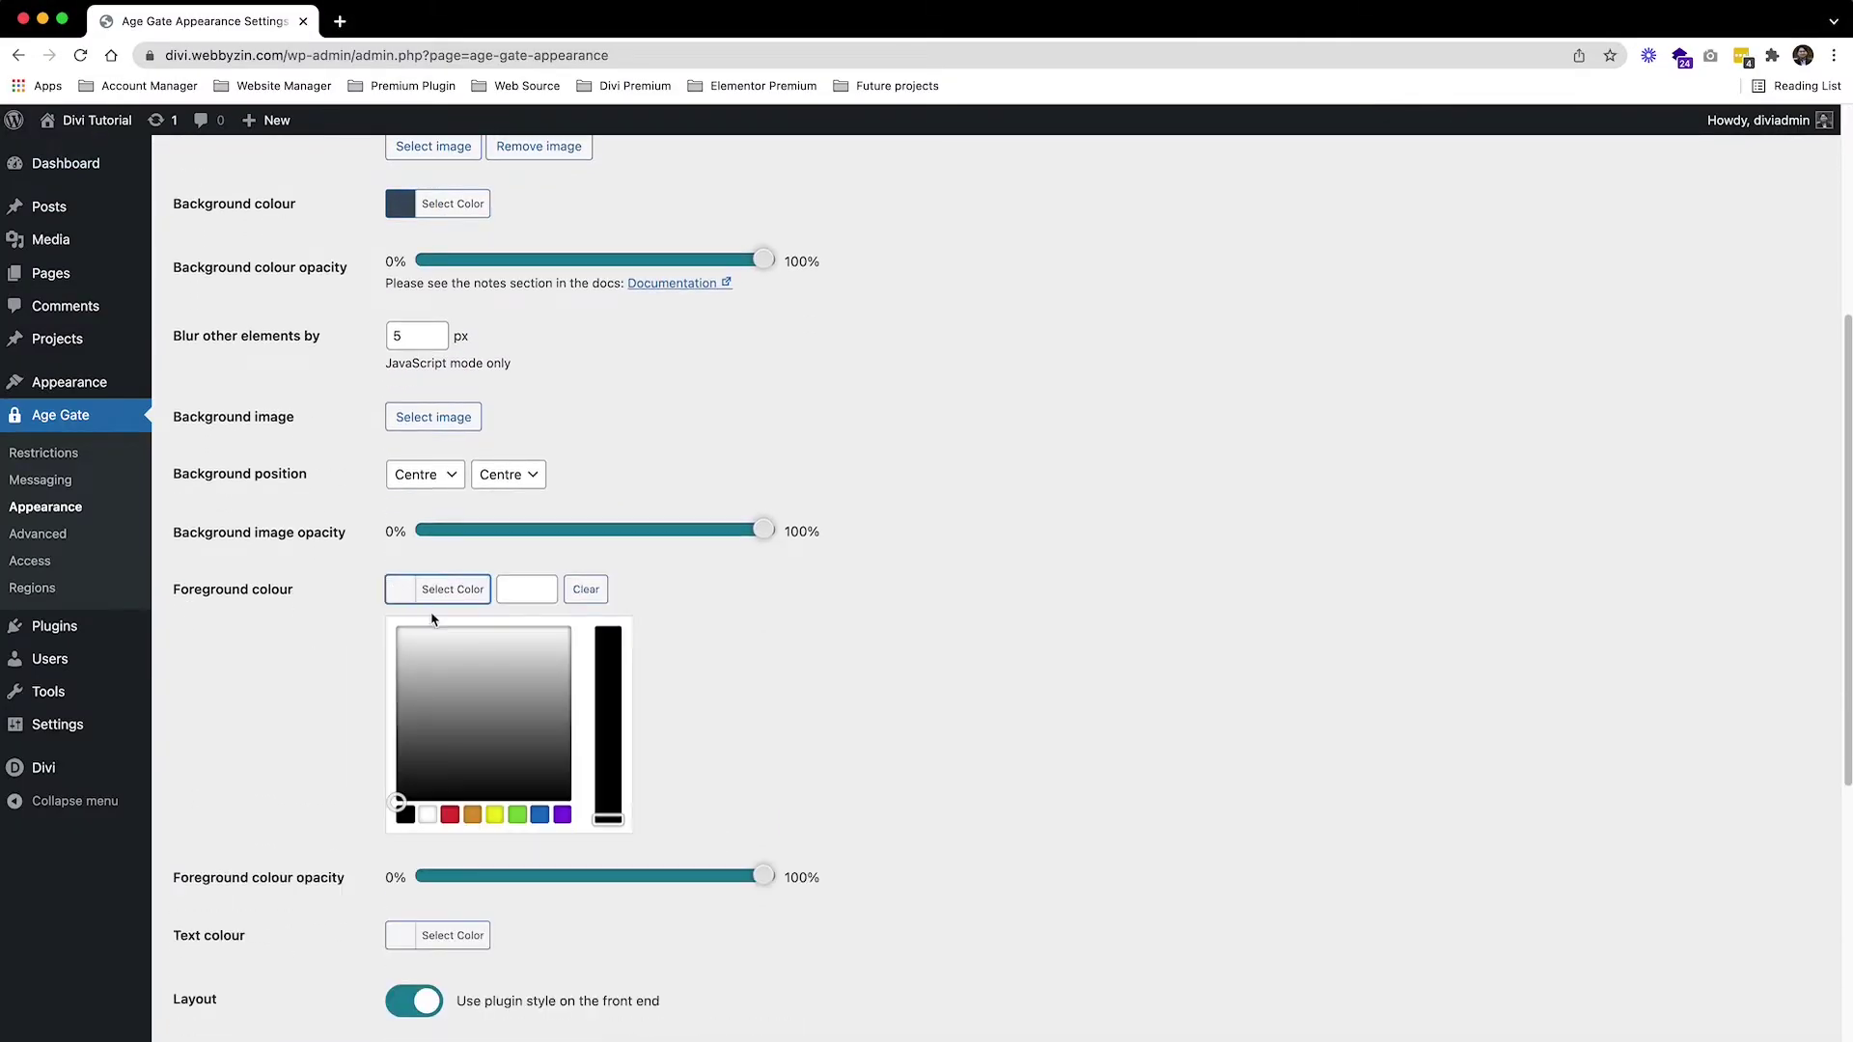
click(502, 590)
text(#3e4f61)
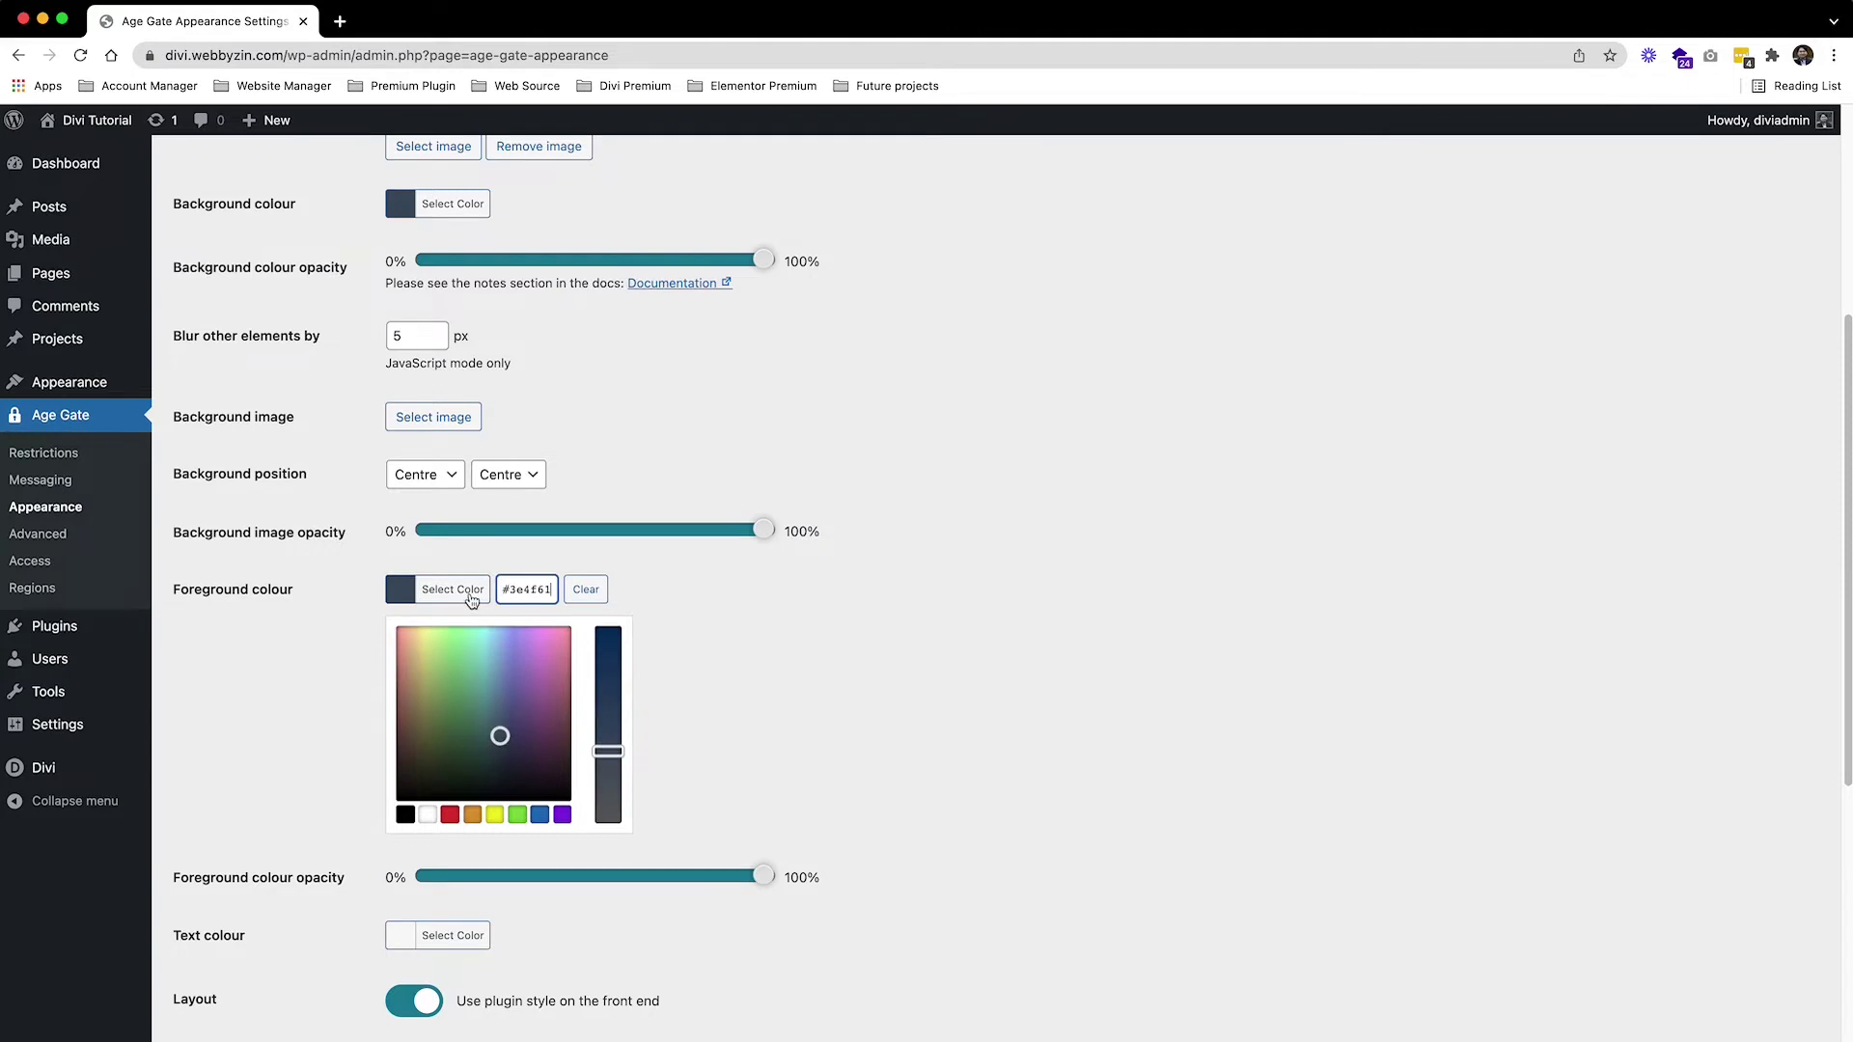
click(471, 601)
Set the age gate's text colour to white and save the appearance settings.
scroll(453, 588, down, 3)
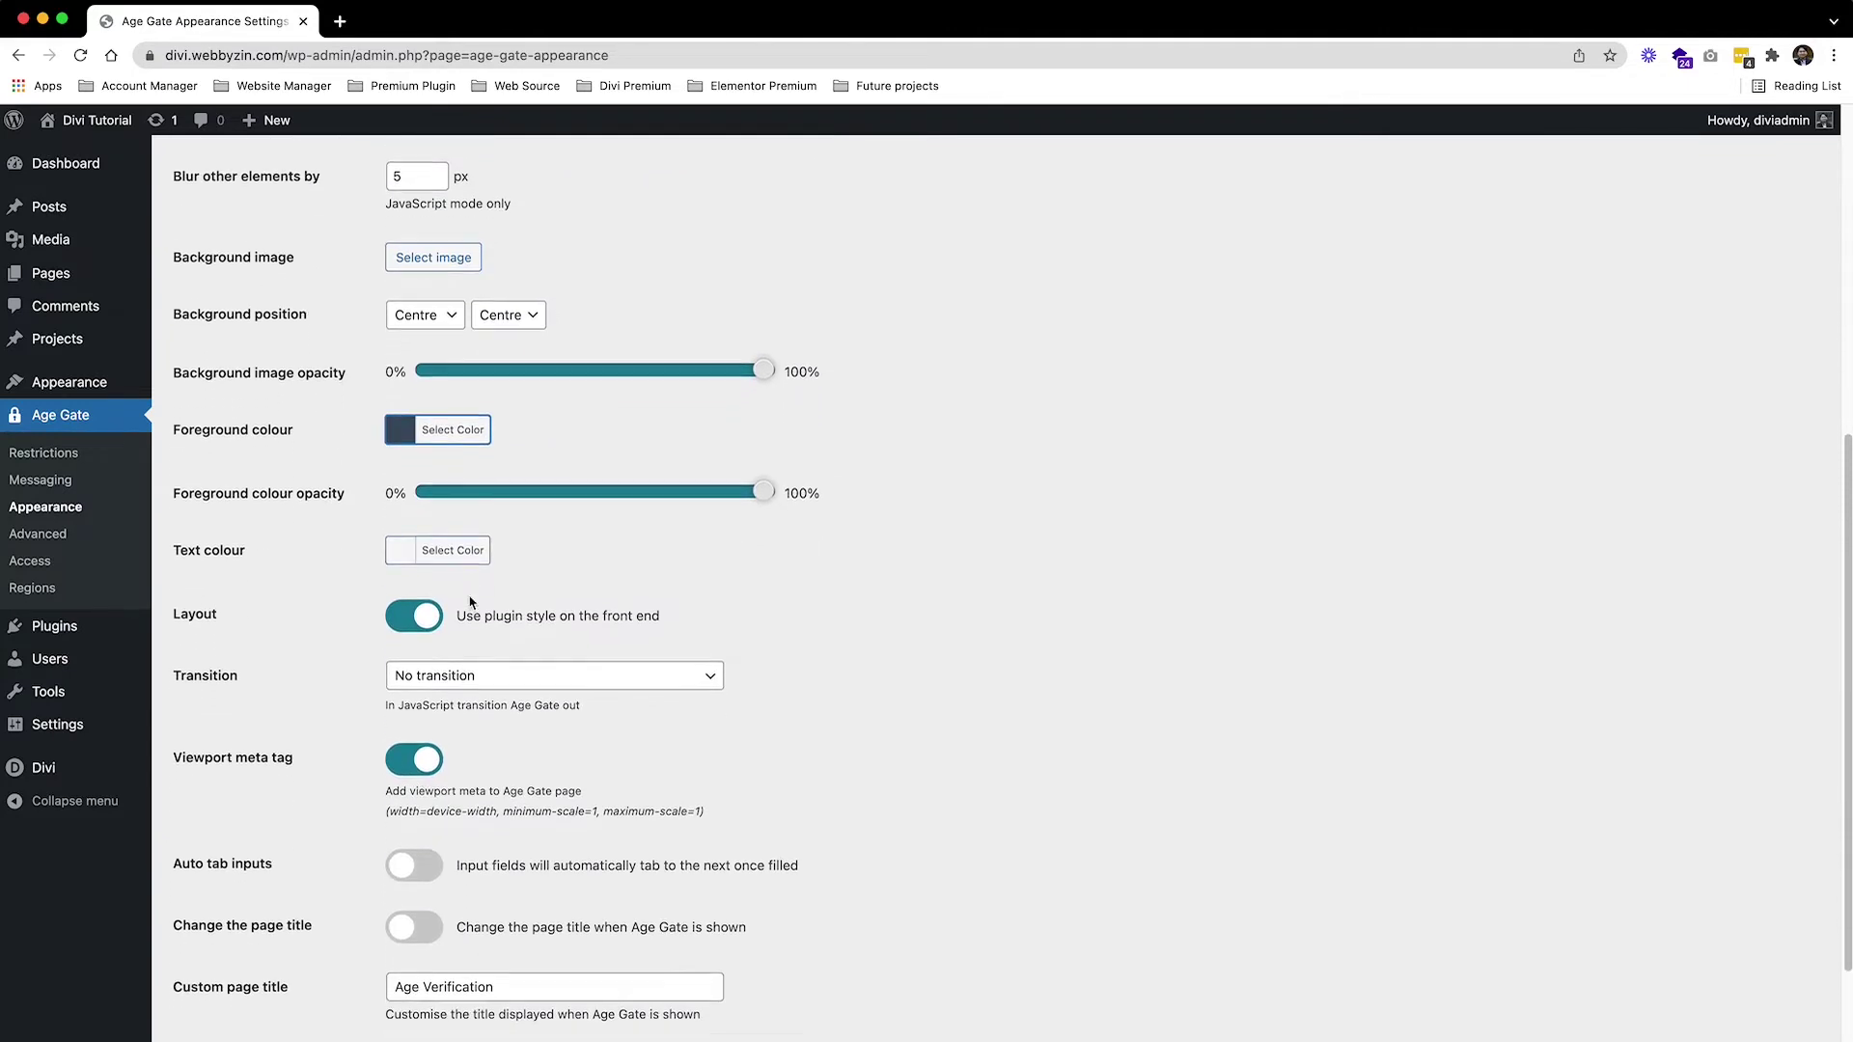
click(405, 550)
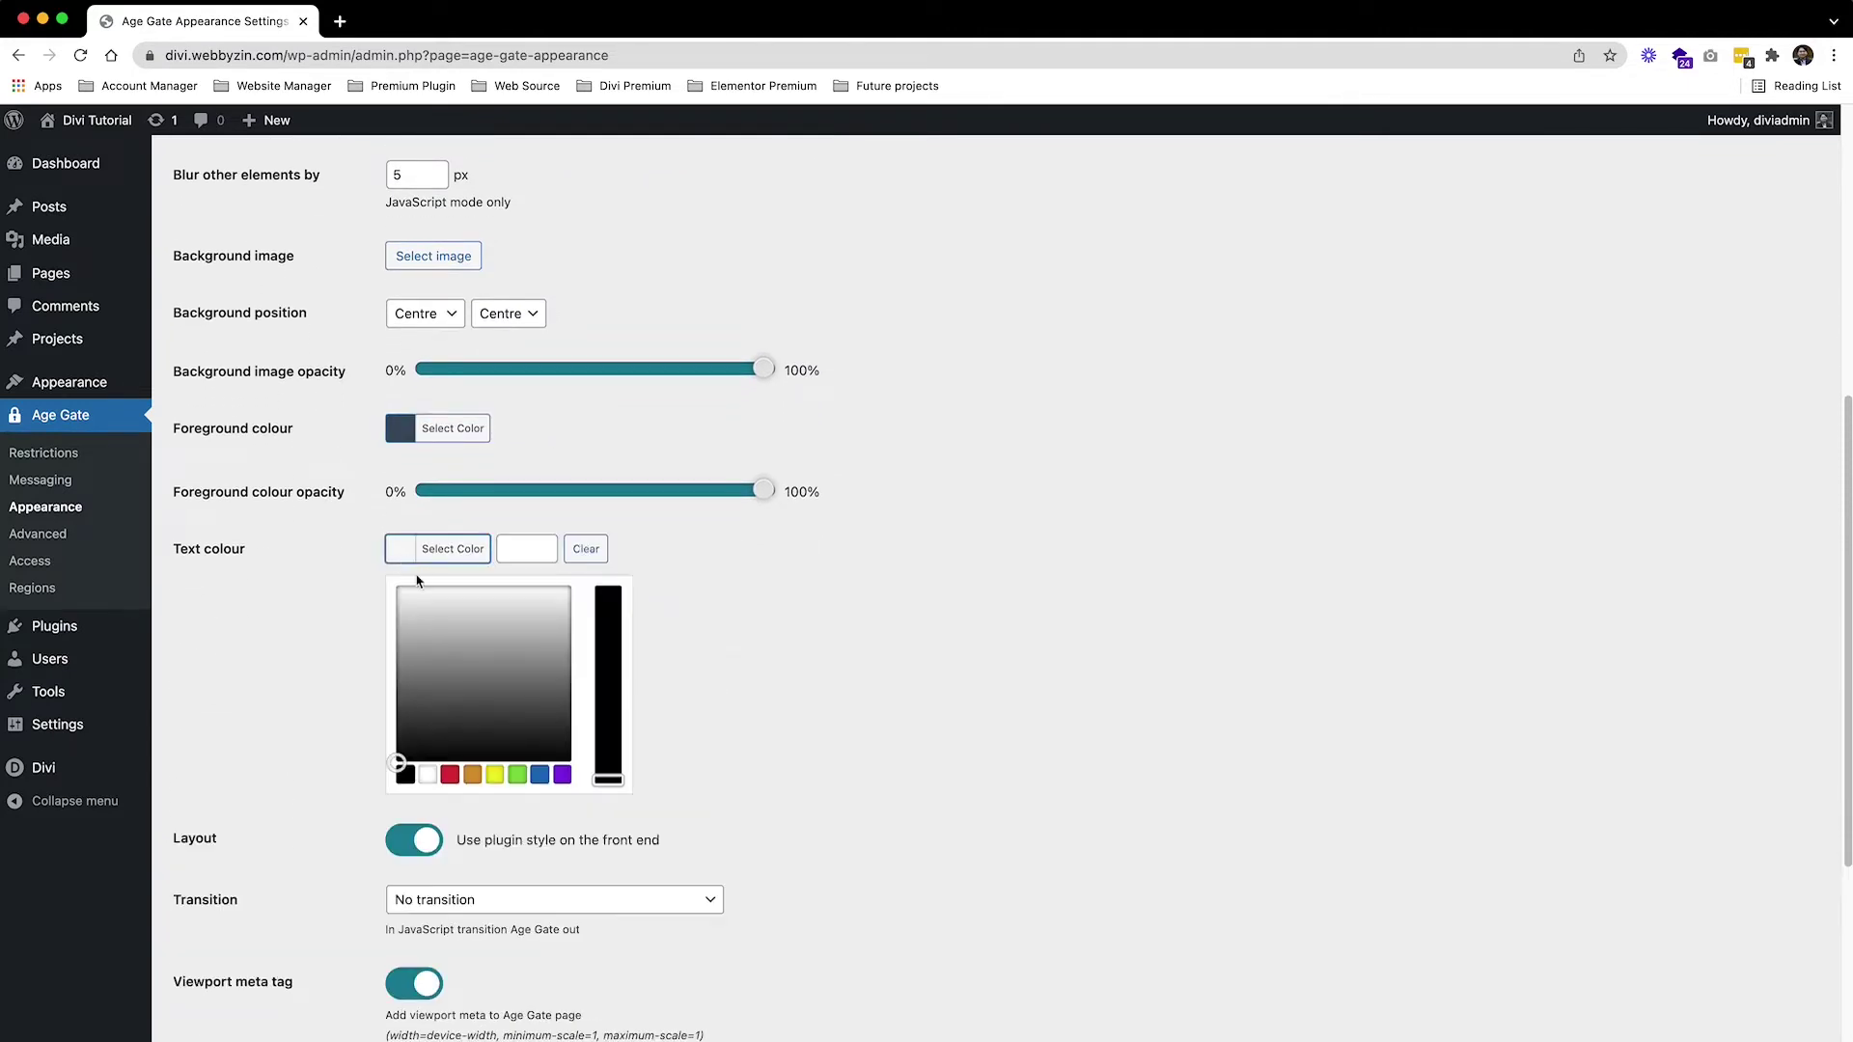
click(380, 577)
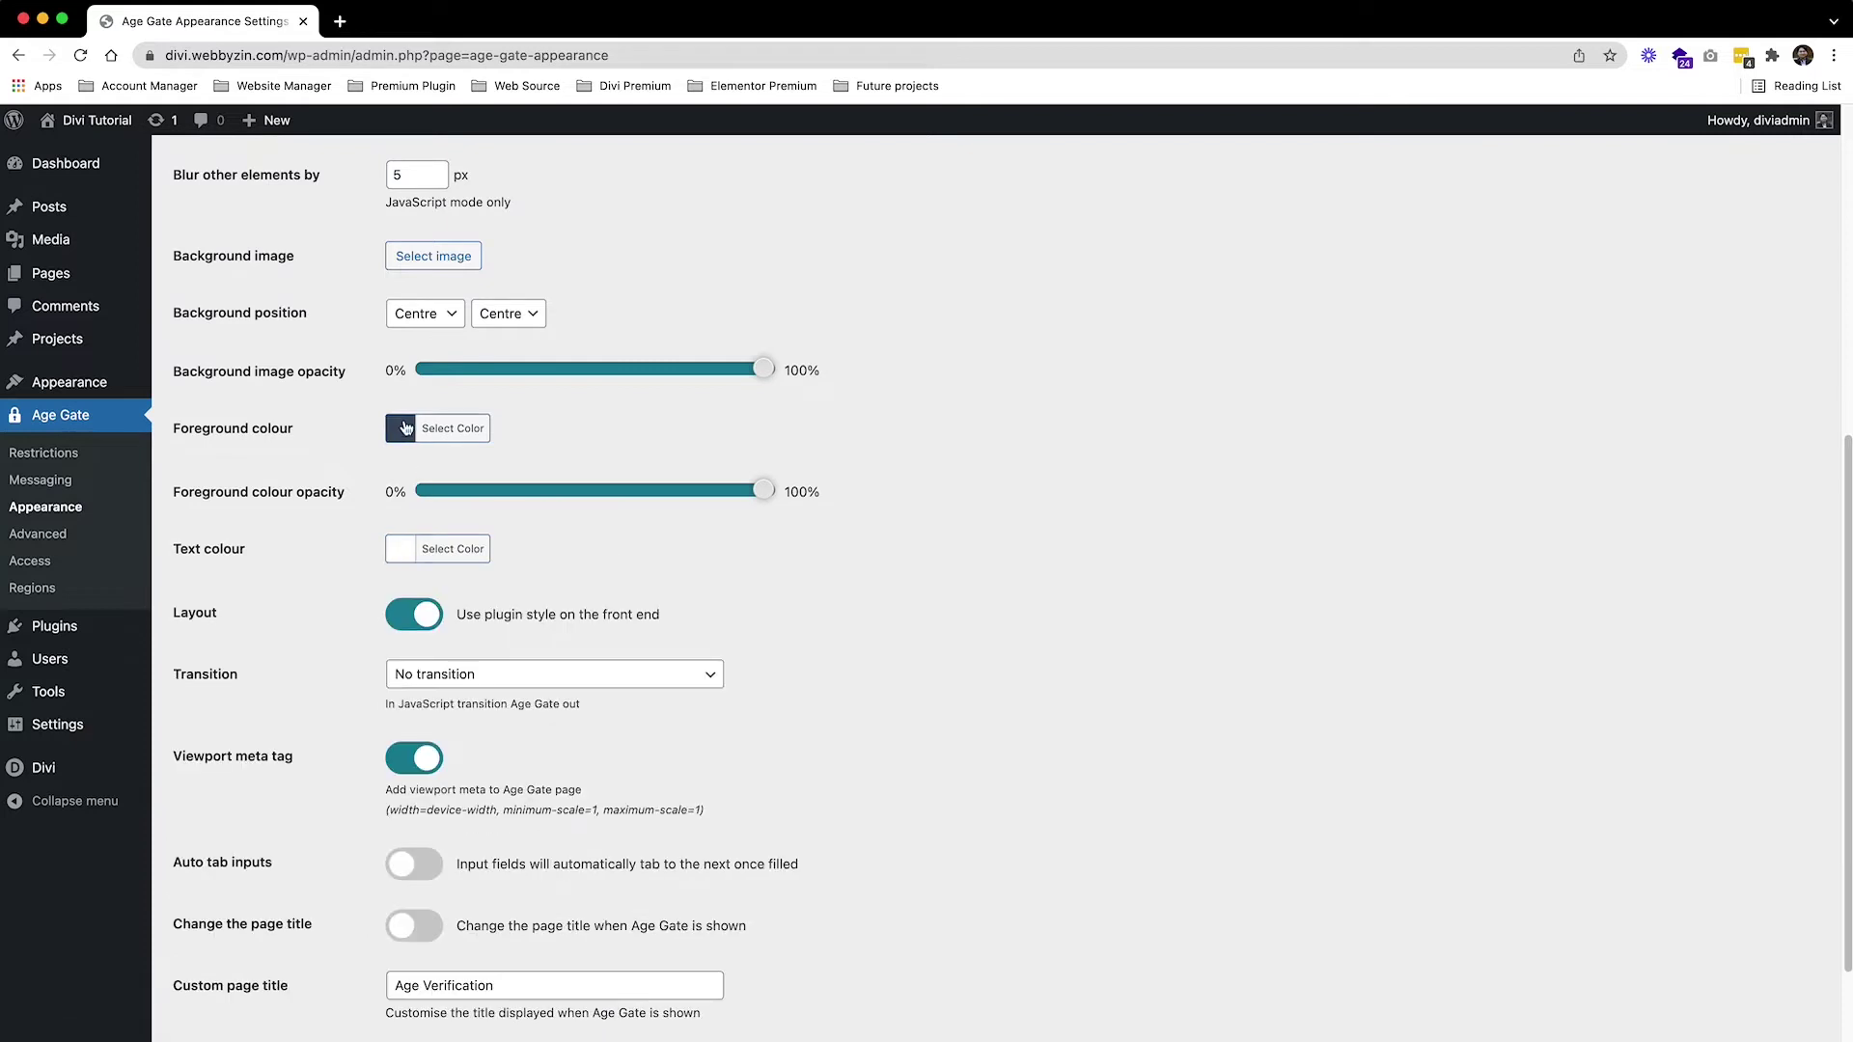
scroll(319, 611, down, 3)
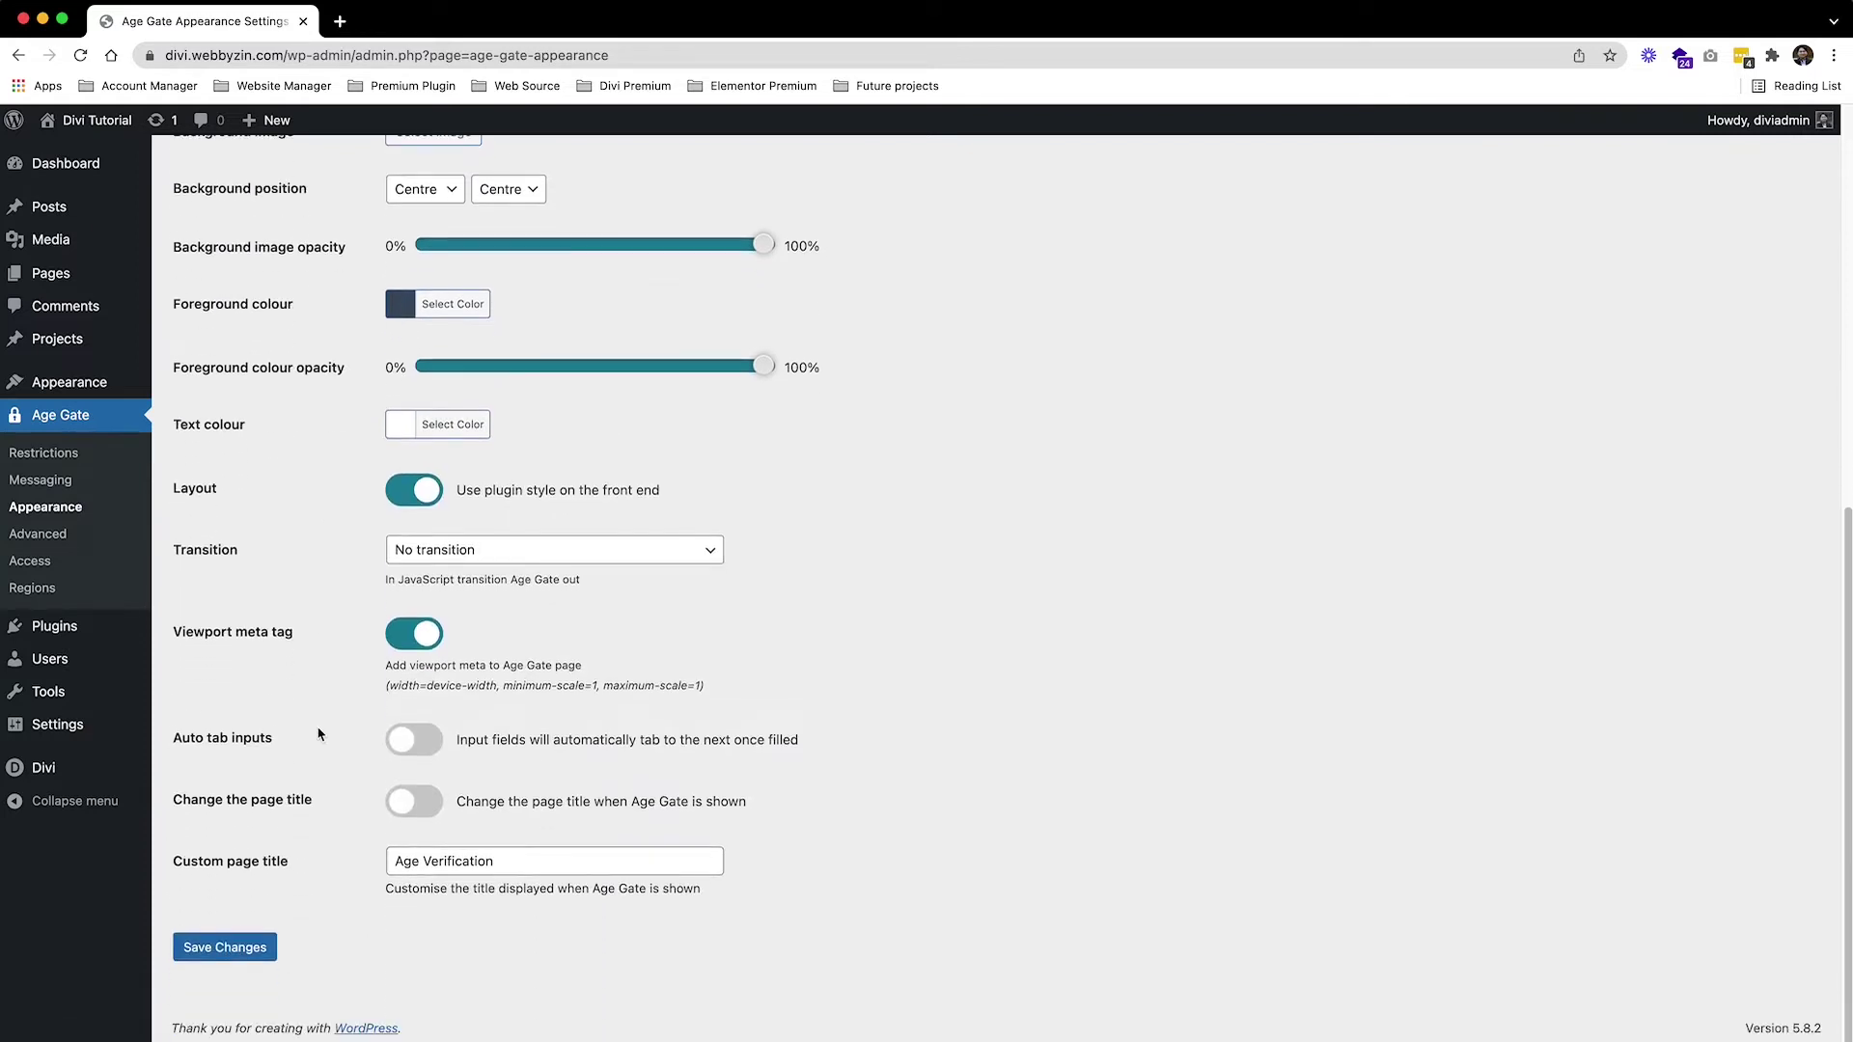
click(235, 951)
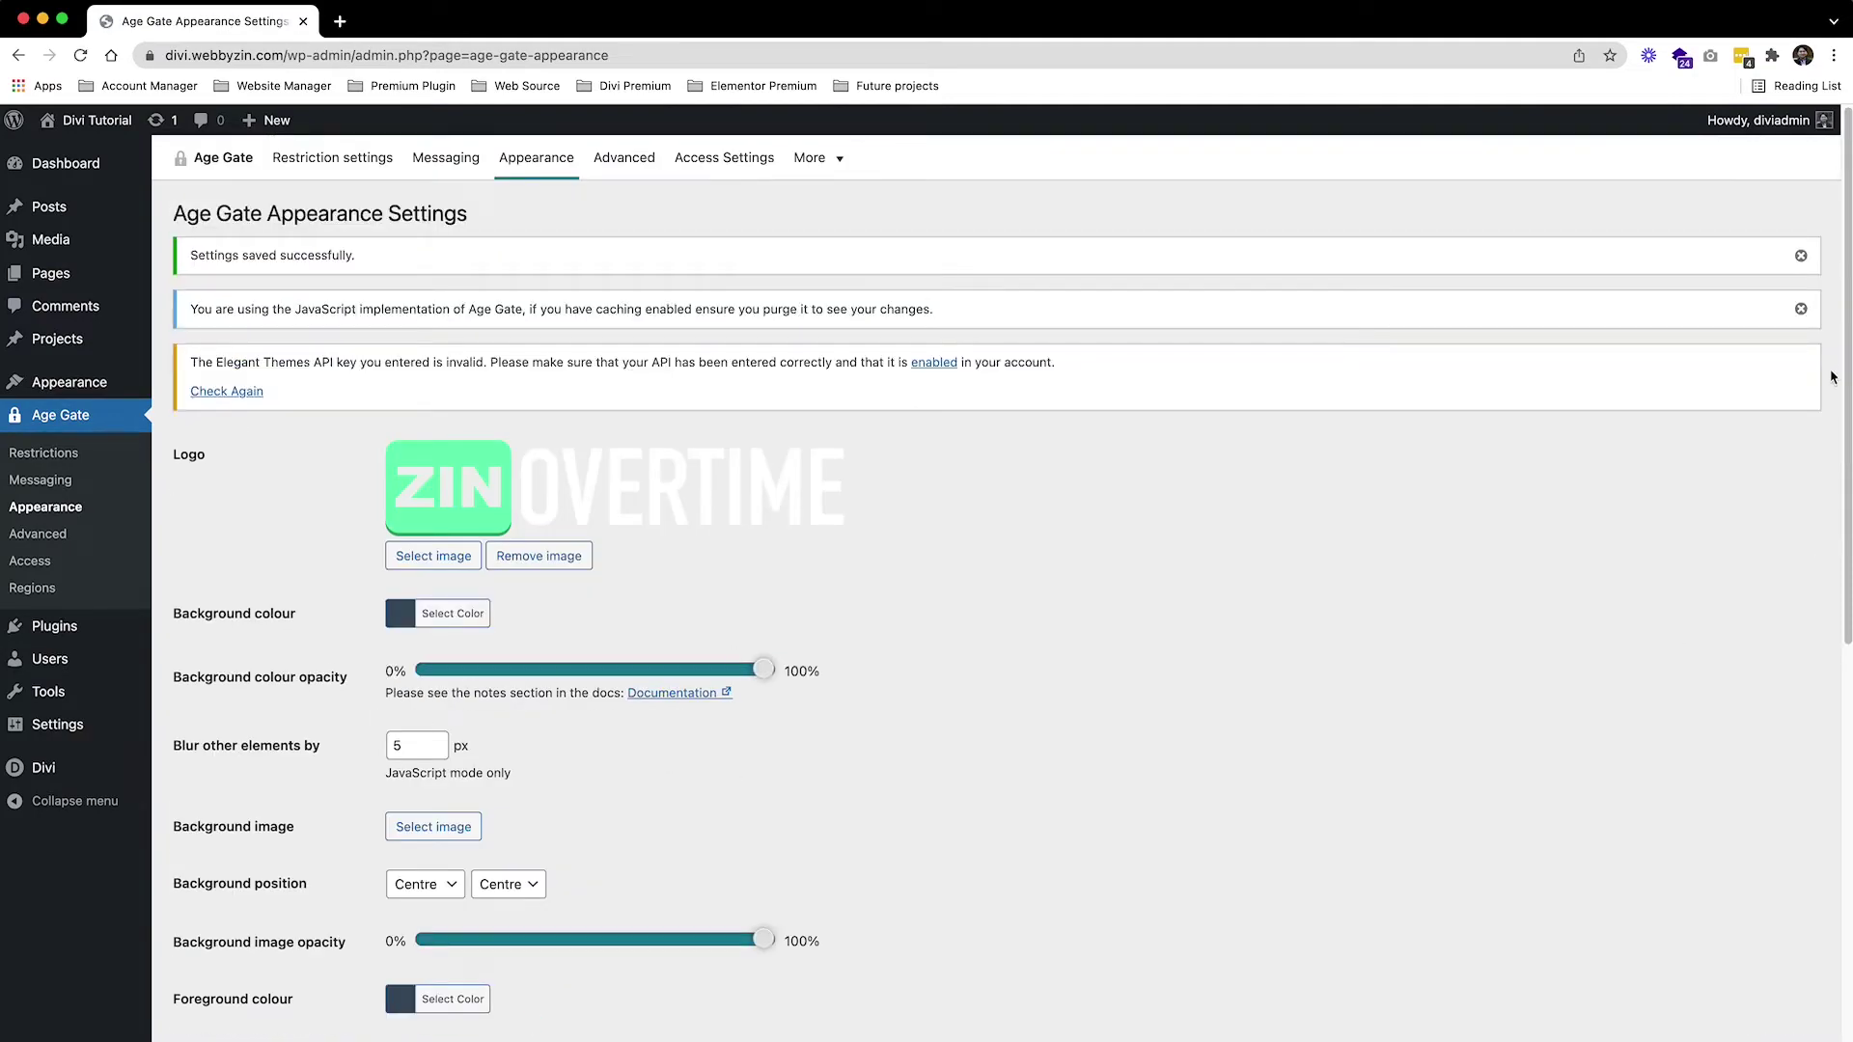
Reload the site in the incognito window and check the age gate's foreground and text colours.
key(super+grave)
key(super+r)
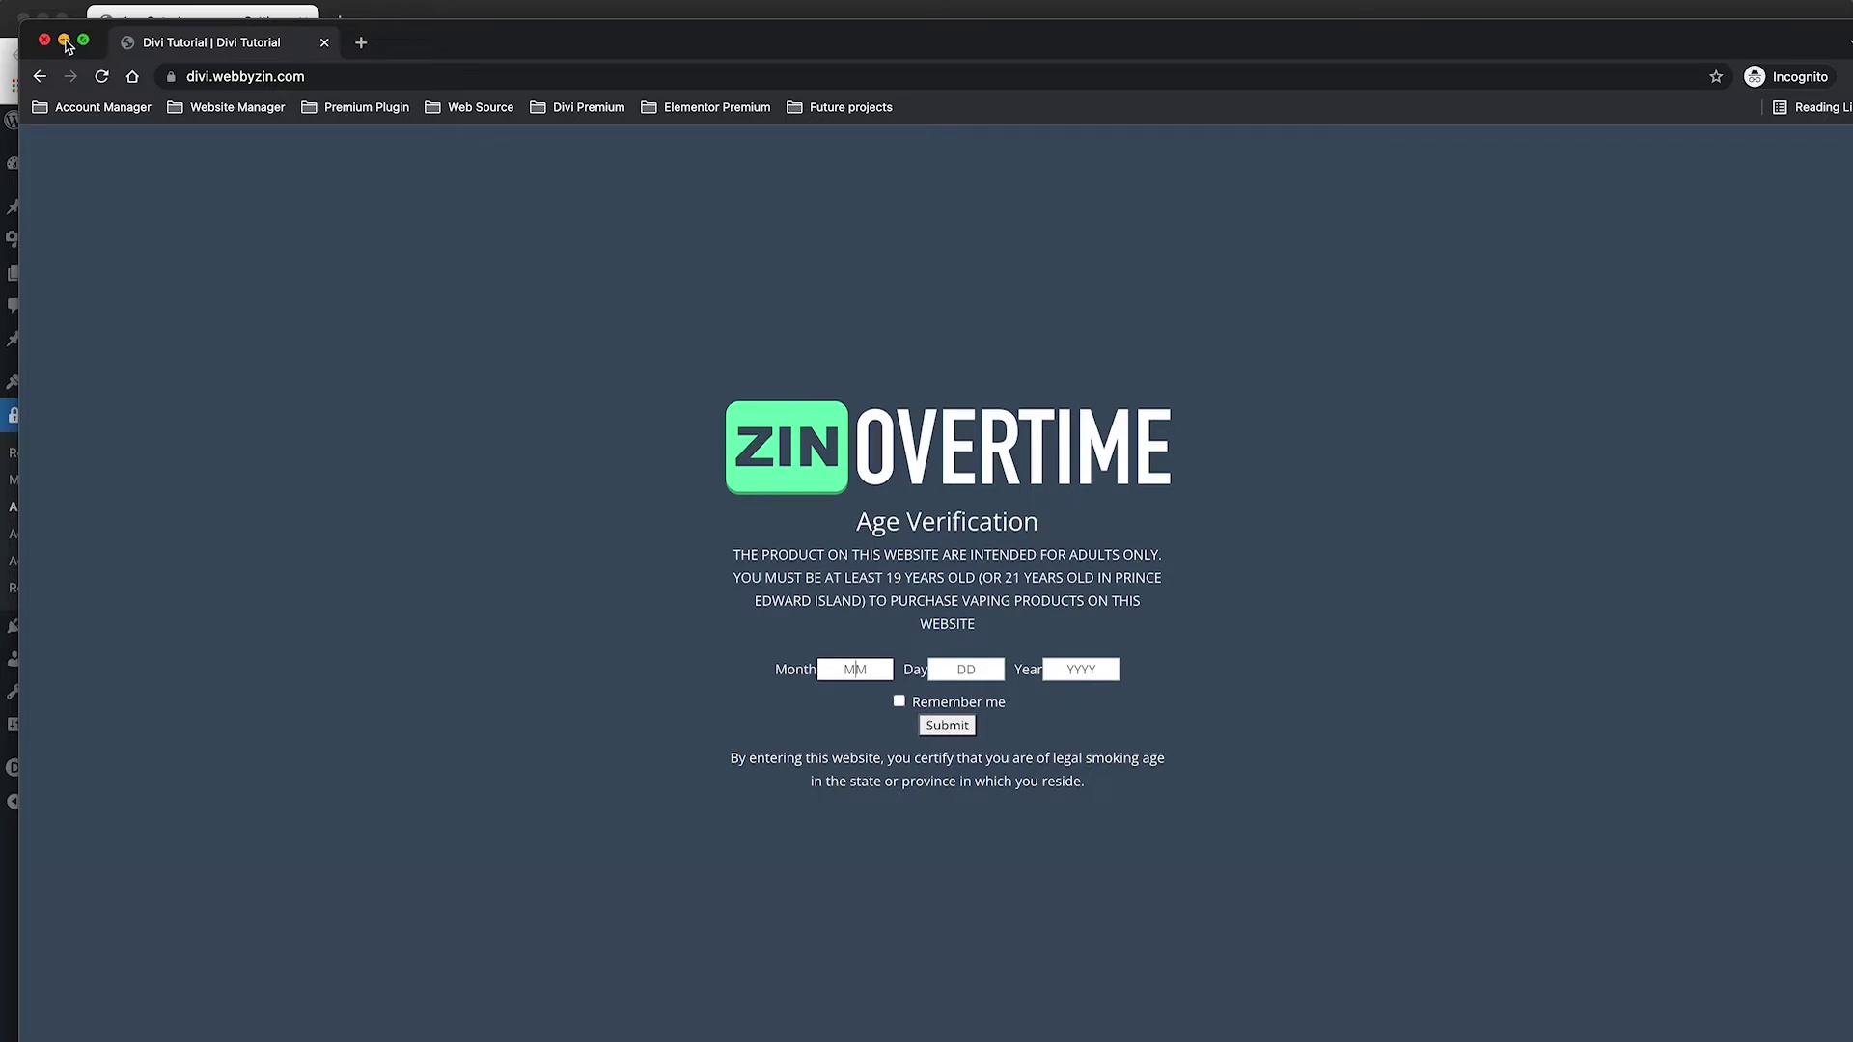
click(461, 15)
Open the Age Gate Regions settings.
scroll(739, 405, down, 3)
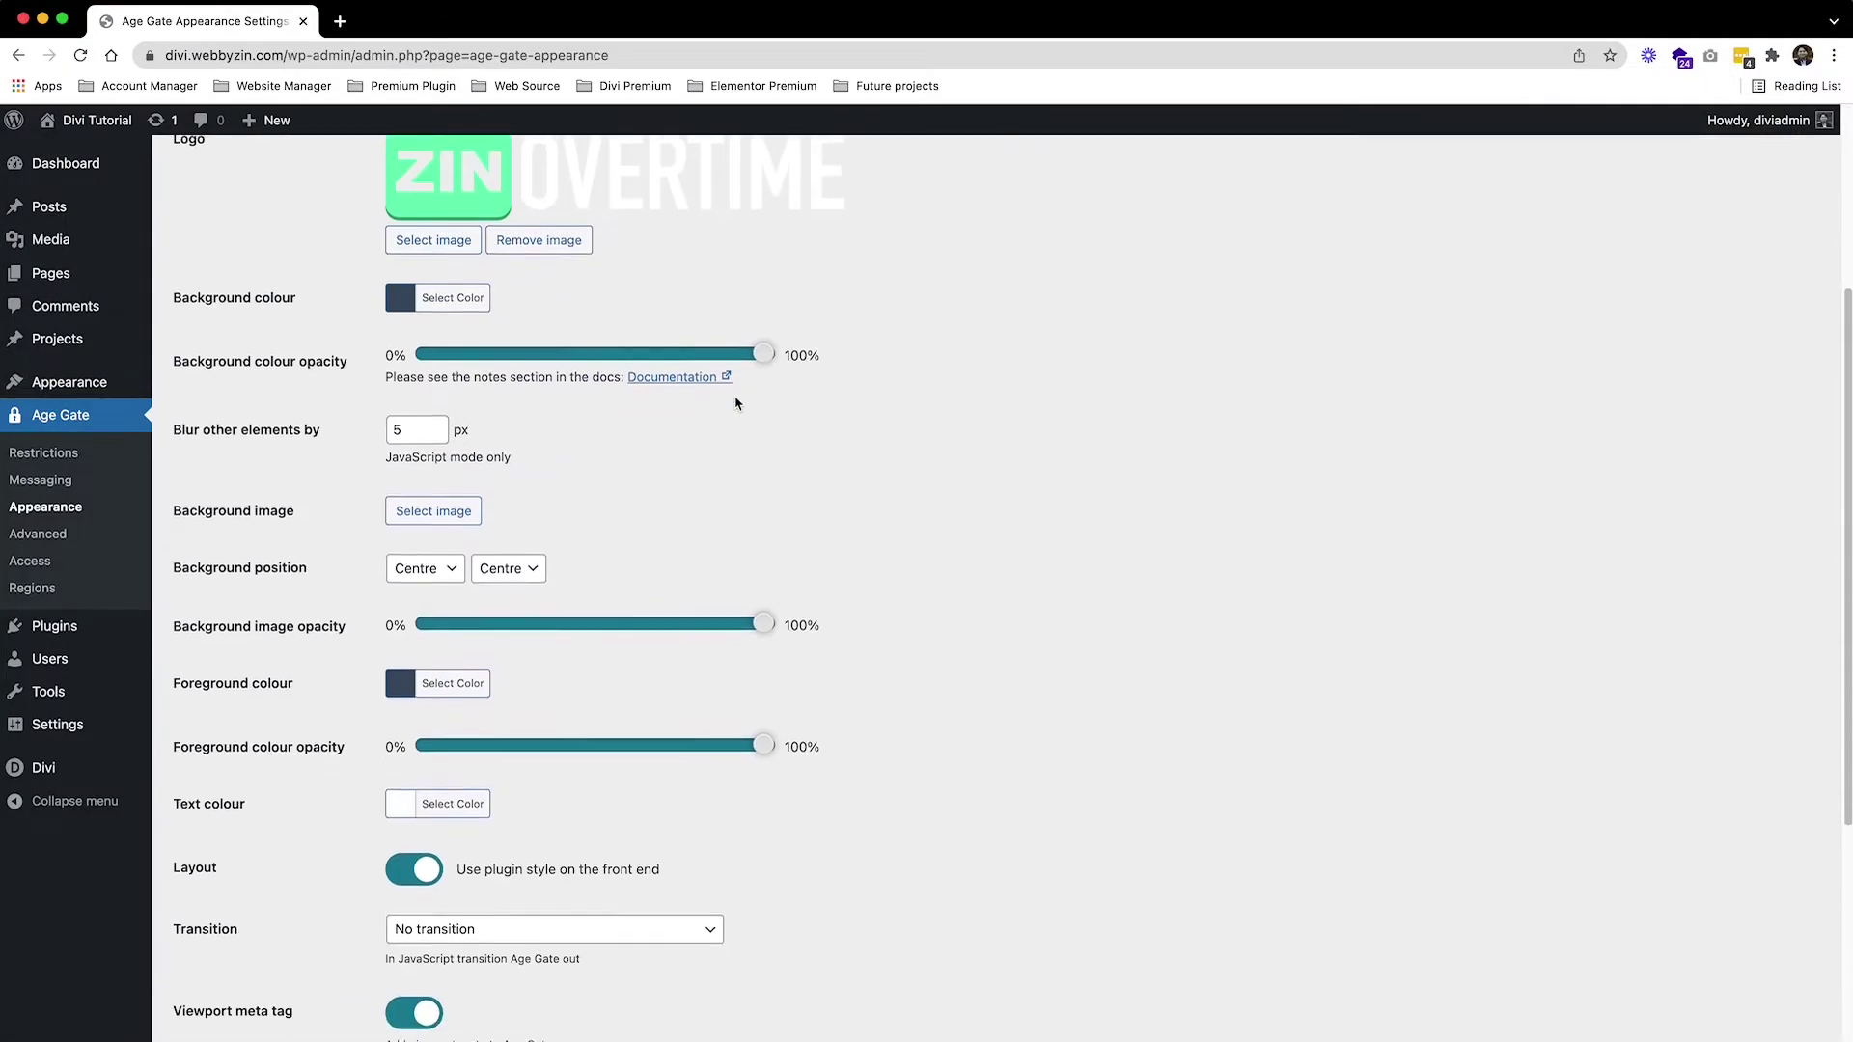
scroll(736, 403, down, 5)
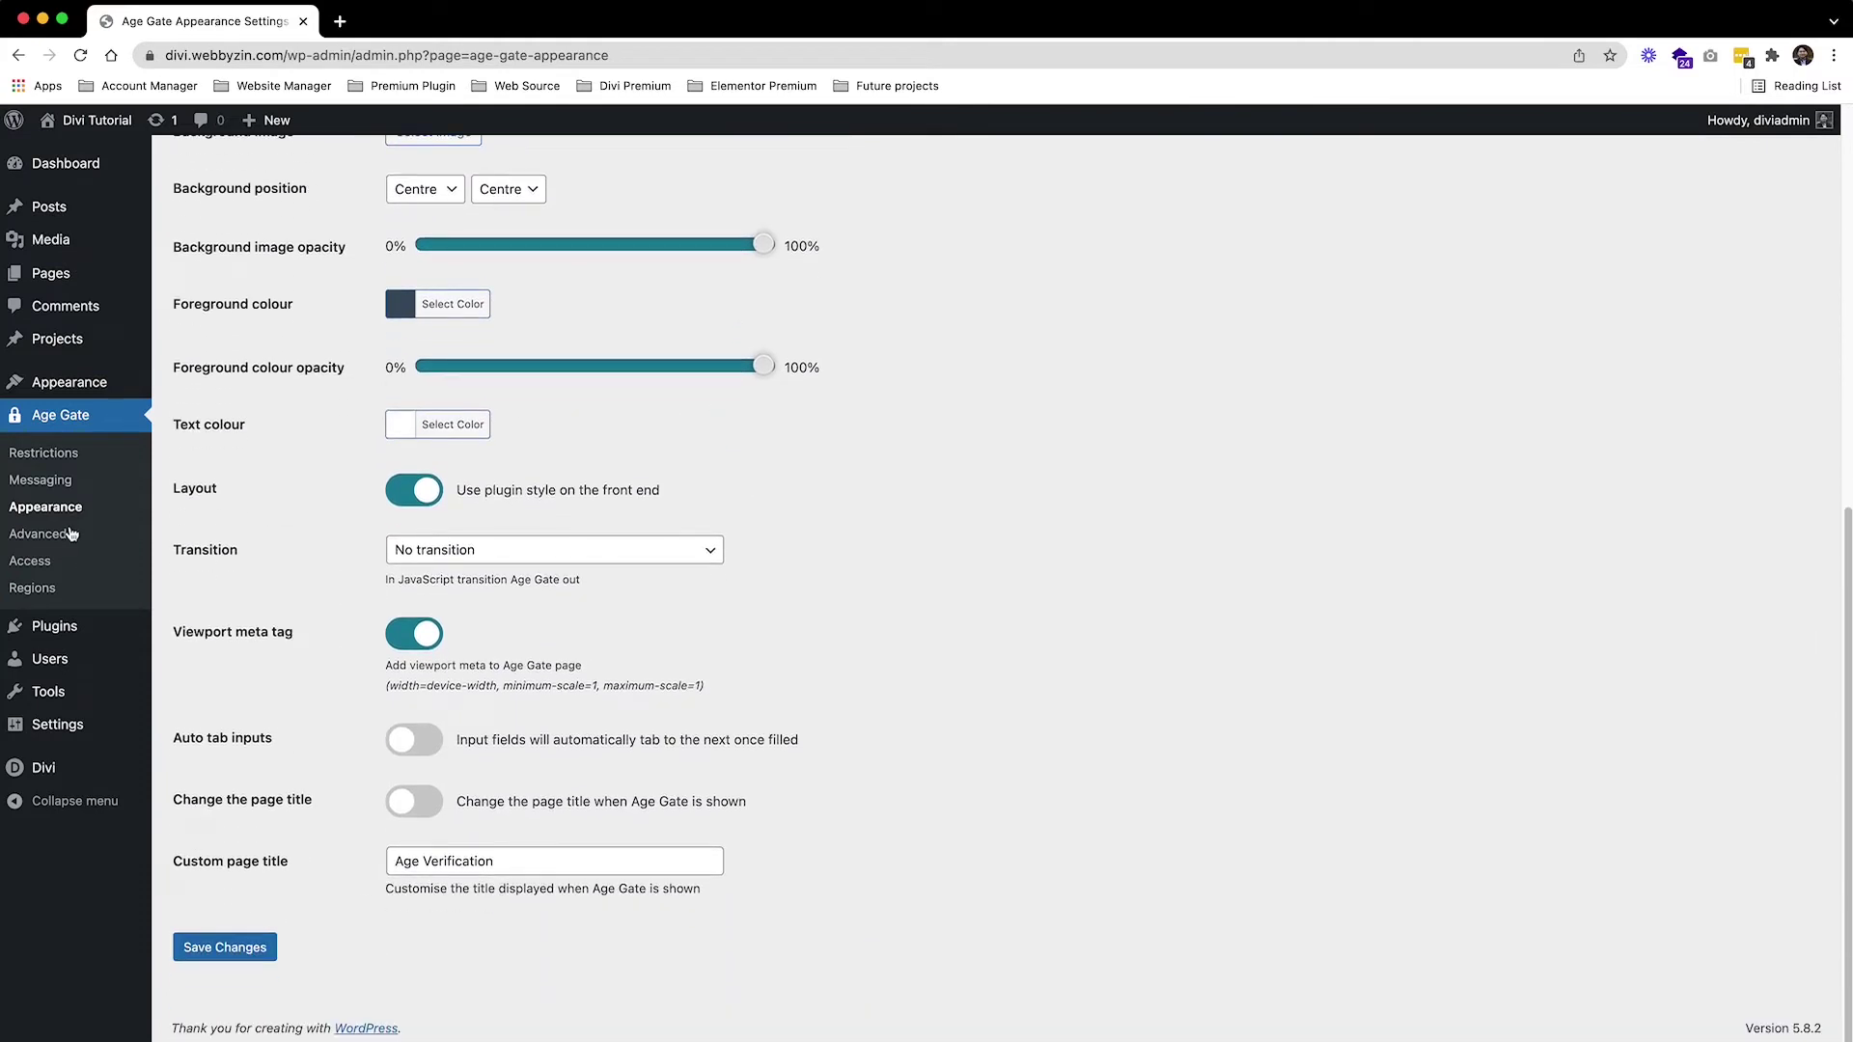
click(33, 593)
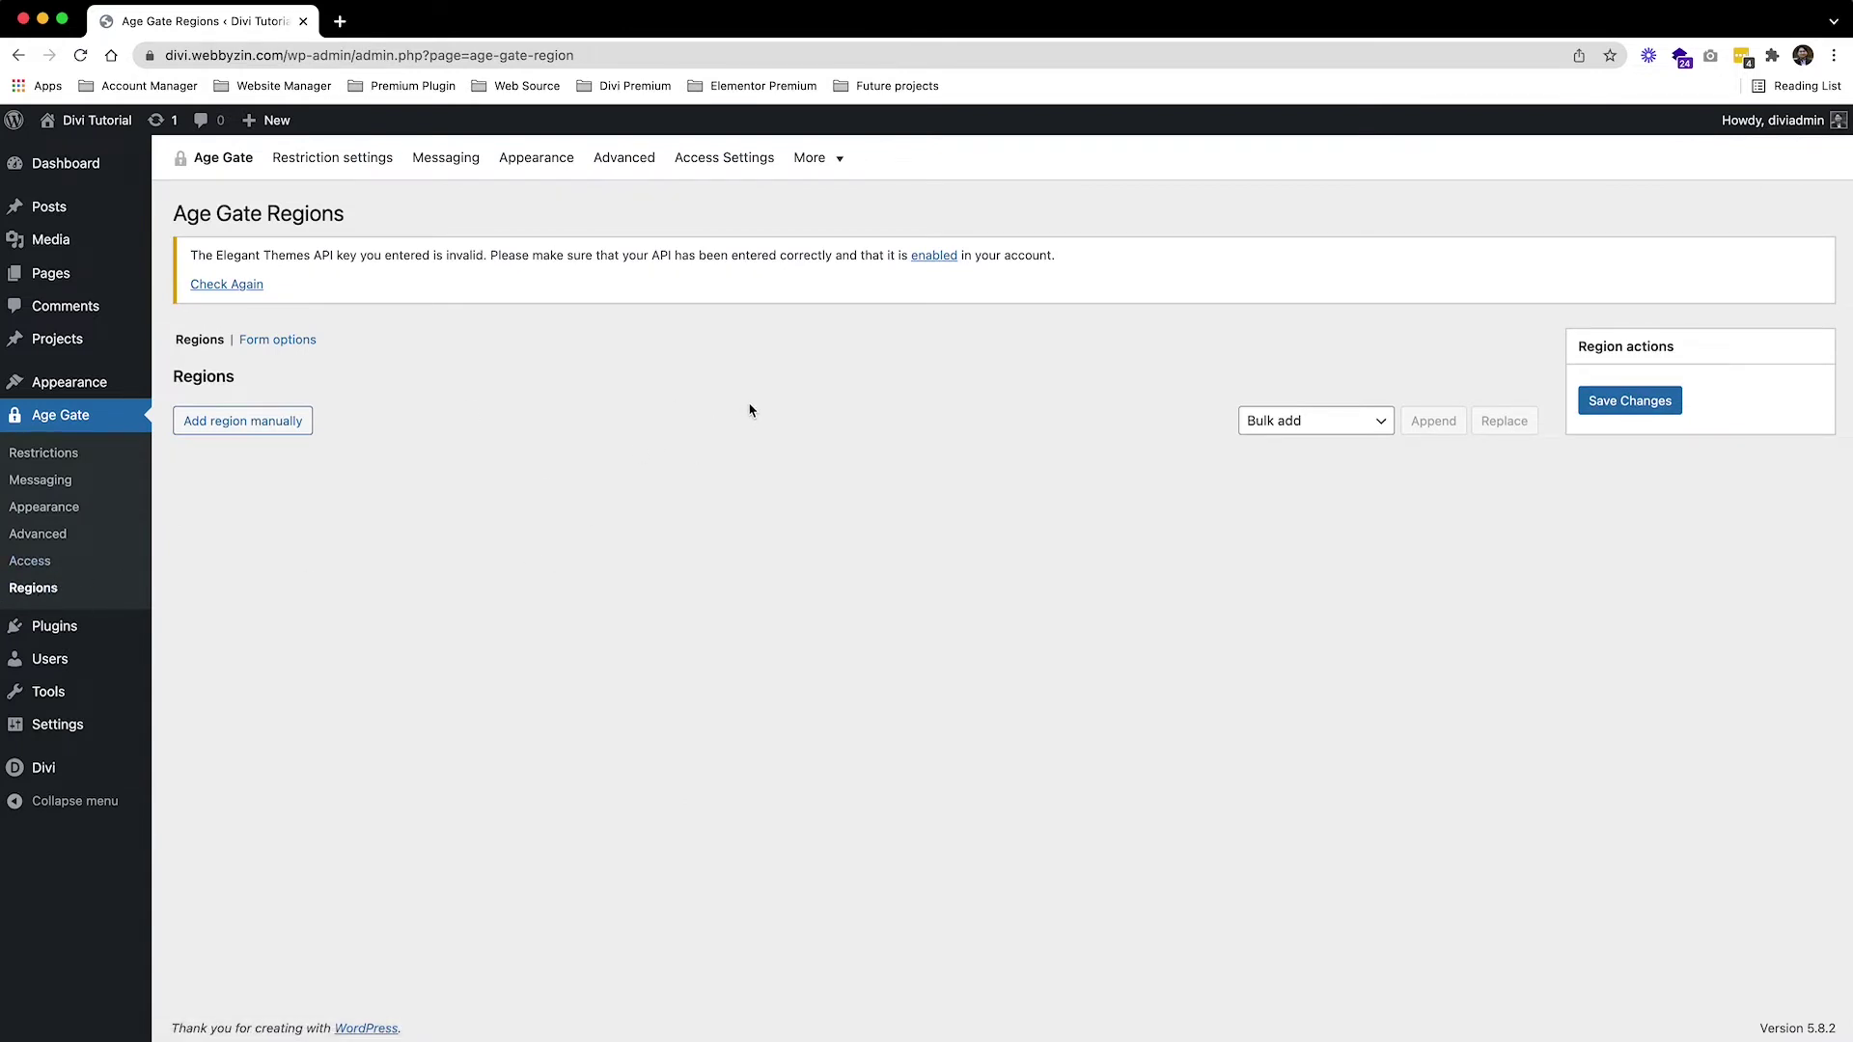
click(274, 429)
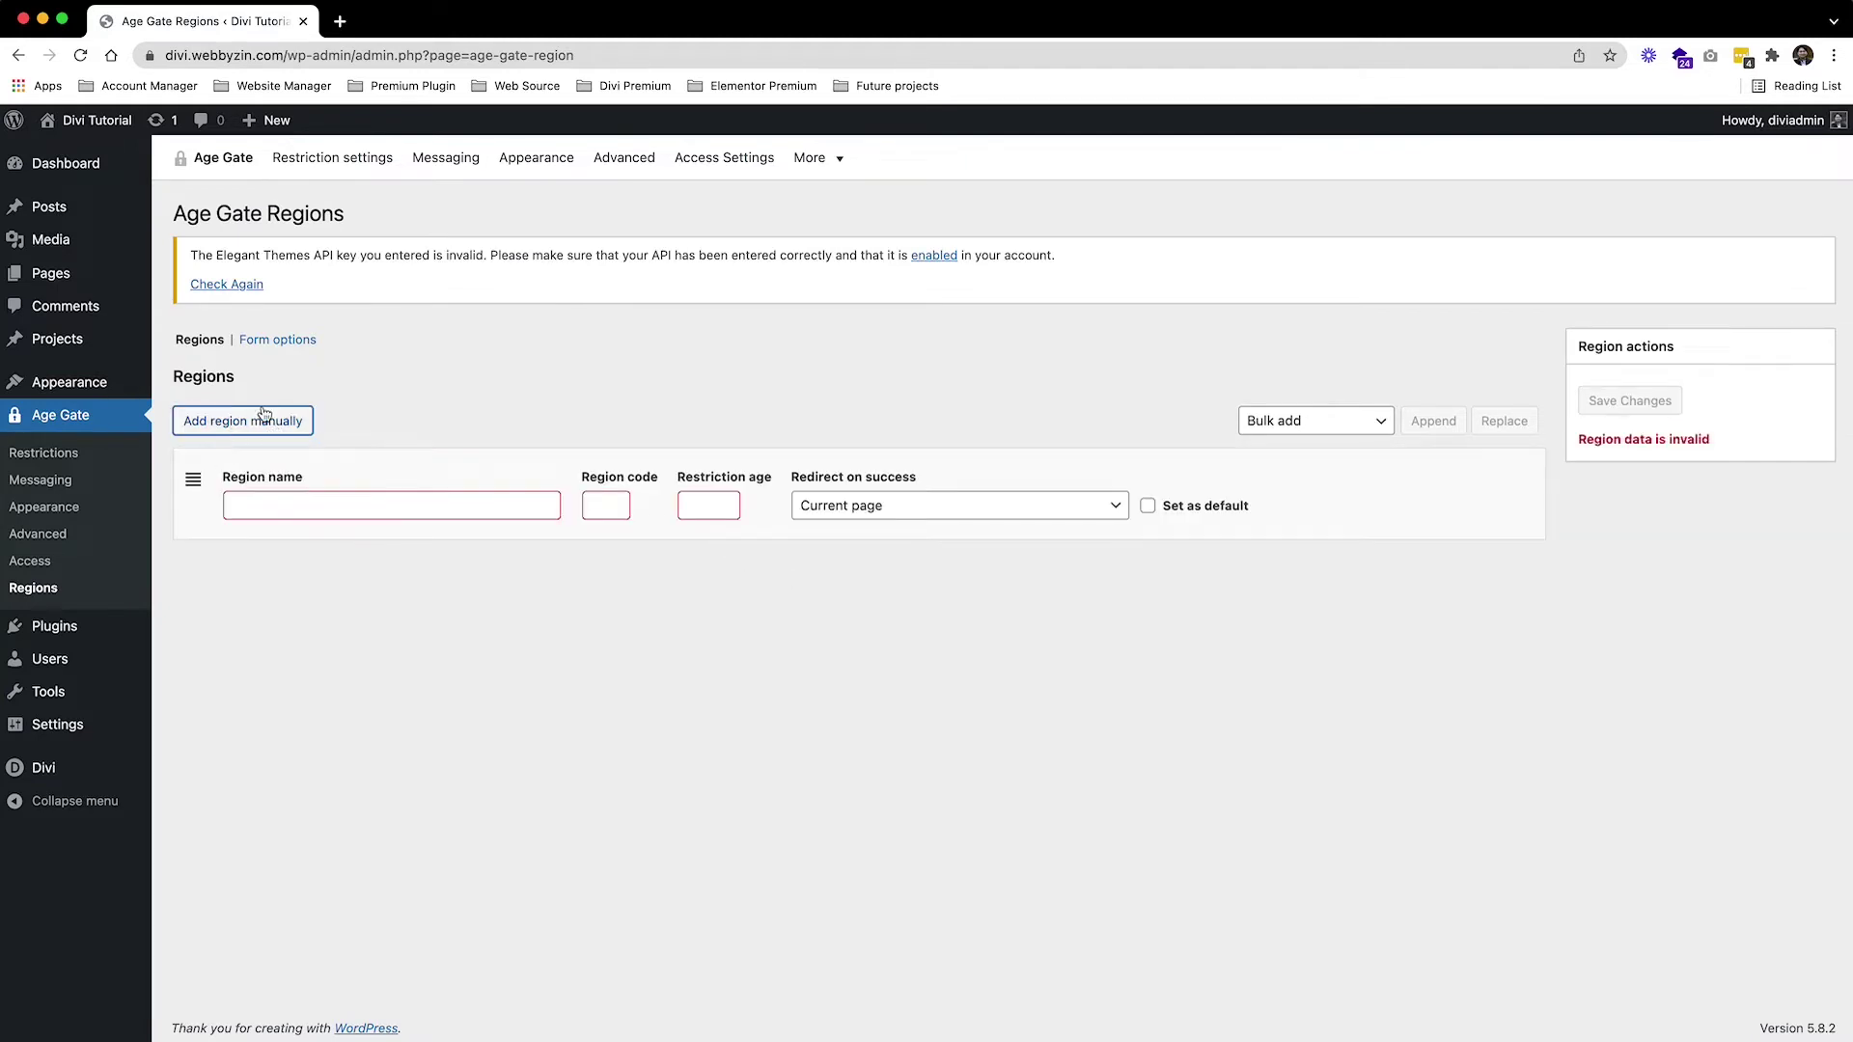
click(269, 427)
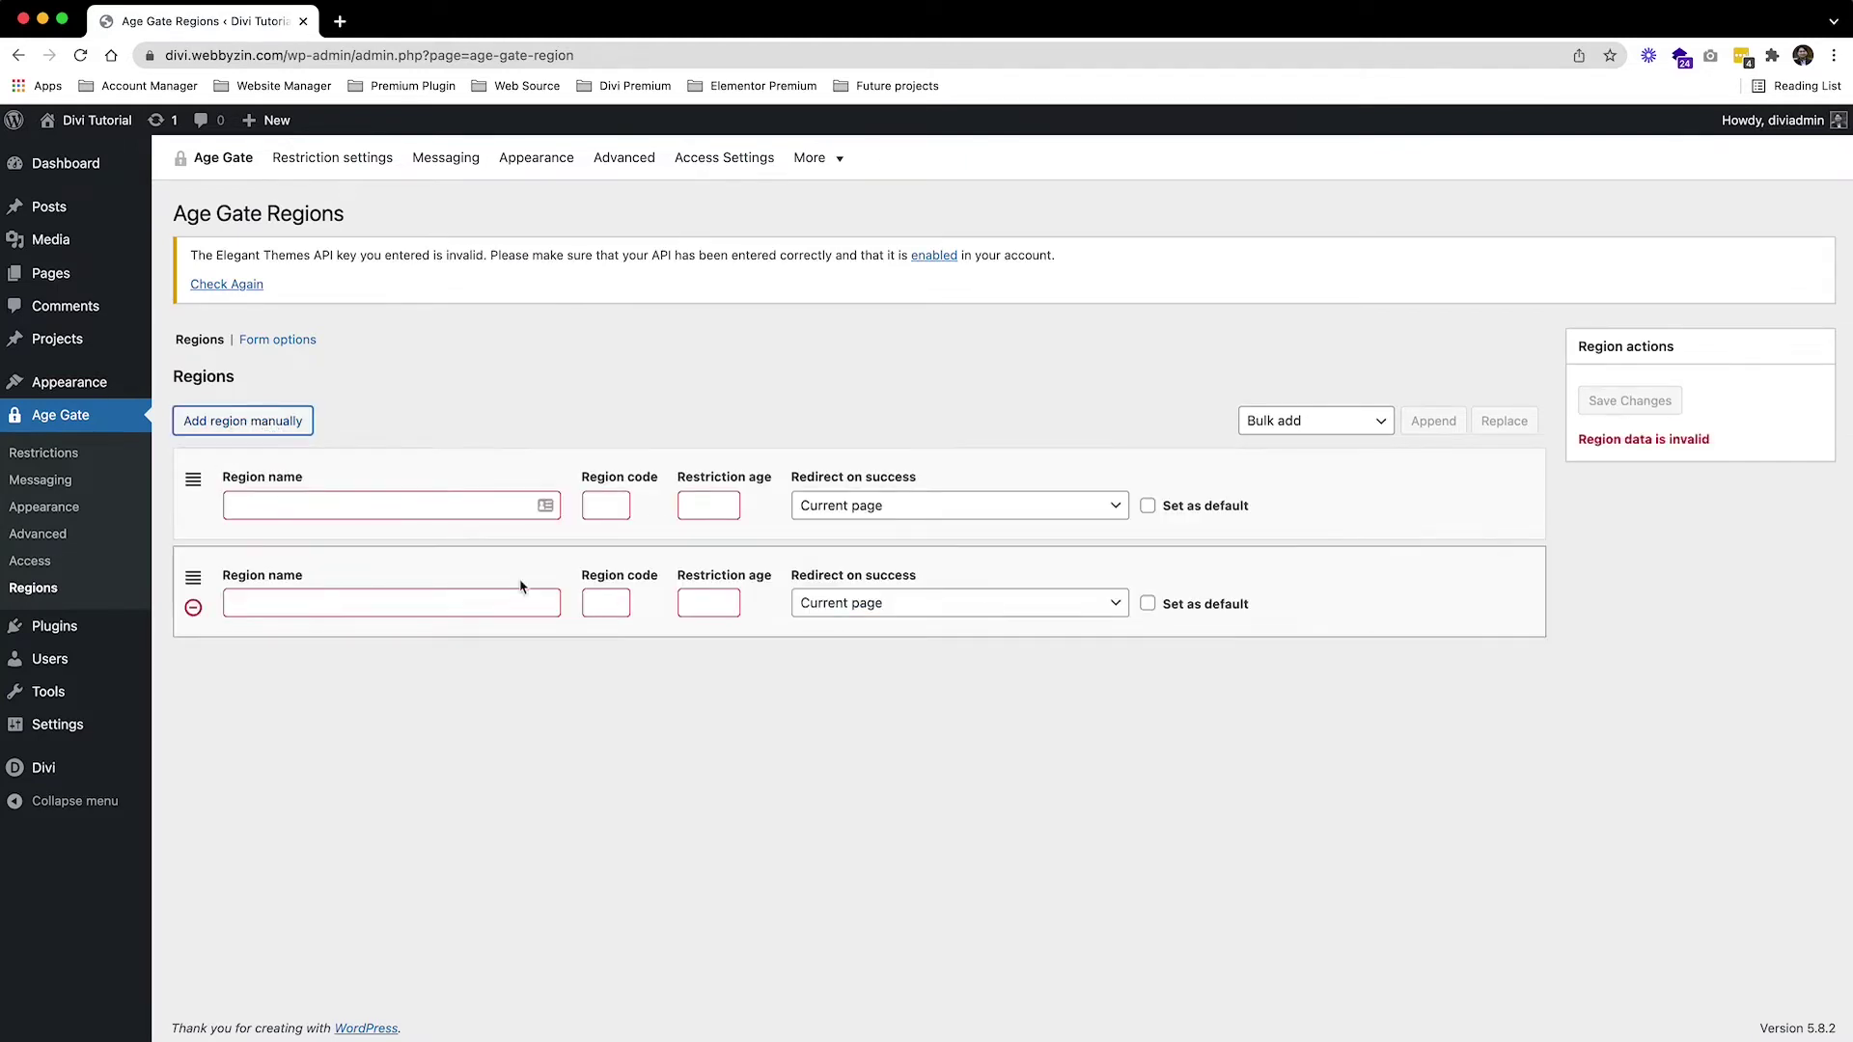
click(195, 607)
click(193, 511)
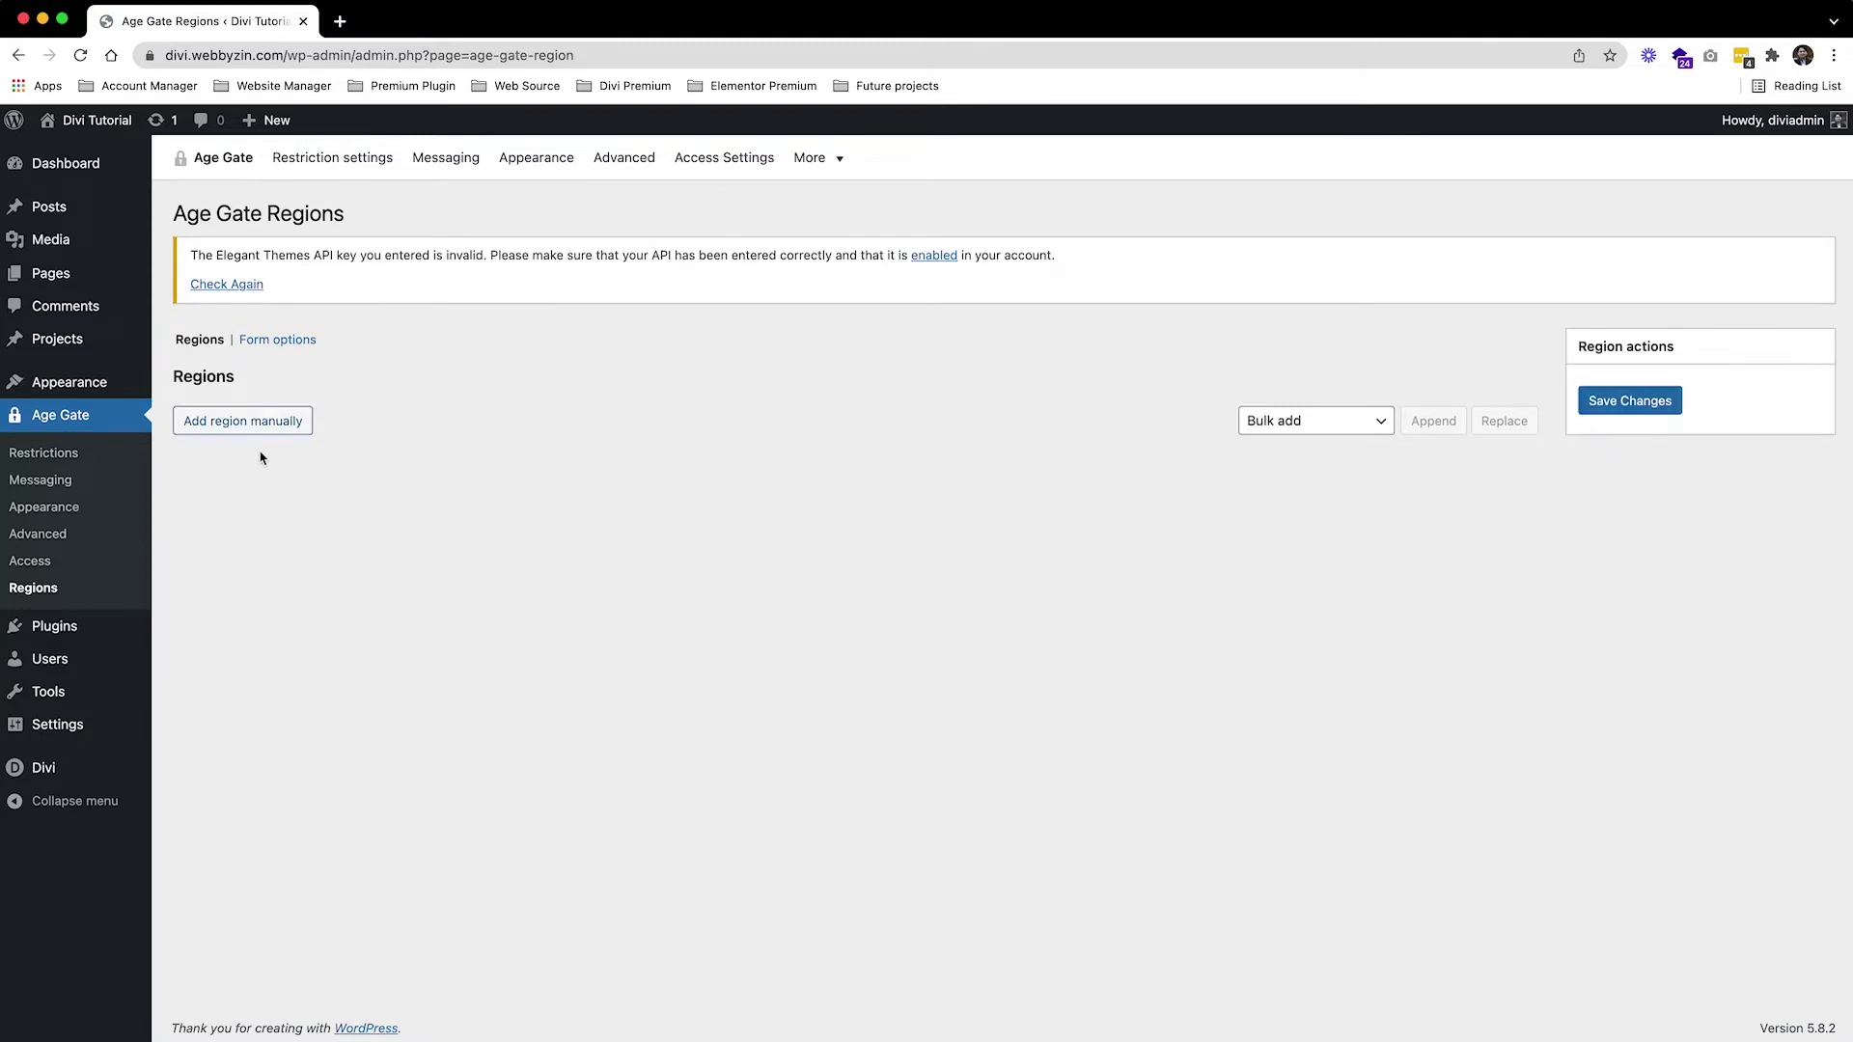
Bulk add the Canadian Provinces to the region list by appending them, and confirm the addition.
click(1357, 420)
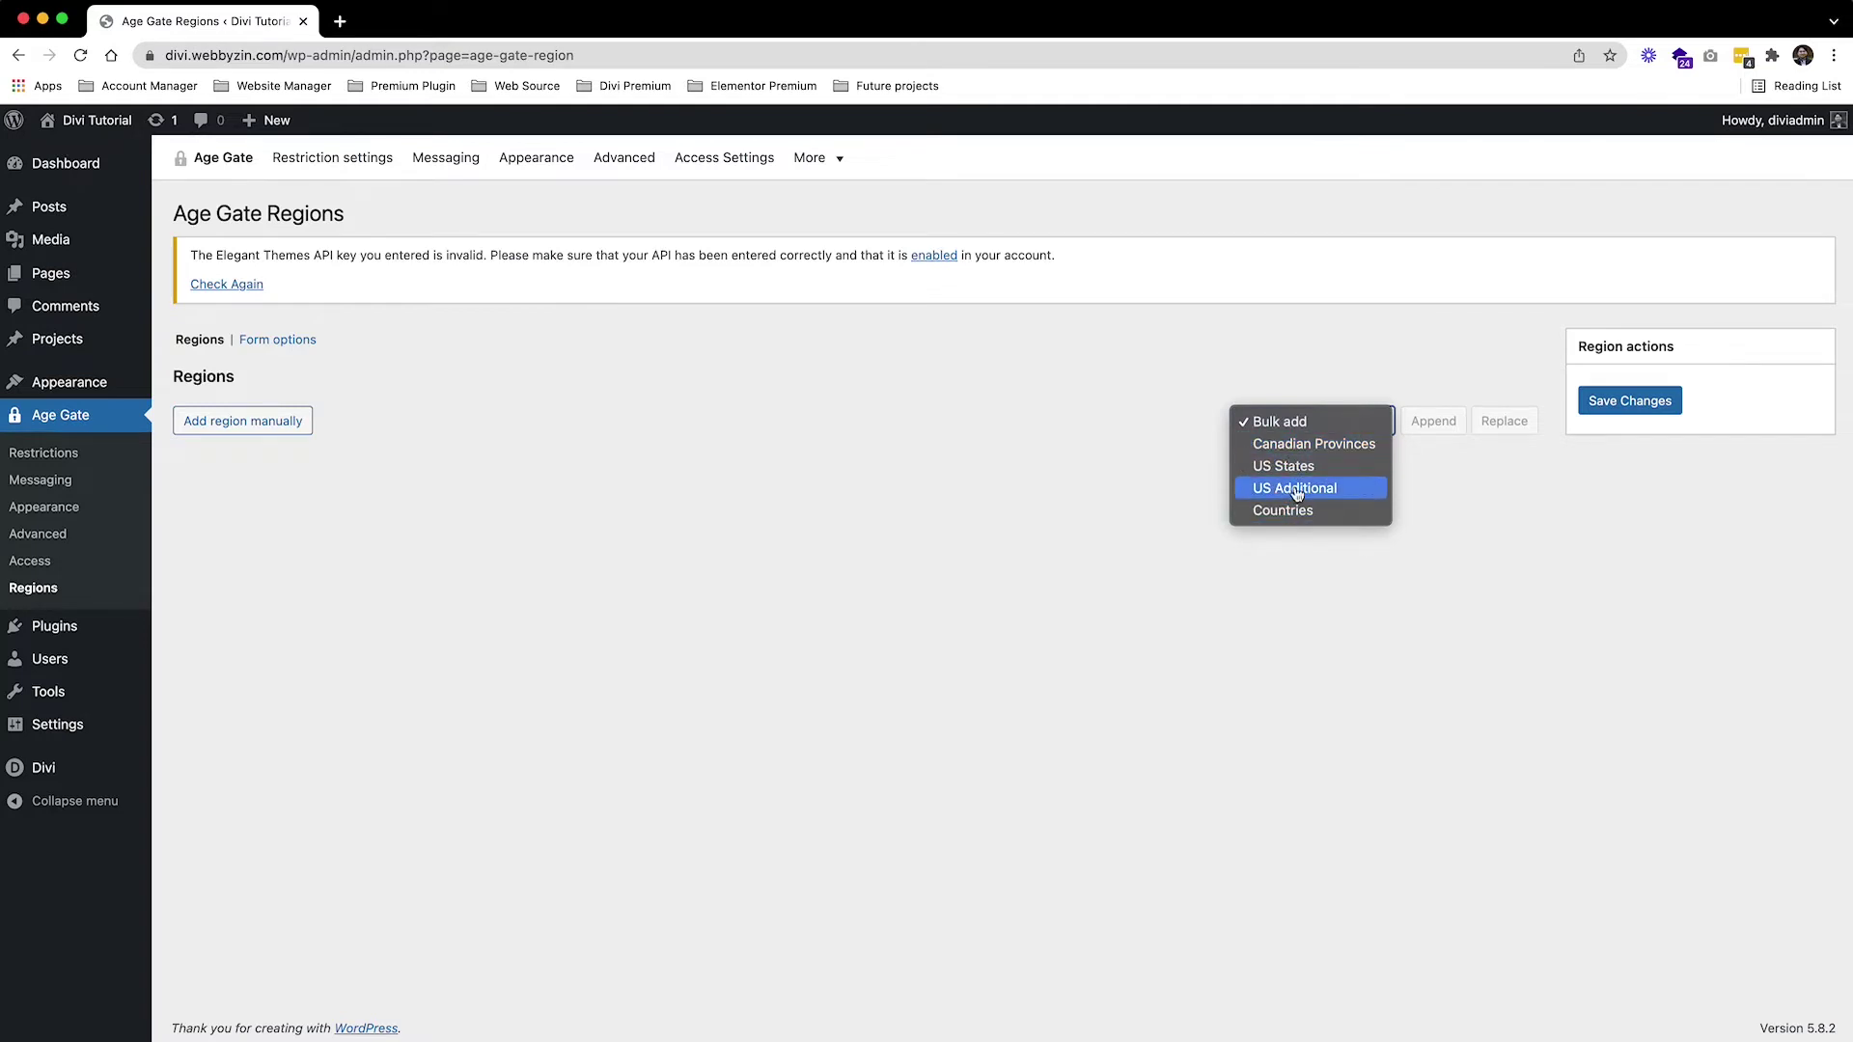
click(1301, 446)
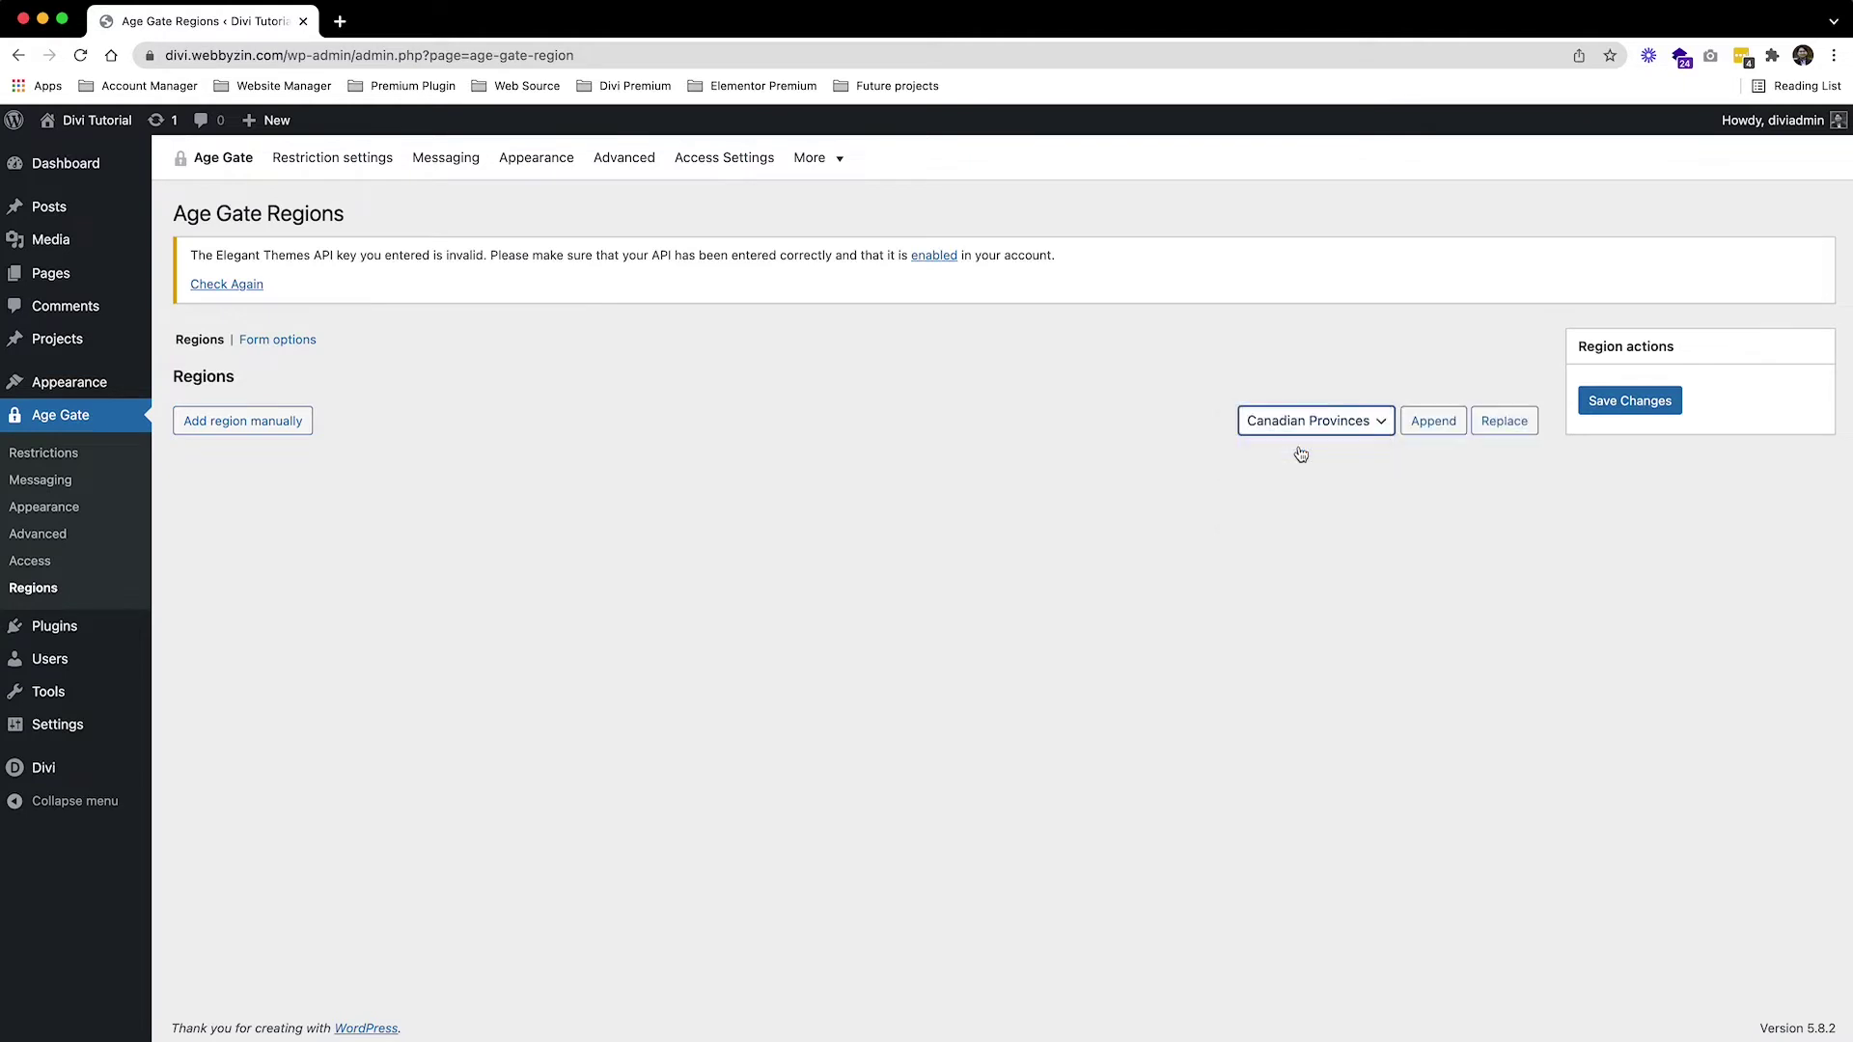
click(1432, 424)
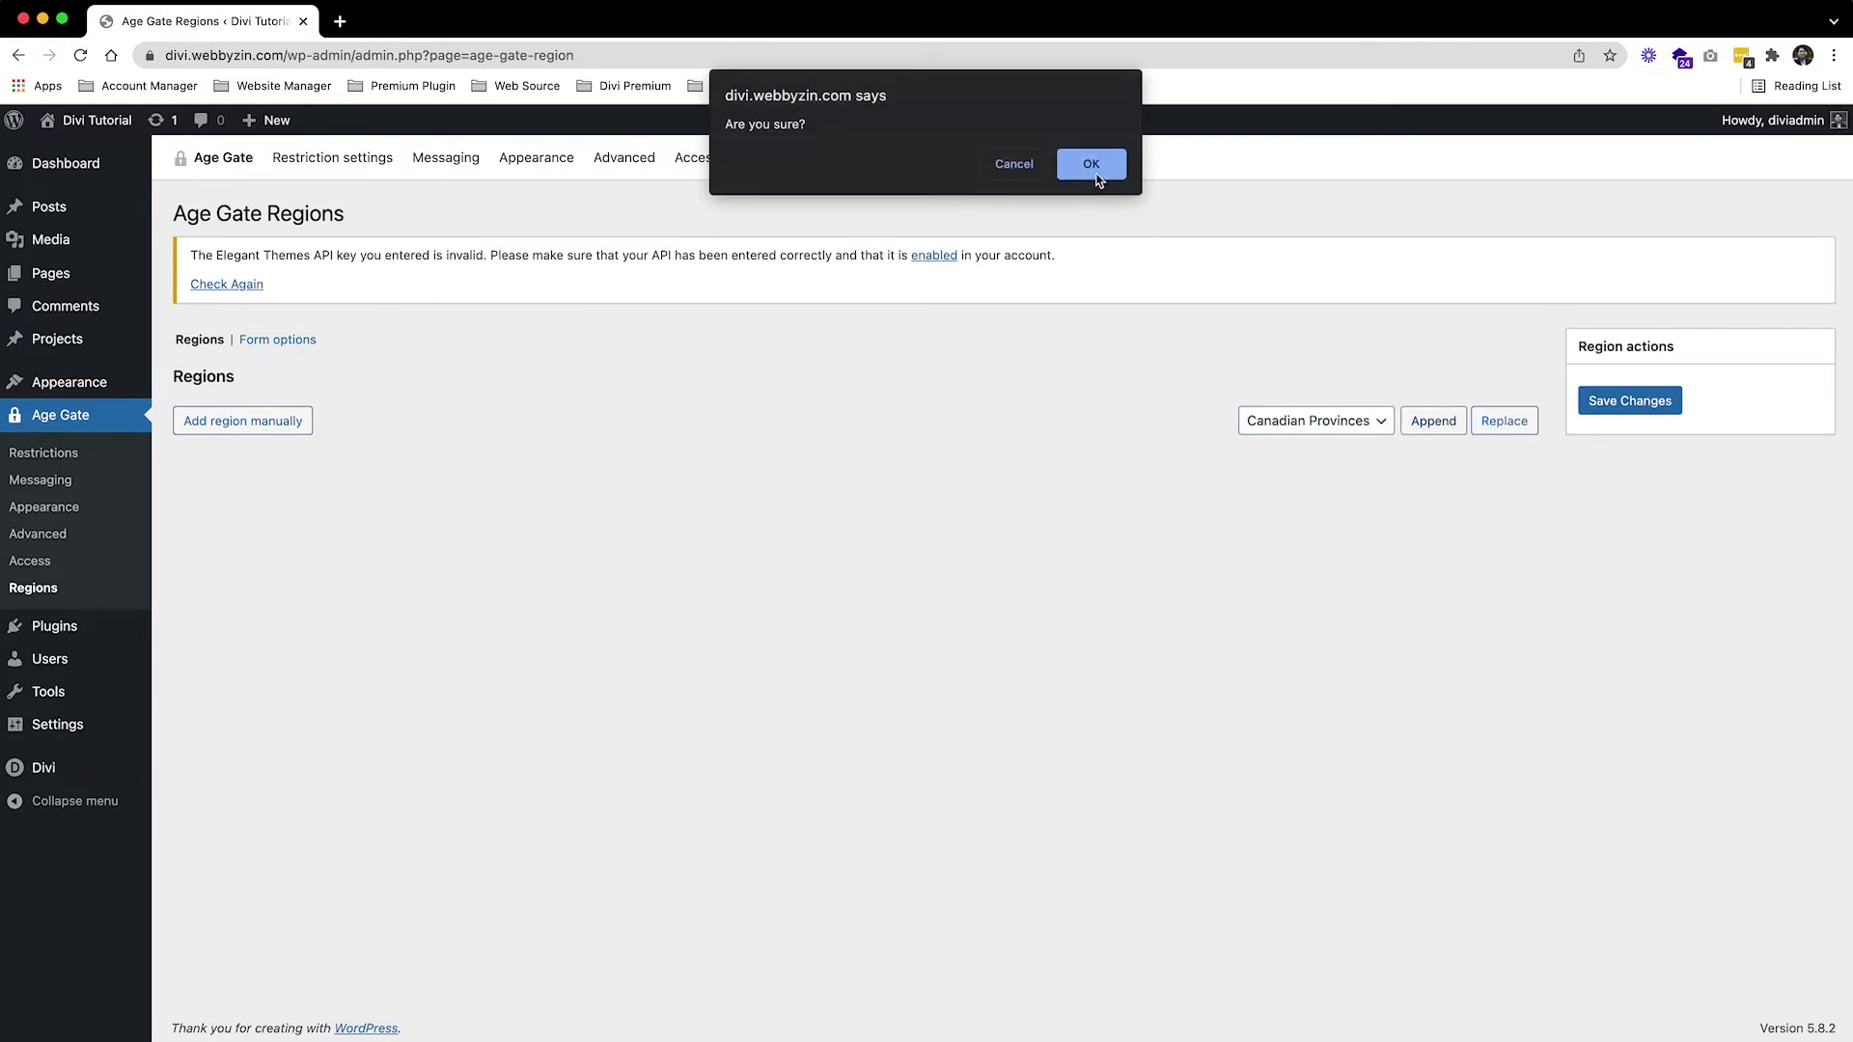
click(1091, 166)
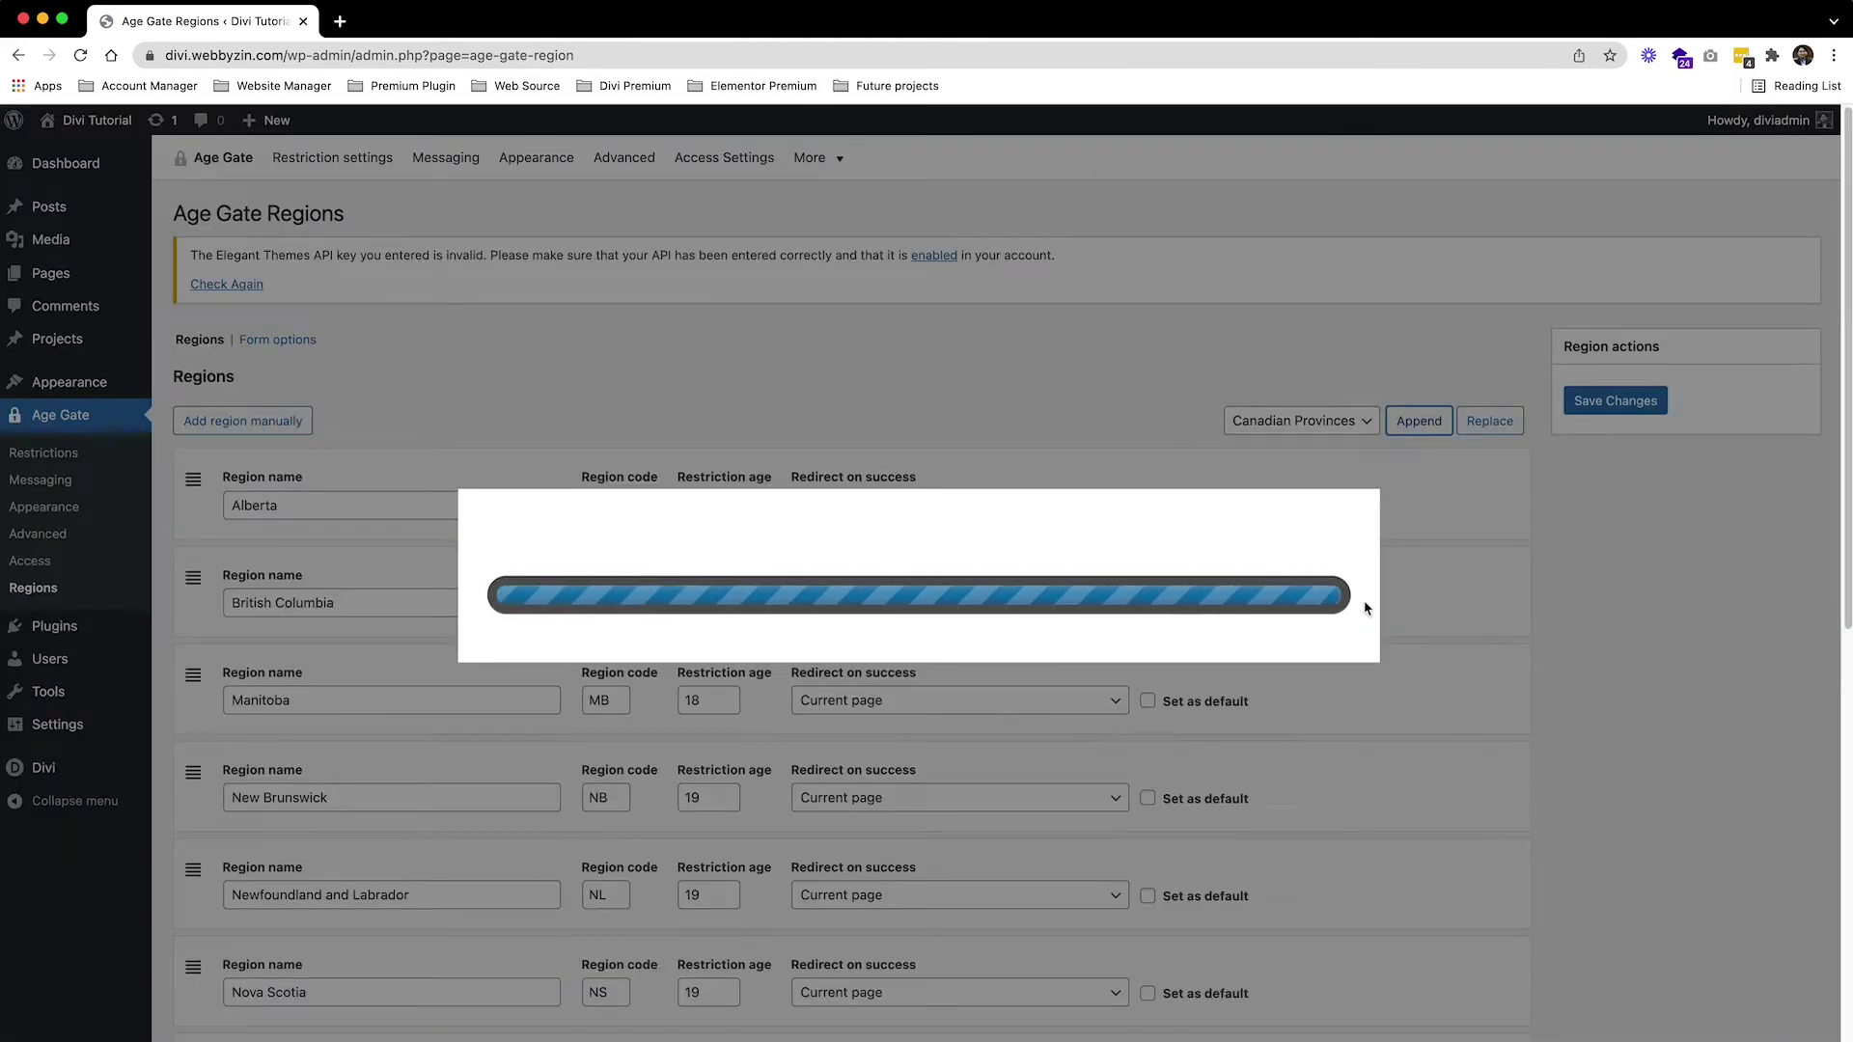
Review the Canadian provinces and their restriction ages in the region list, including those for British Columbia and Alberta.
click(1117, 168)
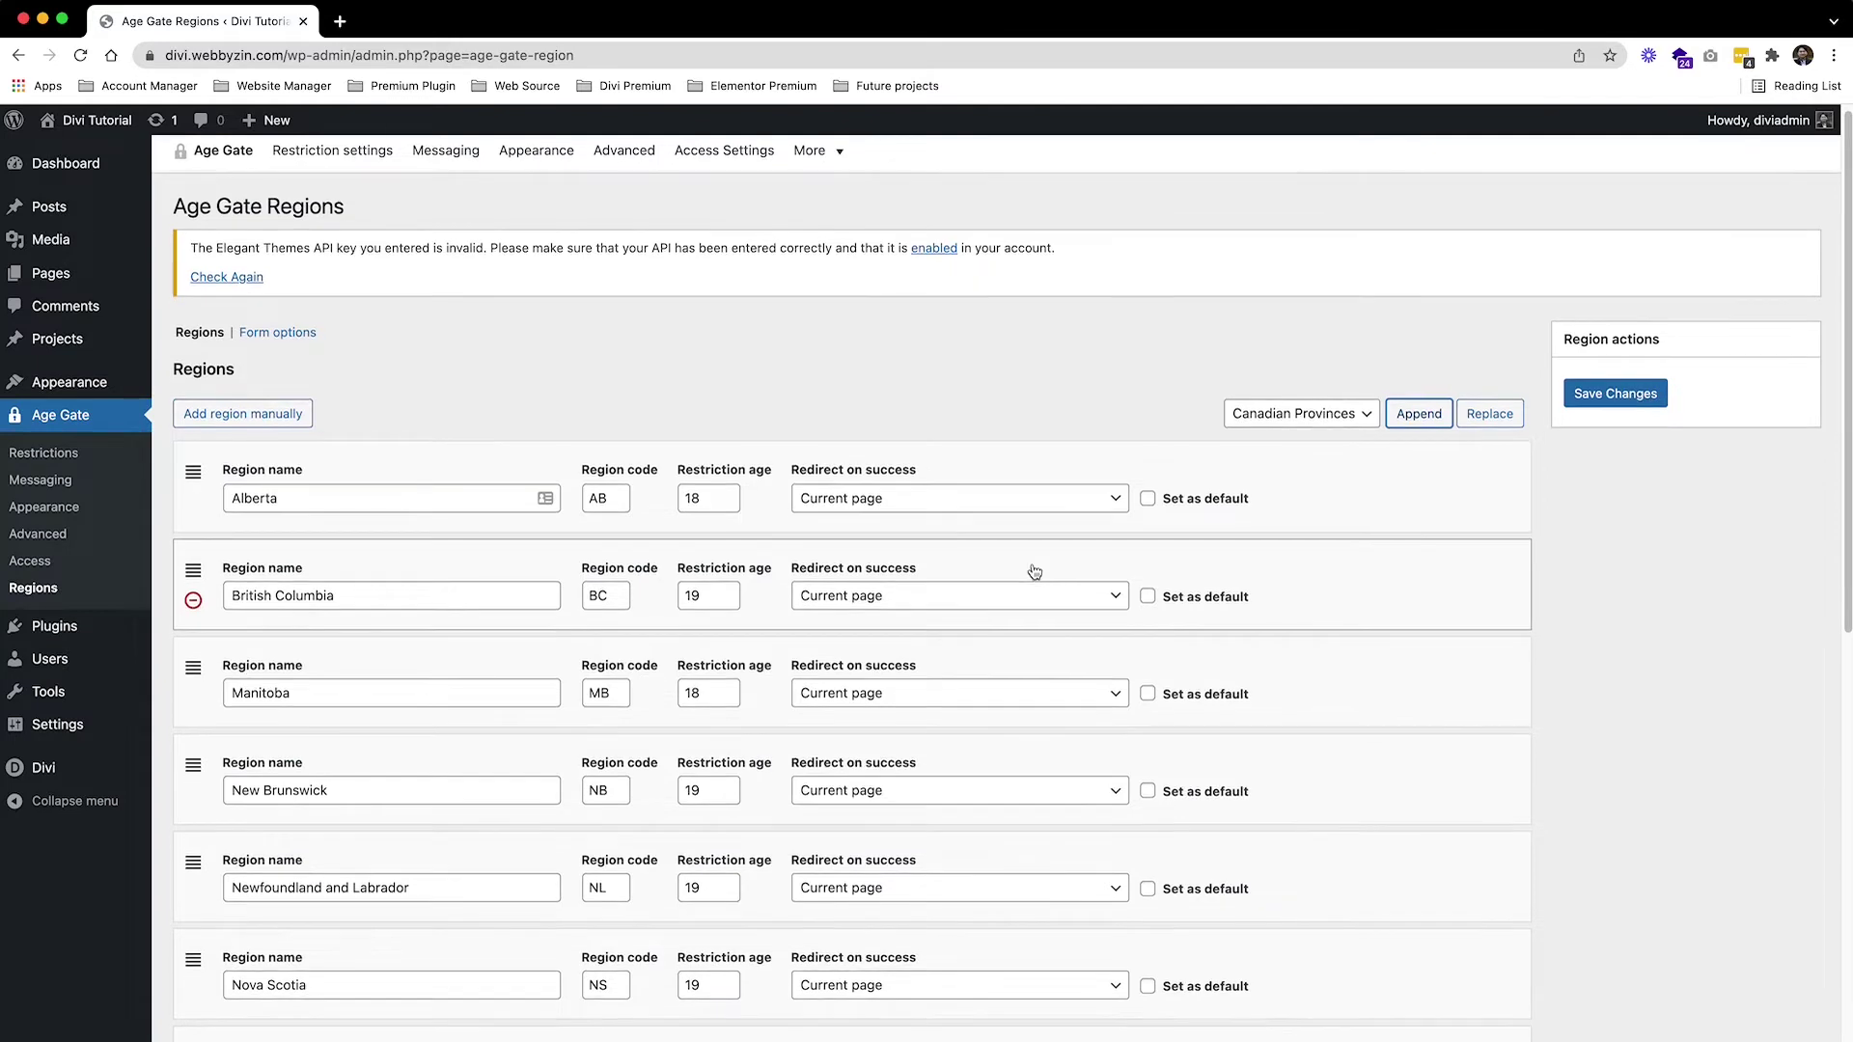
scroll(1030, 571, down, 2)
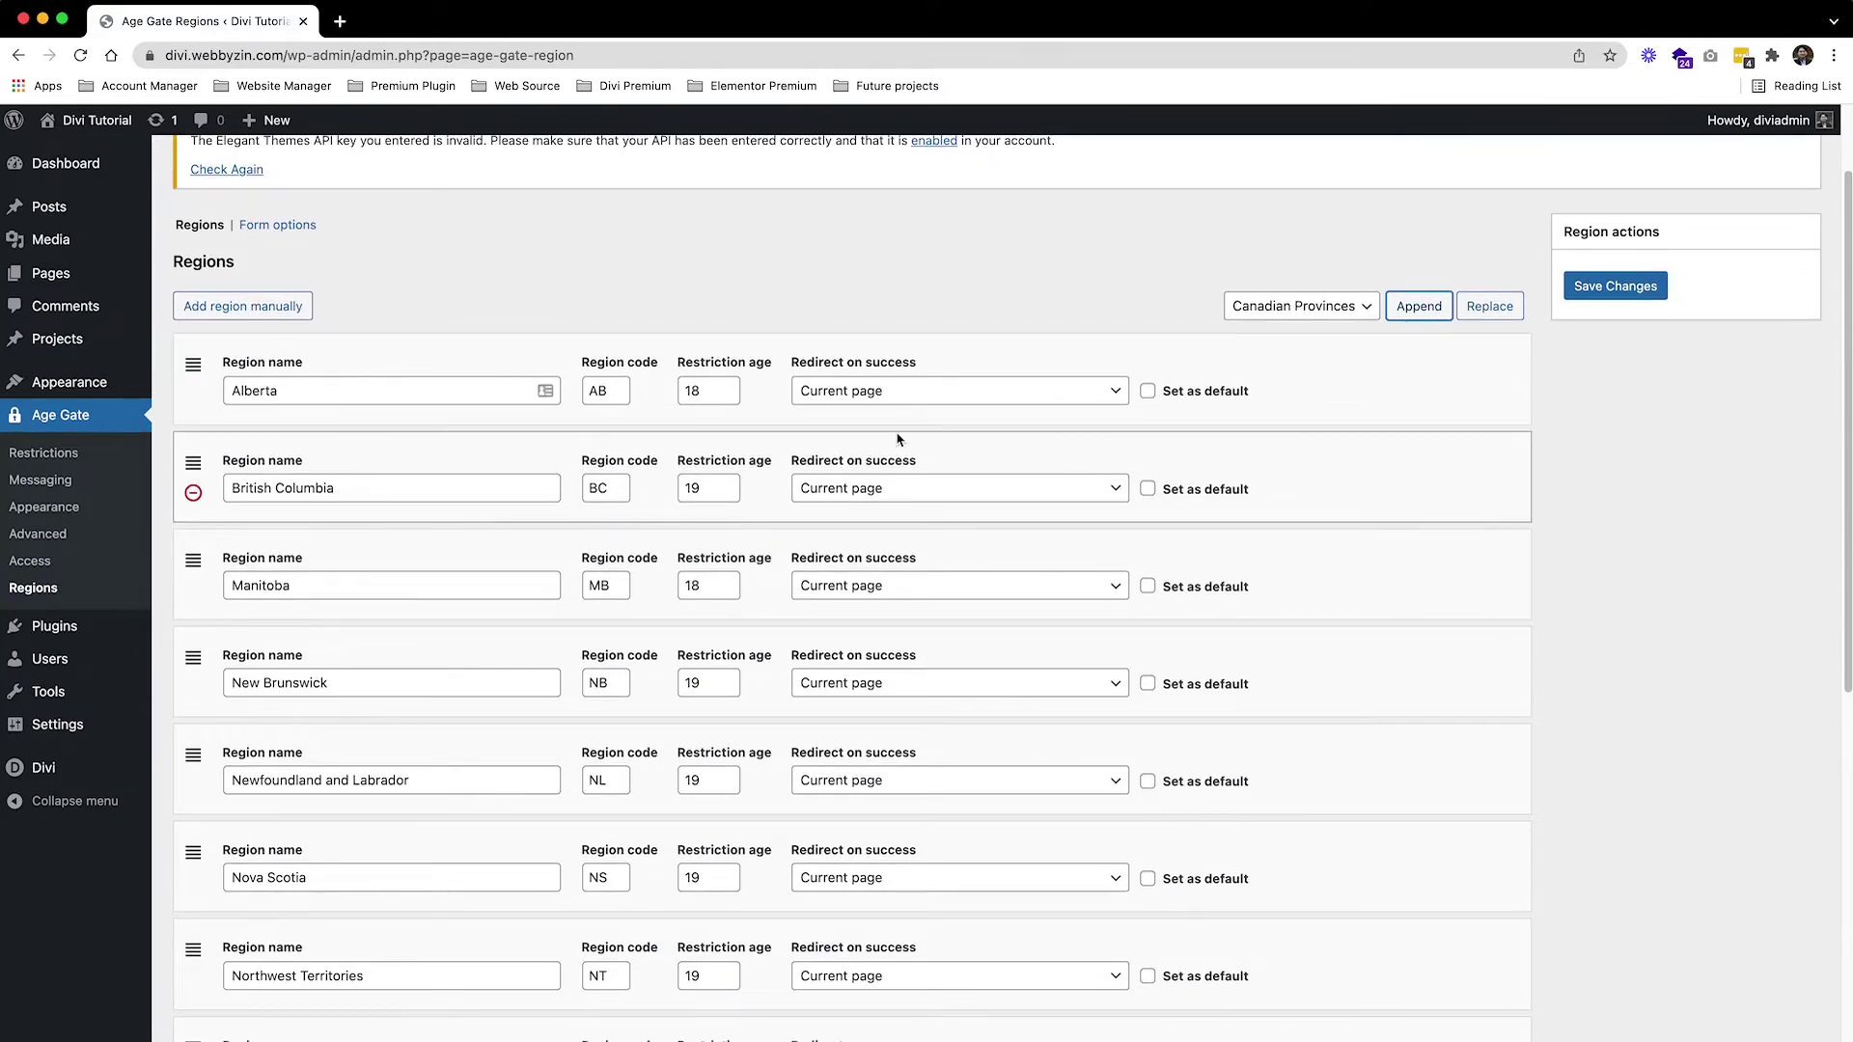
scroll(722, 628, down, 3)
scroll(722, 628, down, 8)
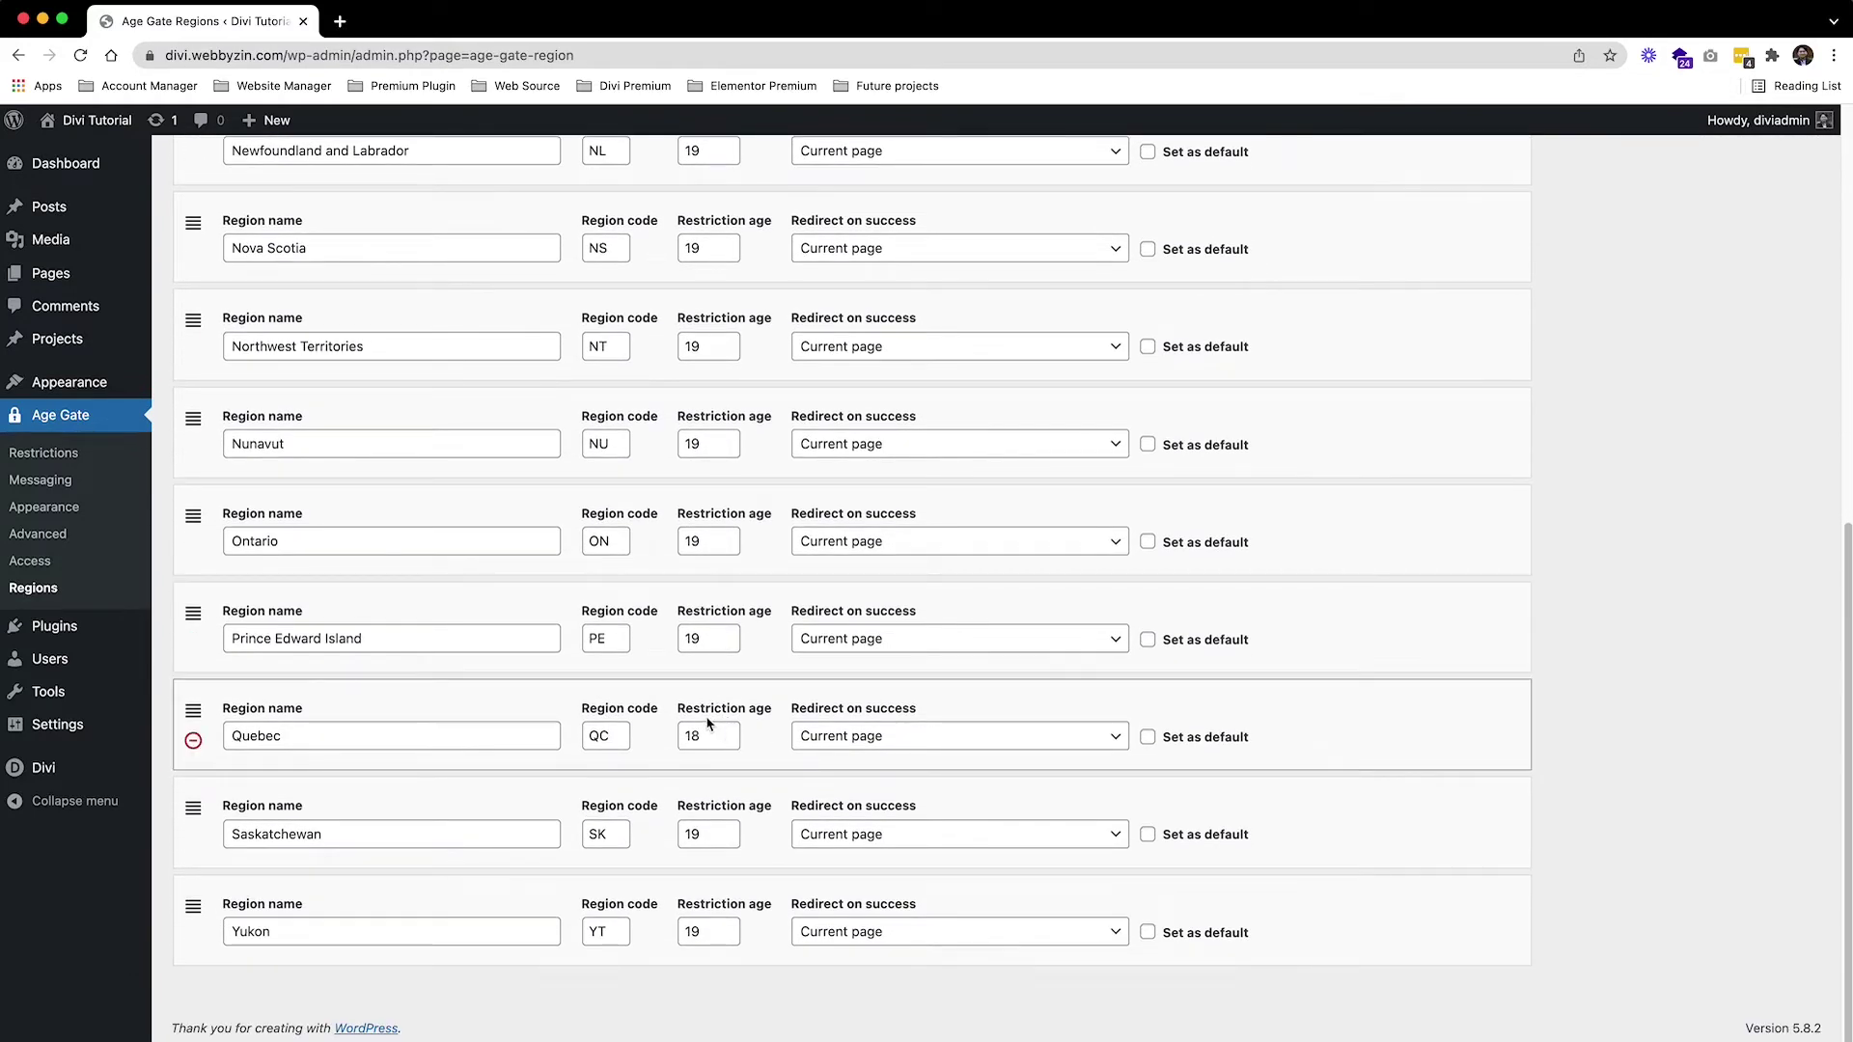
scroll(699, 823, up, 13)
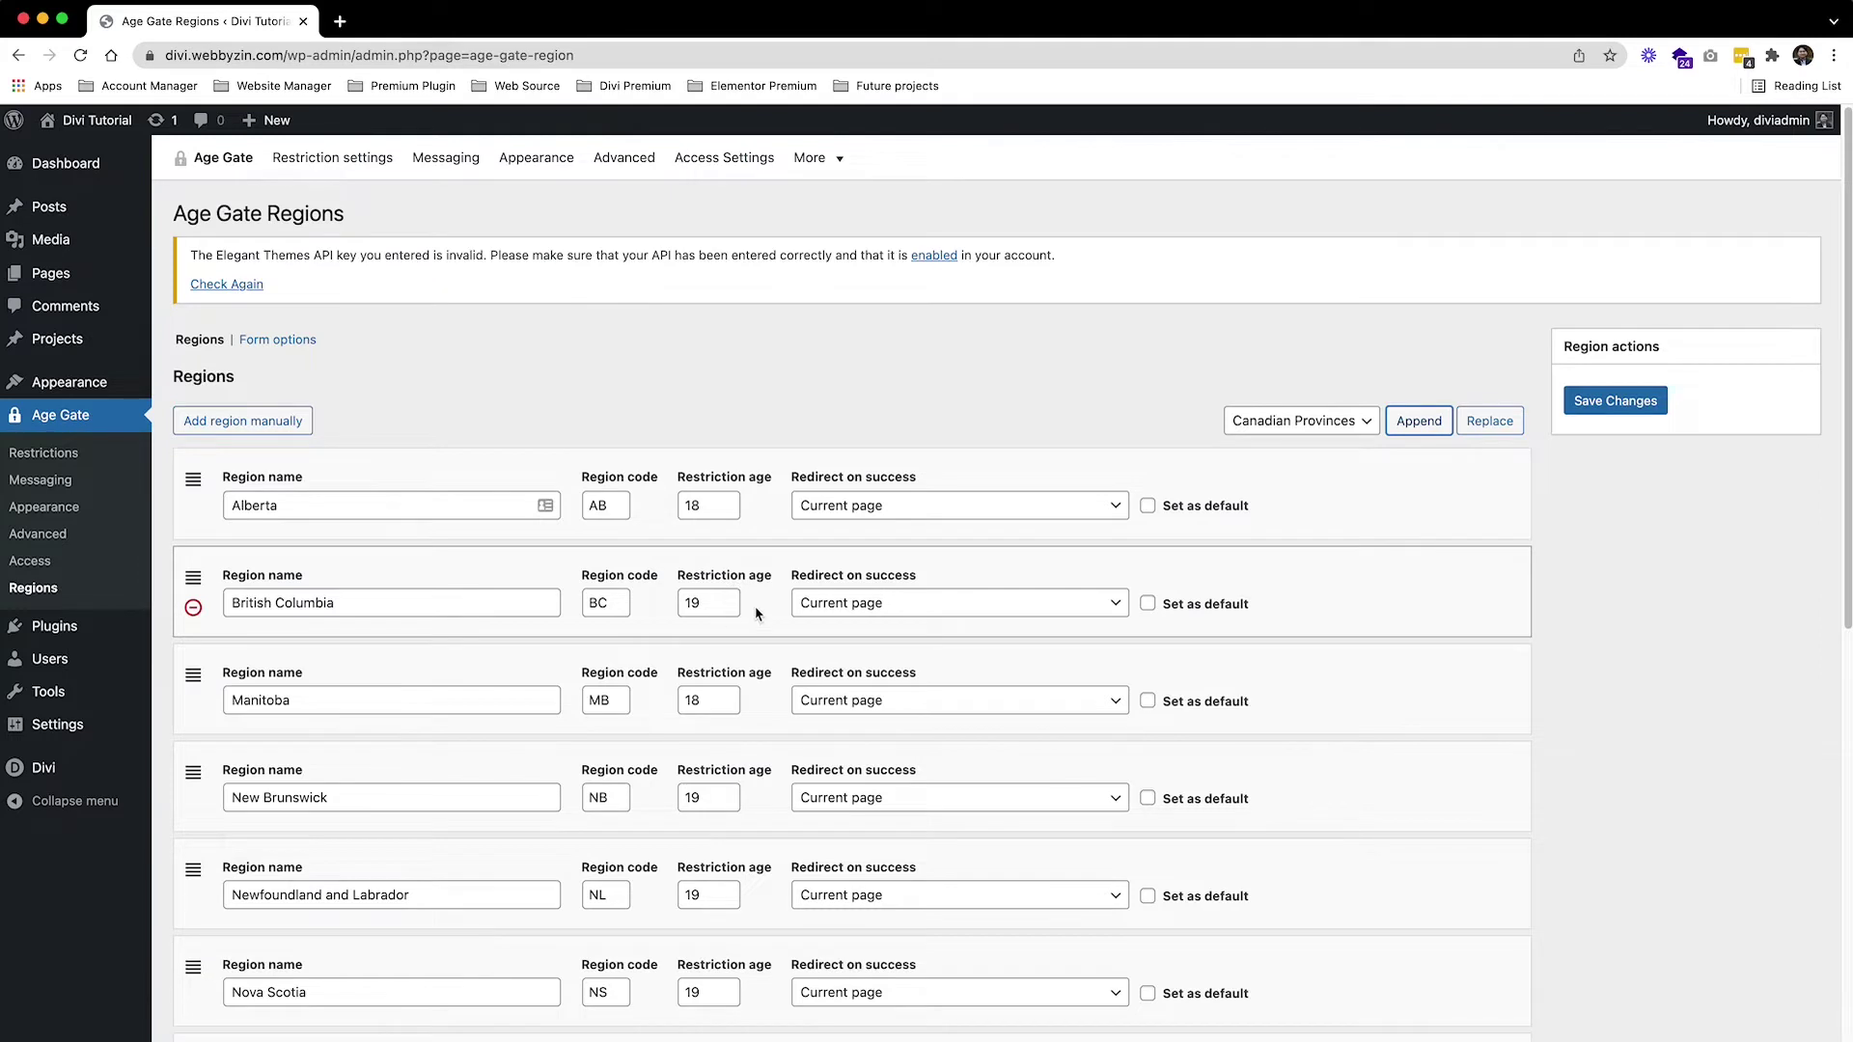
drag(714, 603, 649, 604)
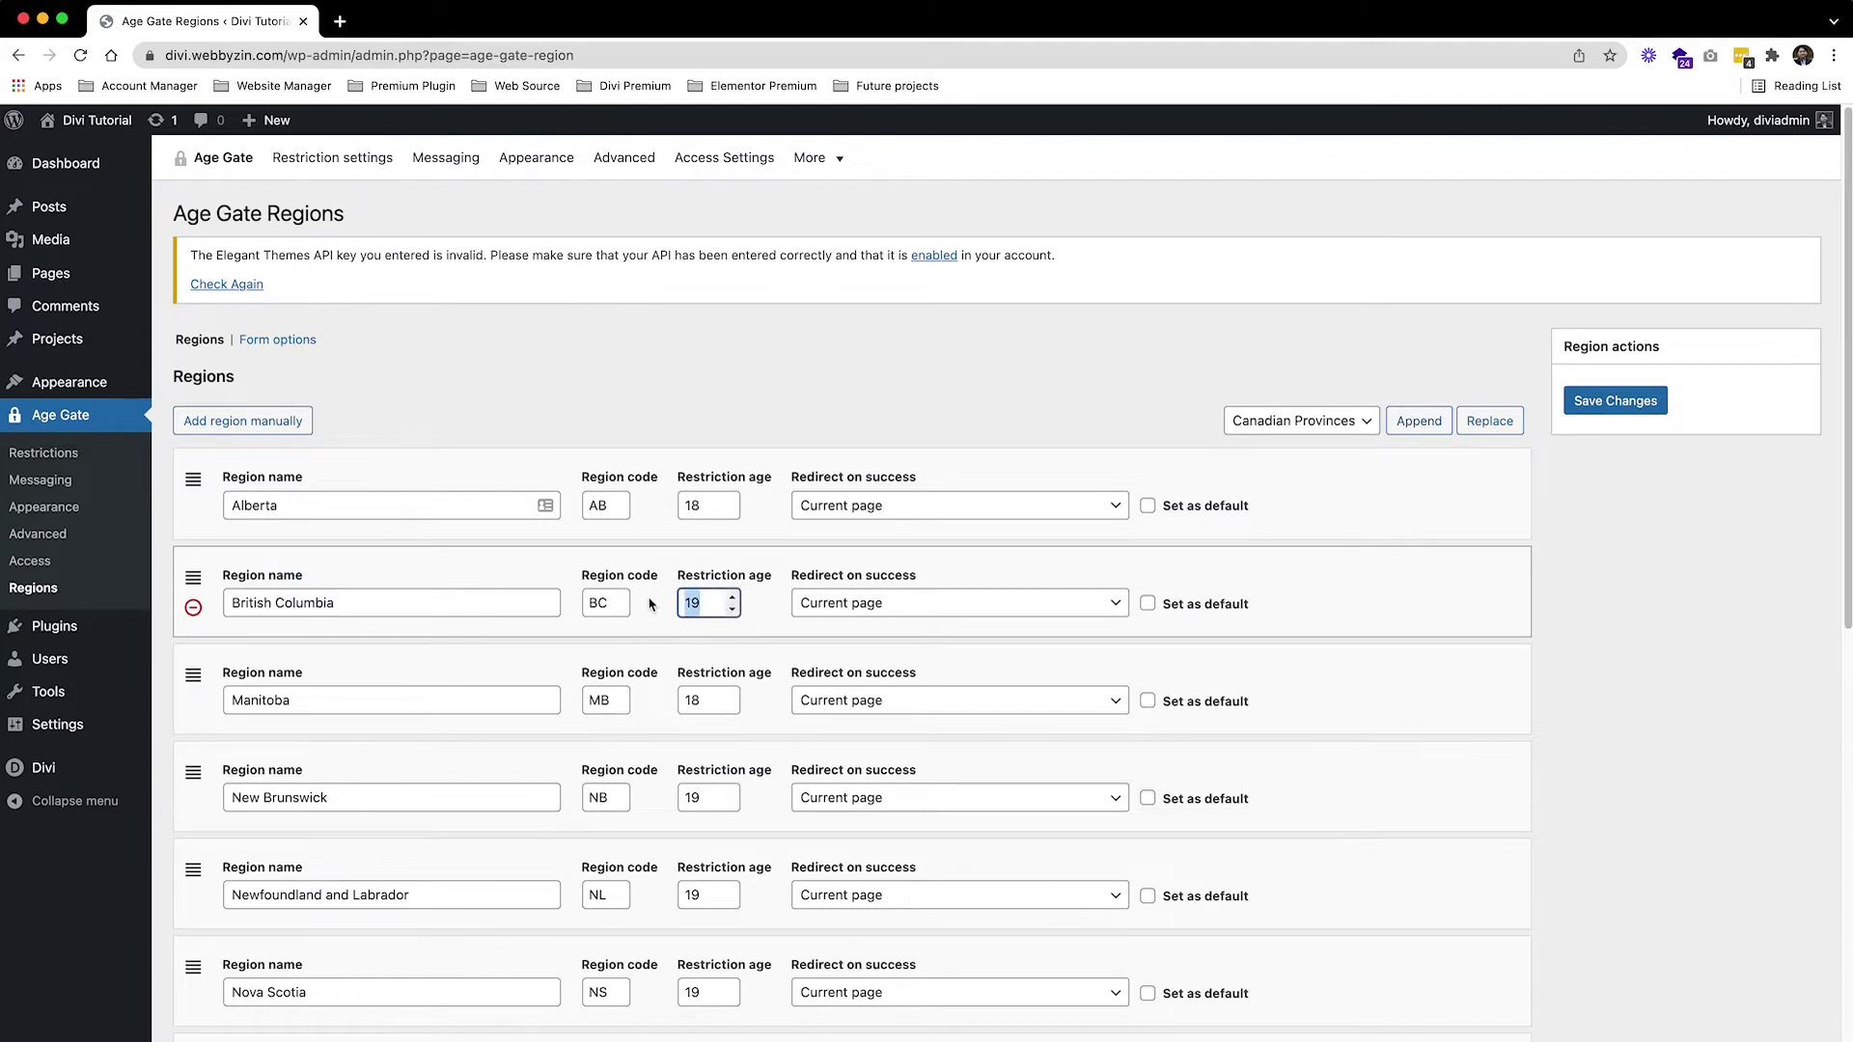
click(703, 504)
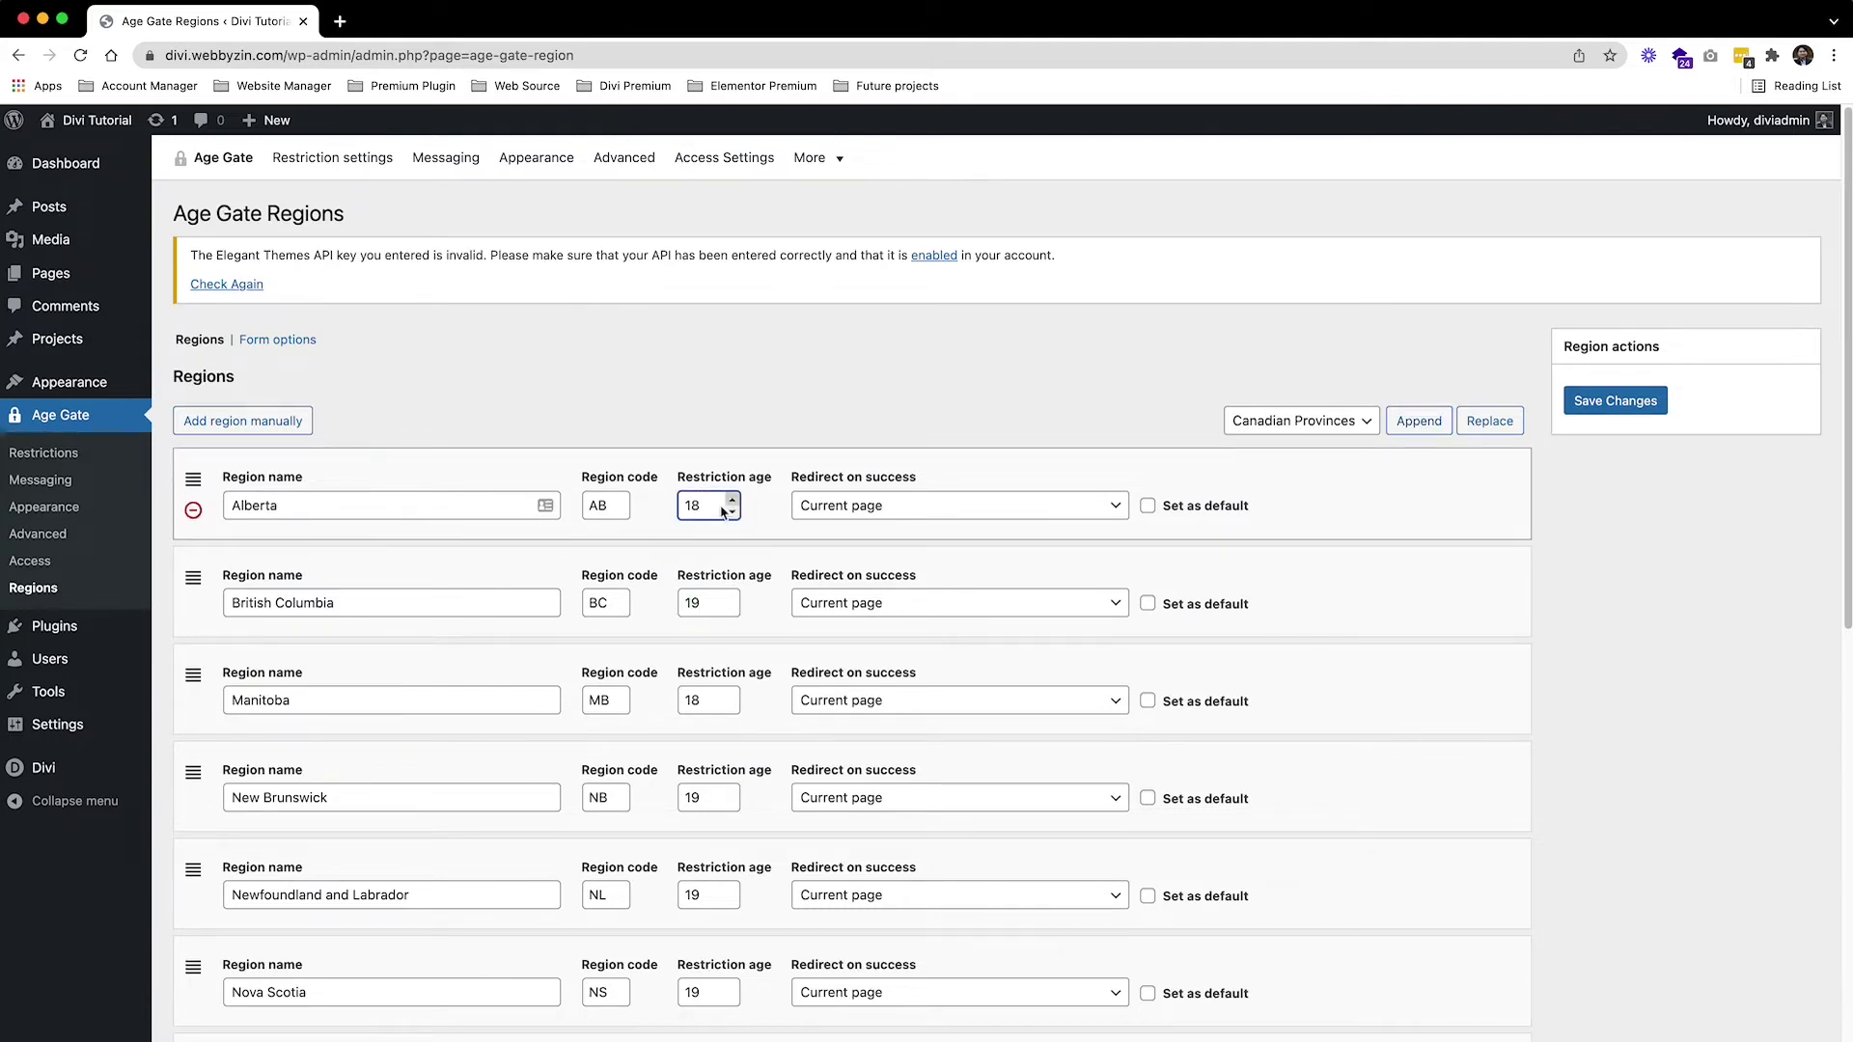
drag(698, 506, 670, 506)
Save British Columbia as the default region and check the age gate in the incognito window.
scroll(841, 525, down, 3)
click(784, 505)
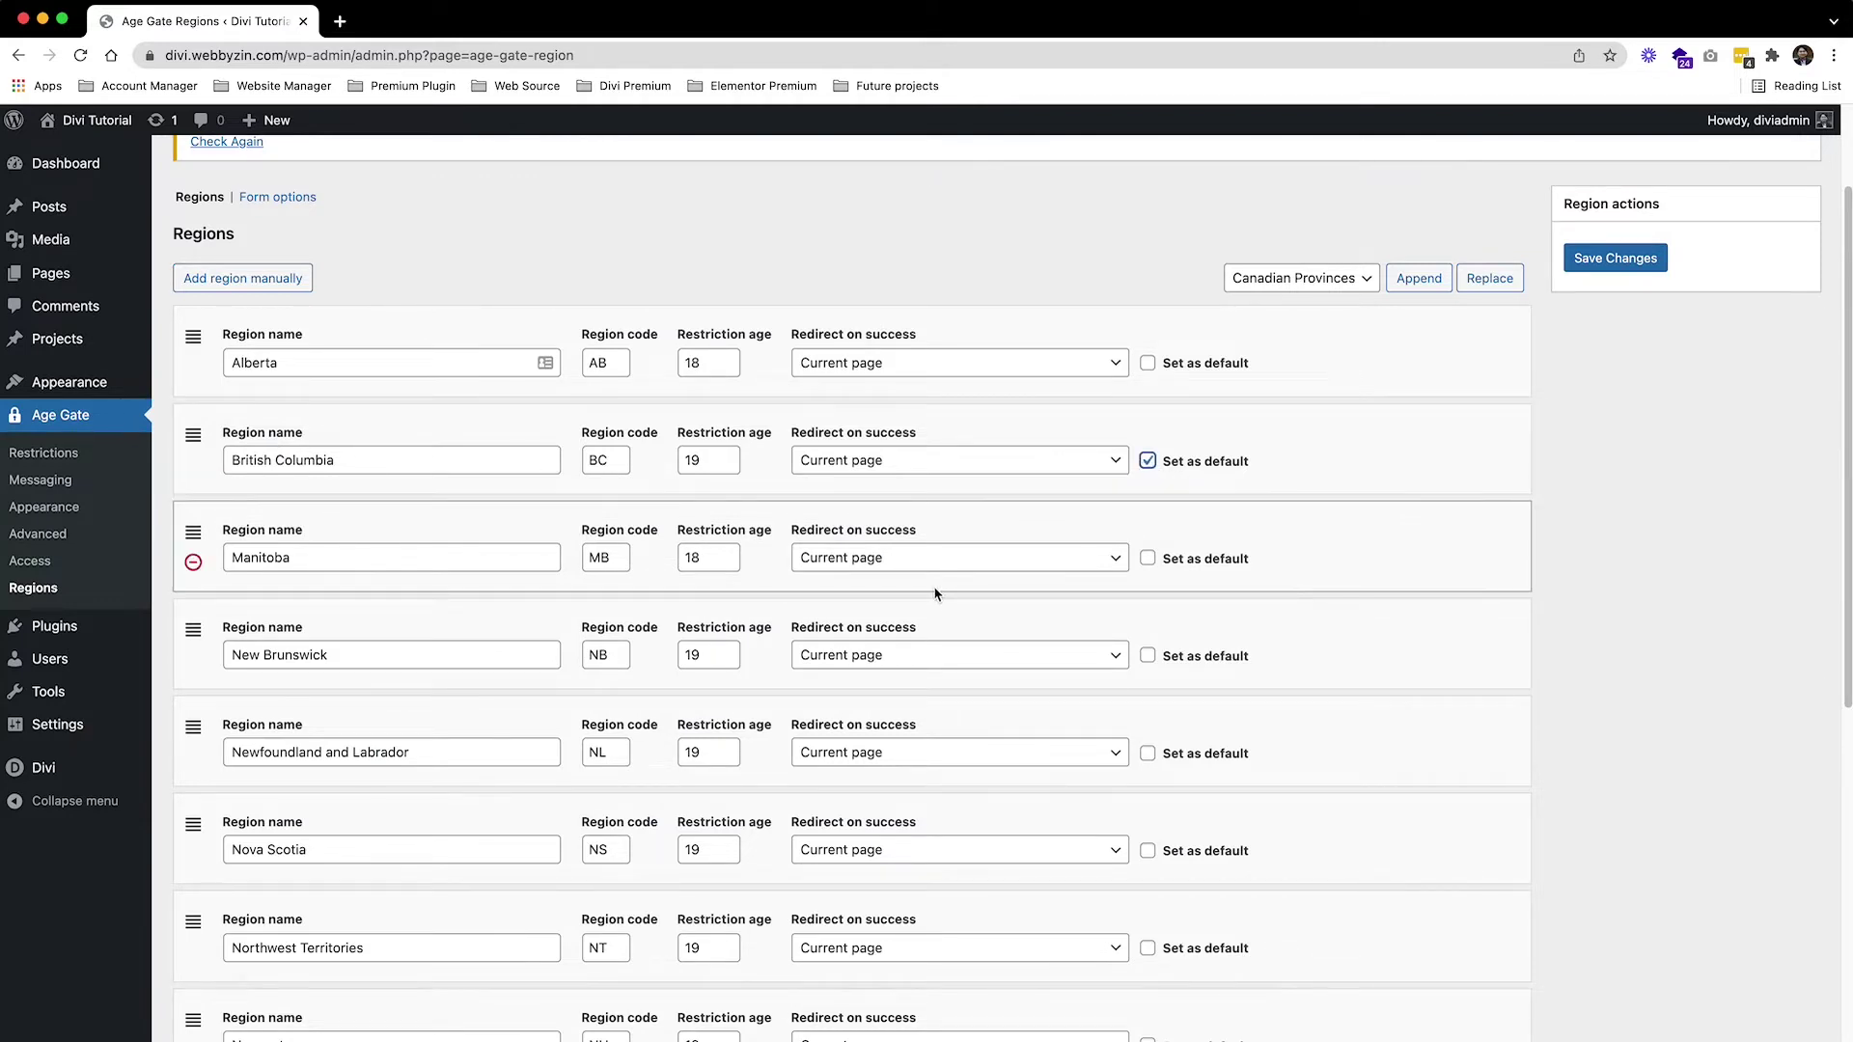
click(1643, 267)
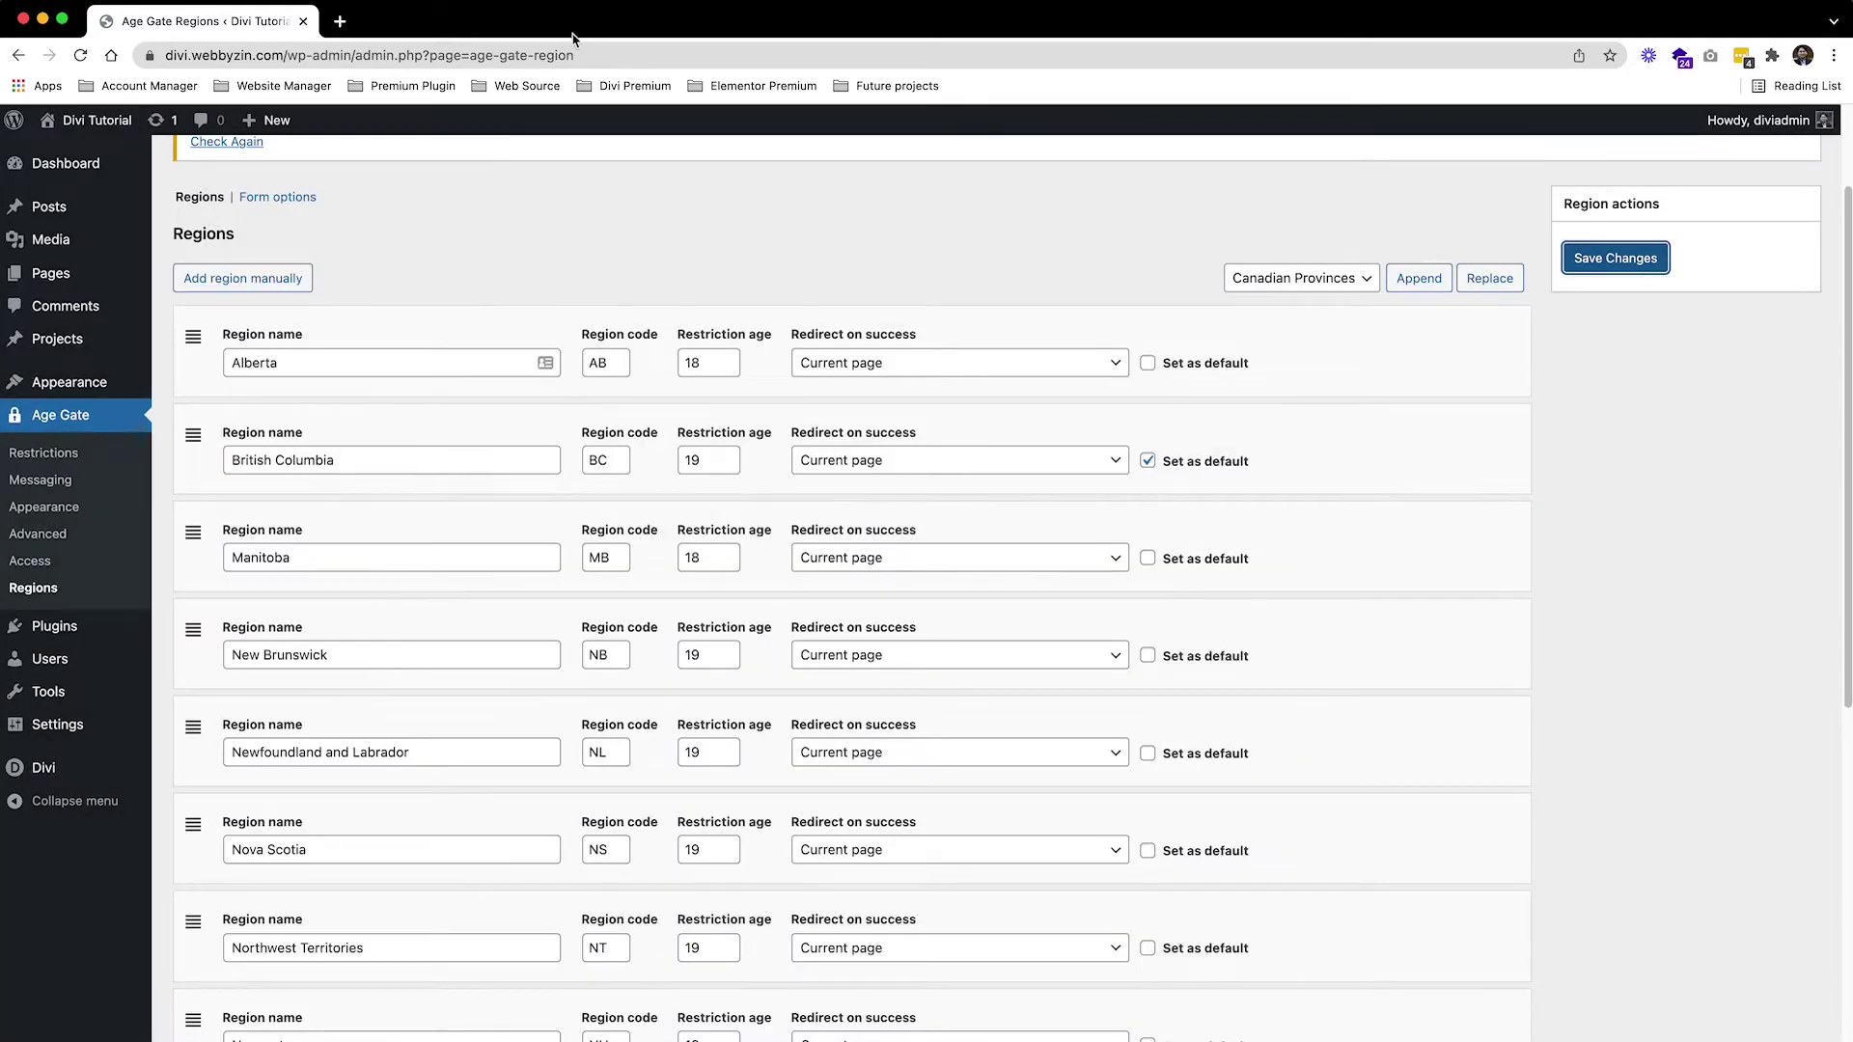
key(super+grave)
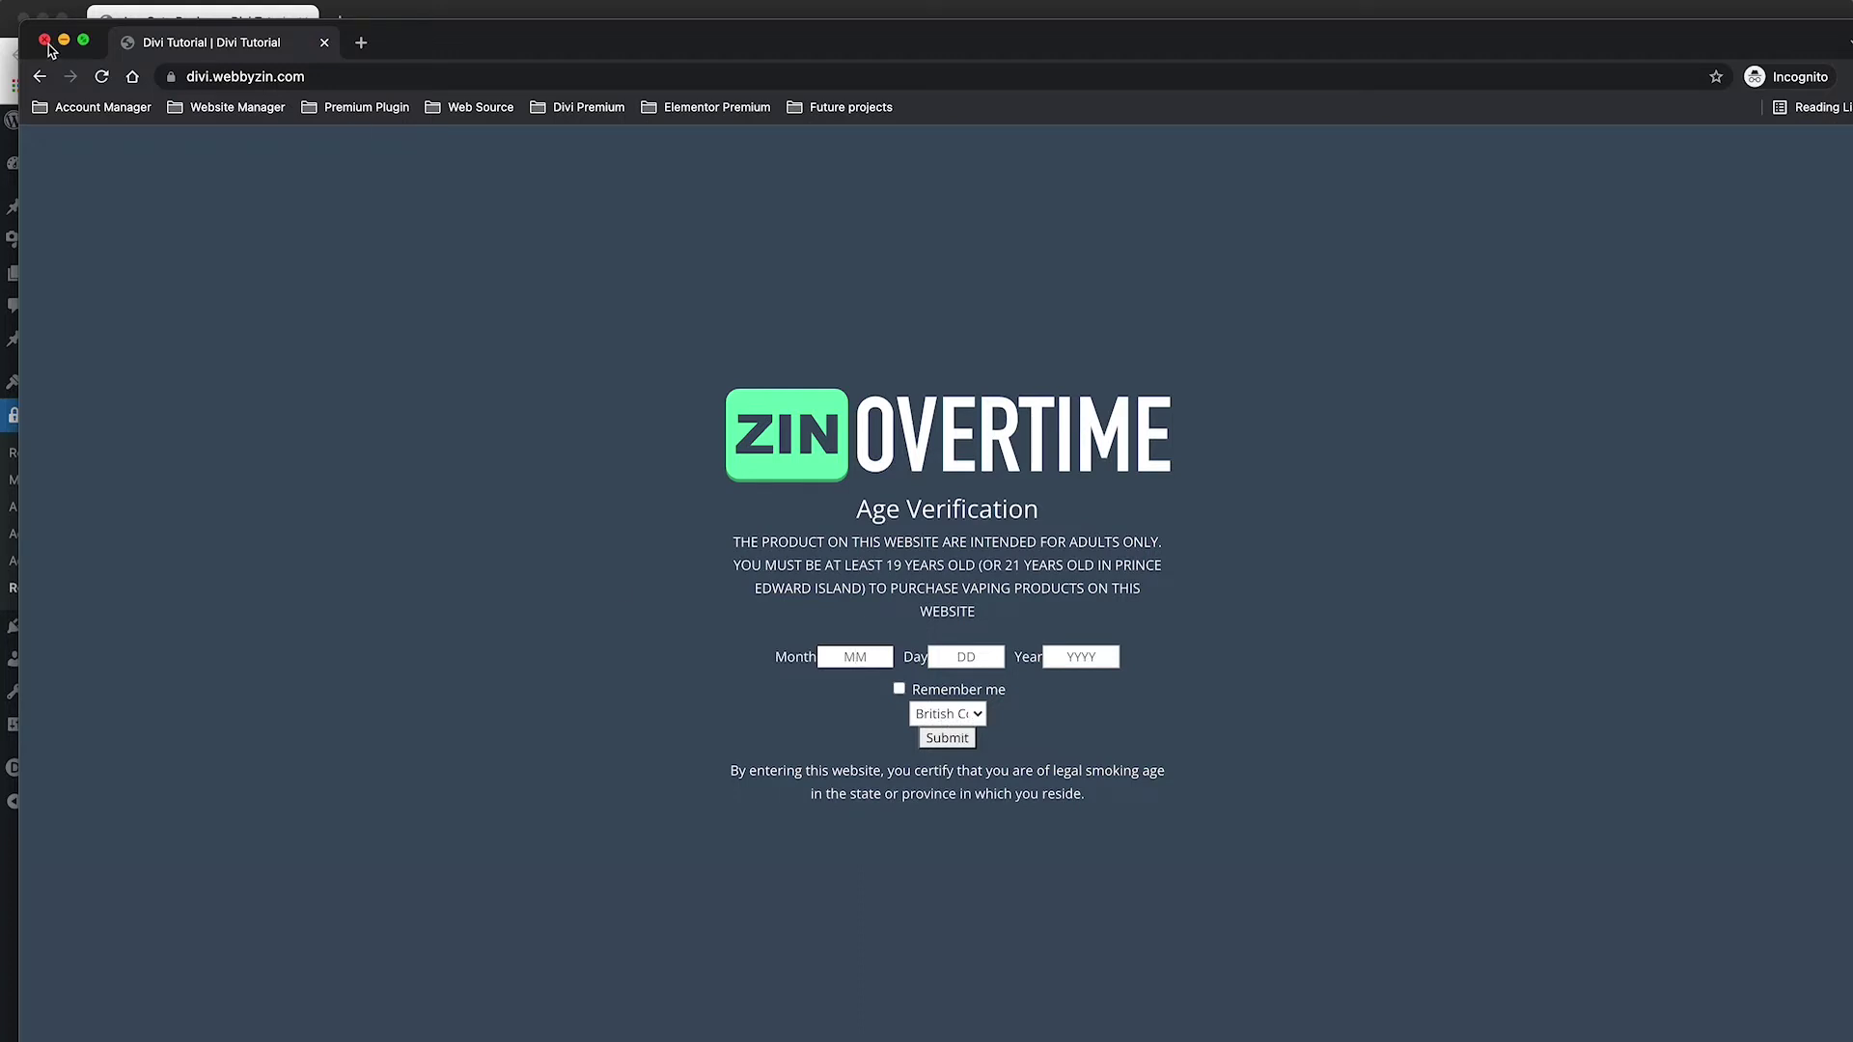
click(419, 14)
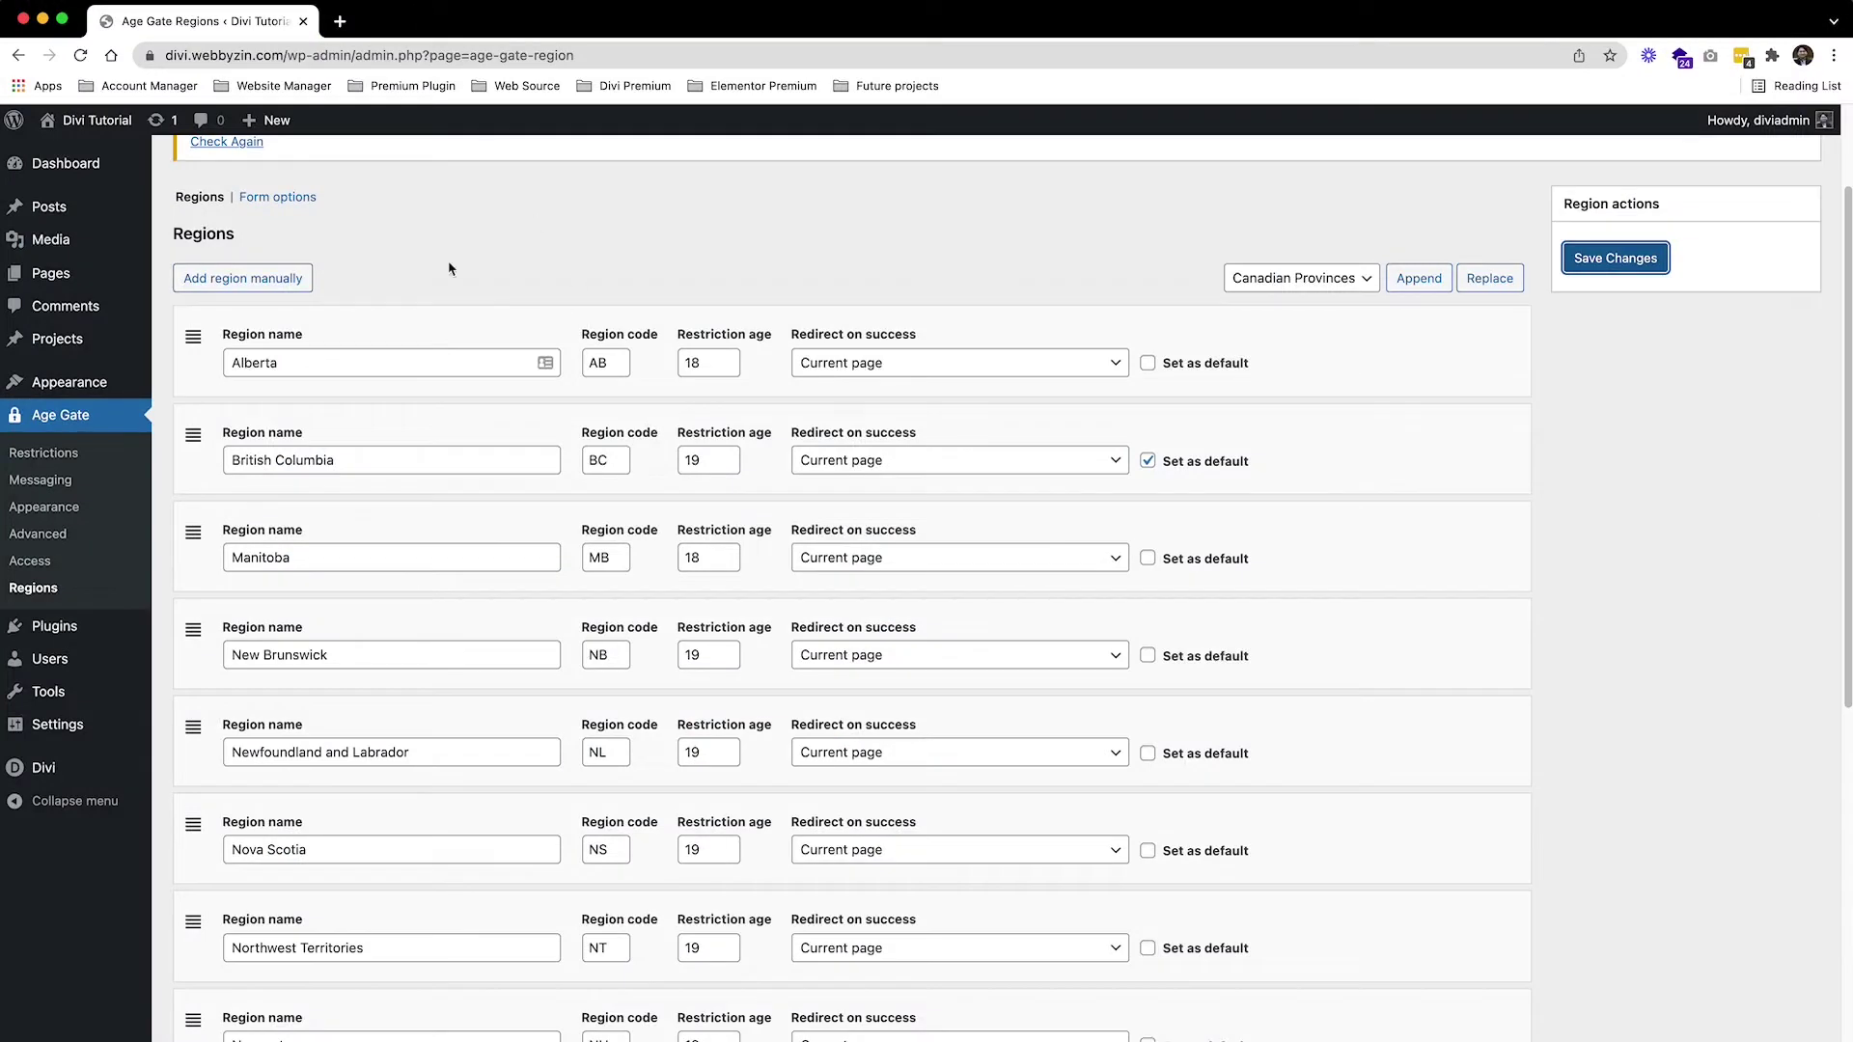
Set the region form options to placement "Before form fields" with label text "Select Your State", and save the changes.
click(302, 202)
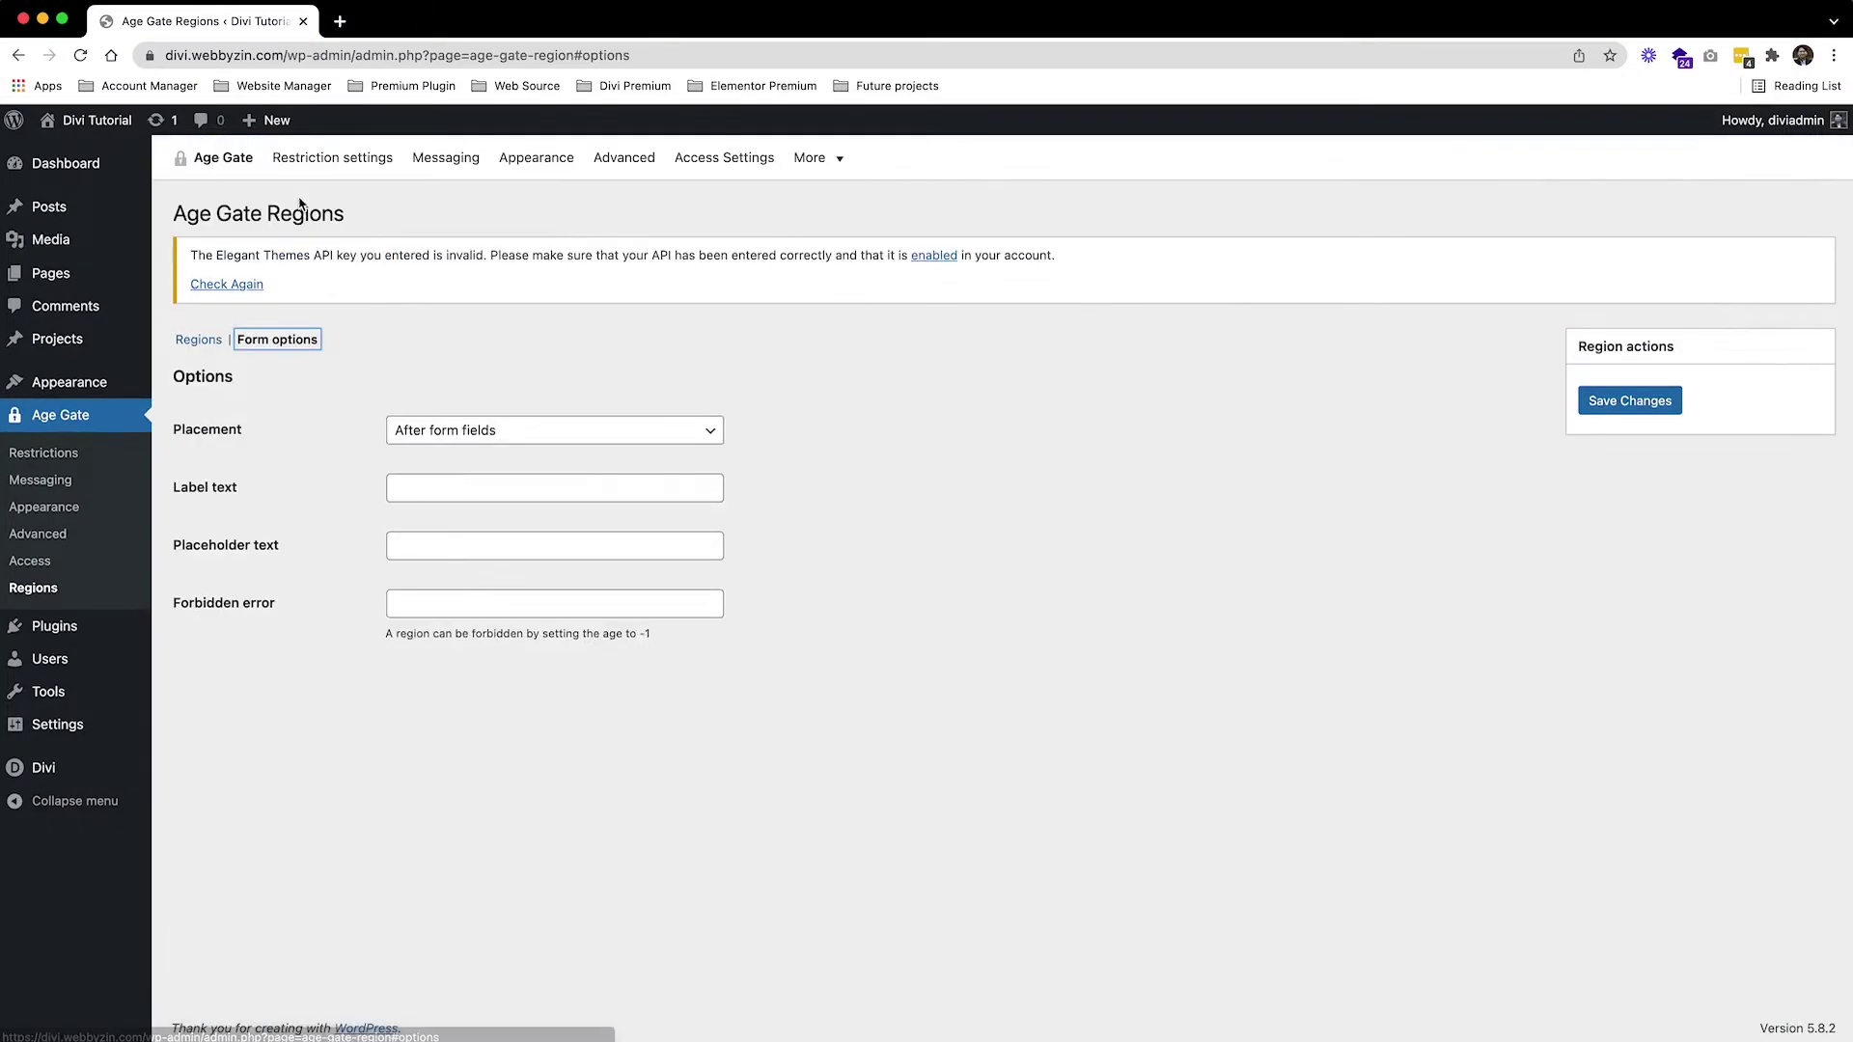
click(538, 430)
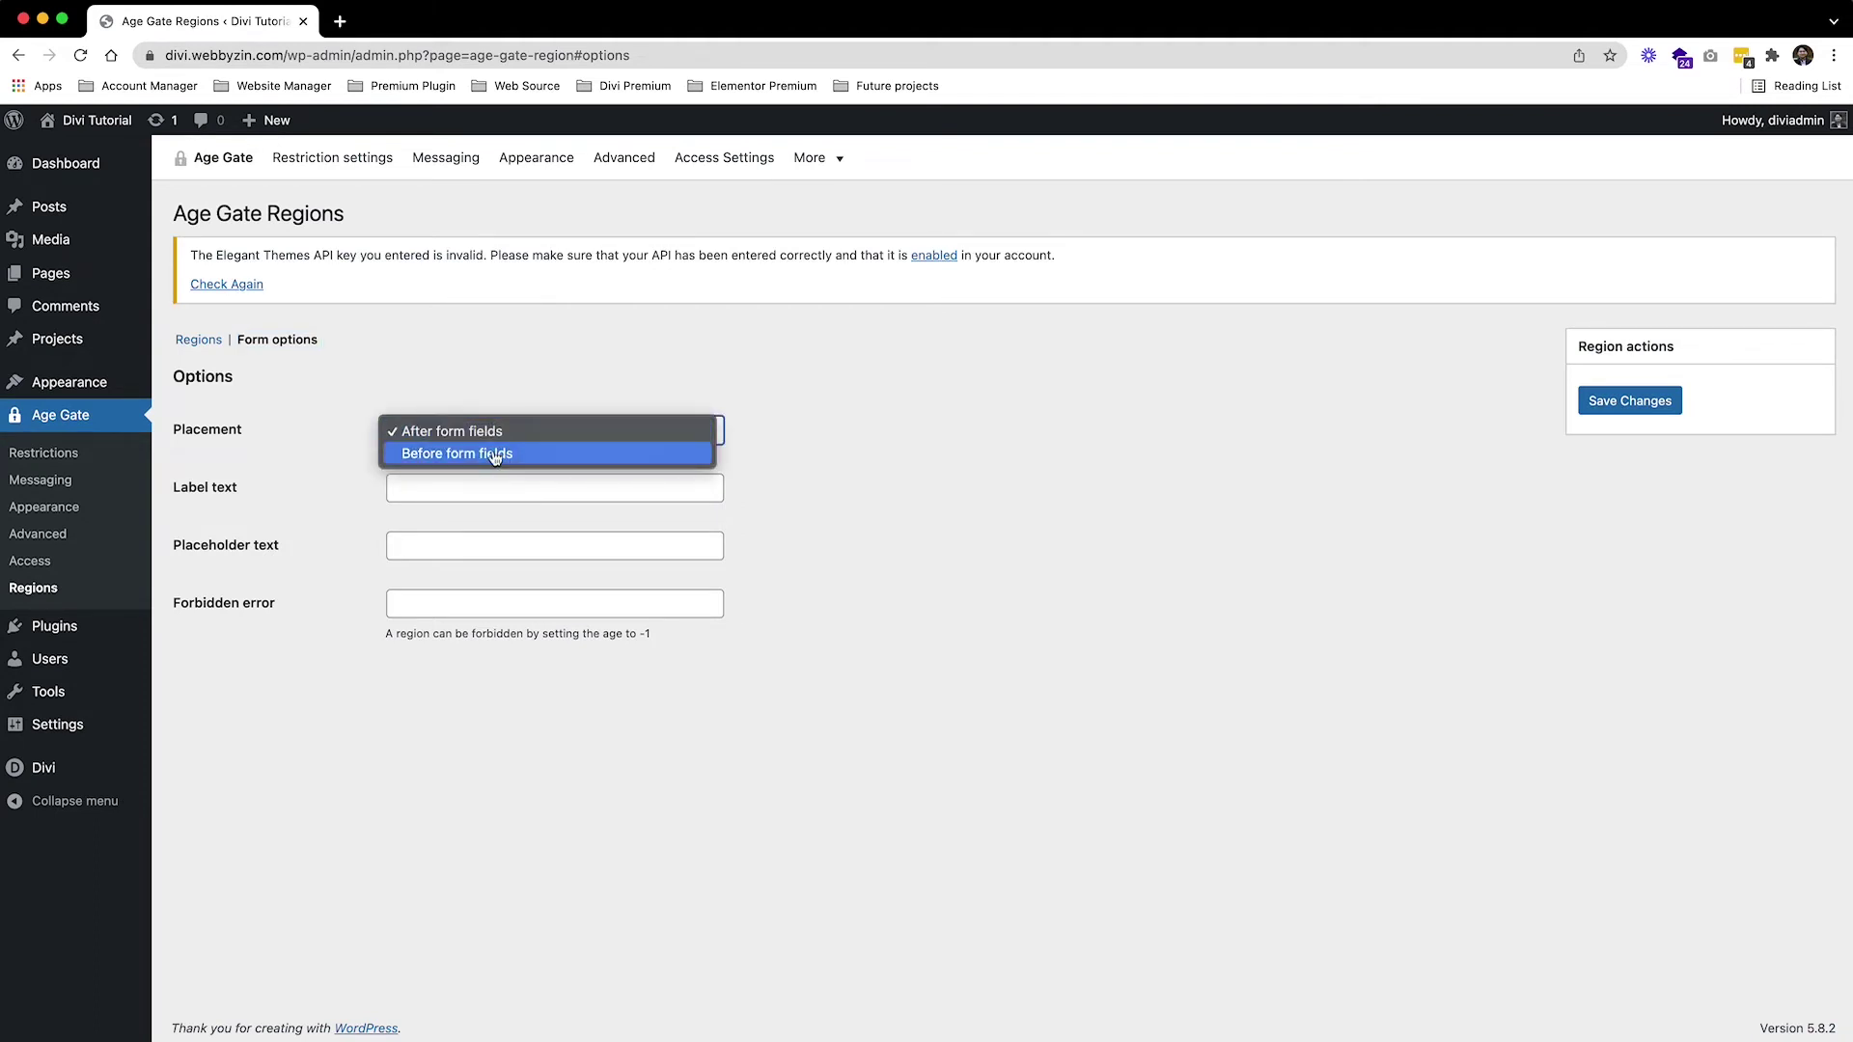
click(494, 456)
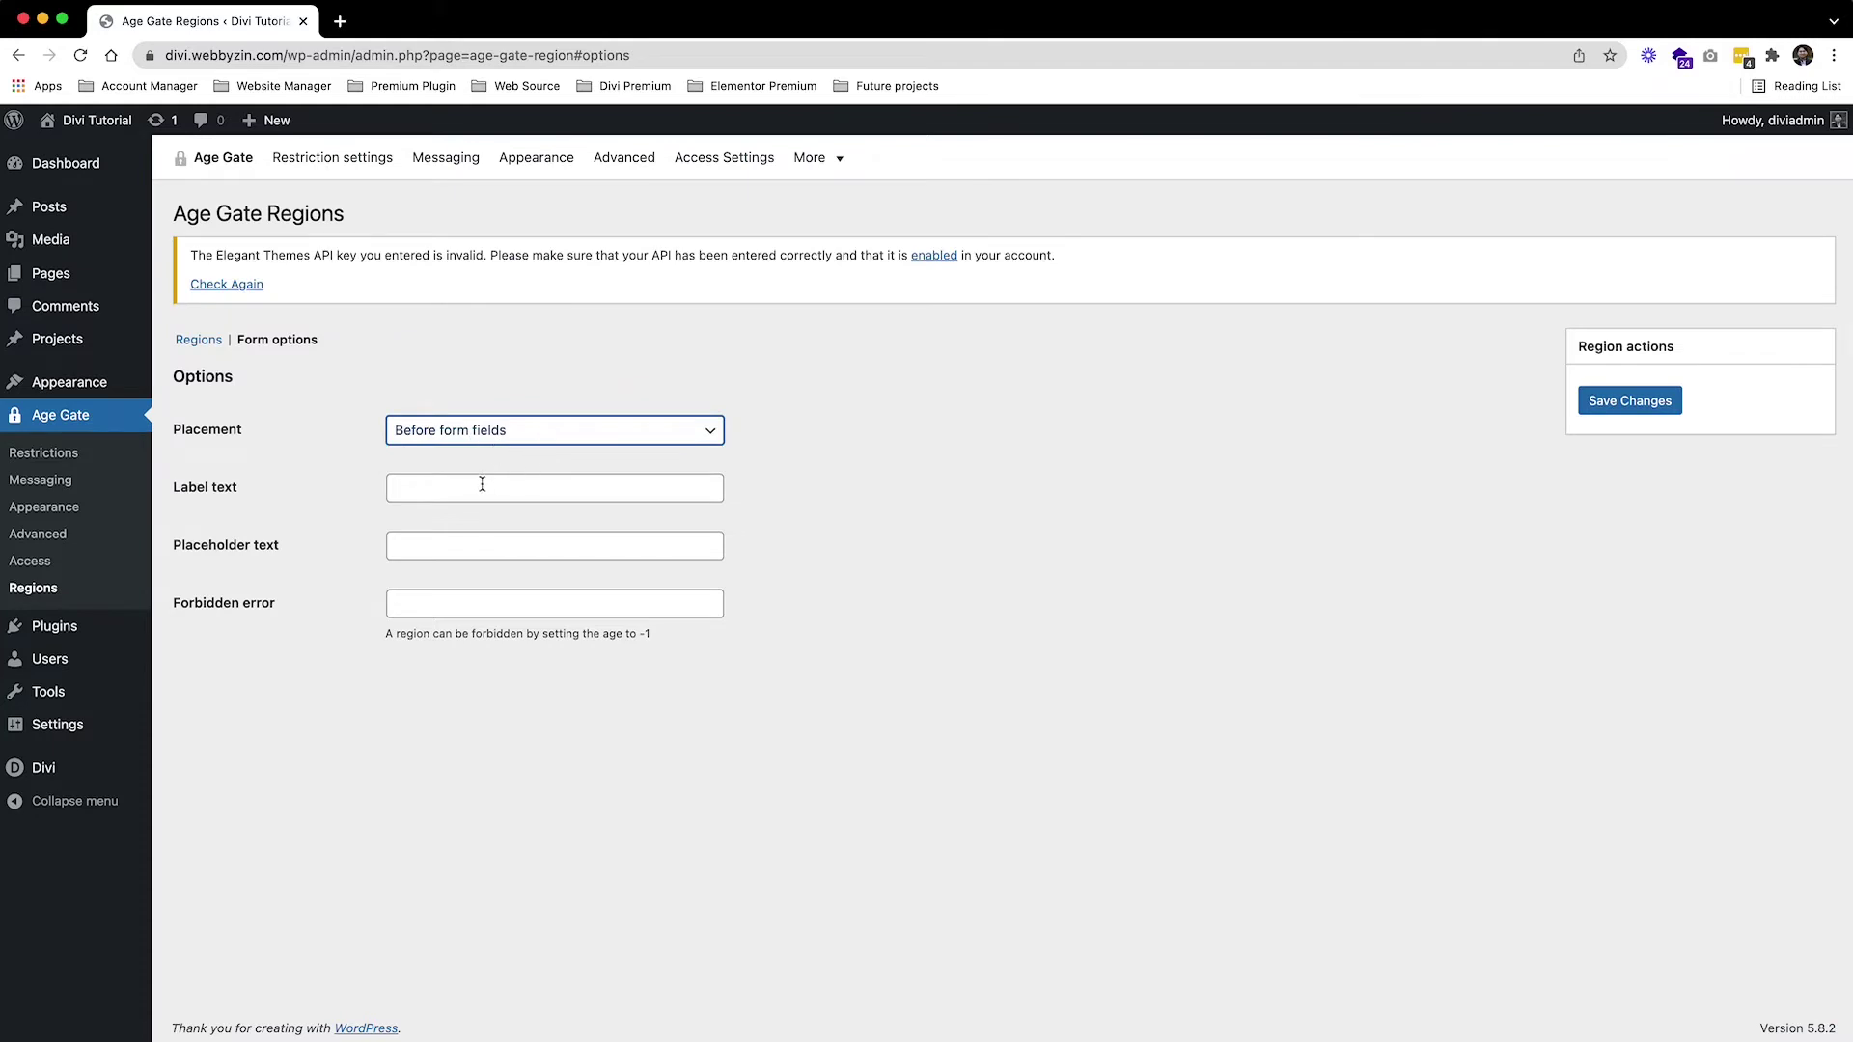
click(481, 484)
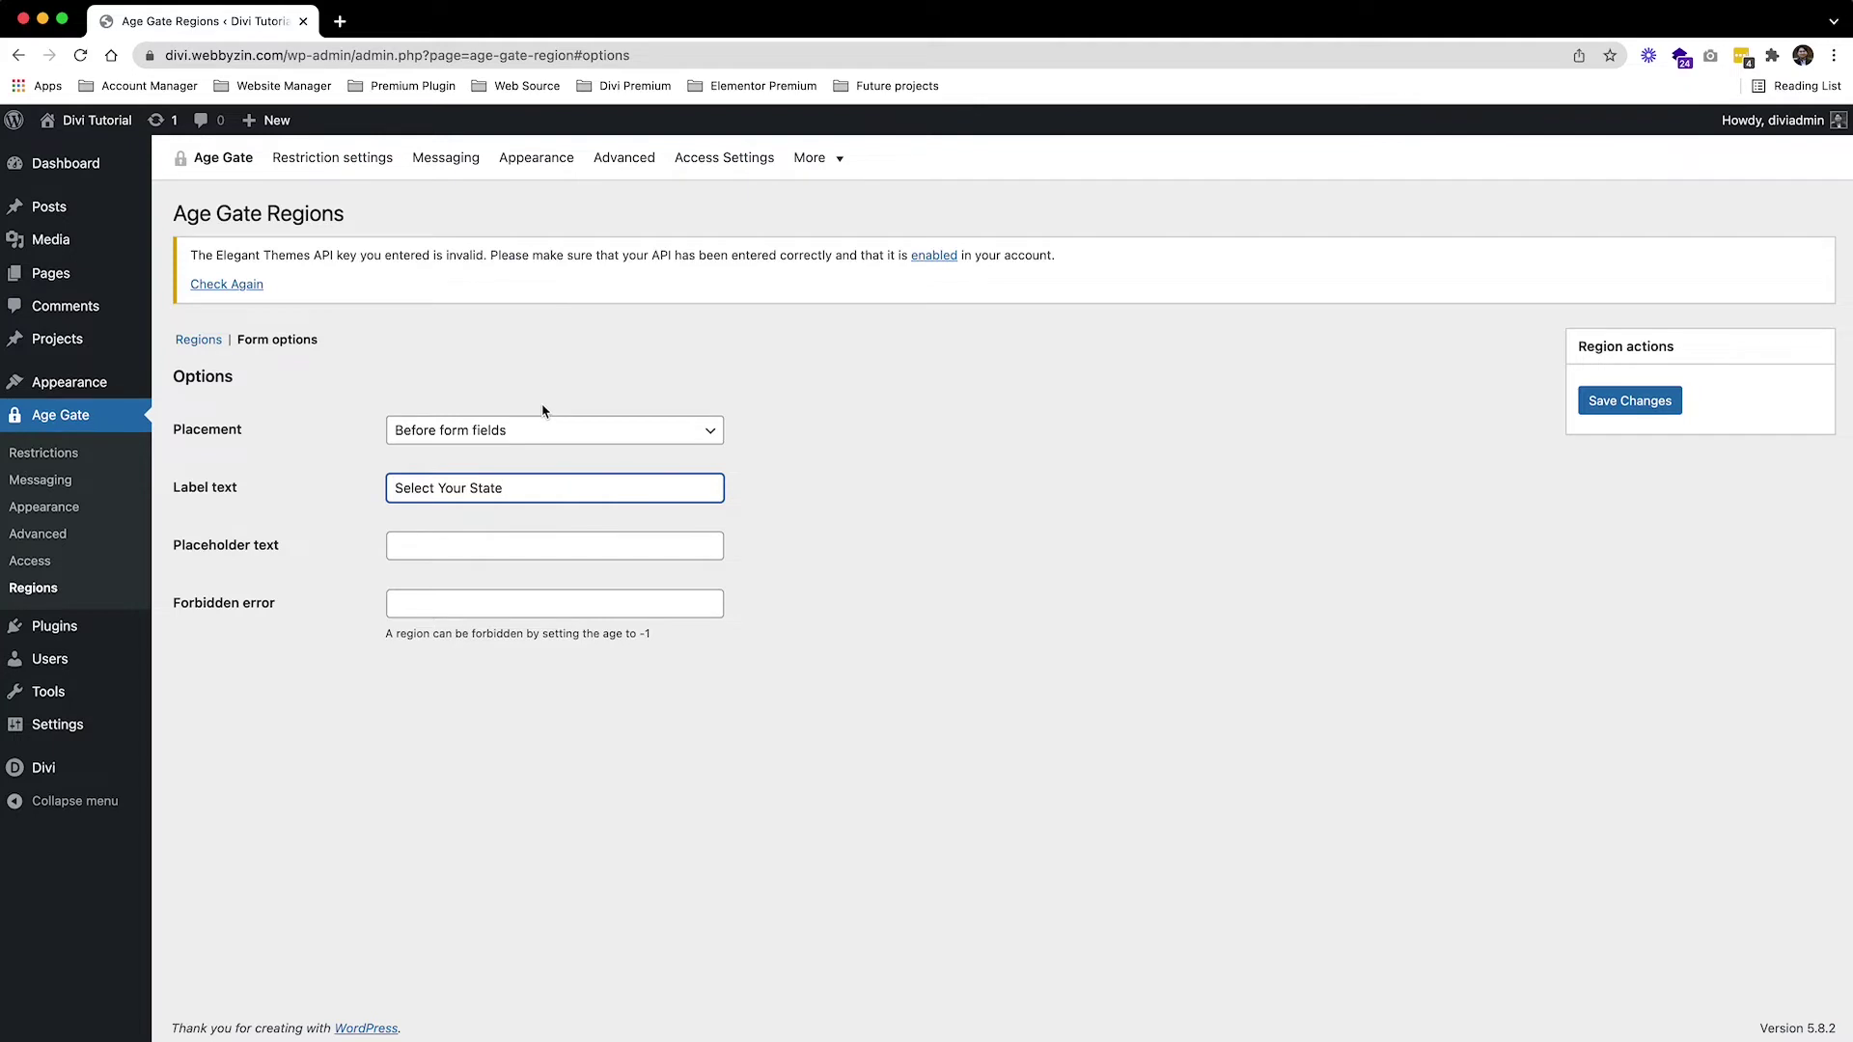
click(653, 549)
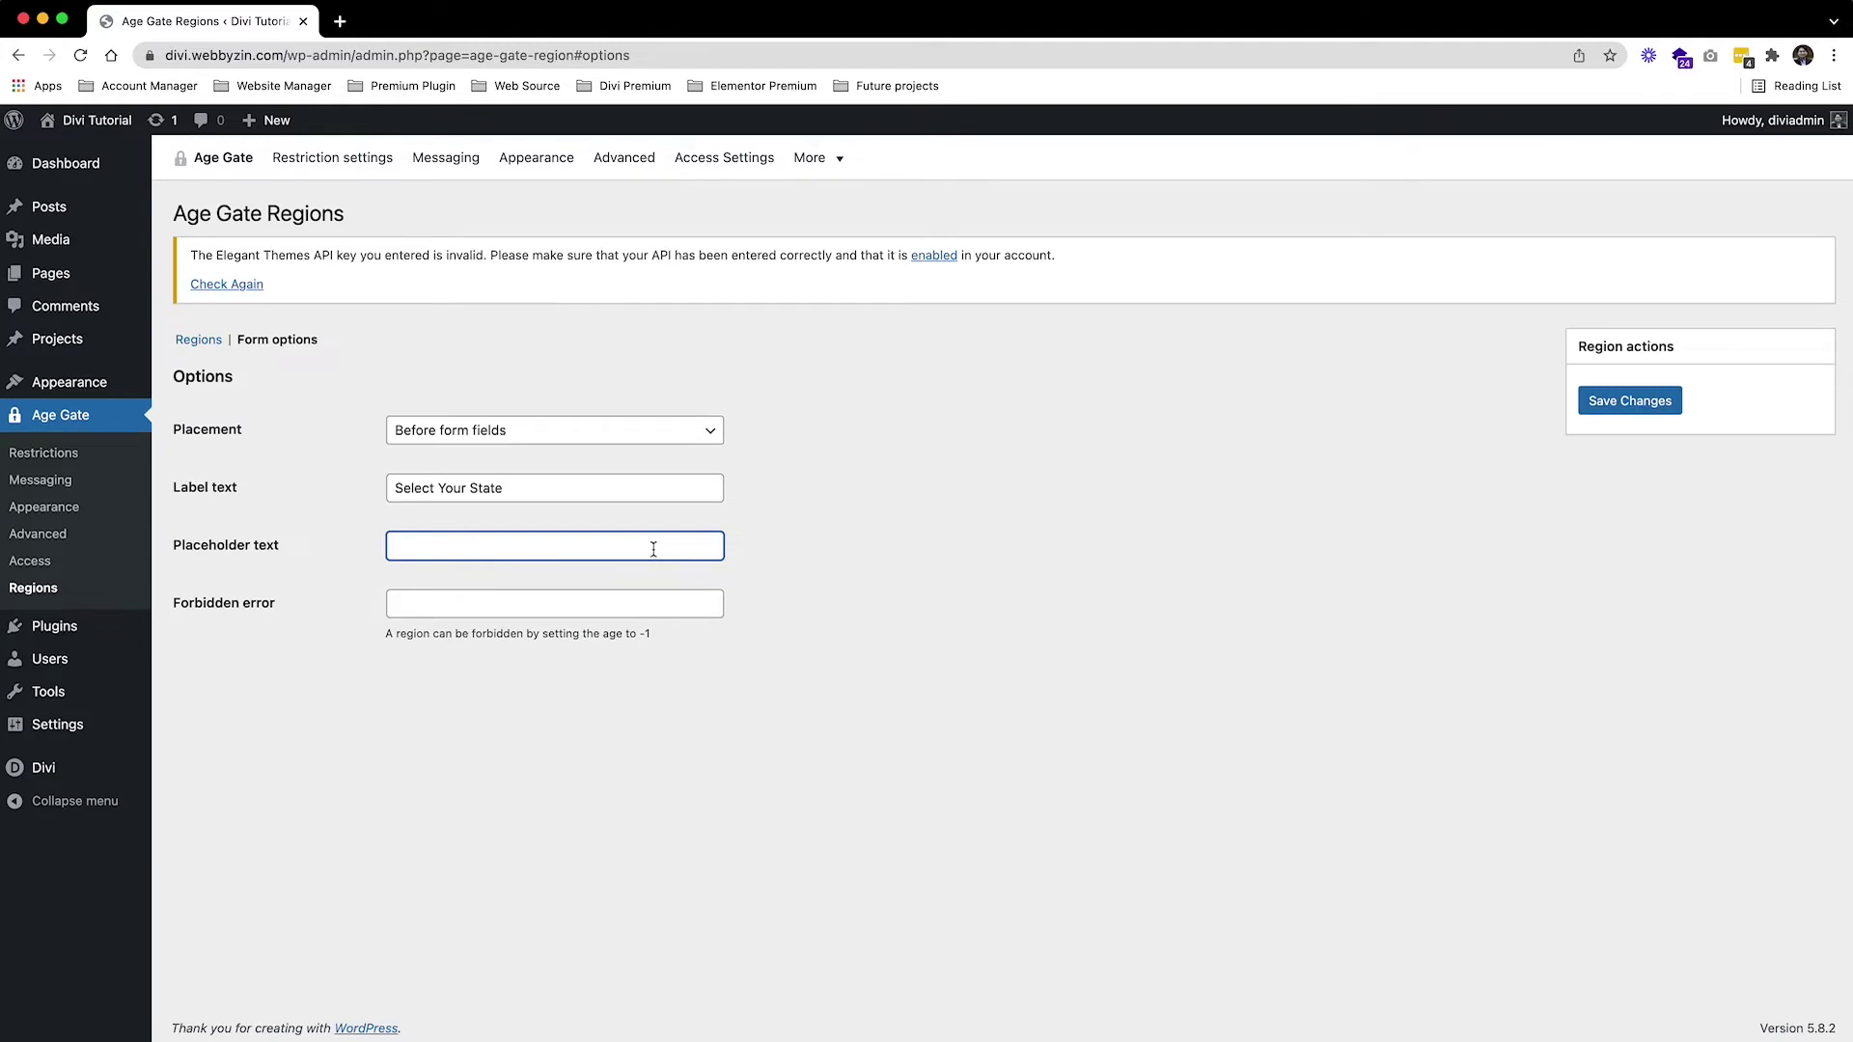
click(199, 340)
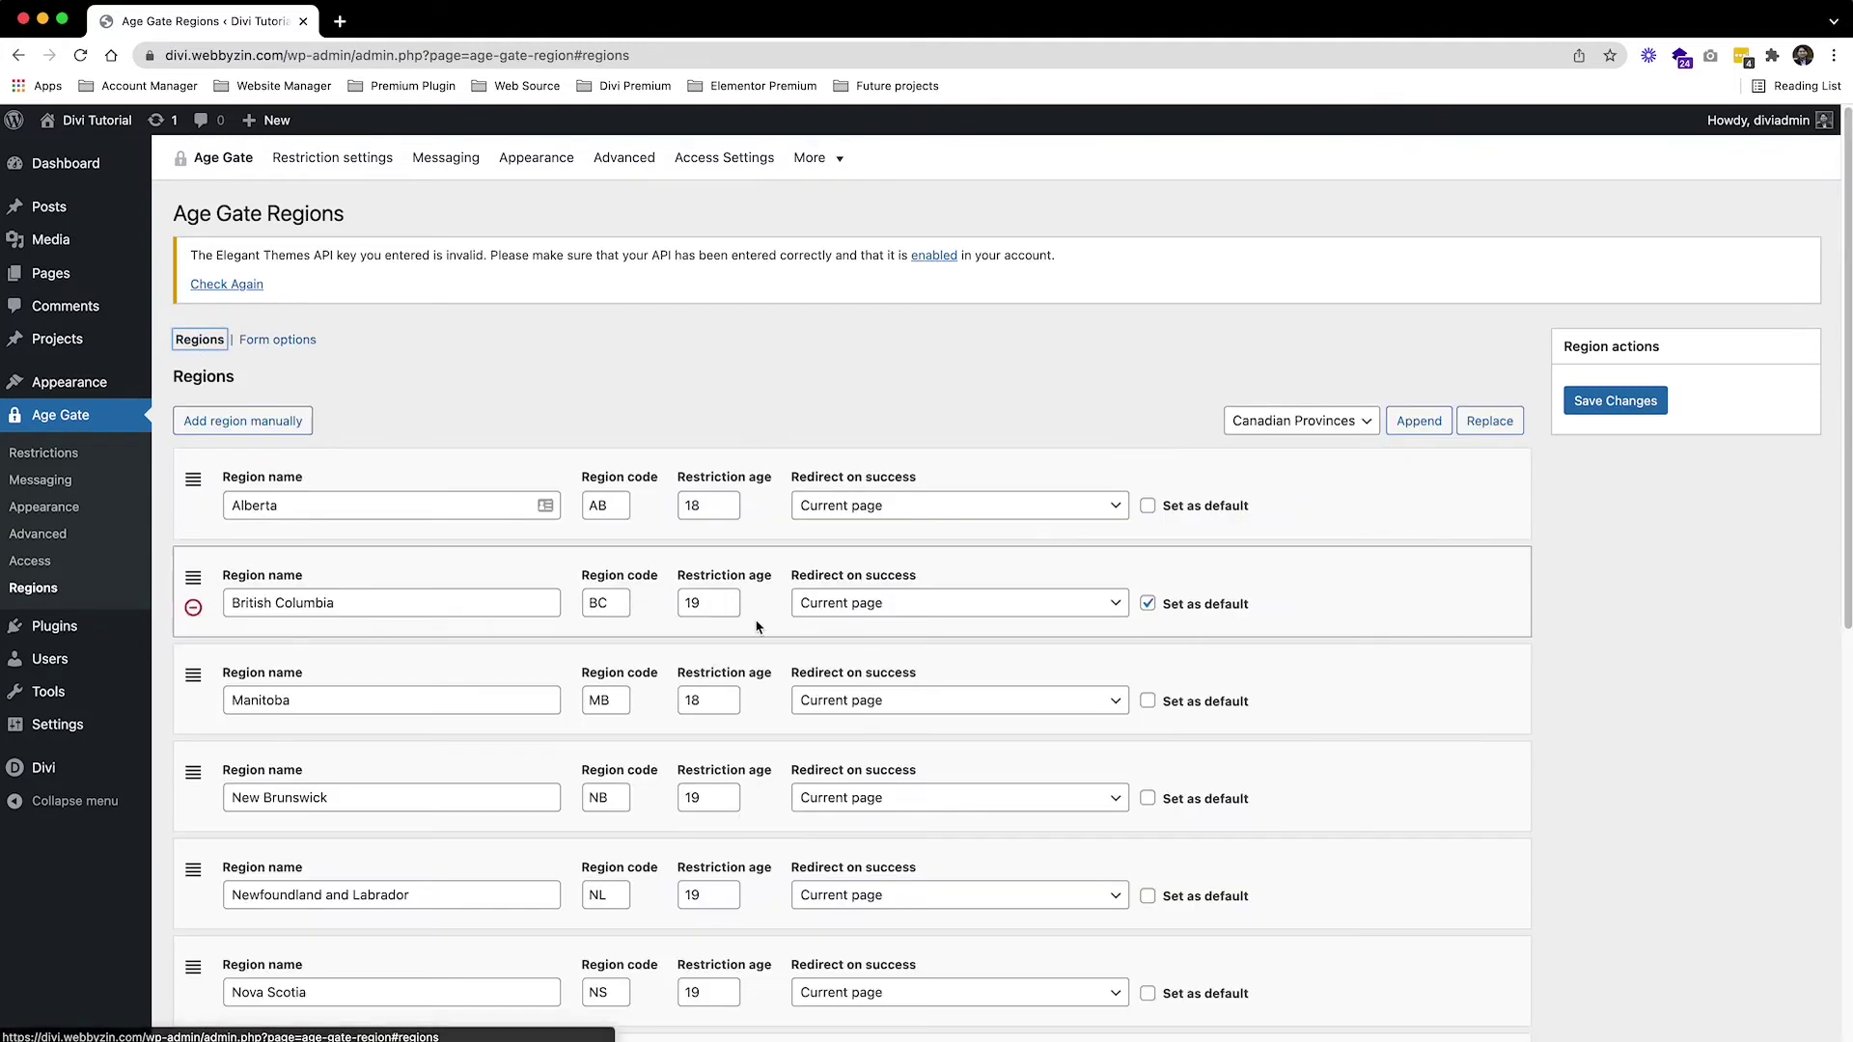
click(277, 340)
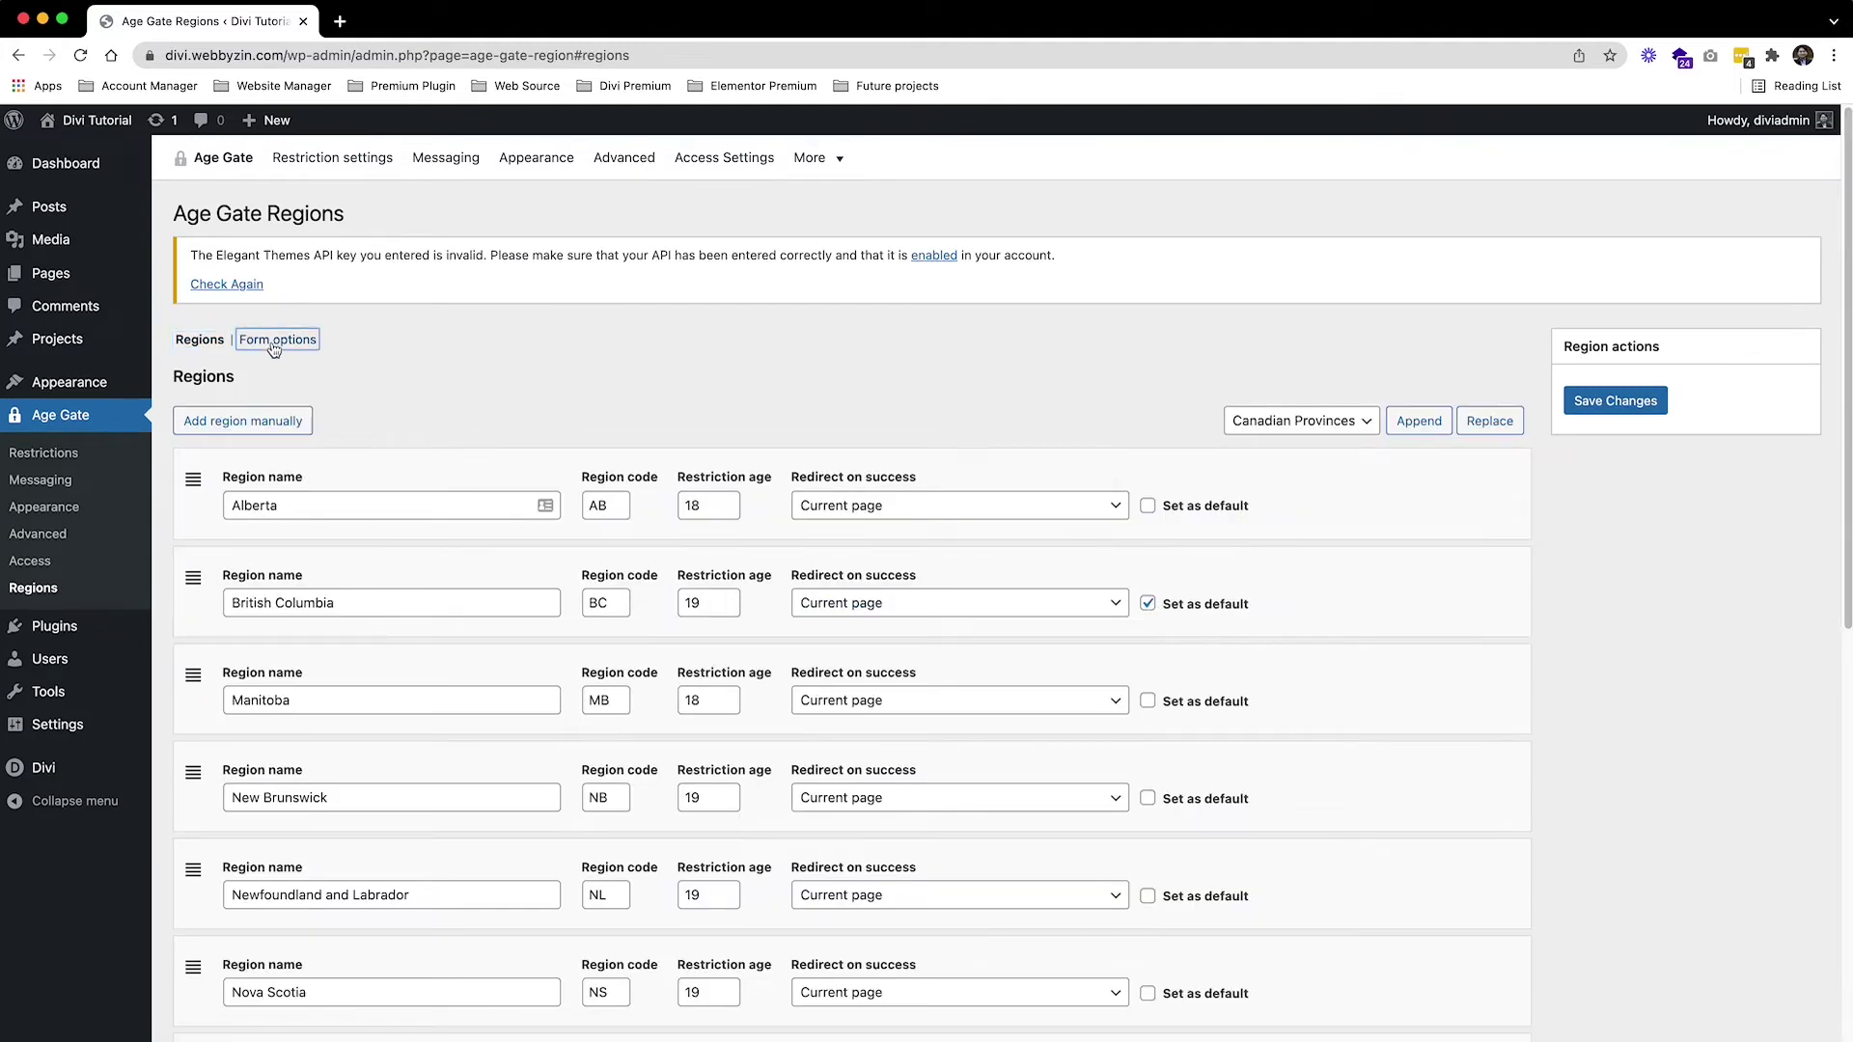
click(447, 542)
click(1418, 479)
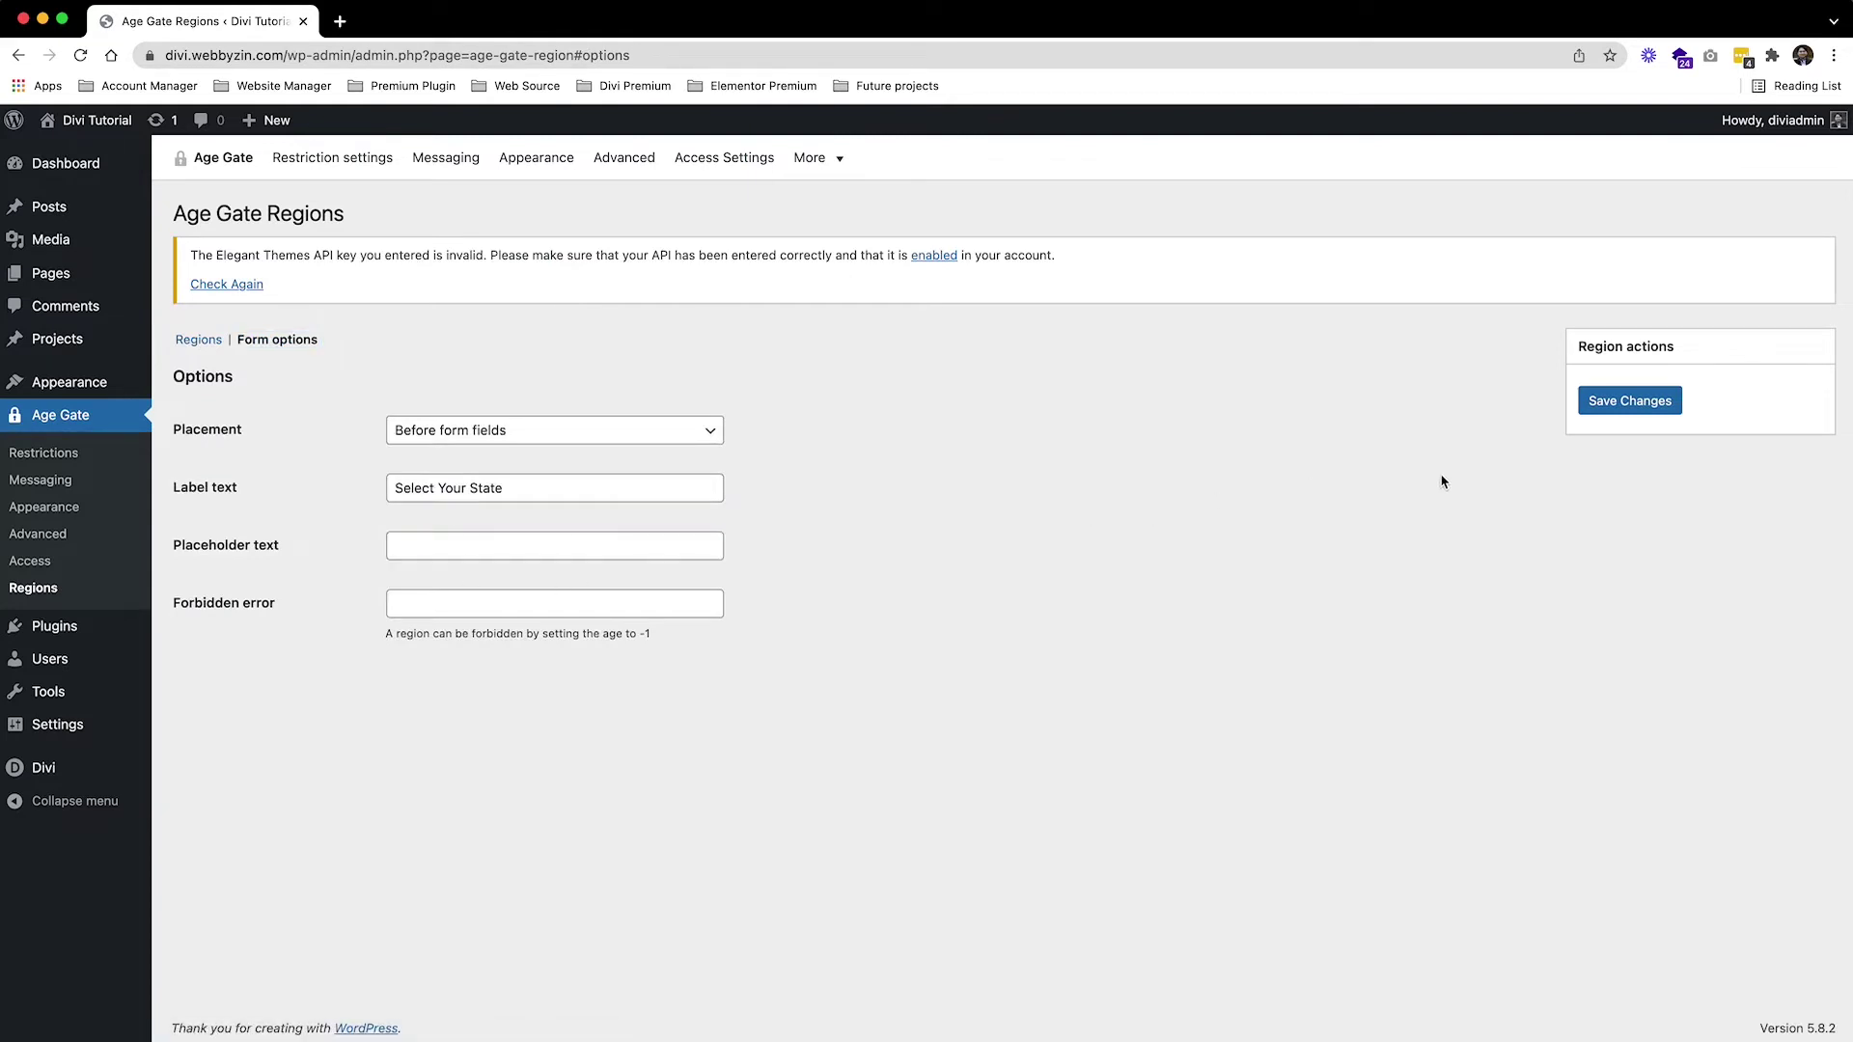
click(1650, 406)
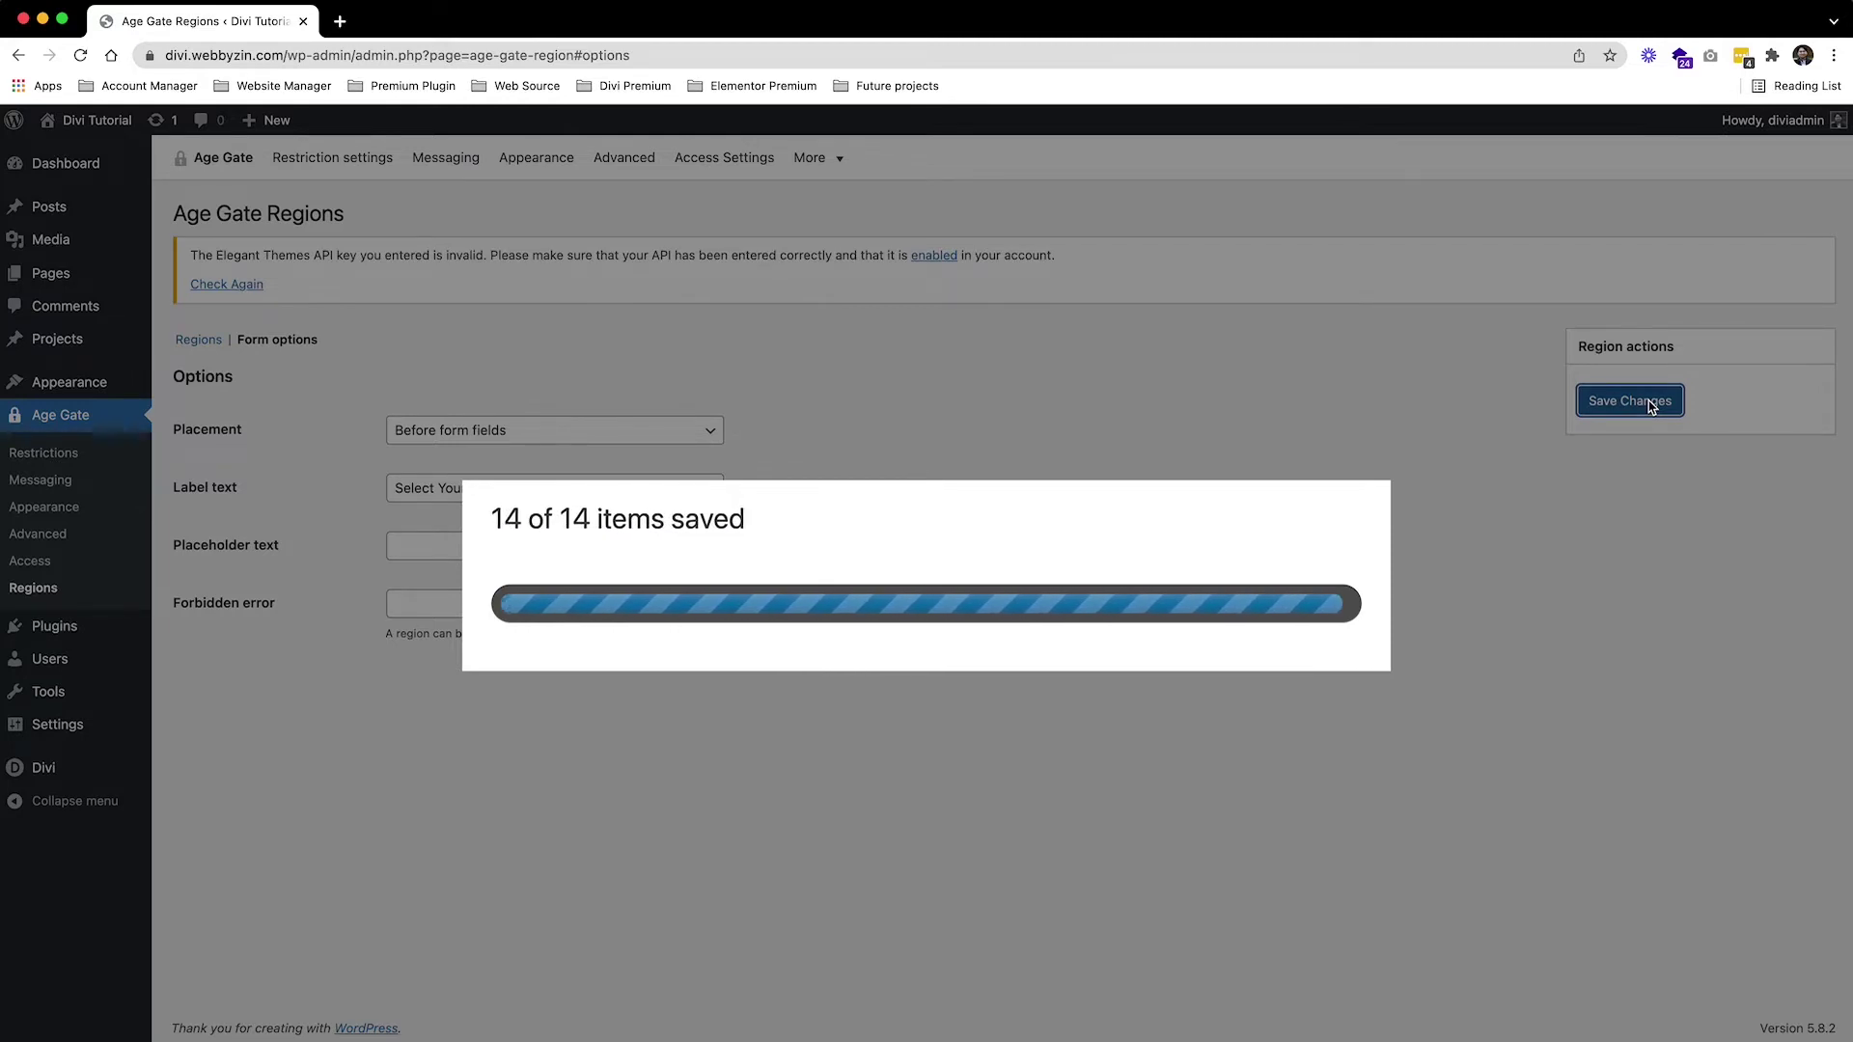
Reload the site in the incognito window and check the region selector's placement and label on the age gate.
key(super+grave)
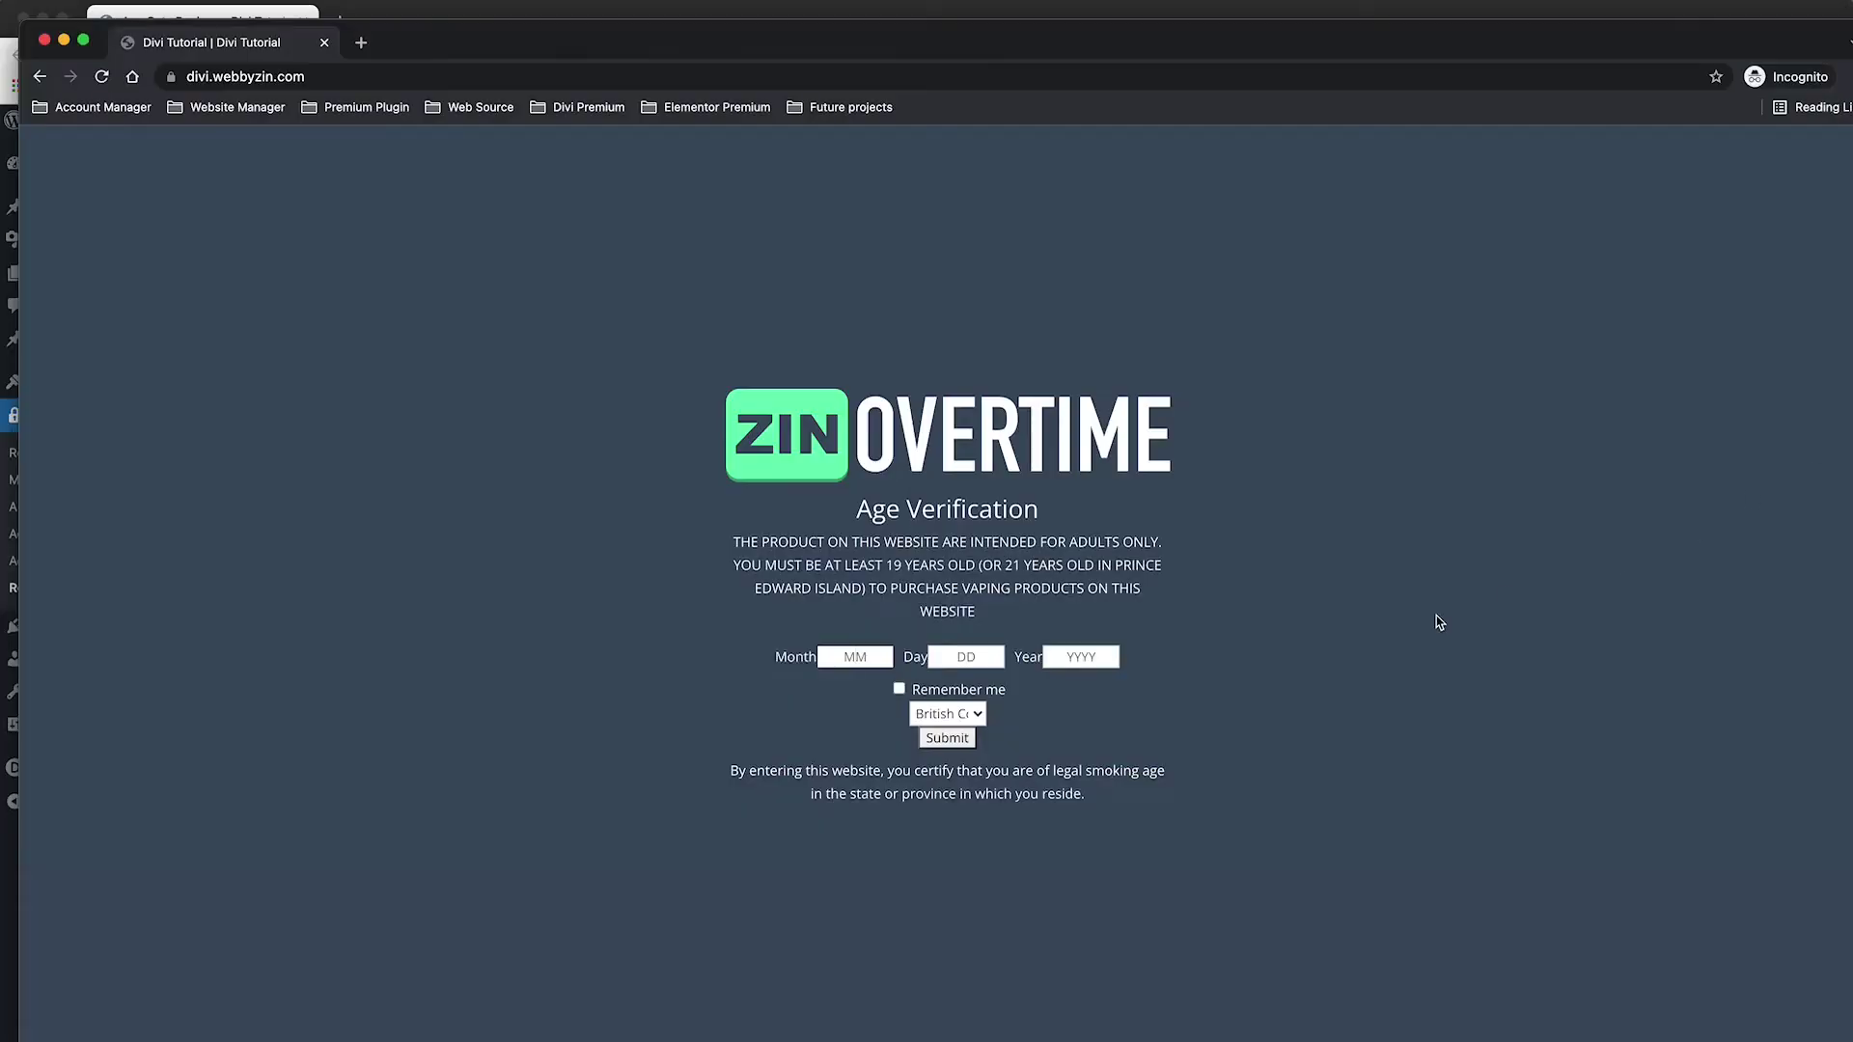
key(super+r)
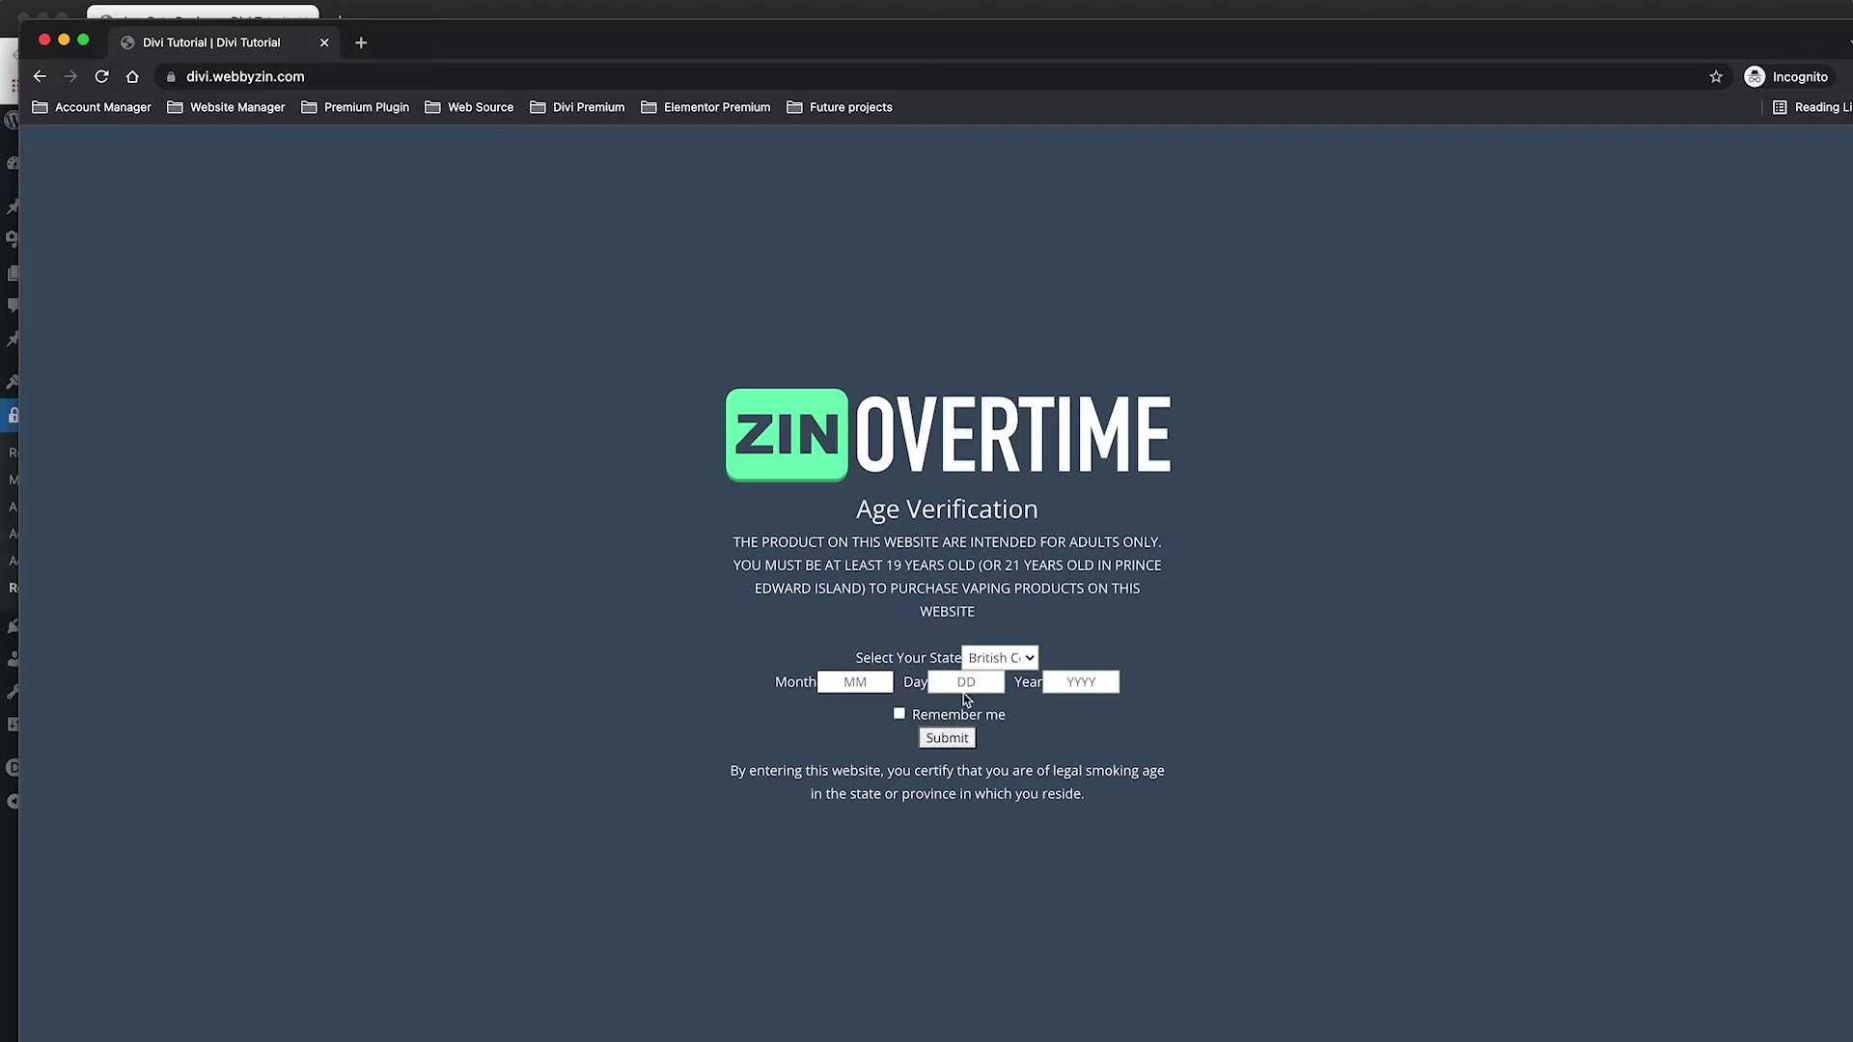
click(6, 203)
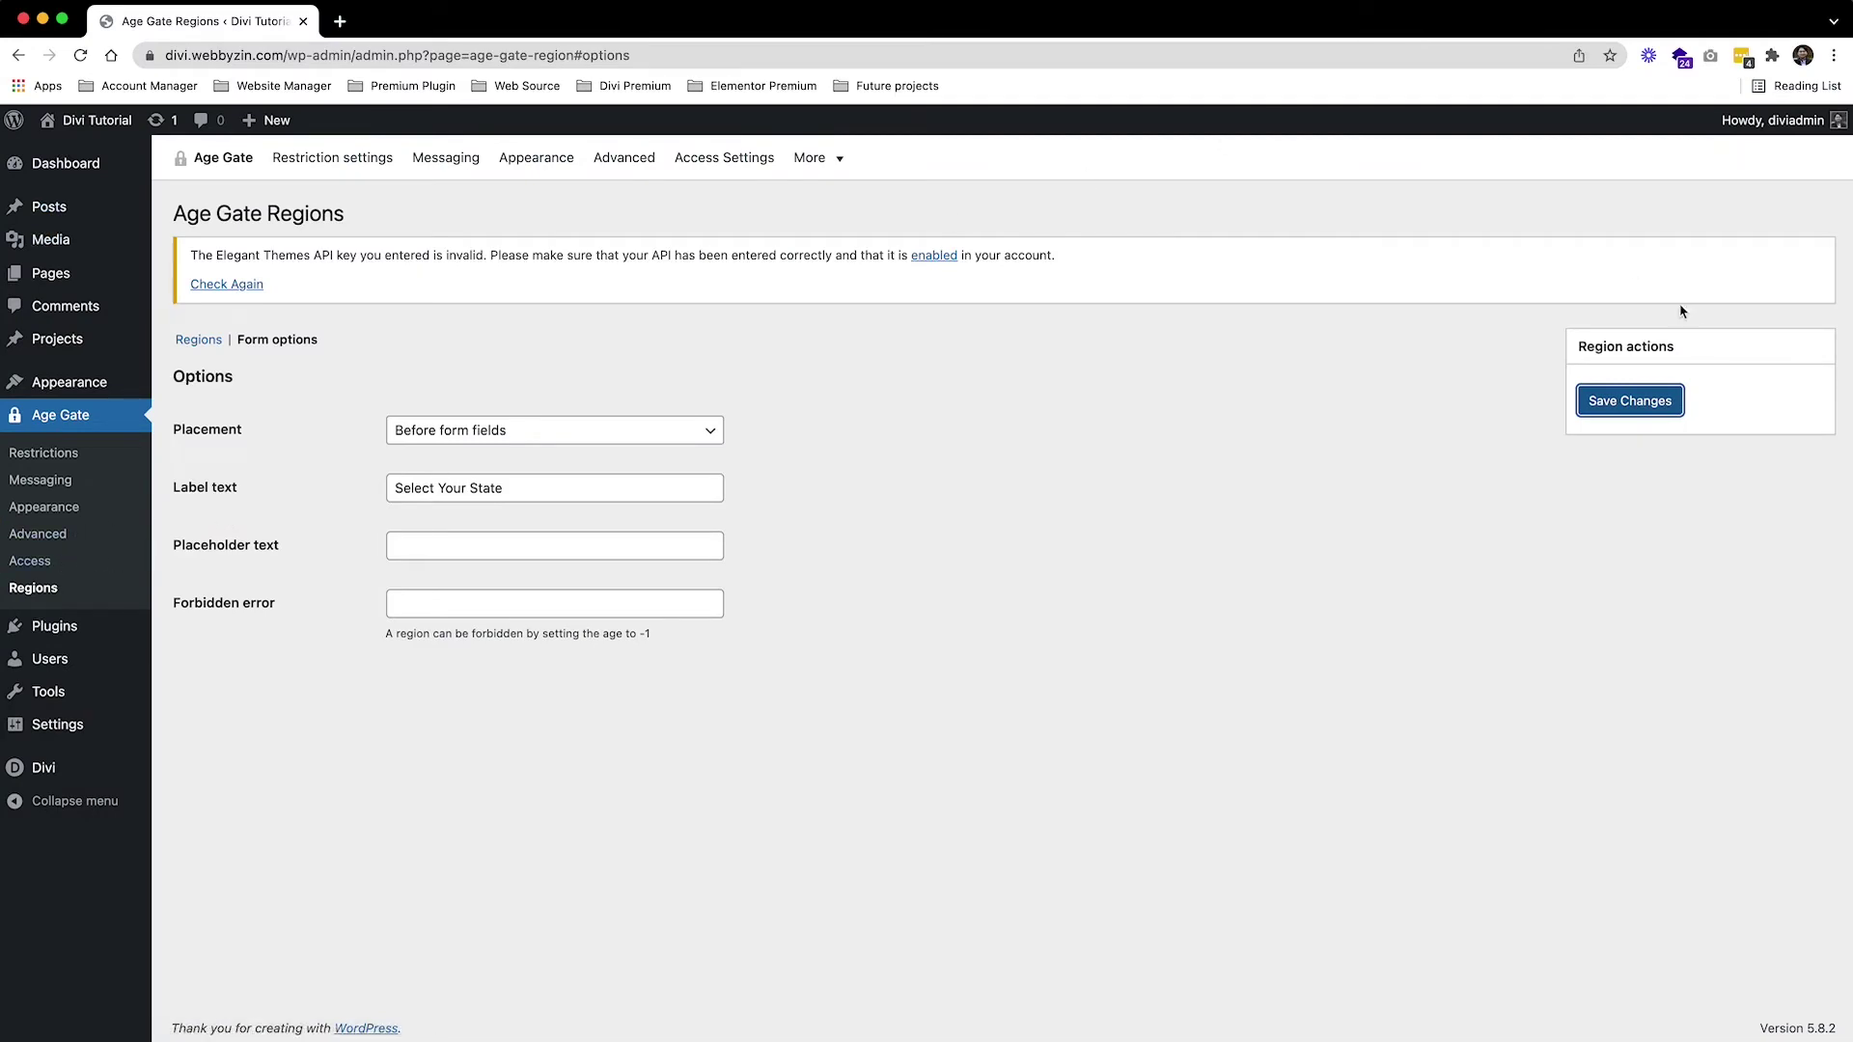
Switch to the Age Verification notes in the text editor and examine the prepared age gate CSS rules.
key(super+grave)
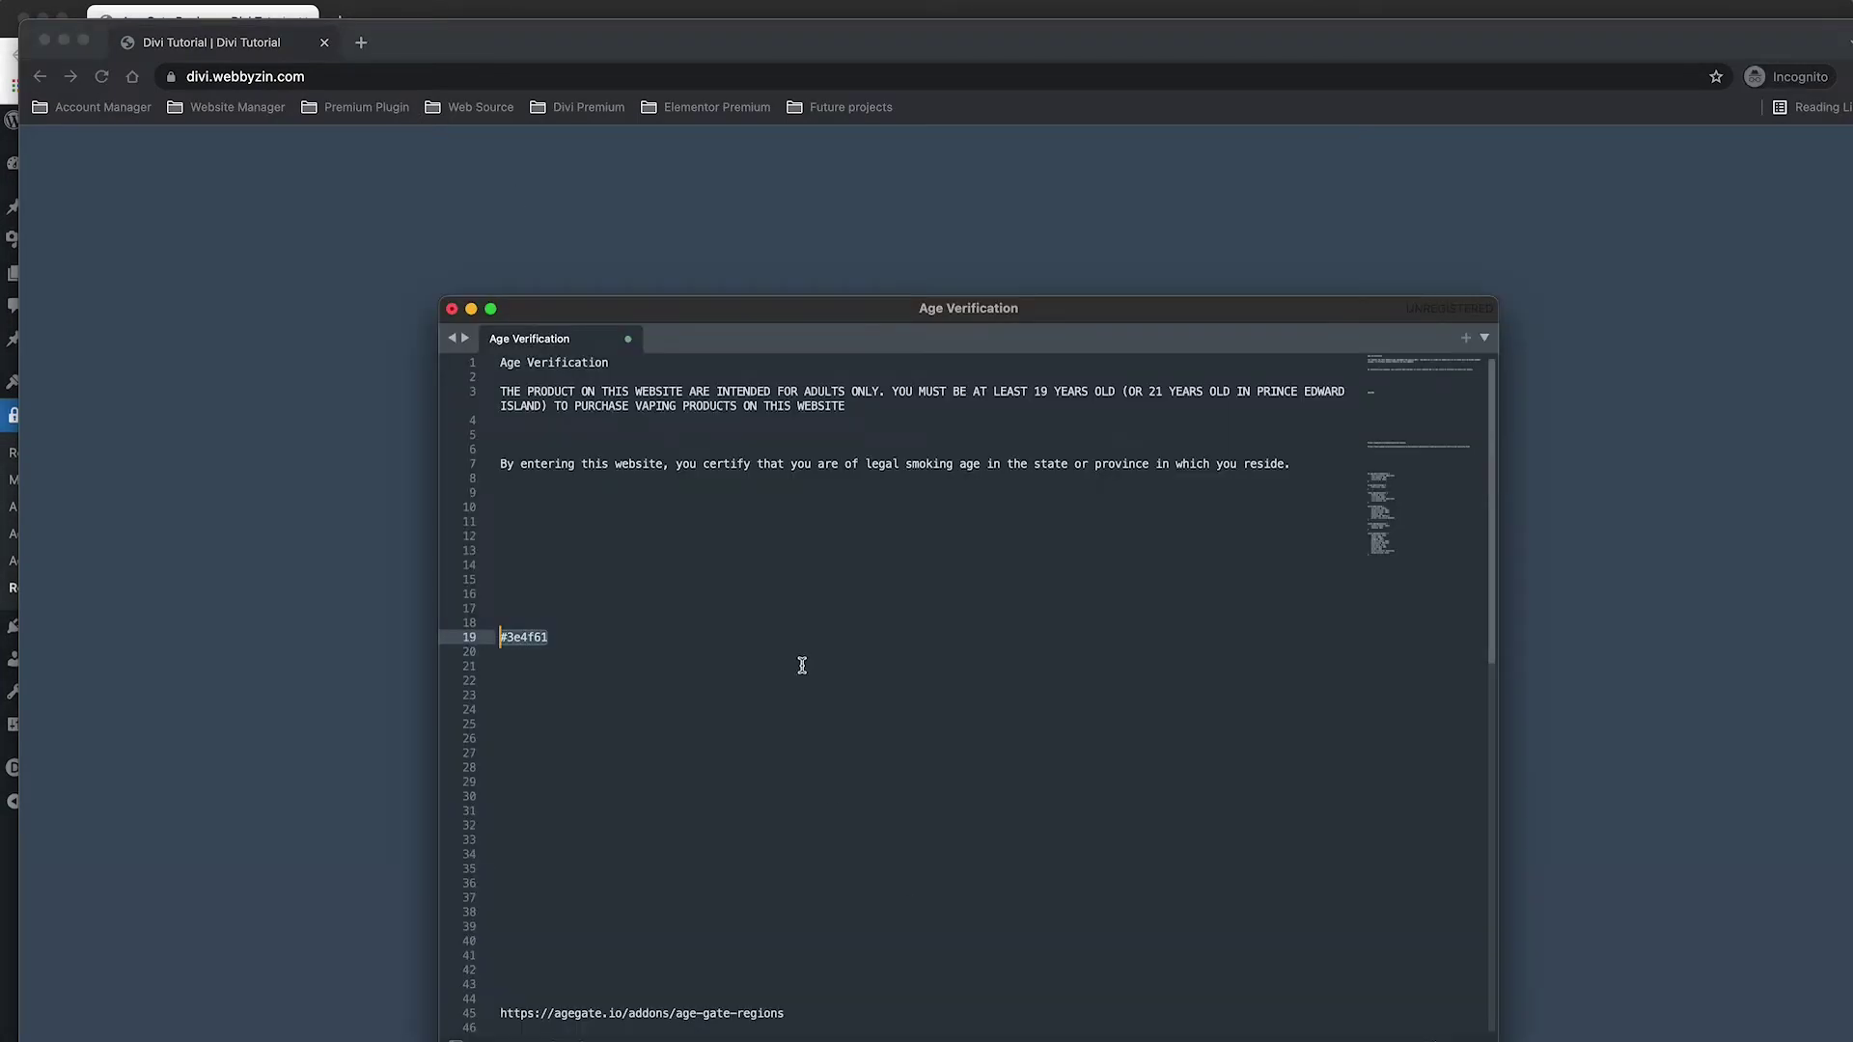
scroll(800, 665, down, 10)
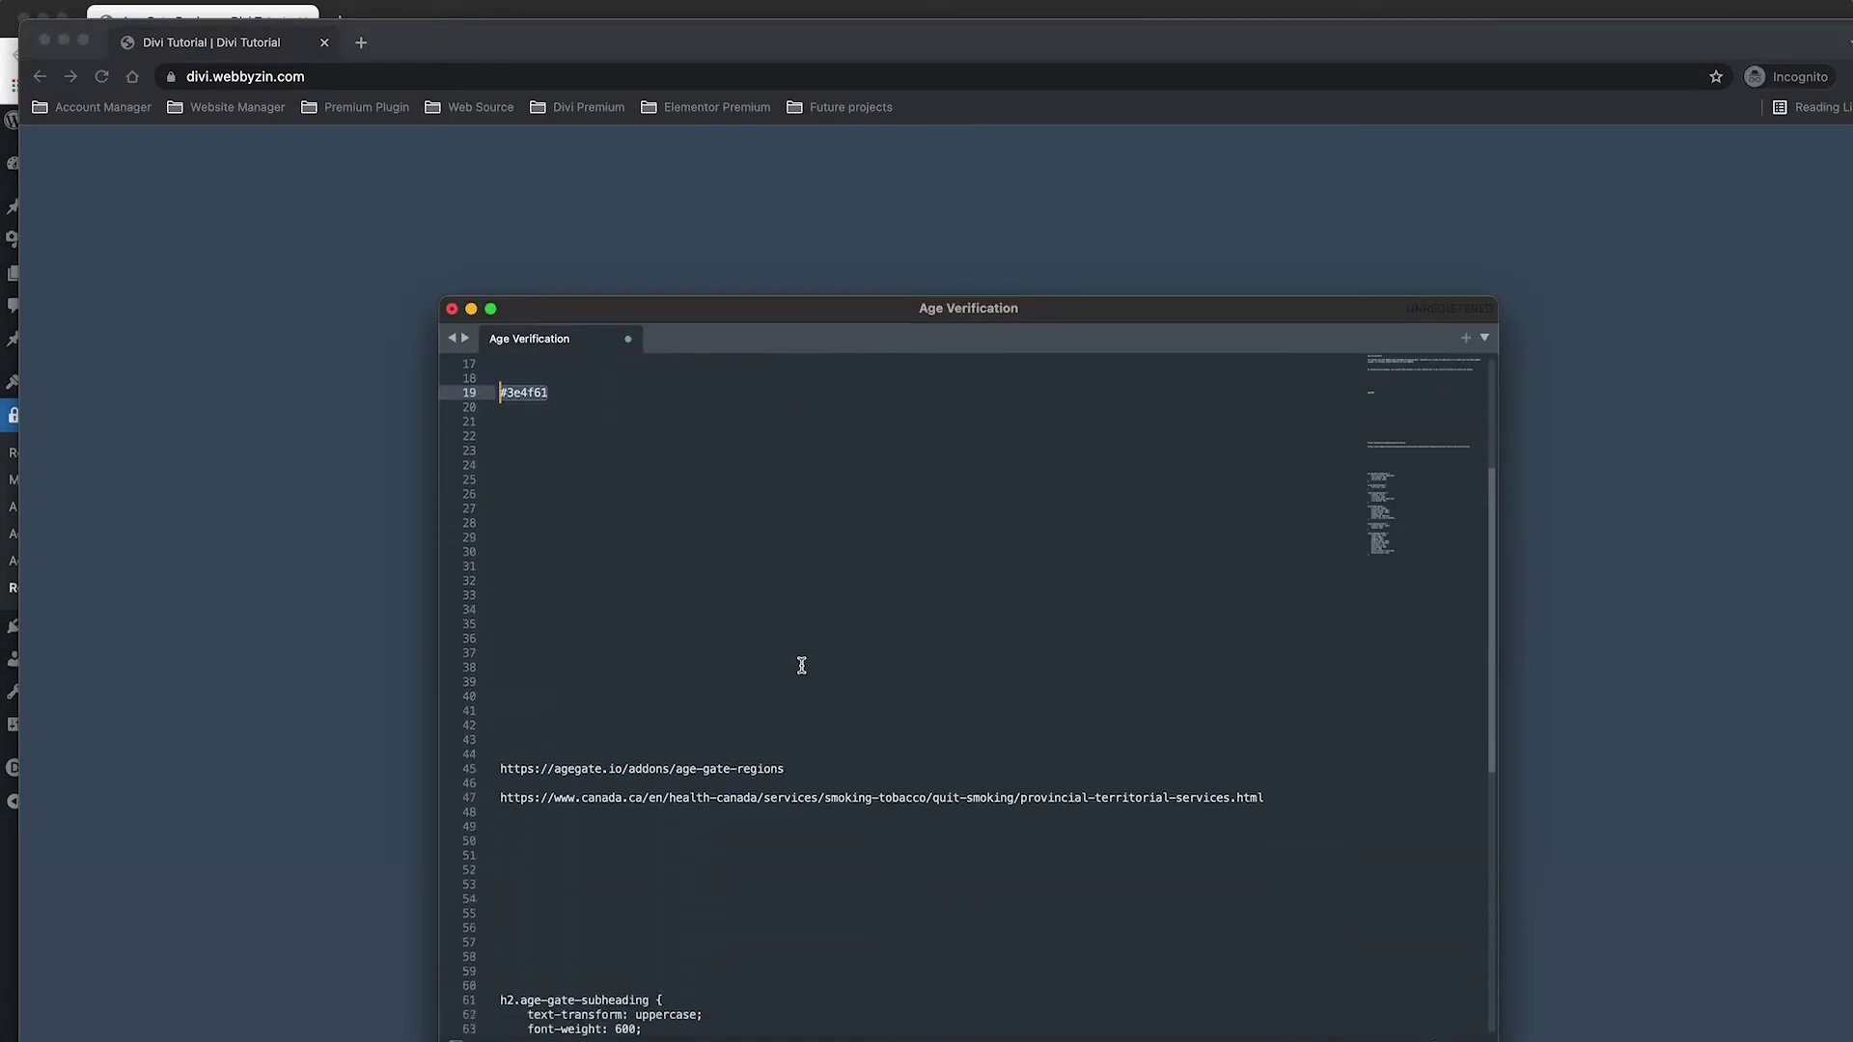
scroll(801, 665, down, 8)
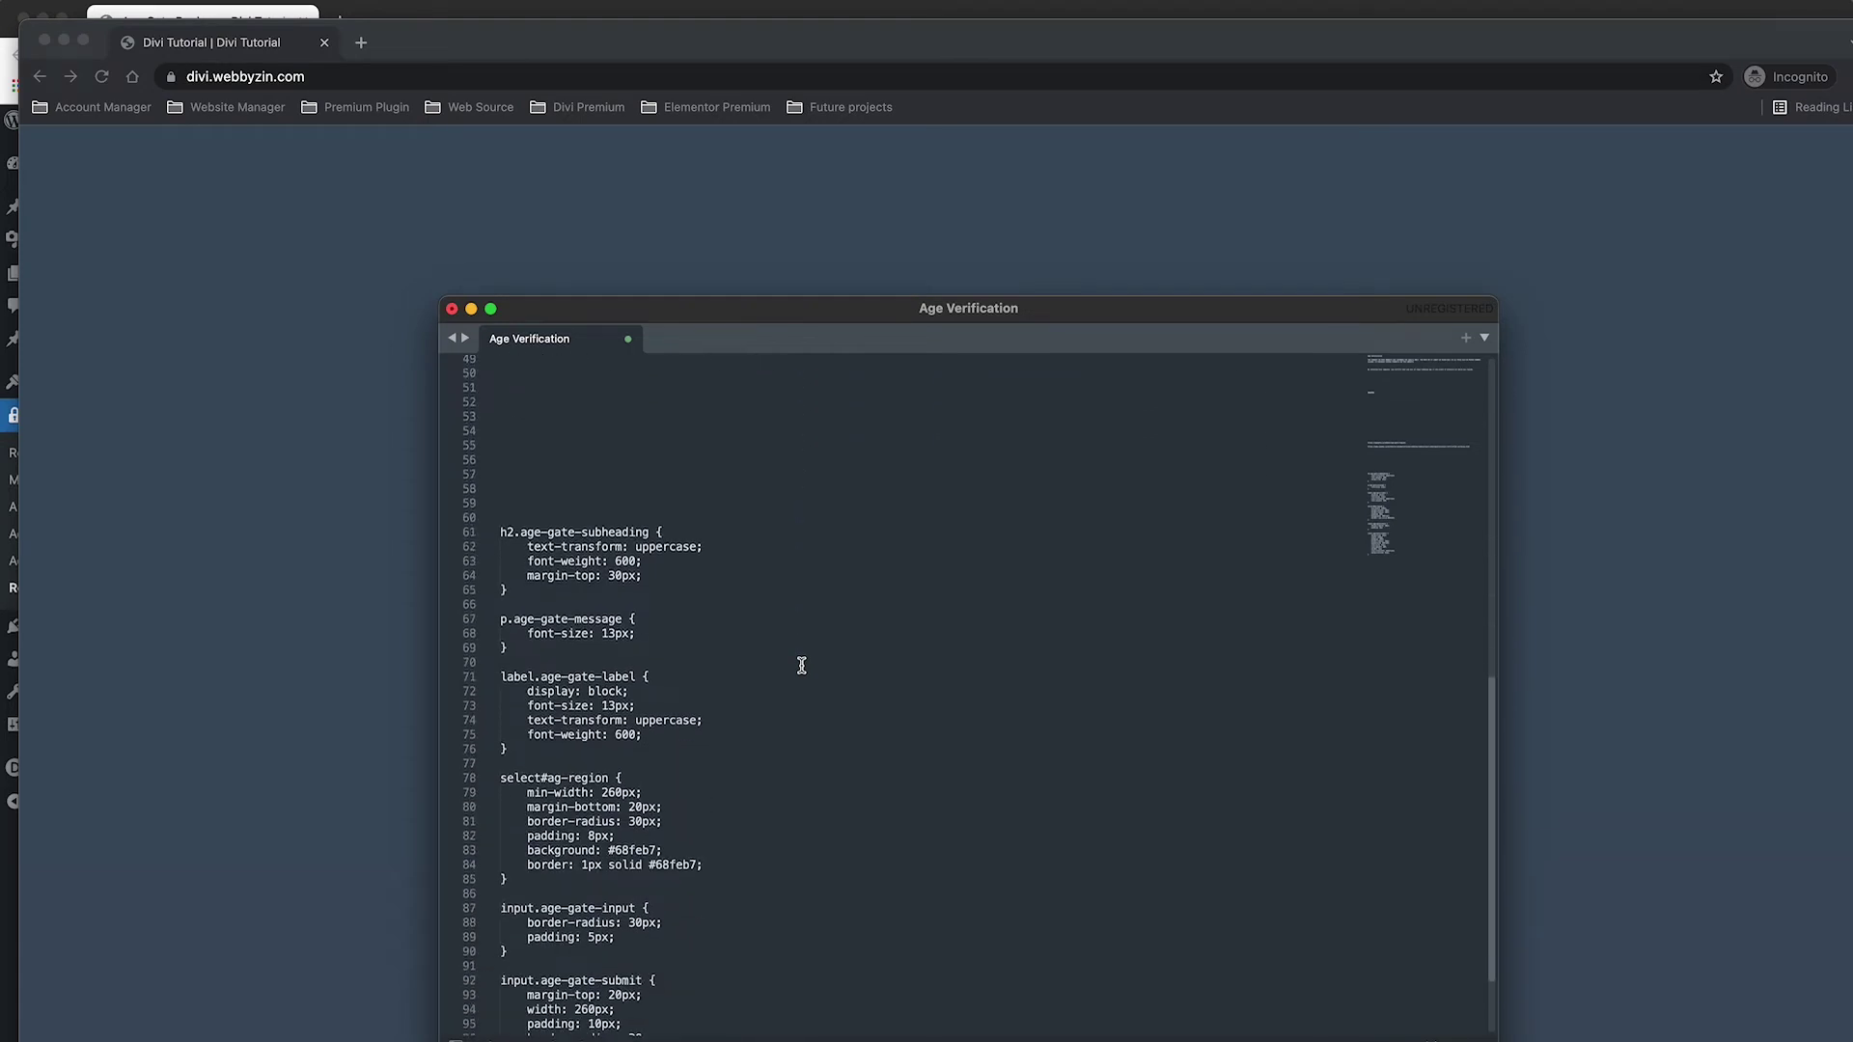
scroll(703, 595, down, 2)
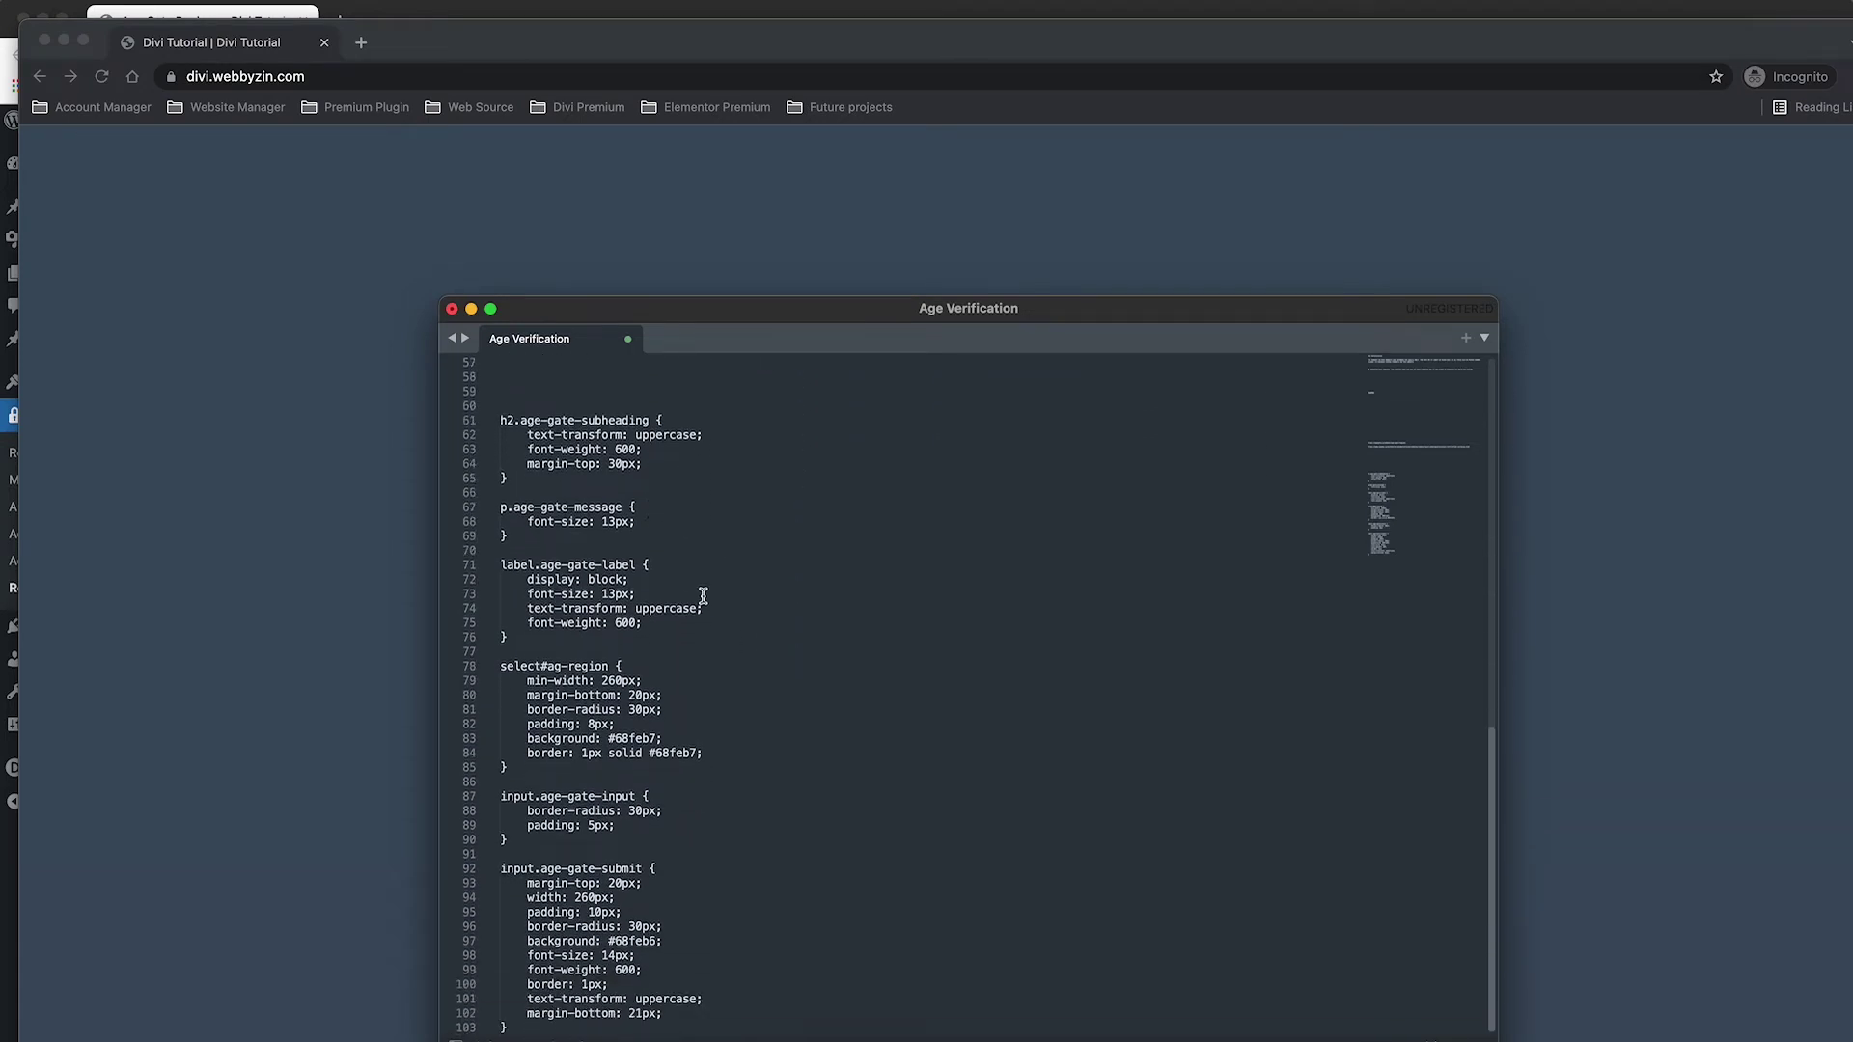
click(289, 516)
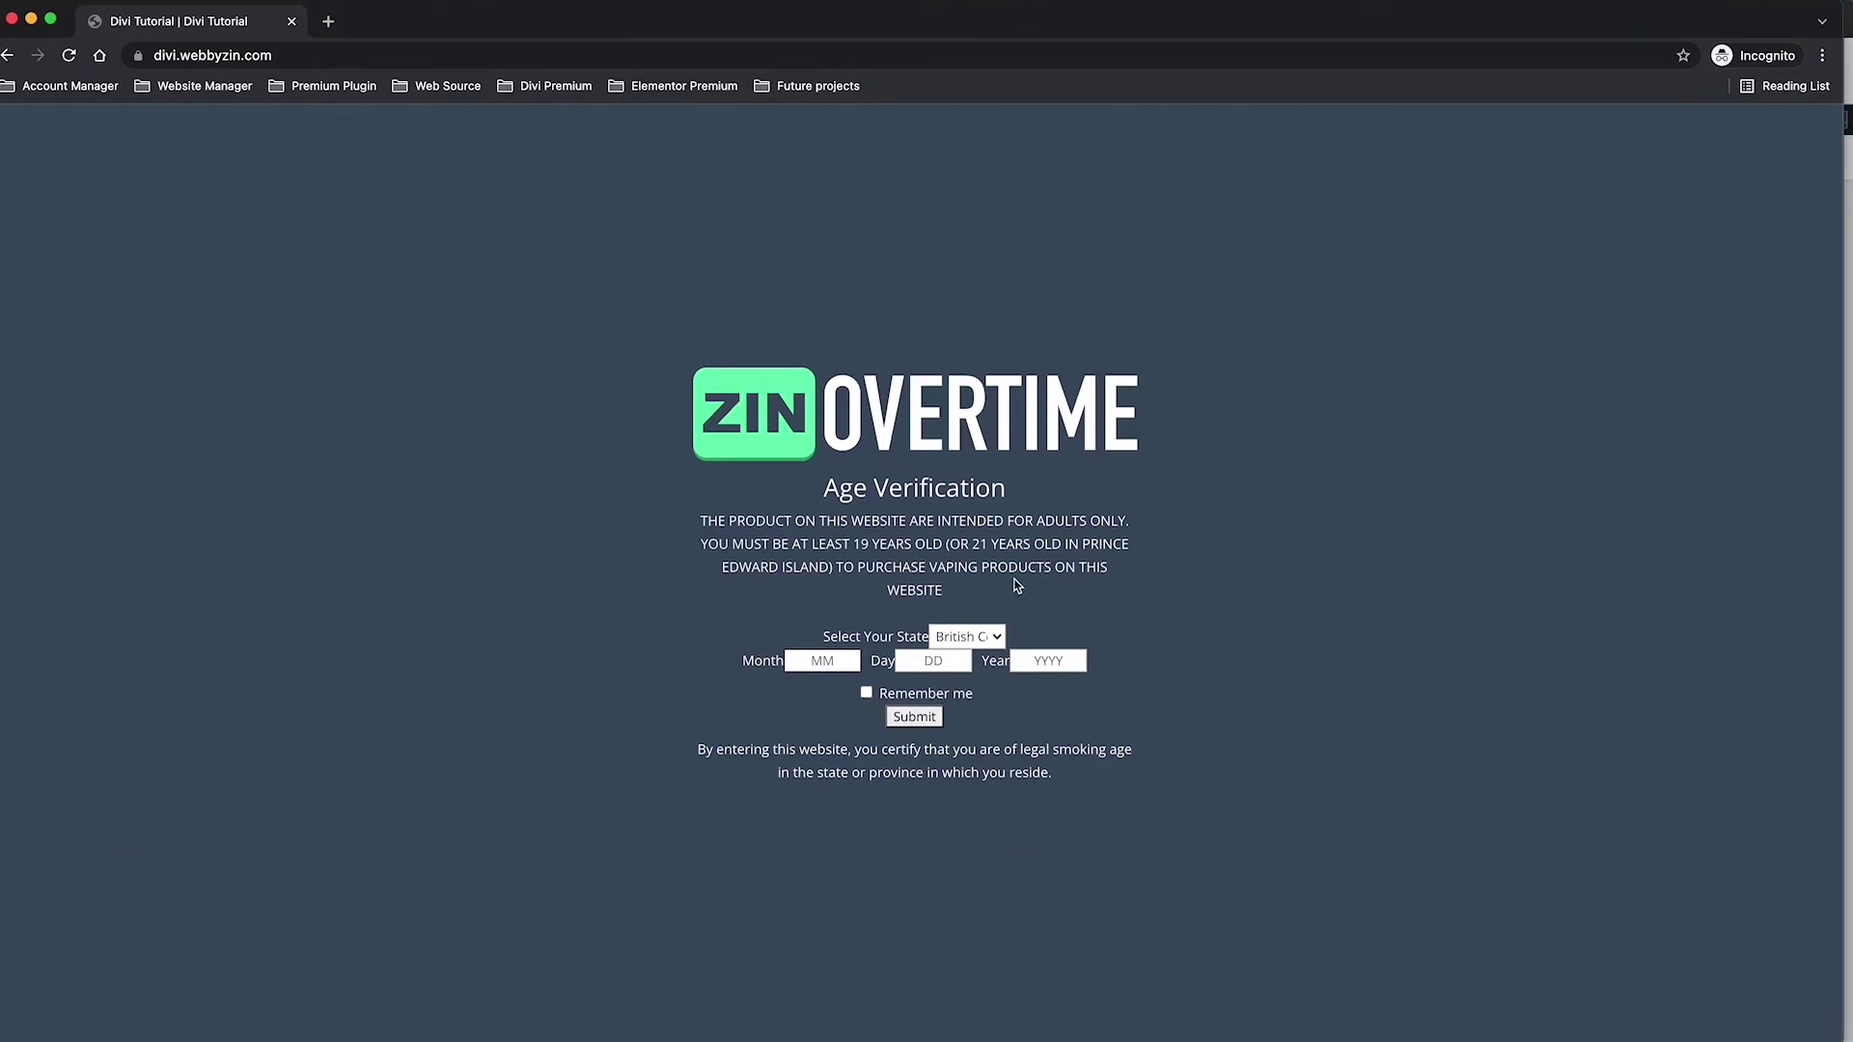
Inspect the age gate's "Select Your State" label, dock DevTools to the right side of the page, and close it.
right_click(911, 641)
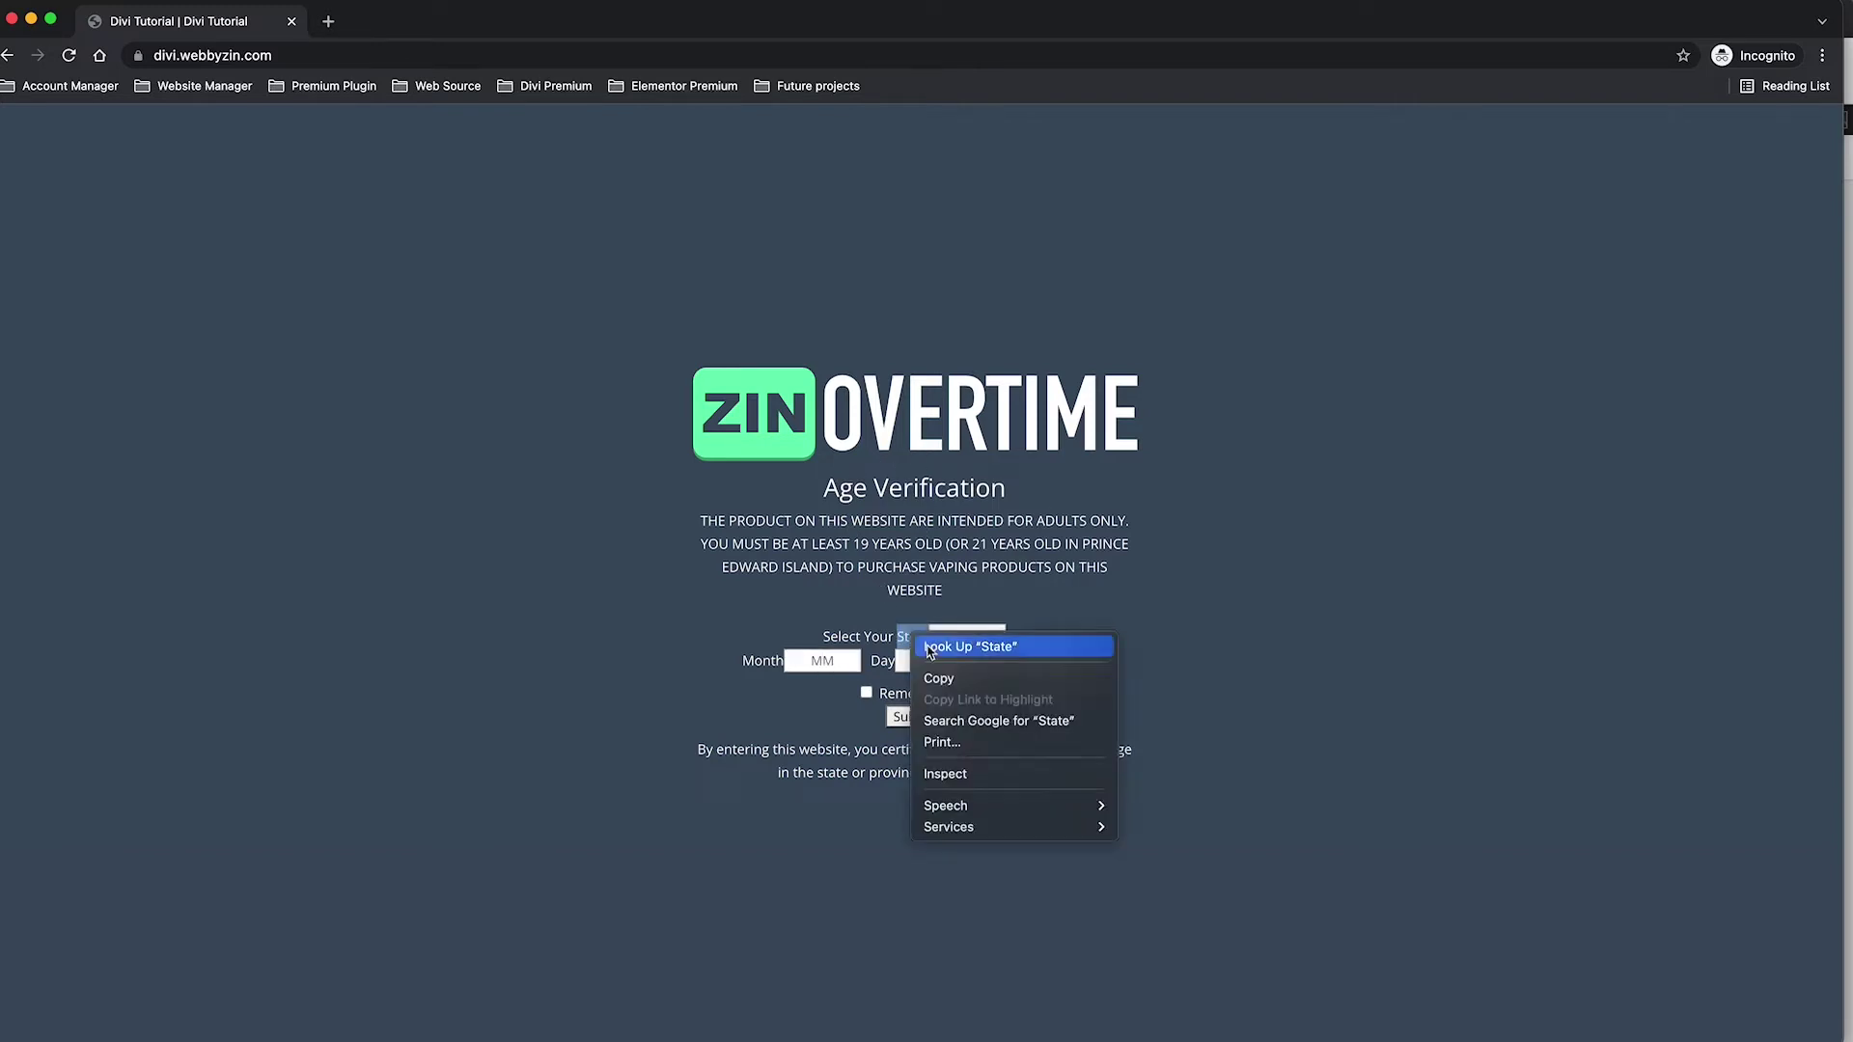
click(1008, 778)
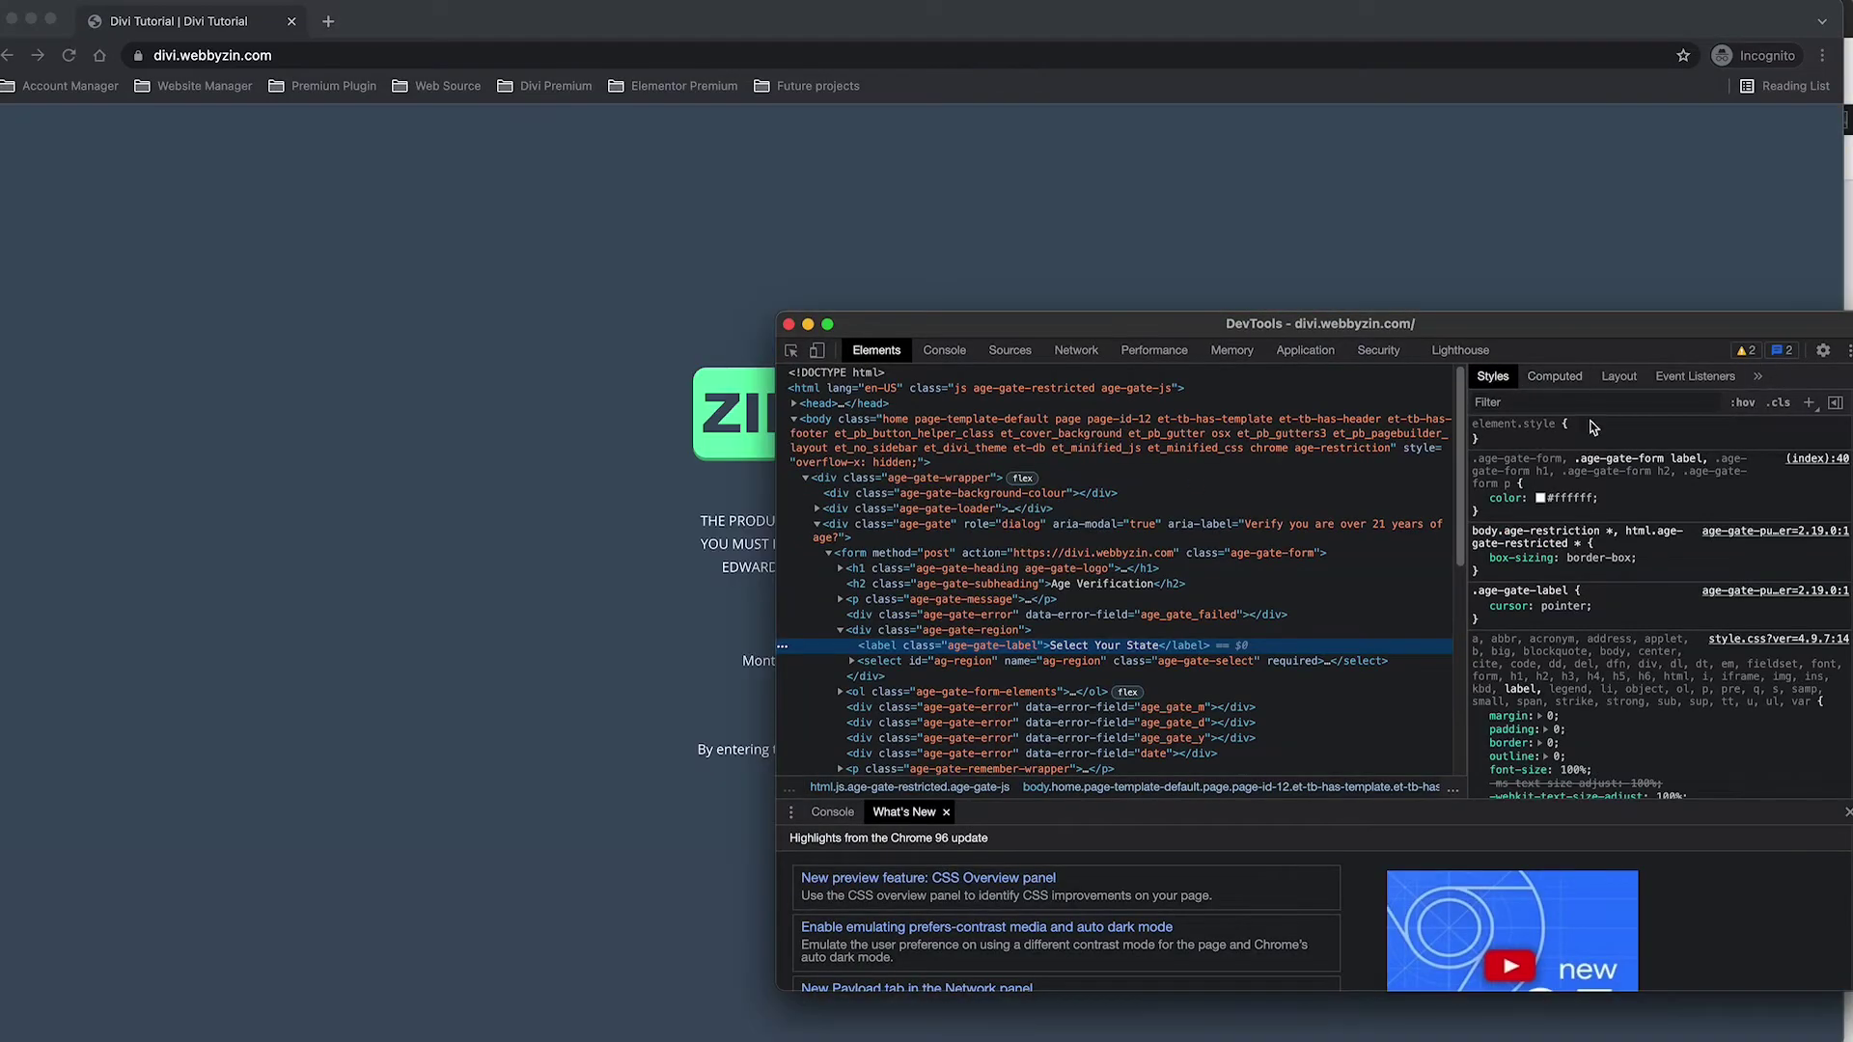
drag(1401, 328, 1319, 271)
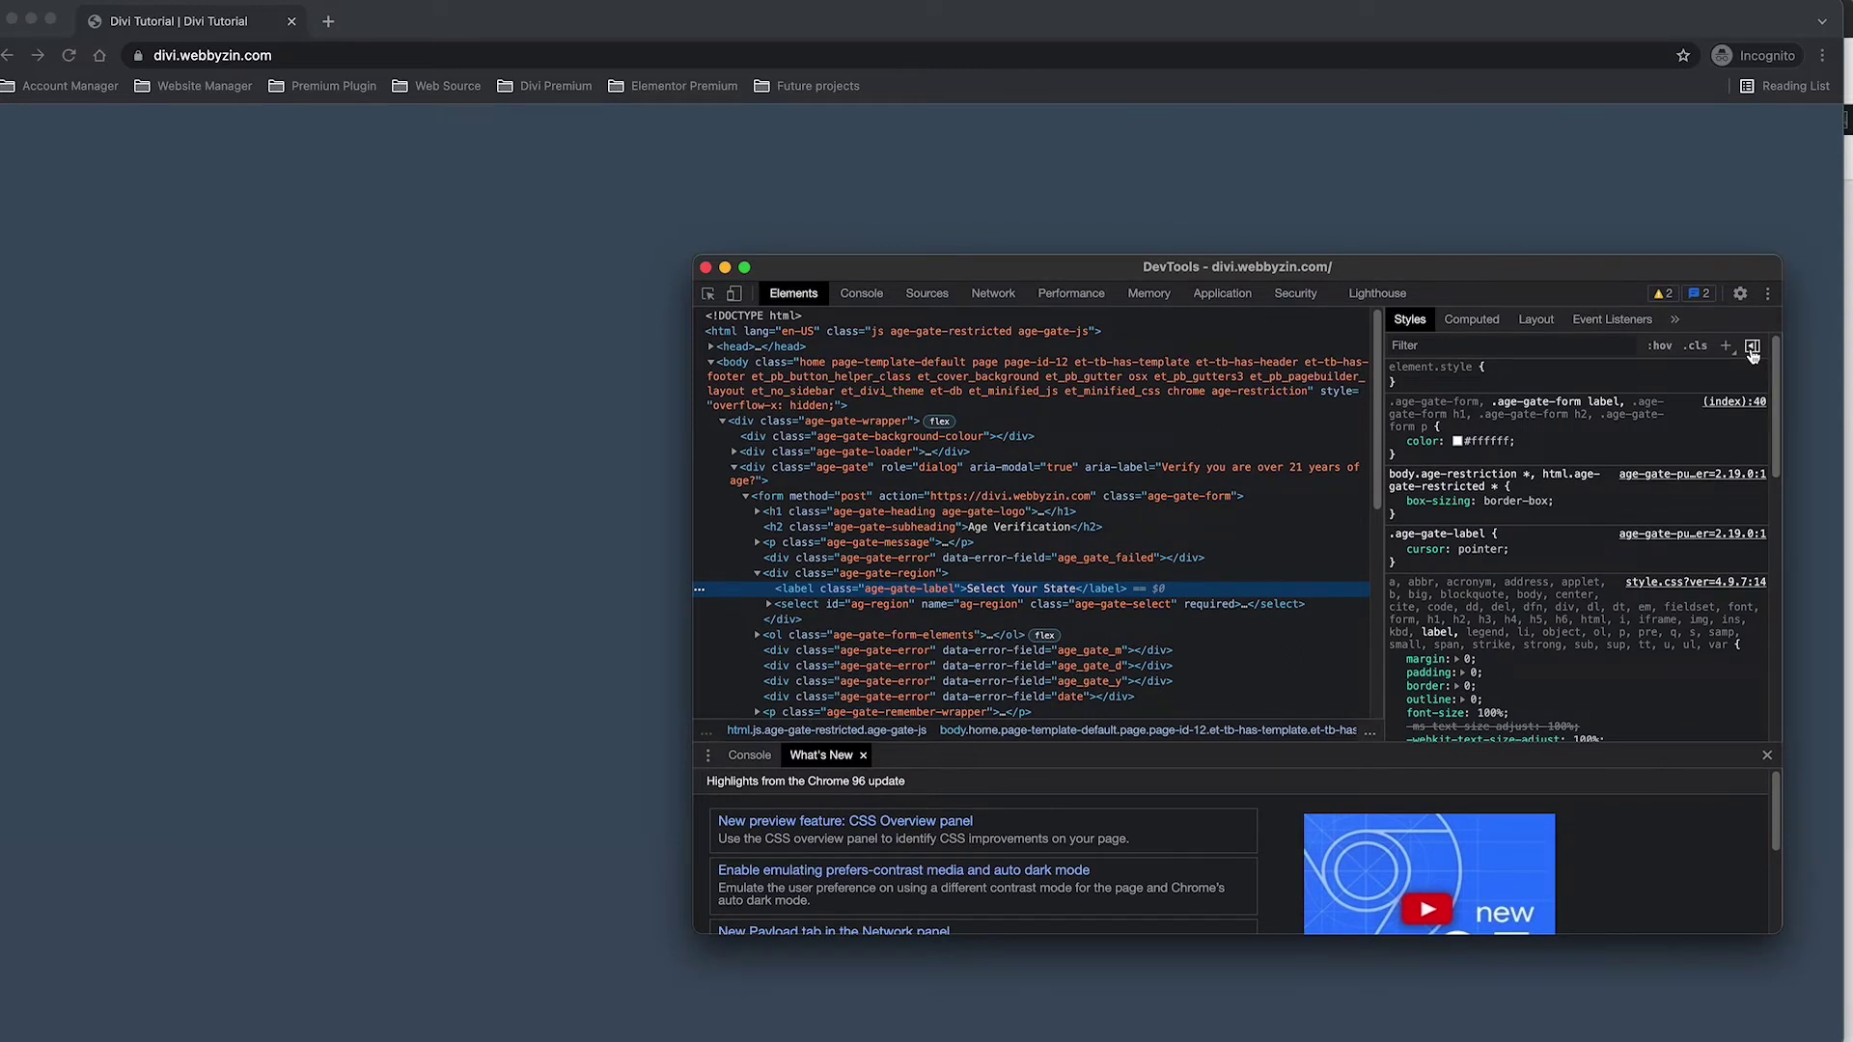
click(1768, 293)
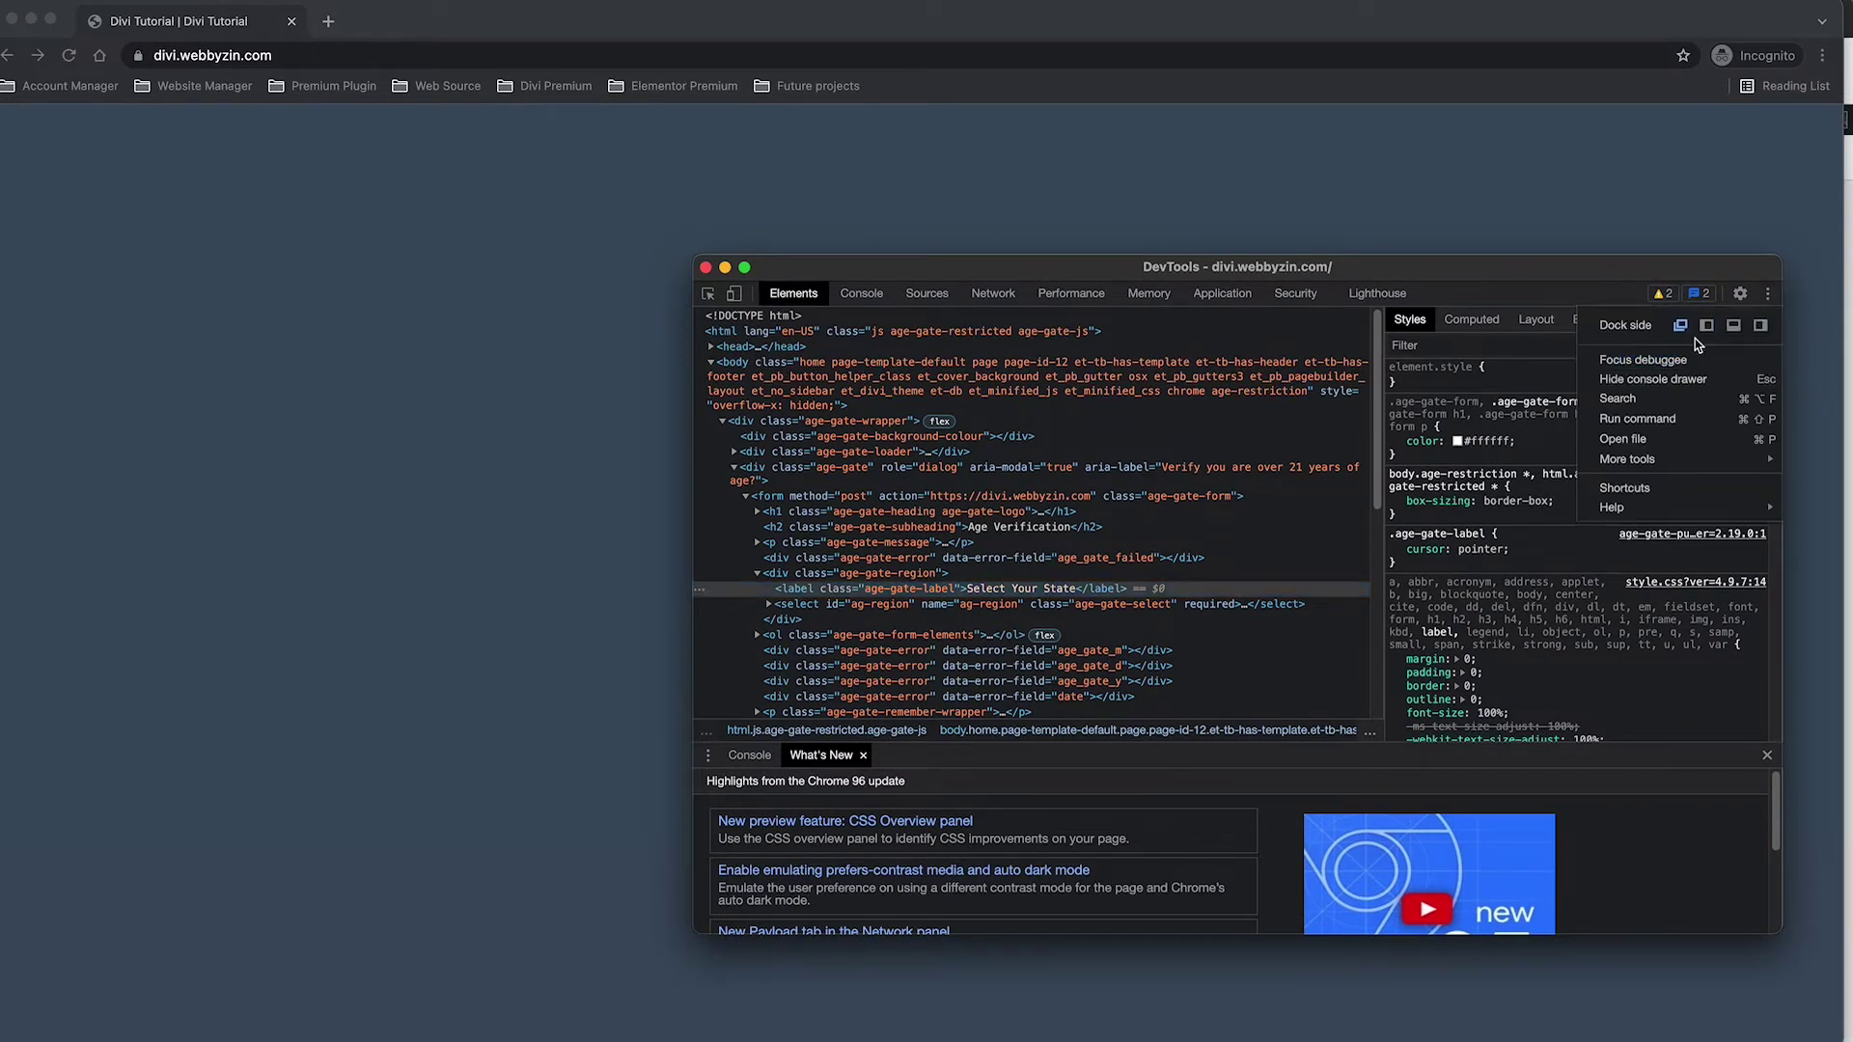
click(1760, 325)
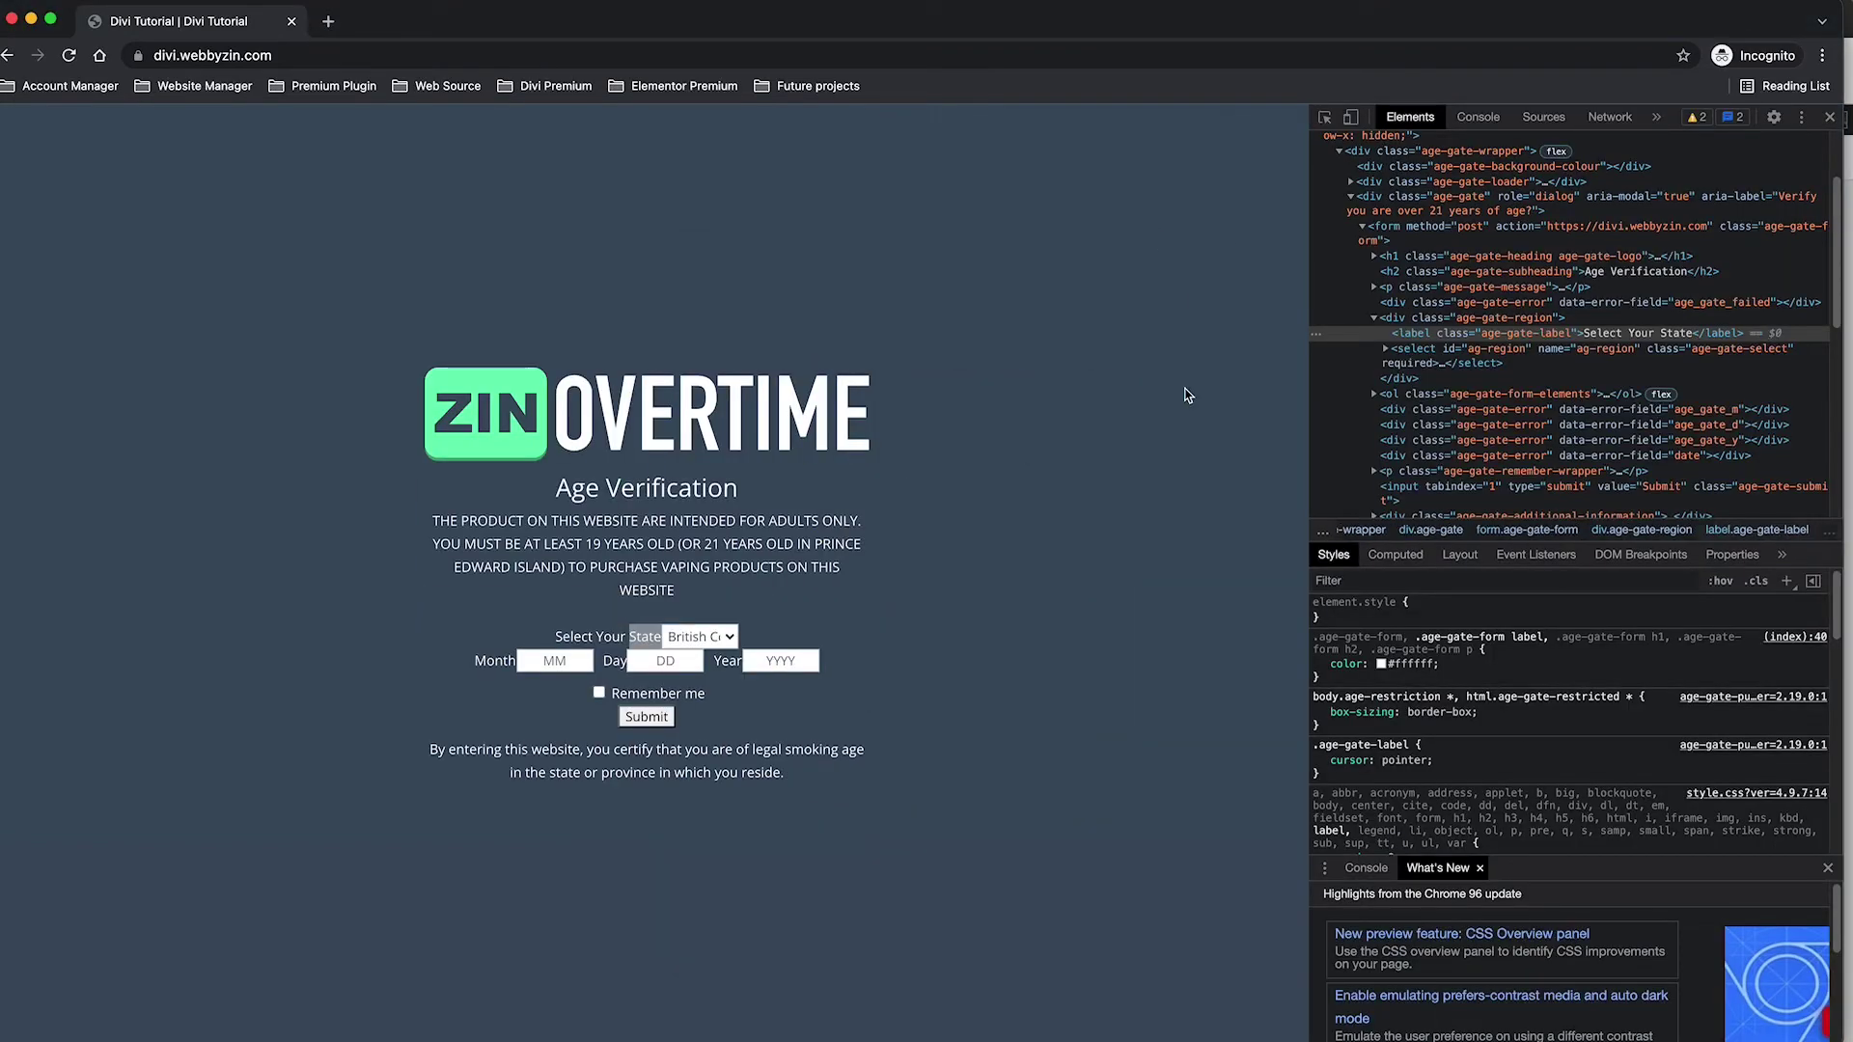
click(1832, 120)
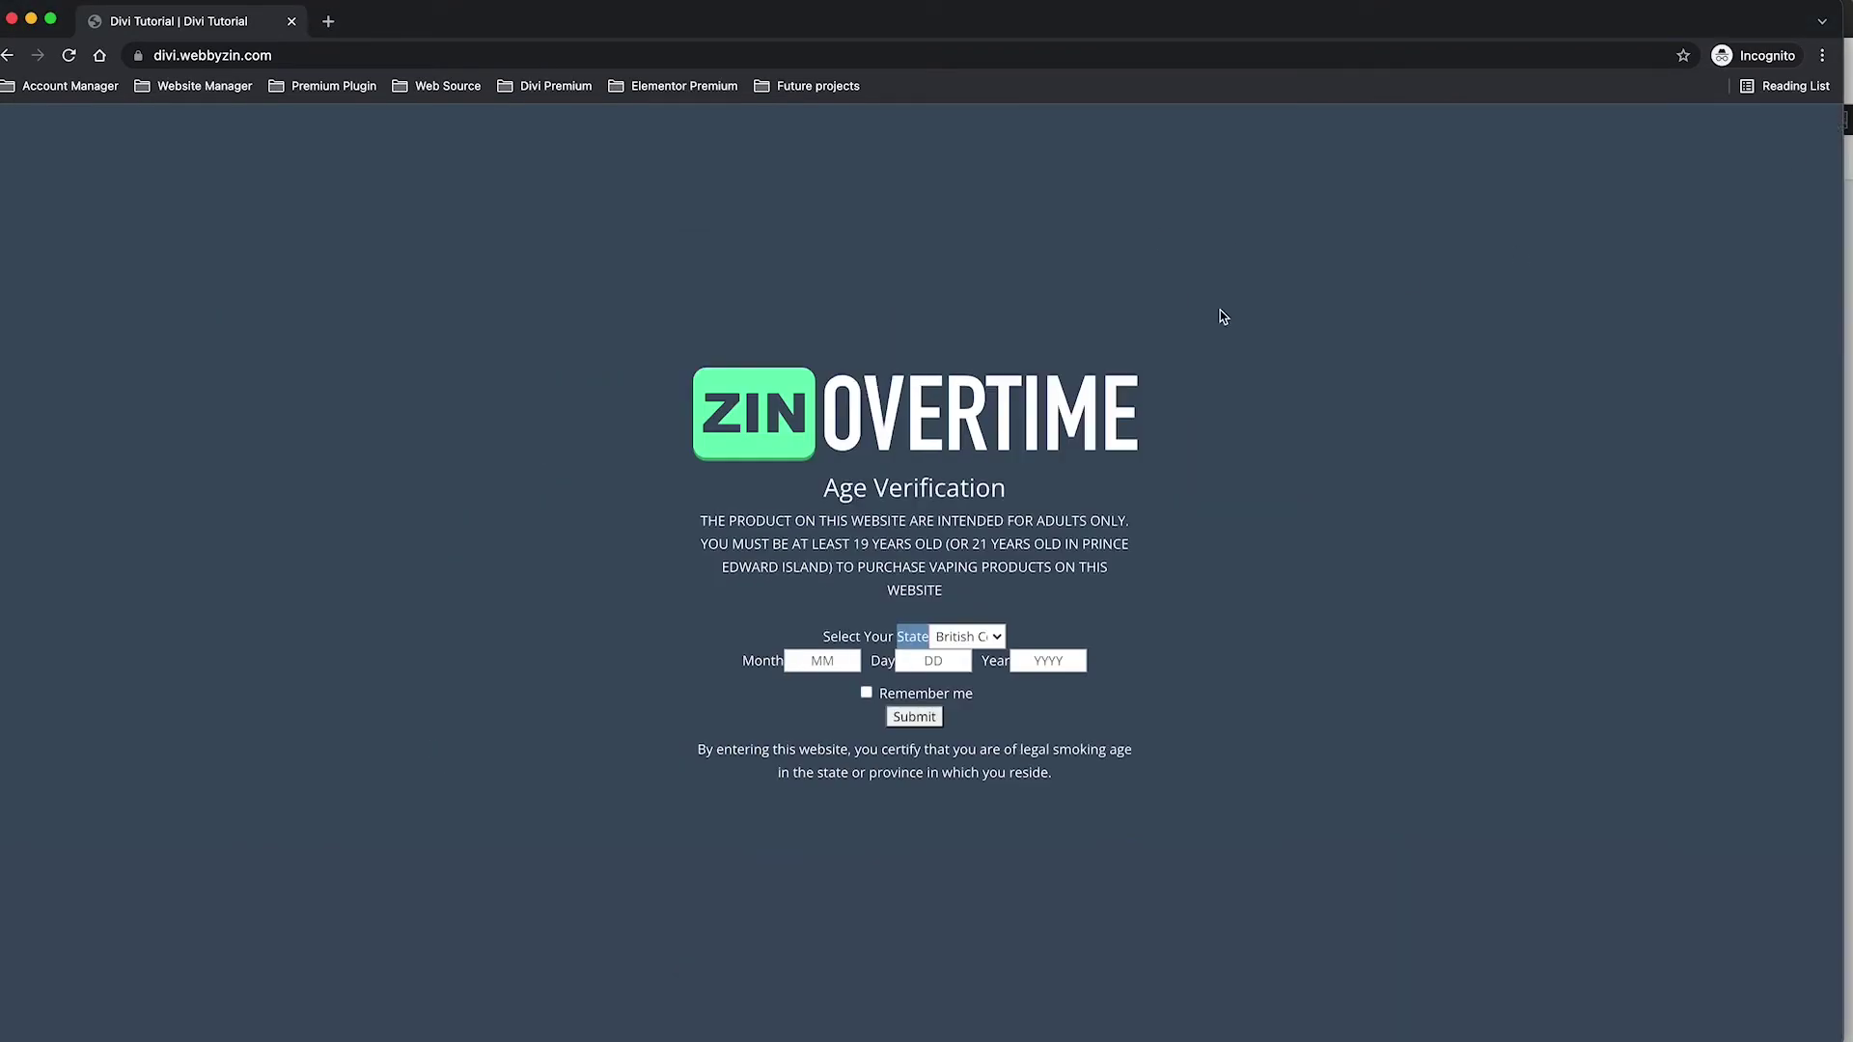
Inspect the age gate's "Select Your State" label and undock DevTools into a separate window.
right_click(1215, 309)
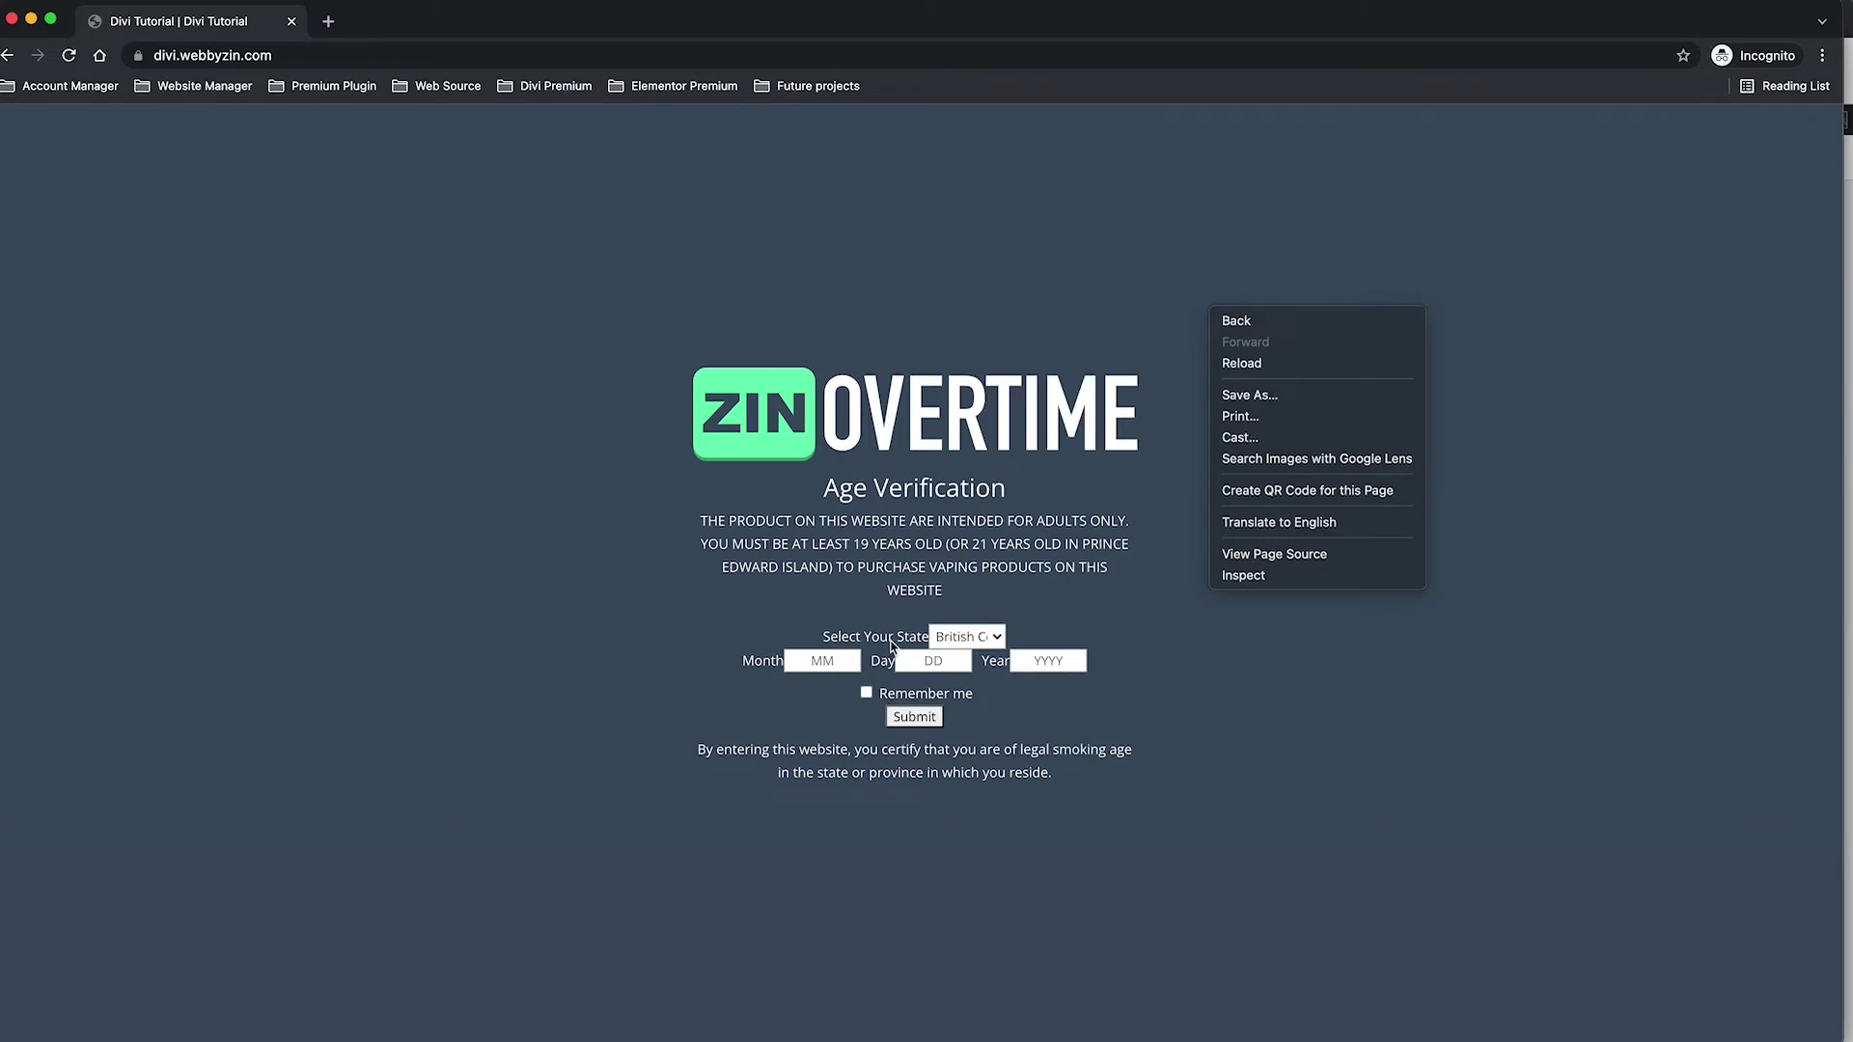
right_click(891, 642)
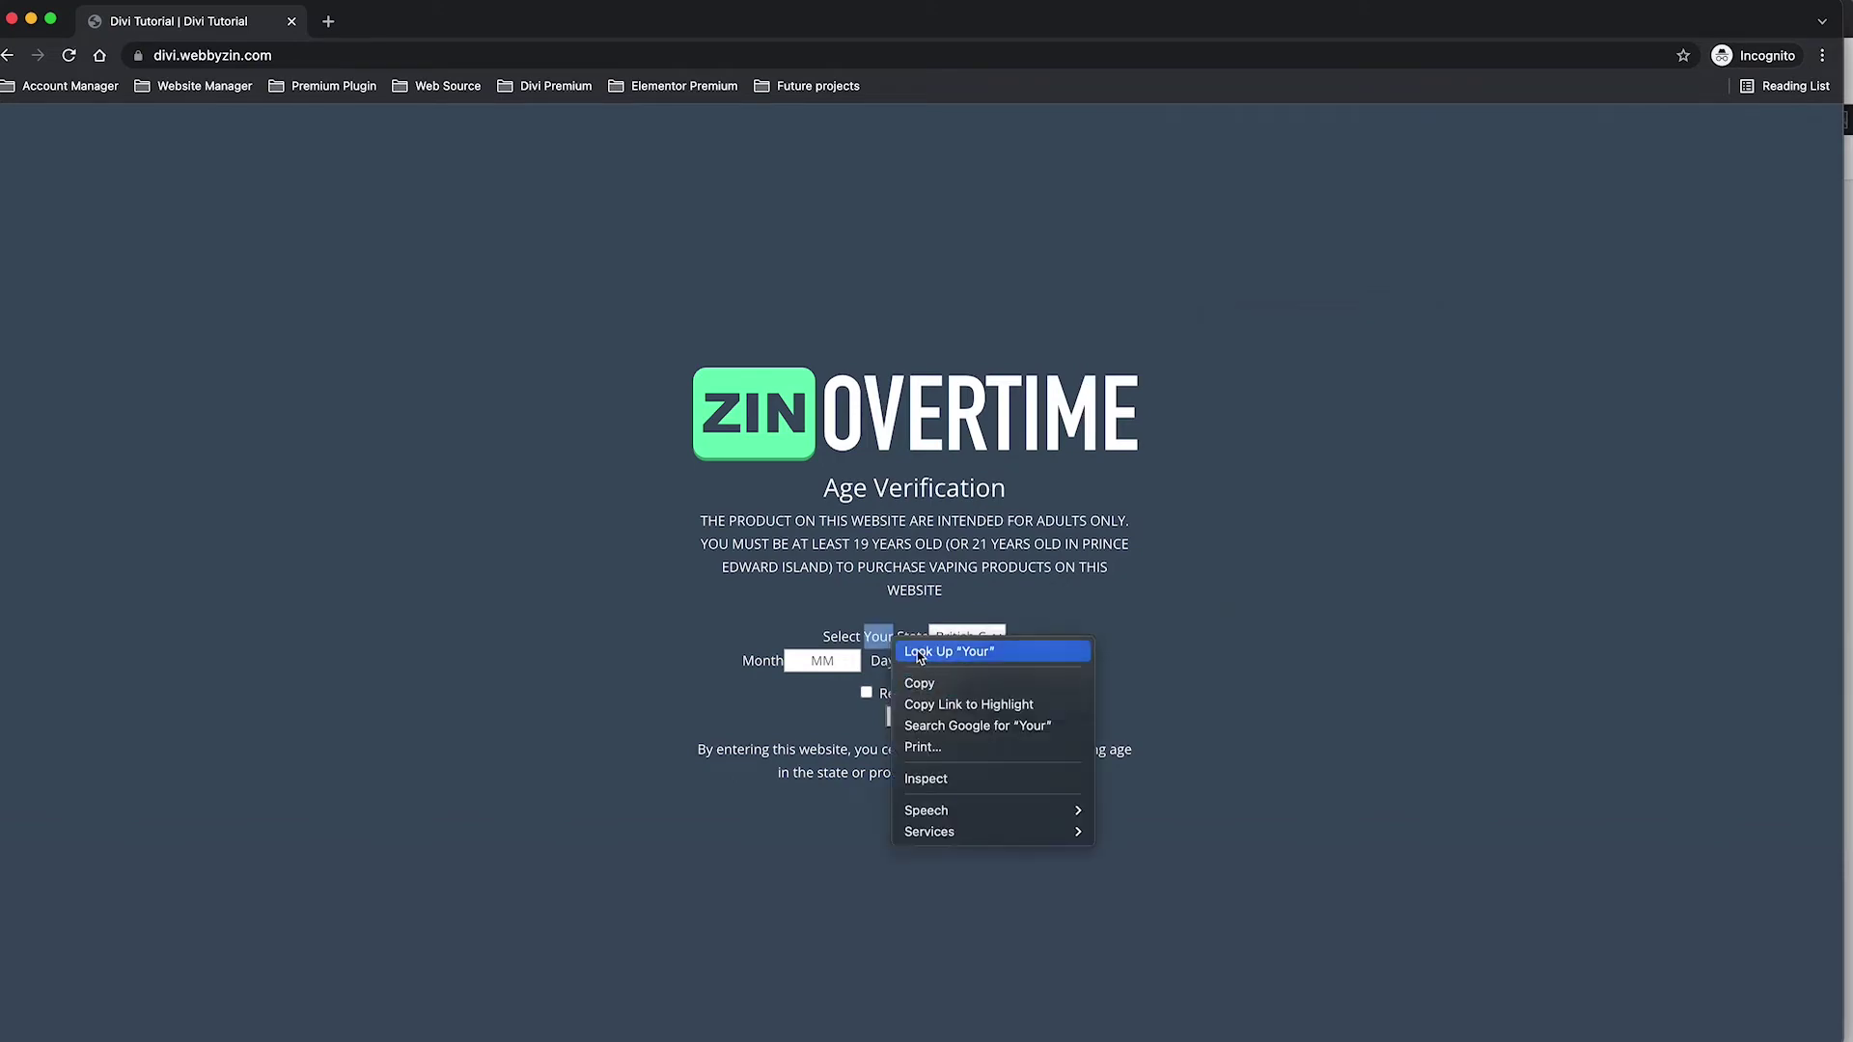
click(958, 781)
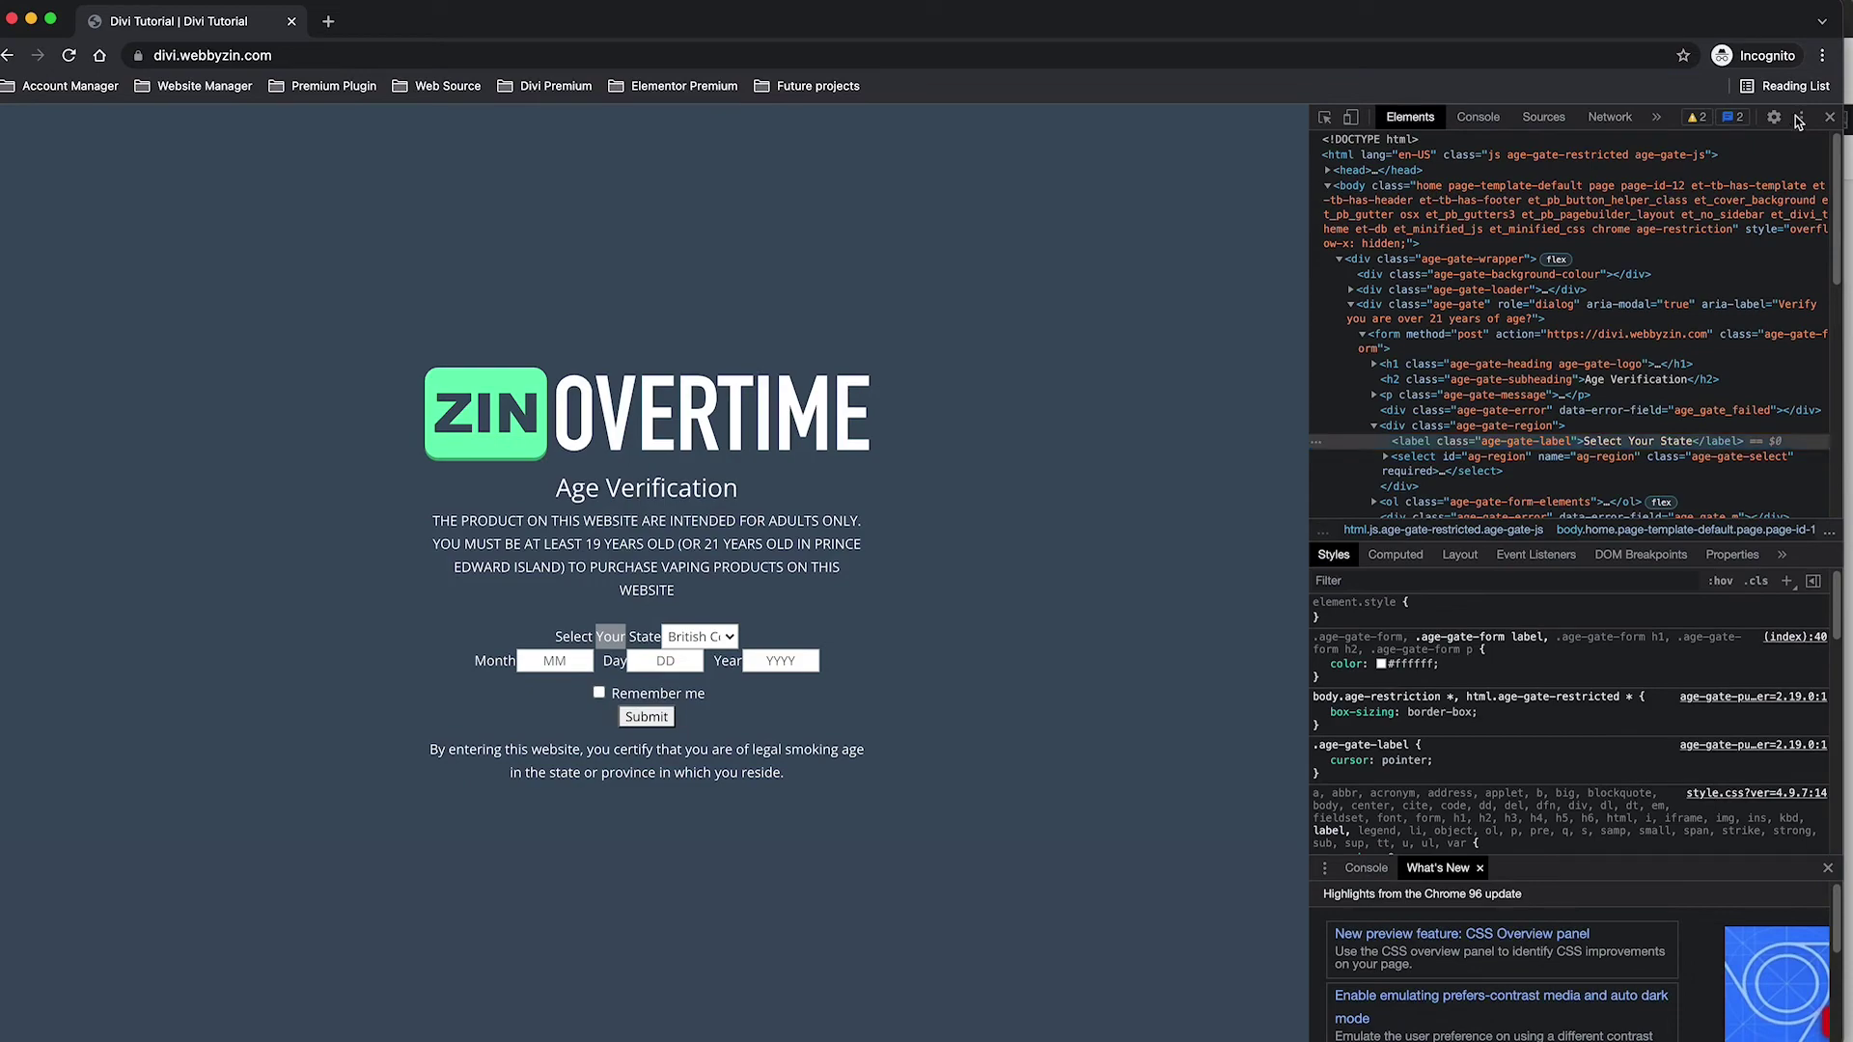
click(1798, 117)
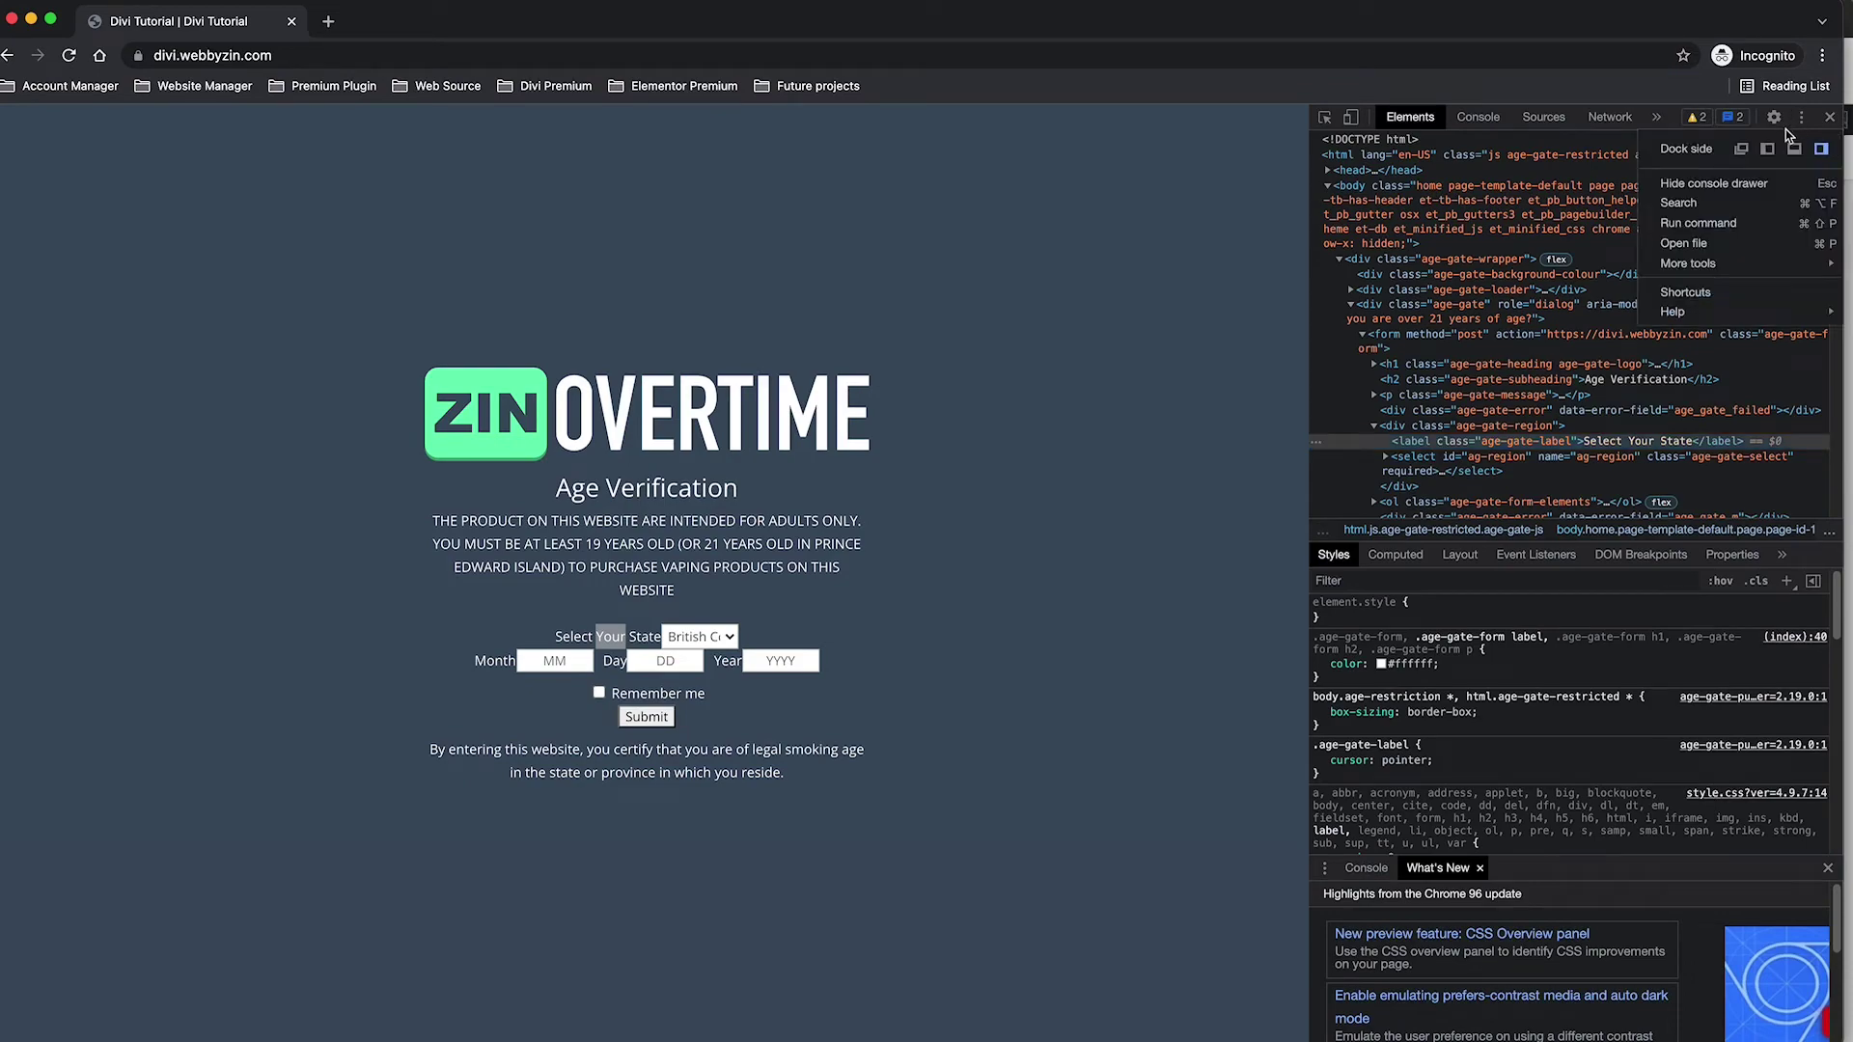
click(1742, 151)
Narrow the incognito browser window and reposition the DevTools window so the age gate form and the inspector show together.
drag(1543, 259, 1772, 373)
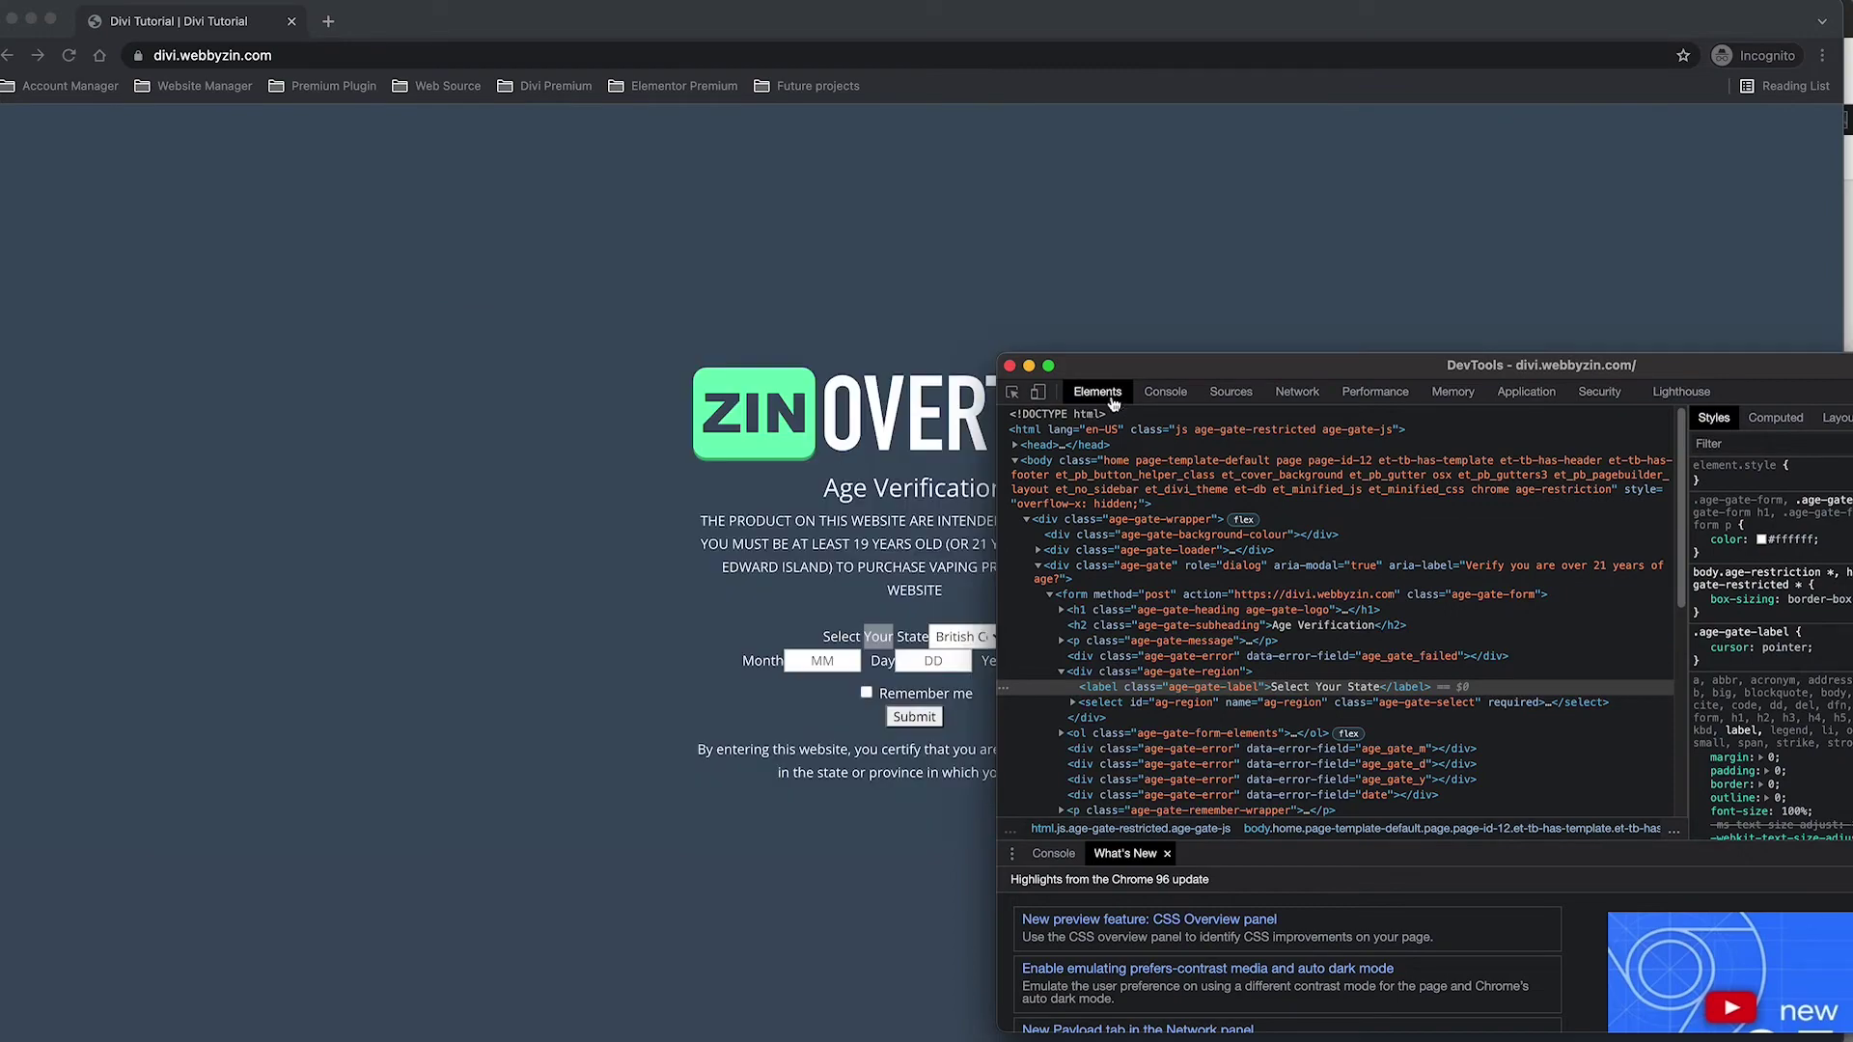
drag(1171, 367, 1271, 454)
click(1090, 204)
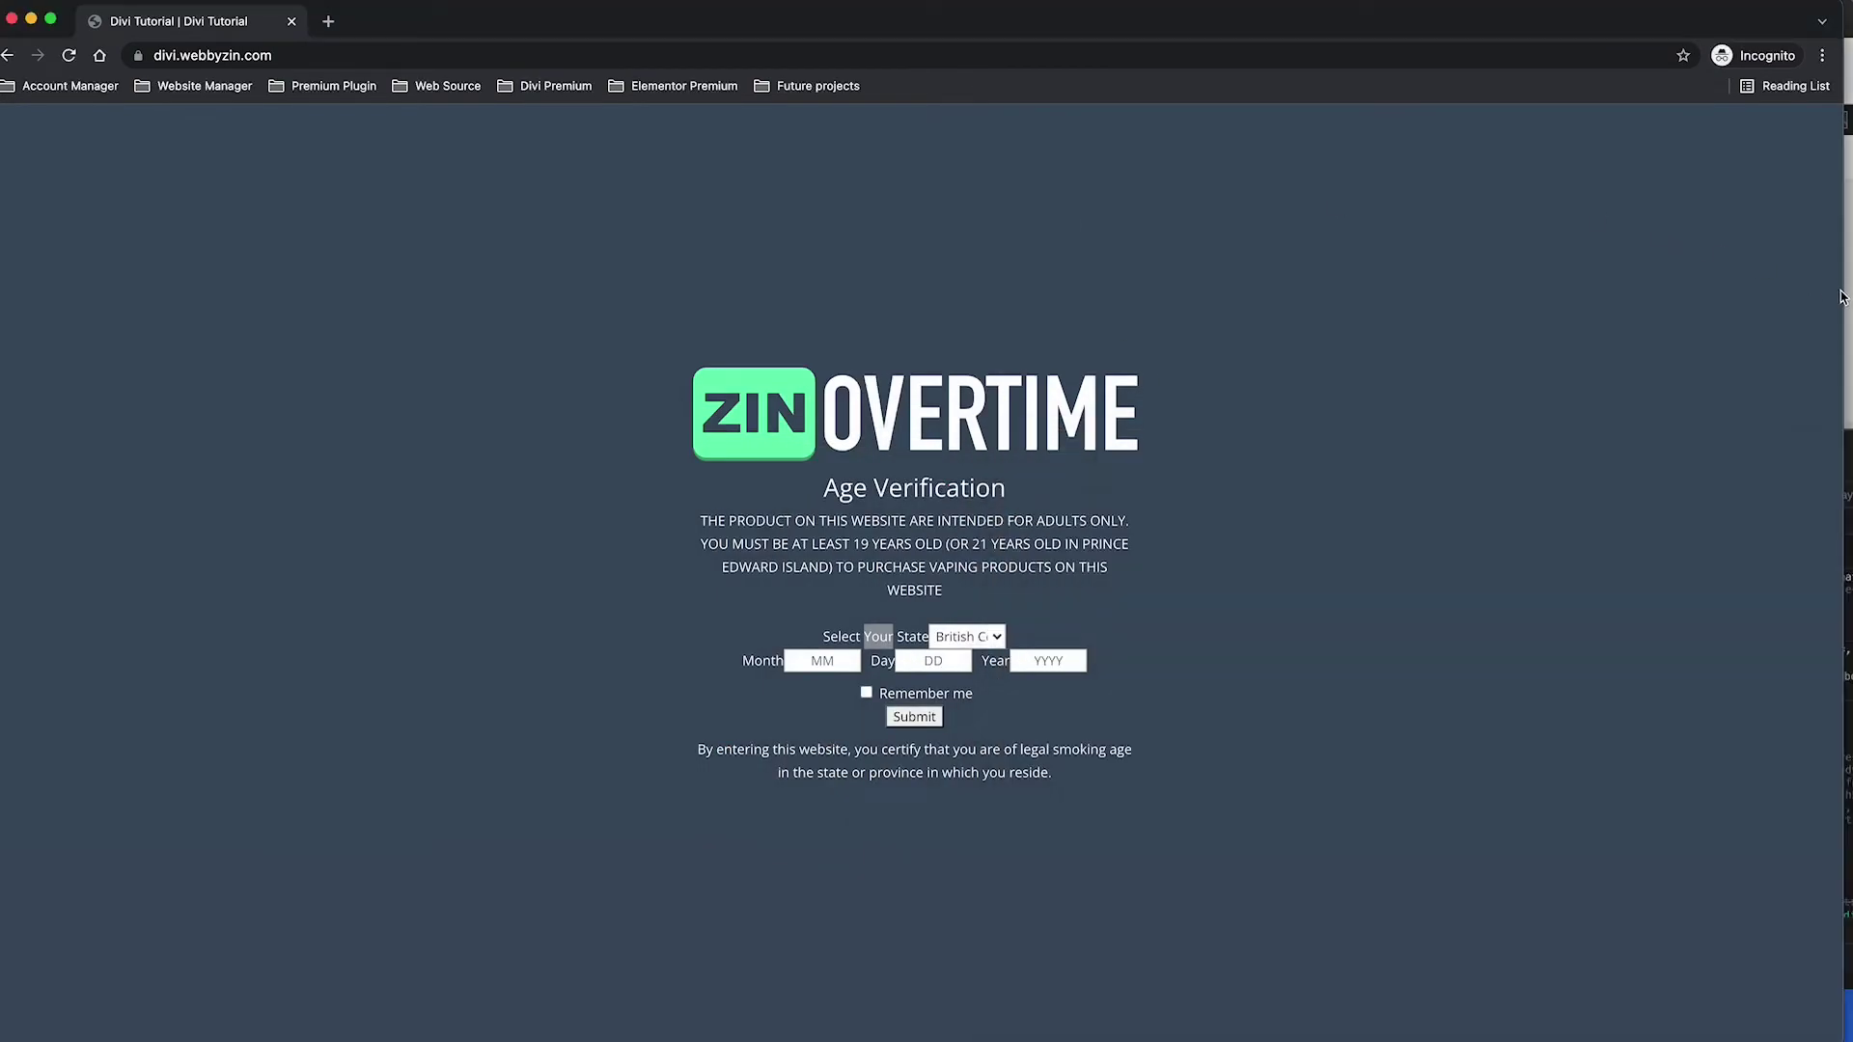
drag(1833, 294, 1179, 410)
drag(1281, 443, 1108, 279)
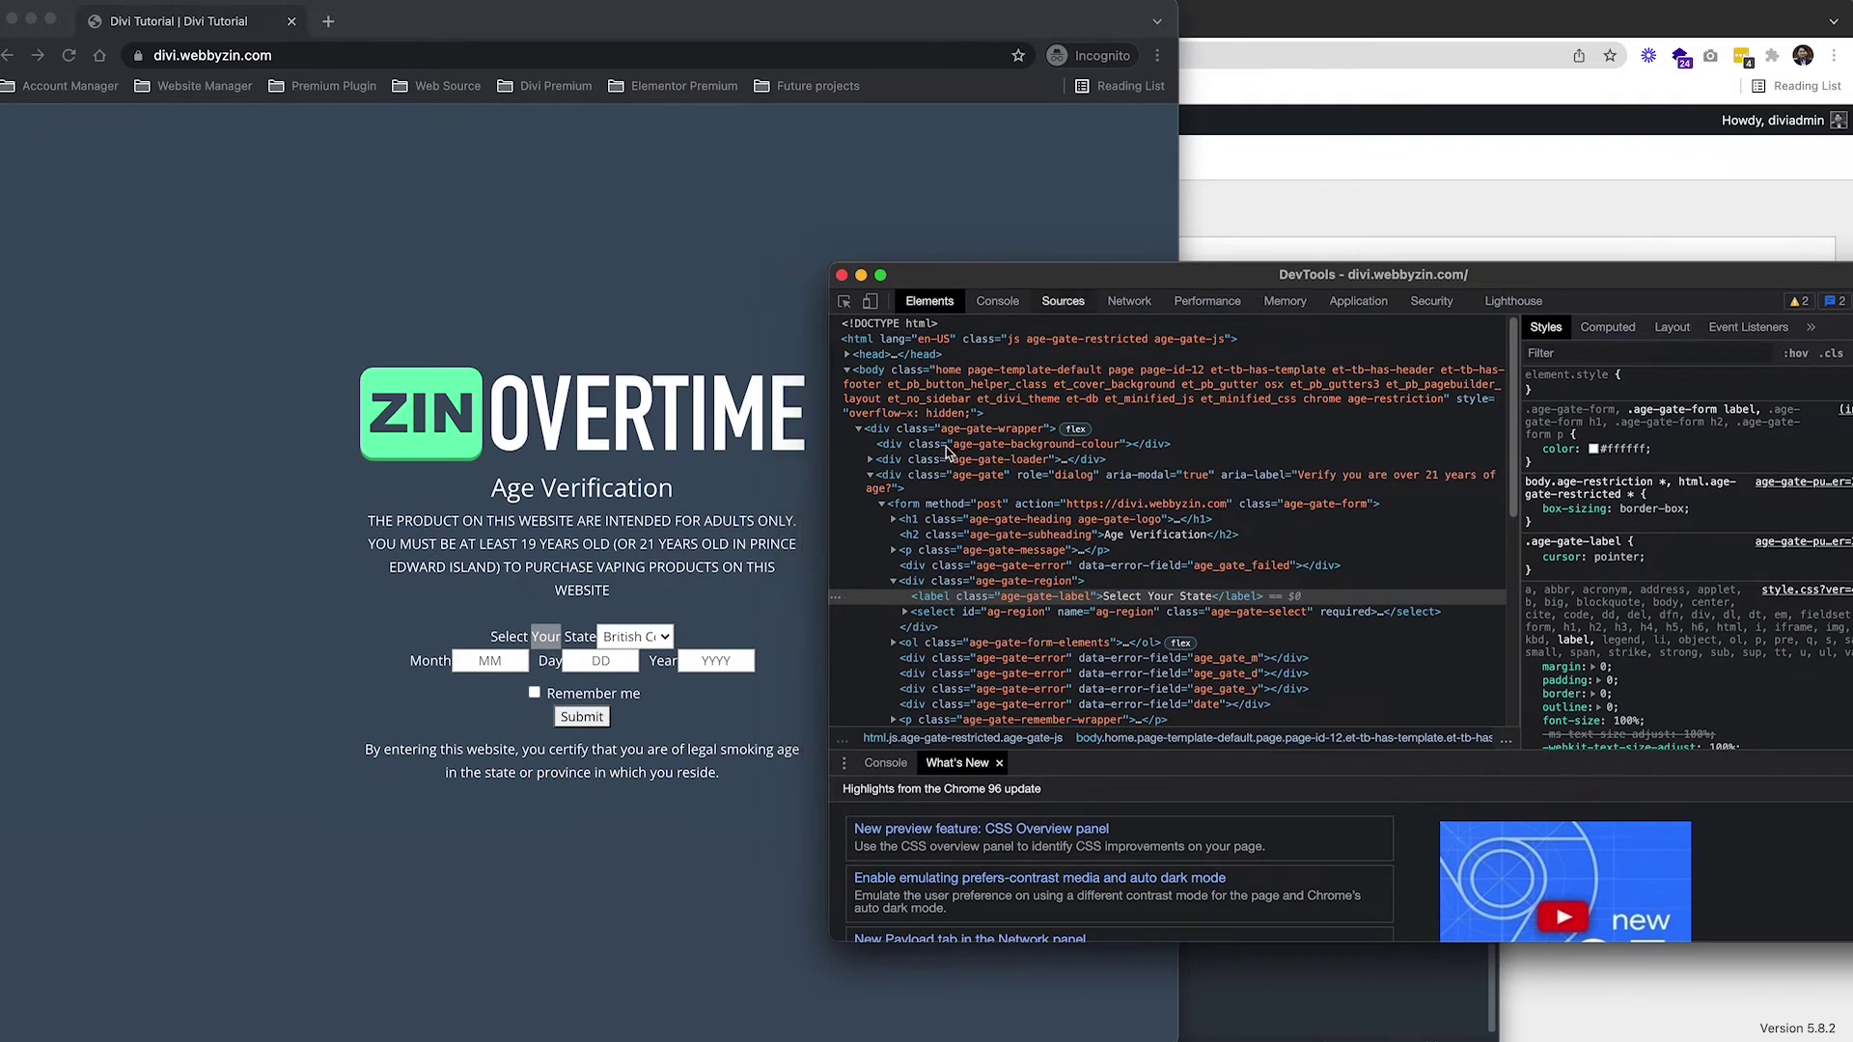
Inspect the "Select Your State" label again and move the DevTools window so its Styles pane is fully on screen.
click(364, 697)
click(530, 648)
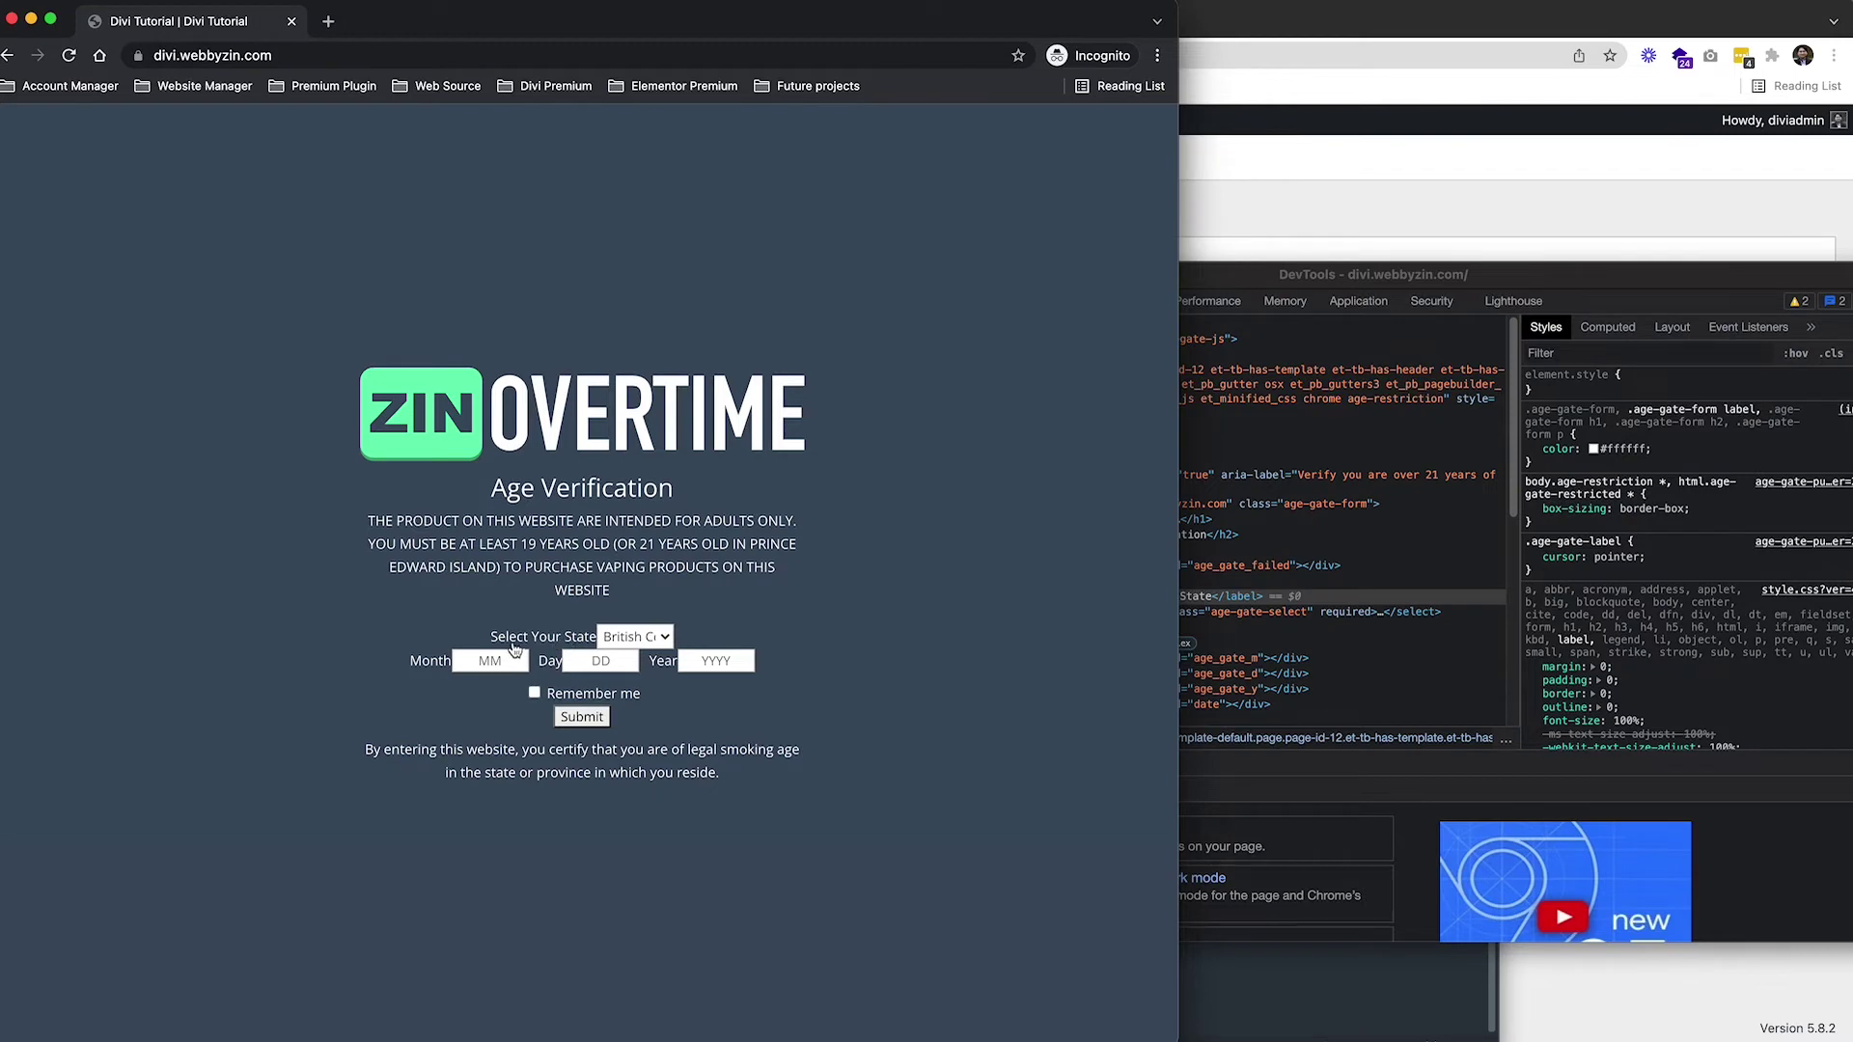
right_click(553, 642)
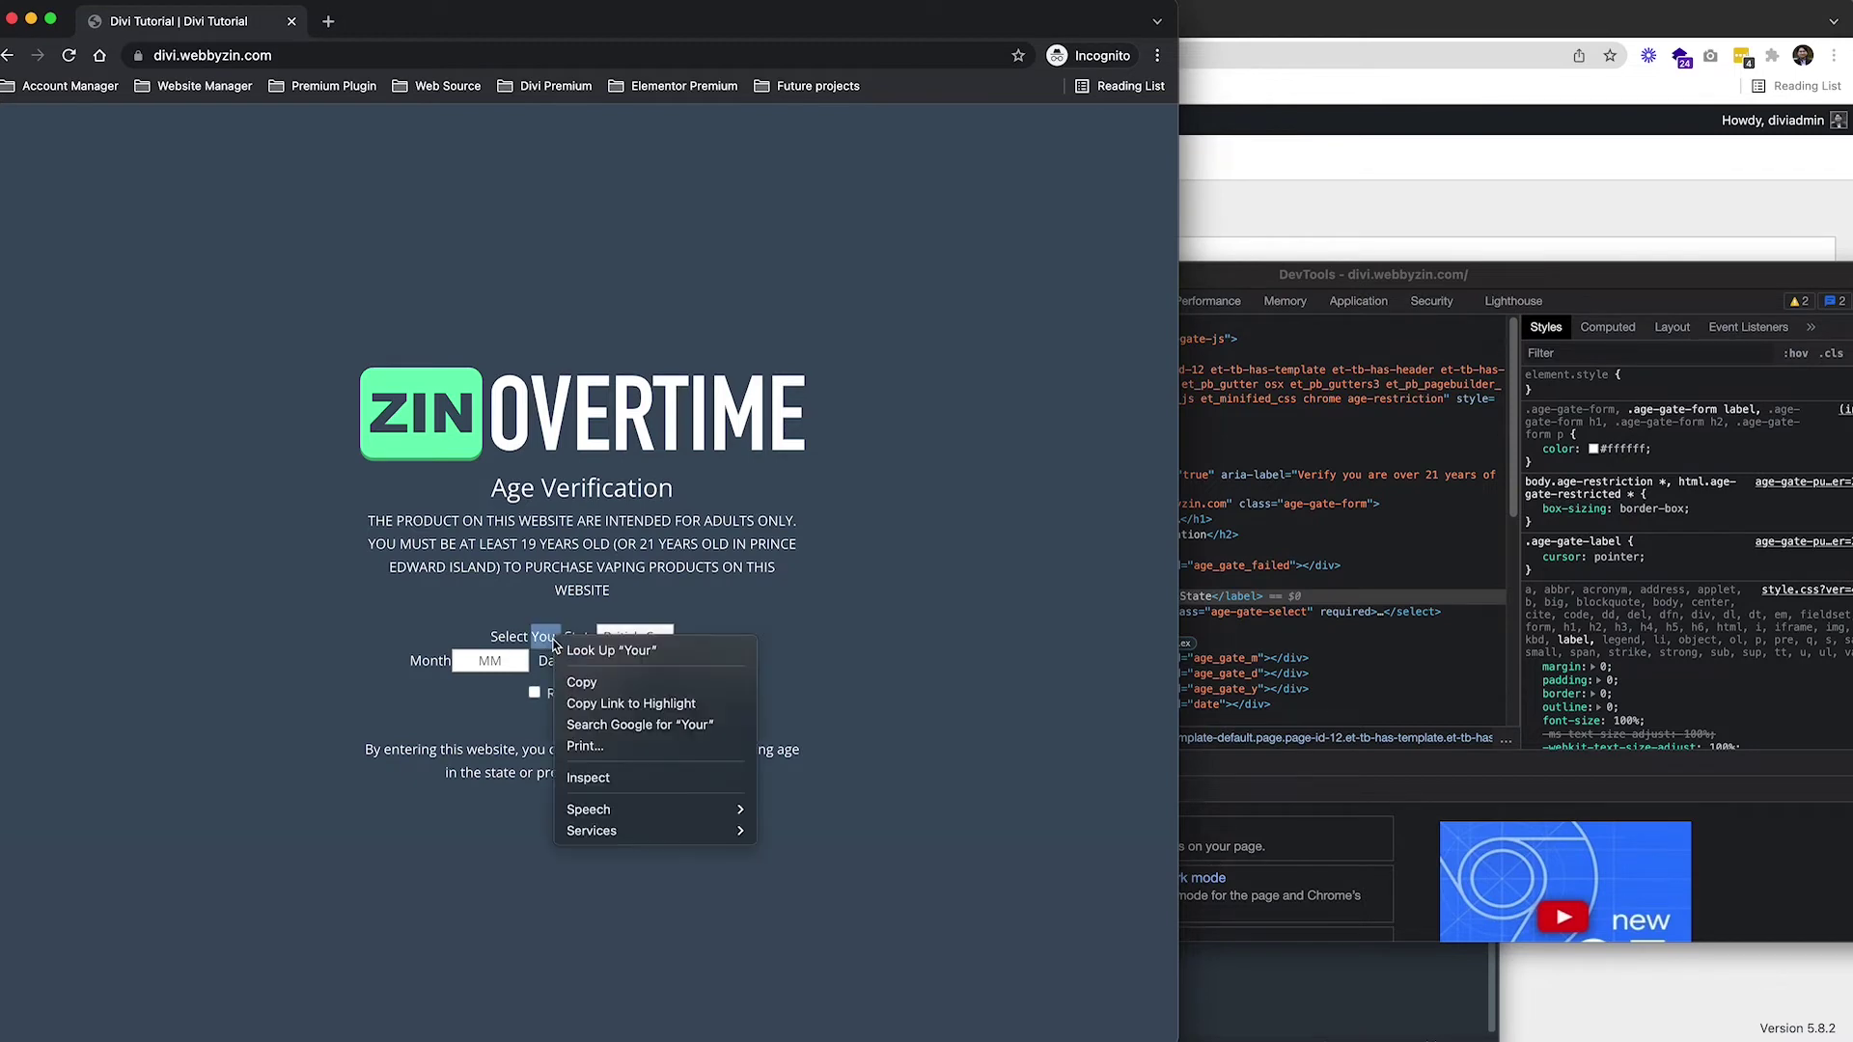
click(625, 779)
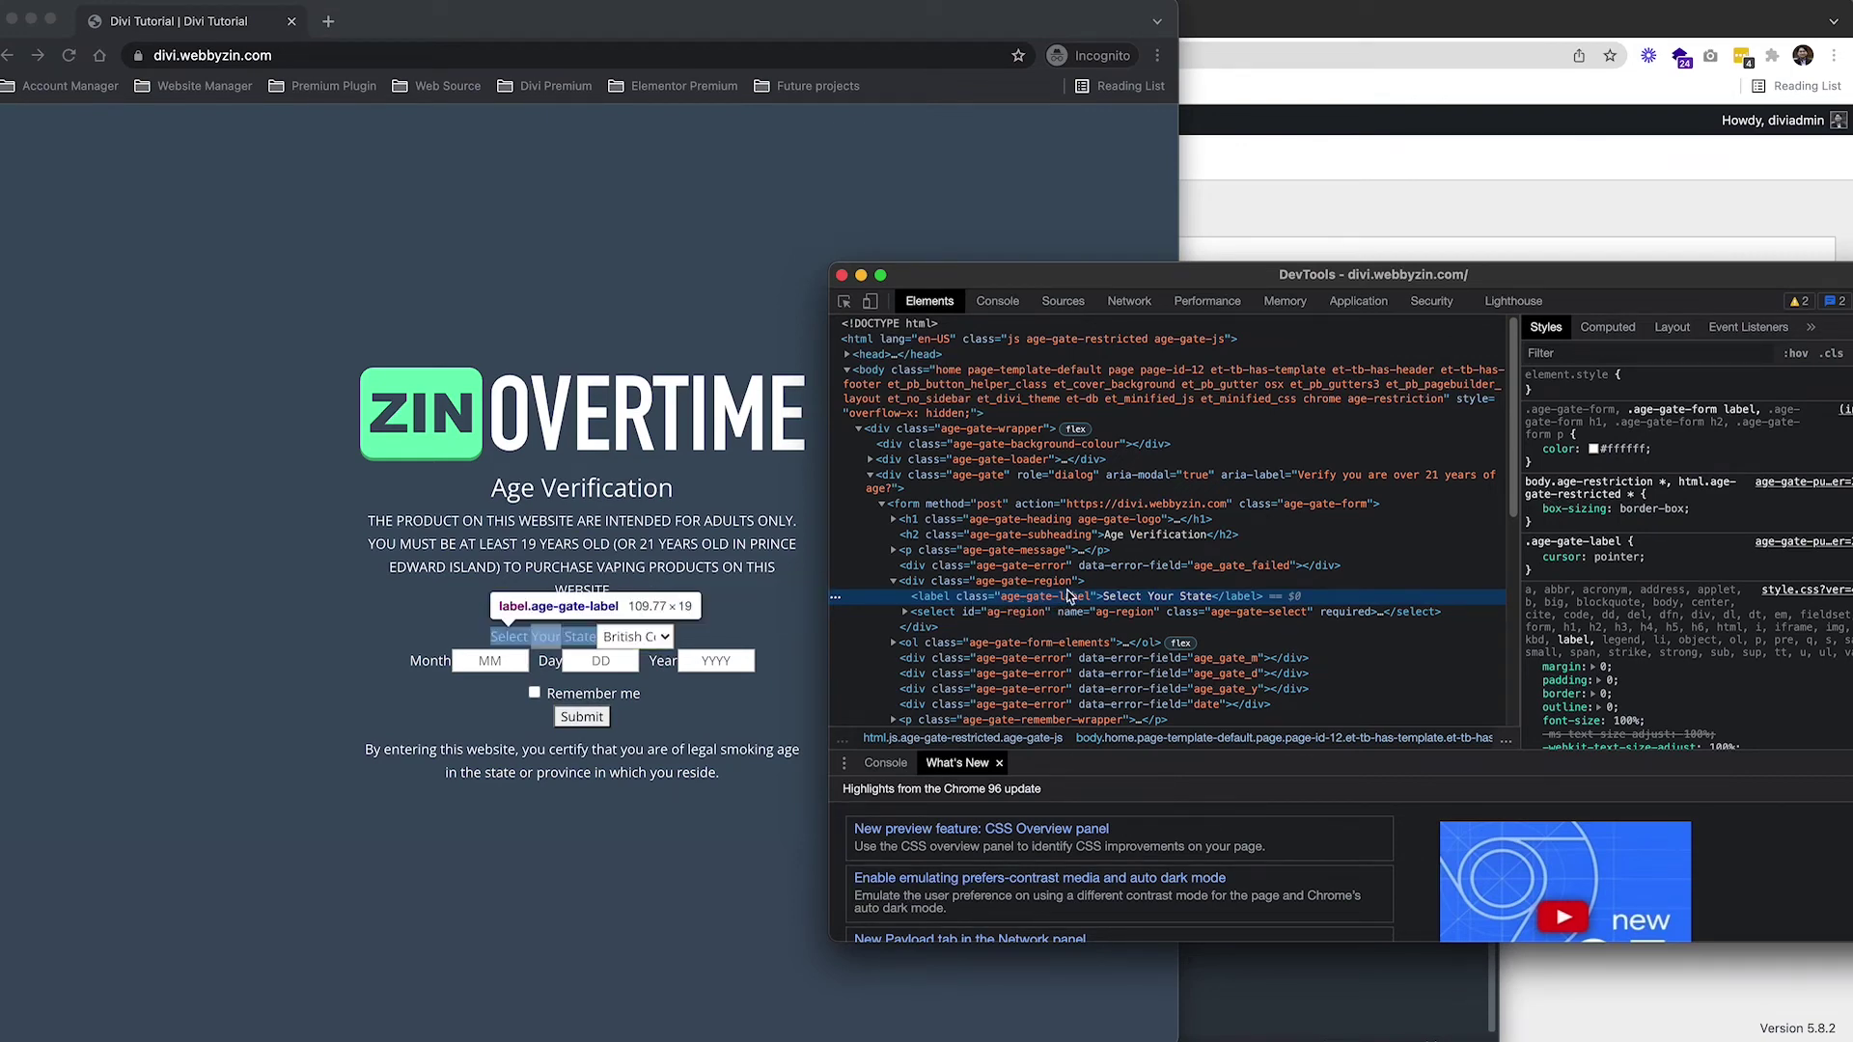
drag(1313, 275, 1211, 289)
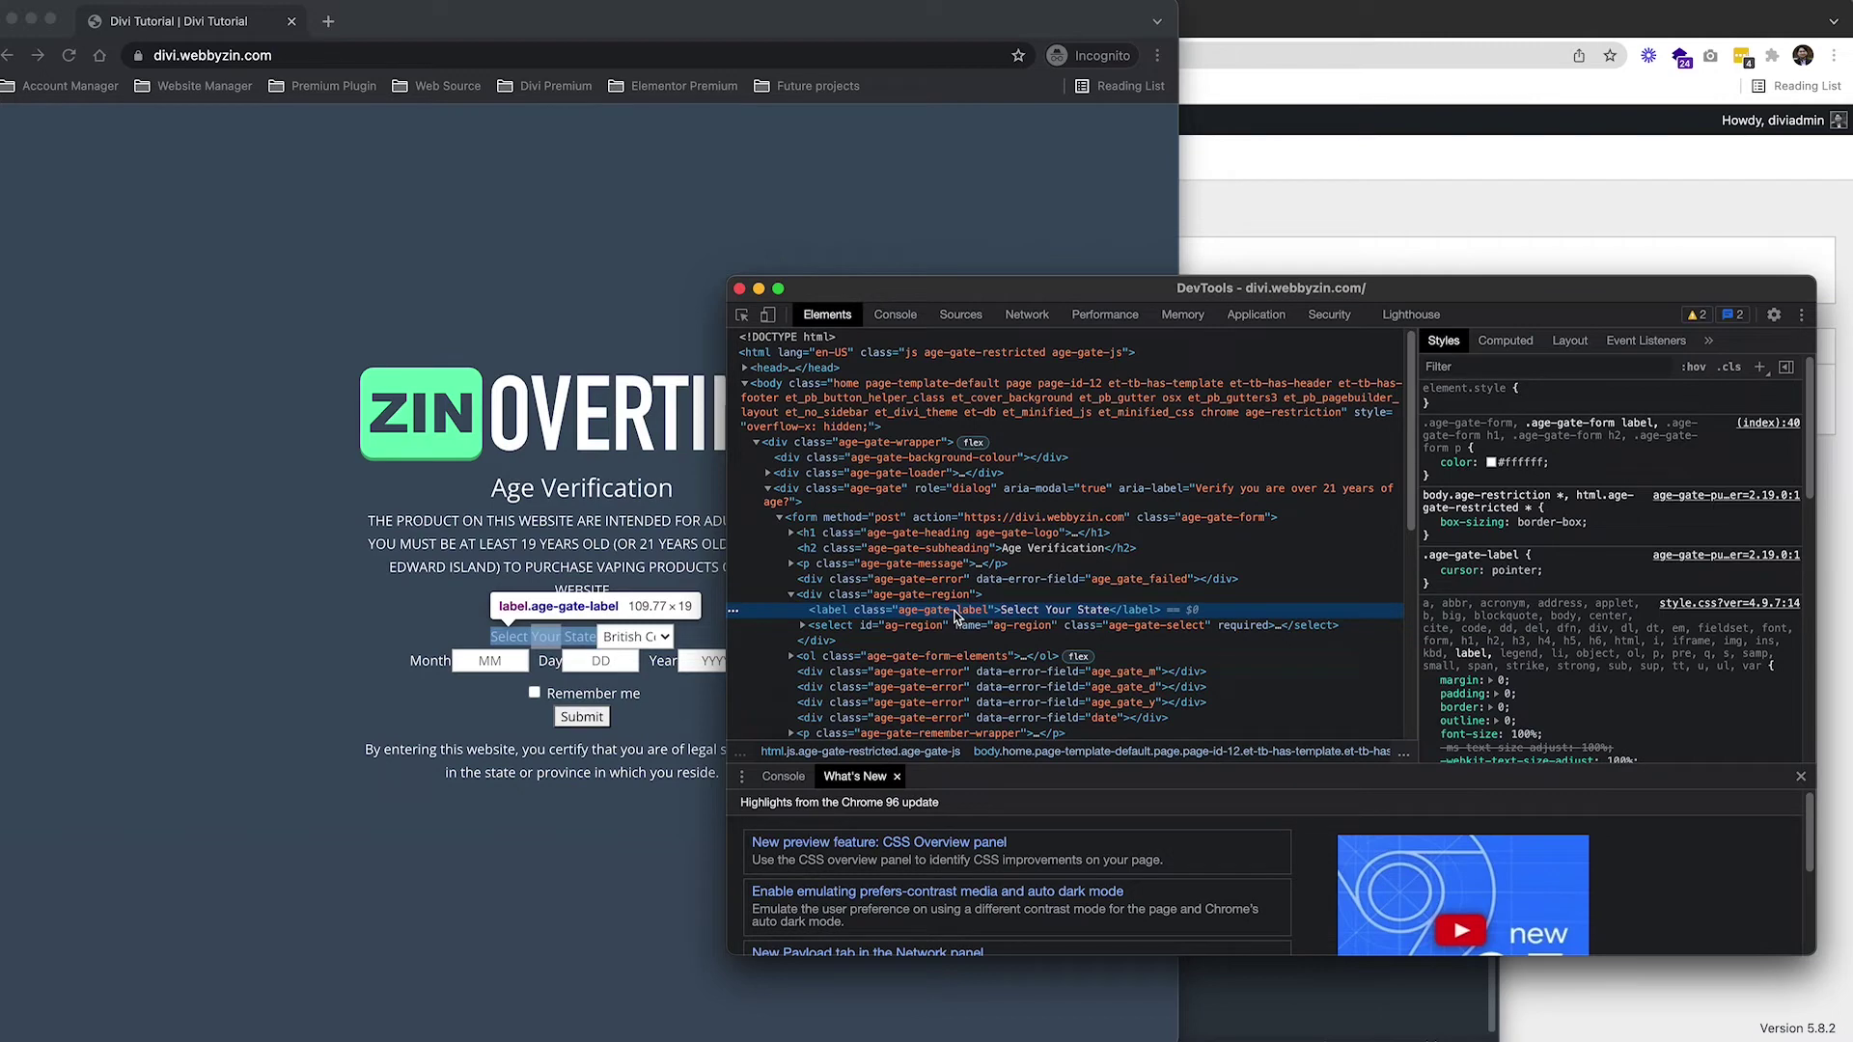
Add a new label.age-gate-label style rule with display: block and check the label layout on the age gate.
click(1759, 367)
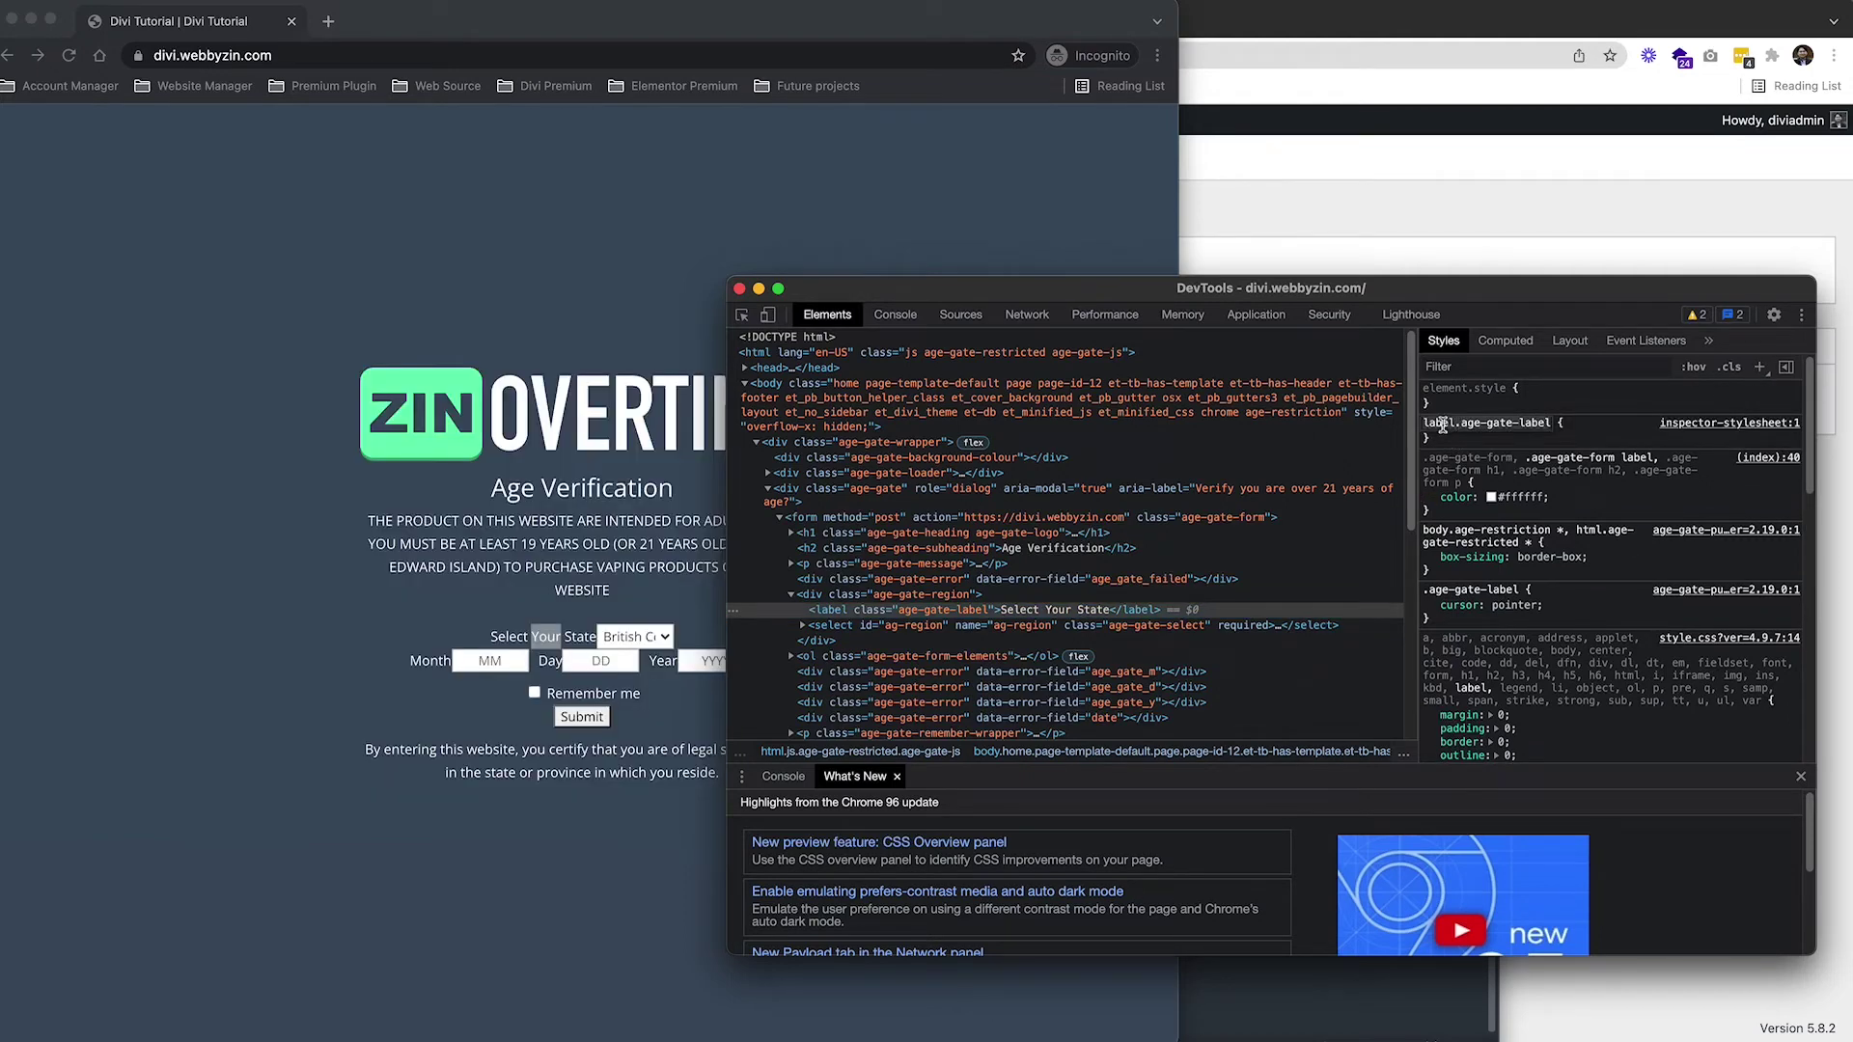
click(1576, 426)
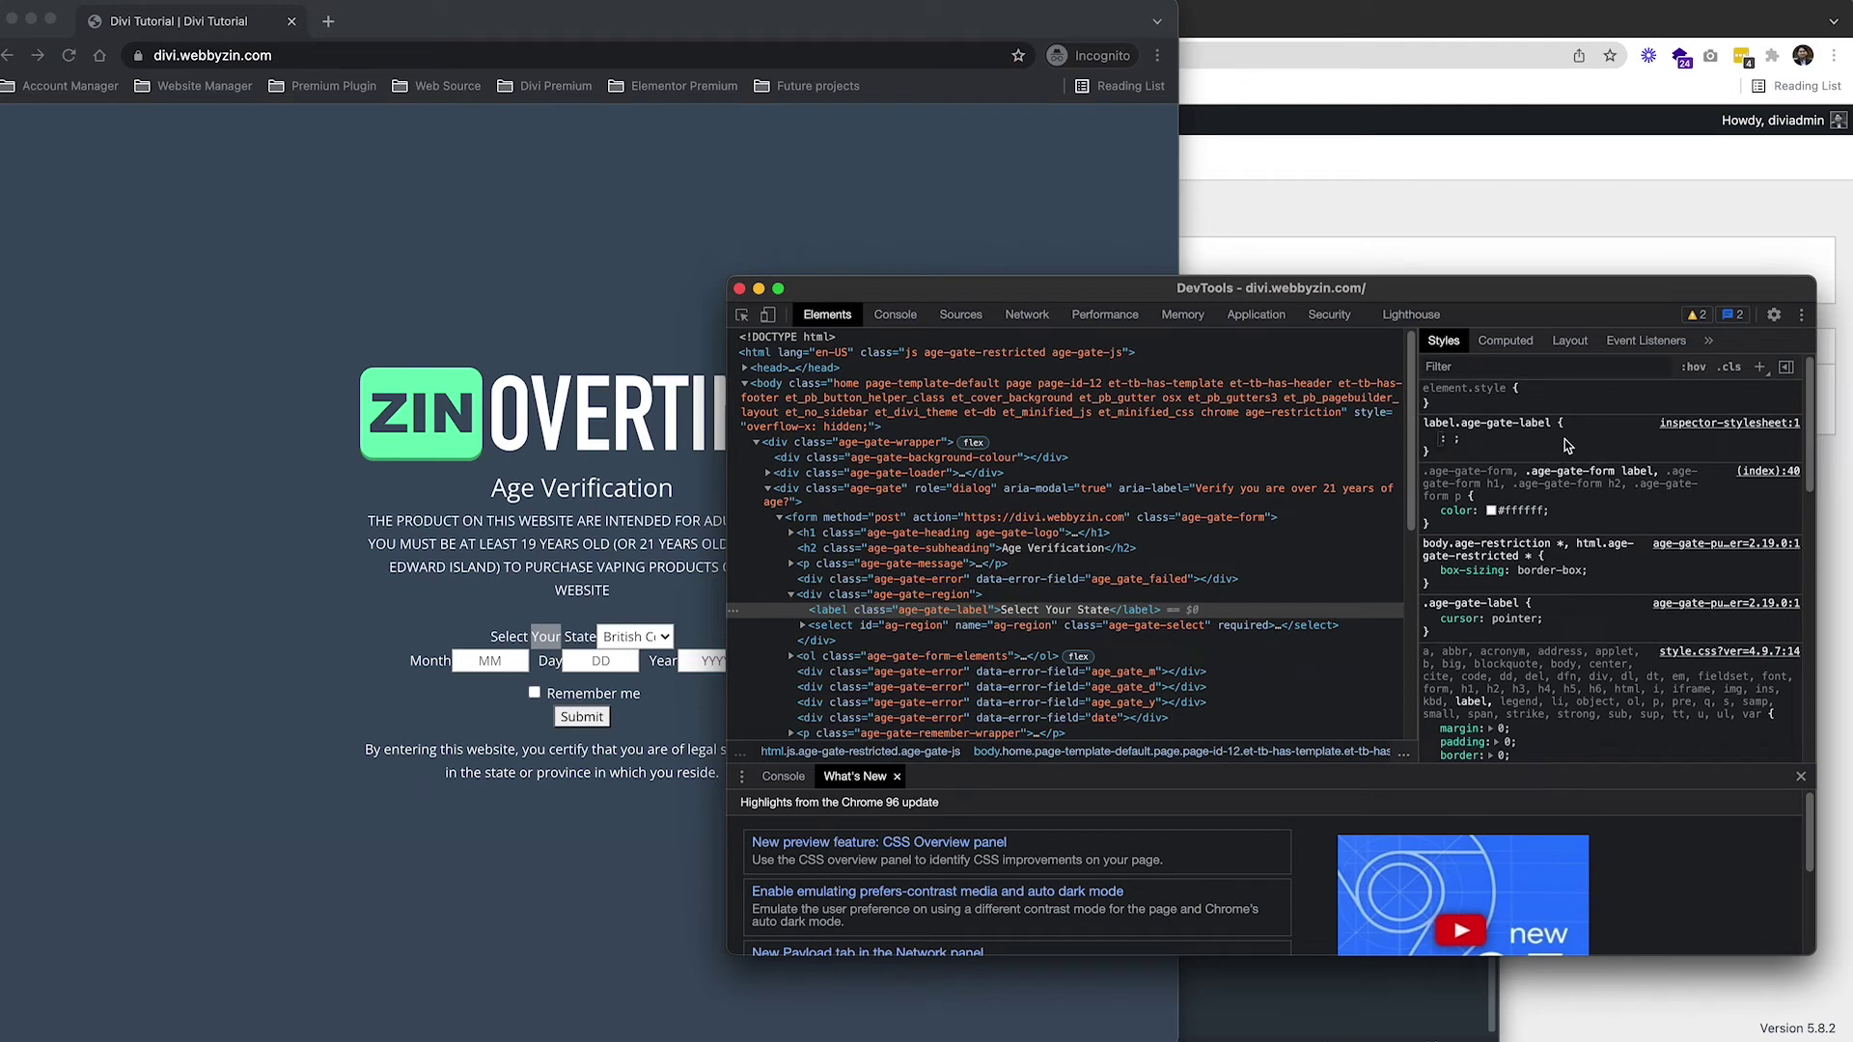
text(dis)
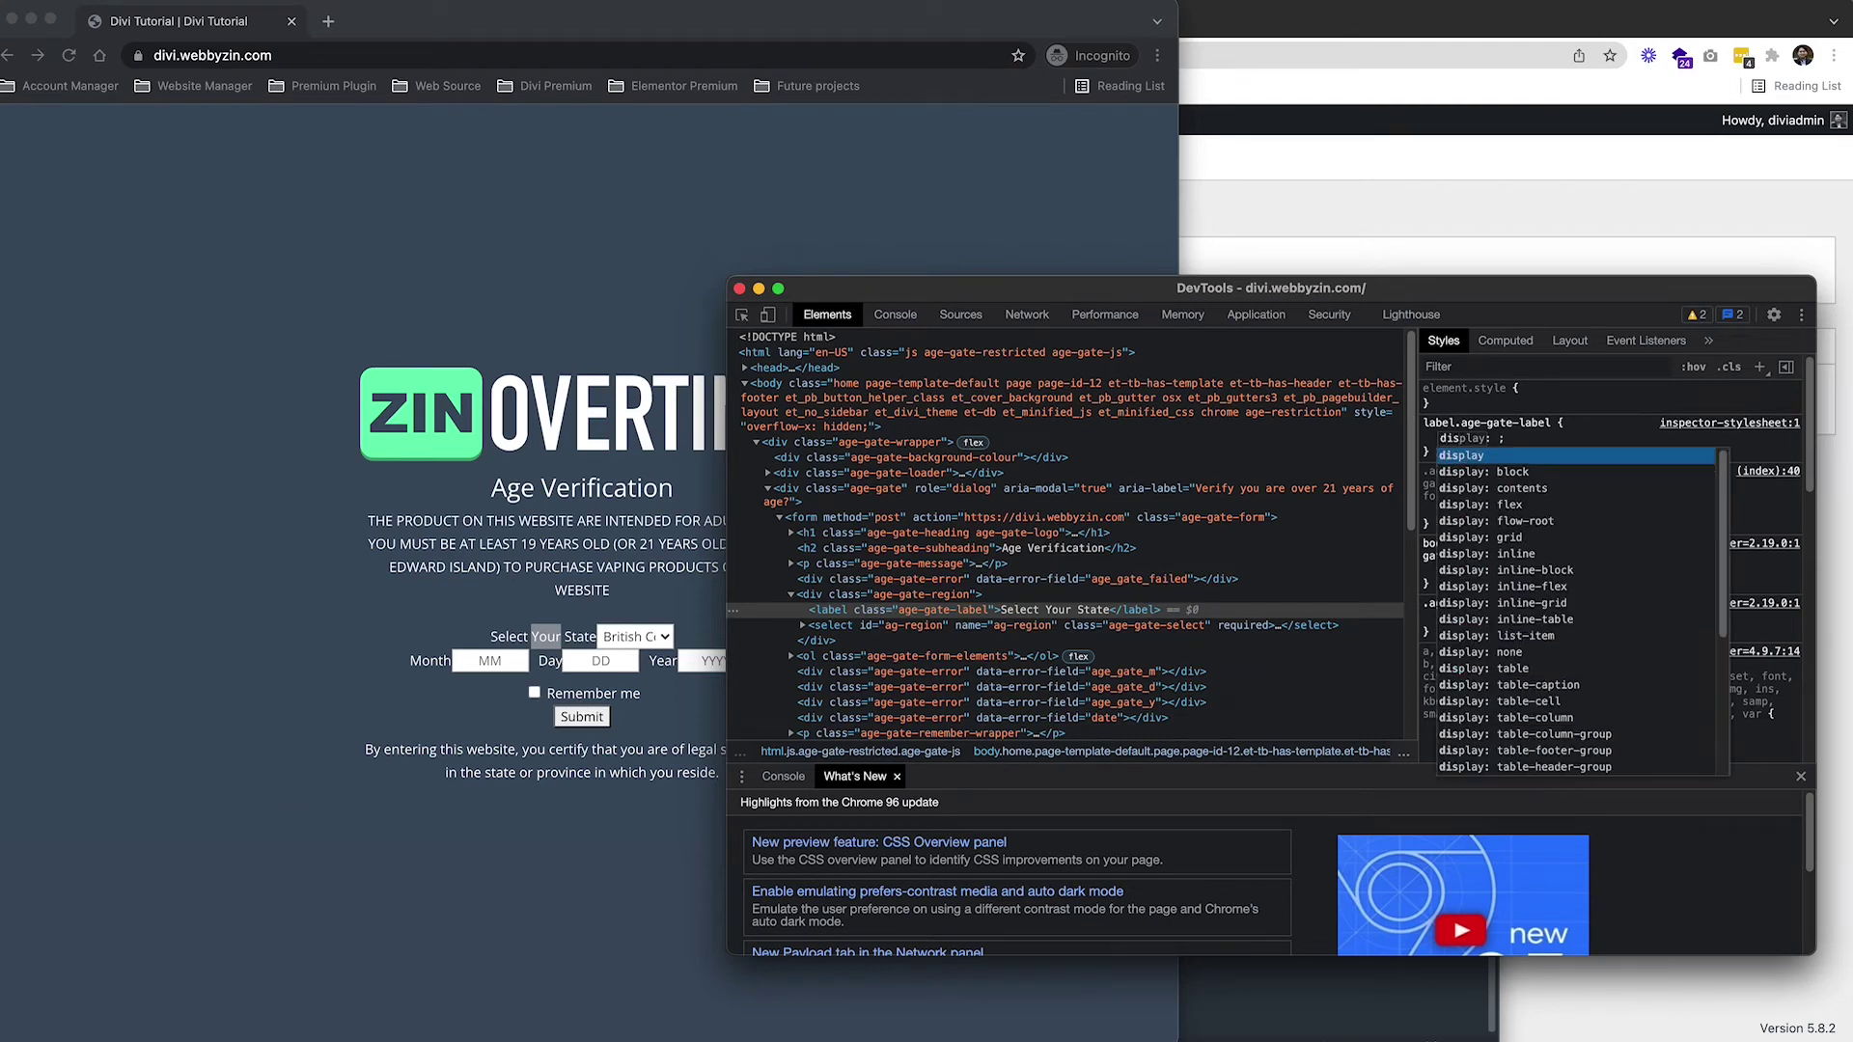
key(Tab)
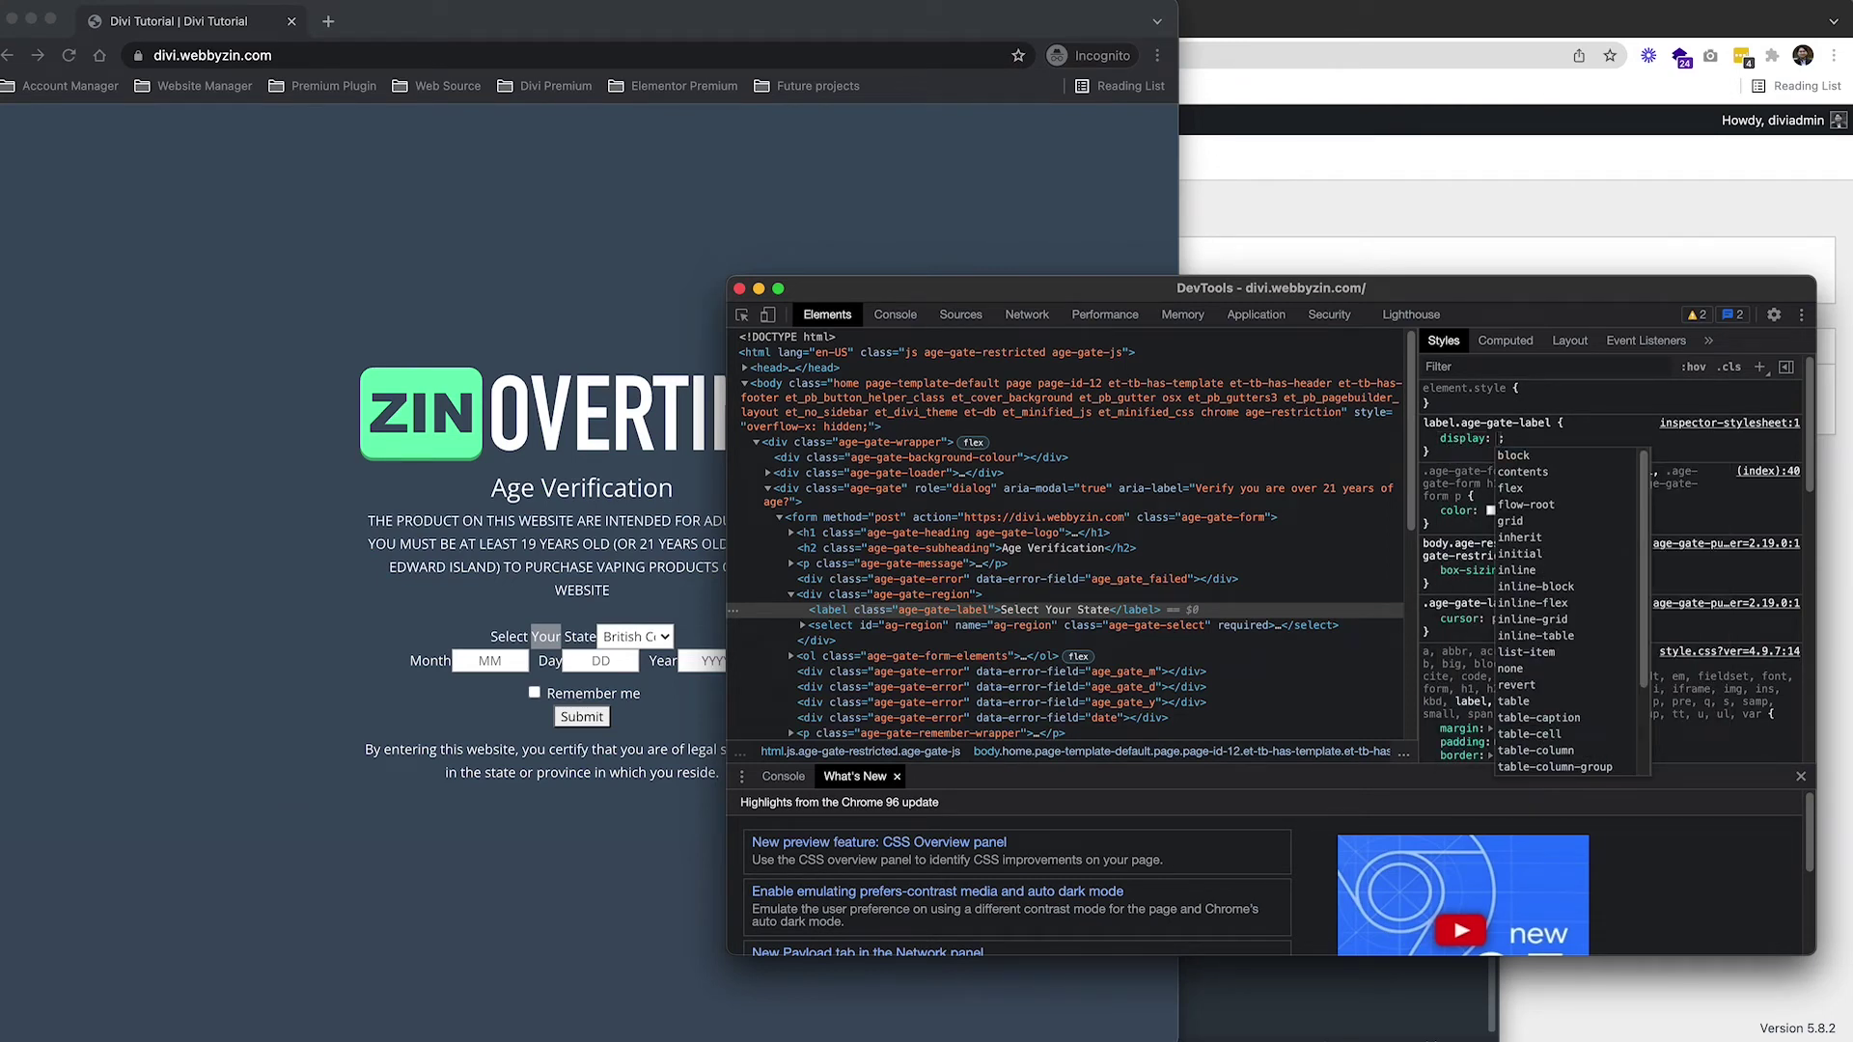
text(bloc)
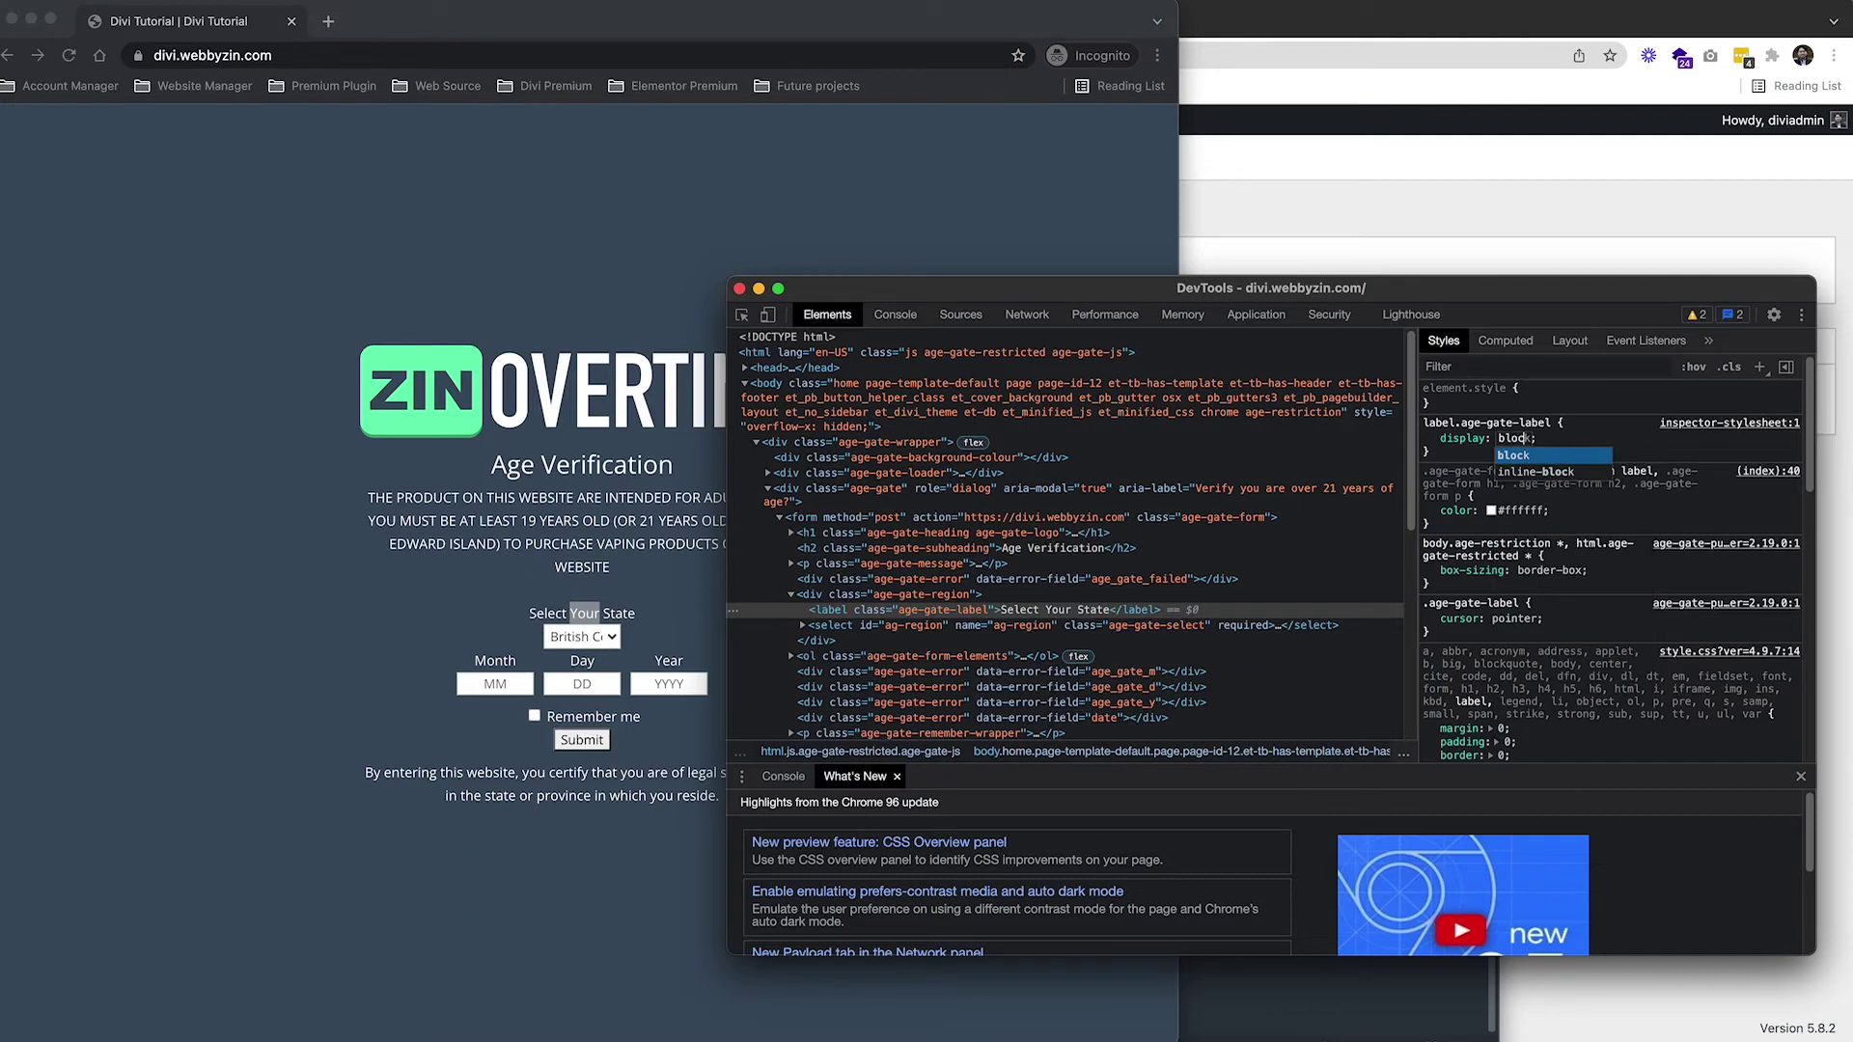
key(Return)
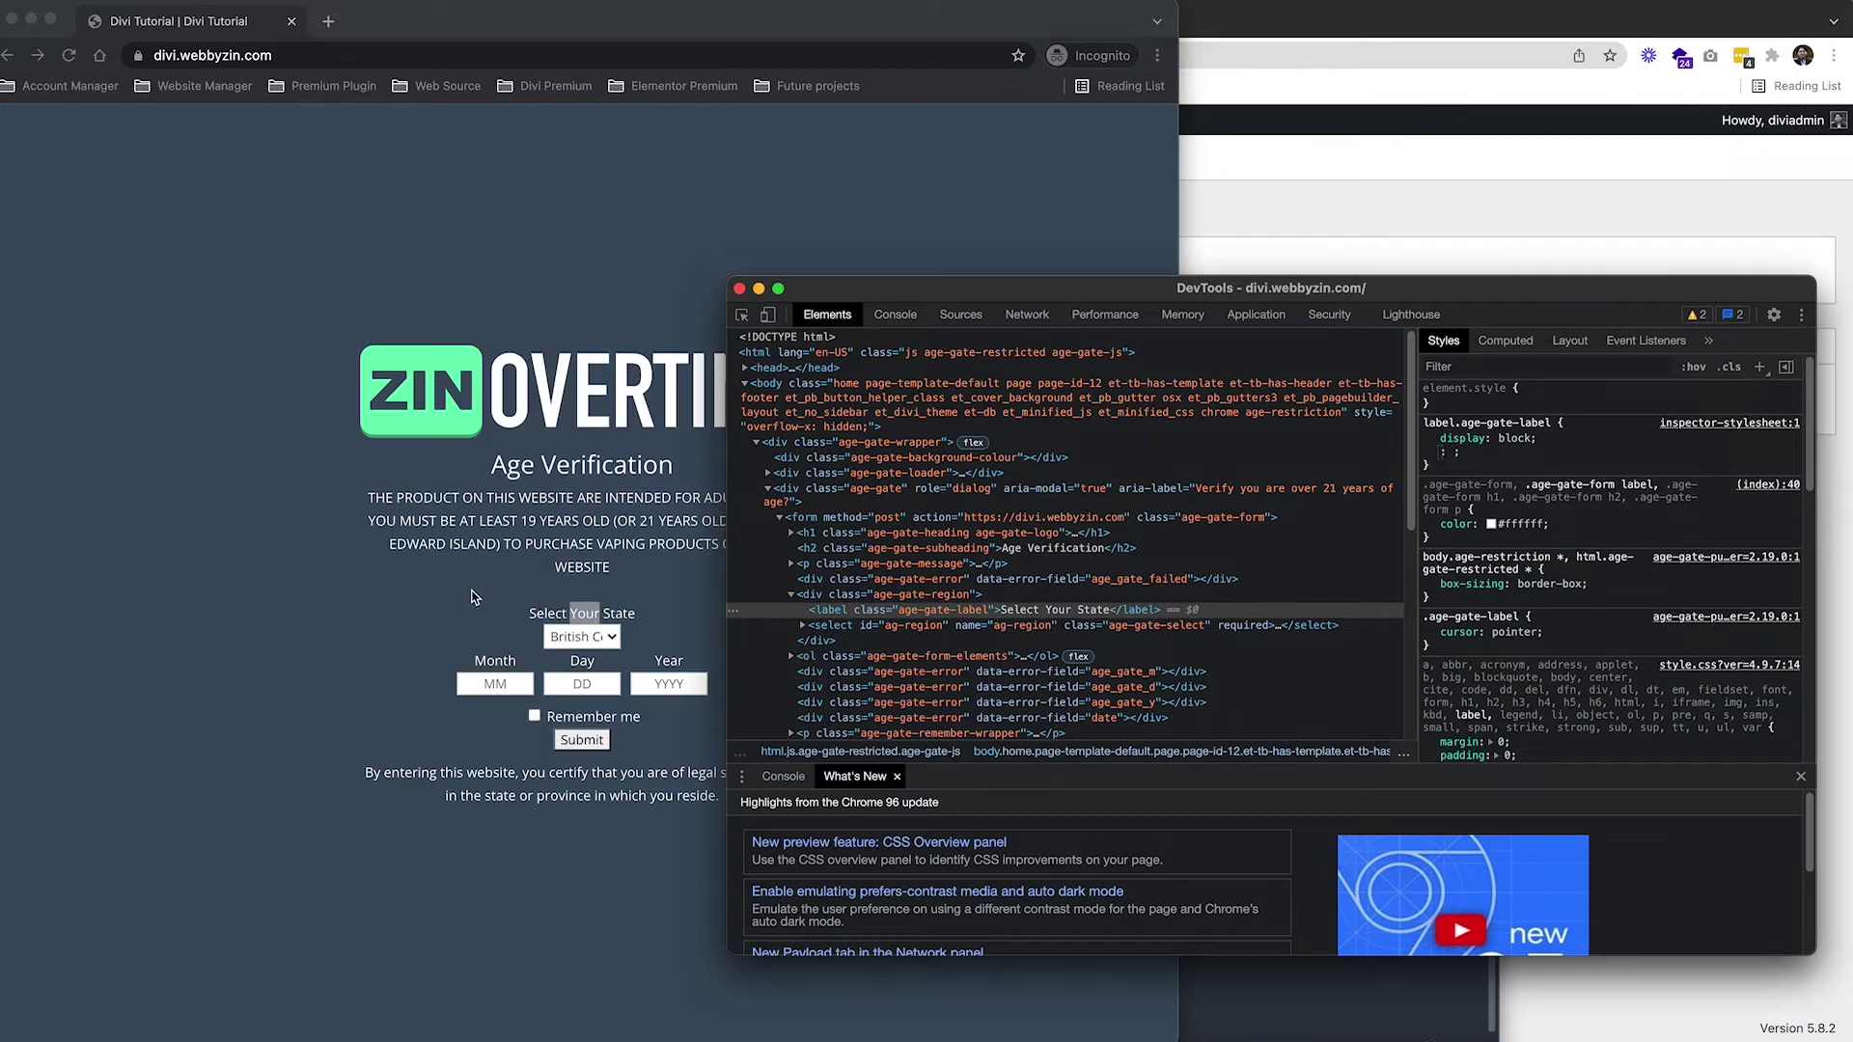
click(492, 604)
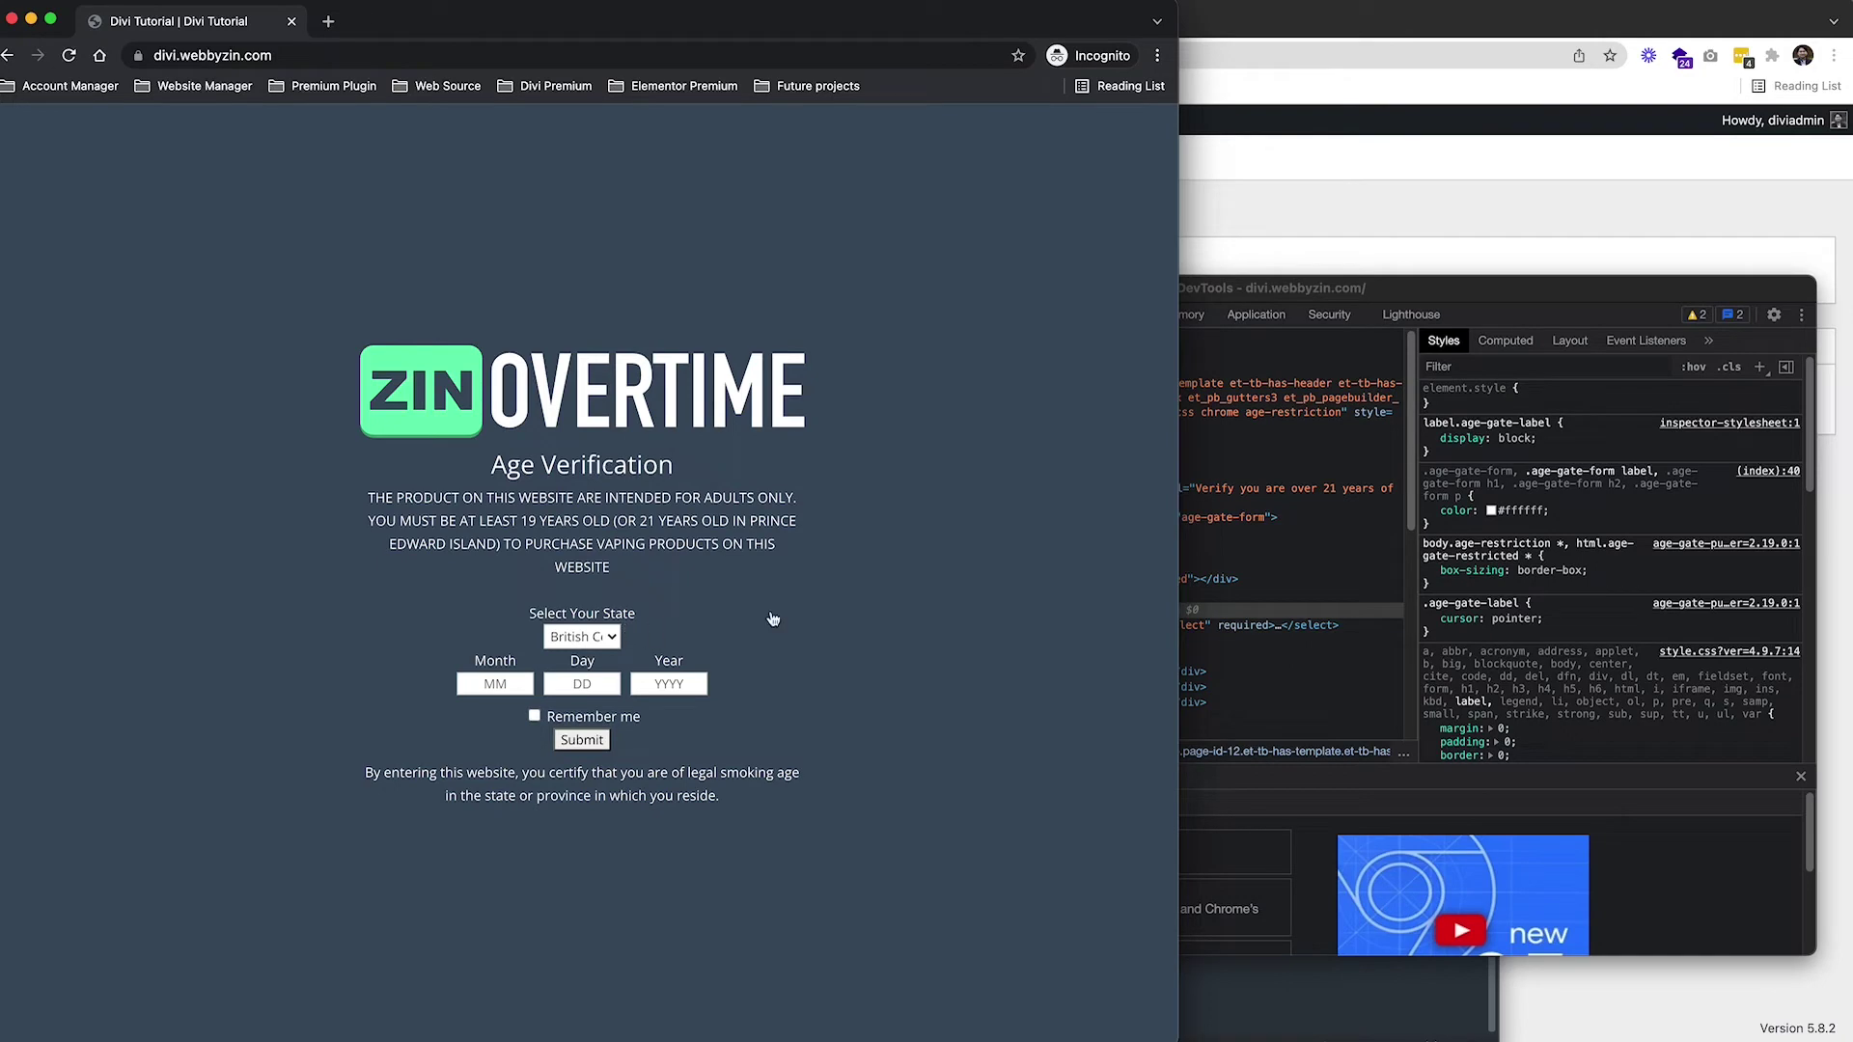
Add a new select#ag-region style rule with min-width: 300px for the region dropdown and check it on the age gate.
click(1560, 439)
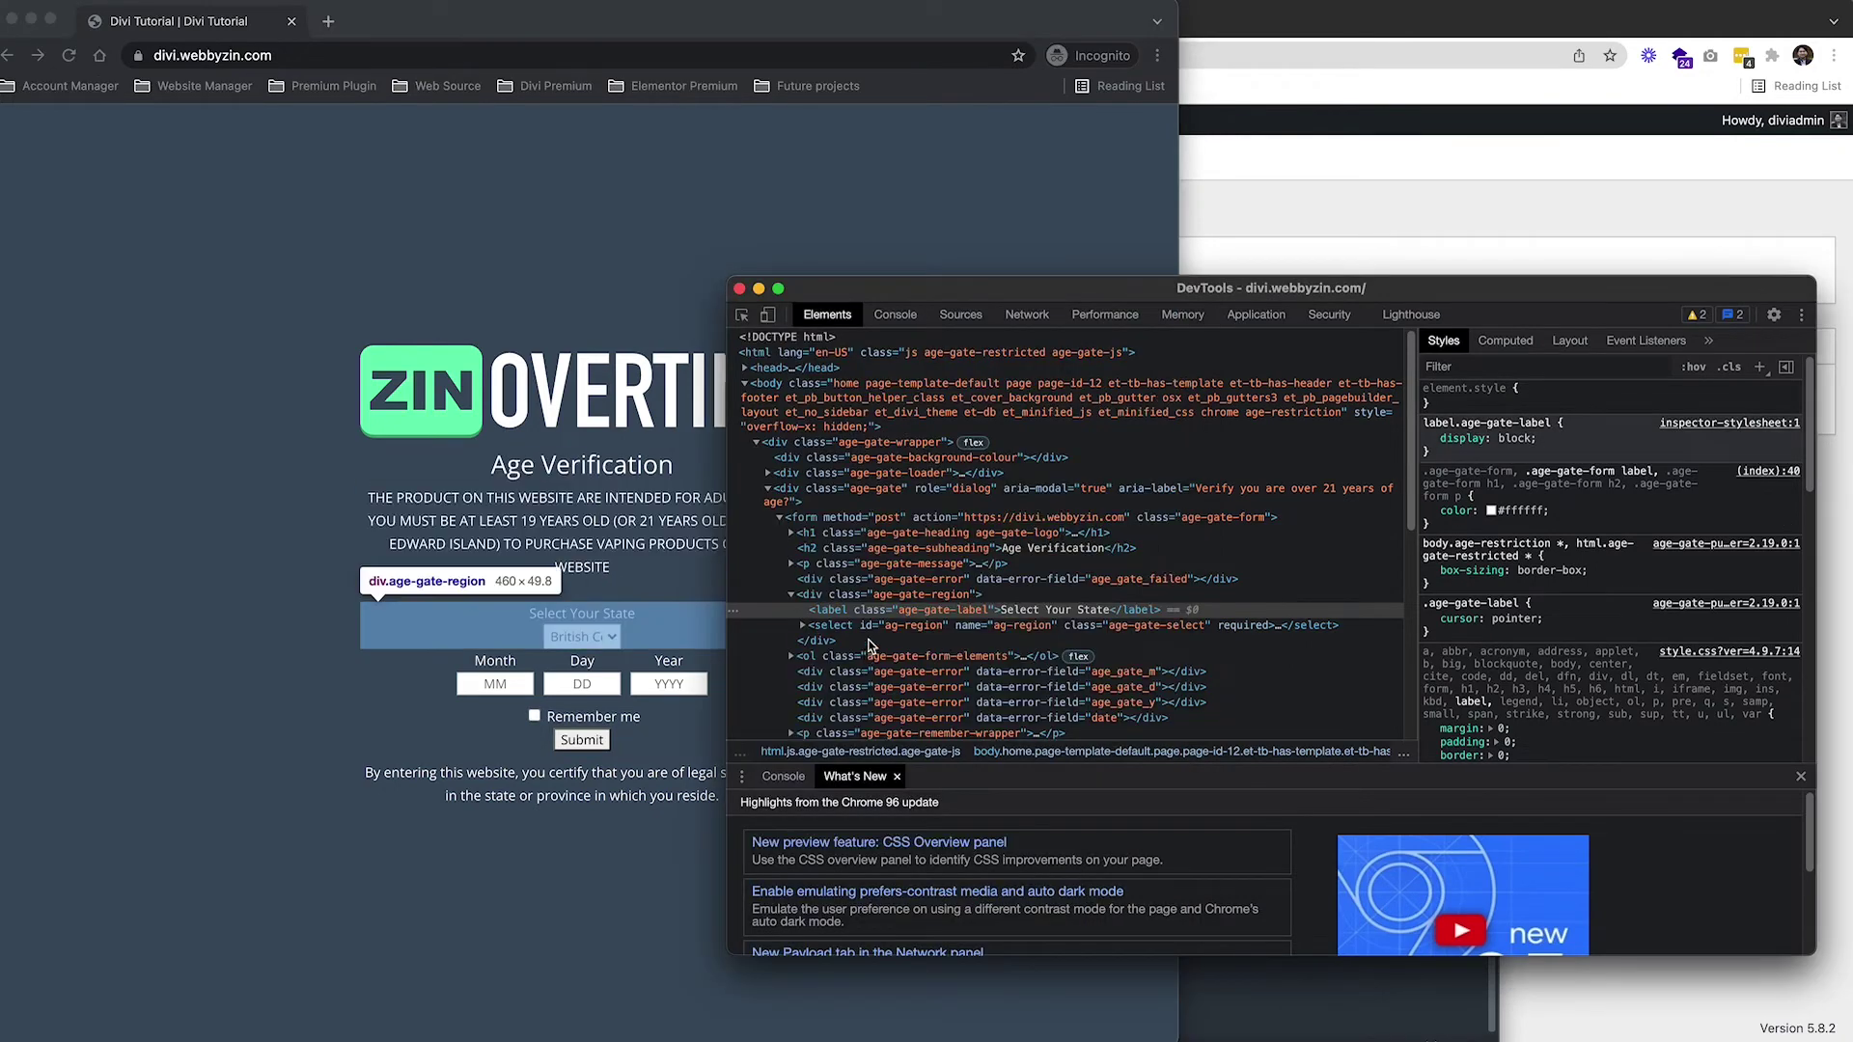
click(920, 629)
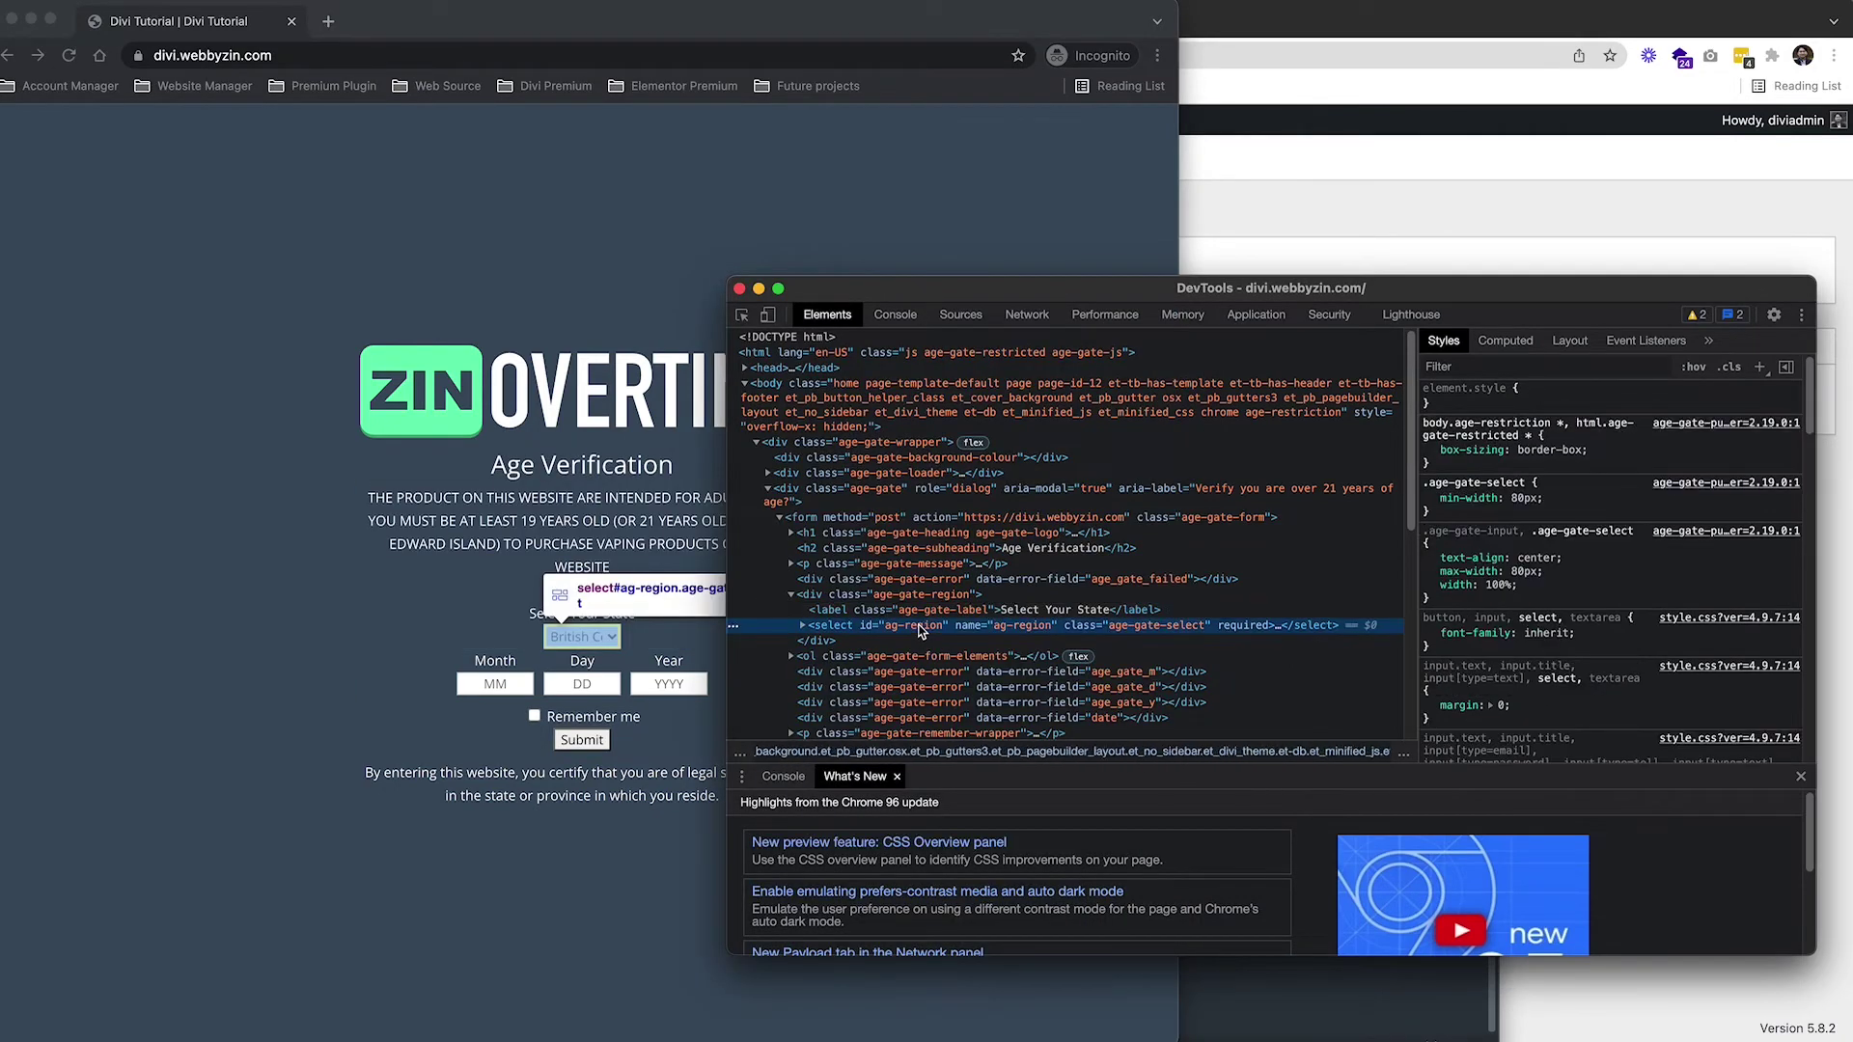
click(1758, 369)
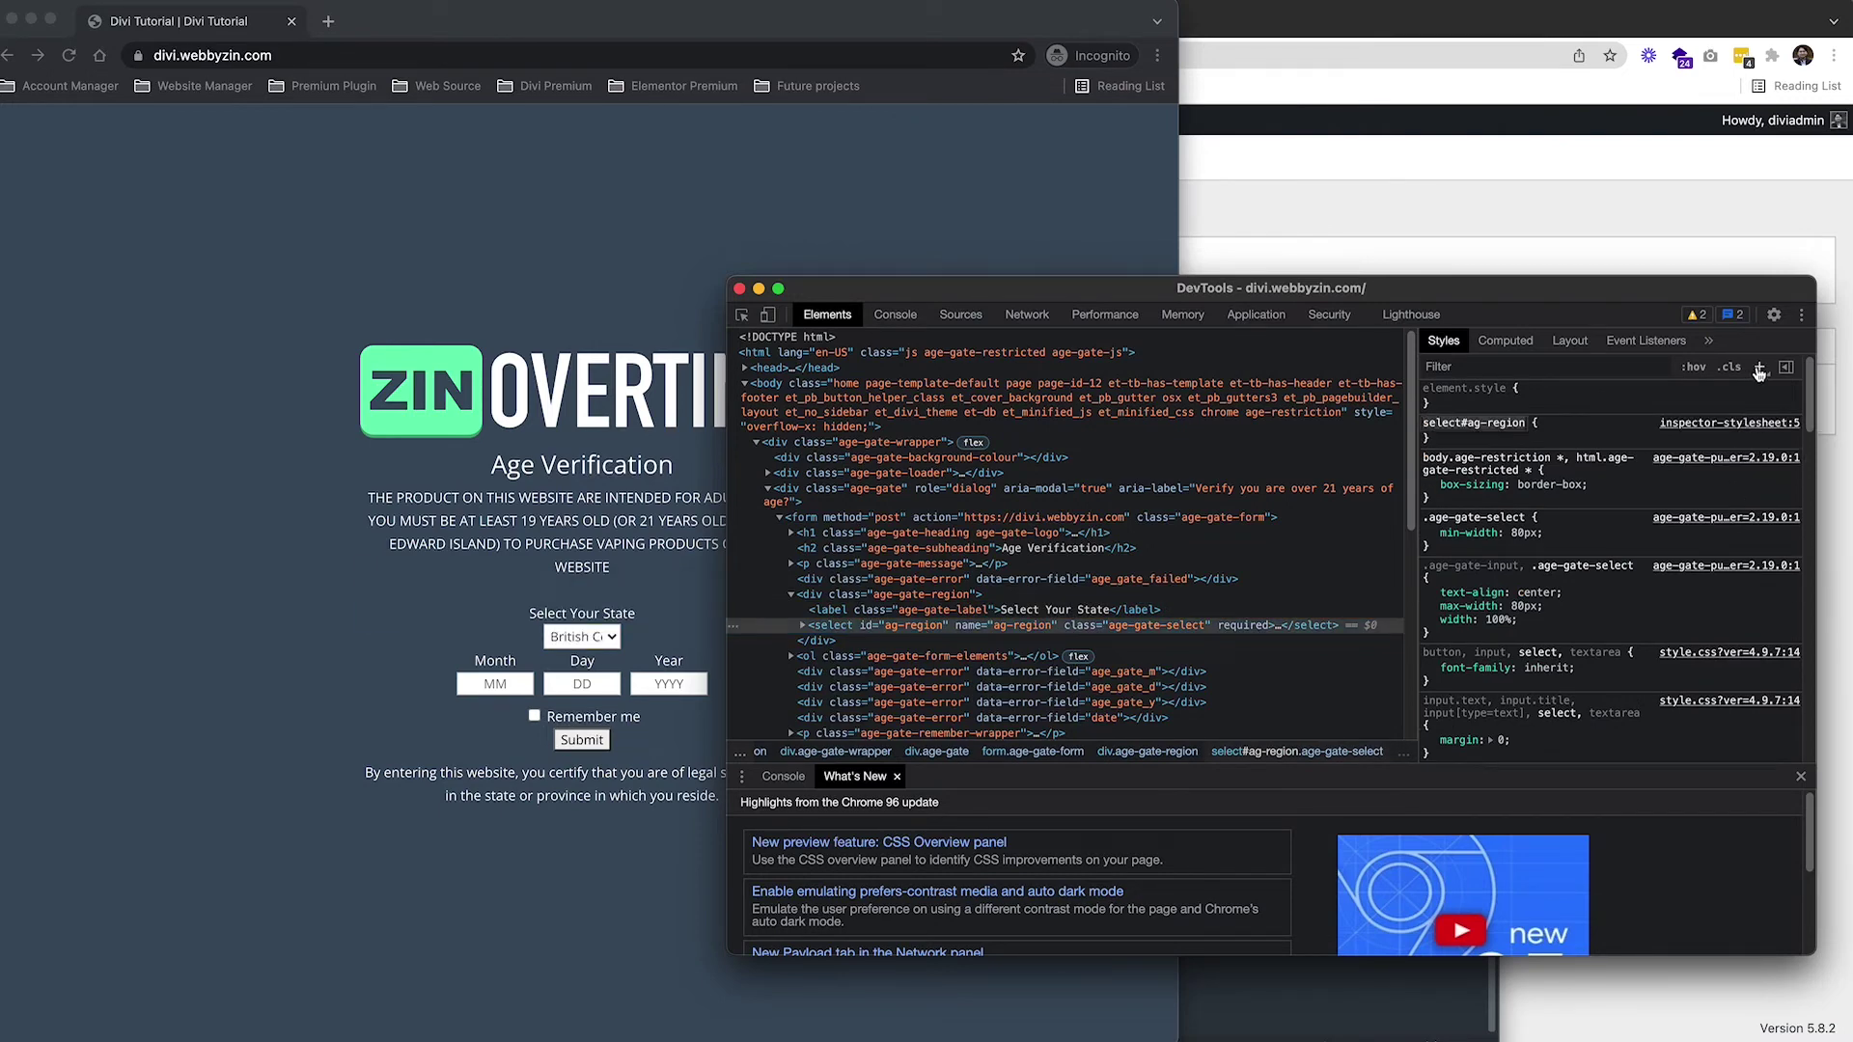
click(1560, 438)
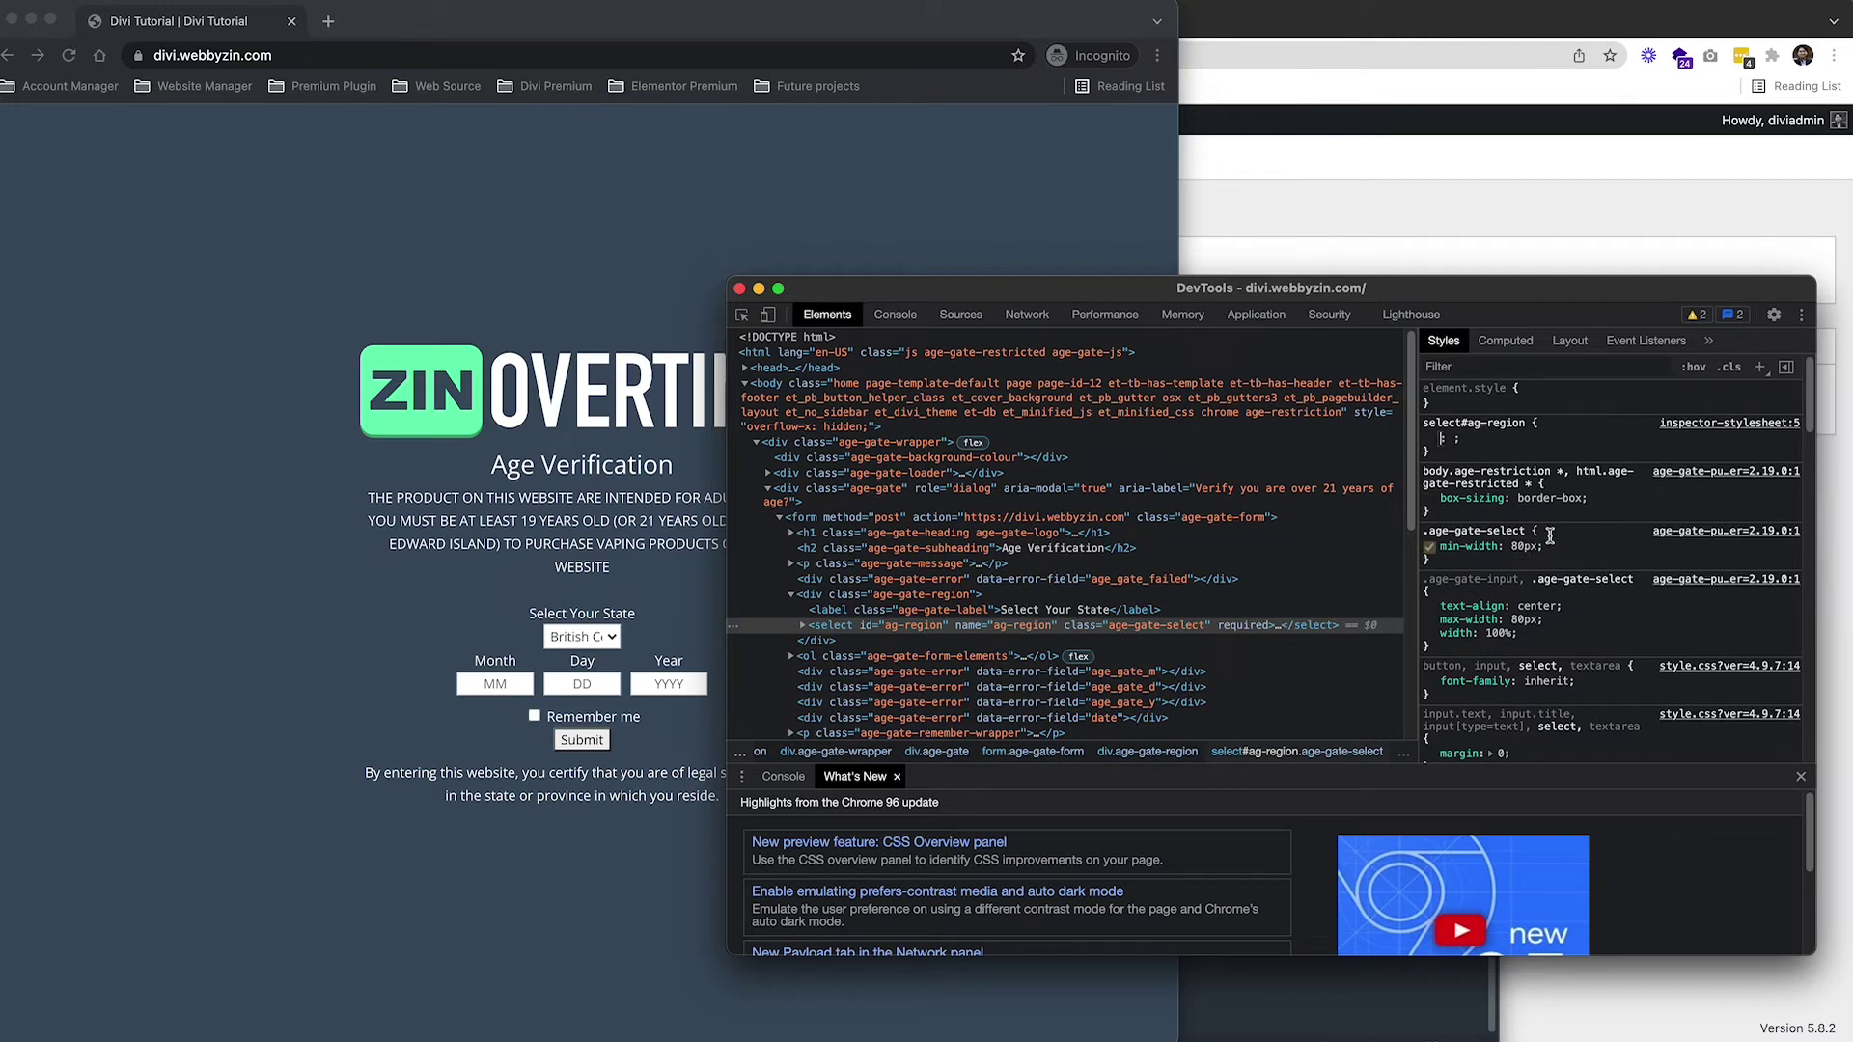
text(min)
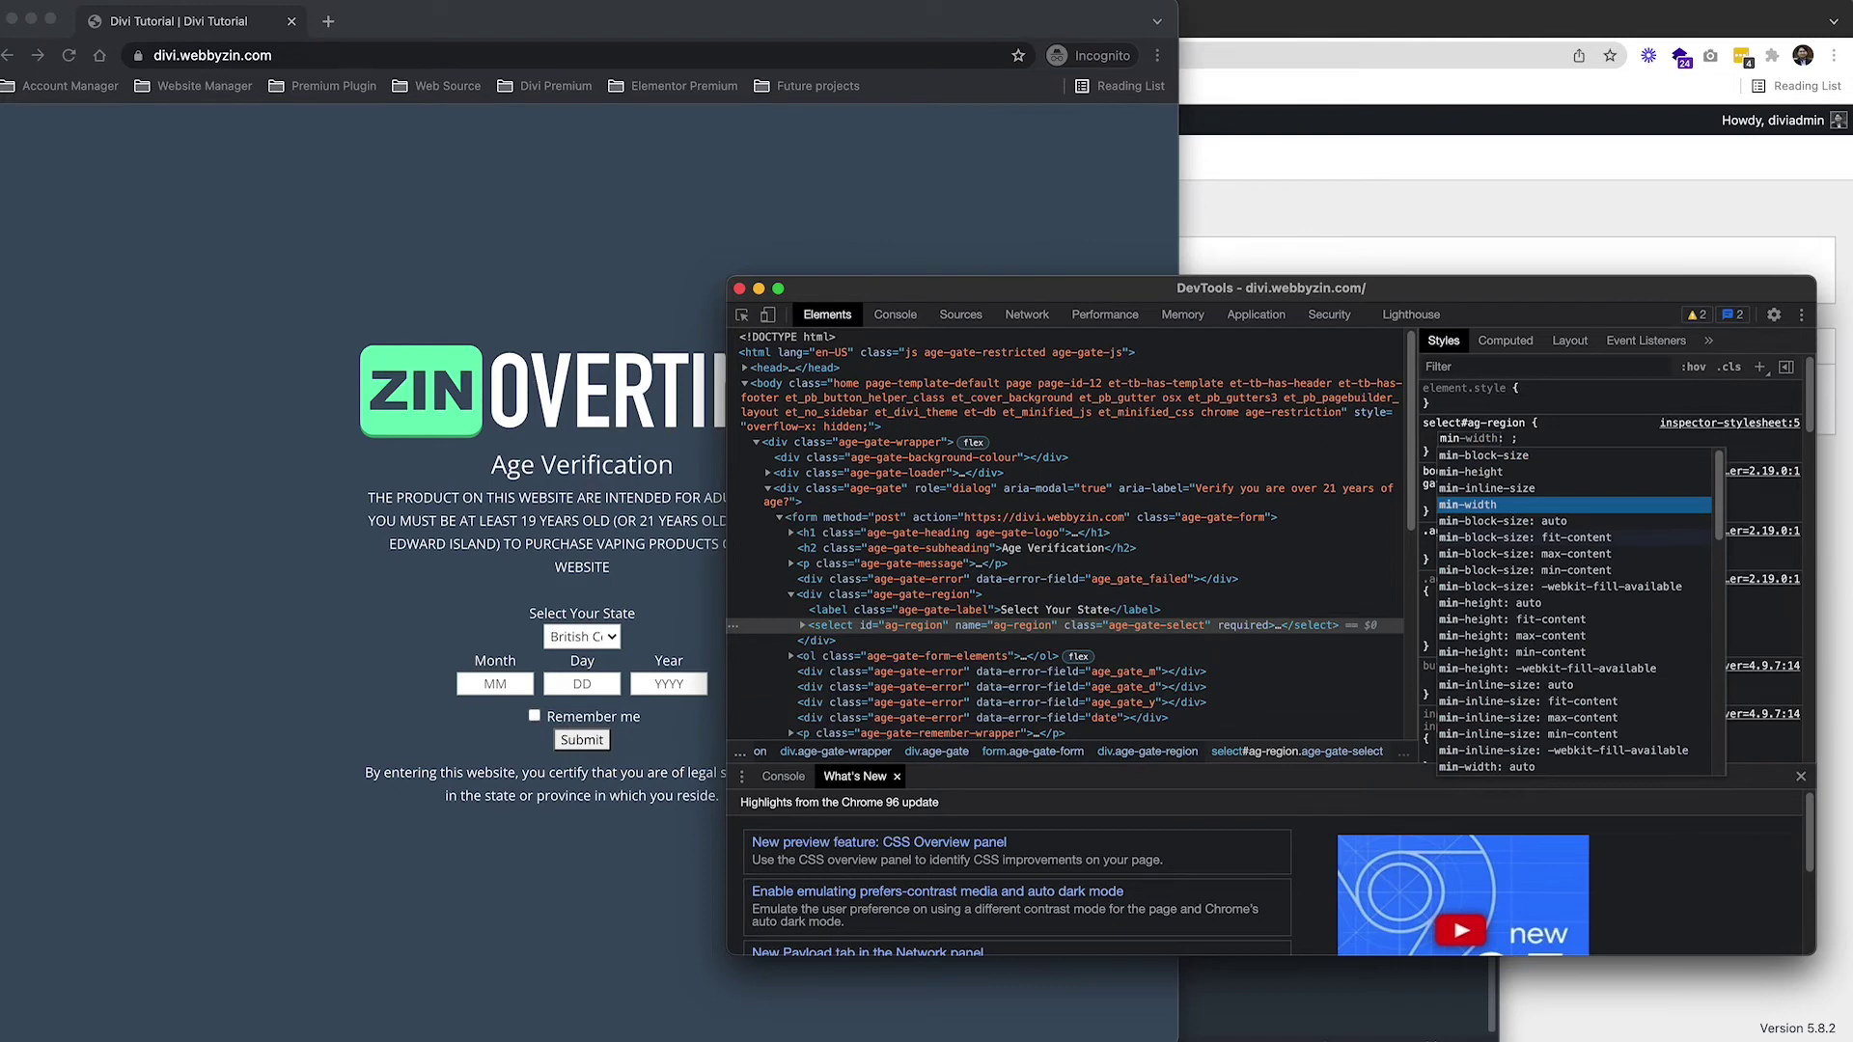
key(Tab)
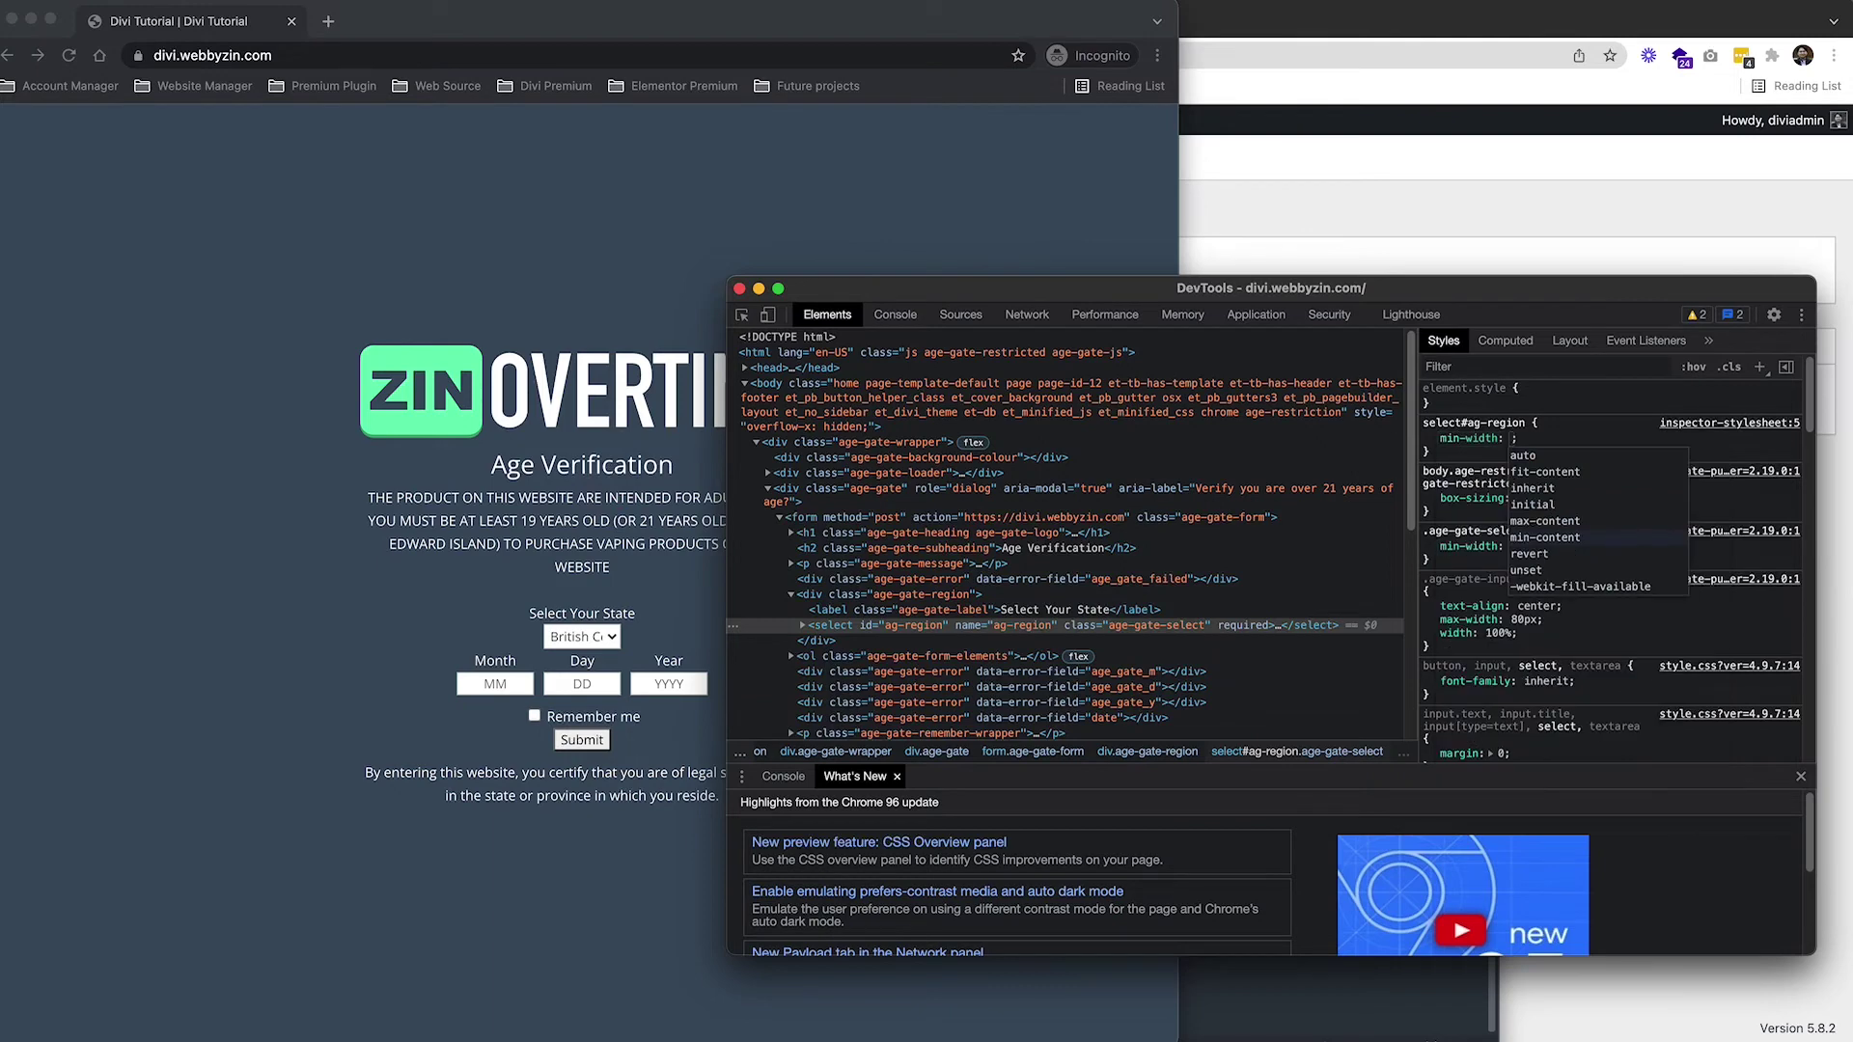
text(300)
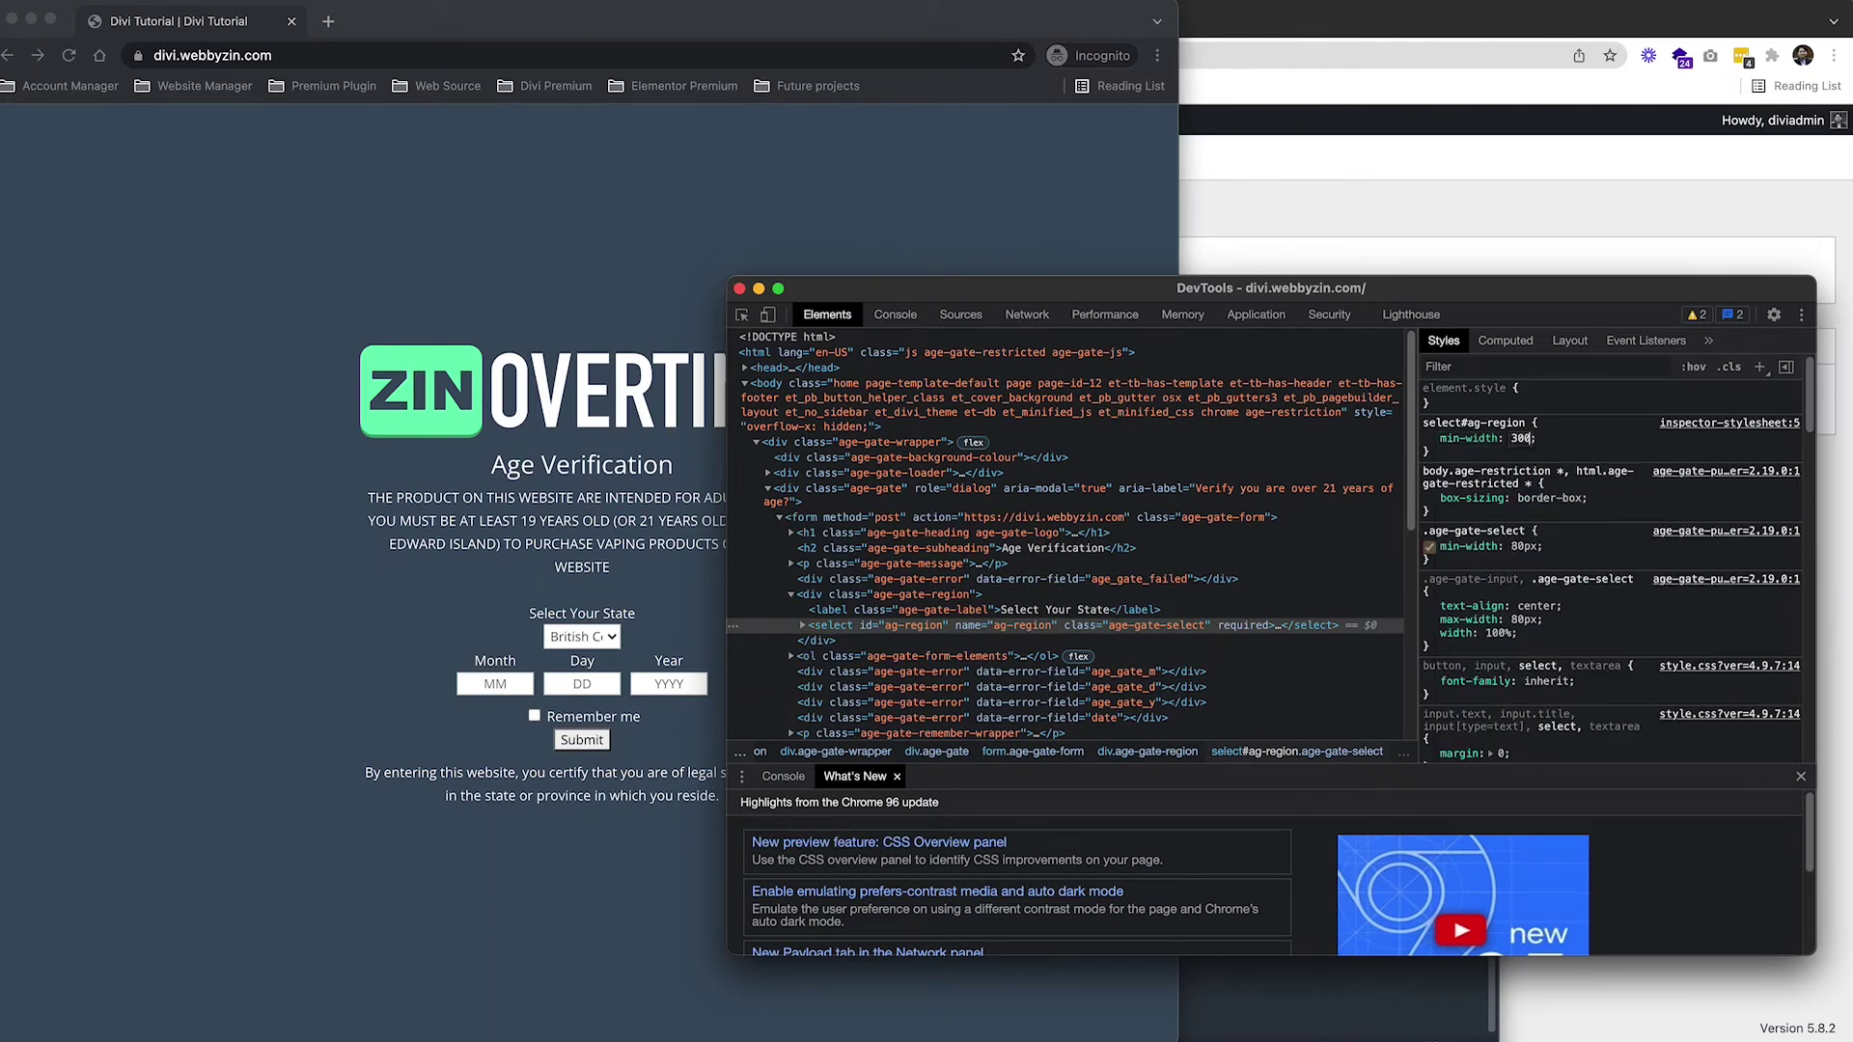
text(px)
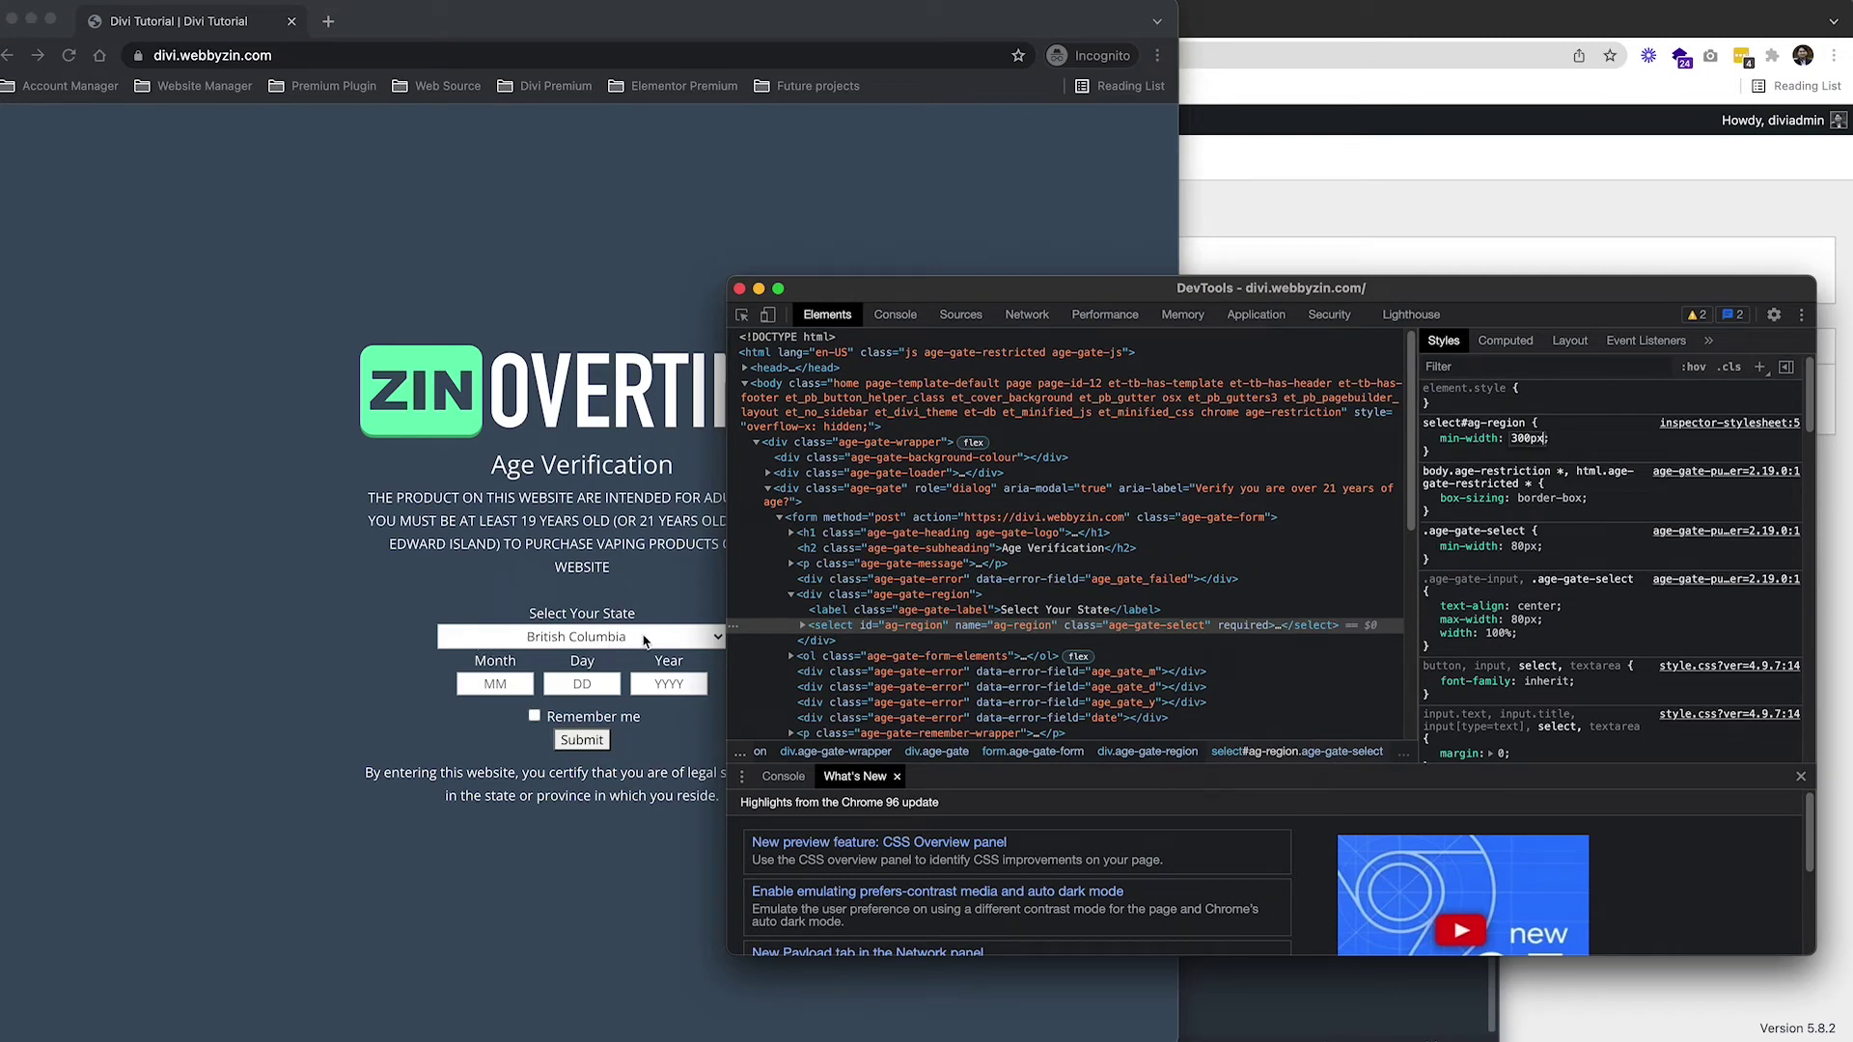
click(673, 612)
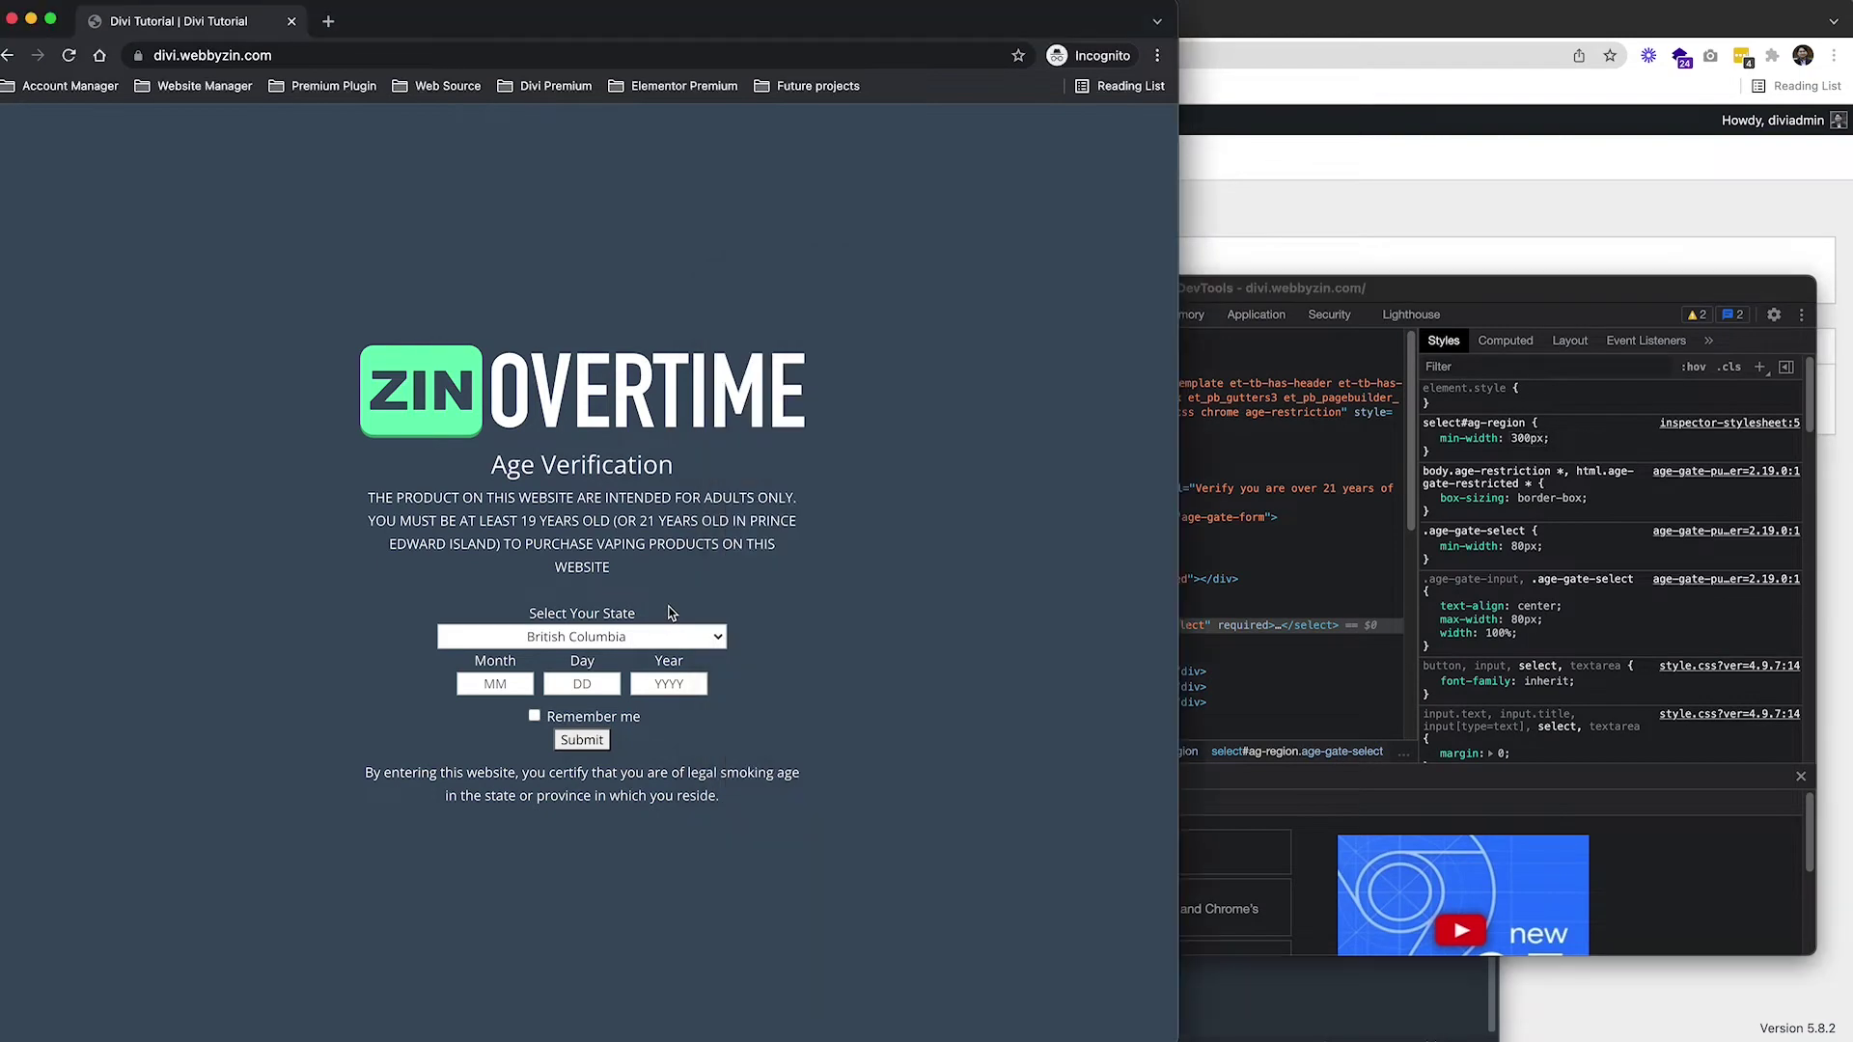
Reduce the select#ag-region min-width to 260px so the region dropdown lines up with the date fields.
click(1592, 442)
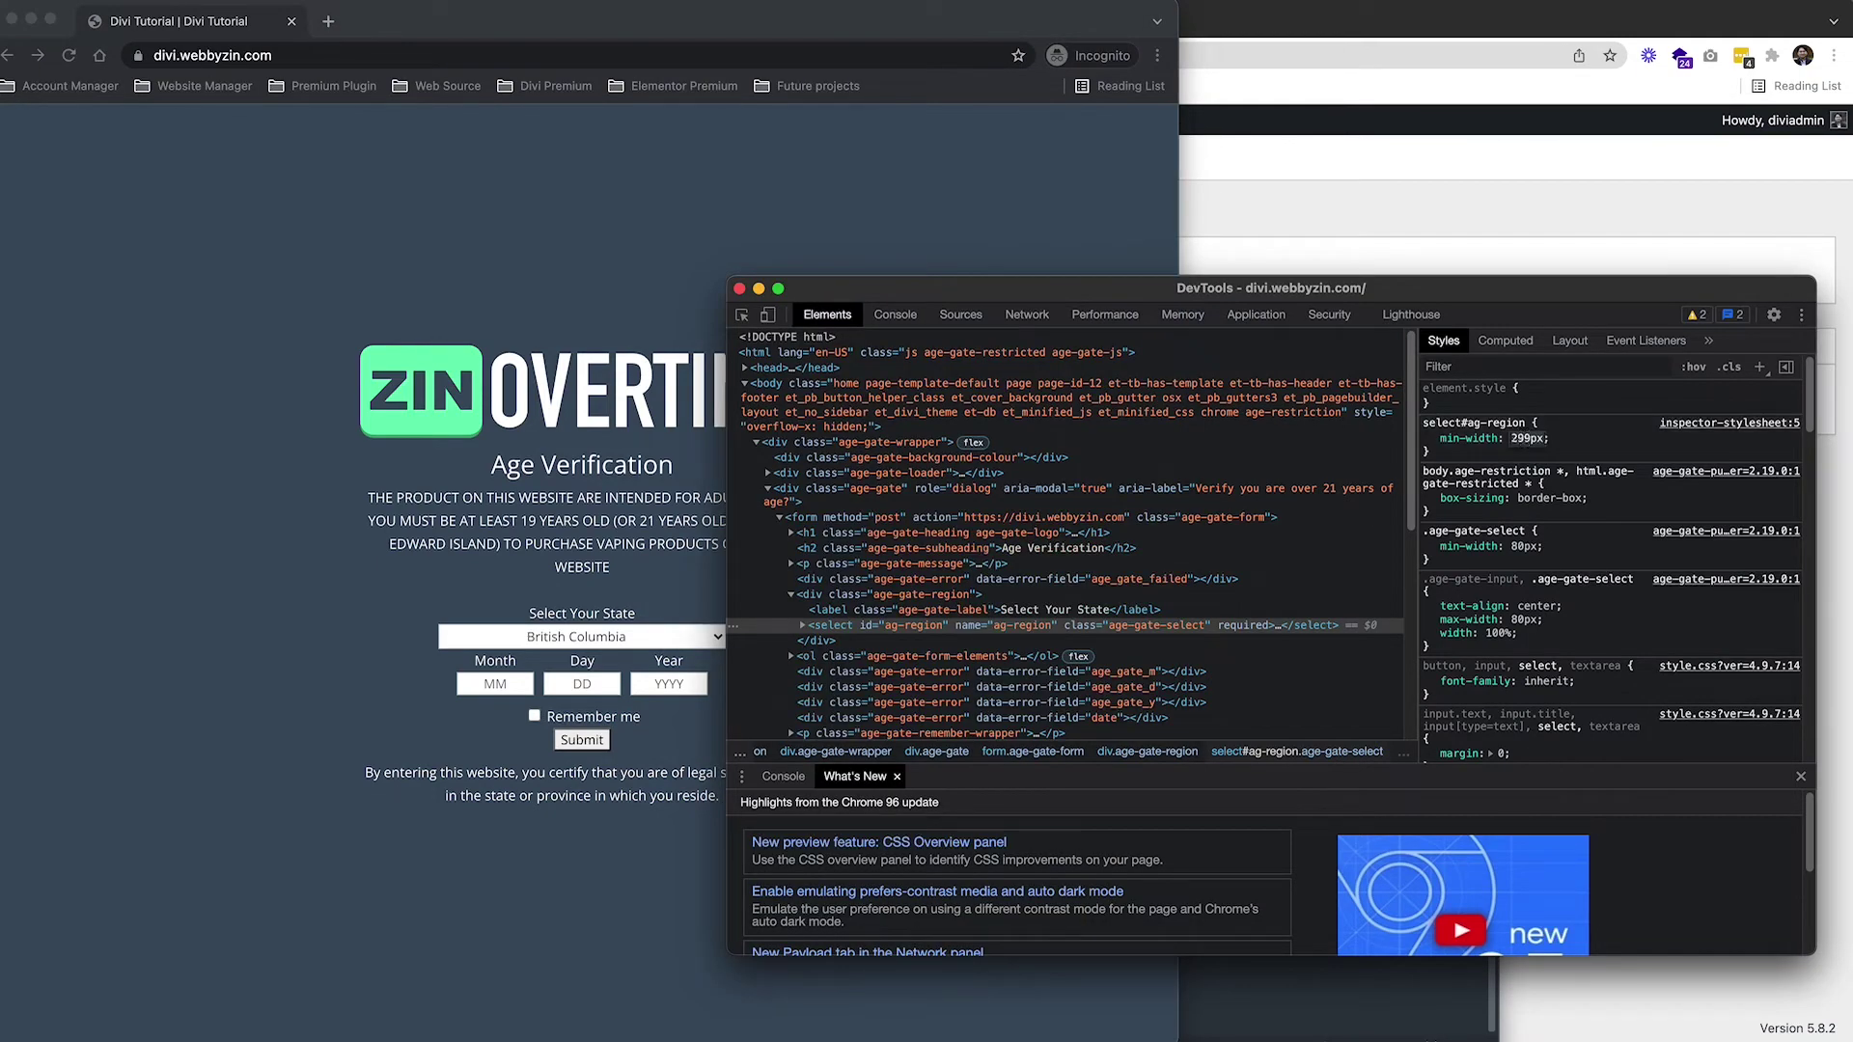
key(Down)
key(Down)
key(Down)
key(shift+Down)
key(shift+Down)
click(488, 610)
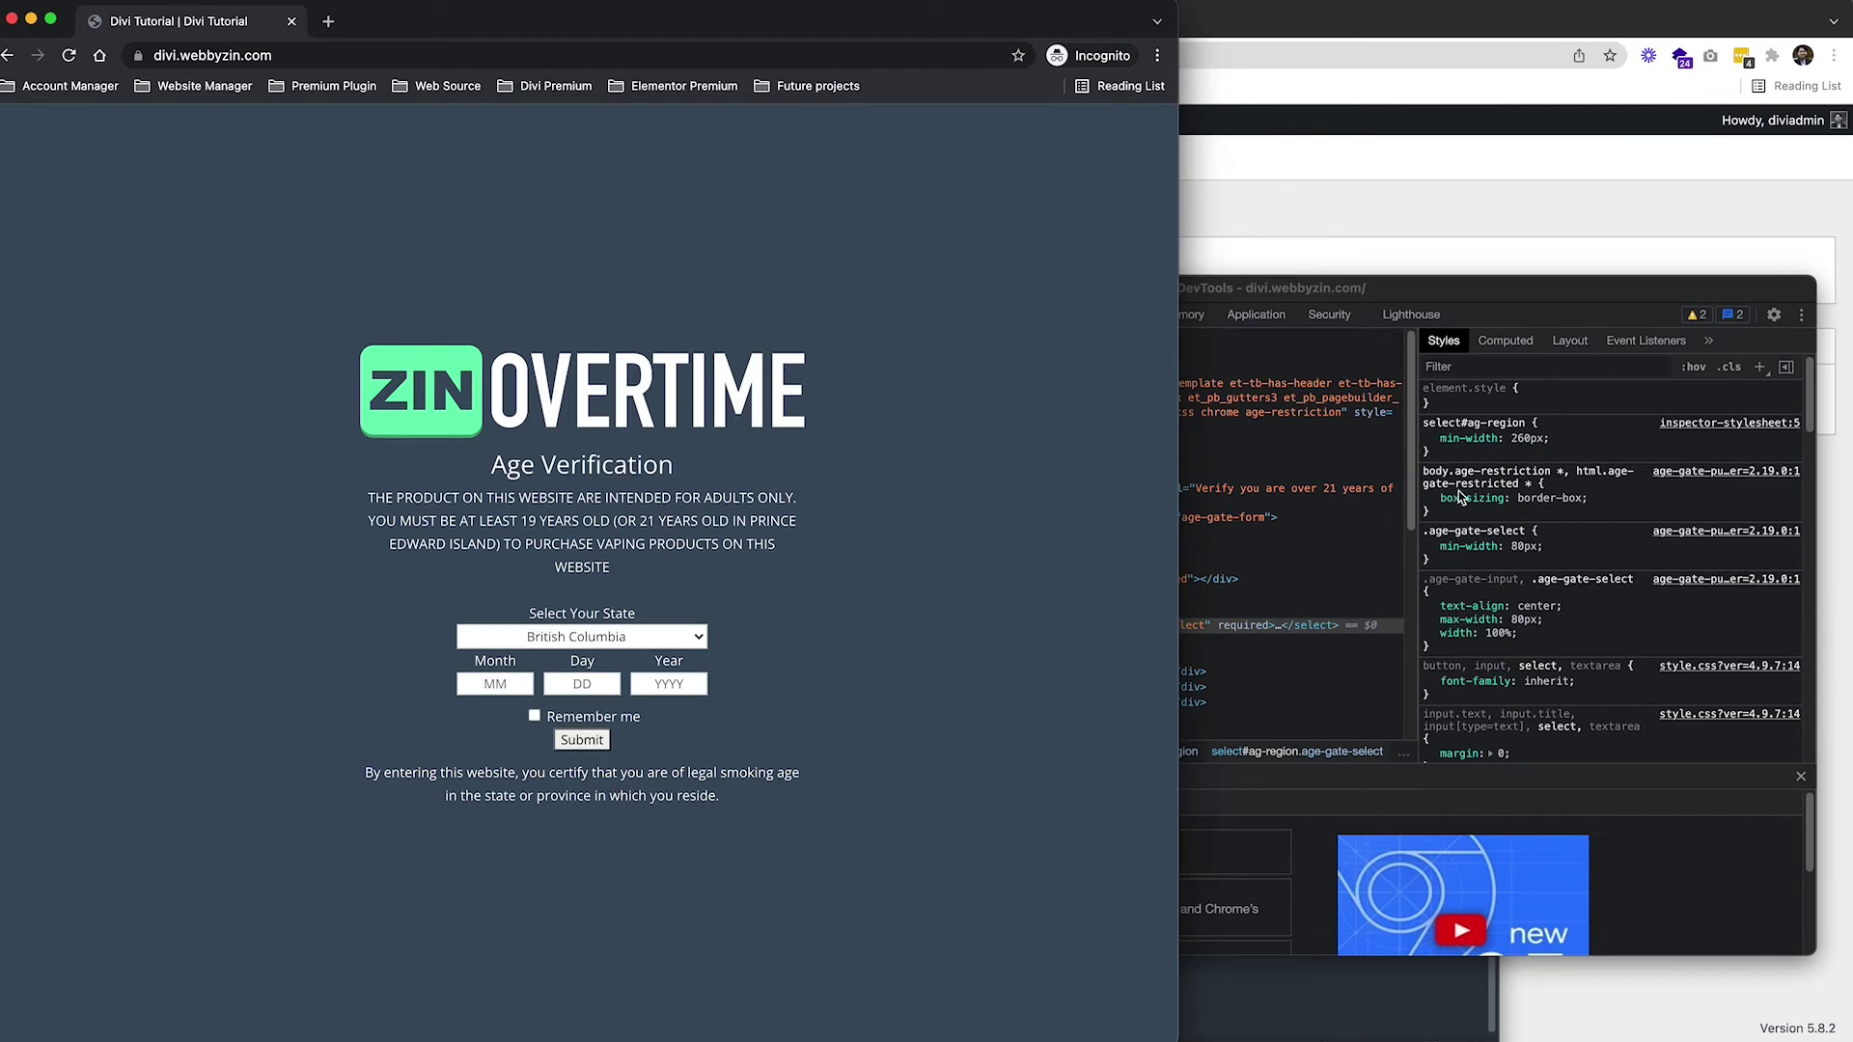
Copy the select#ag-region rule with min-width: 260px into the custom CSS of the Age Gate advanced settings and save the changes.
click(1609, 431)
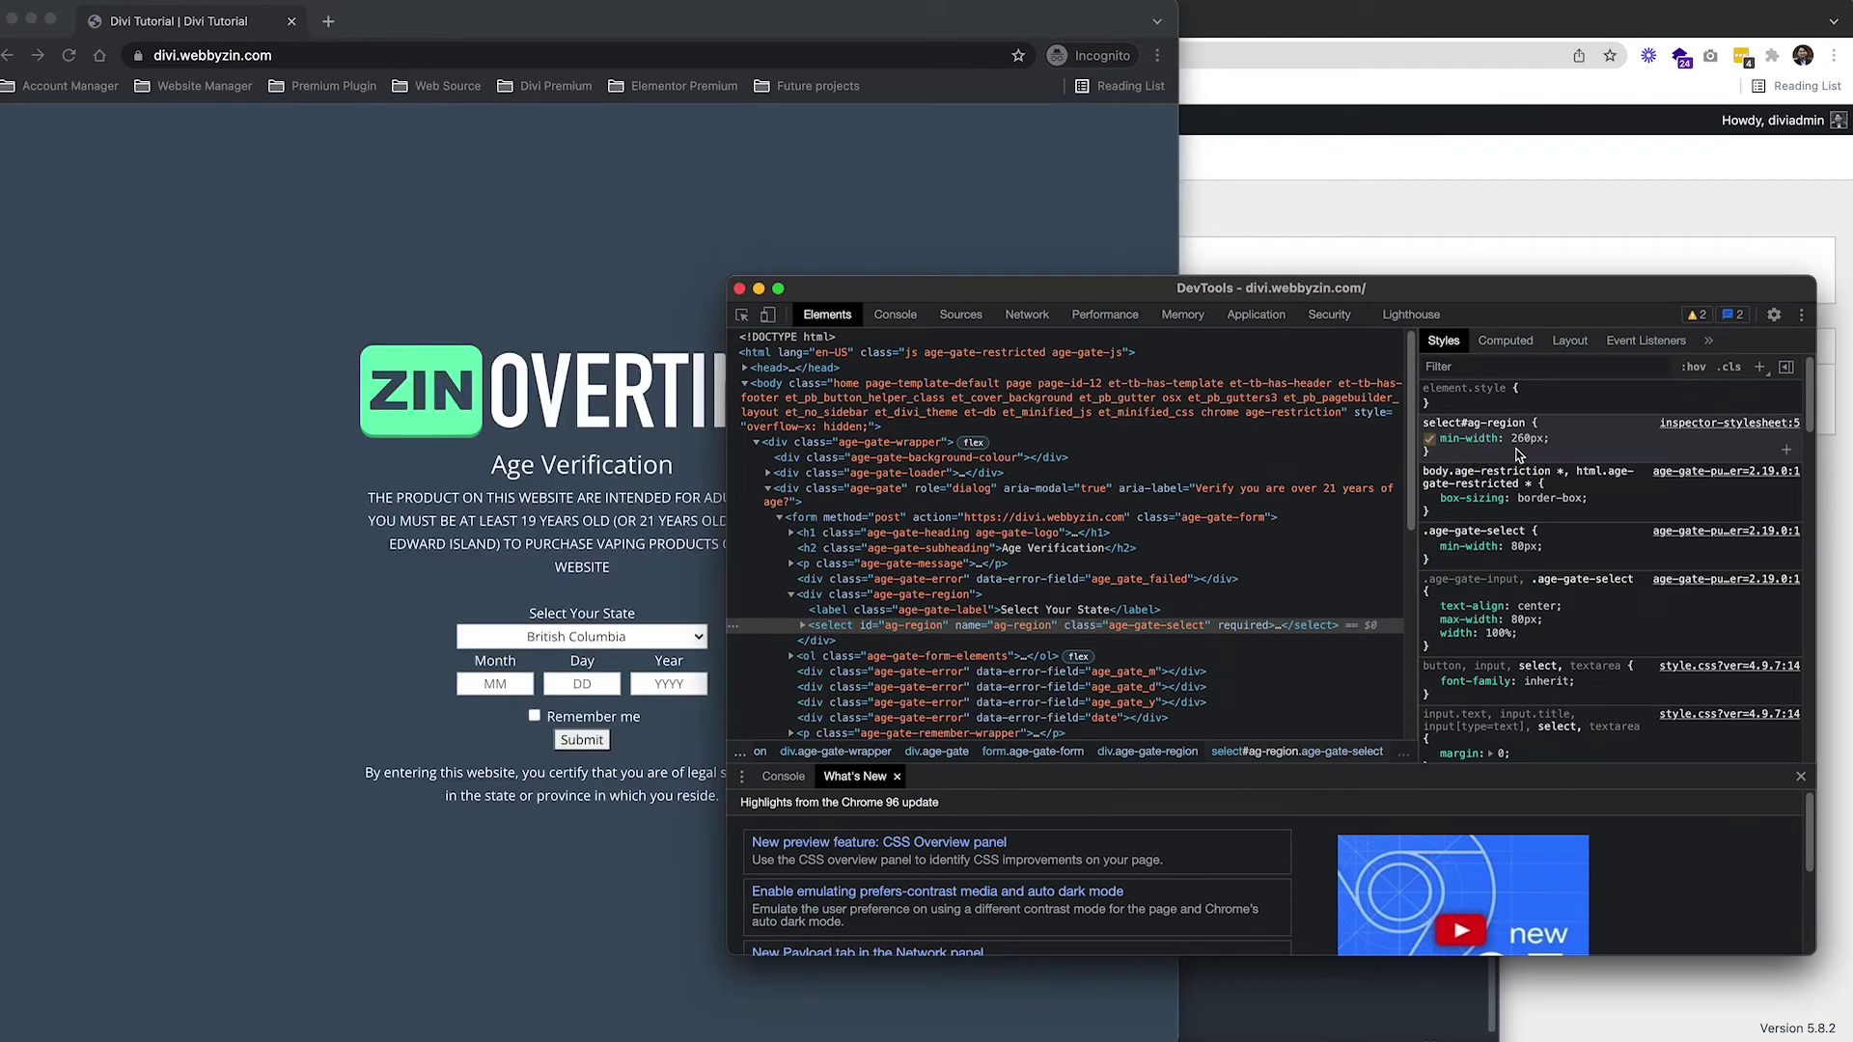
drag(1476, 456, 1424, 424)
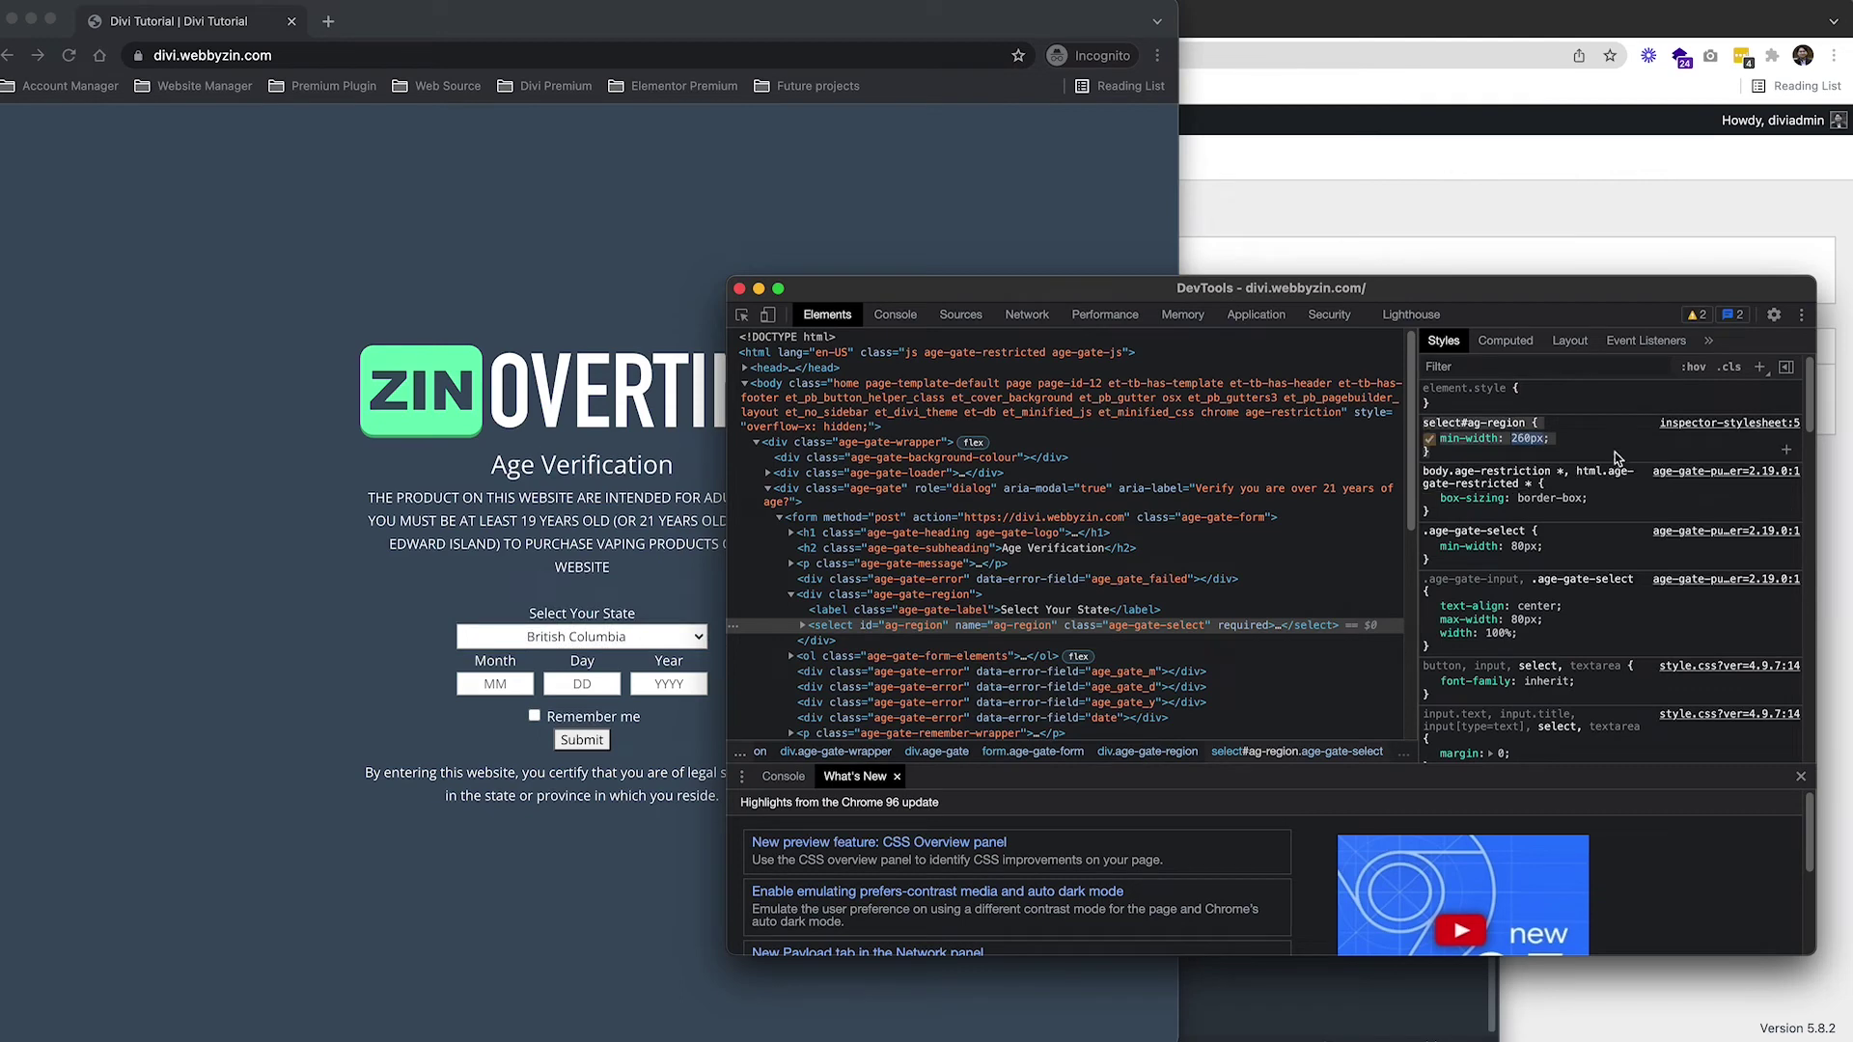
click(1502, 226)
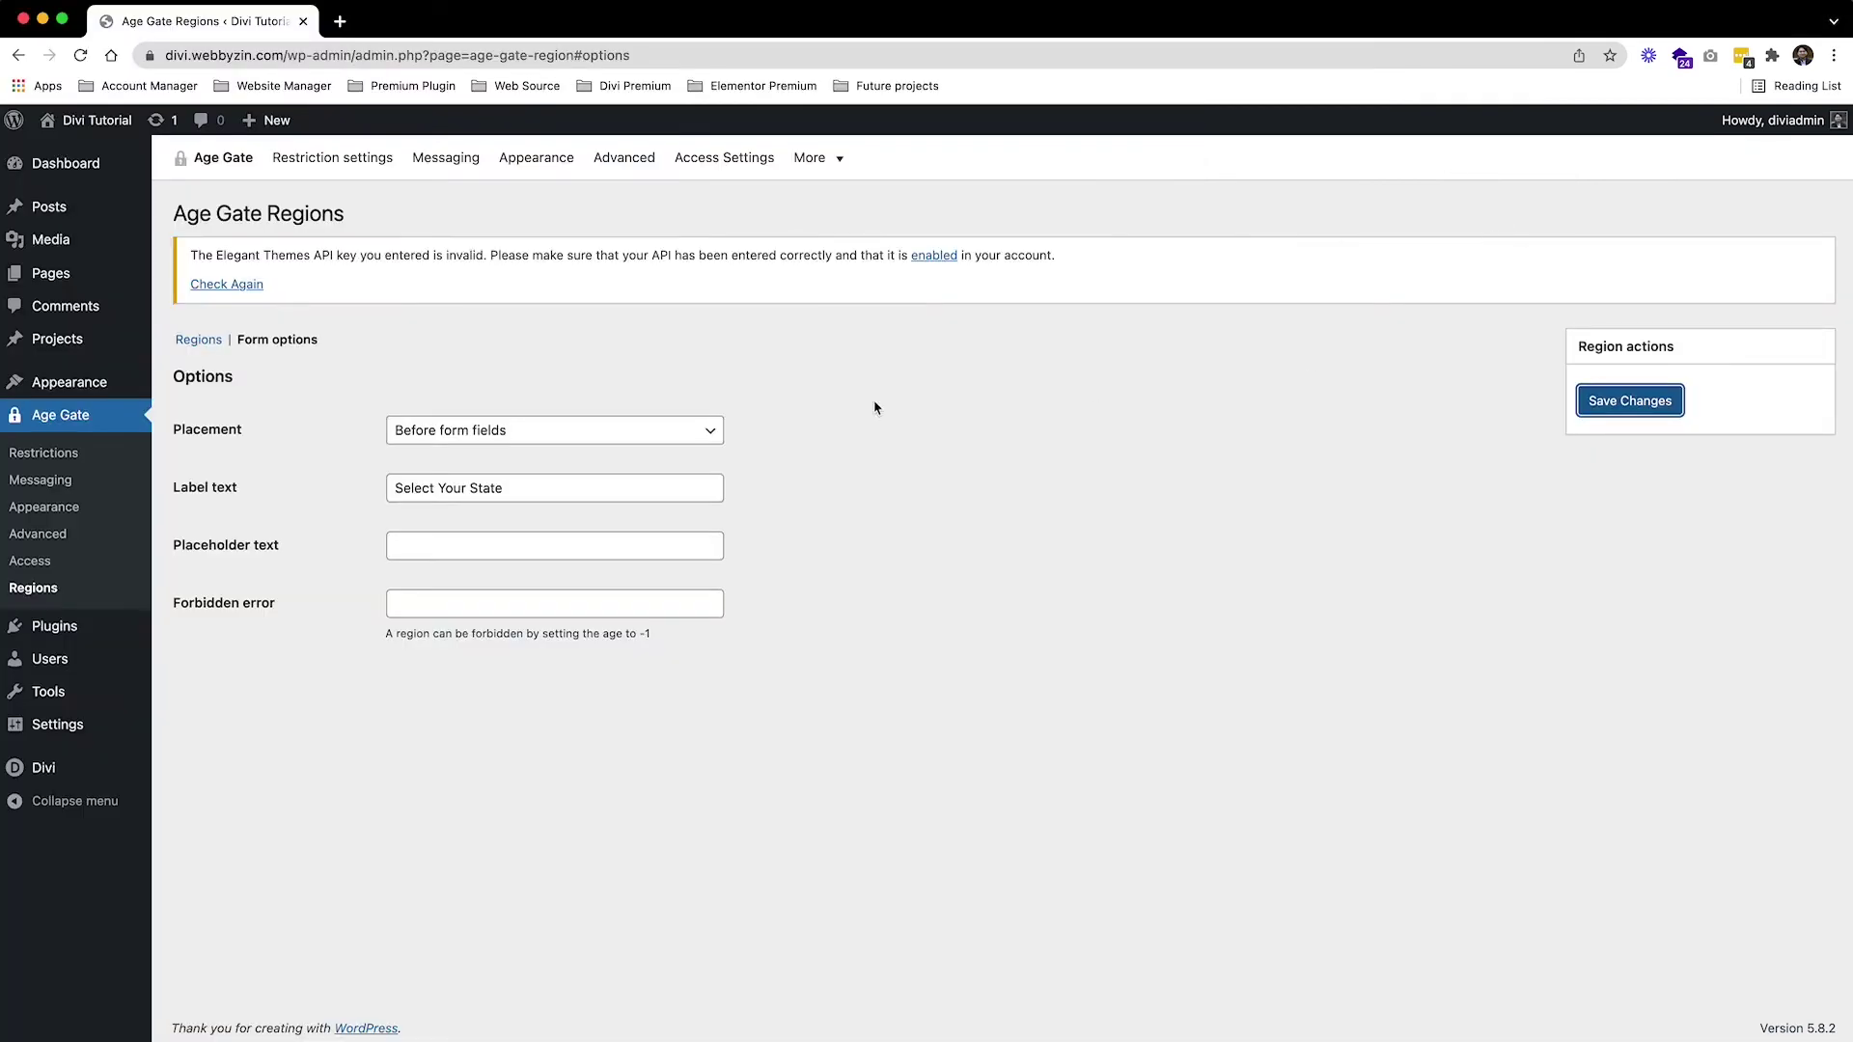
click(56, 536)
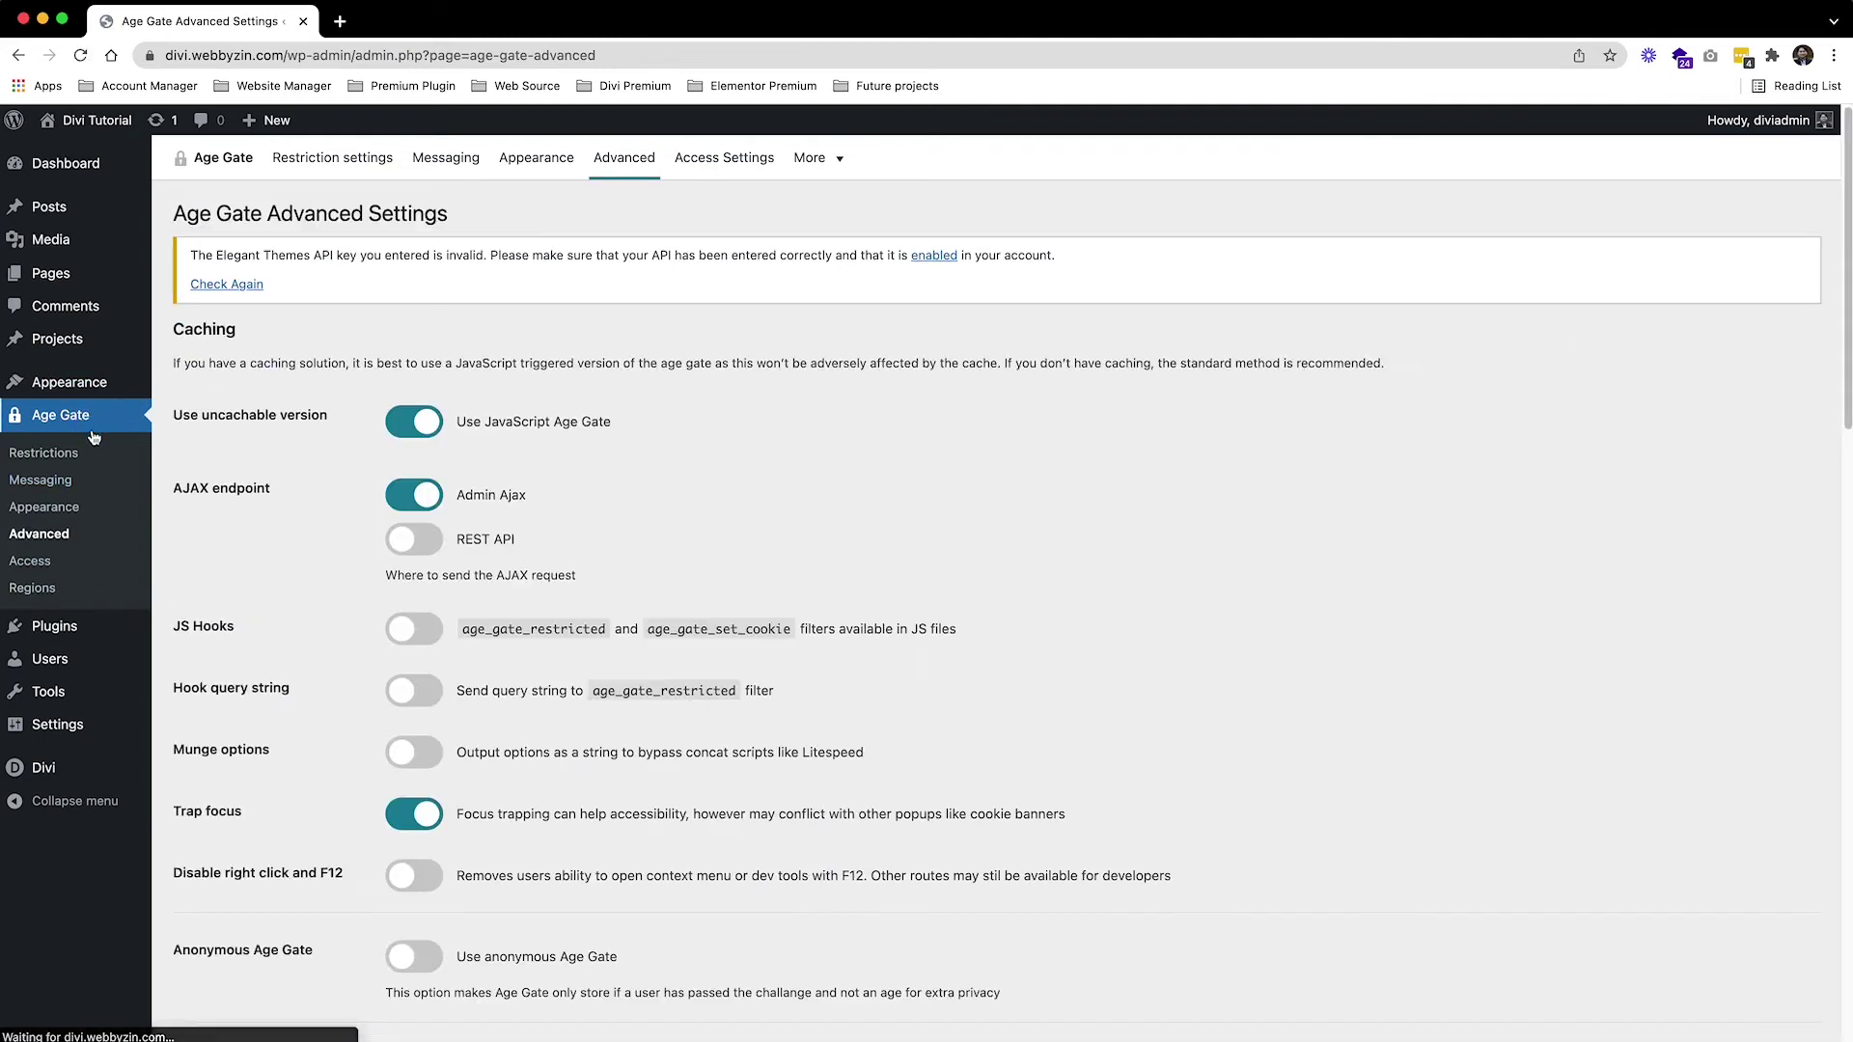
scroll(661, 545, down, 20)
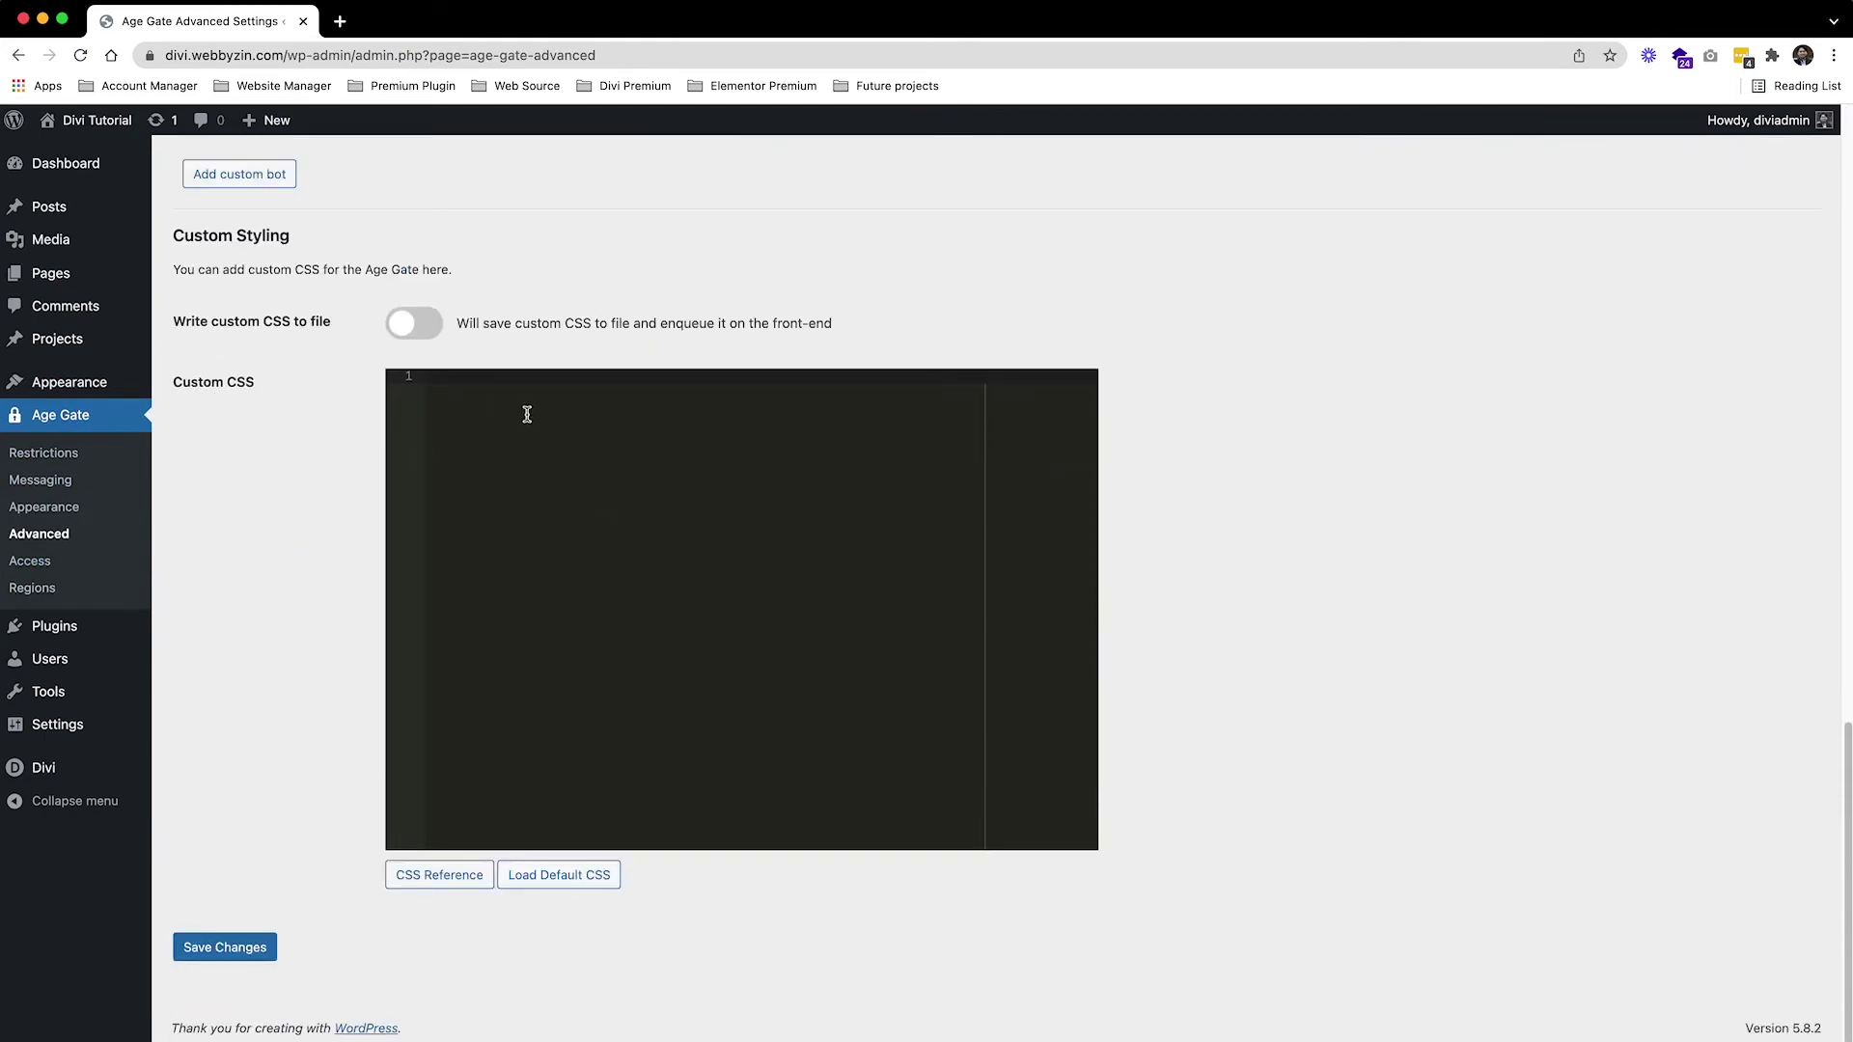
text(select#ag-region {     min-width: 260px; })
click(228, 947)
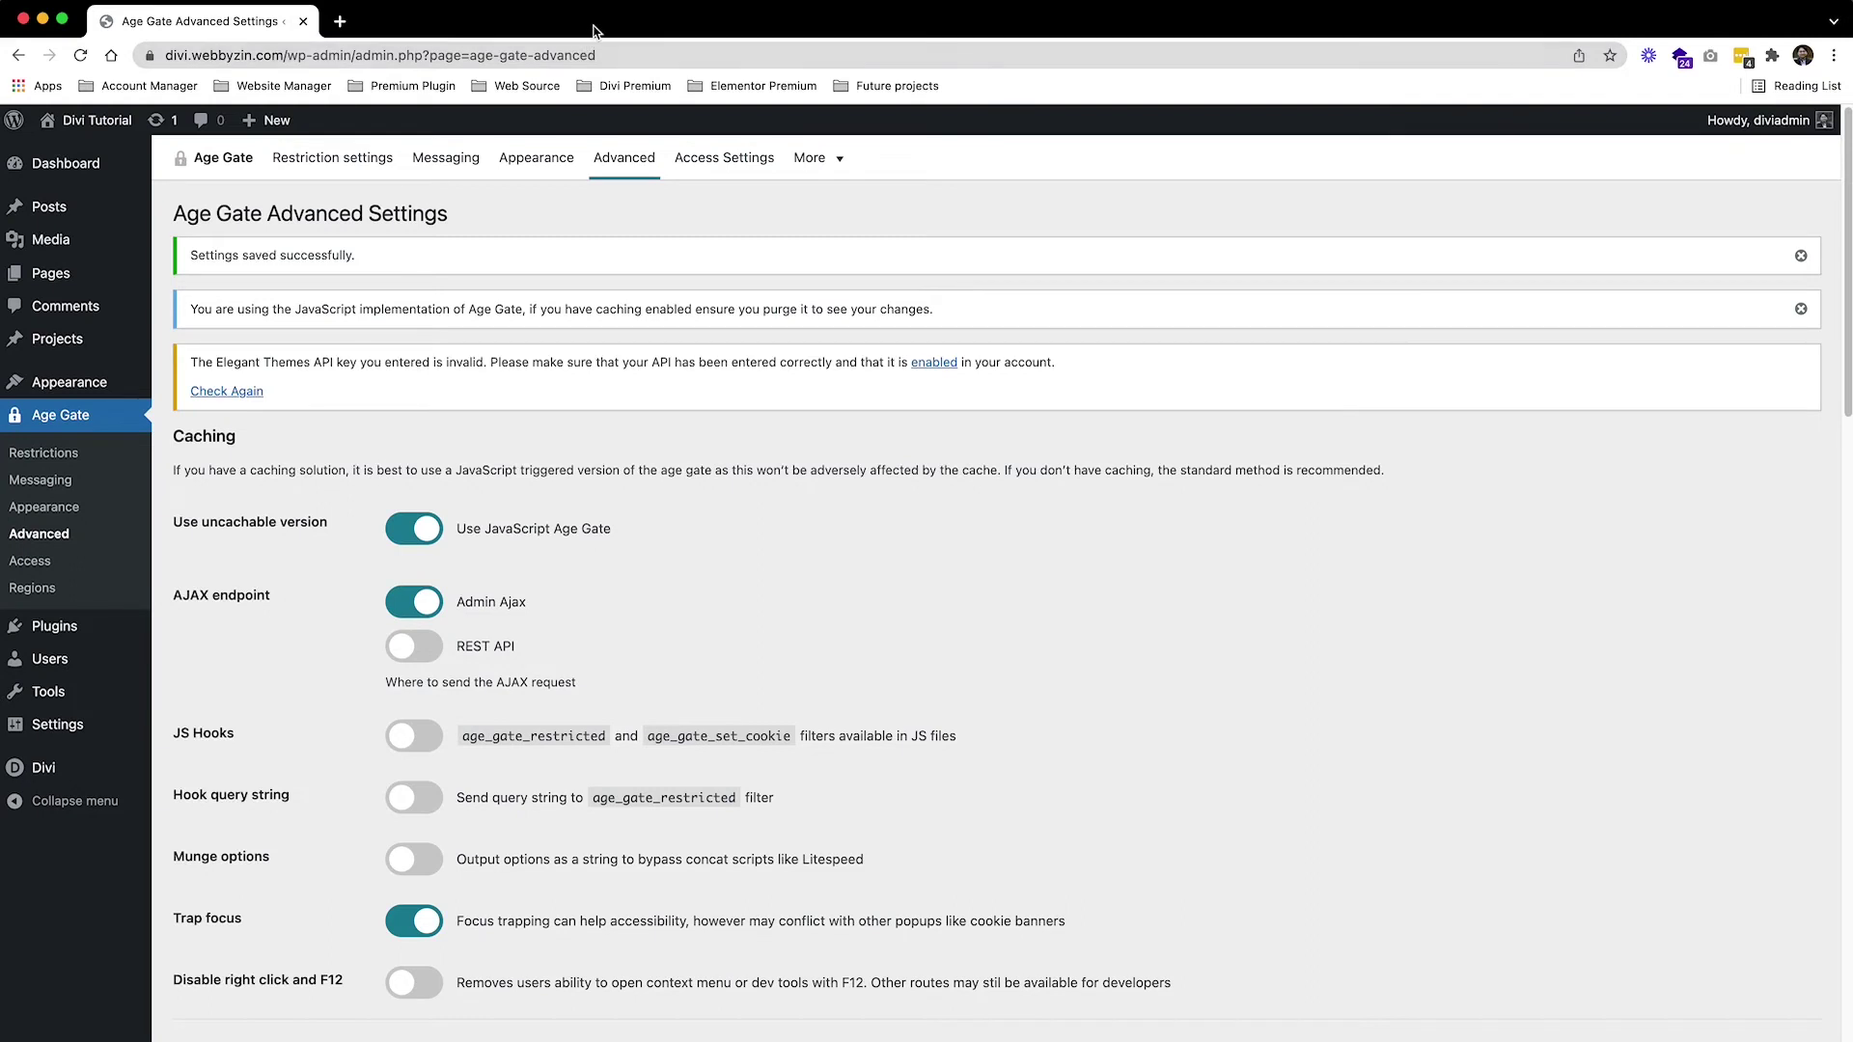
Copy the label.age-gate-label rule with display: block from the inspected page and add it below the select#ag-region rule in the Age Gate custom CSS.
key(super+grave)
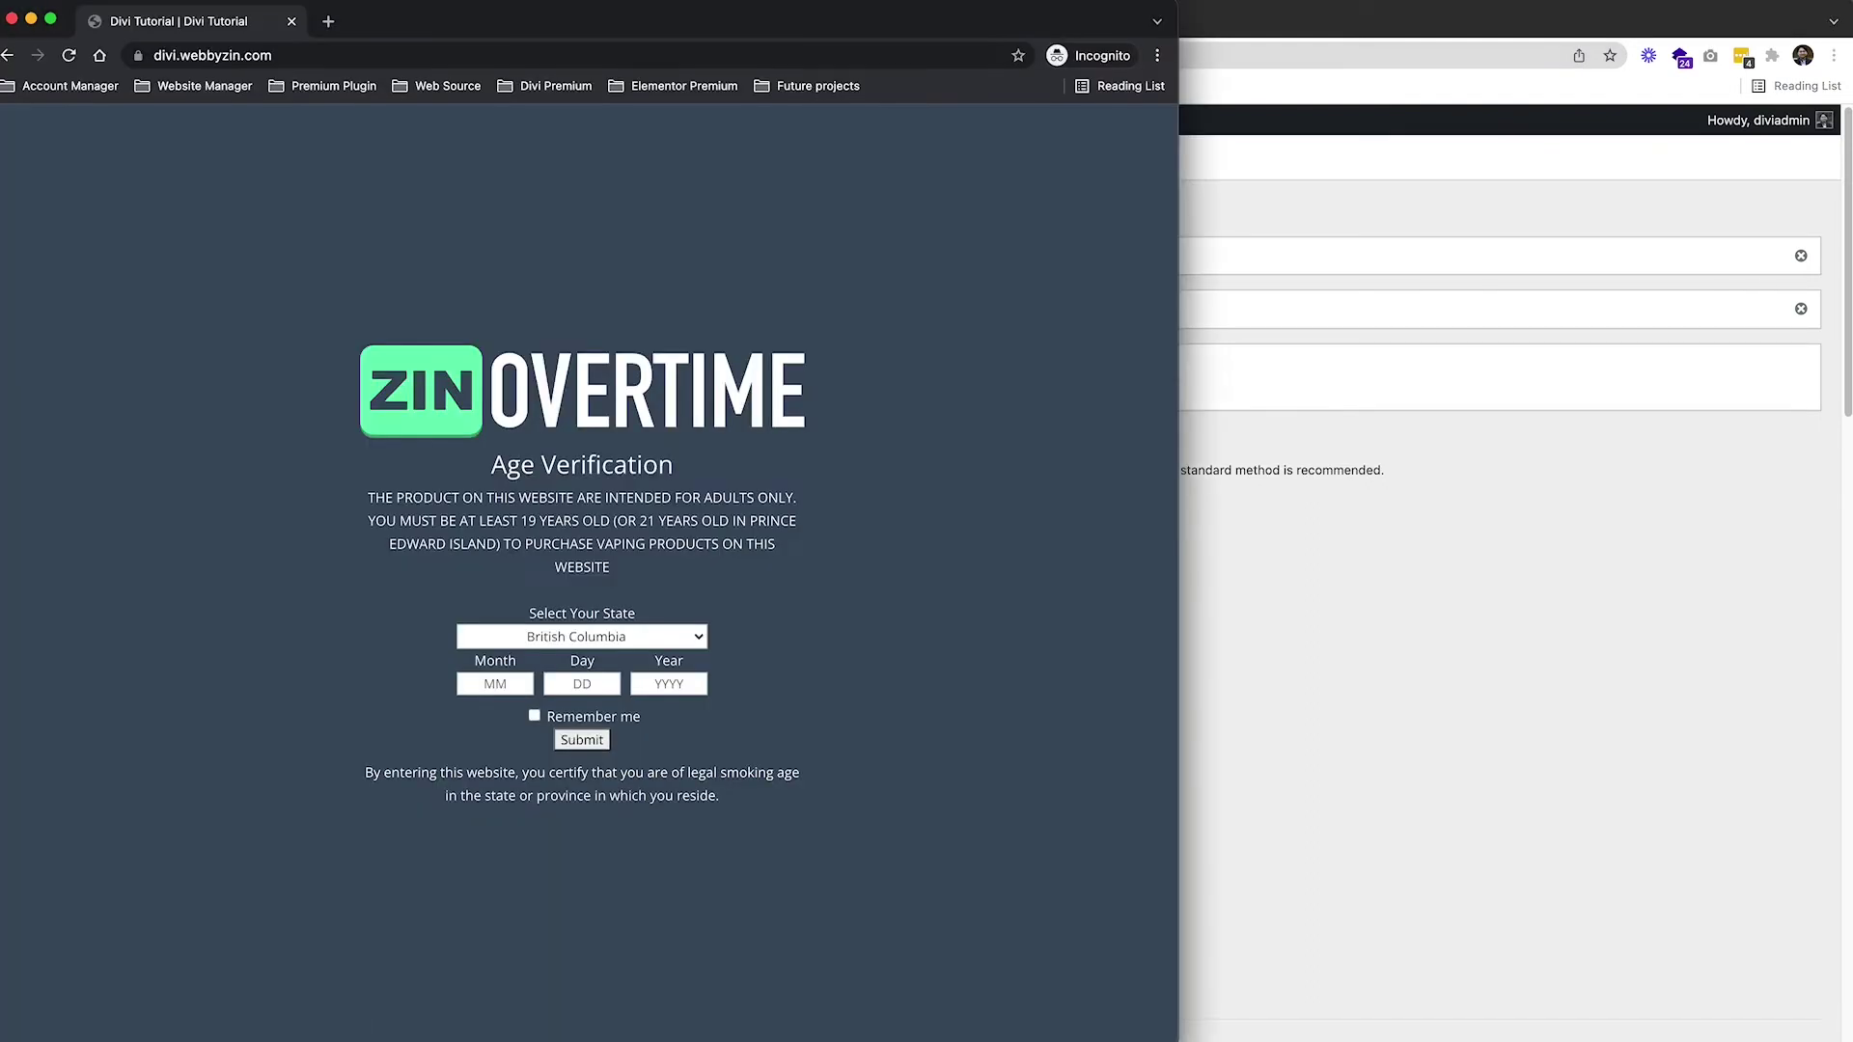
right_click(655, 640)
right_click(593, 614)
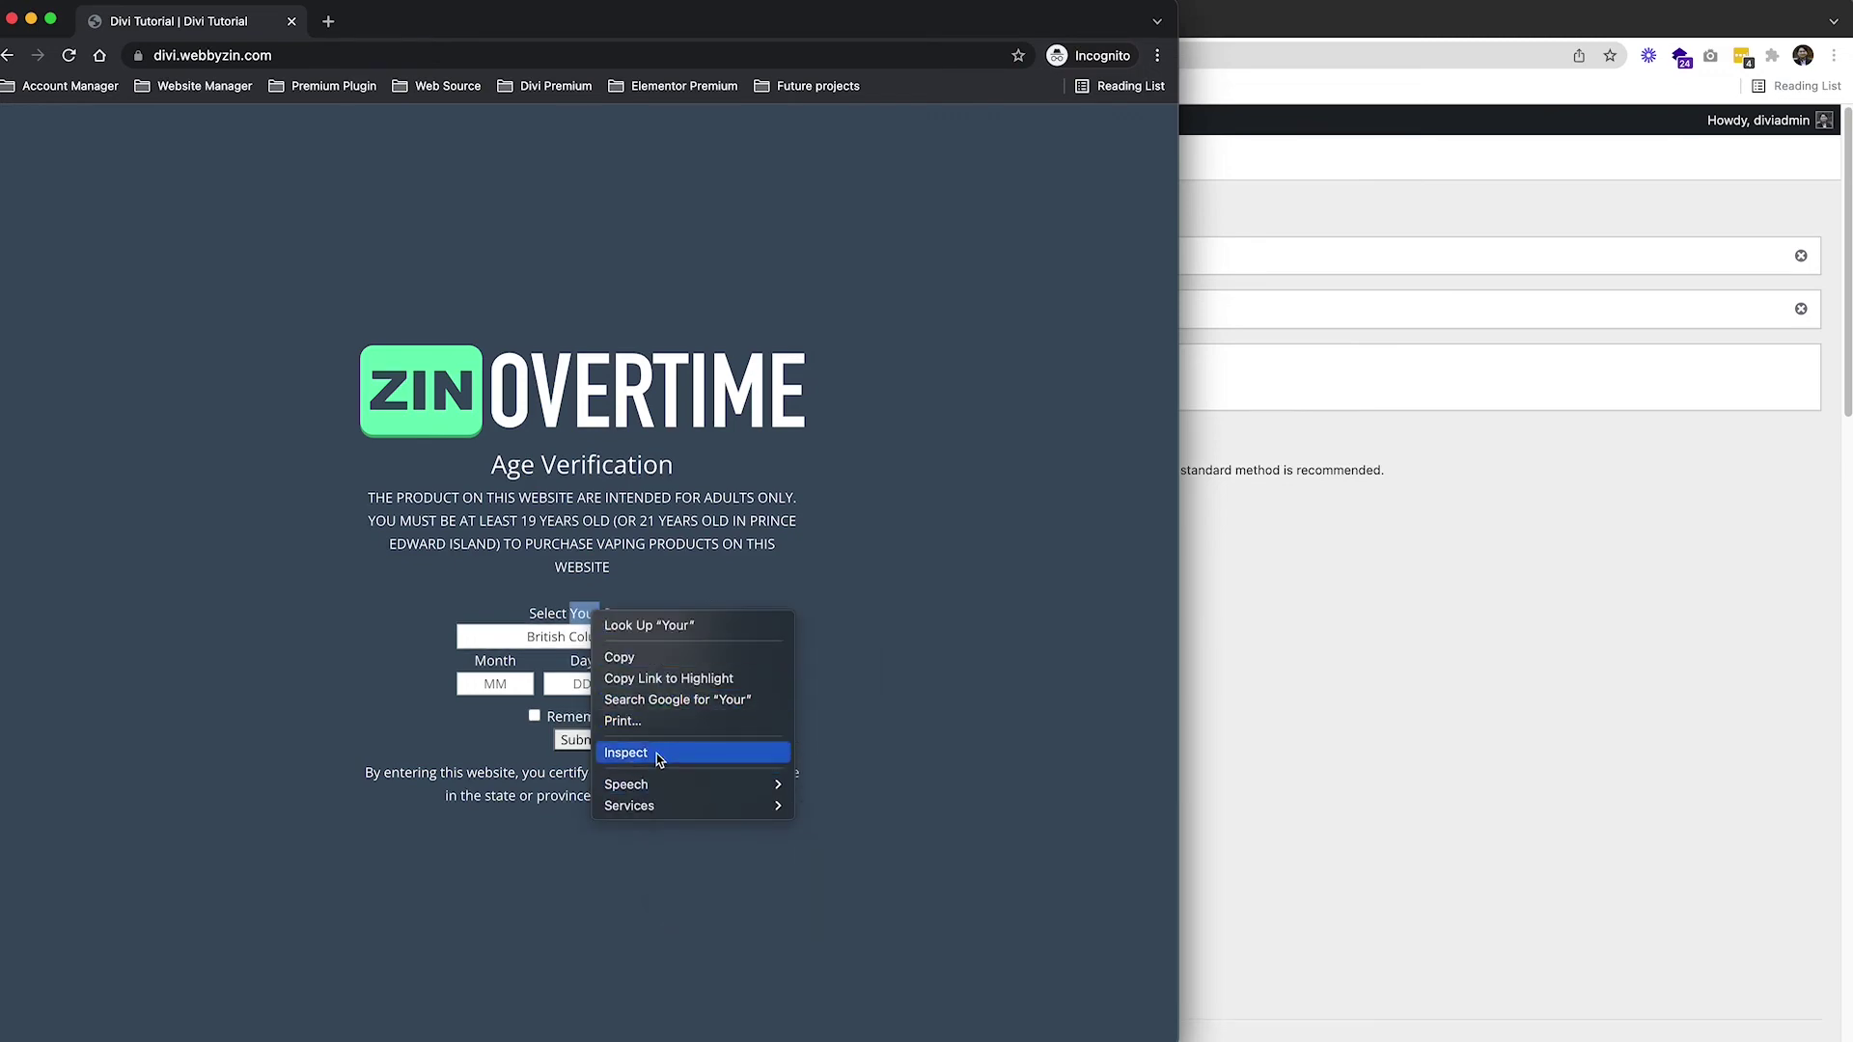
click(658, 754)
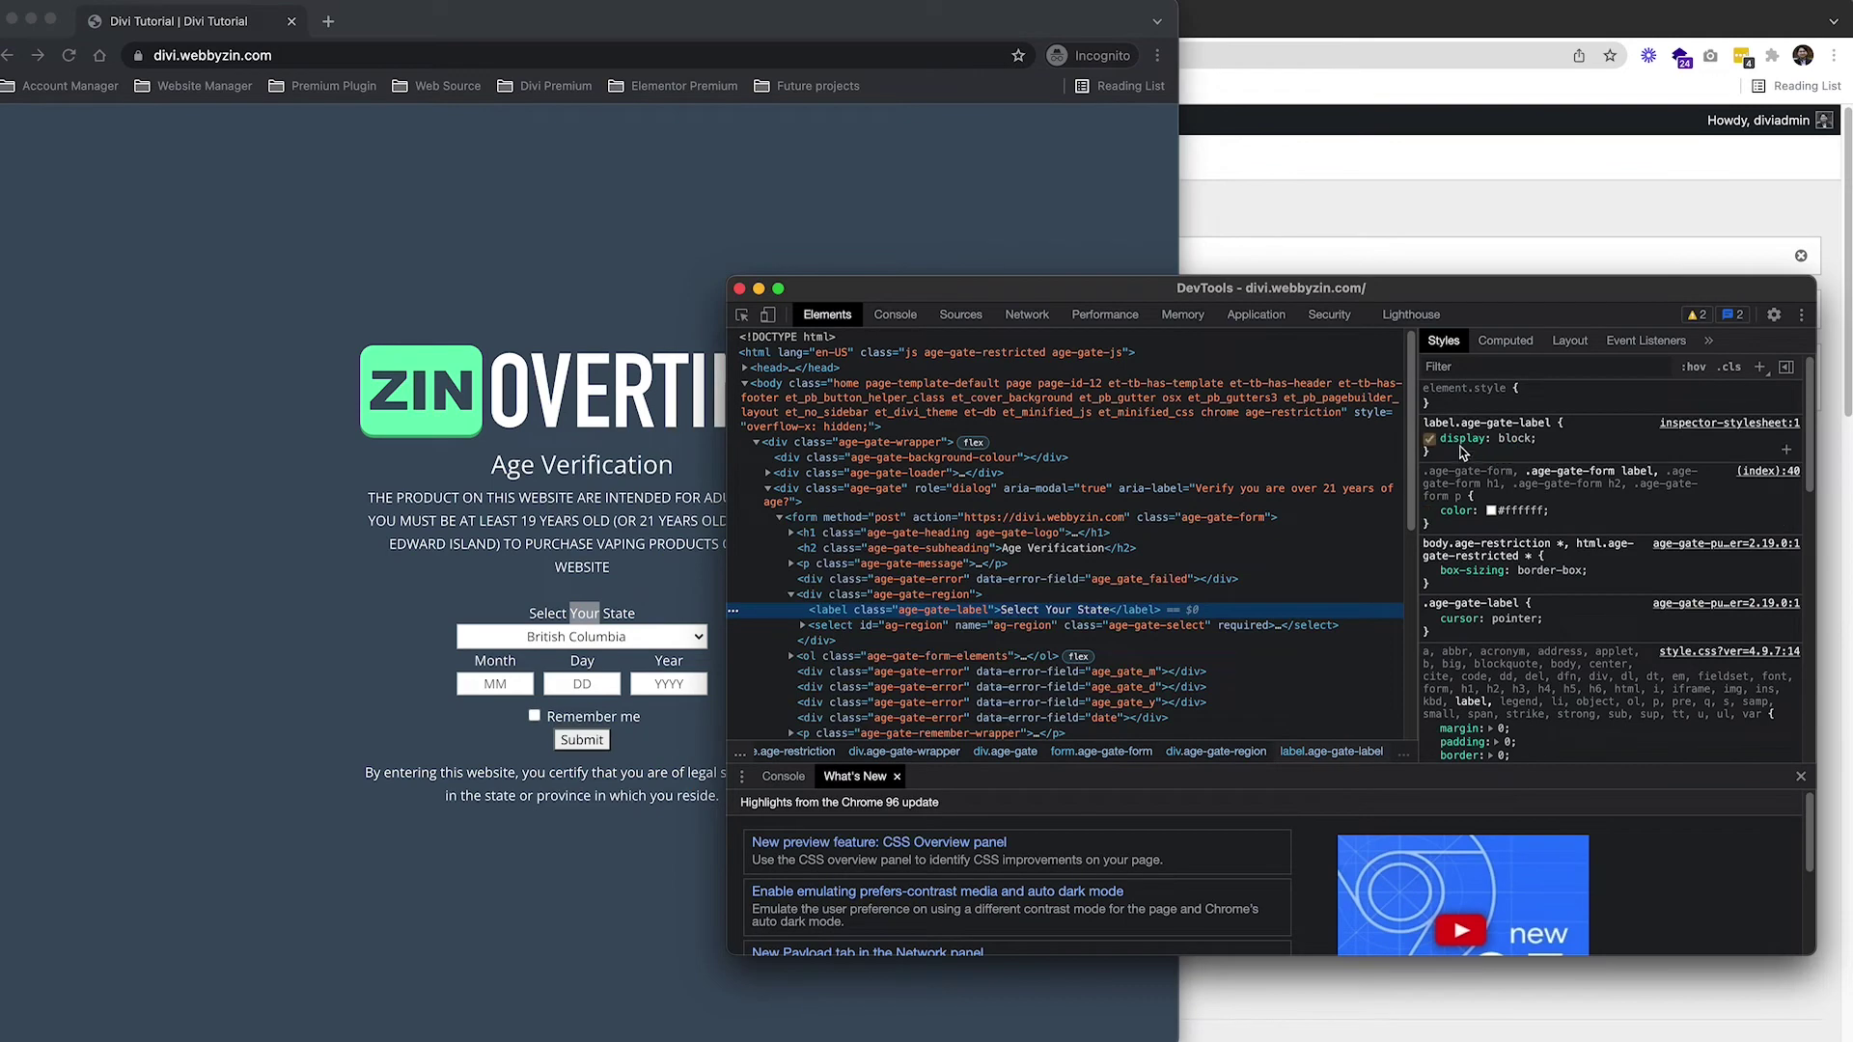
click(1453, 457)
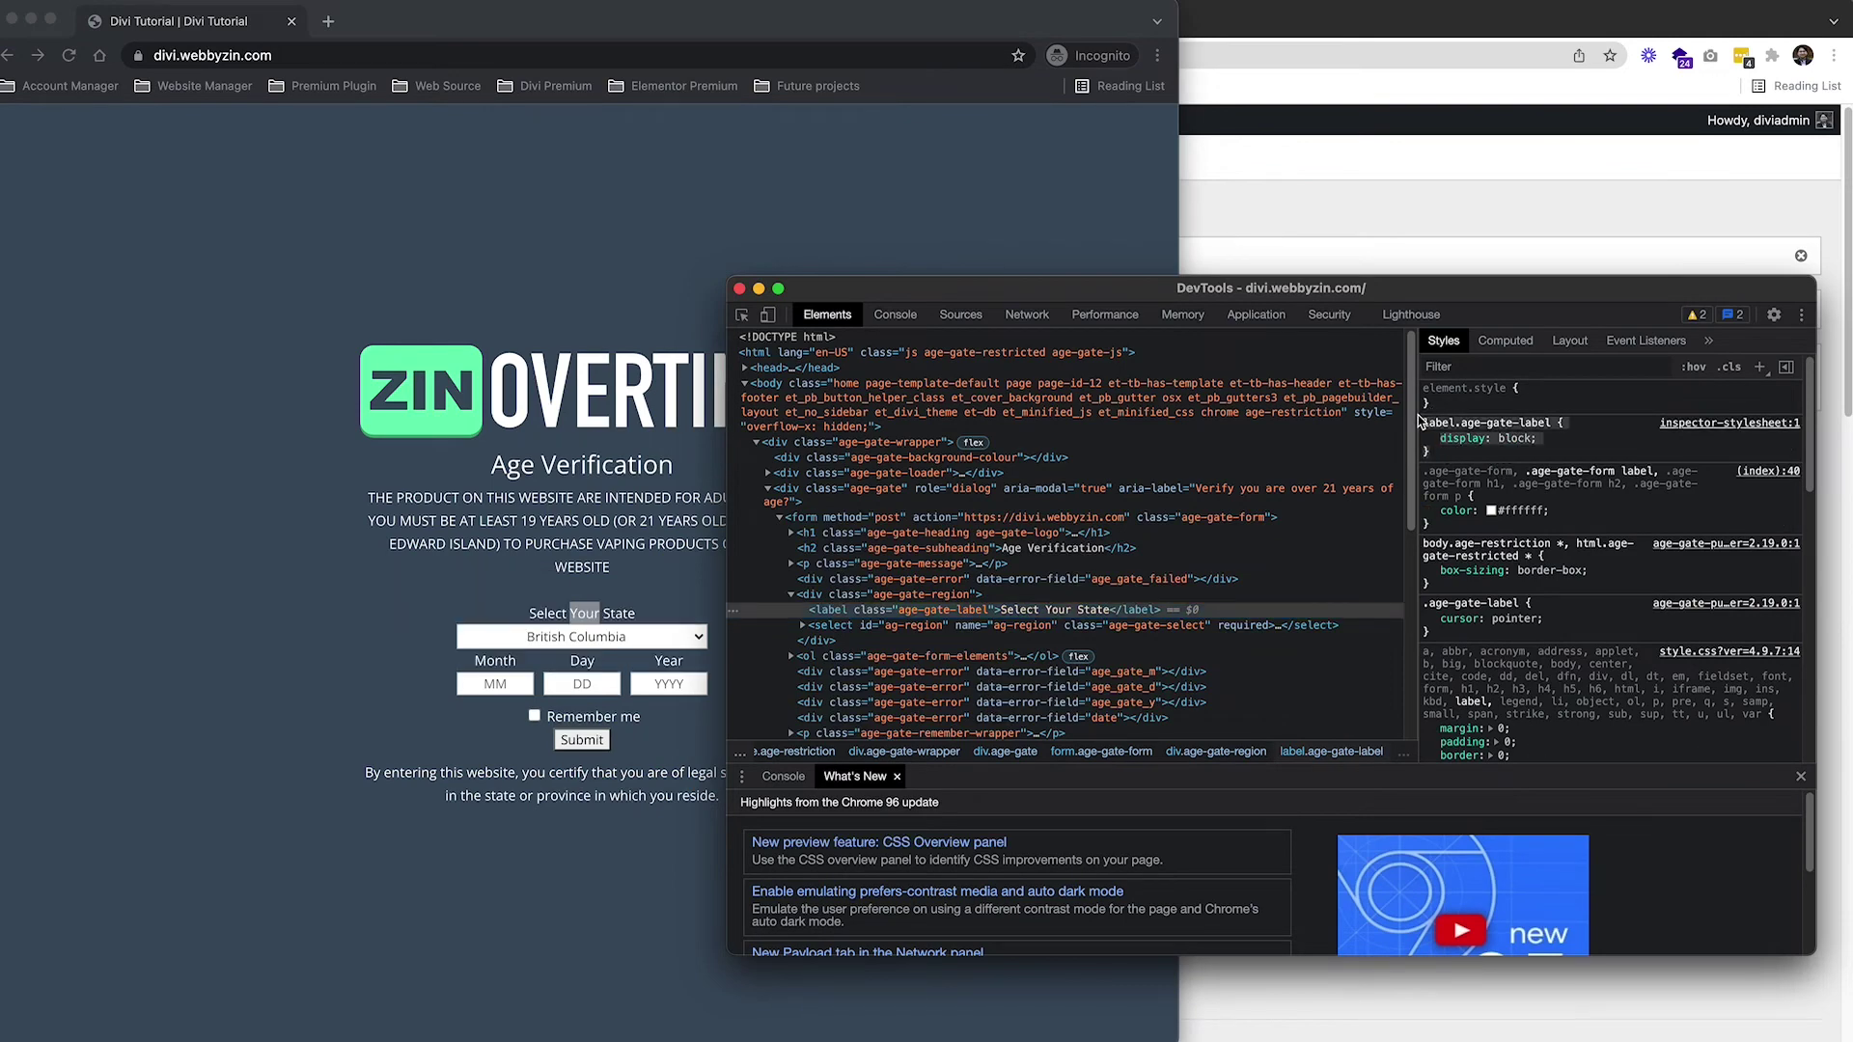
click(1383, 268)
scroll(670, 760, down, 20)
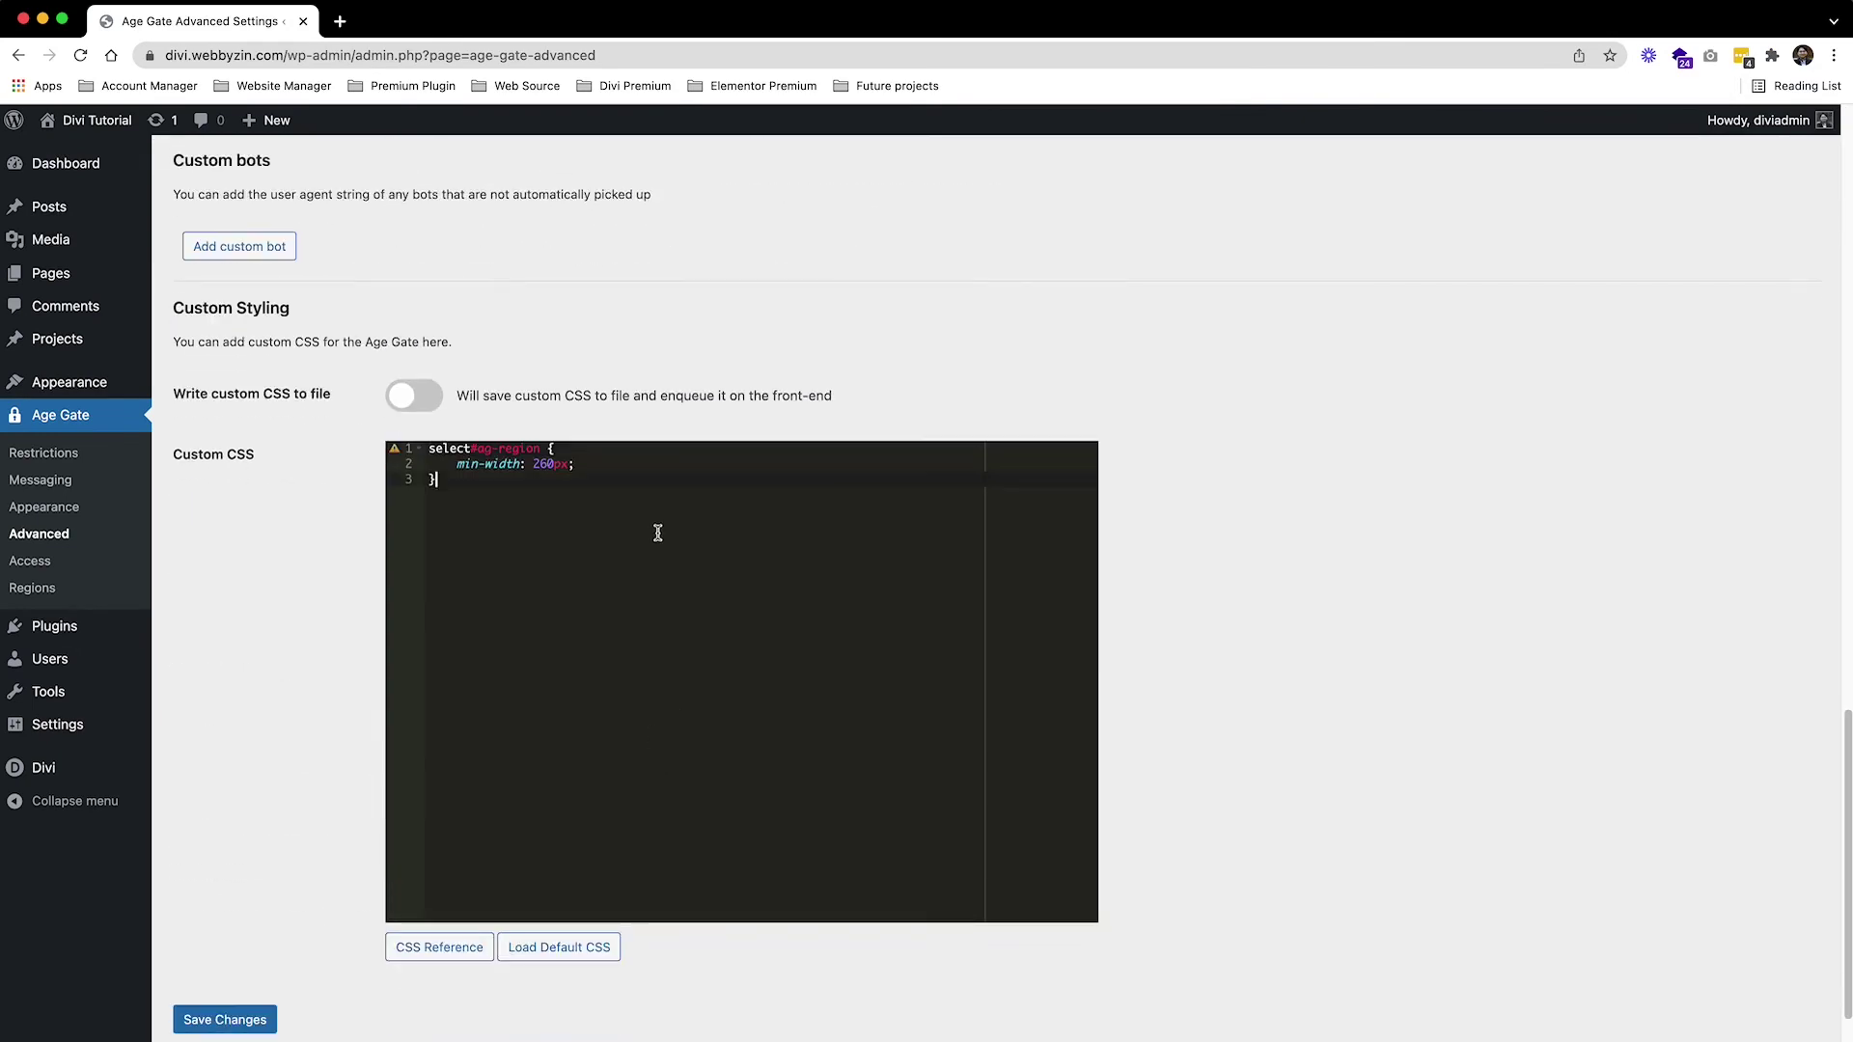
key(Return)
key(Return)
text(label.age-gate-label {     display: block; })
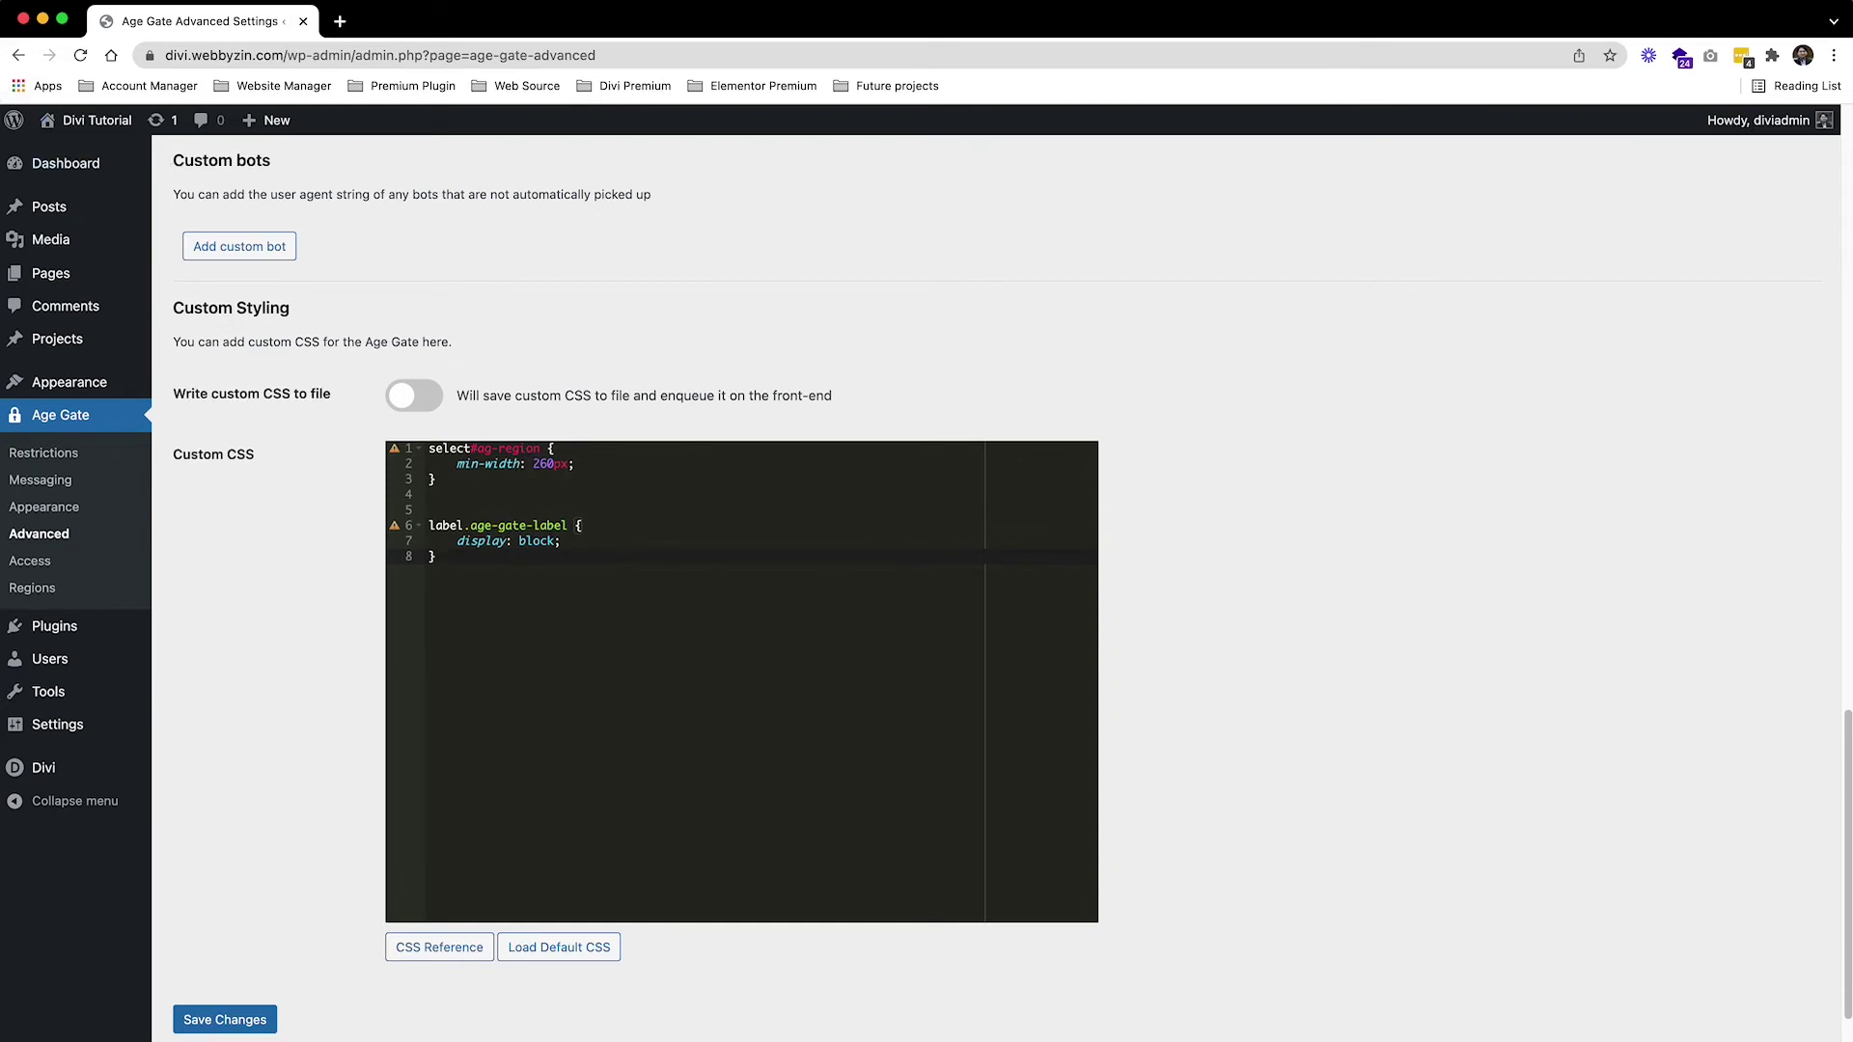
Reload the age gate page in the incognito window and check the region and date label layout.
key(super+grave)
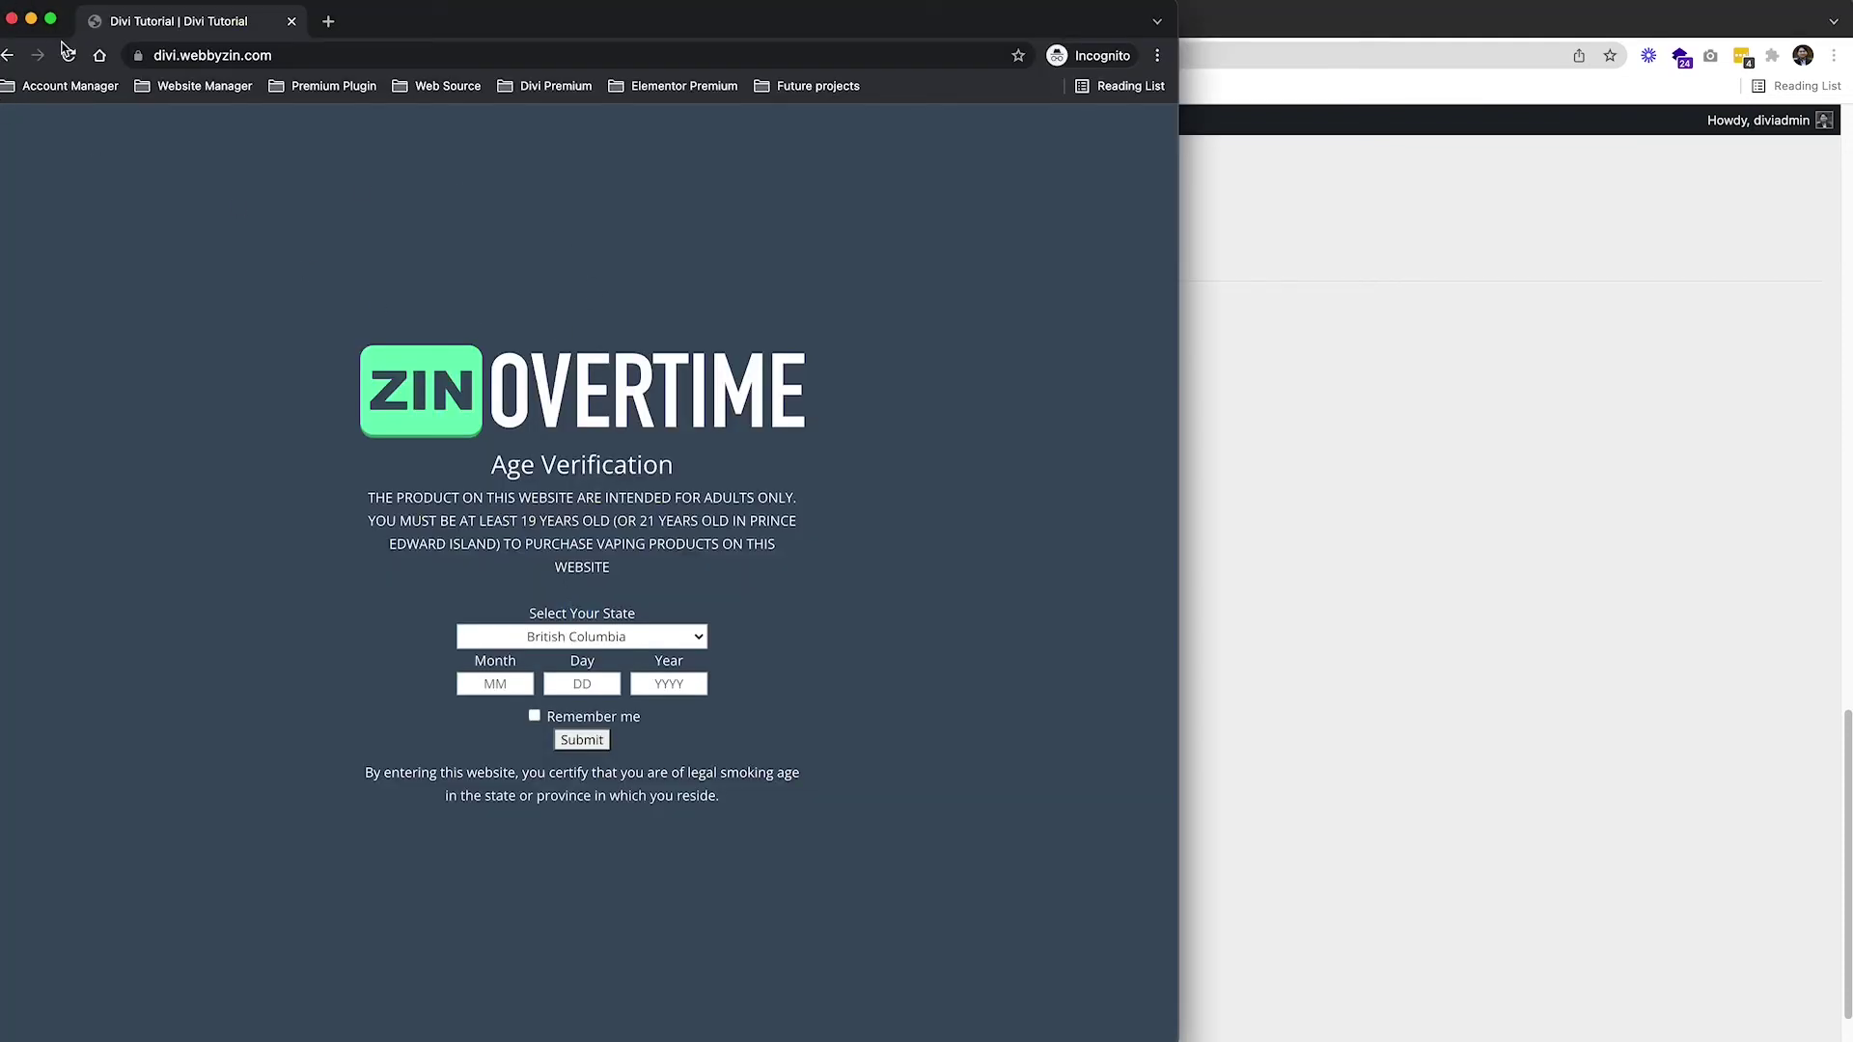
click(68, 55)
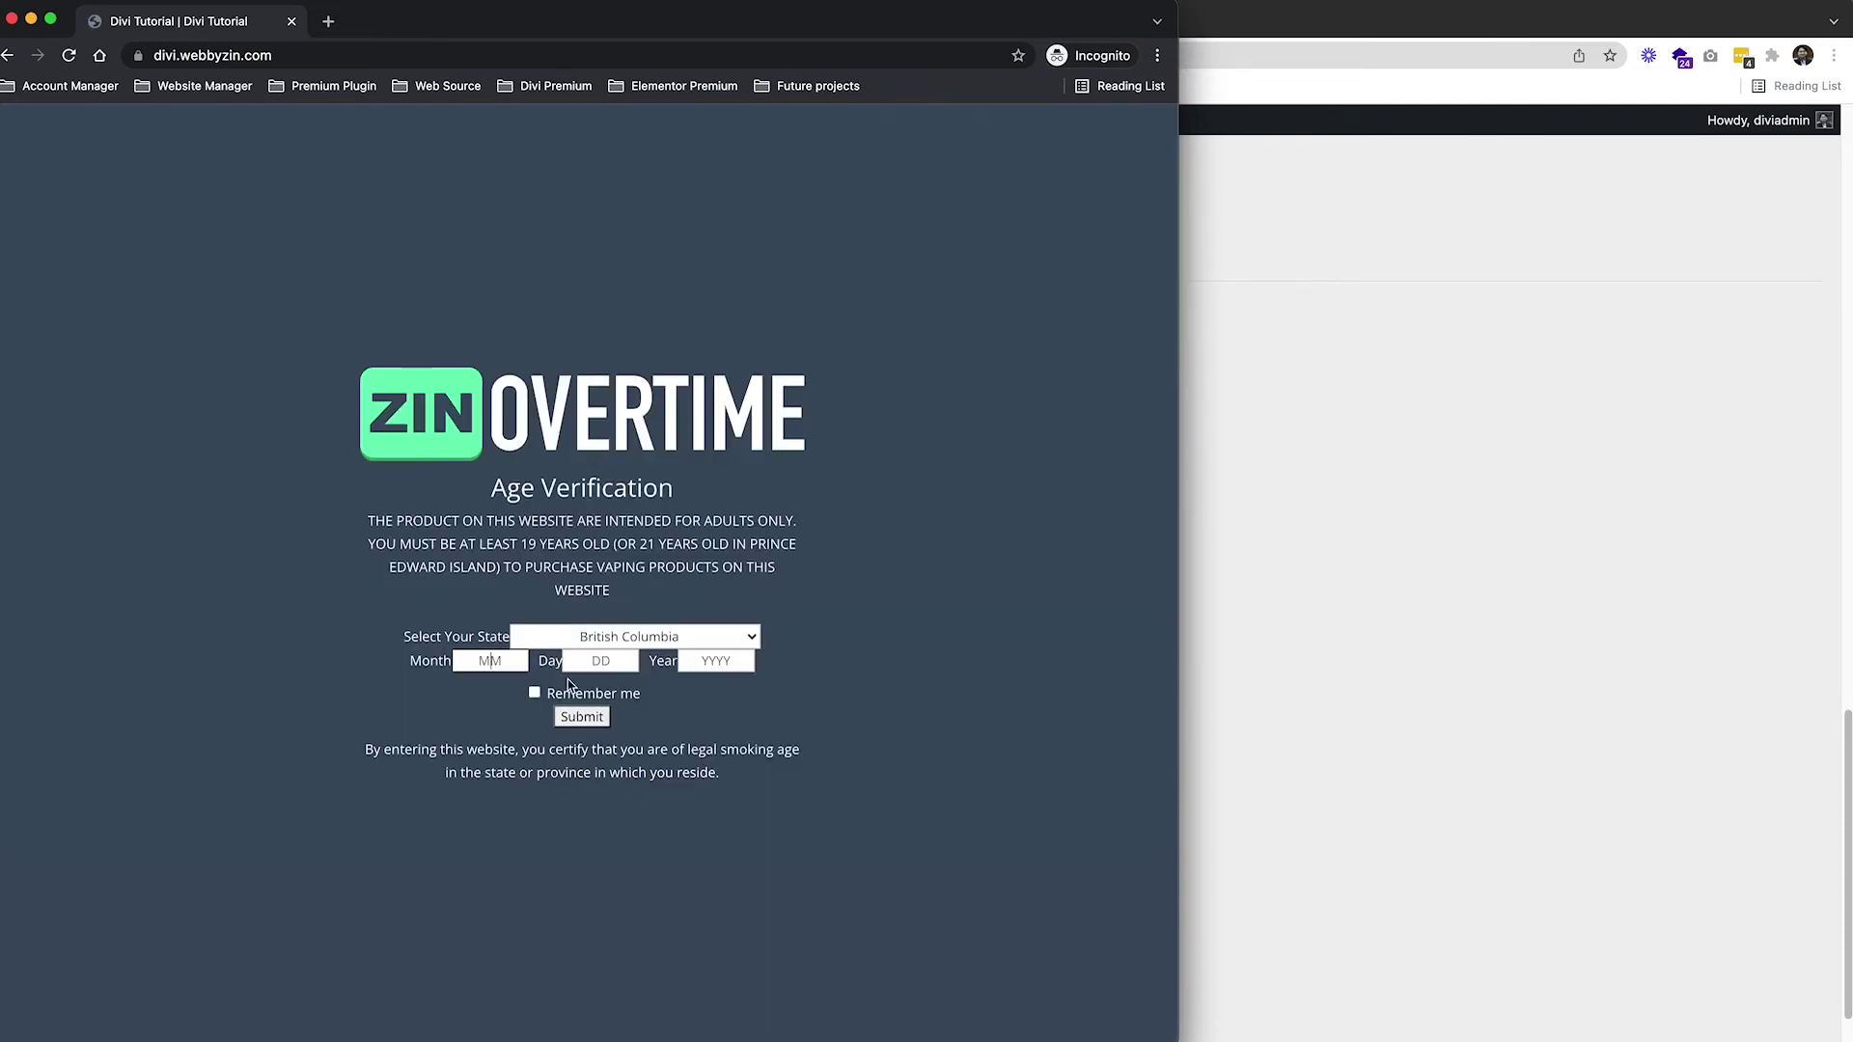
click(1318, 645)
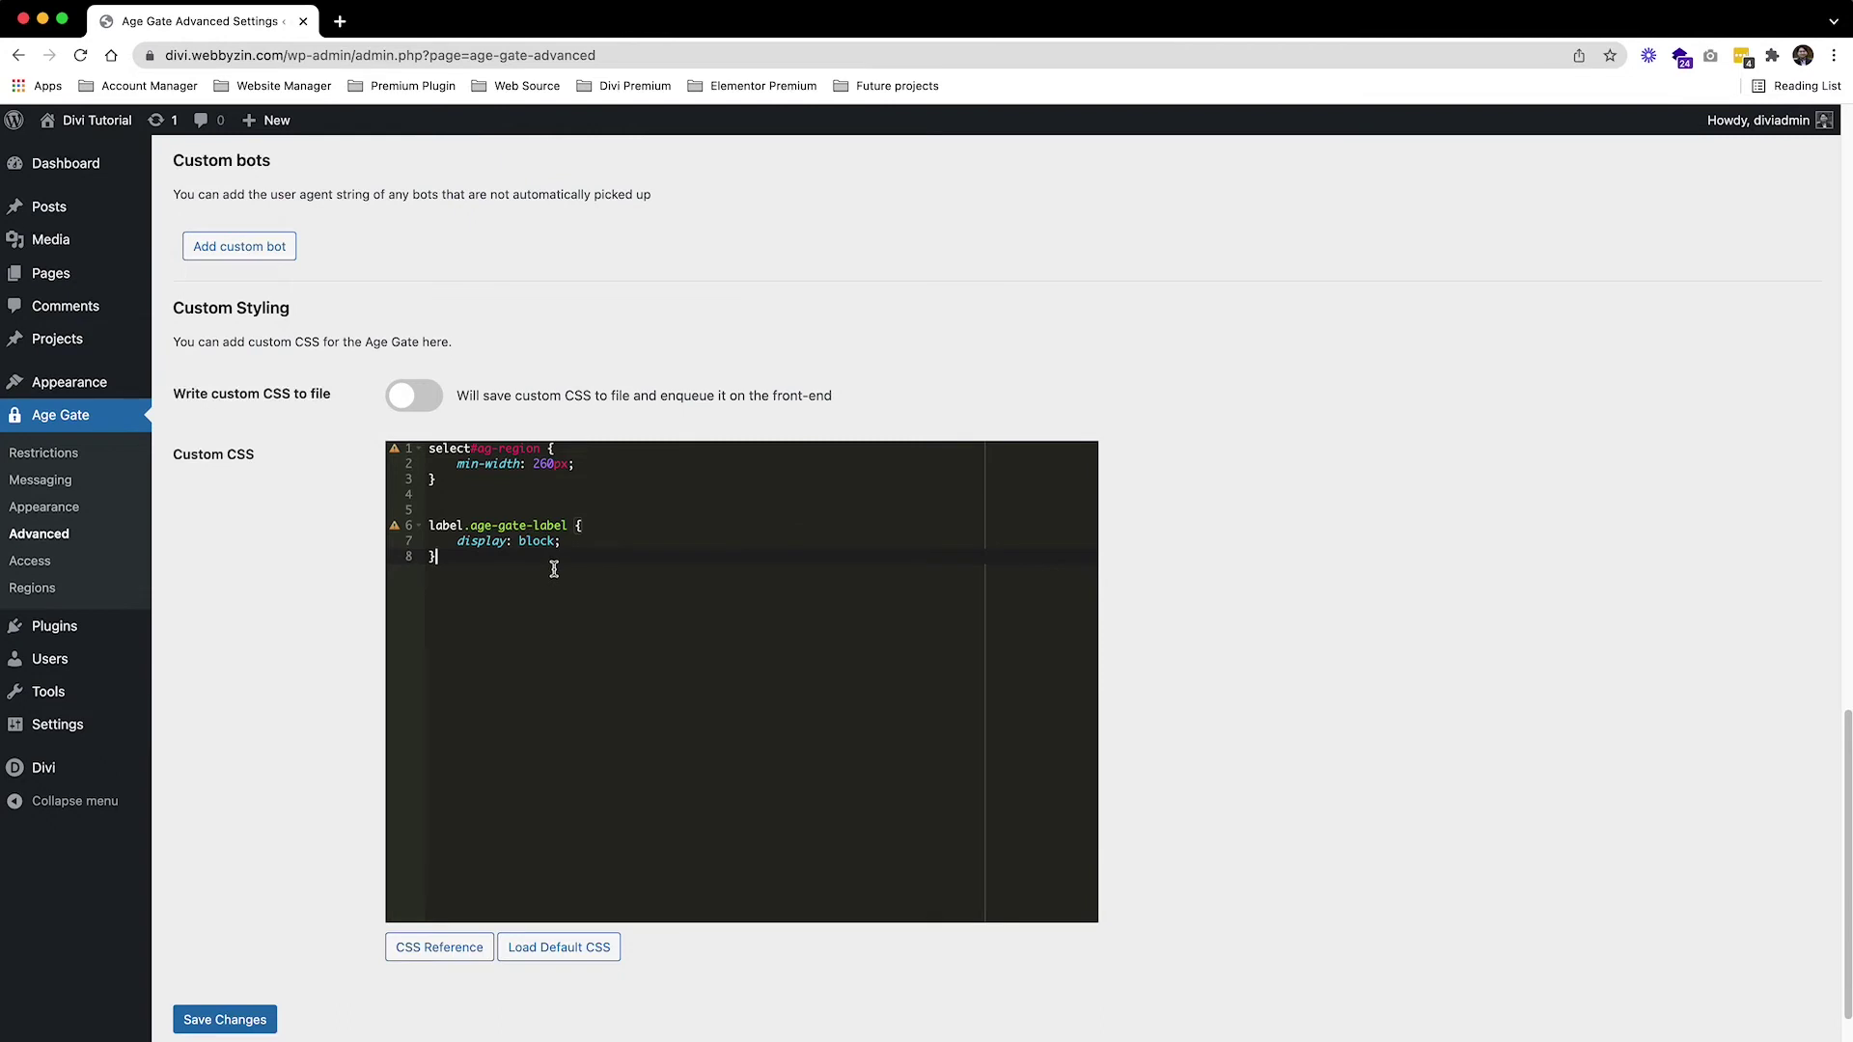
Turn on writing custom CSS to file, save the advanced settings and reload the age gate page.
click(411, 394)
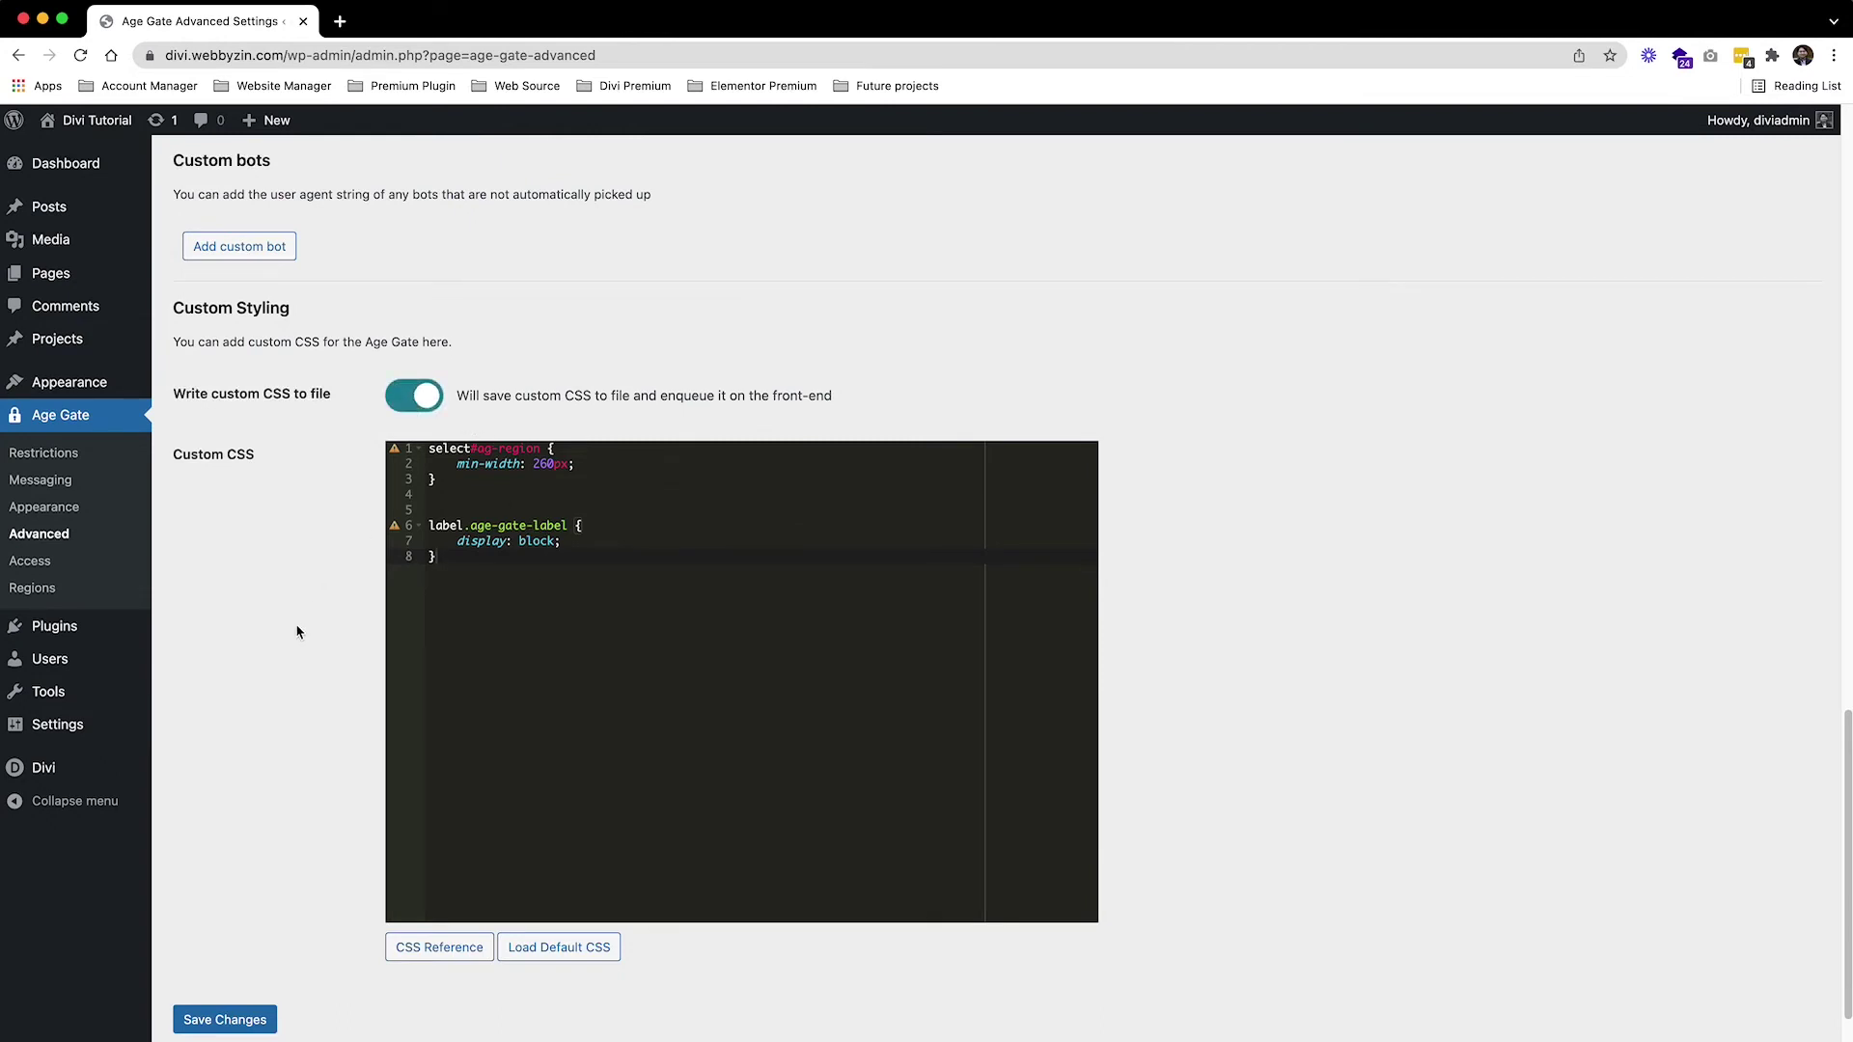
scroll(305, 771, down, 1)
click(231, 994)
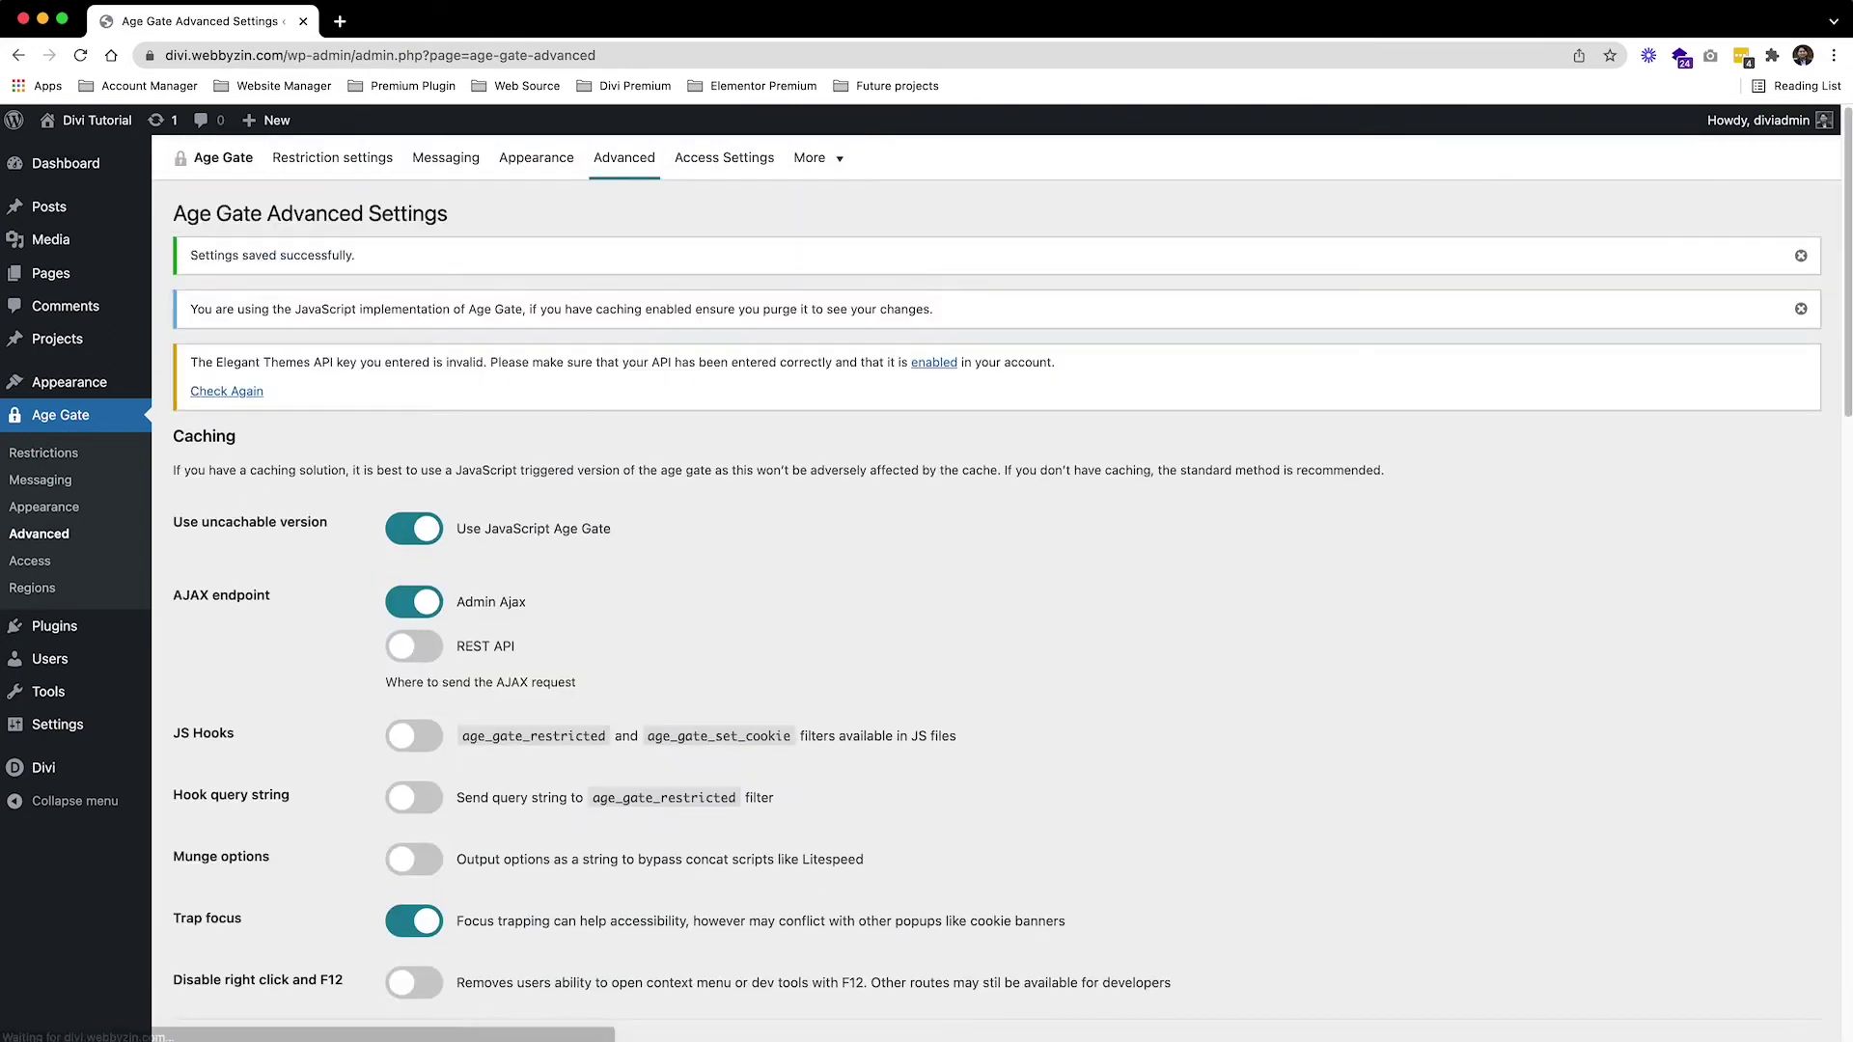
key(super+grave)
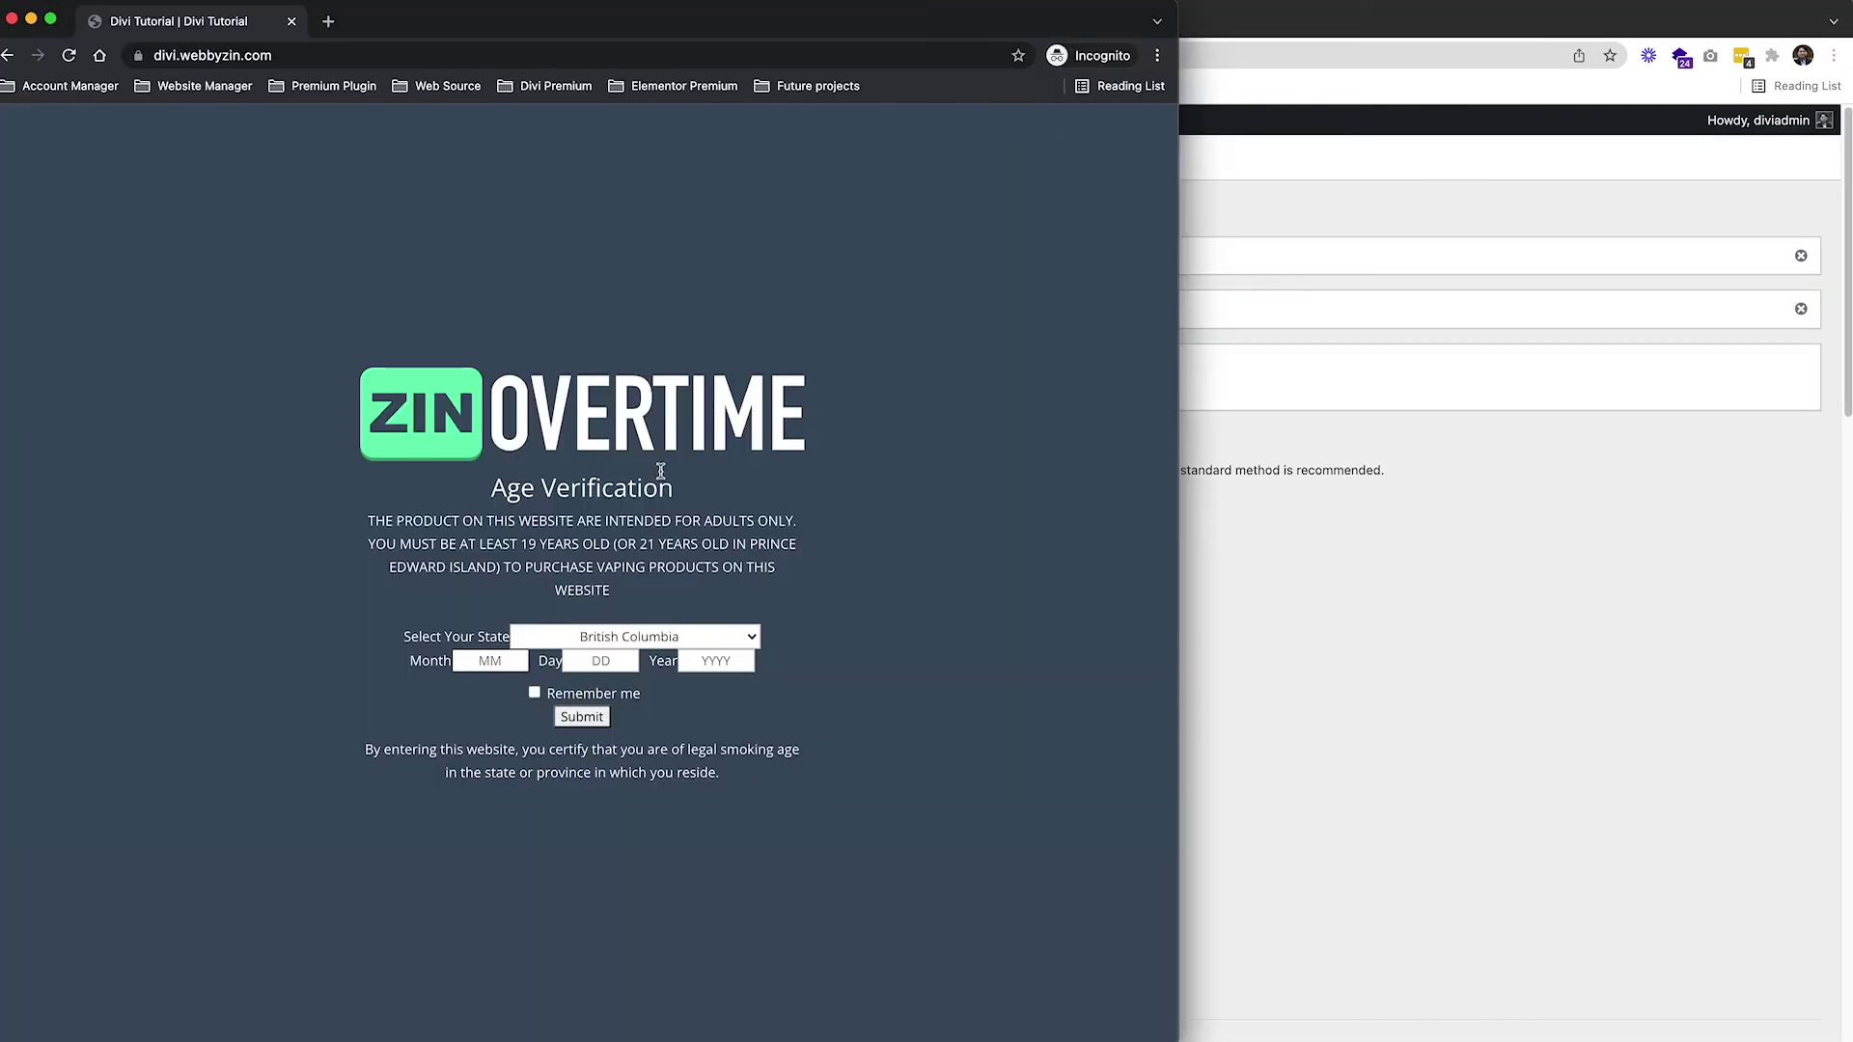
key(super+r)
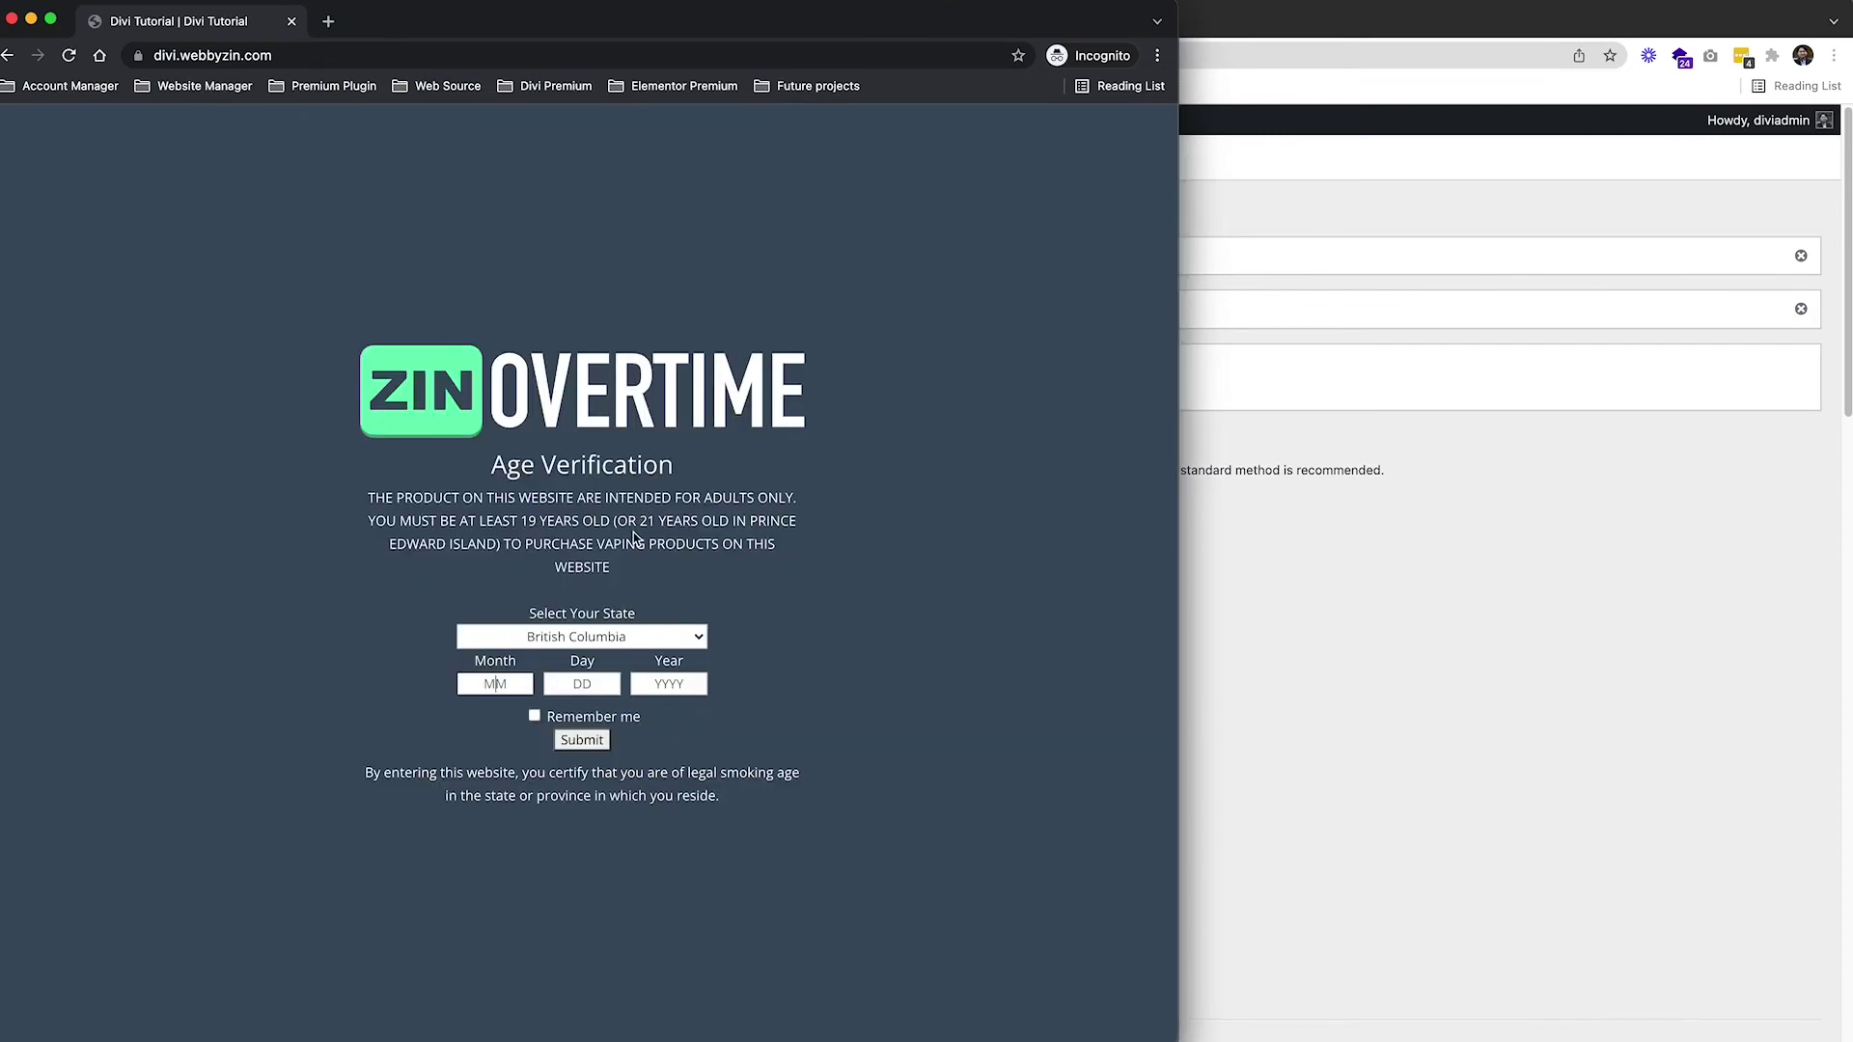
Review the saved custom CSS rules in the advanced settings and compare them with the age gate form.
click(1349, 682)
scroll(782, 790, down, 10)
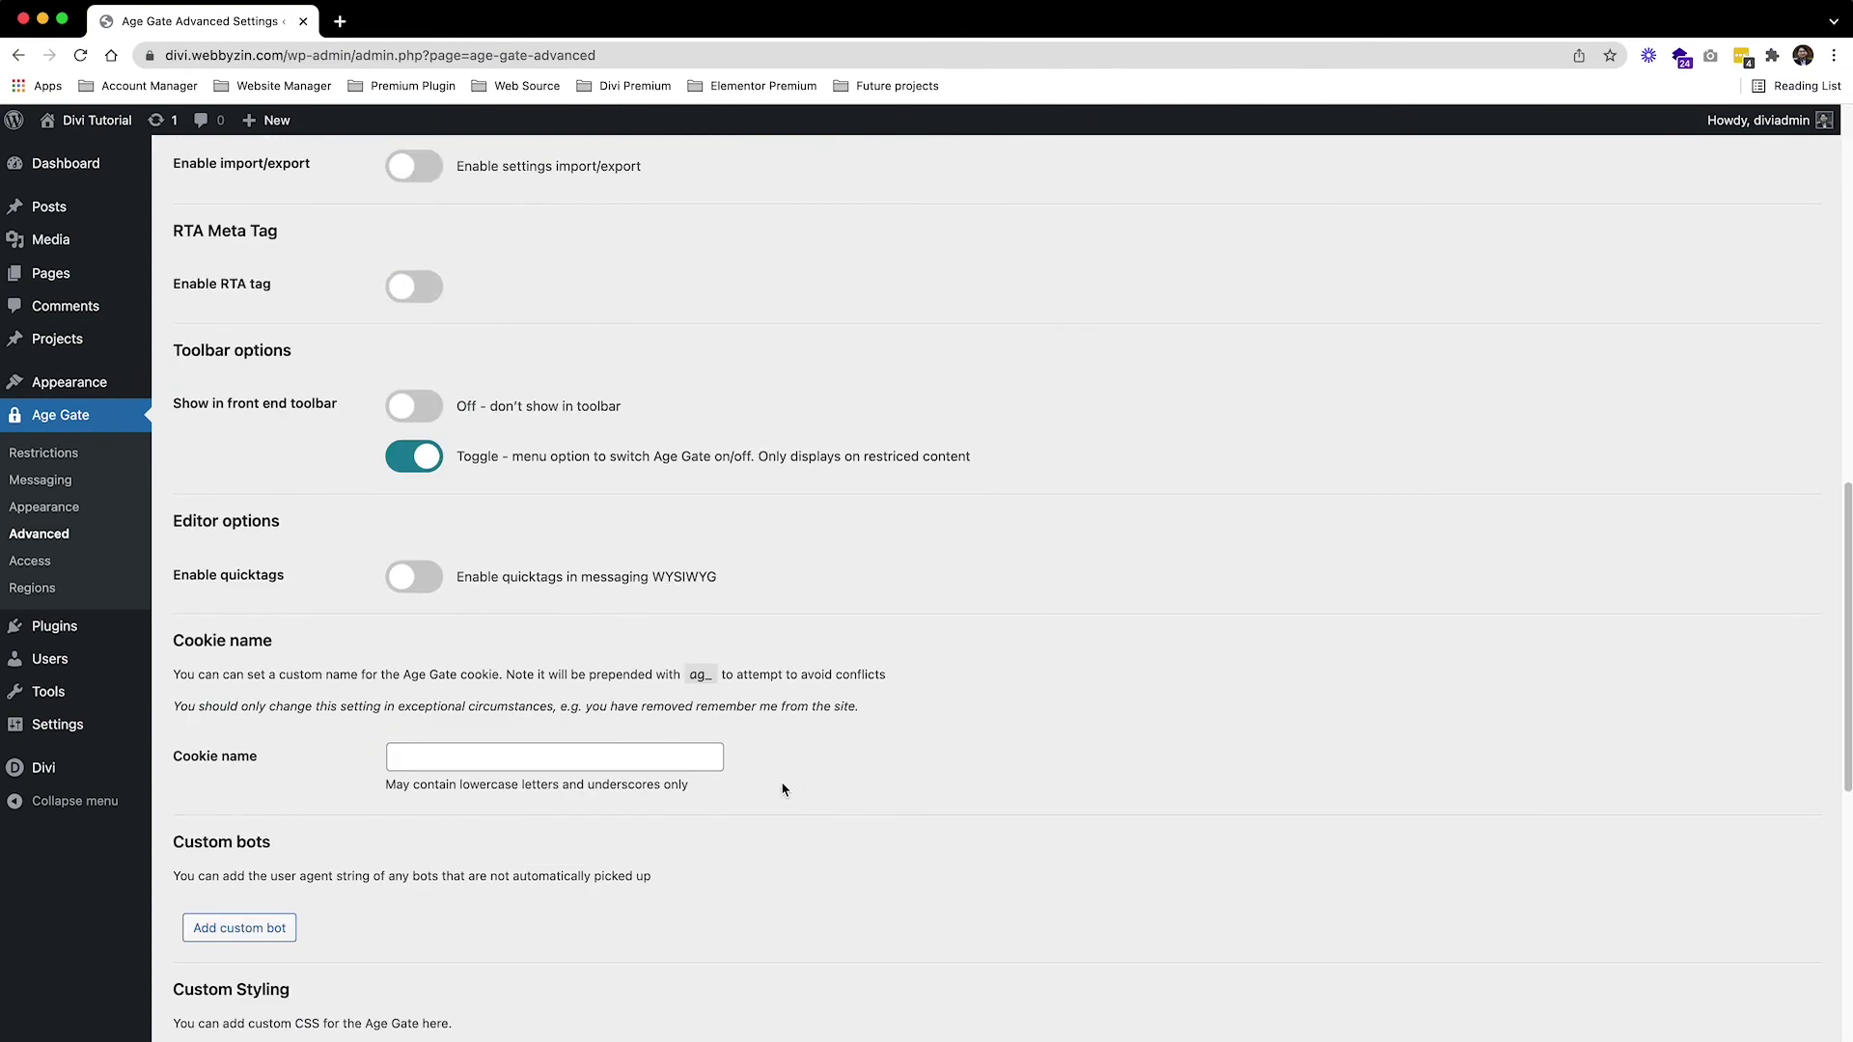
scroll(557, 669, down, 8)
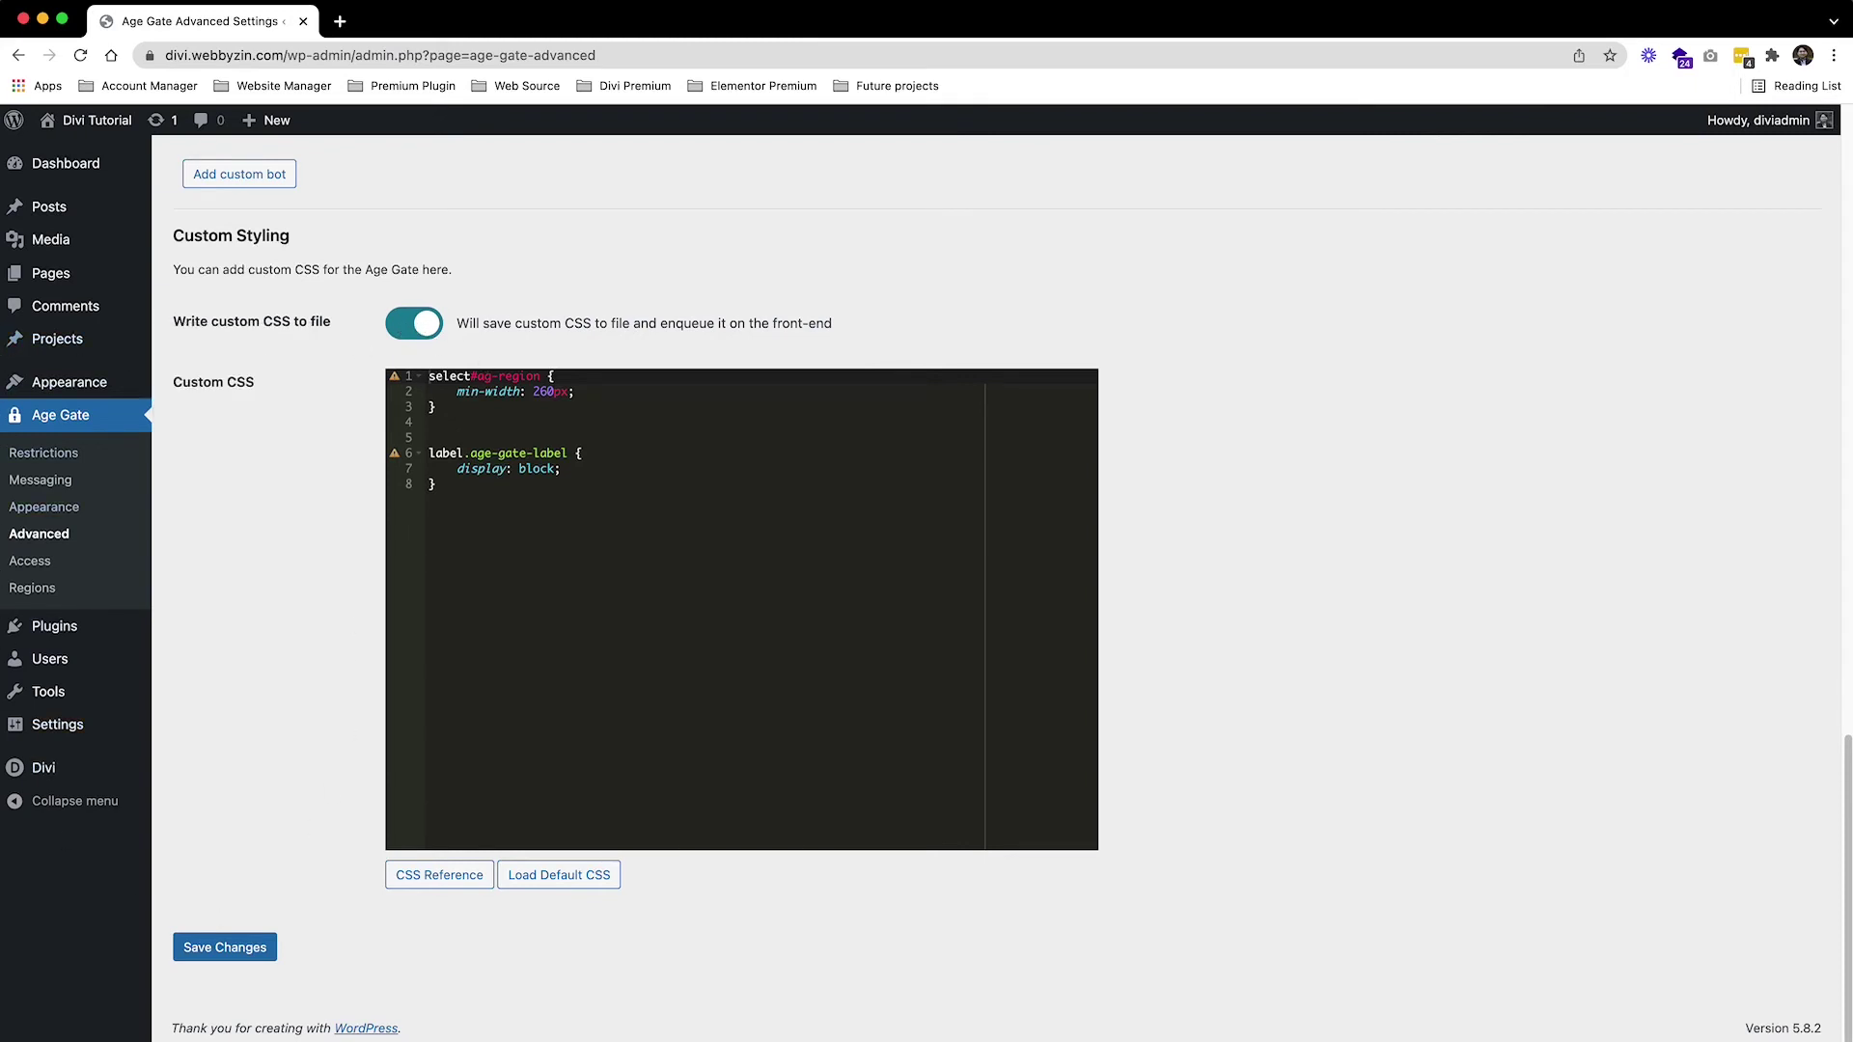
key(super+grave)
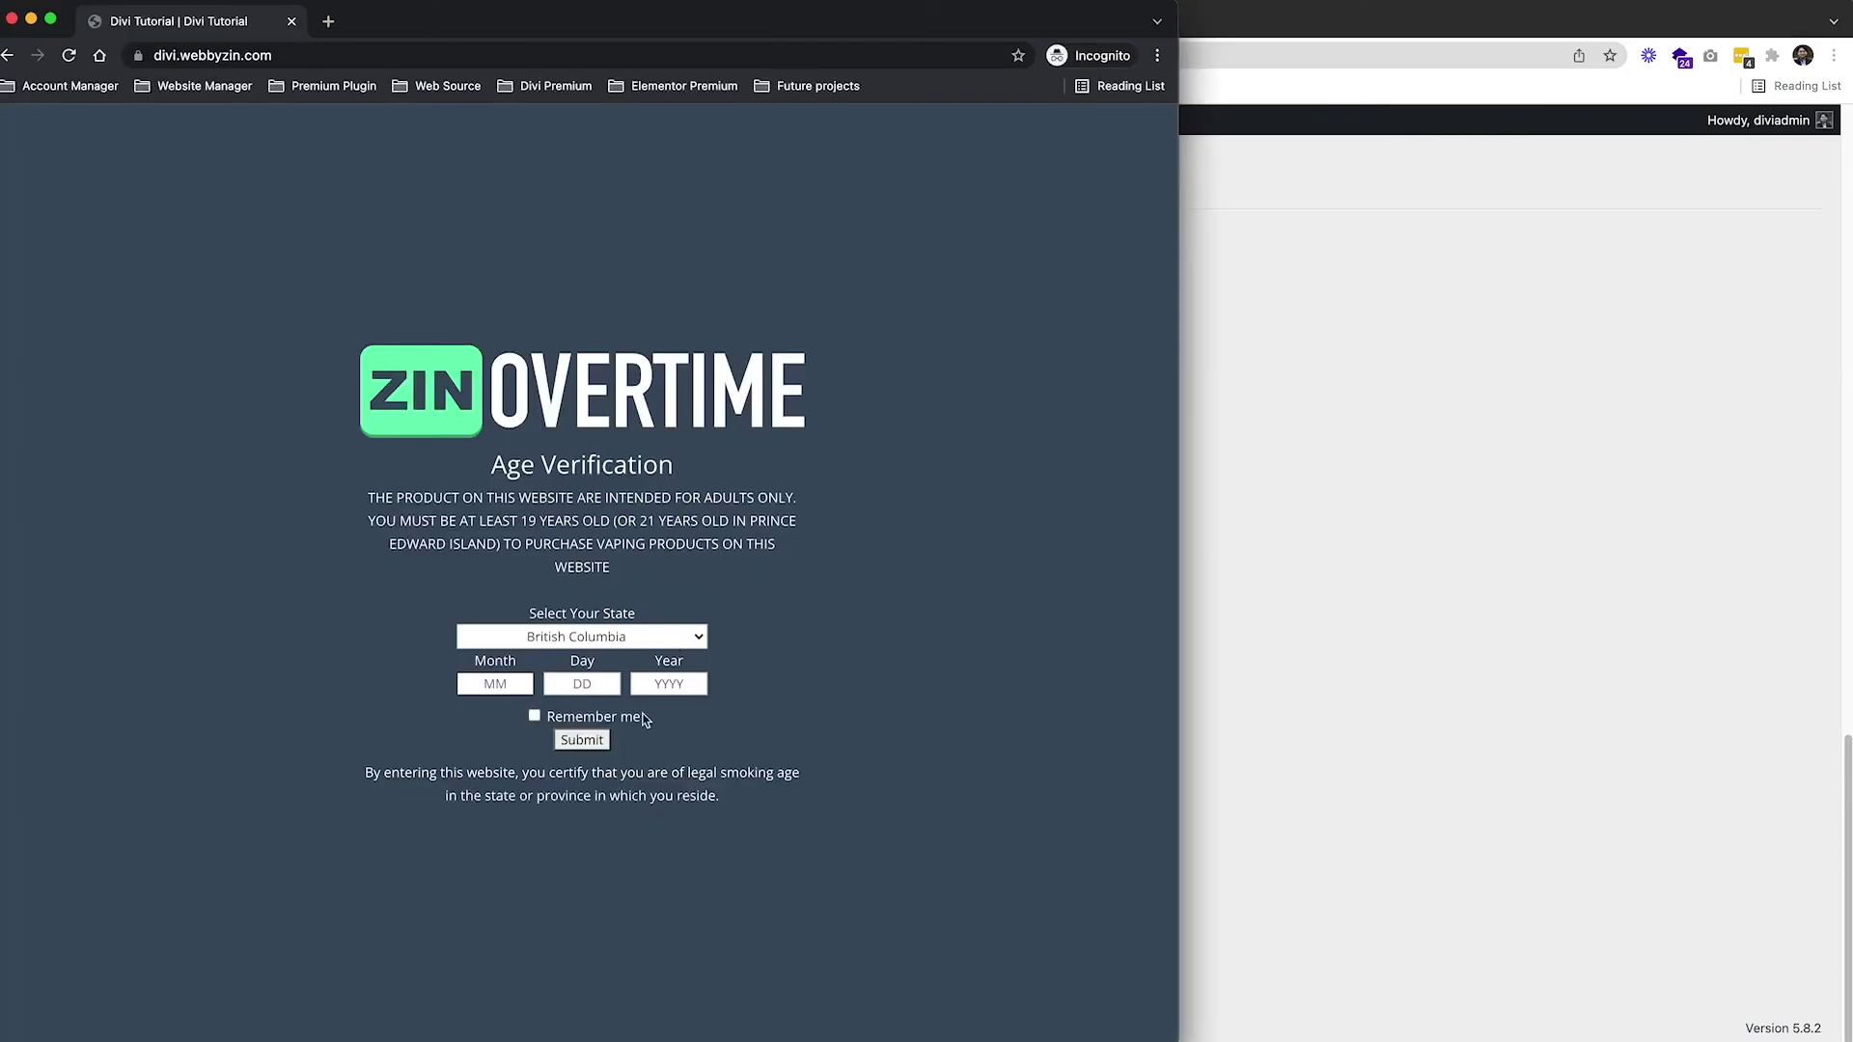
click(497, 689)
click(1015, 528)
click(1349, 580)
Replace the custom CSS with the full set of age gate rules from the Age Verification text file and save the changes.
key(super+Tab)
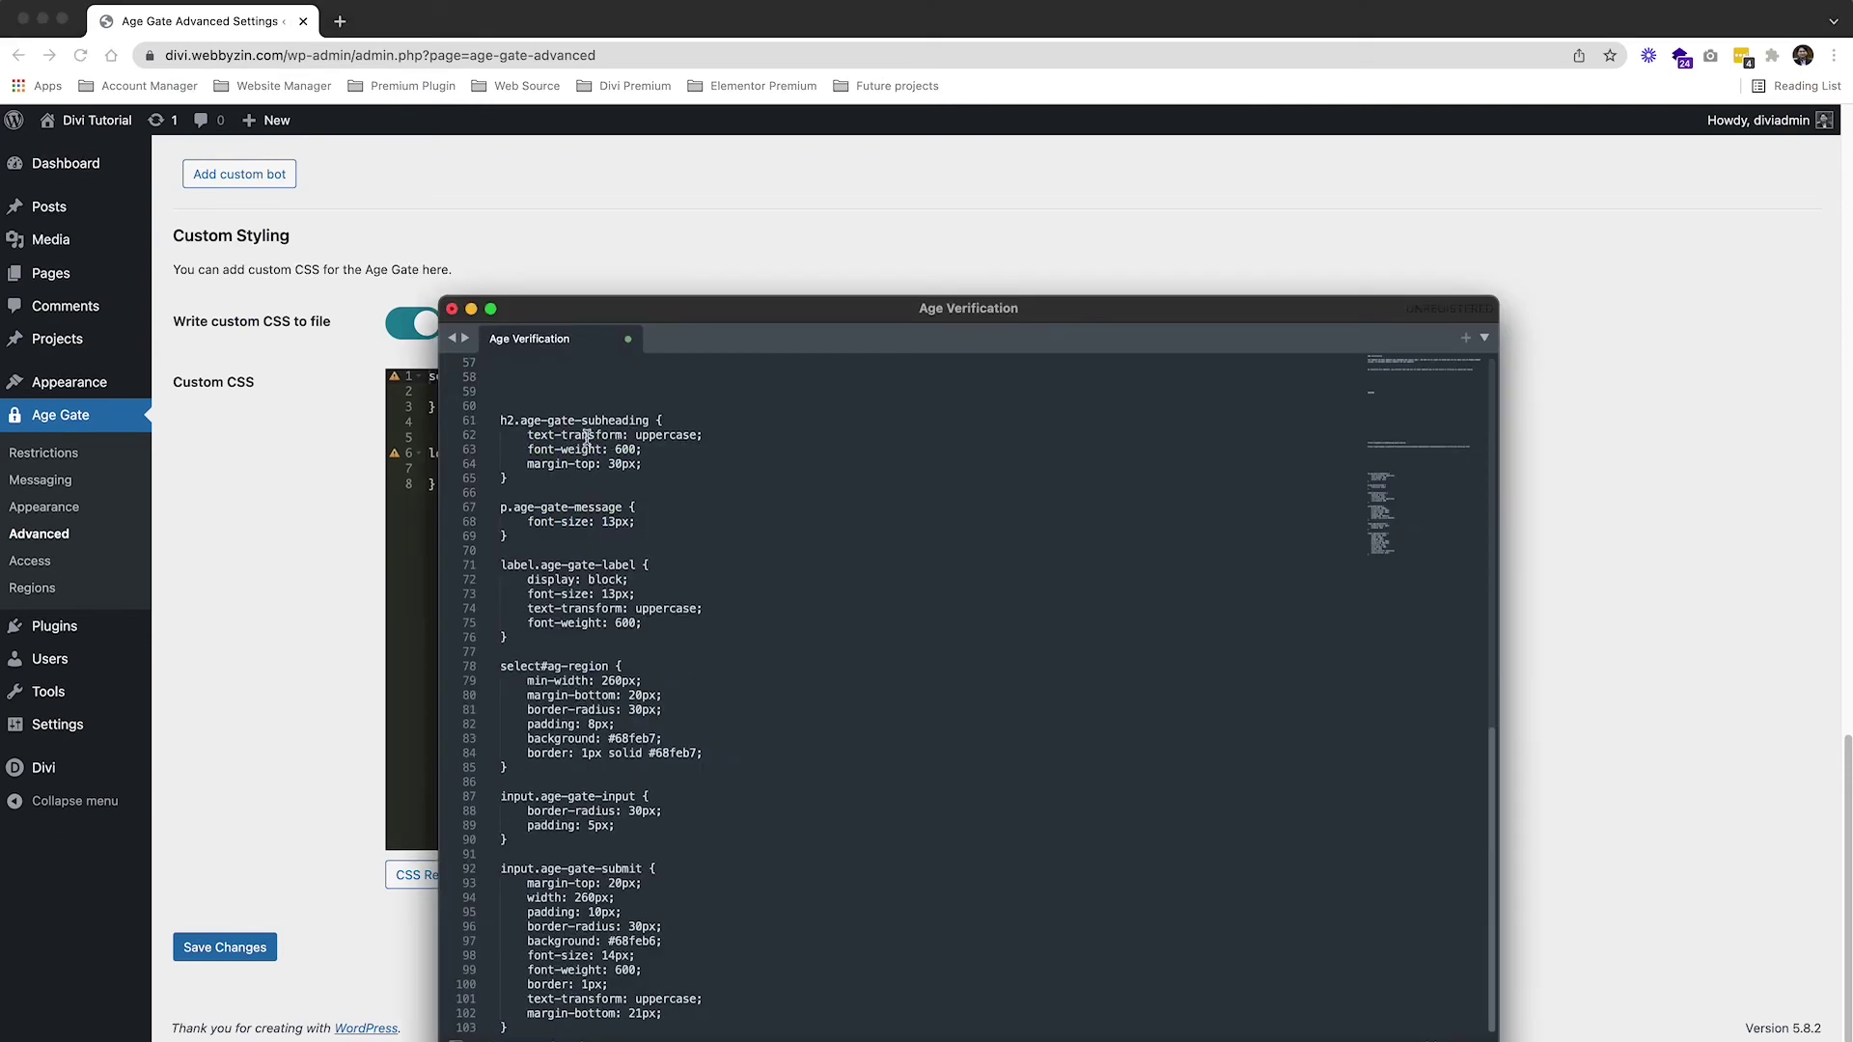
drag(501, 424, 566, 1025)
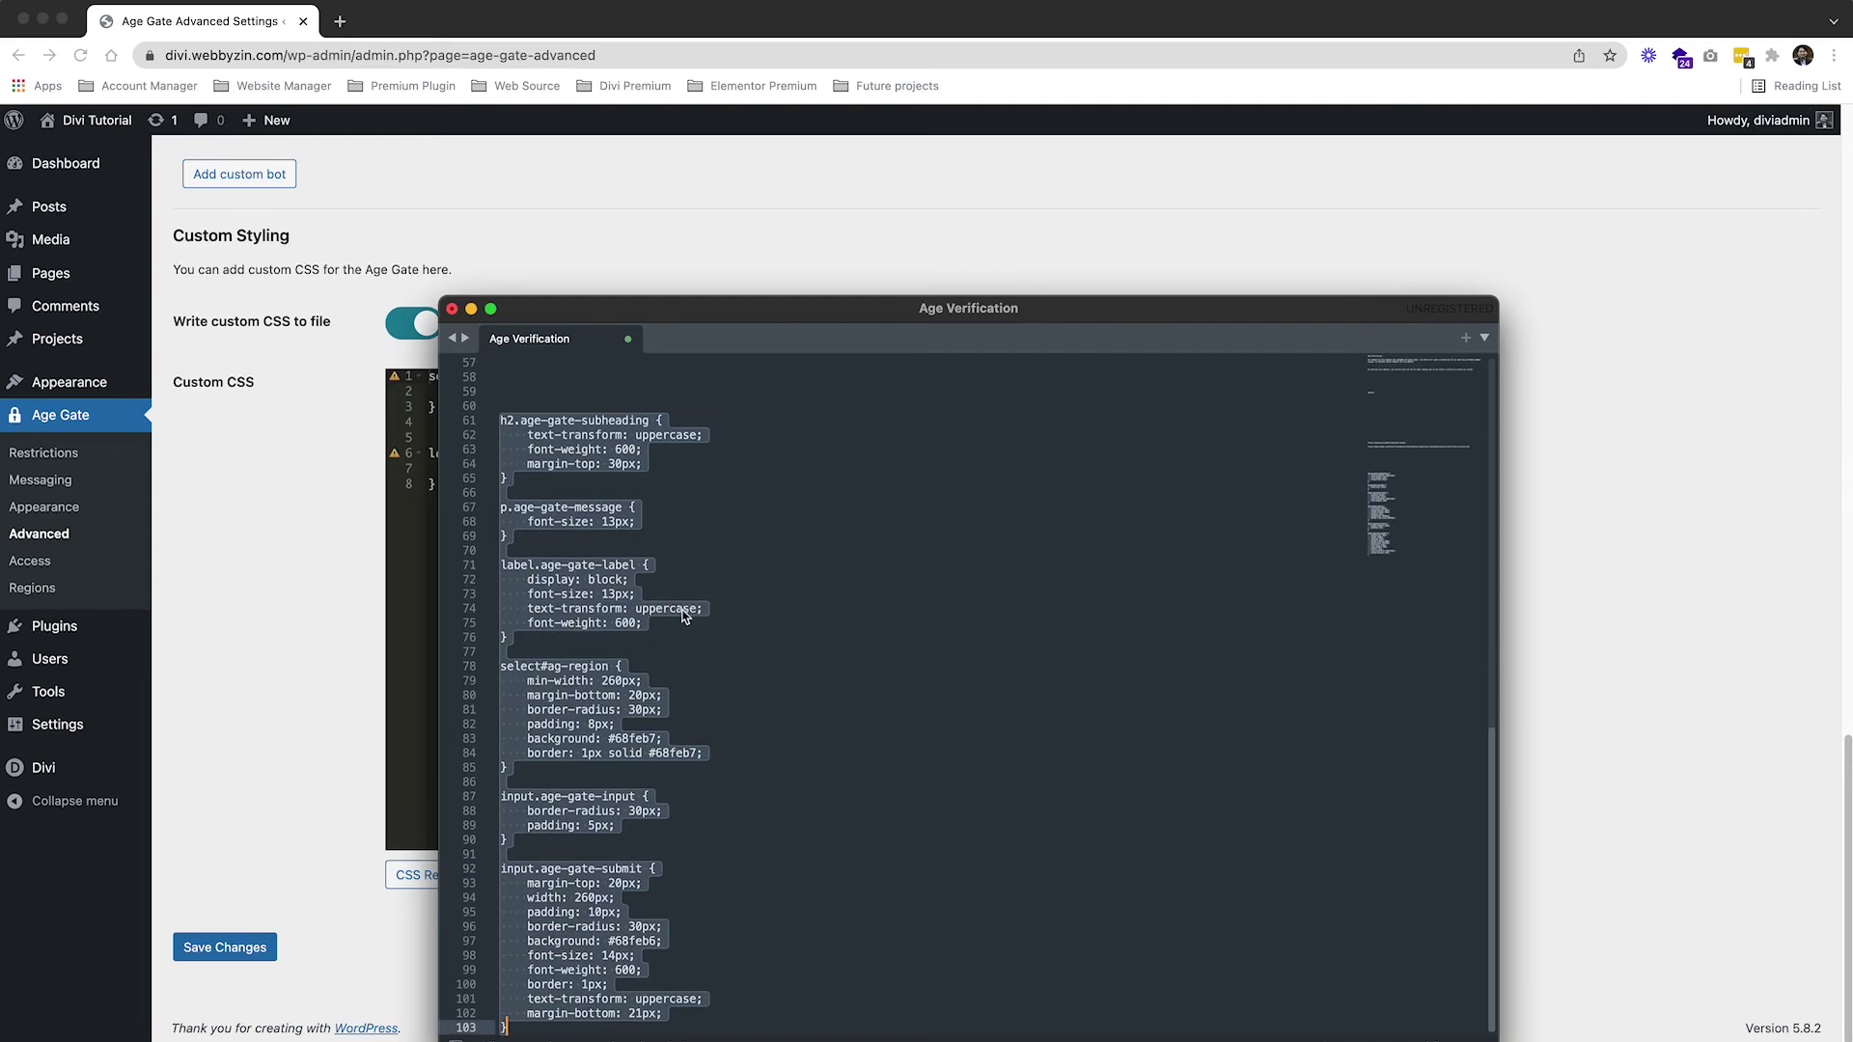
click(395, 550)
key(super+a)
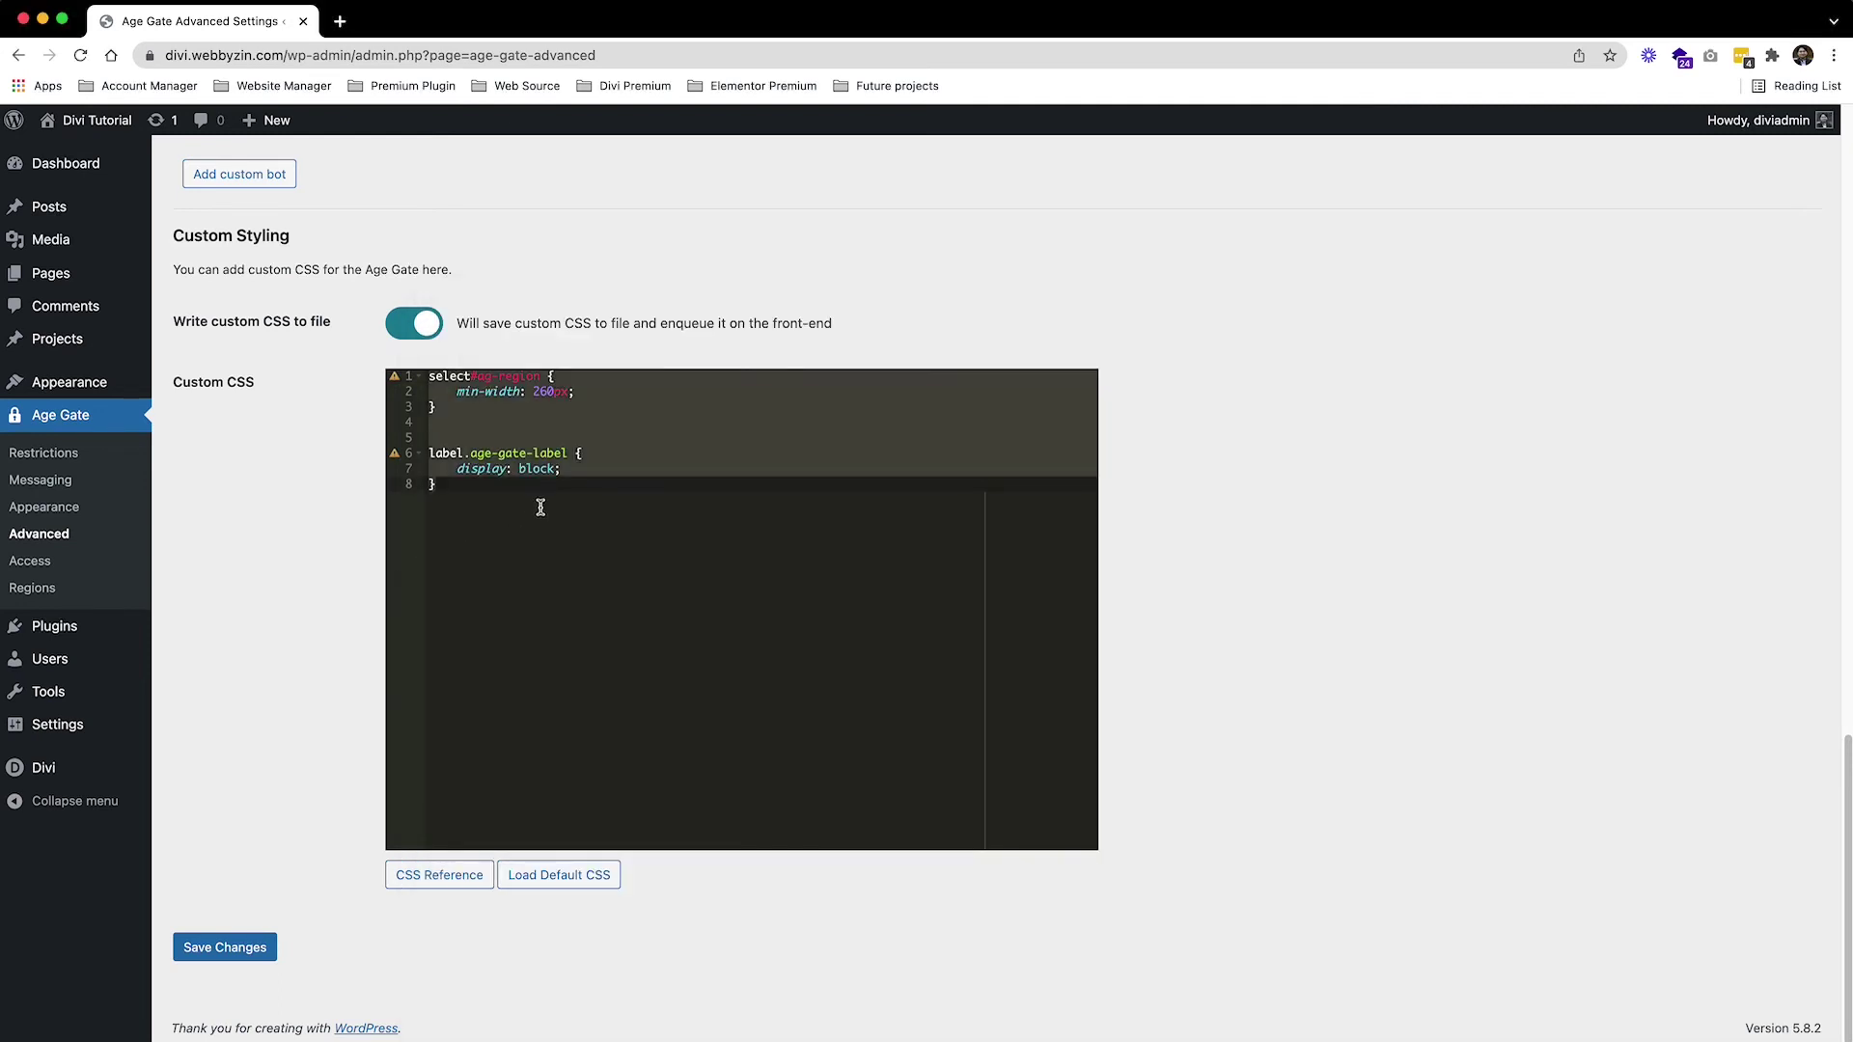
key(super+v)
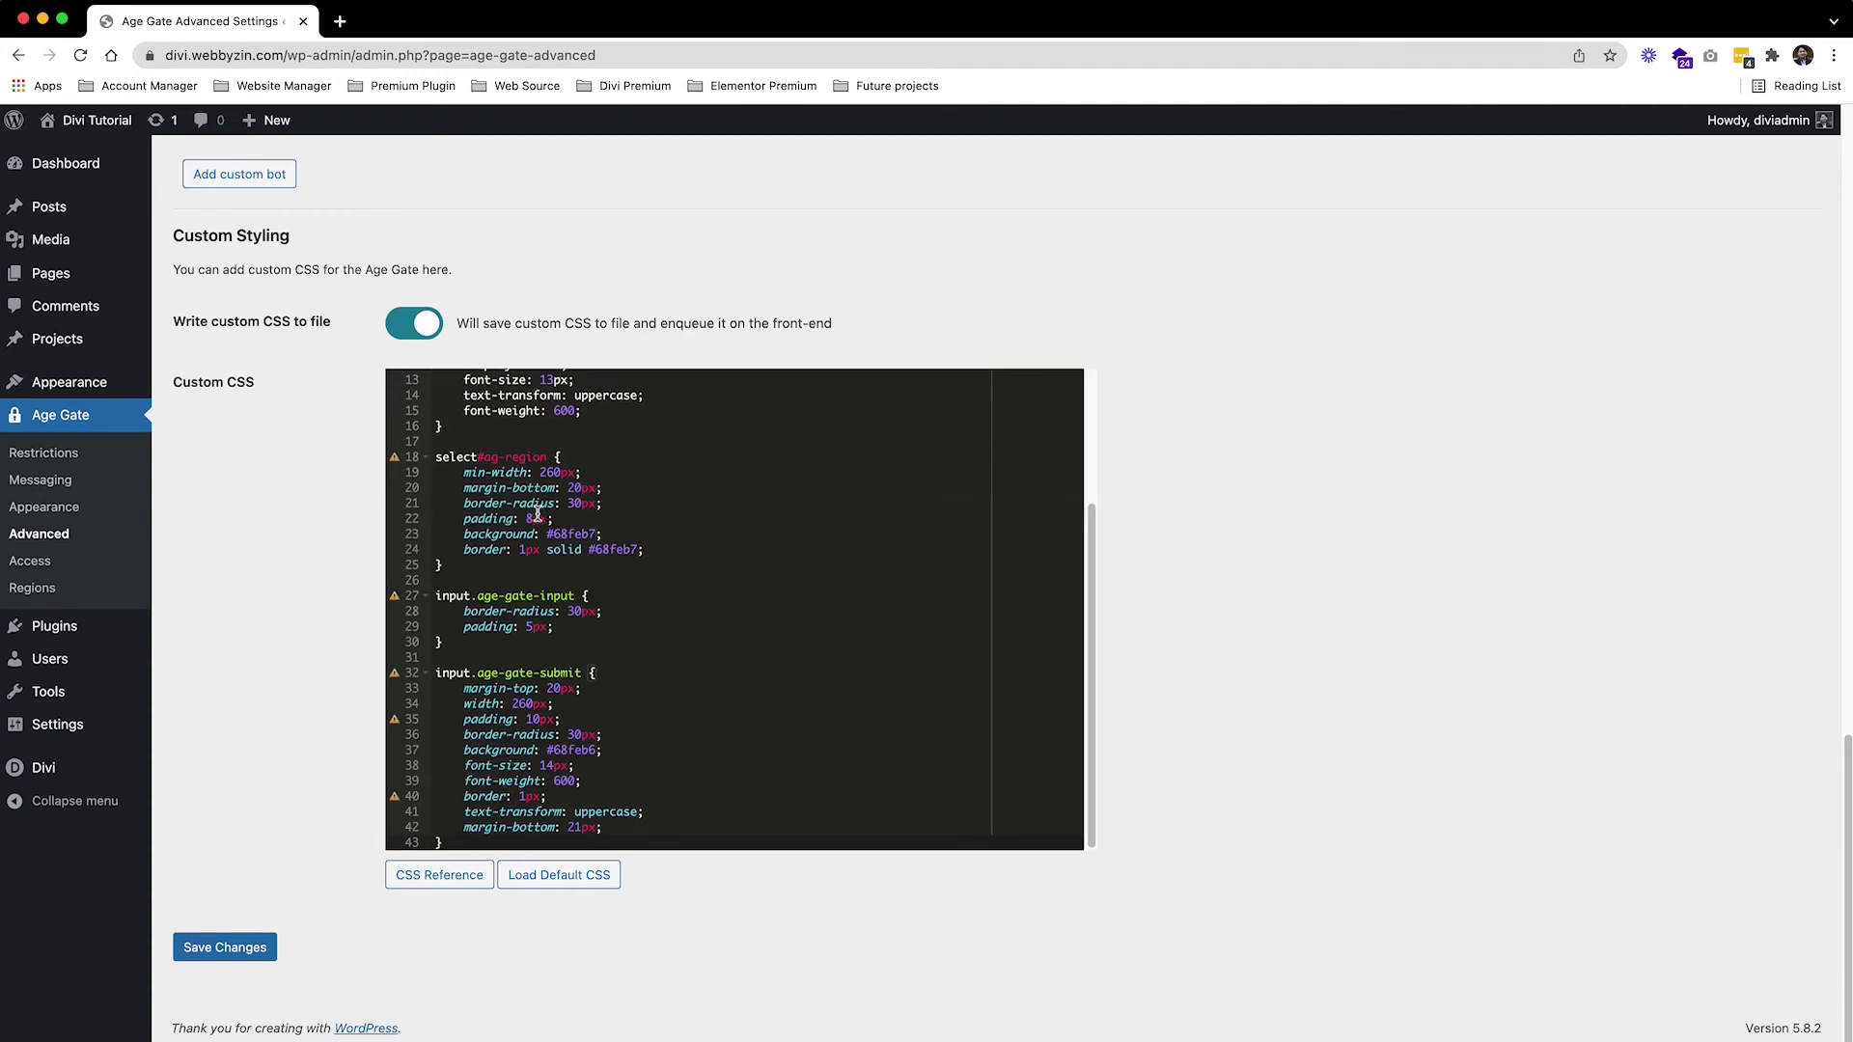
click(221, 946)
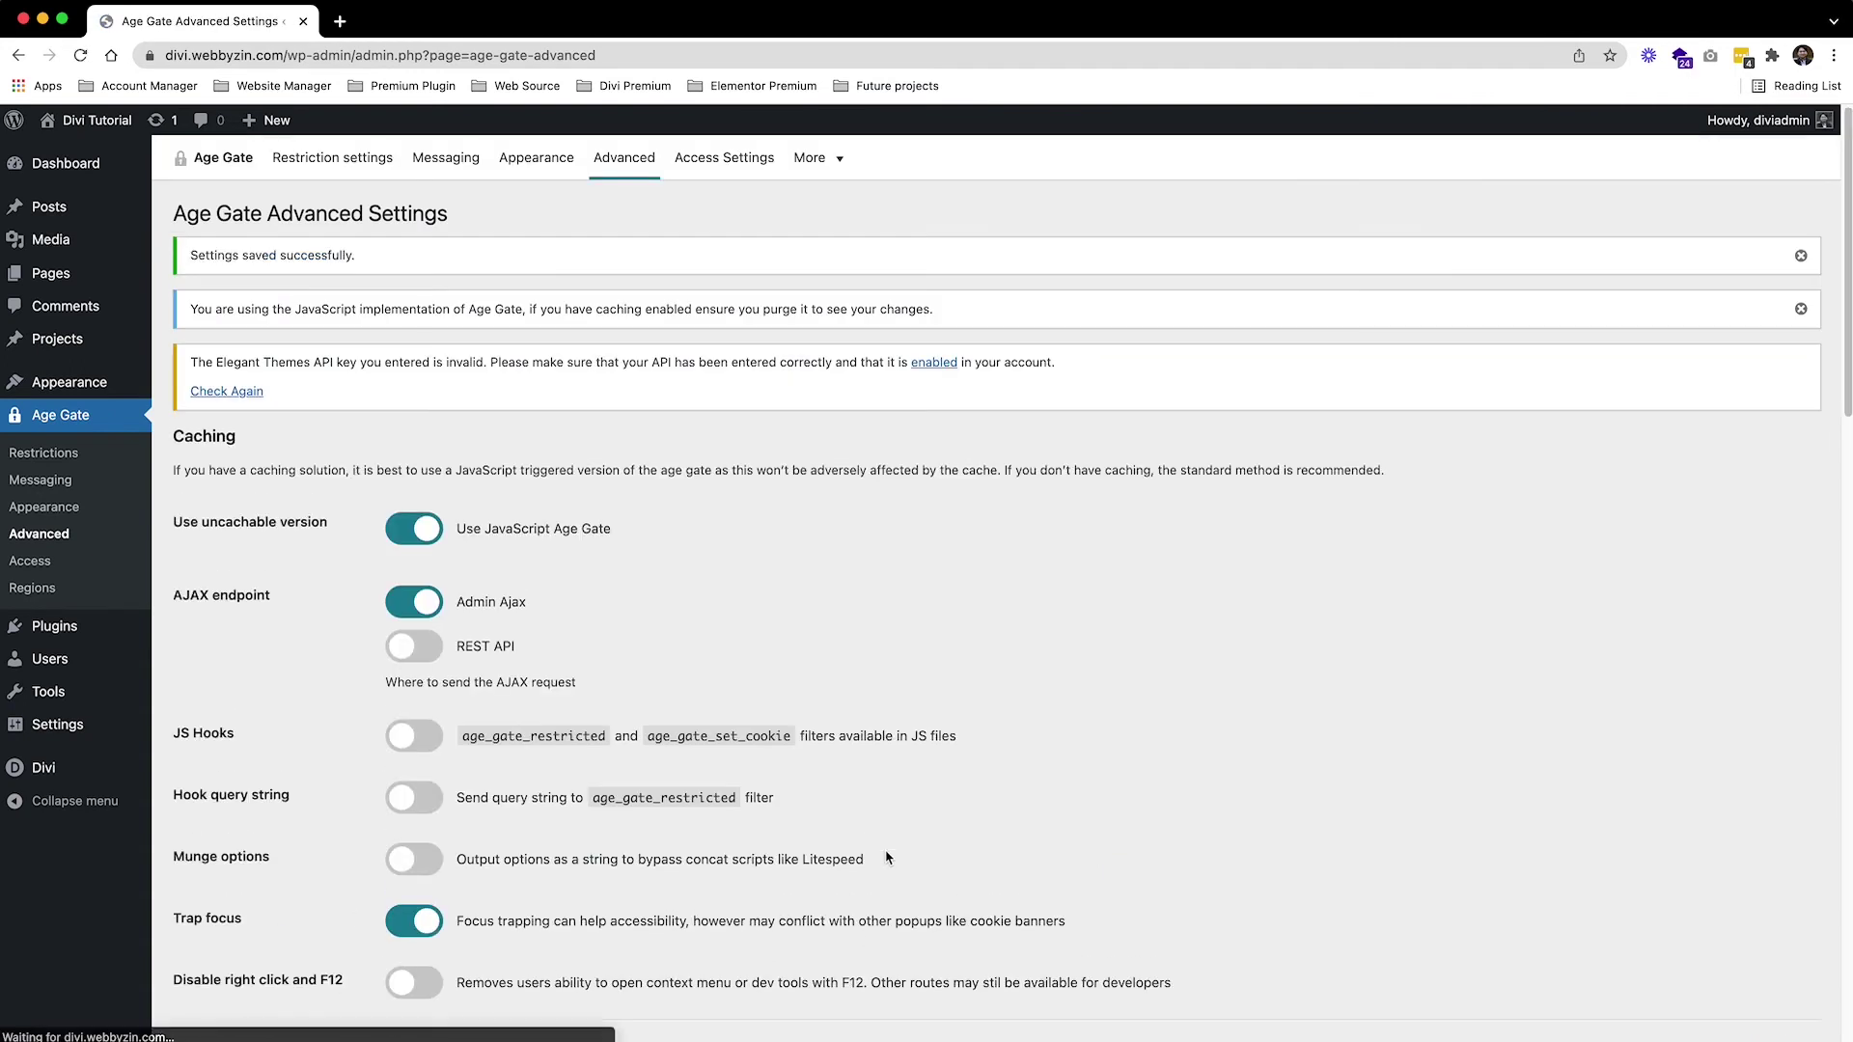
Widen the incognito window and reload the age gate page to check the new styling.
key(super+grave)
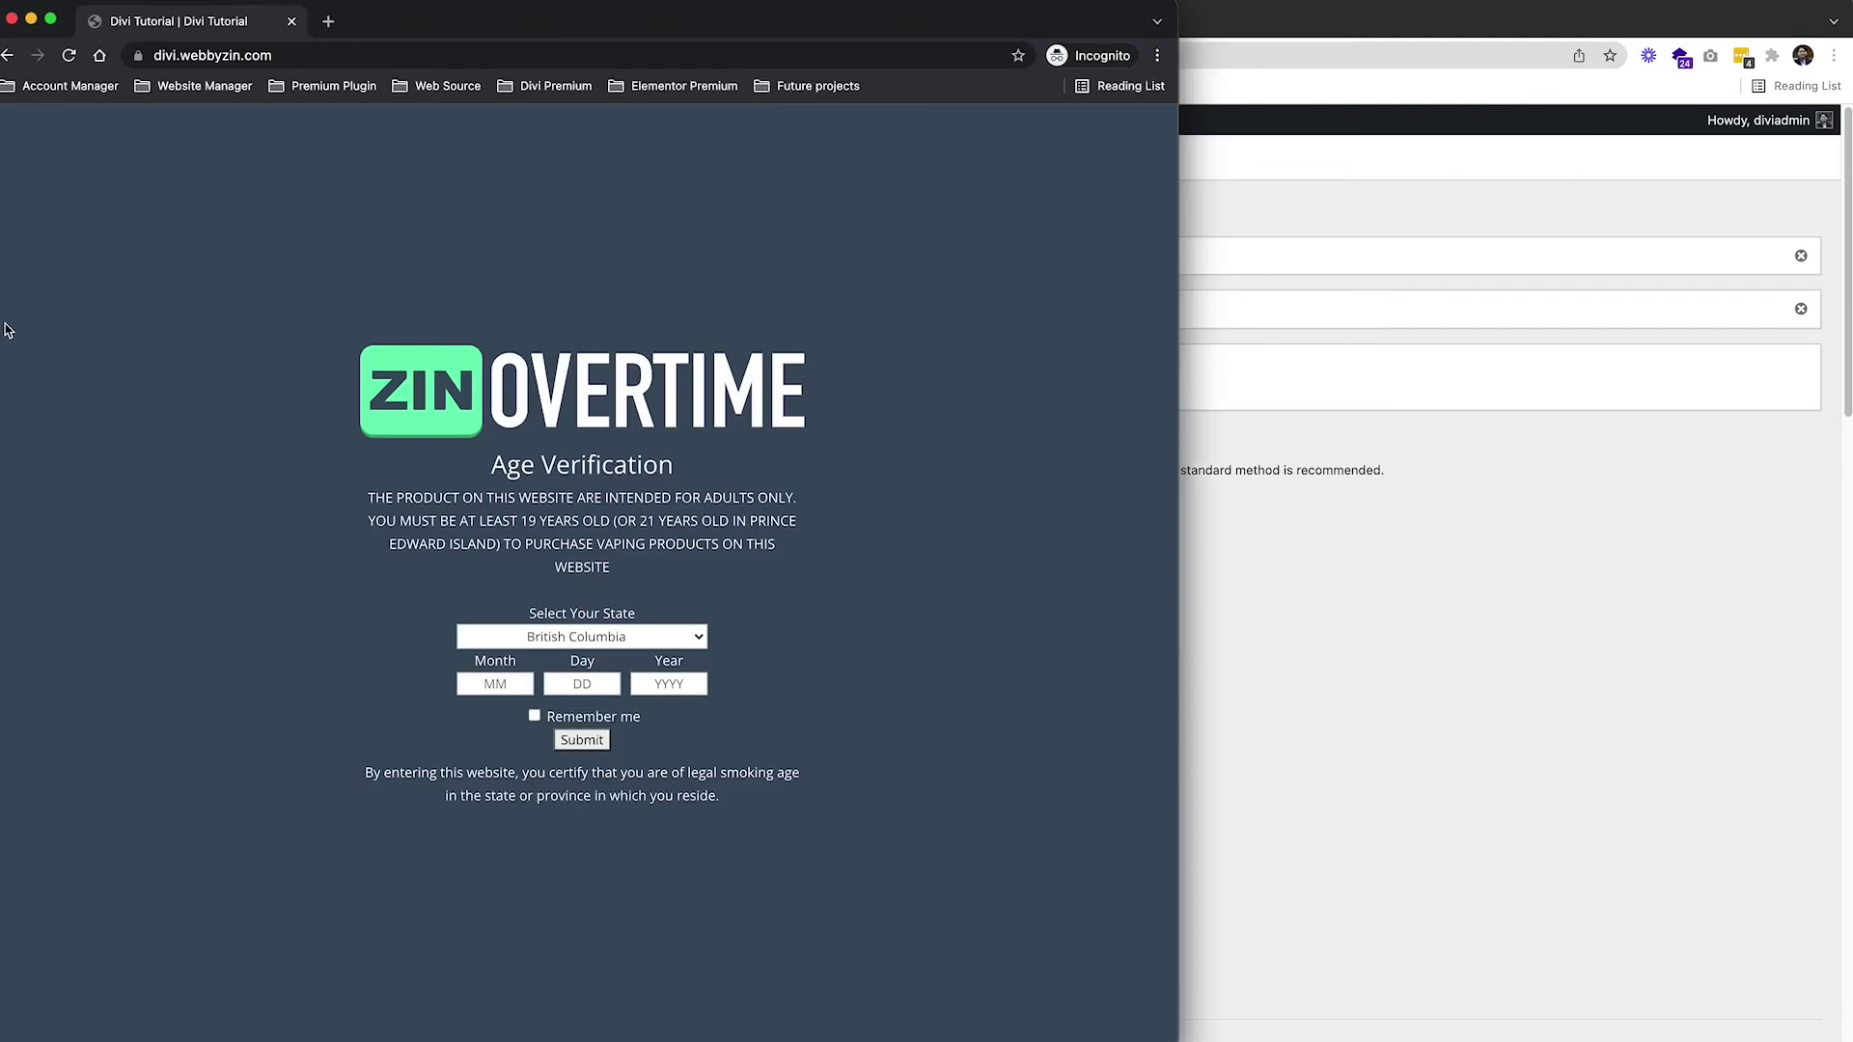
key(super+r)
drag(1178, 442, 1447, 443)
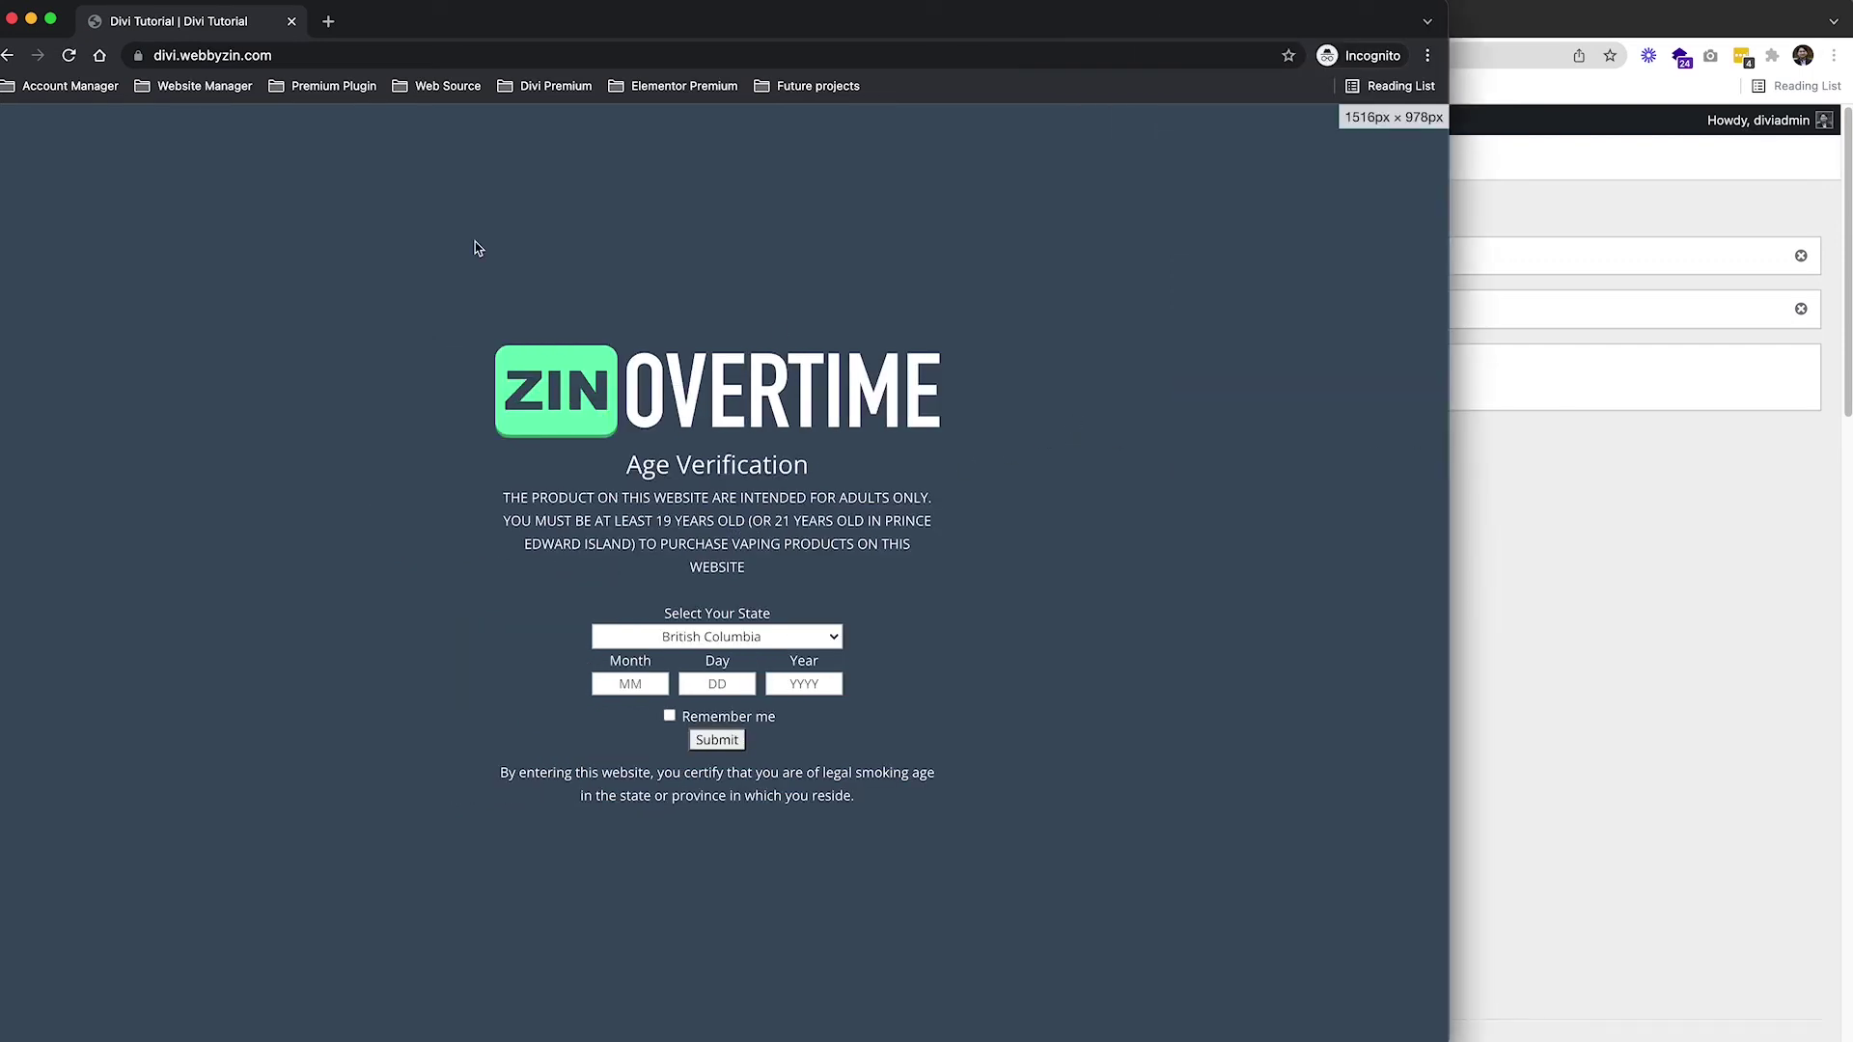
key(super+r)
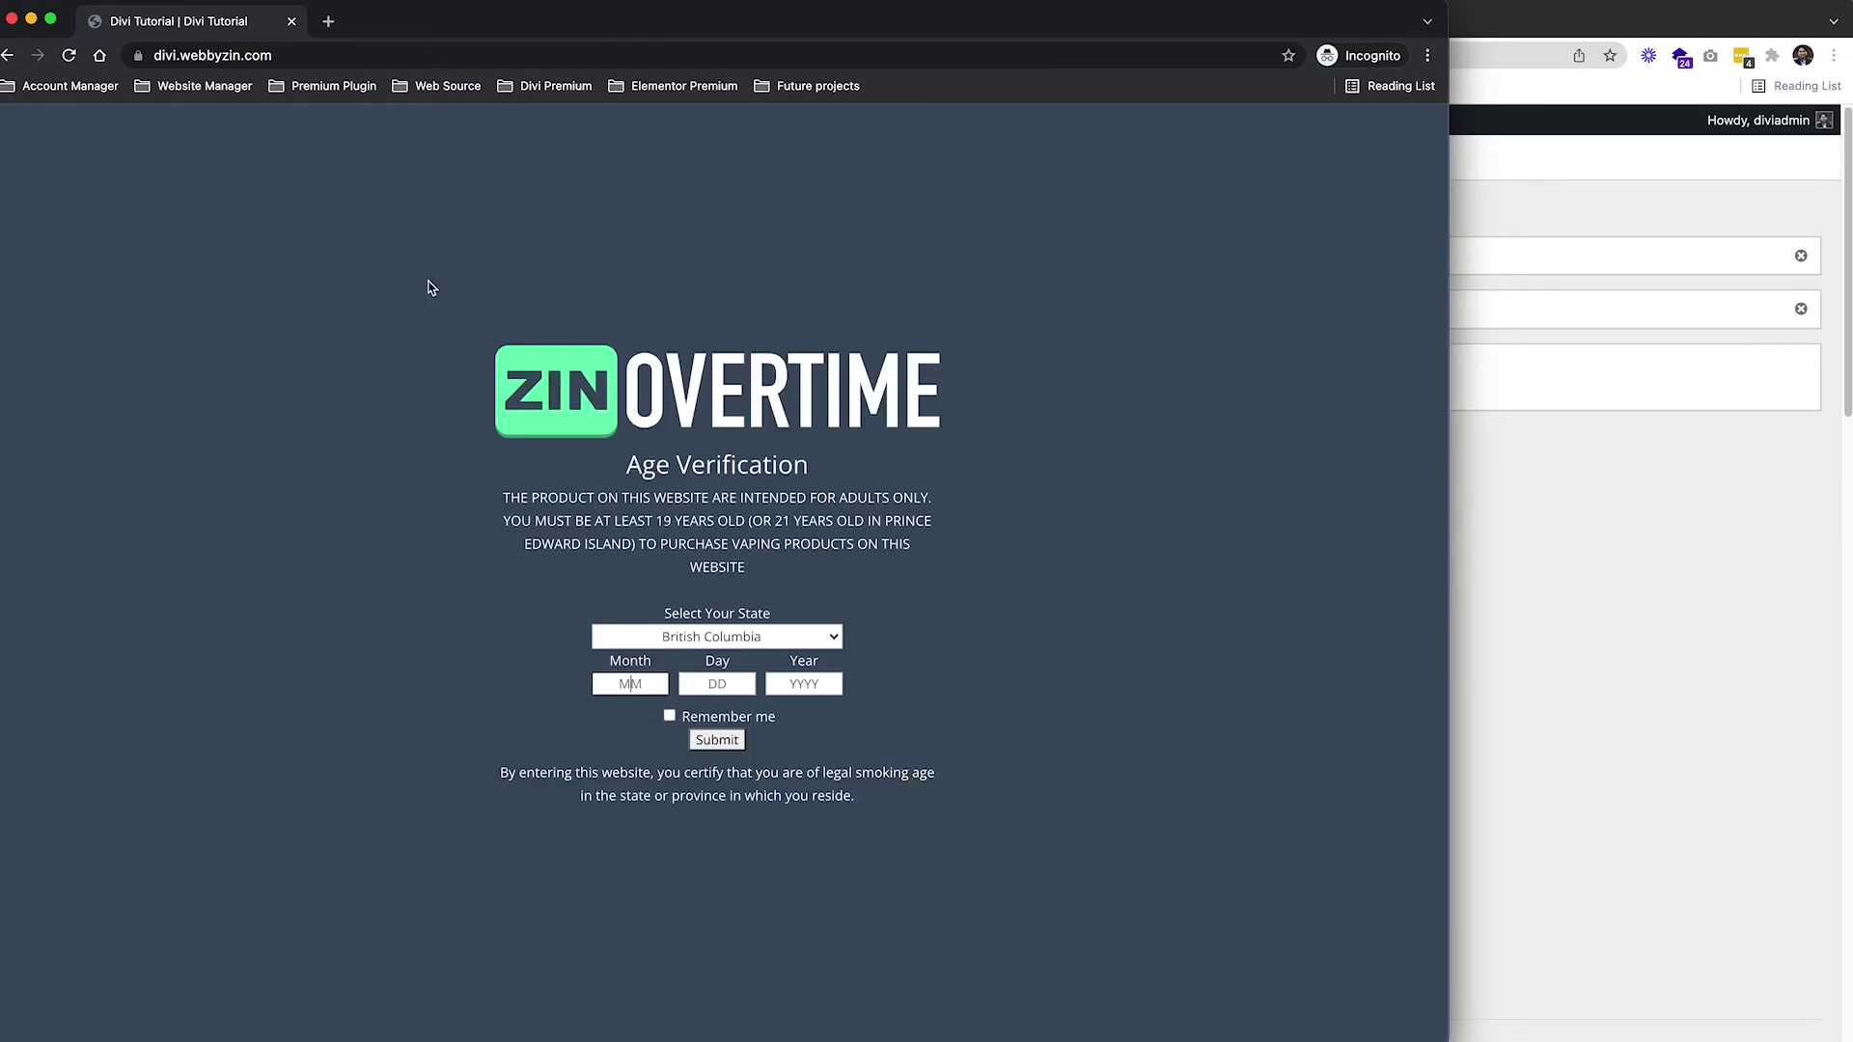
Save the Age Gate advanced settings again with the full custom CSS in place.
click(1560, 599)
scroll(932, 733, down, 15)
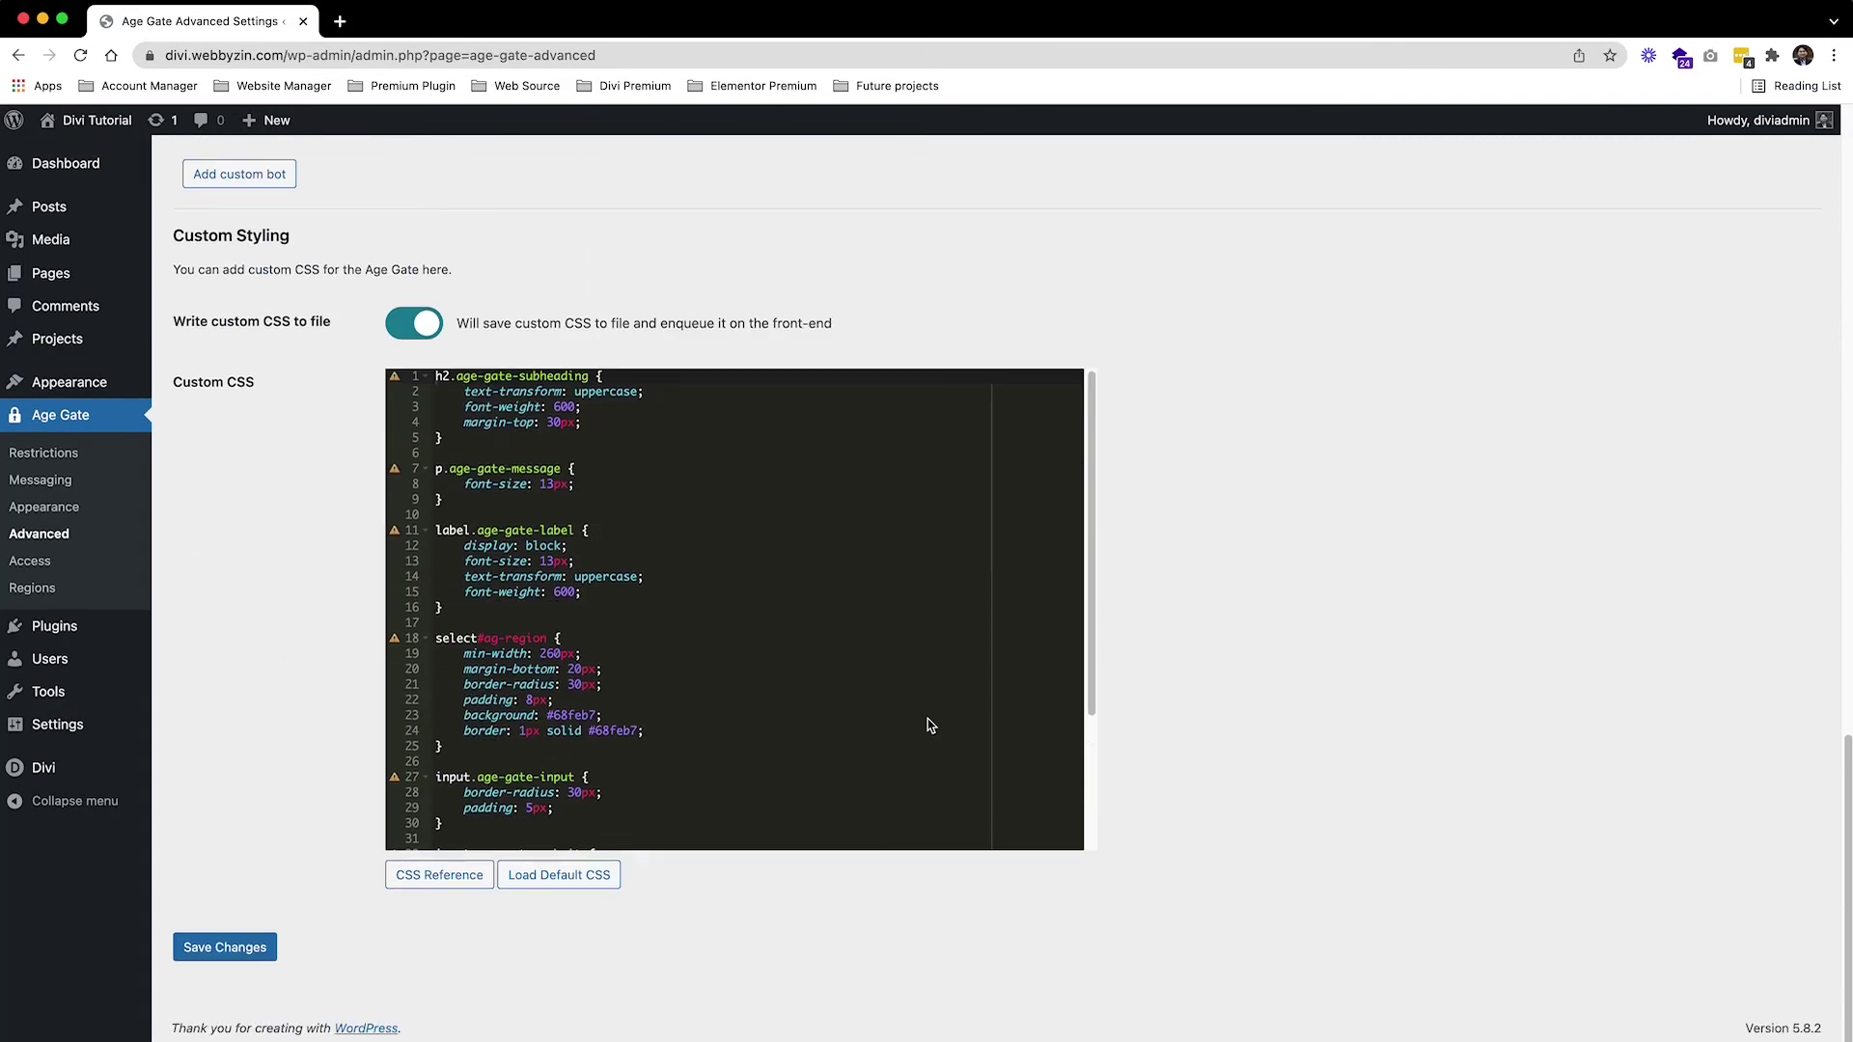
click(243, 947)
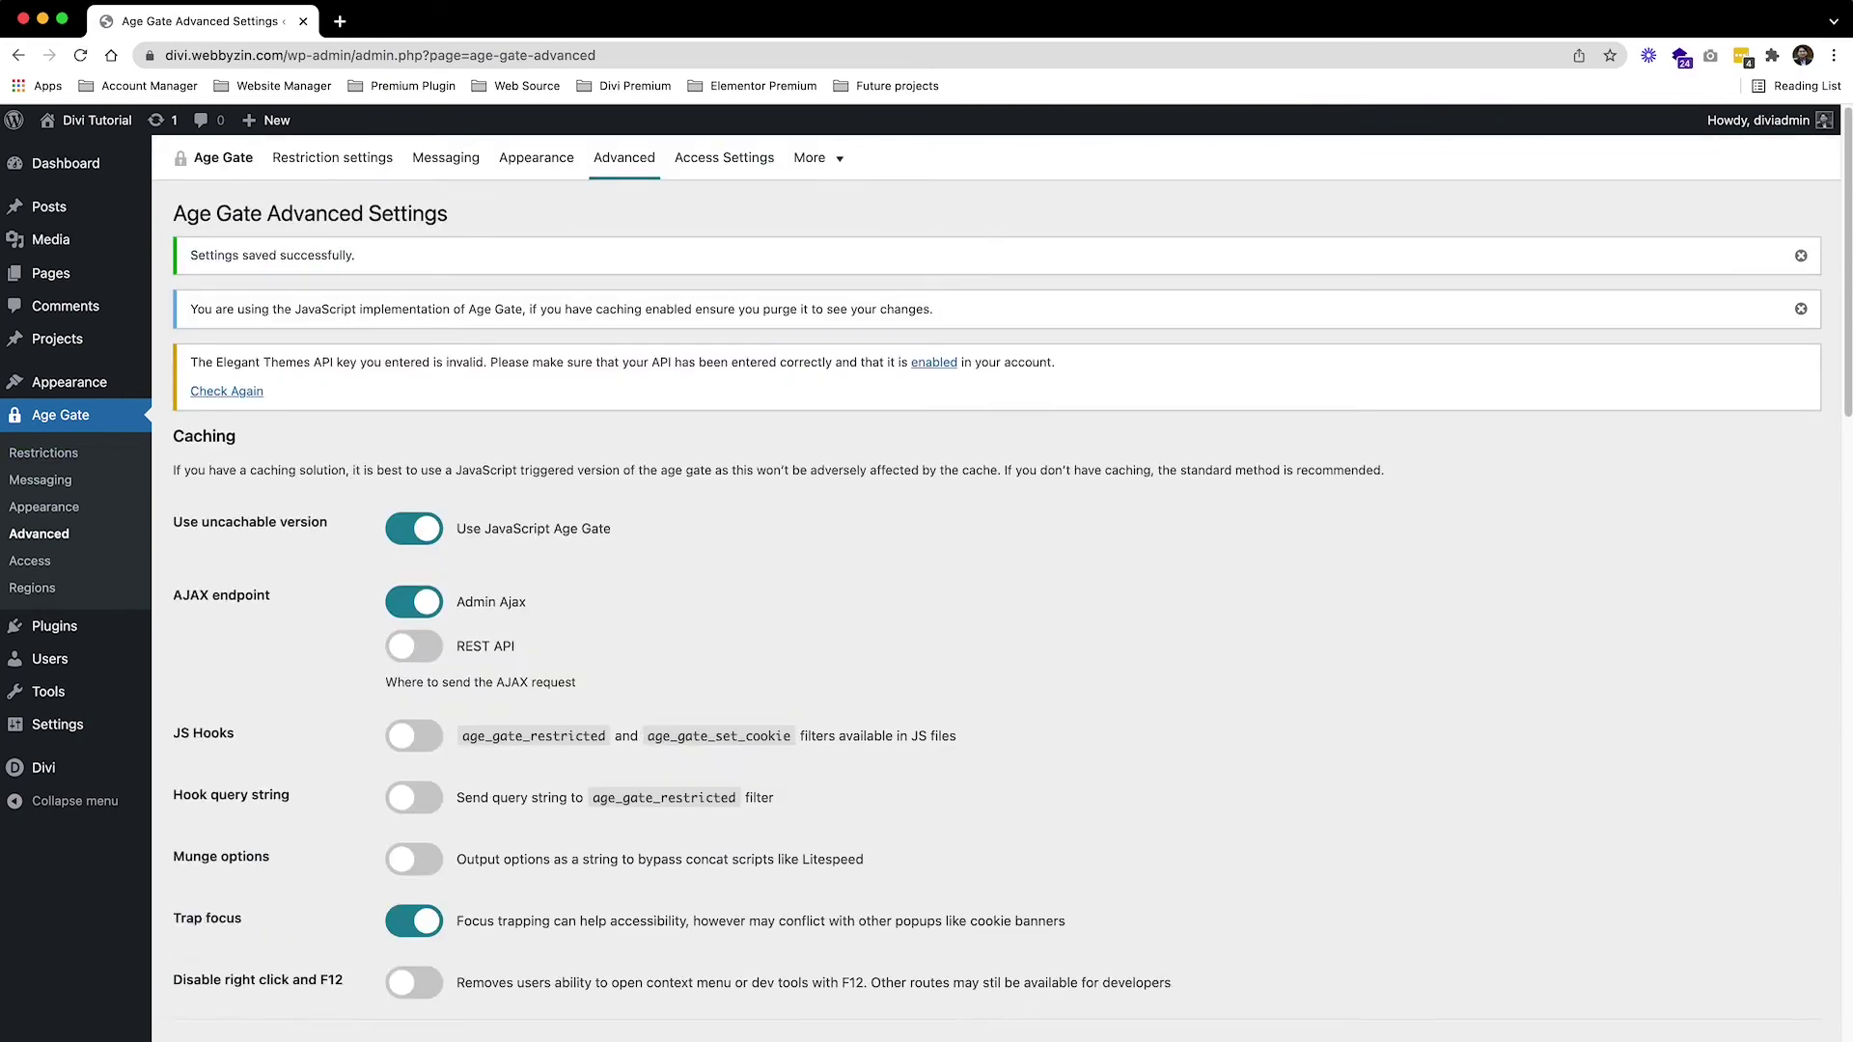
Close the incognito window and load divi.webbyzin.com in a fresh one to check the styled age gate.
click(42, 67)
click(11, 18)
key(super+shift+n)
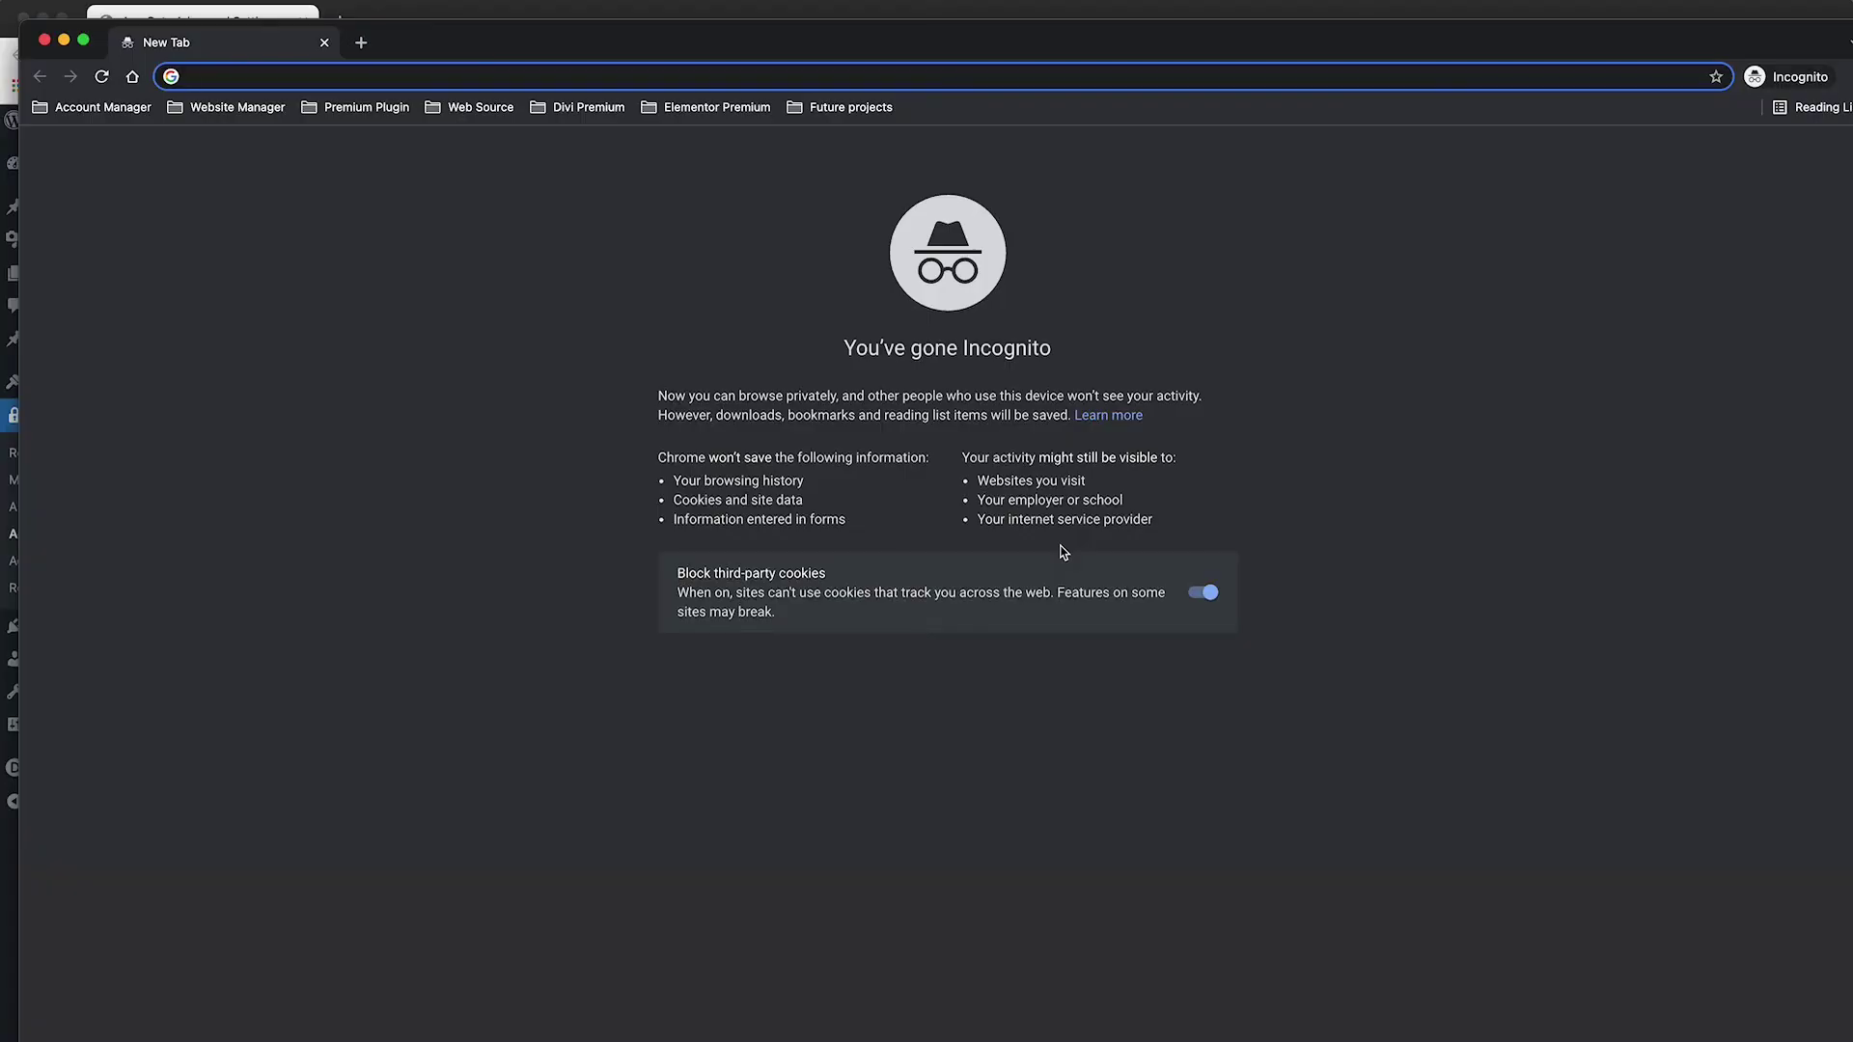
text(divi)
key(Return)
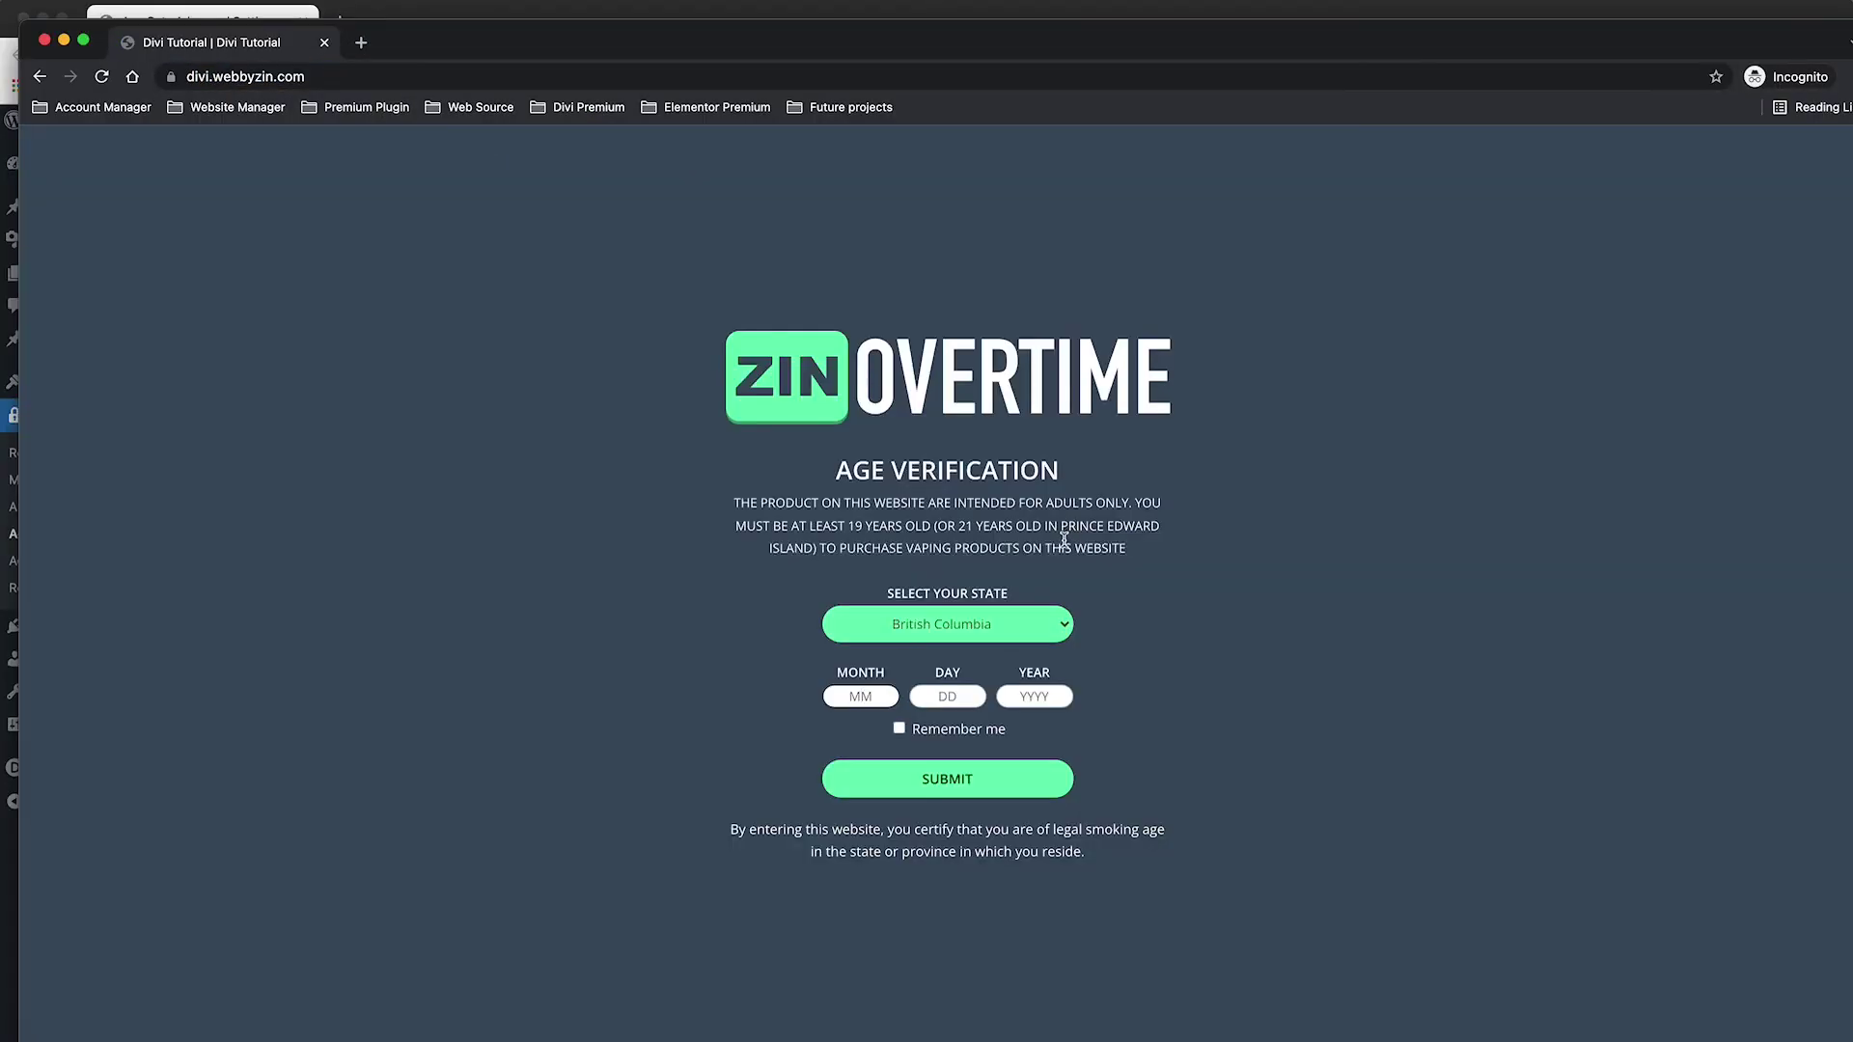
drag(878, 34, 944, 38)
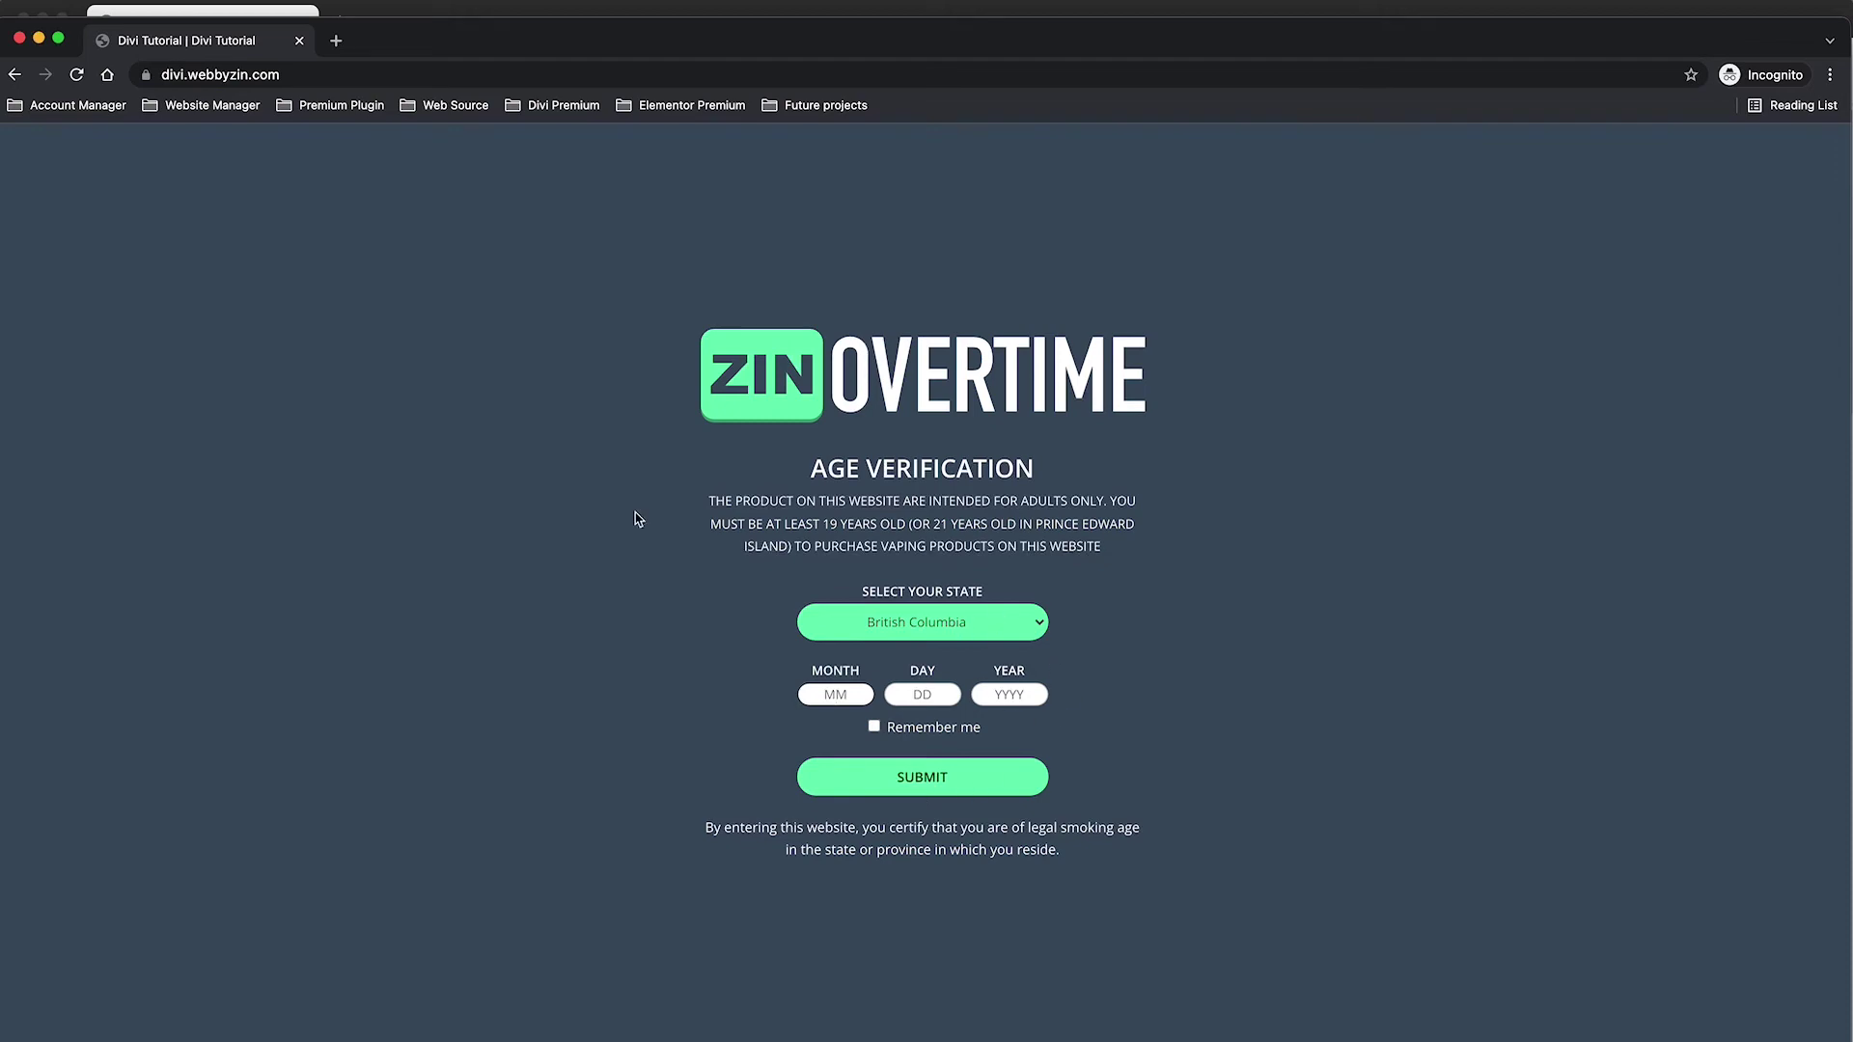
Review the full set of custom CSS rules in the Custom Styling section of the Age Gate advanced settings.
click(758, 10)
scroll(664, 529, down, 5)
scroll(664, 530, down, 10)
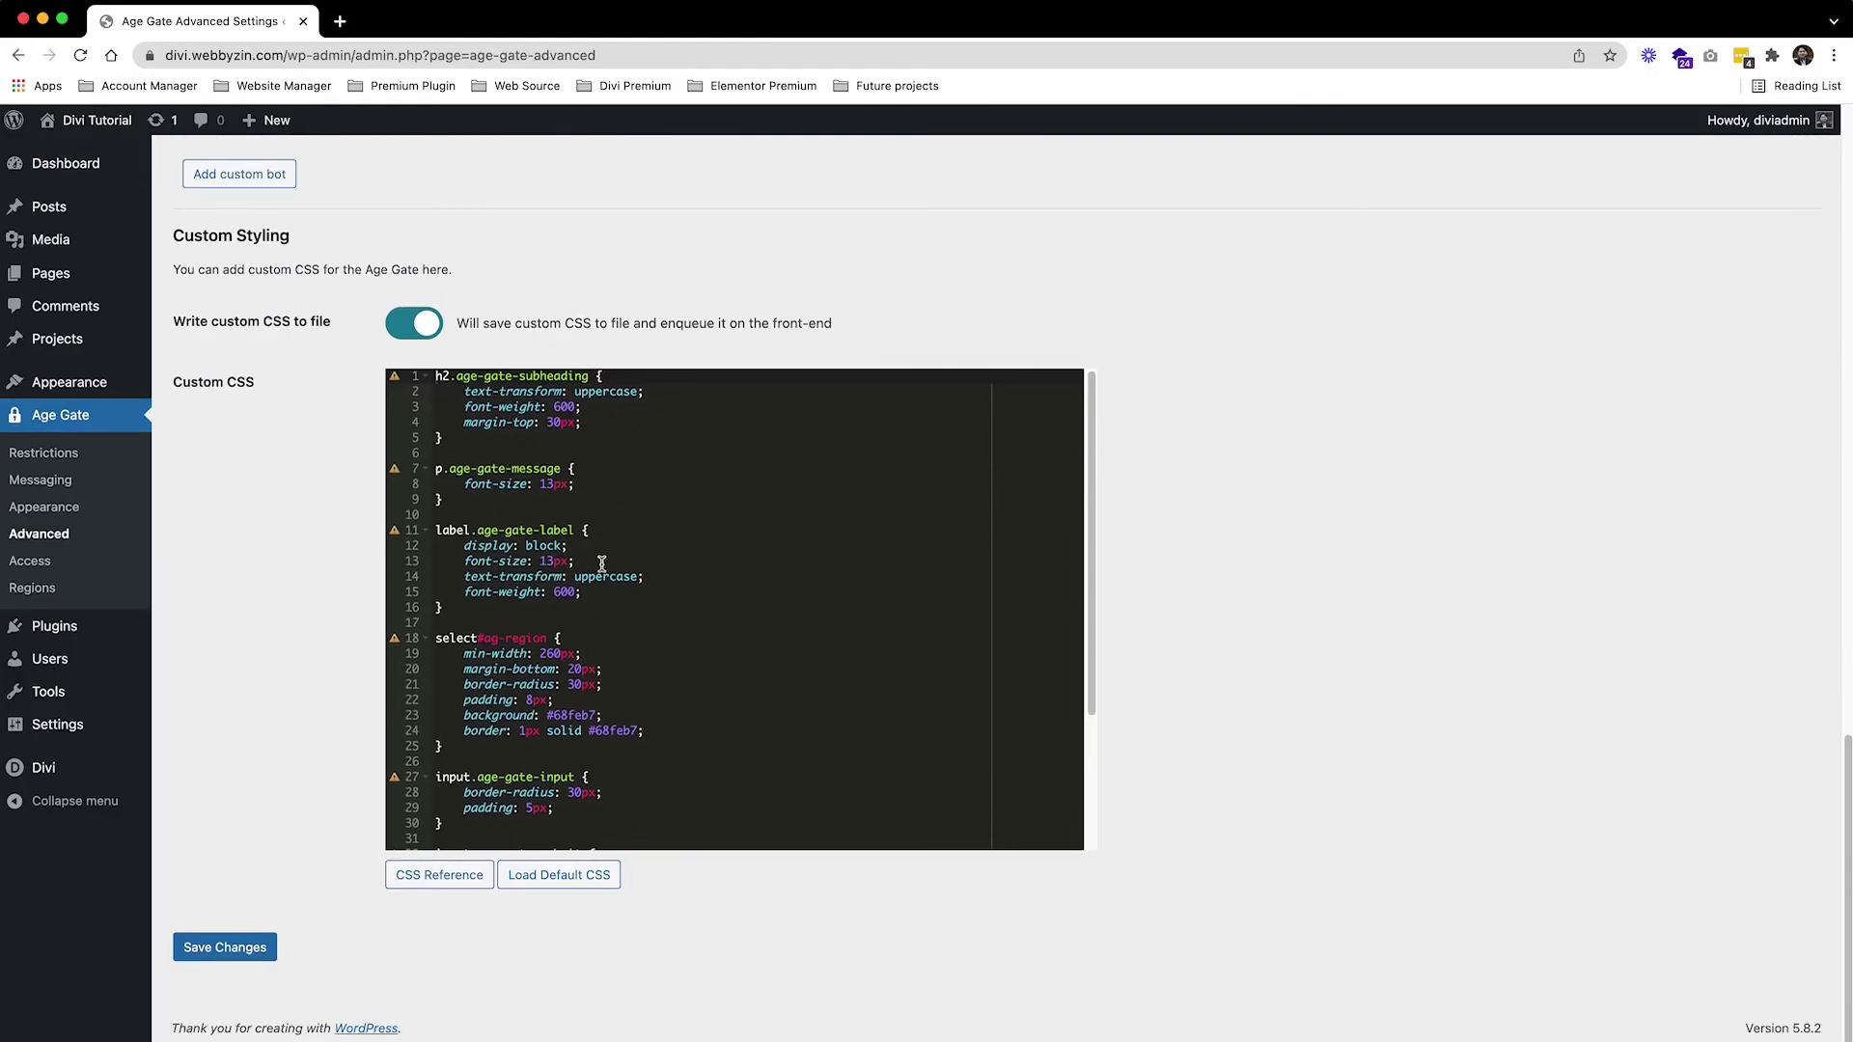
scroll(589, 564, up, 3)
scroll(602, 573, down, 4)
scroll(602, 573, up, 10)
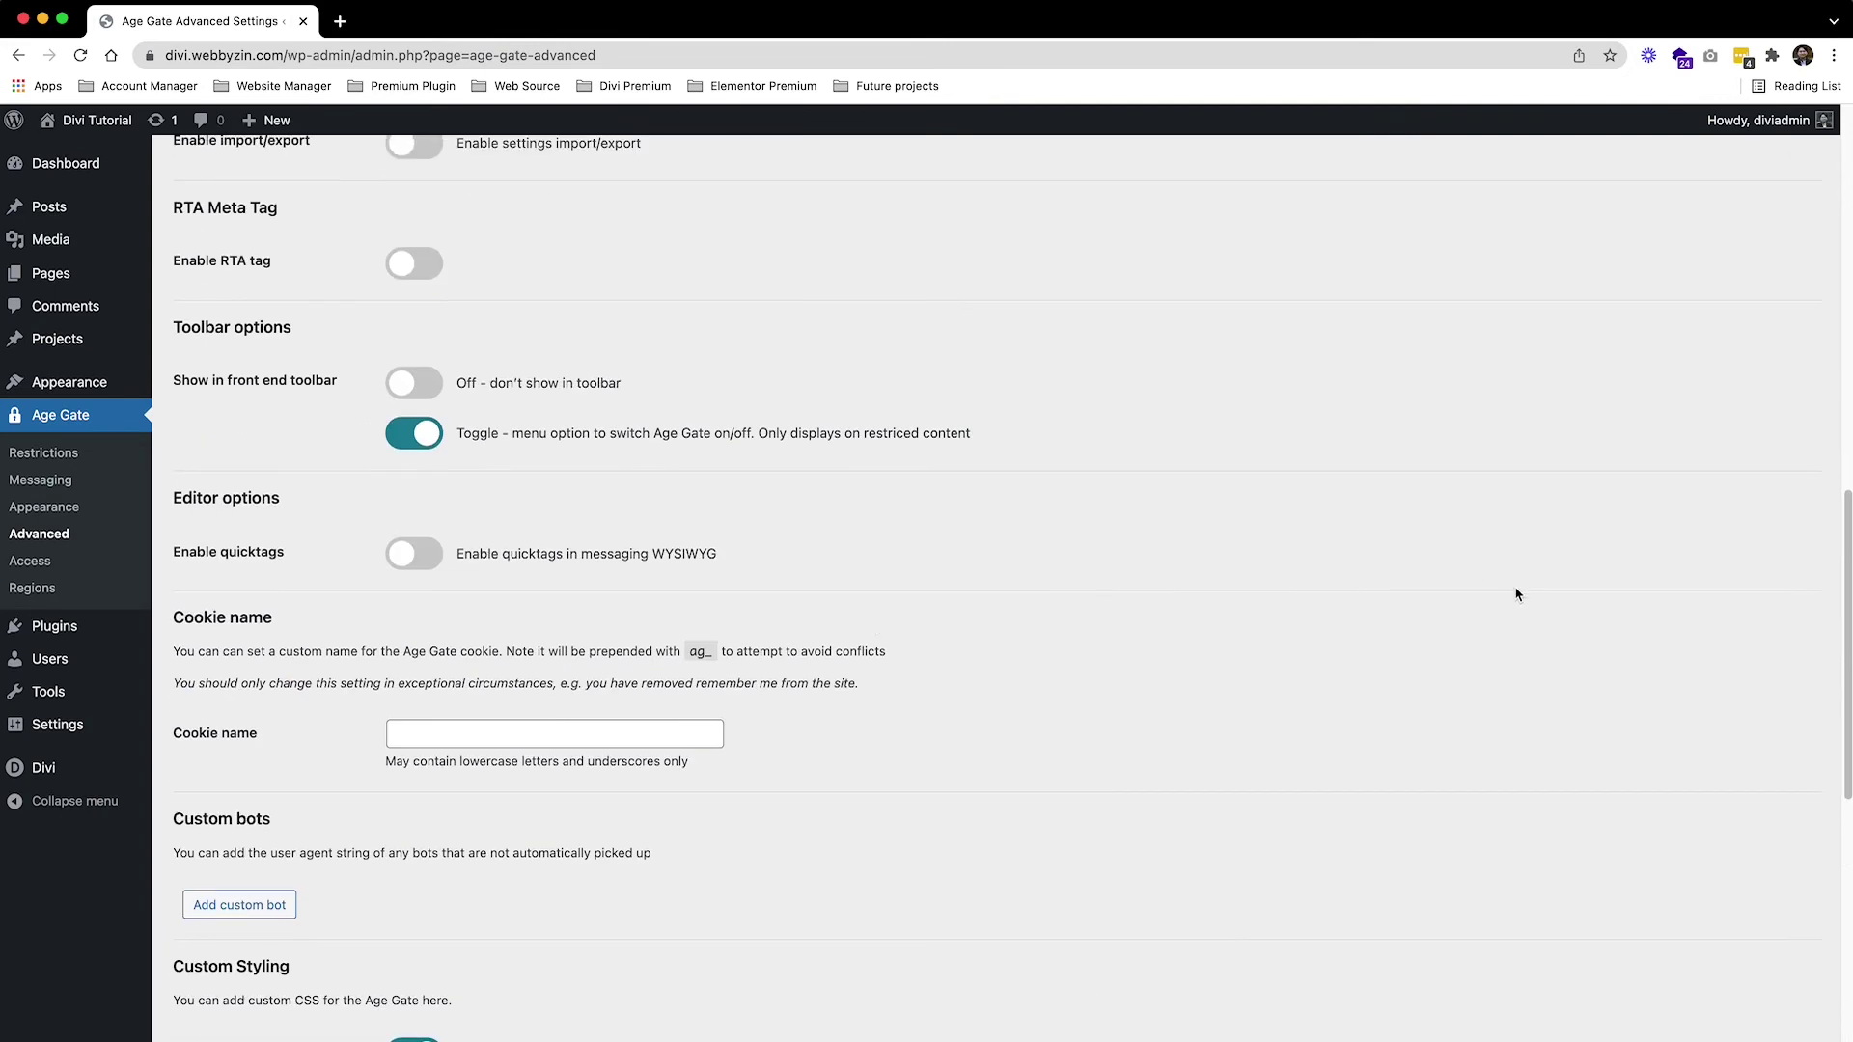
scroll(1510, 600, down, 8)
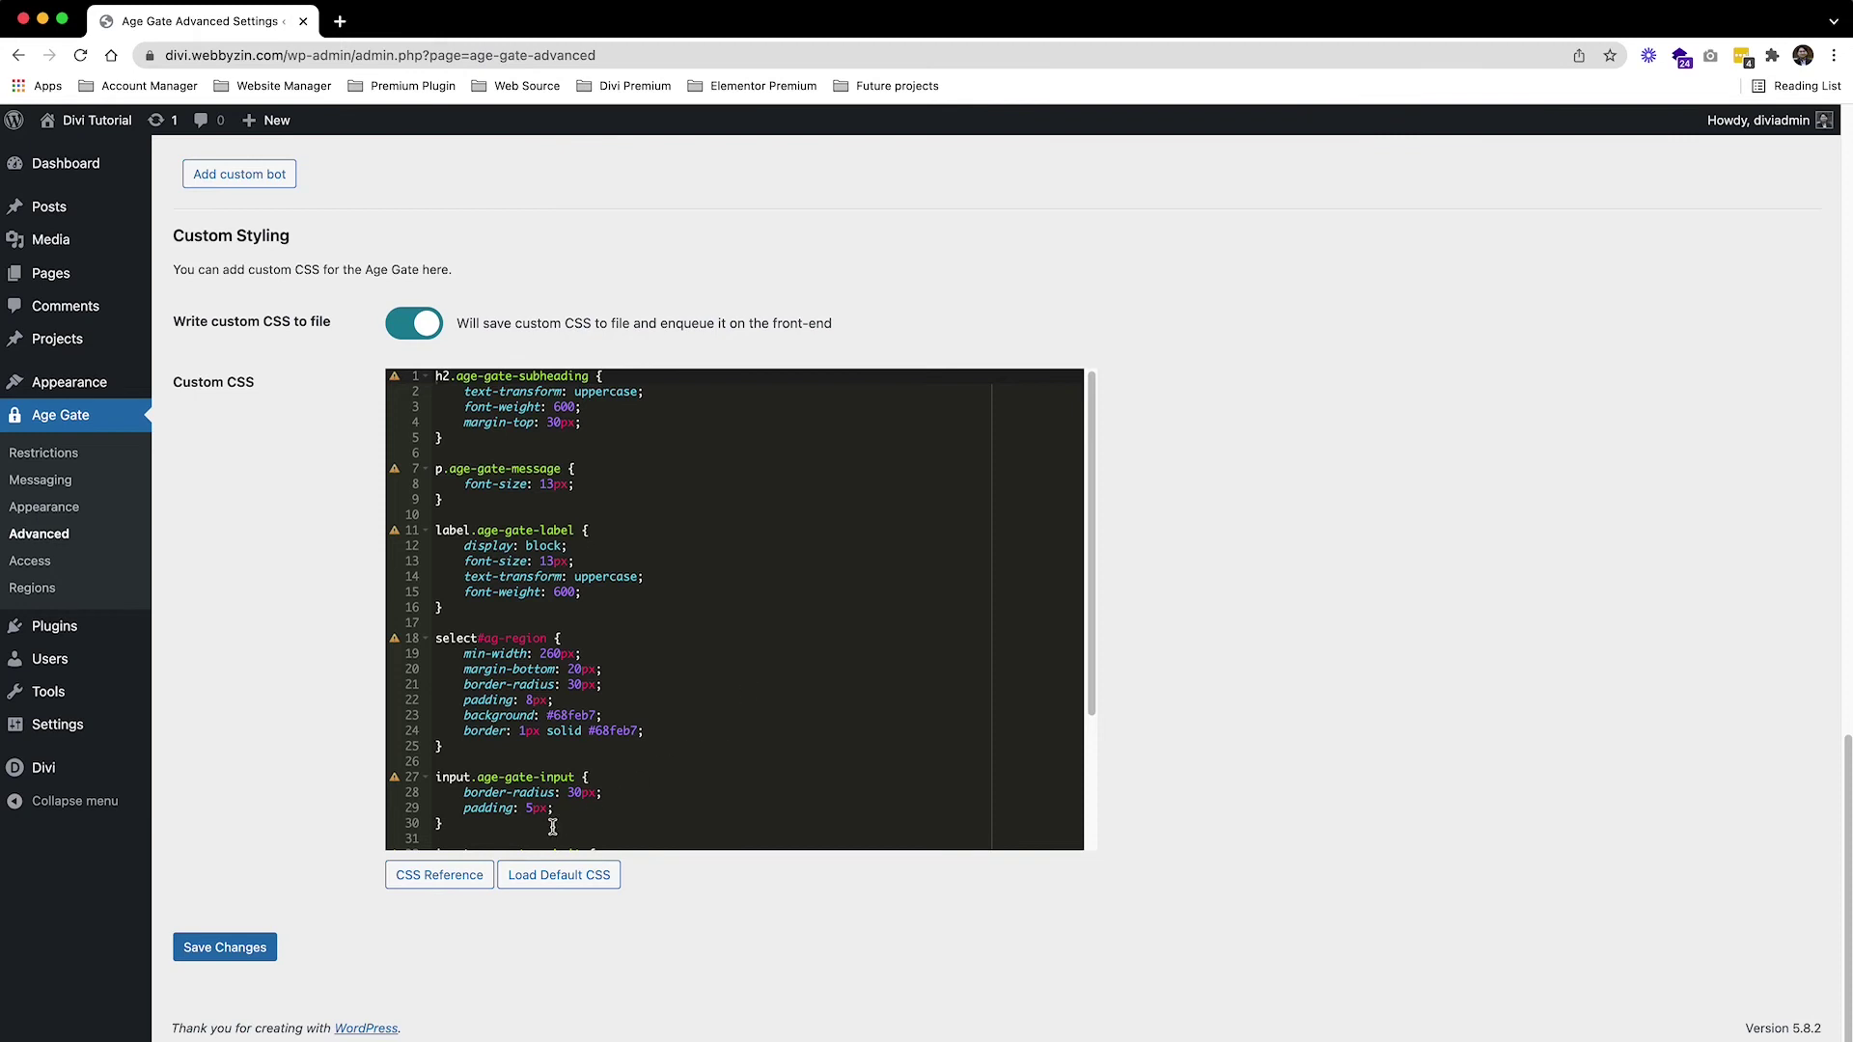
drag(542, 823, 435, 377)
scroll(686, 620, up, 1)
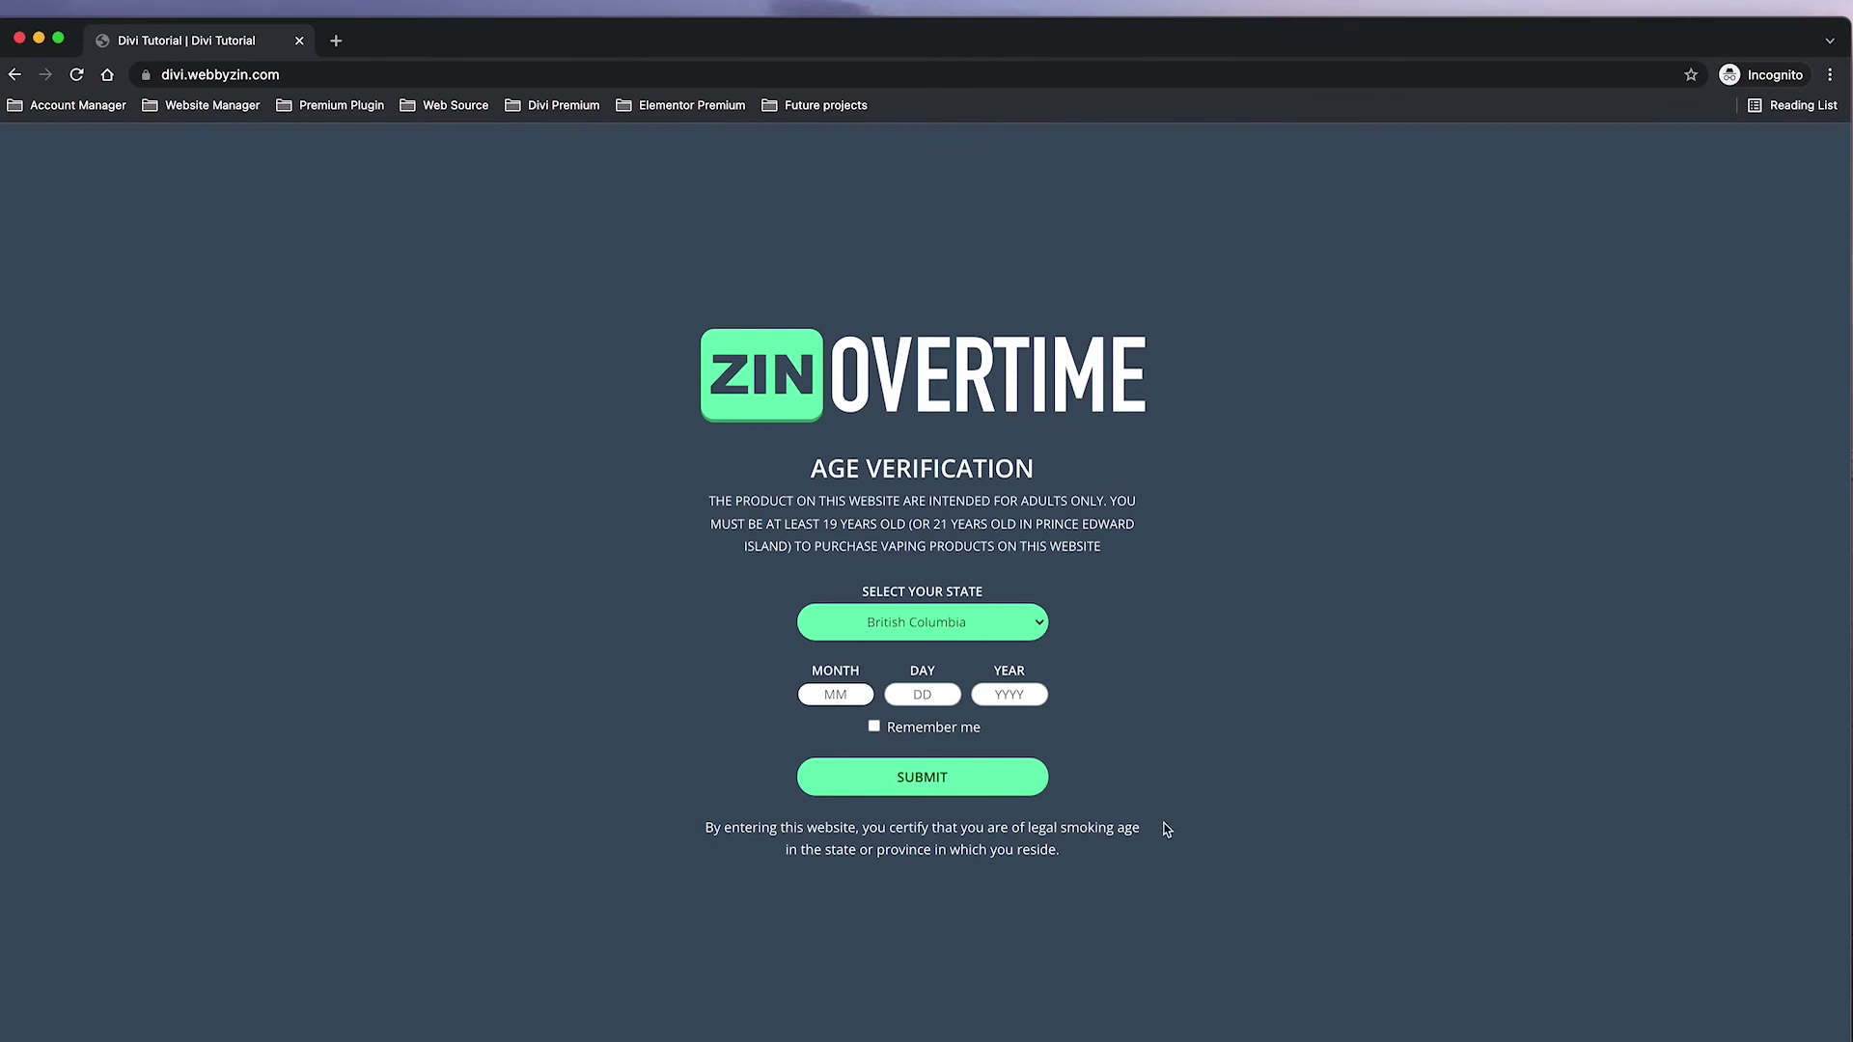
Examine the province options in the age gate's region dropdown and keep British Columbia selected.
key(Tab)
click(1030, 632)
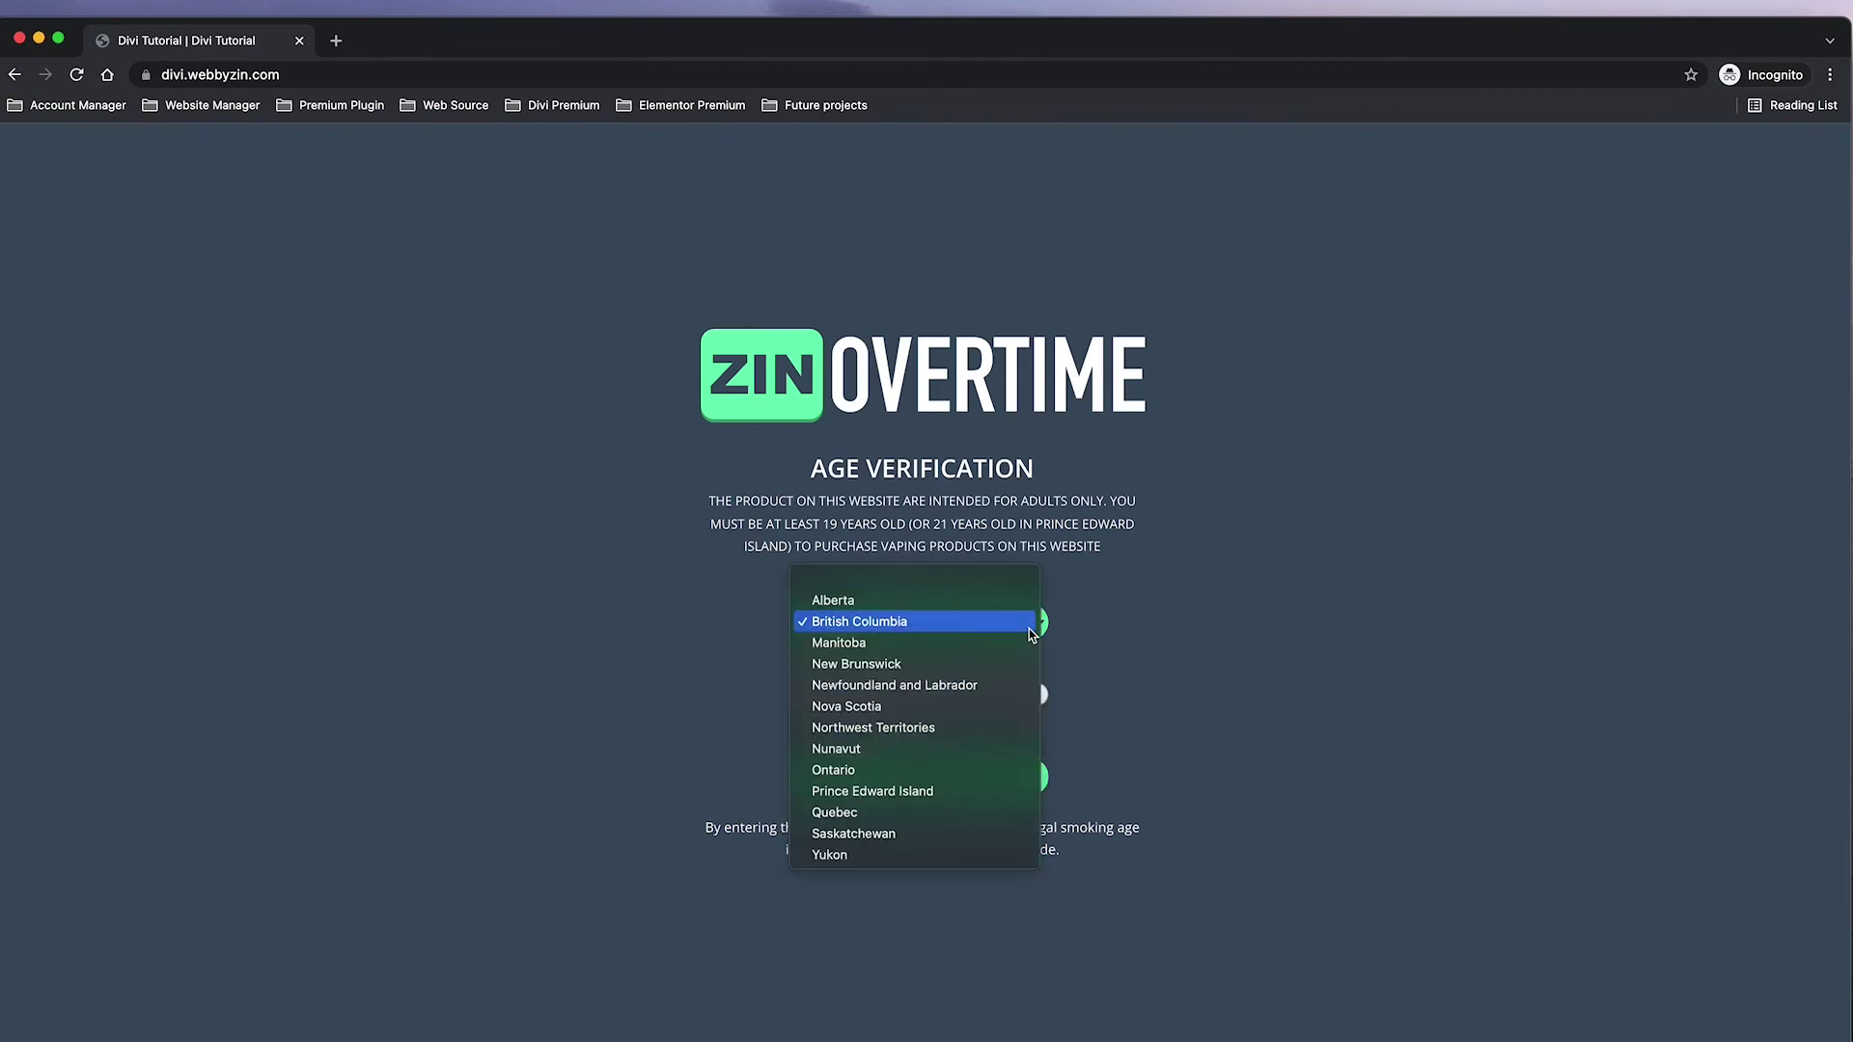
click(838, 626)
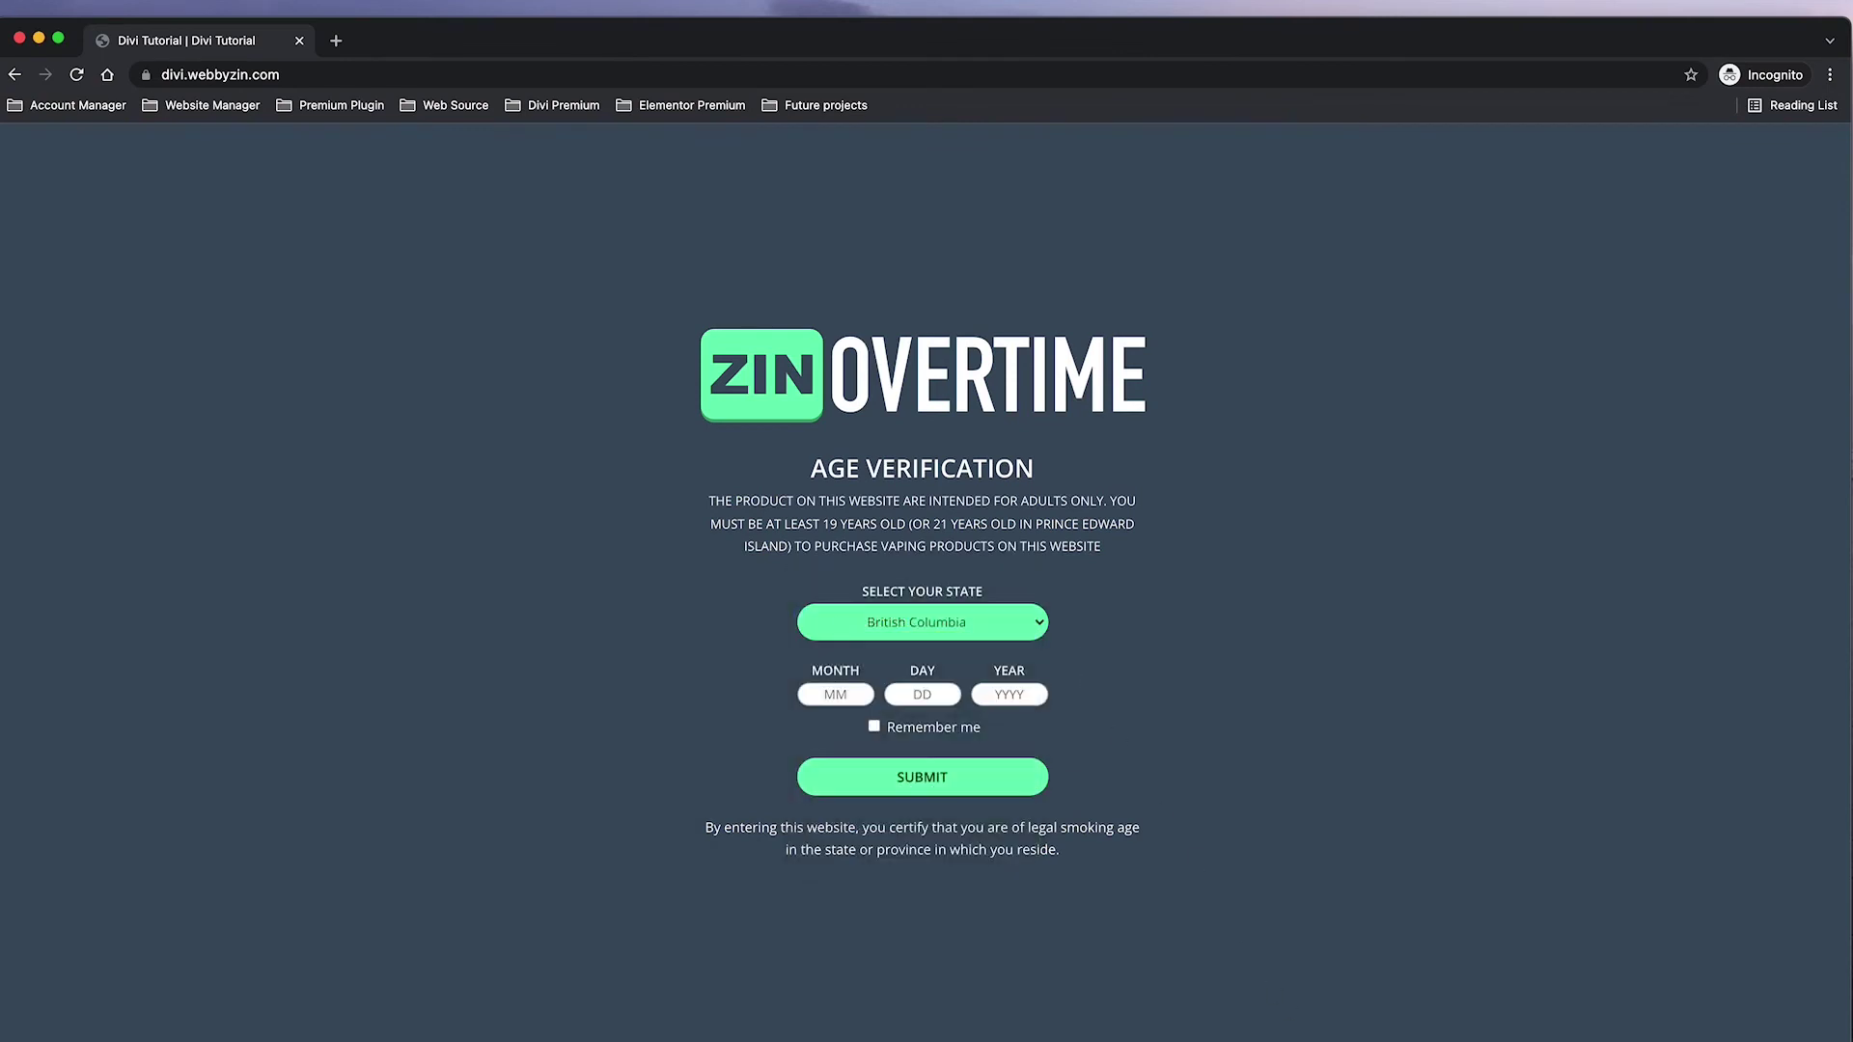
Switch to the WordPress admin window and open the Age Gate Regions settings.
key(super+grave)
drag(828, 143, 835, 27)
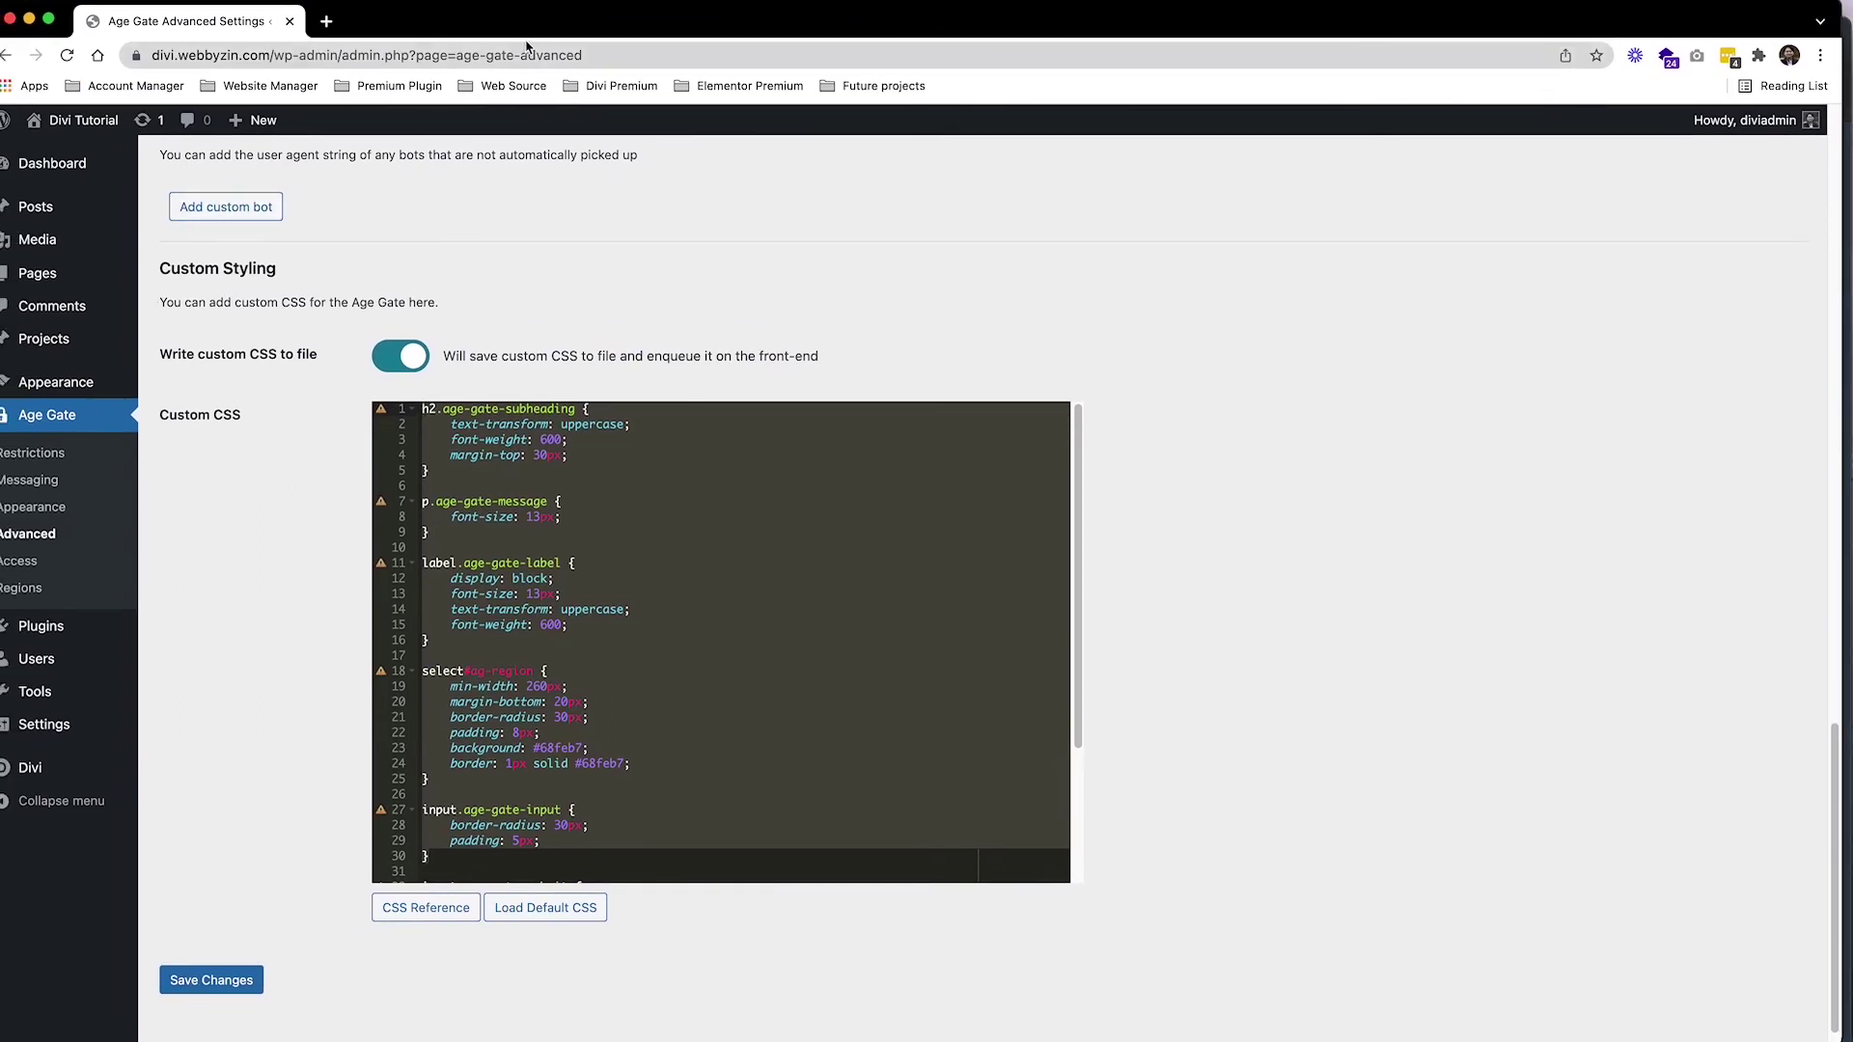
click(53, 588)
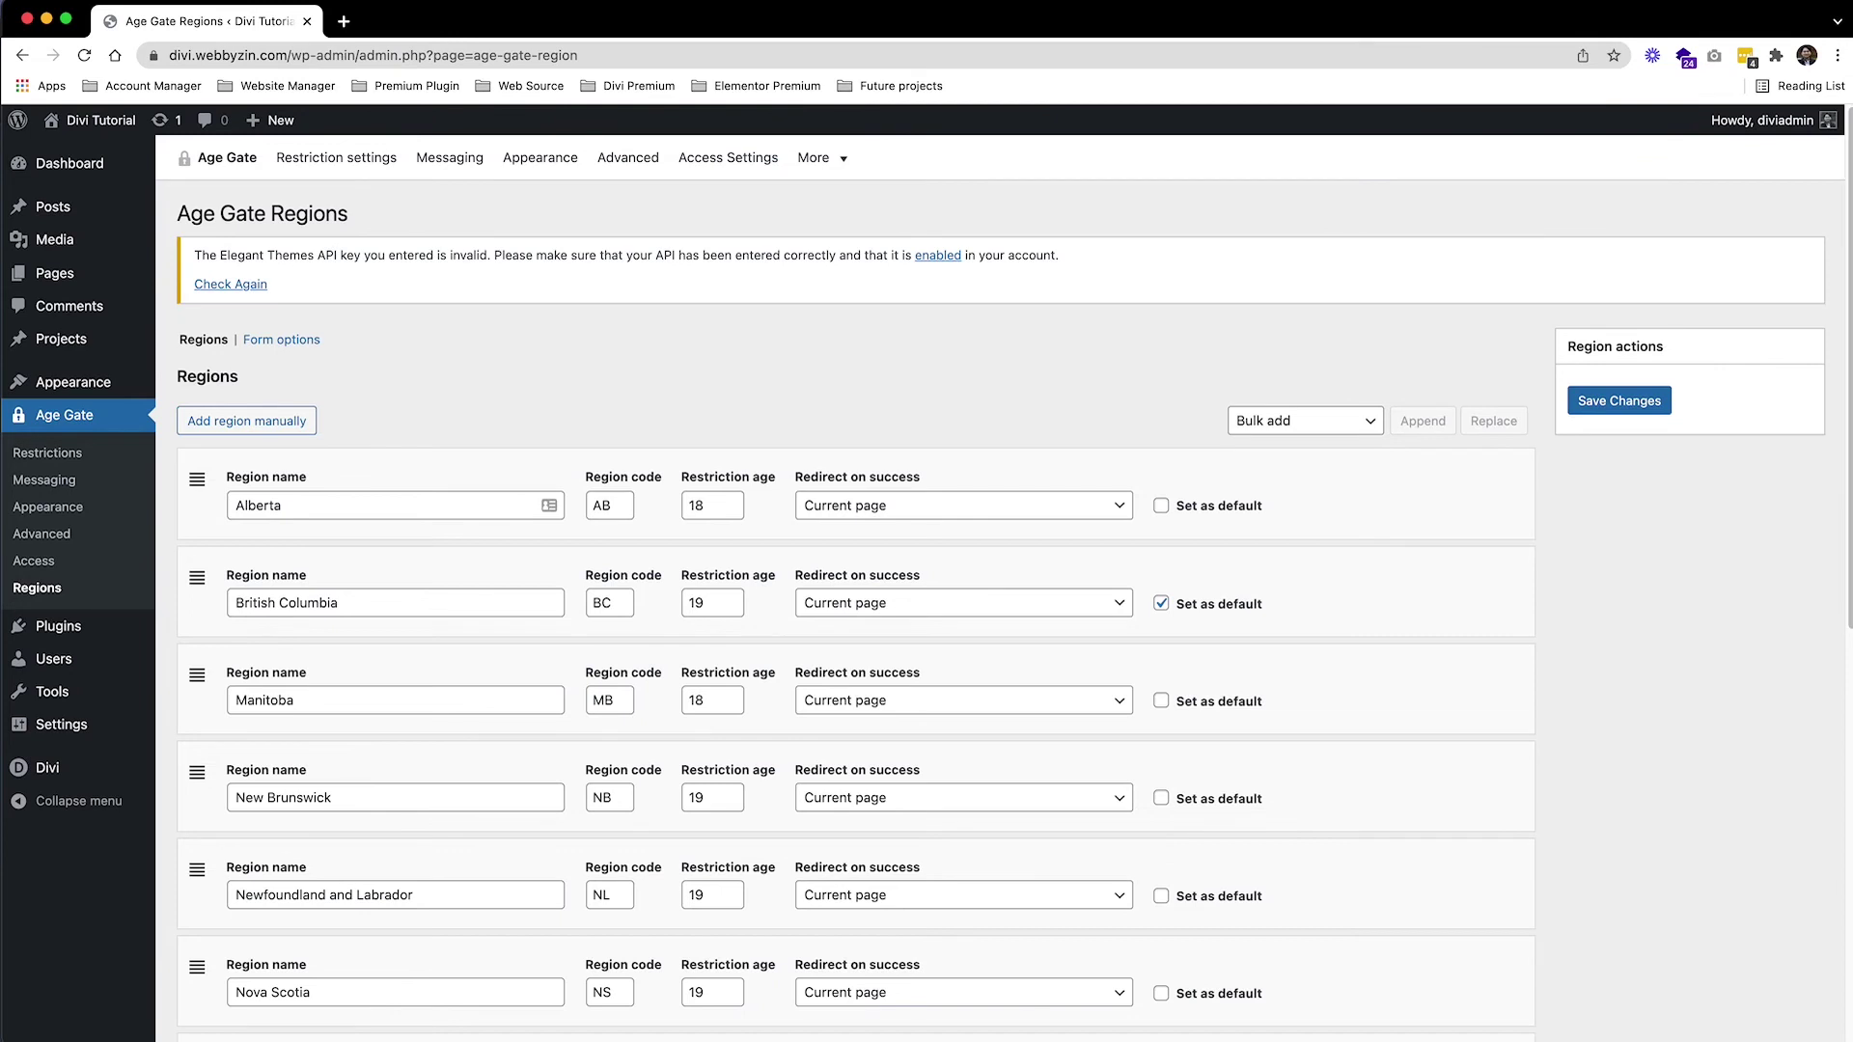
scroll(1834, 366, down, 1)
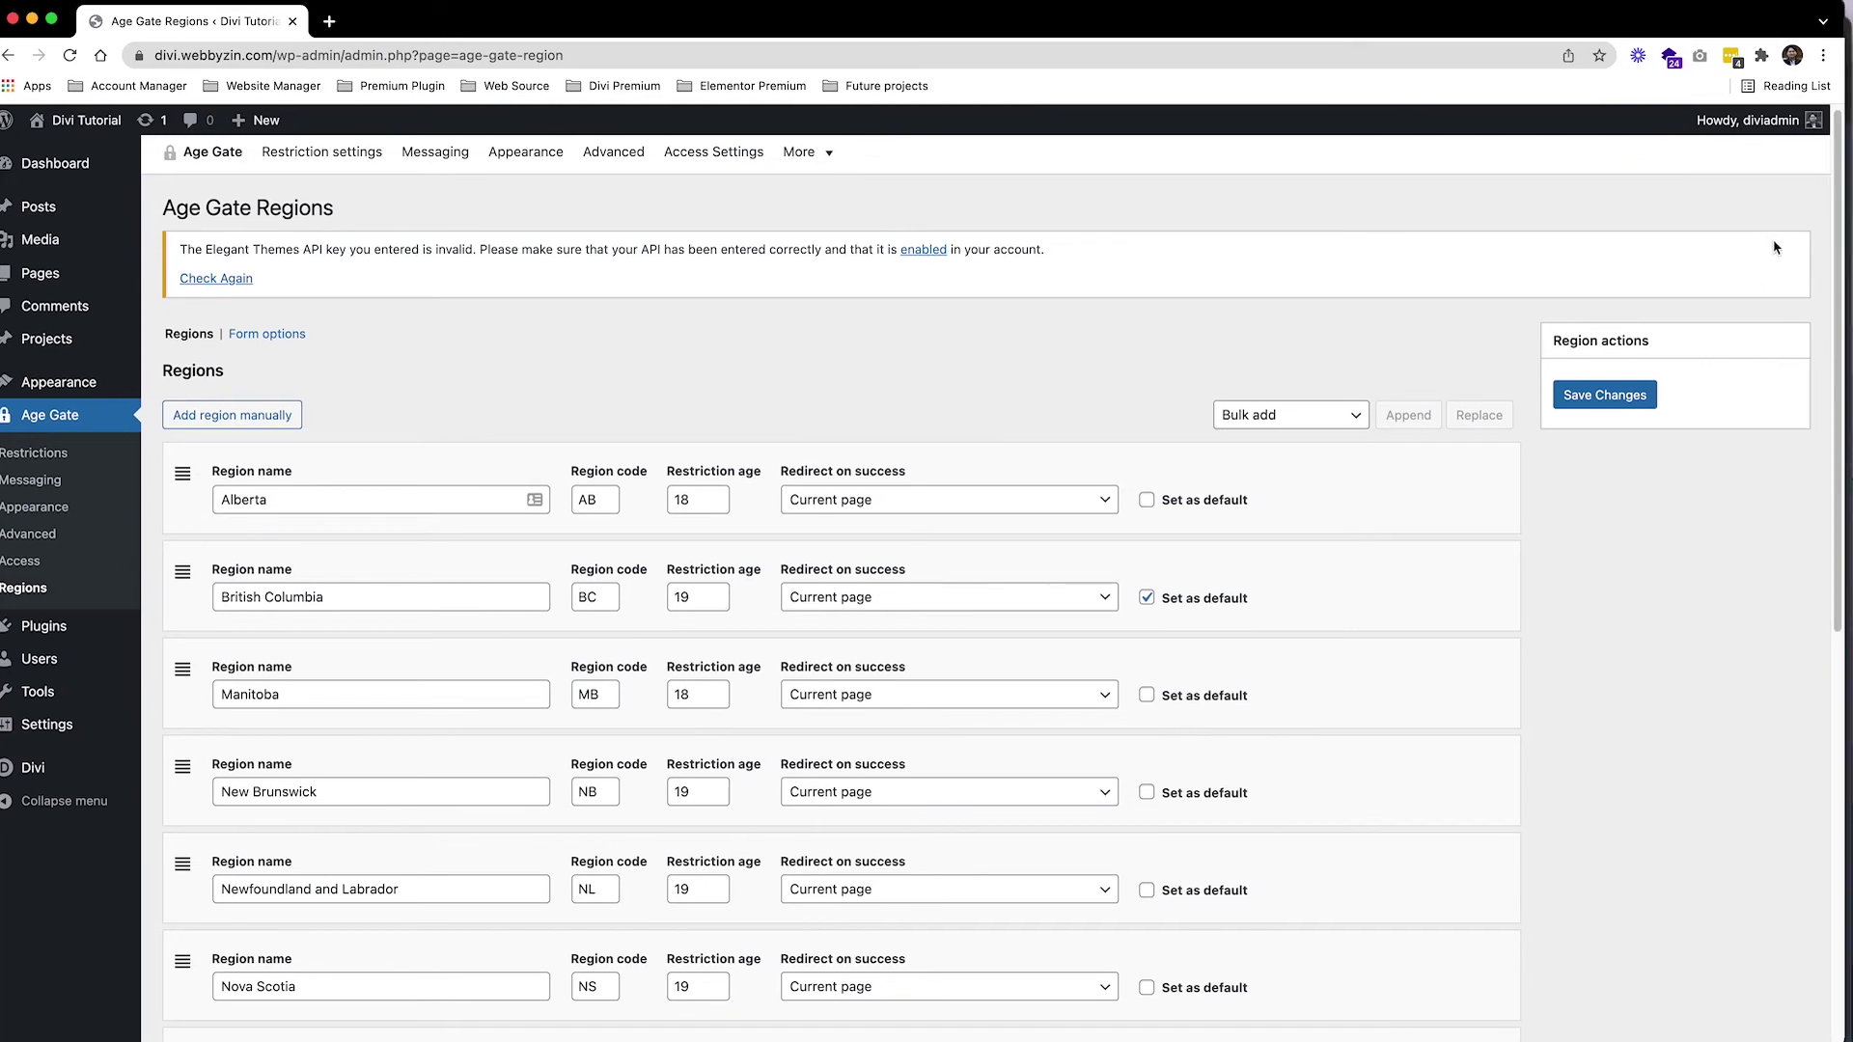
Narrow the admin window and arrange it beside the incognito window showing the age gate.
drag(1843, 277, 1258, 277)
click(1602, 217)
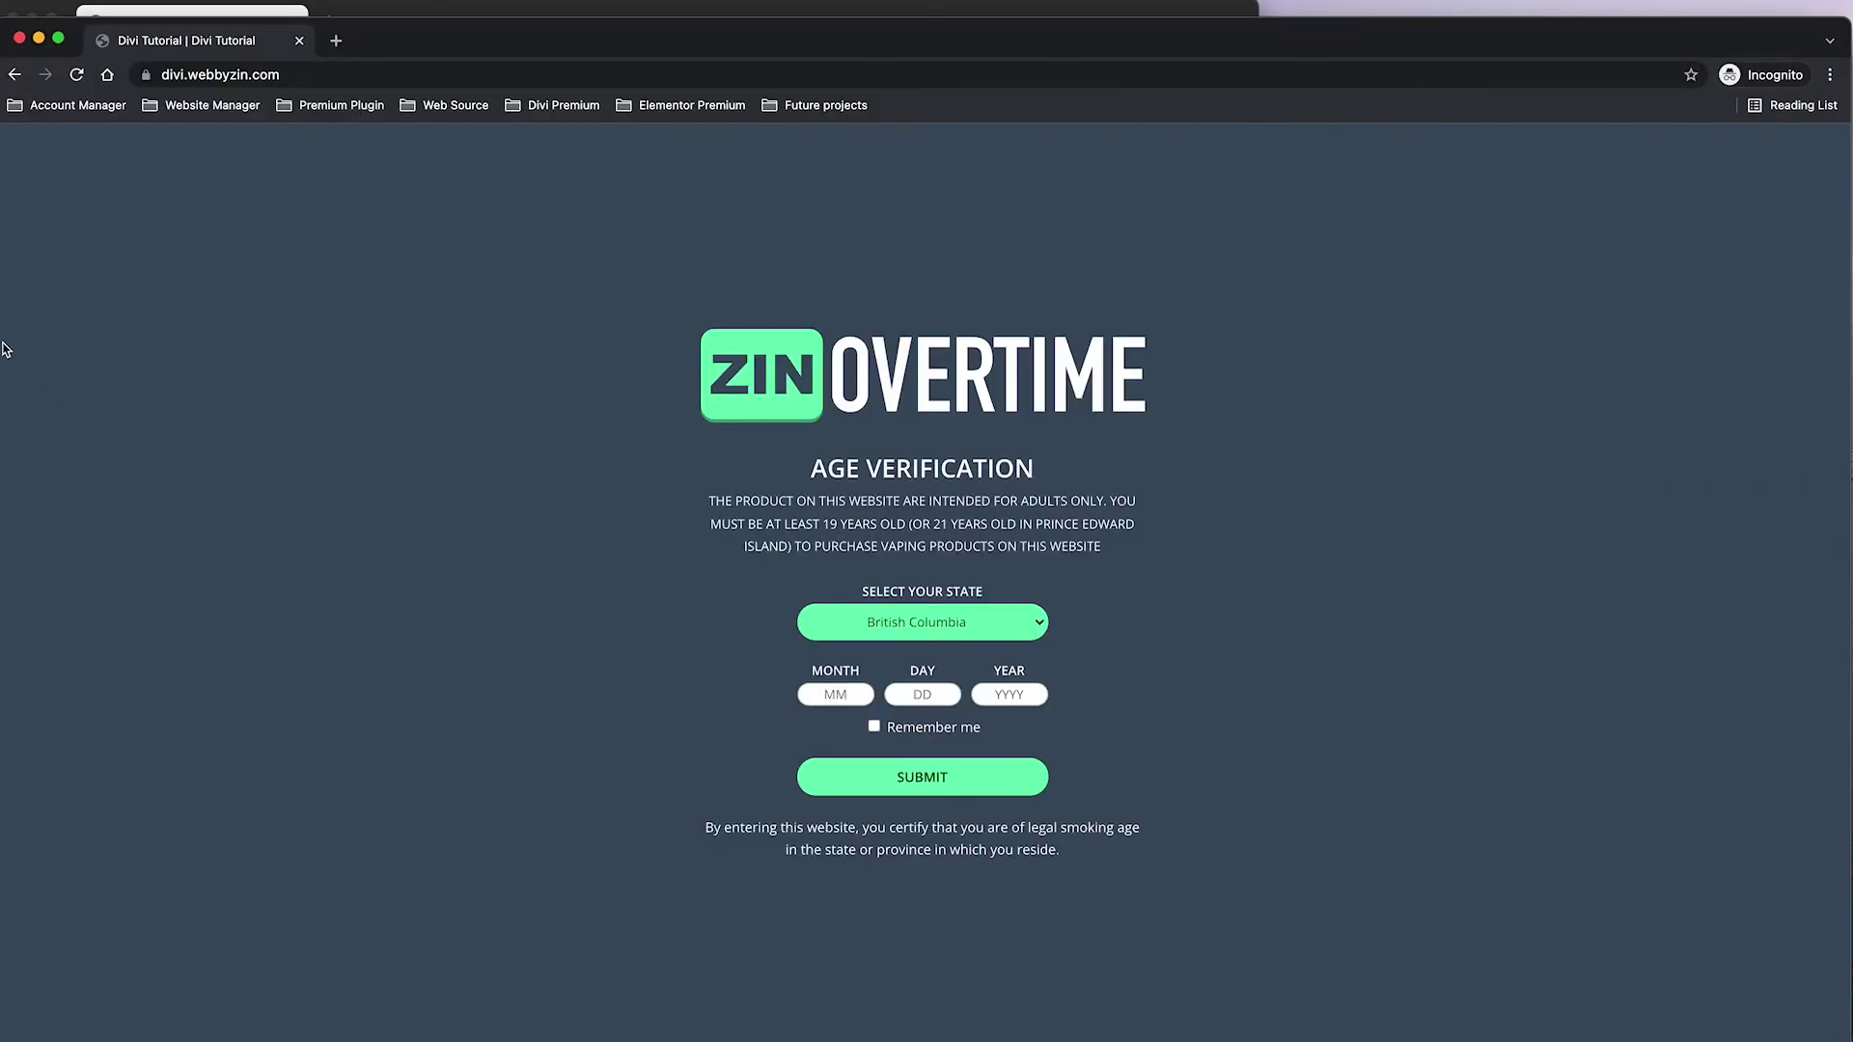
drag(637, 30, 678, 11)
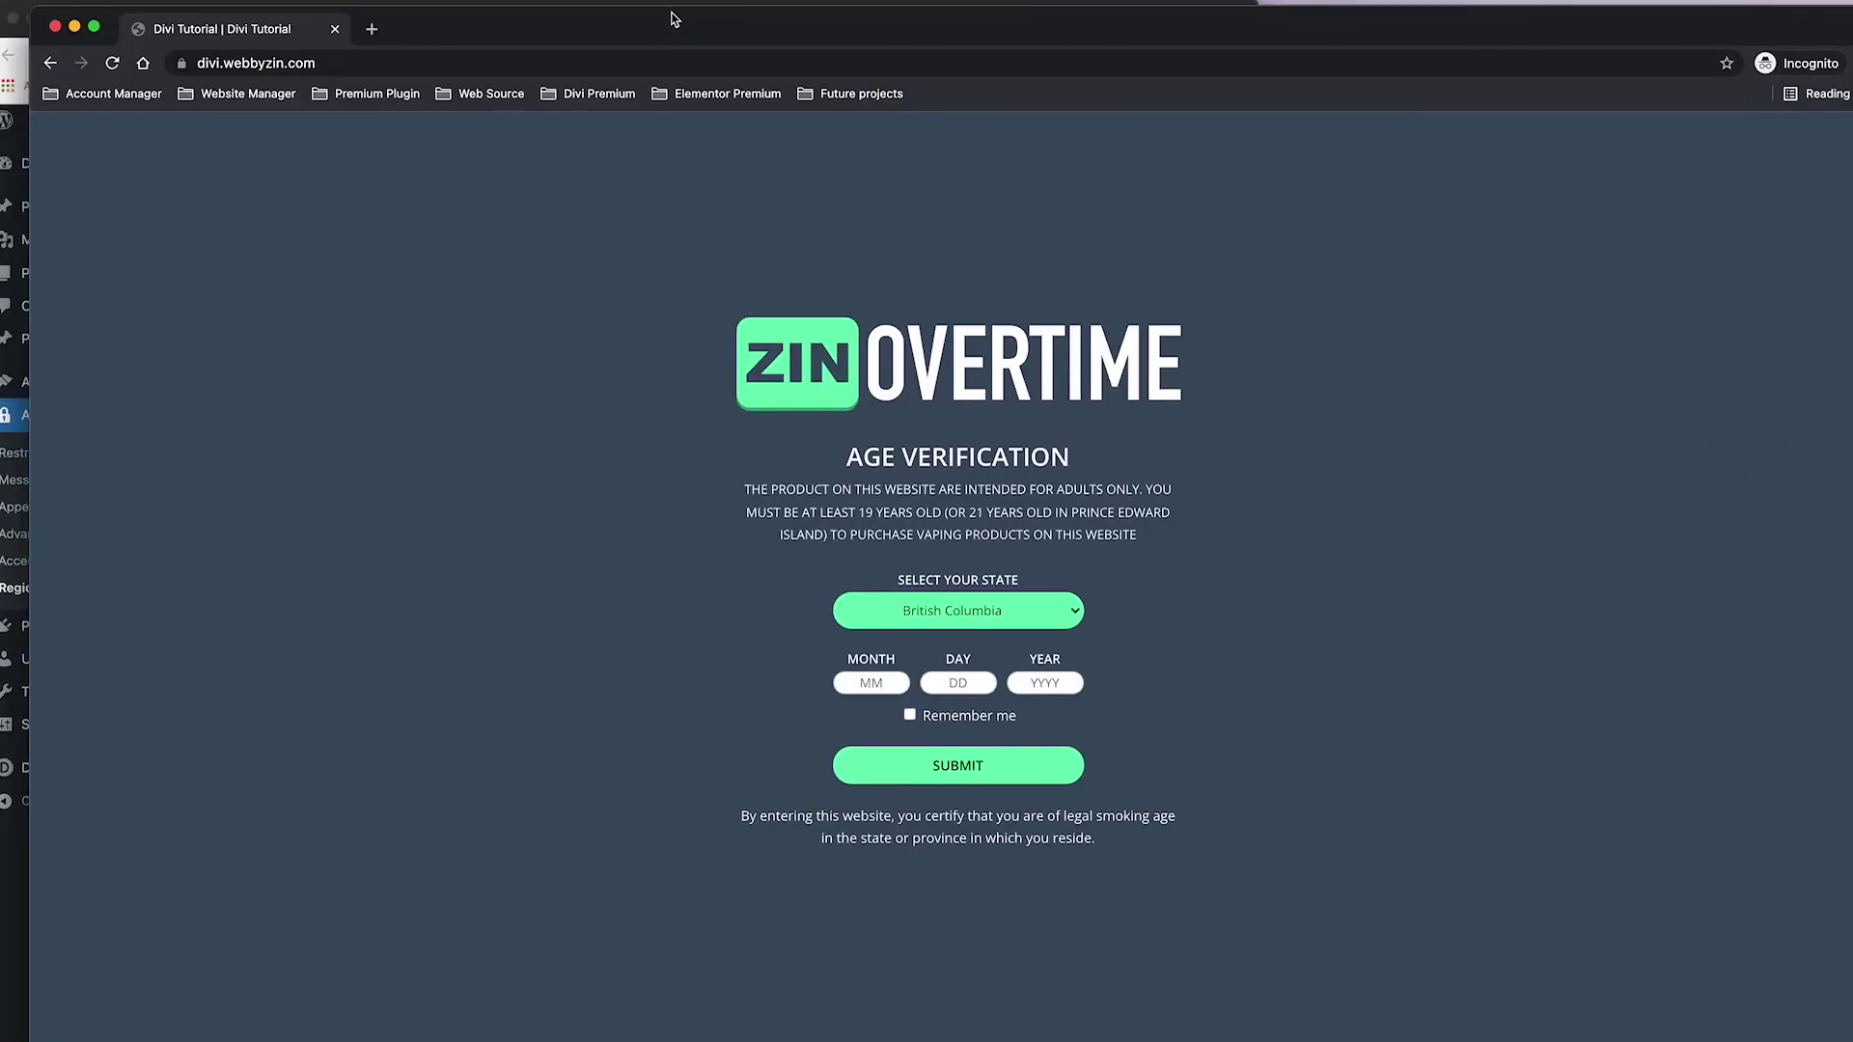
drag(36, 320, 574, 292)
click(404, 394)
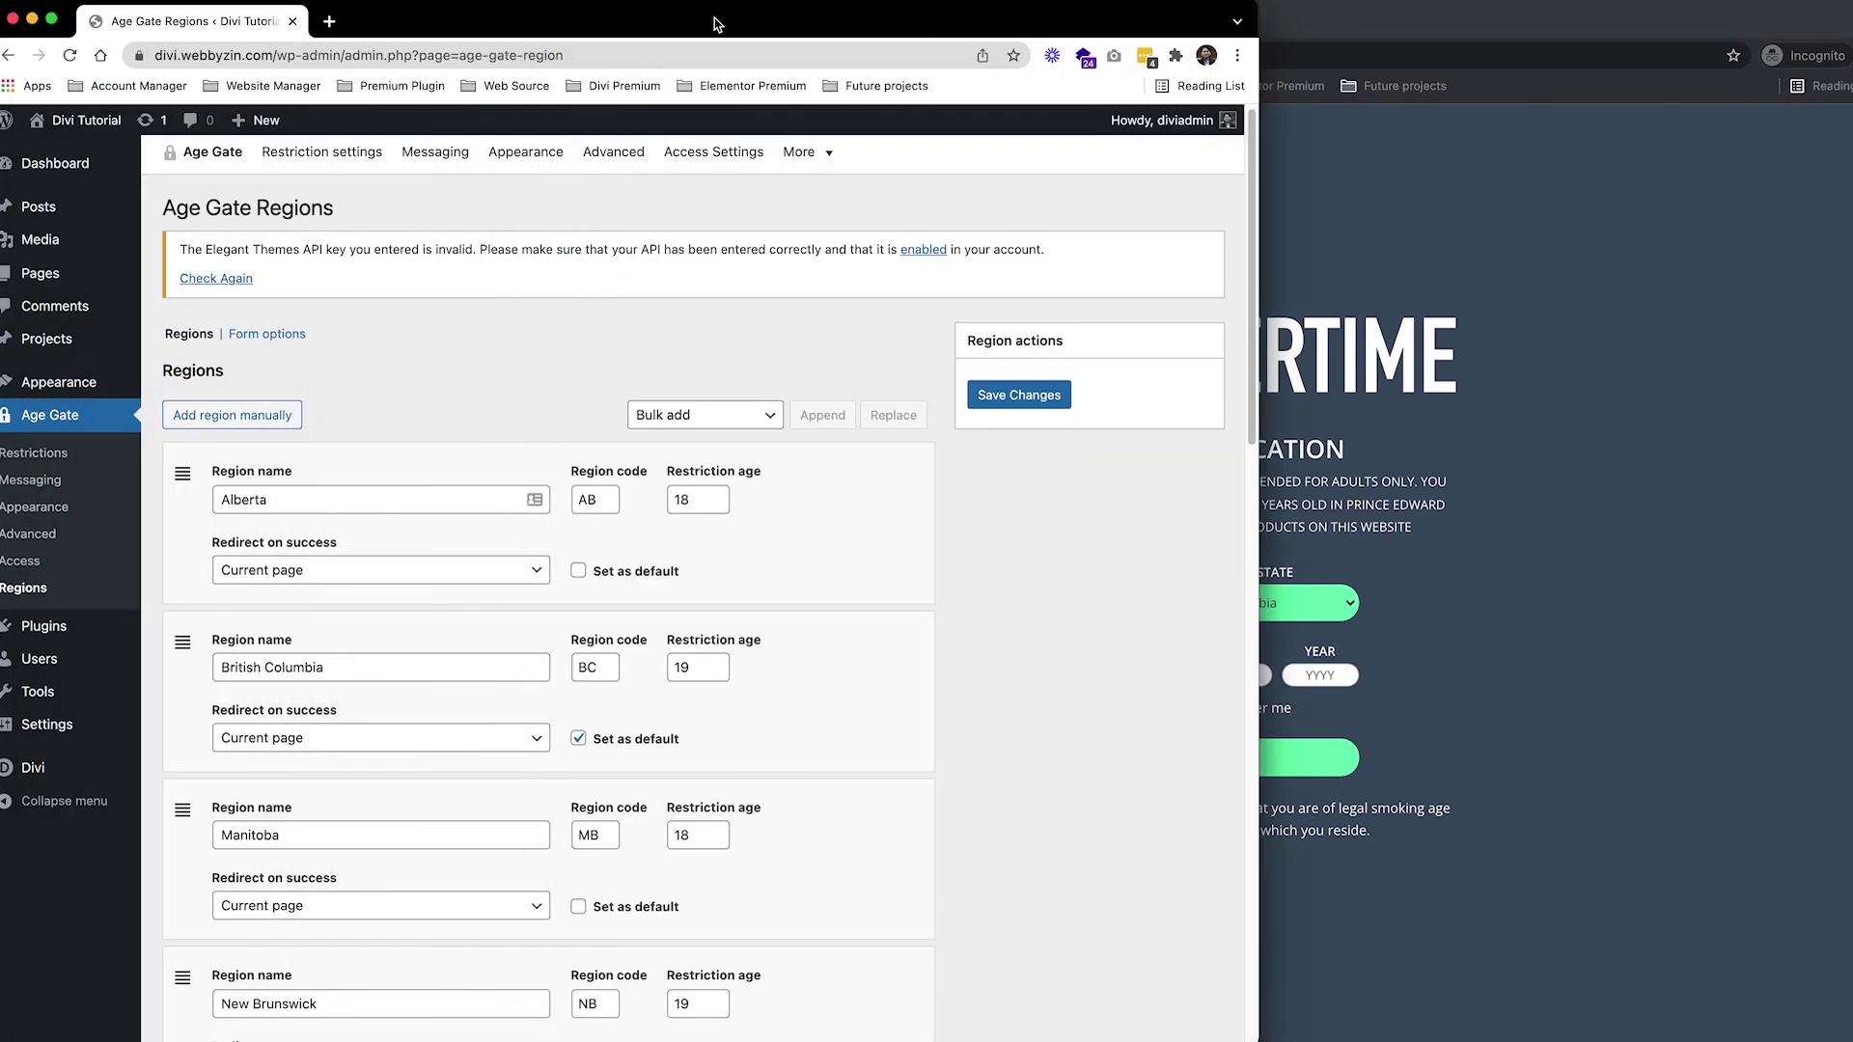
drag(719, 24, 731, 16)
click(1483, 299)
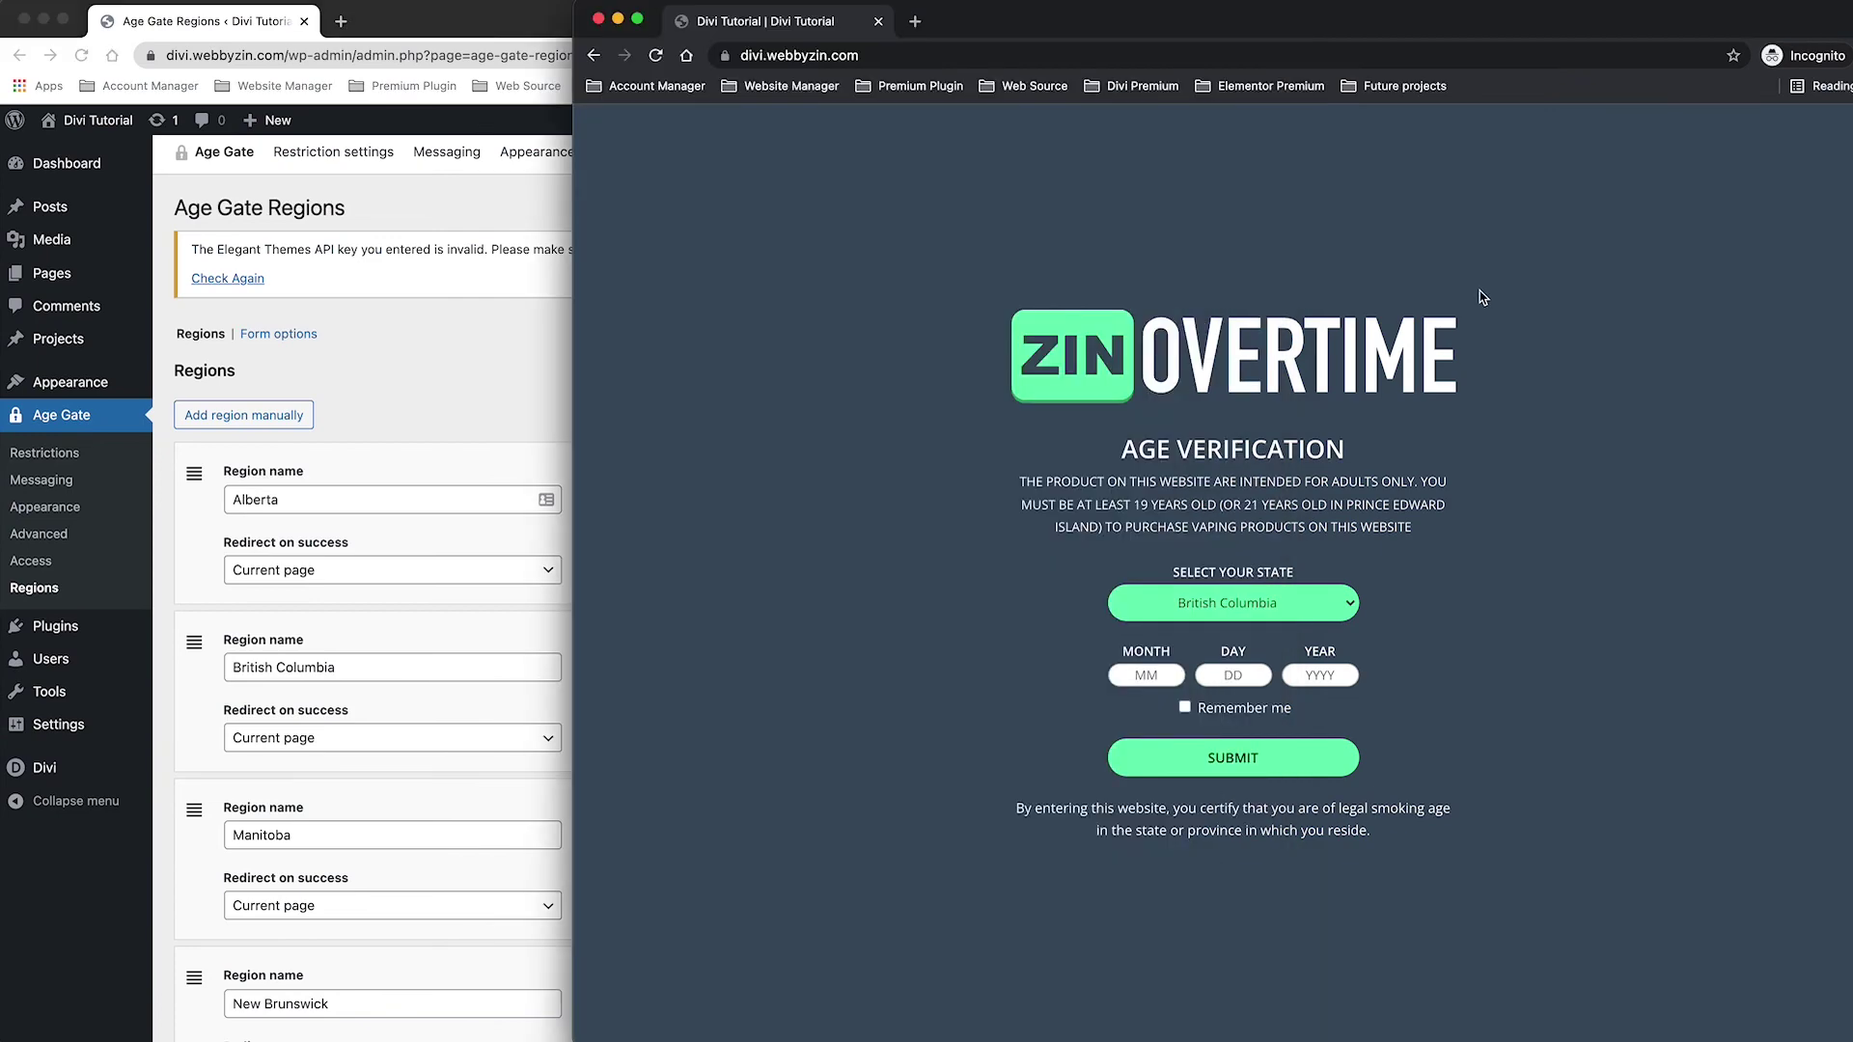
drag(1415, 21, 1537, 18)
click(511, 347)
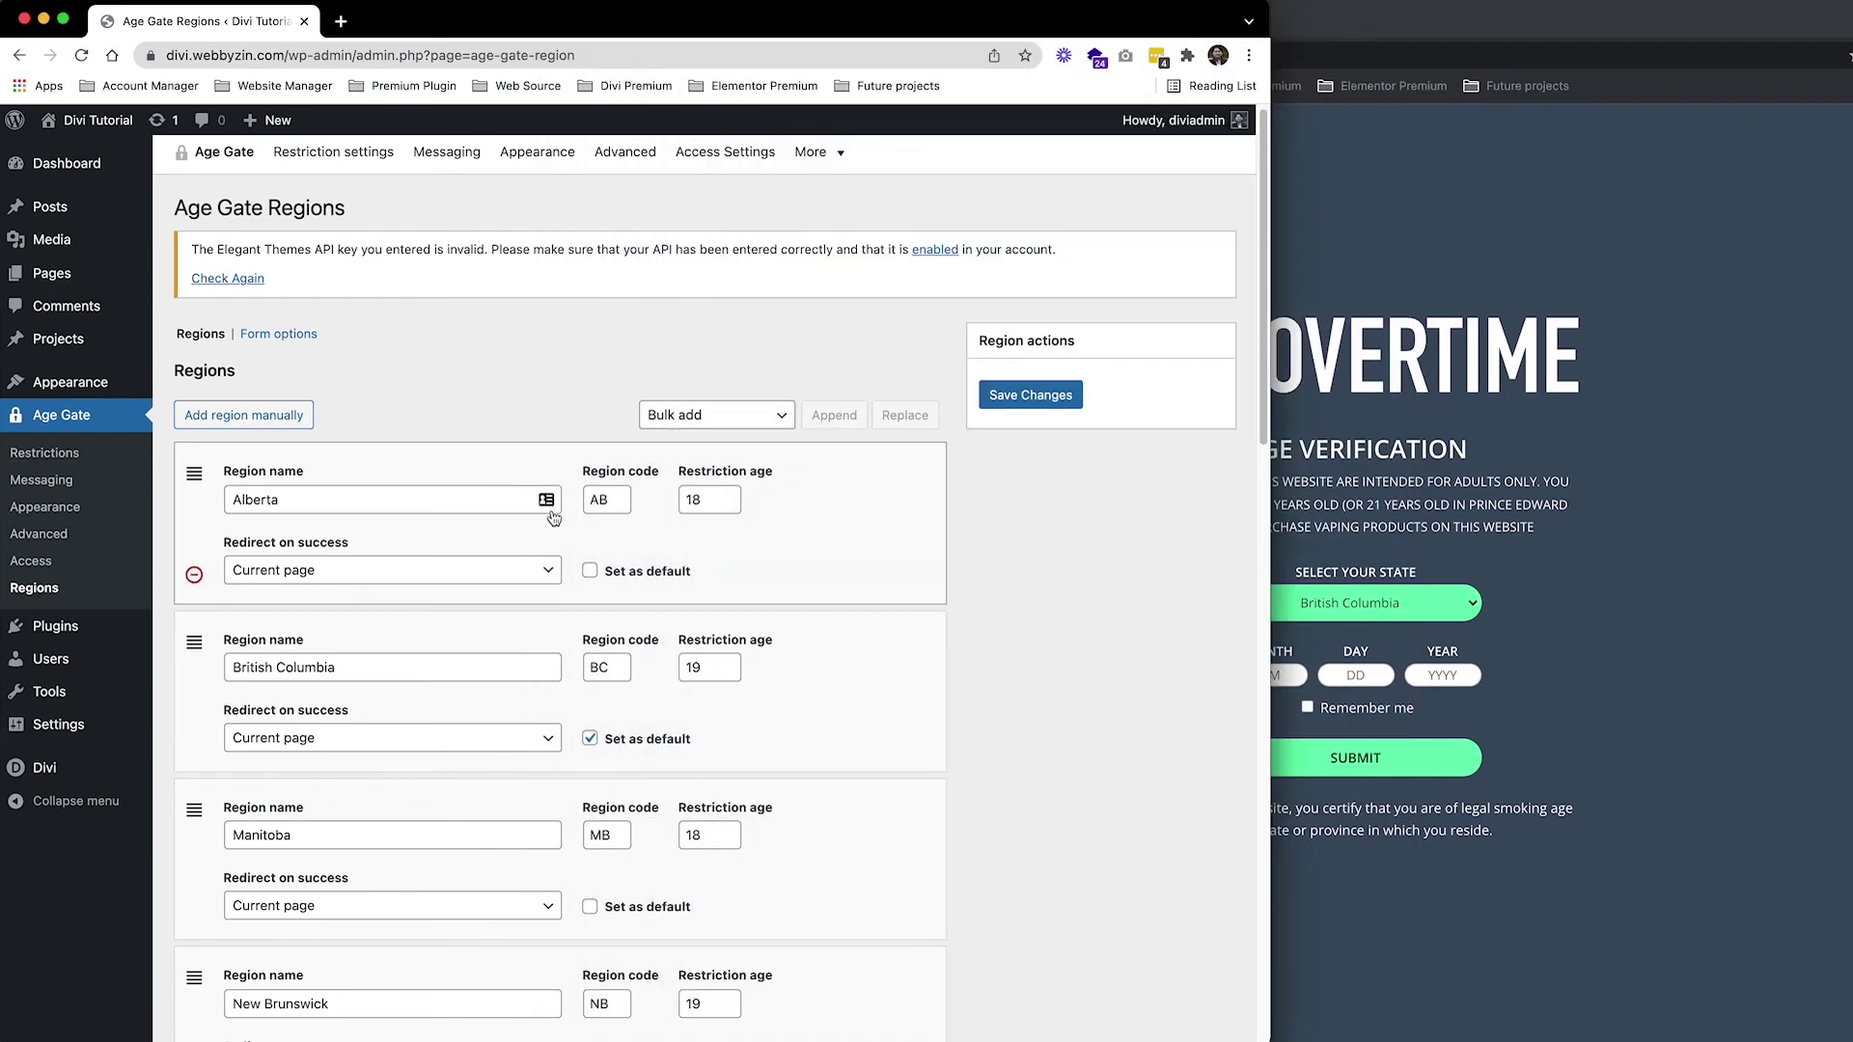
Check the restriction age set for British Columbia in the Age Gate regions list.
scroll(521, 579, down, 3)
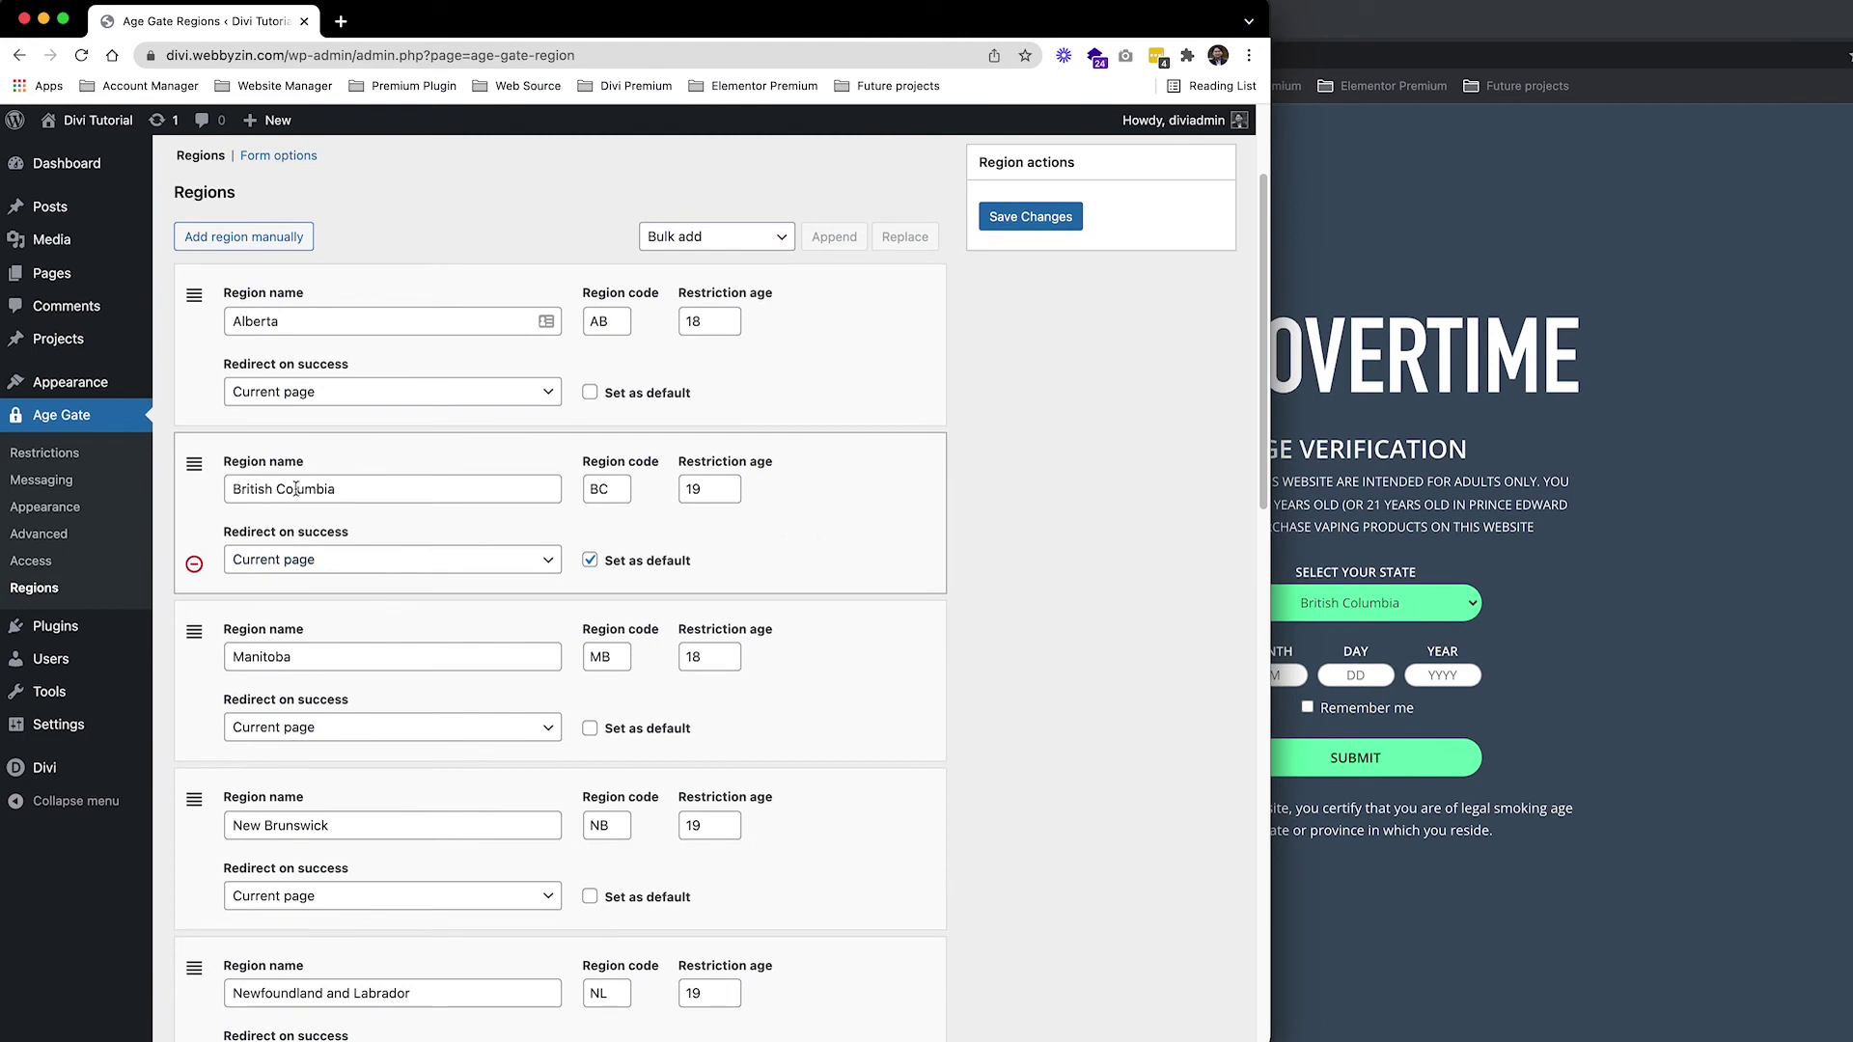
click(352, 493)
click(807, 533)
click(699, 493)
Fill in the age gate's month, day and year with an underage date of birth, keeping British Columbia as the region.
click(1545, 664)
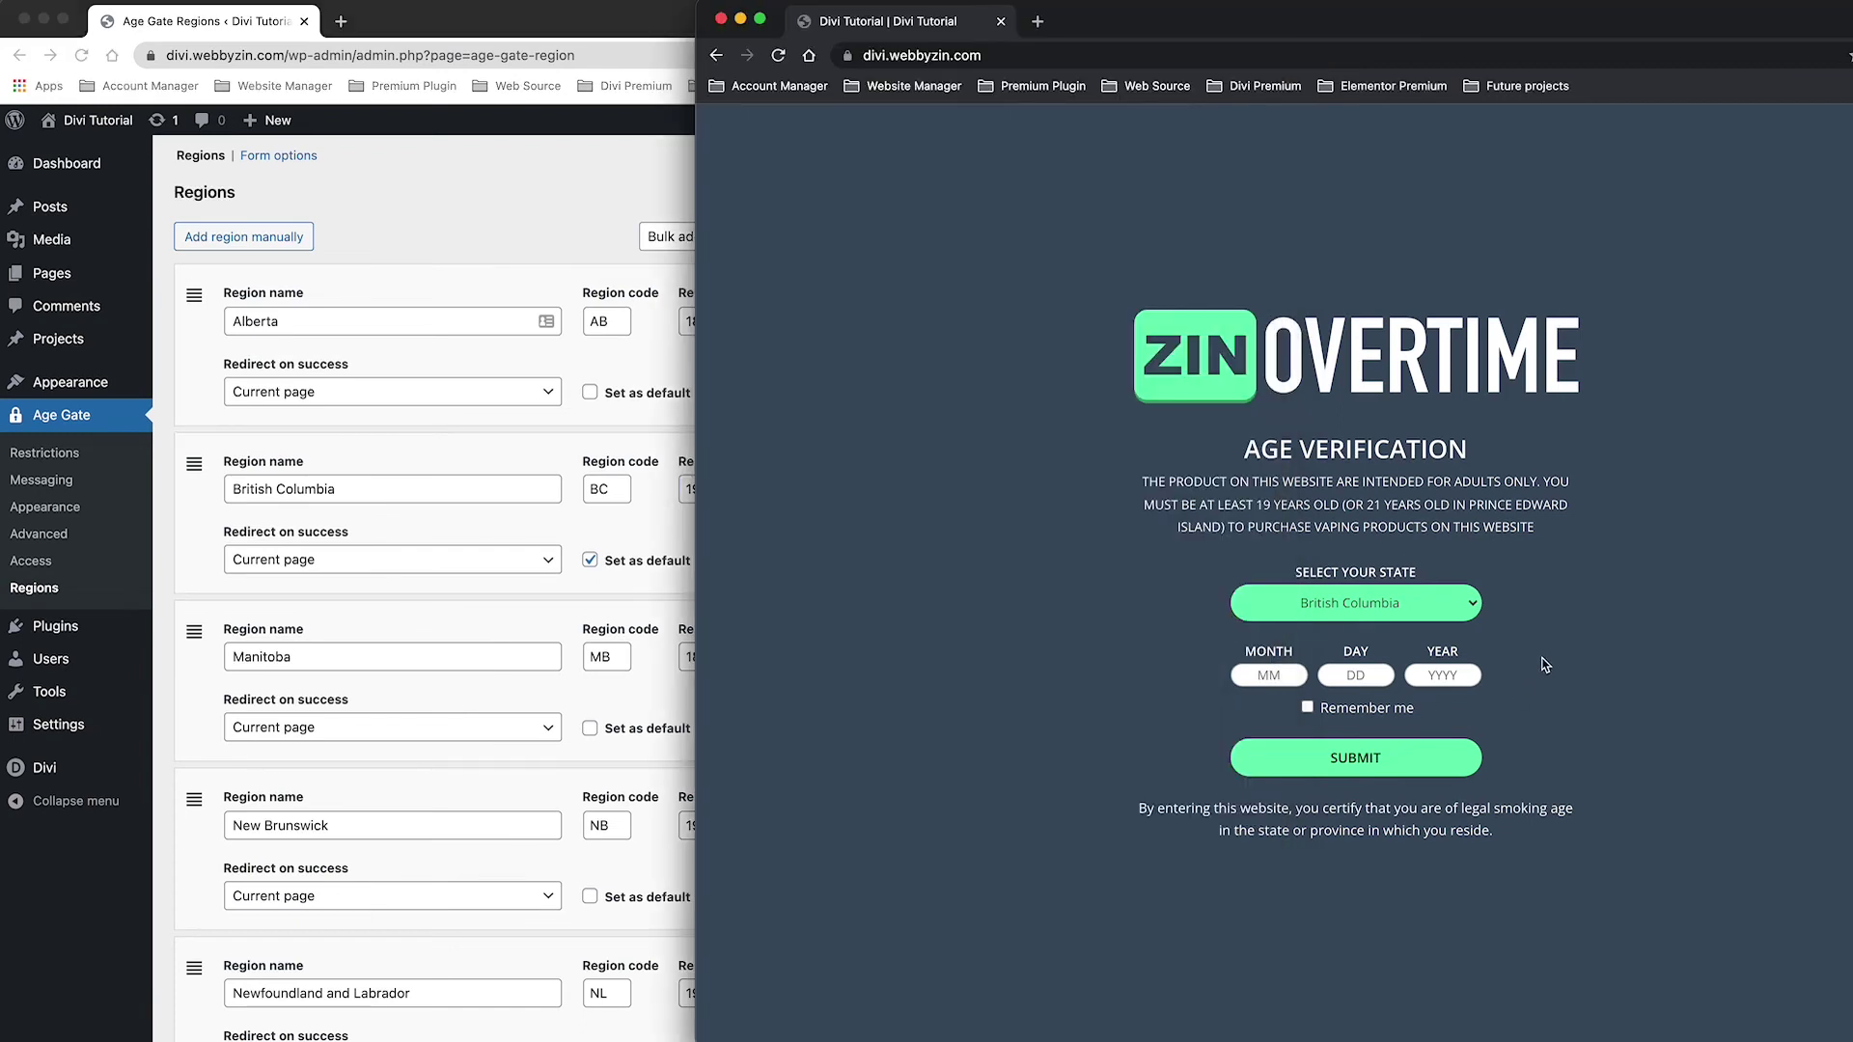
click(1258, 675)
text(05)
key(Tab)
click(1462, 678)
text(2003)
Compare the restriction ages of the other provinces in the Age Gate regions list.
click(564, 604)
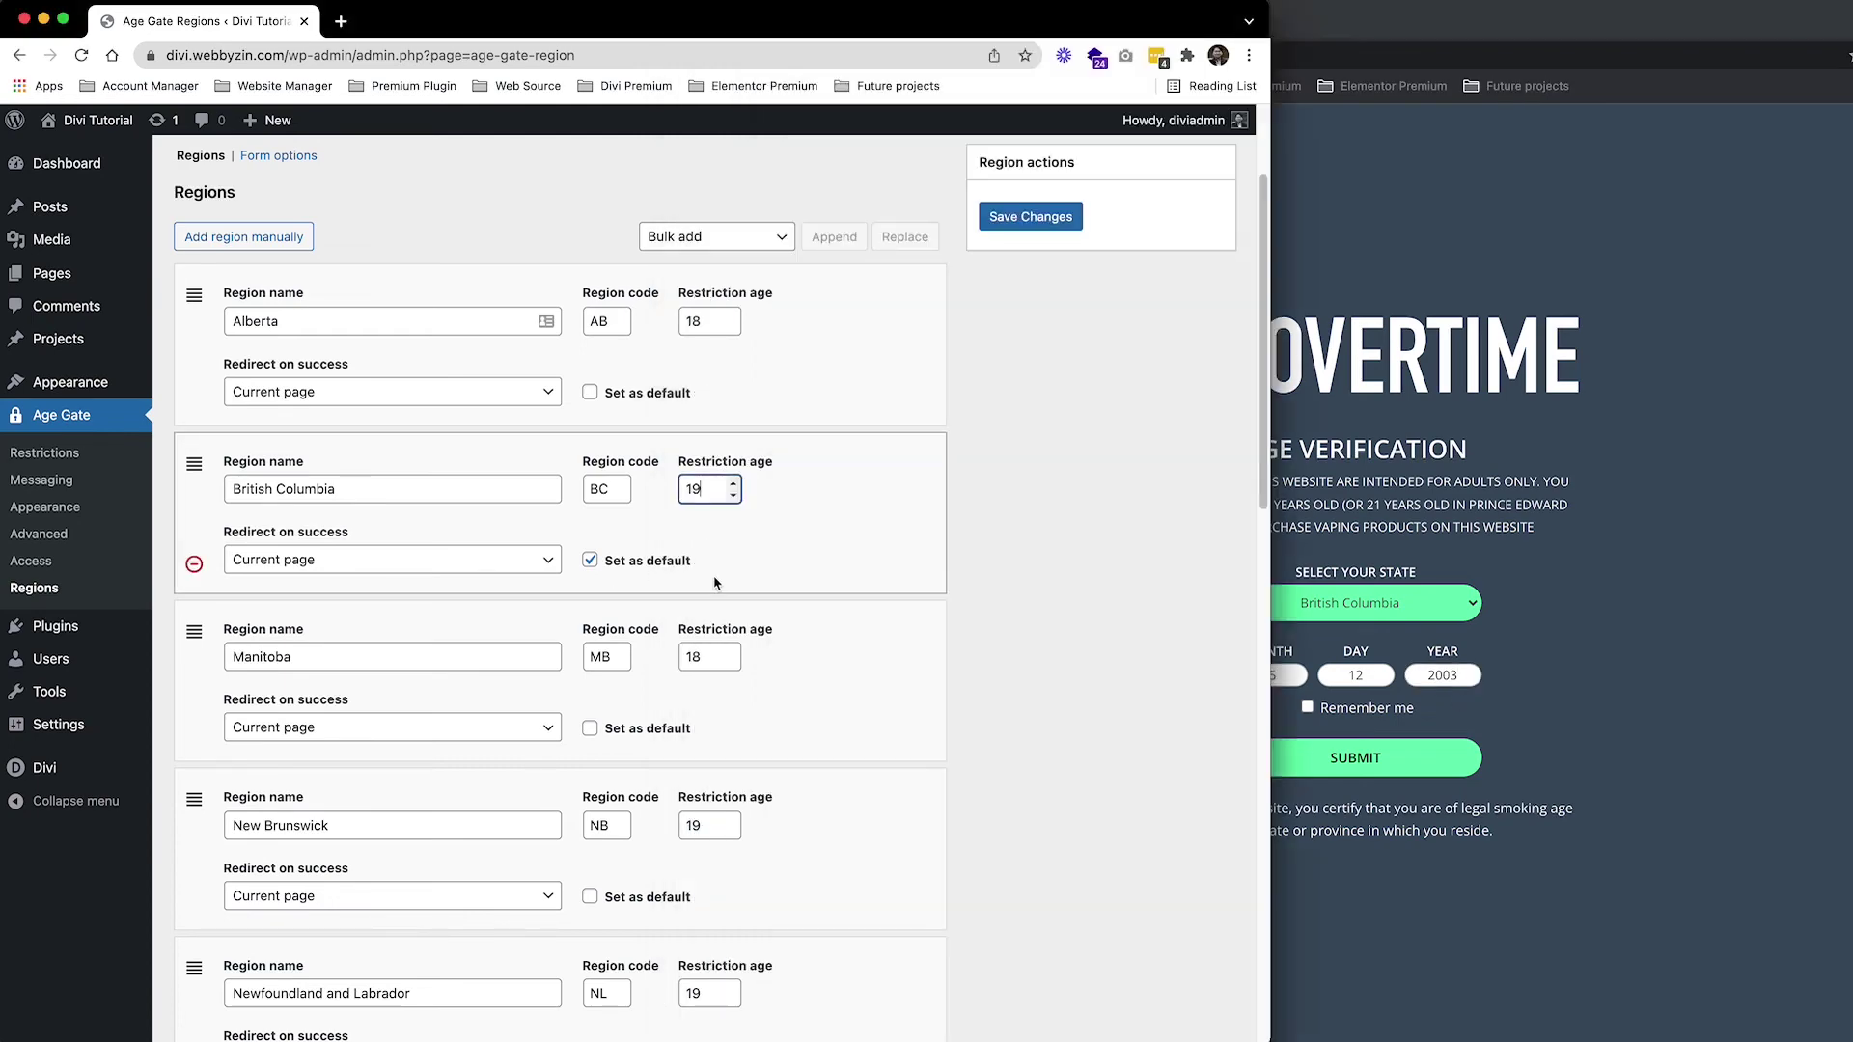
scroll(715, 583, down, 15)
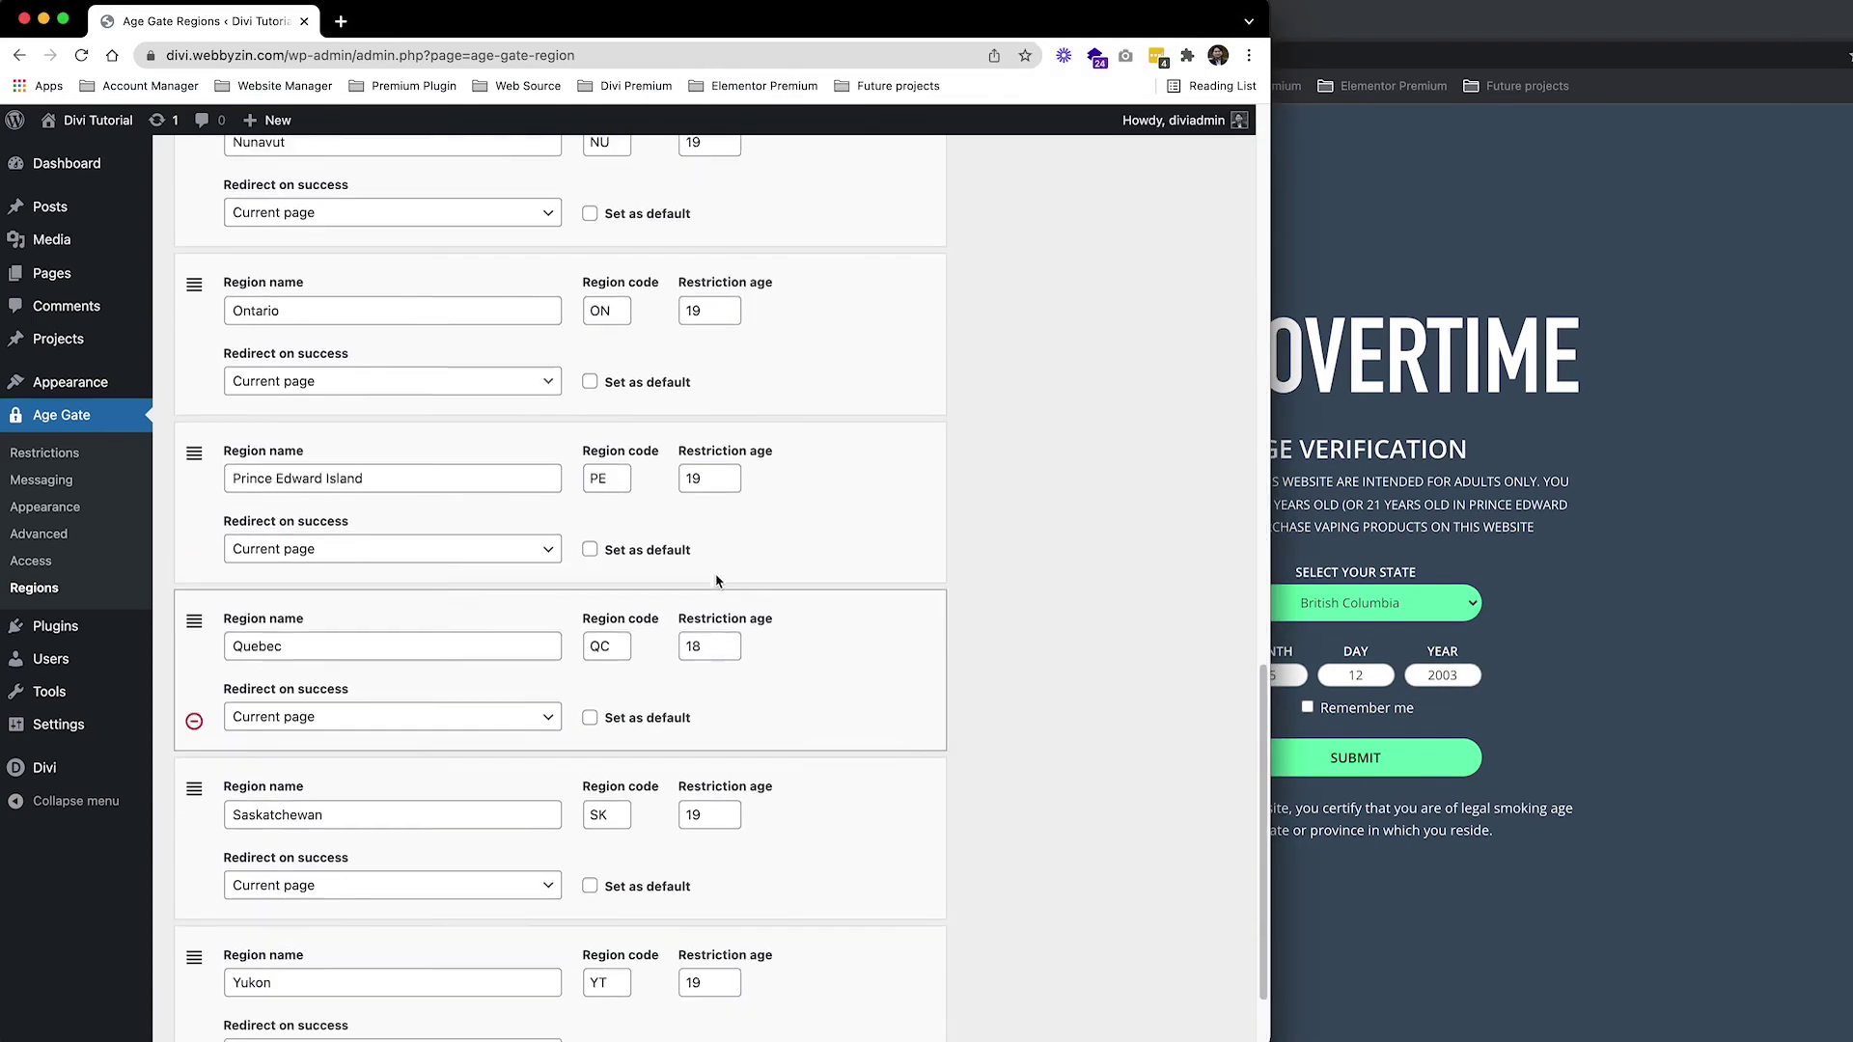
scroll(715, 583, up, 5)
click(1548, 721)
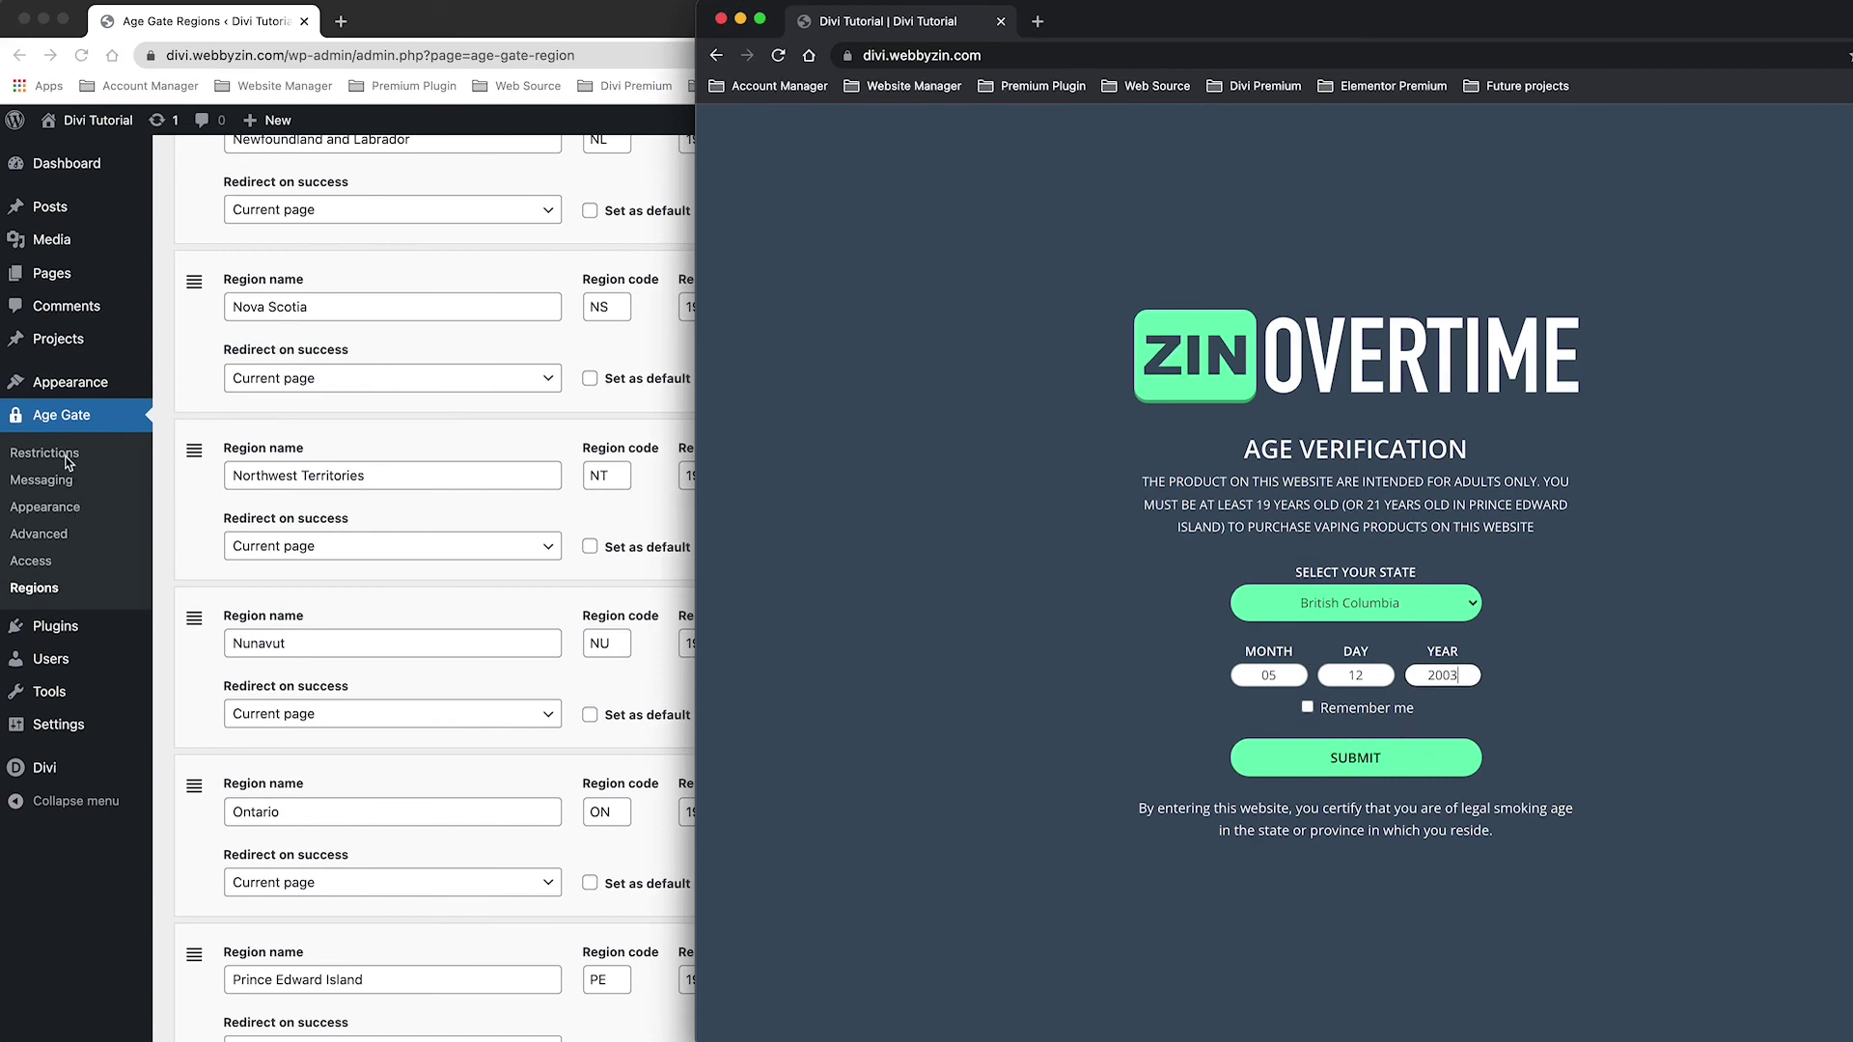
Open the Age Gate restriction settings and highlight the custom URL set for Redirect failures.
click(145, 476)
click(47, 454)
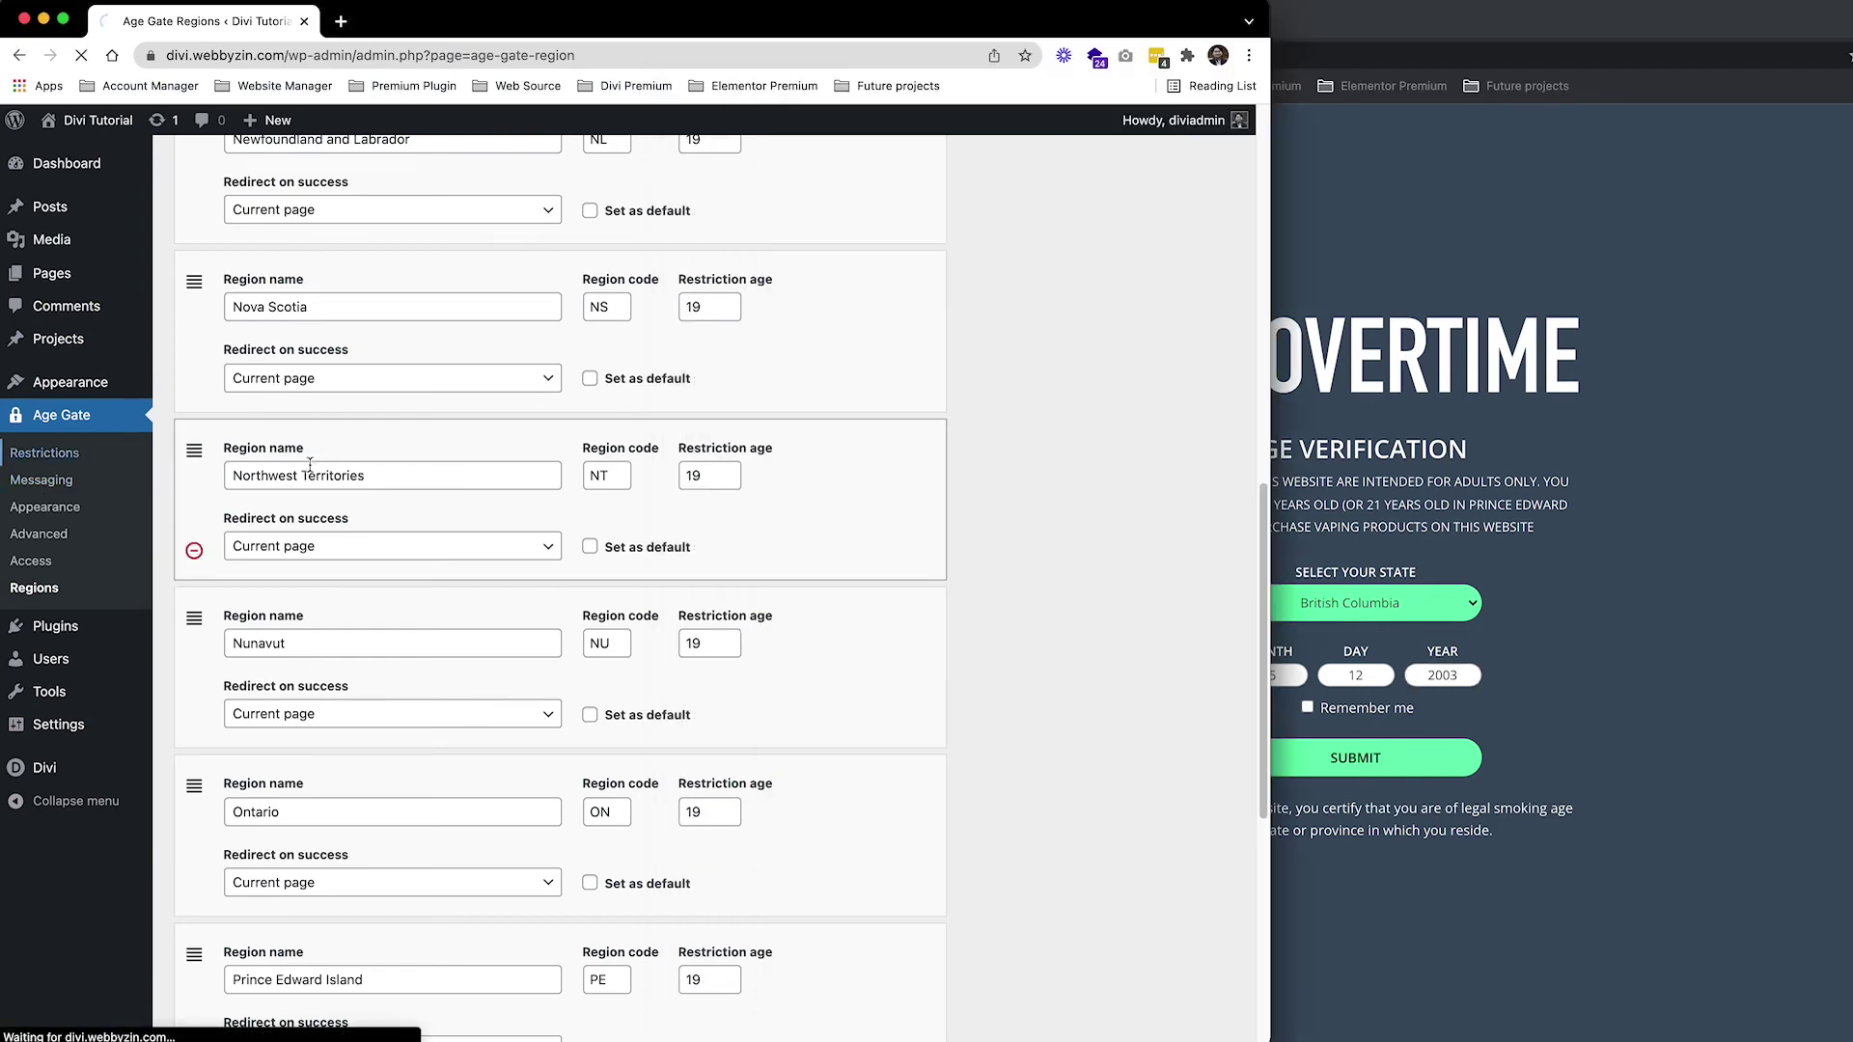
scroll(345, 490, down, 5)
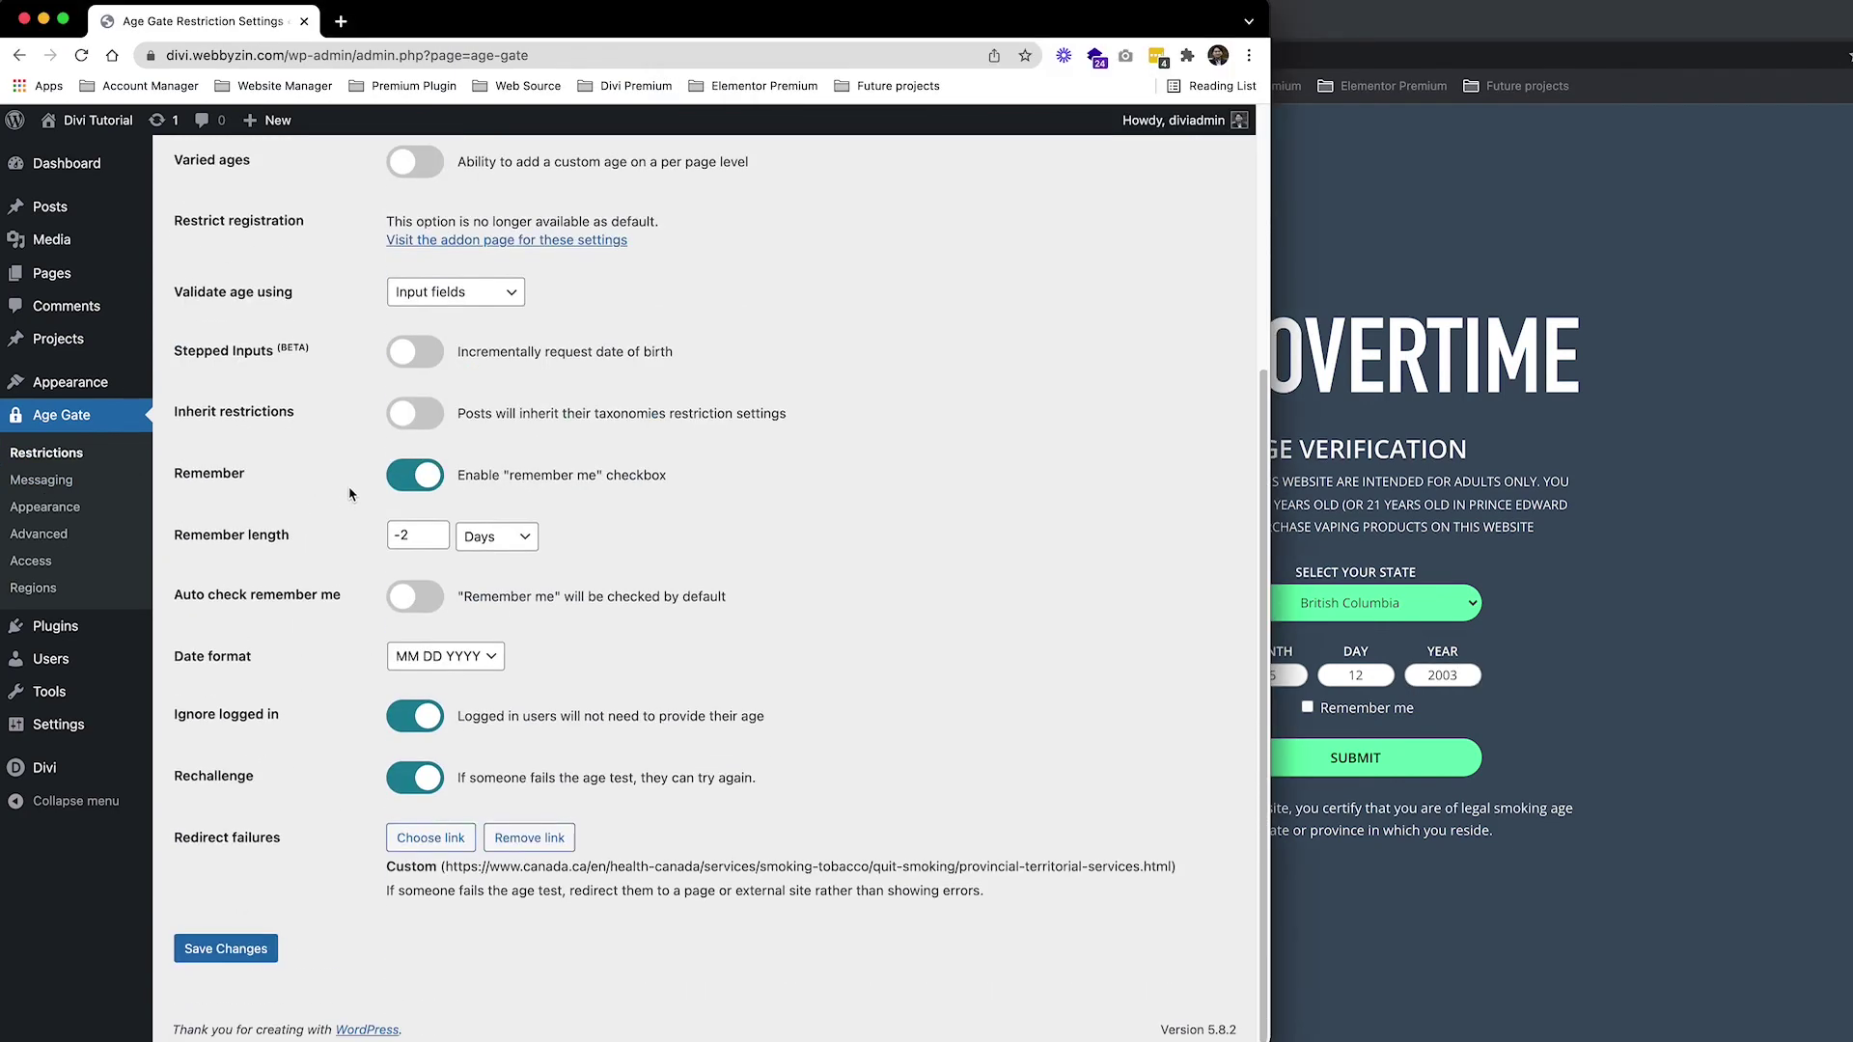
drag(446, 865, 1208, 869)
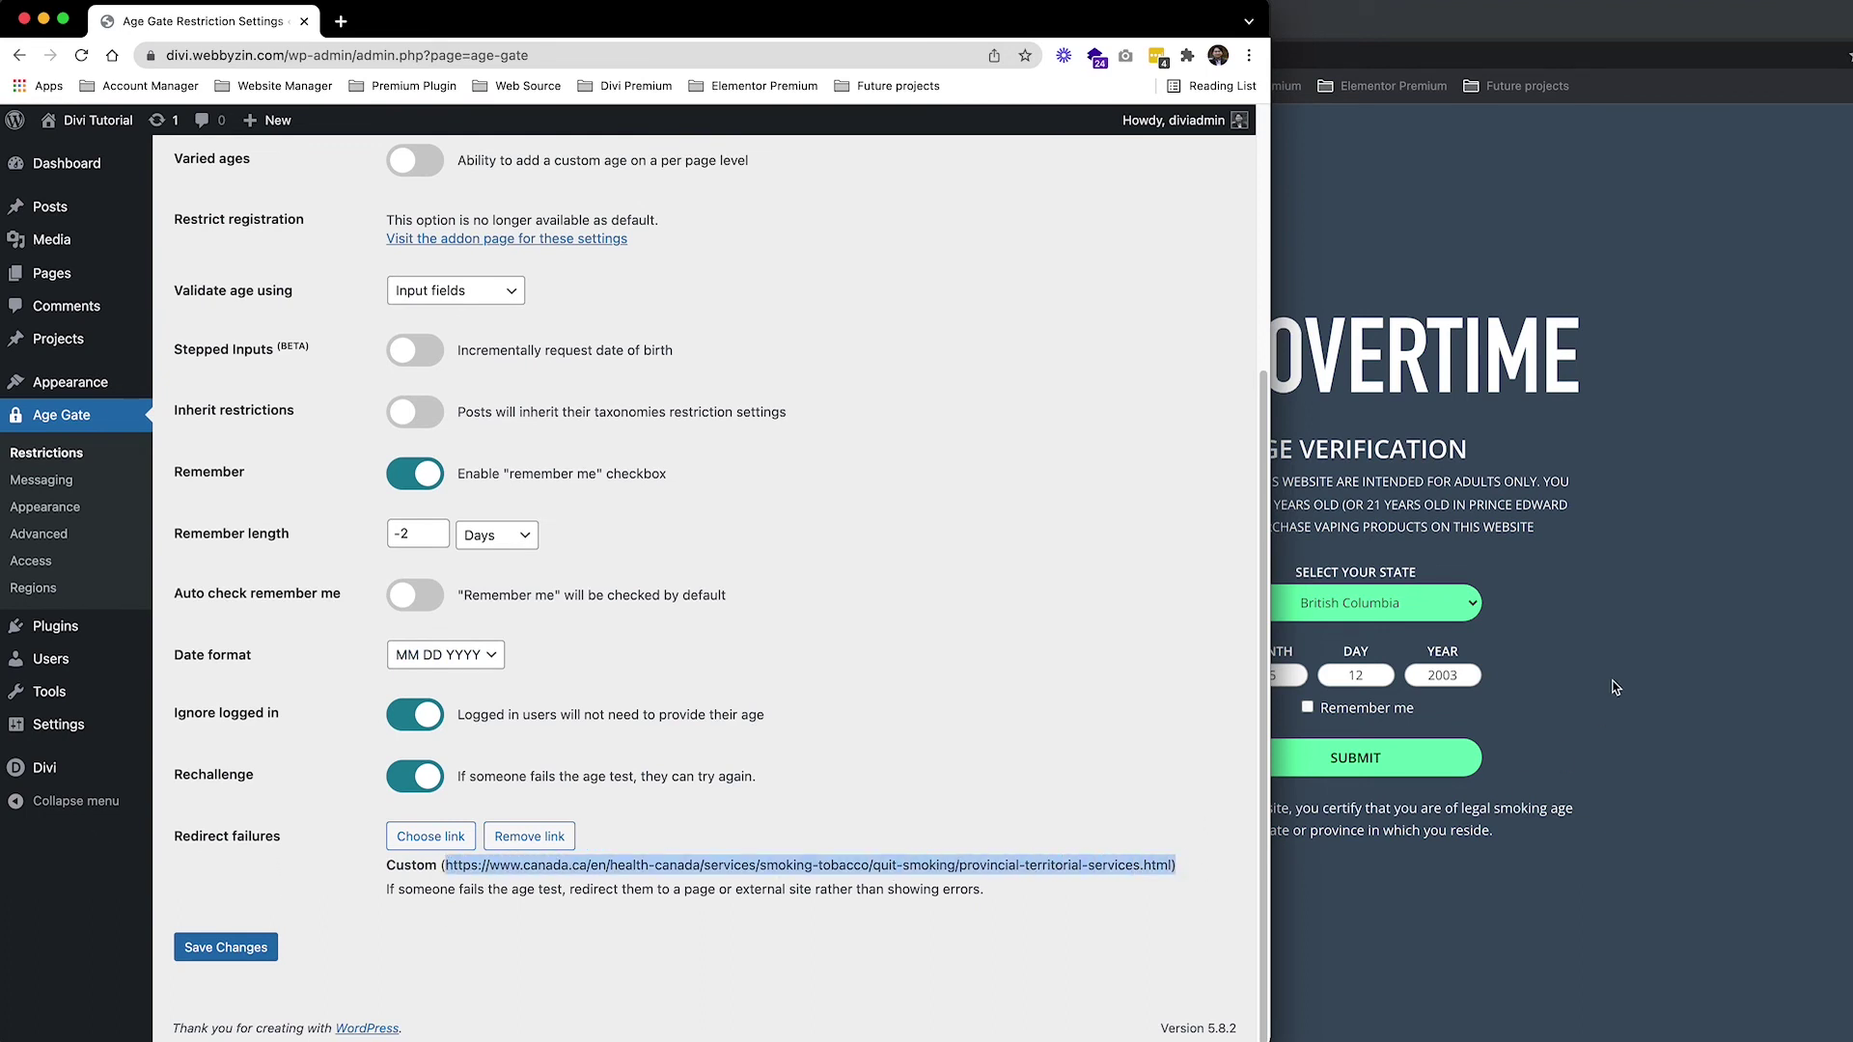
Submit the underage date of birth in the age gate and bring the whole incognito window into view.
click(1541, 707)
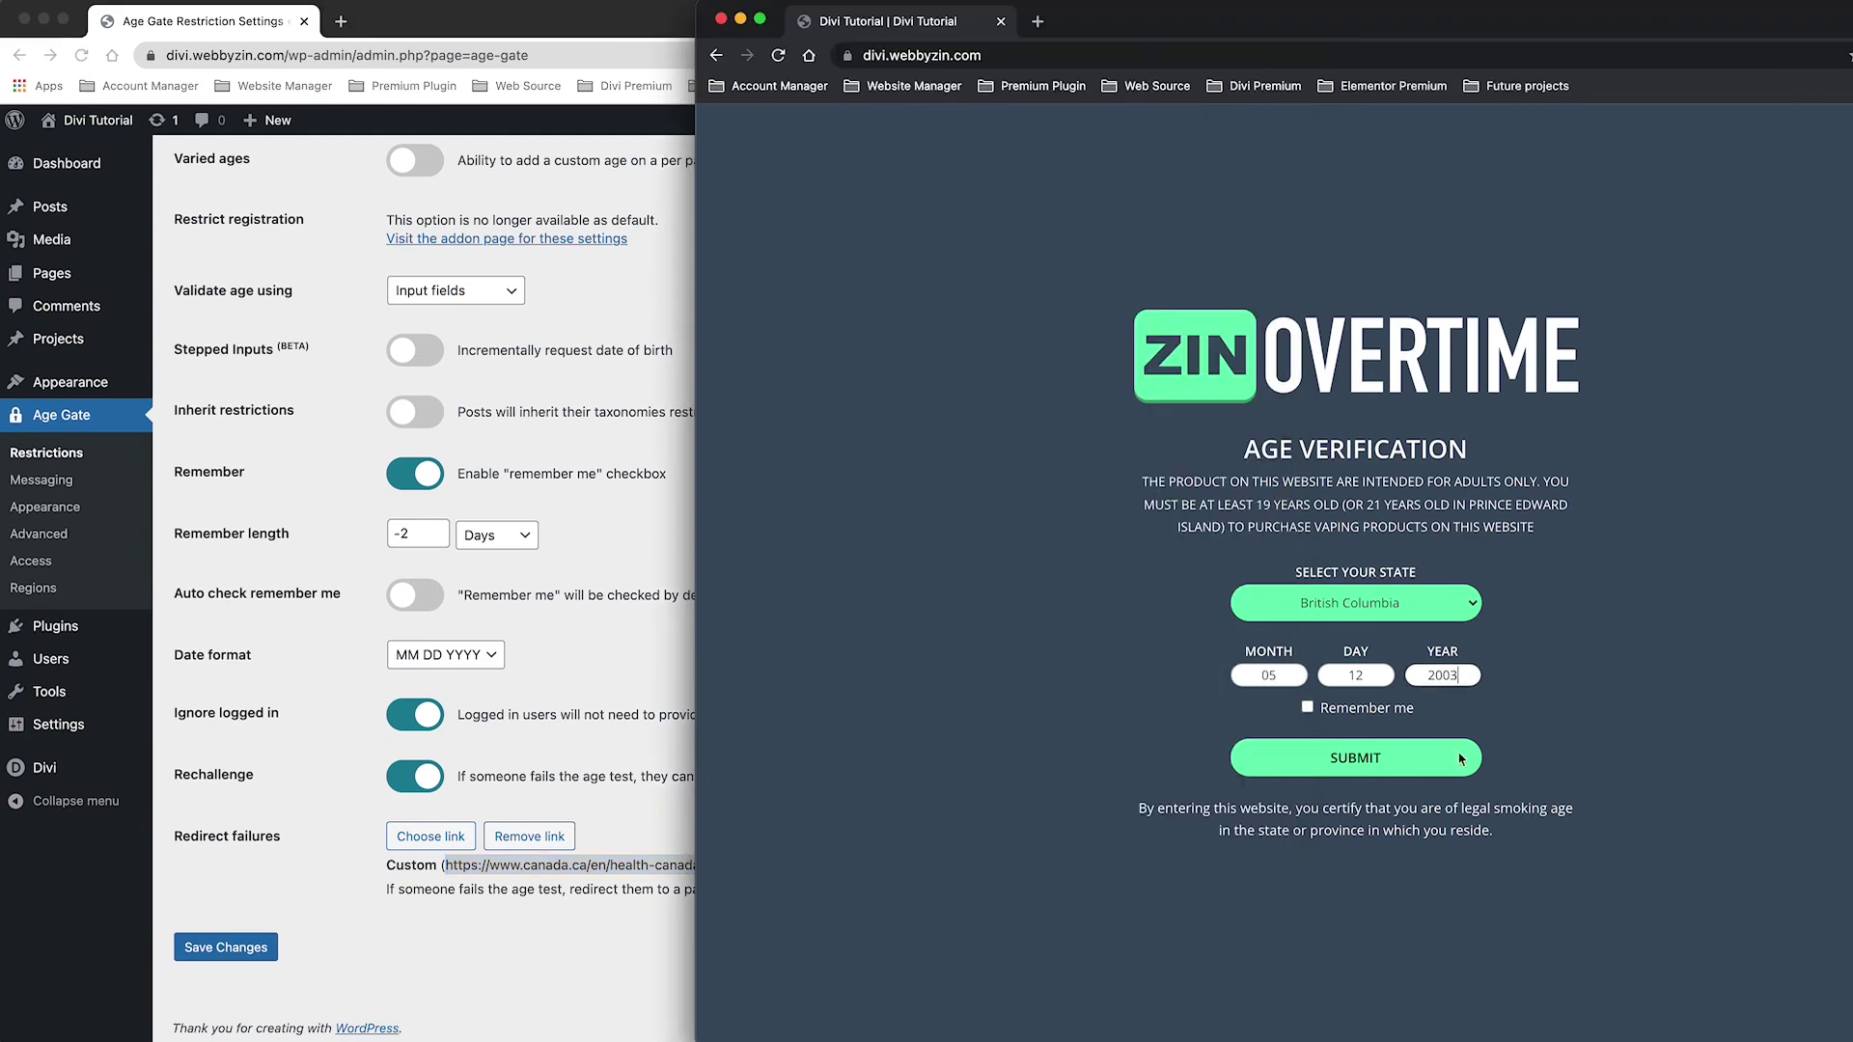
click(530, 888)
click(1573, 774)
click(1378, 771)
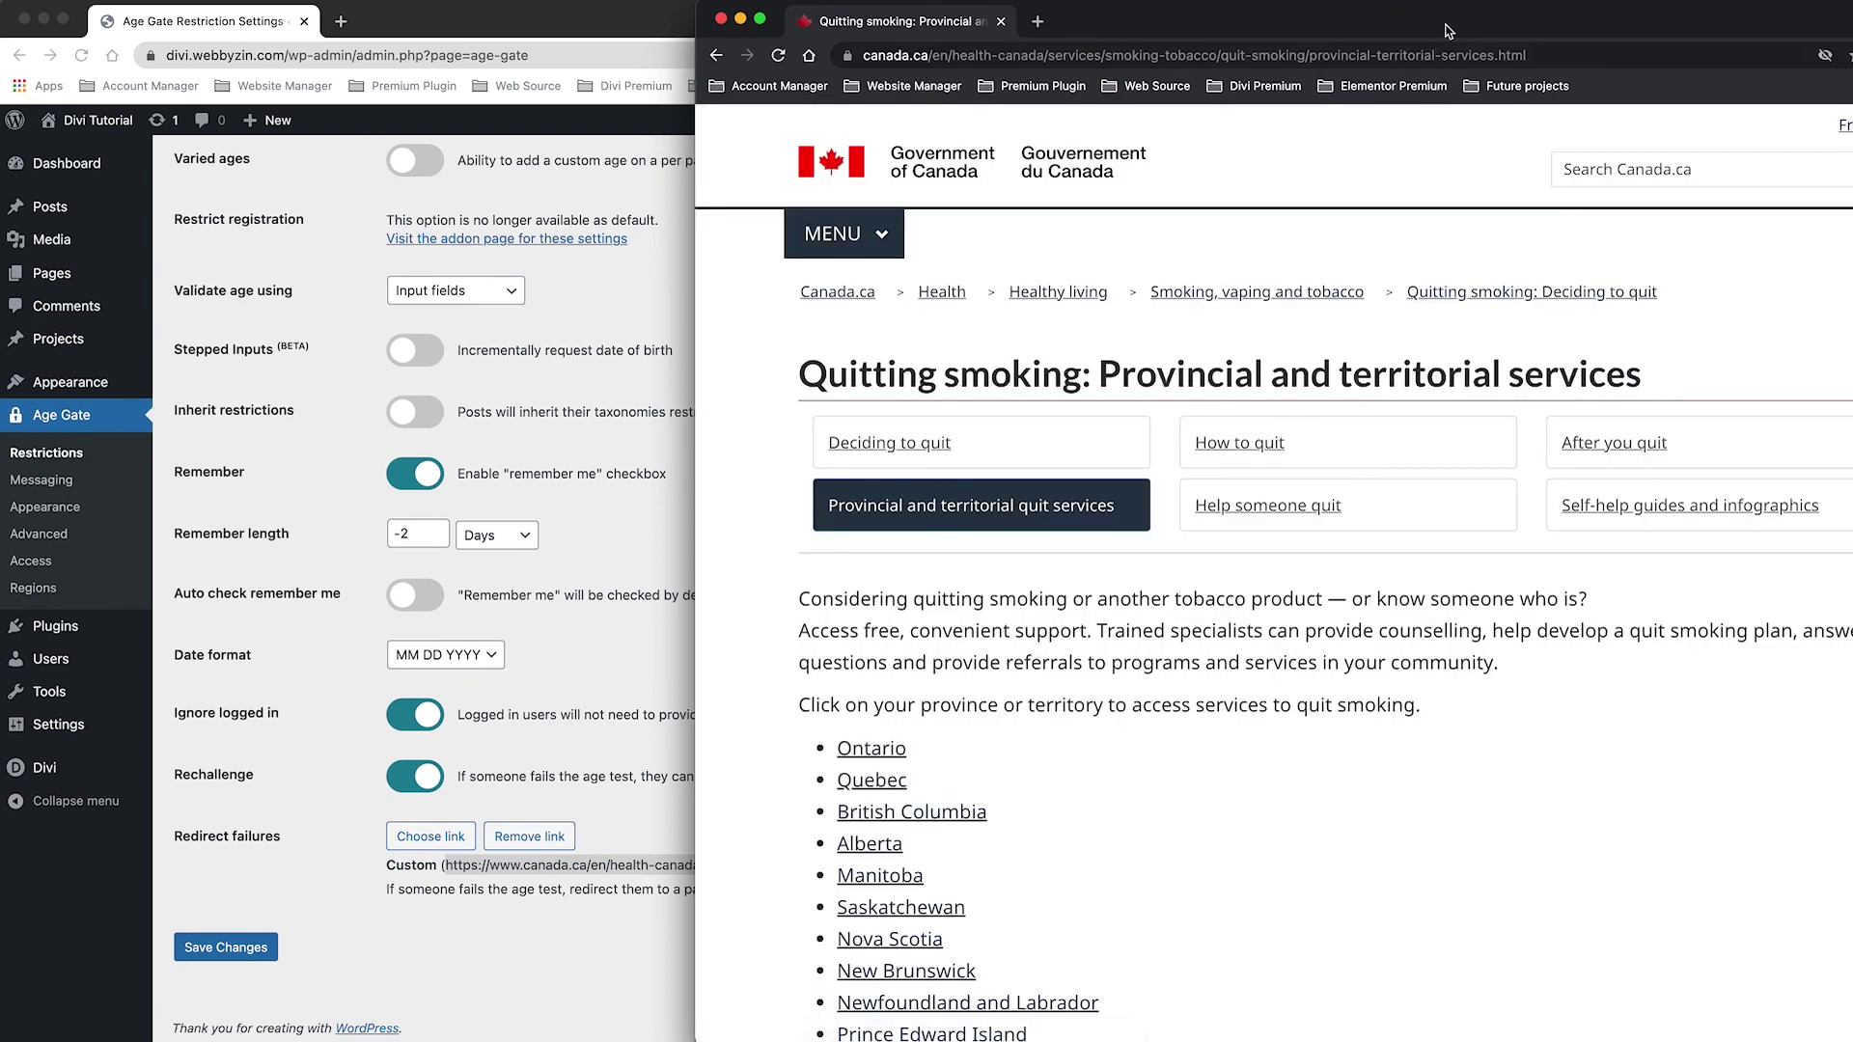
drag(1452, 24, 1245, 22)
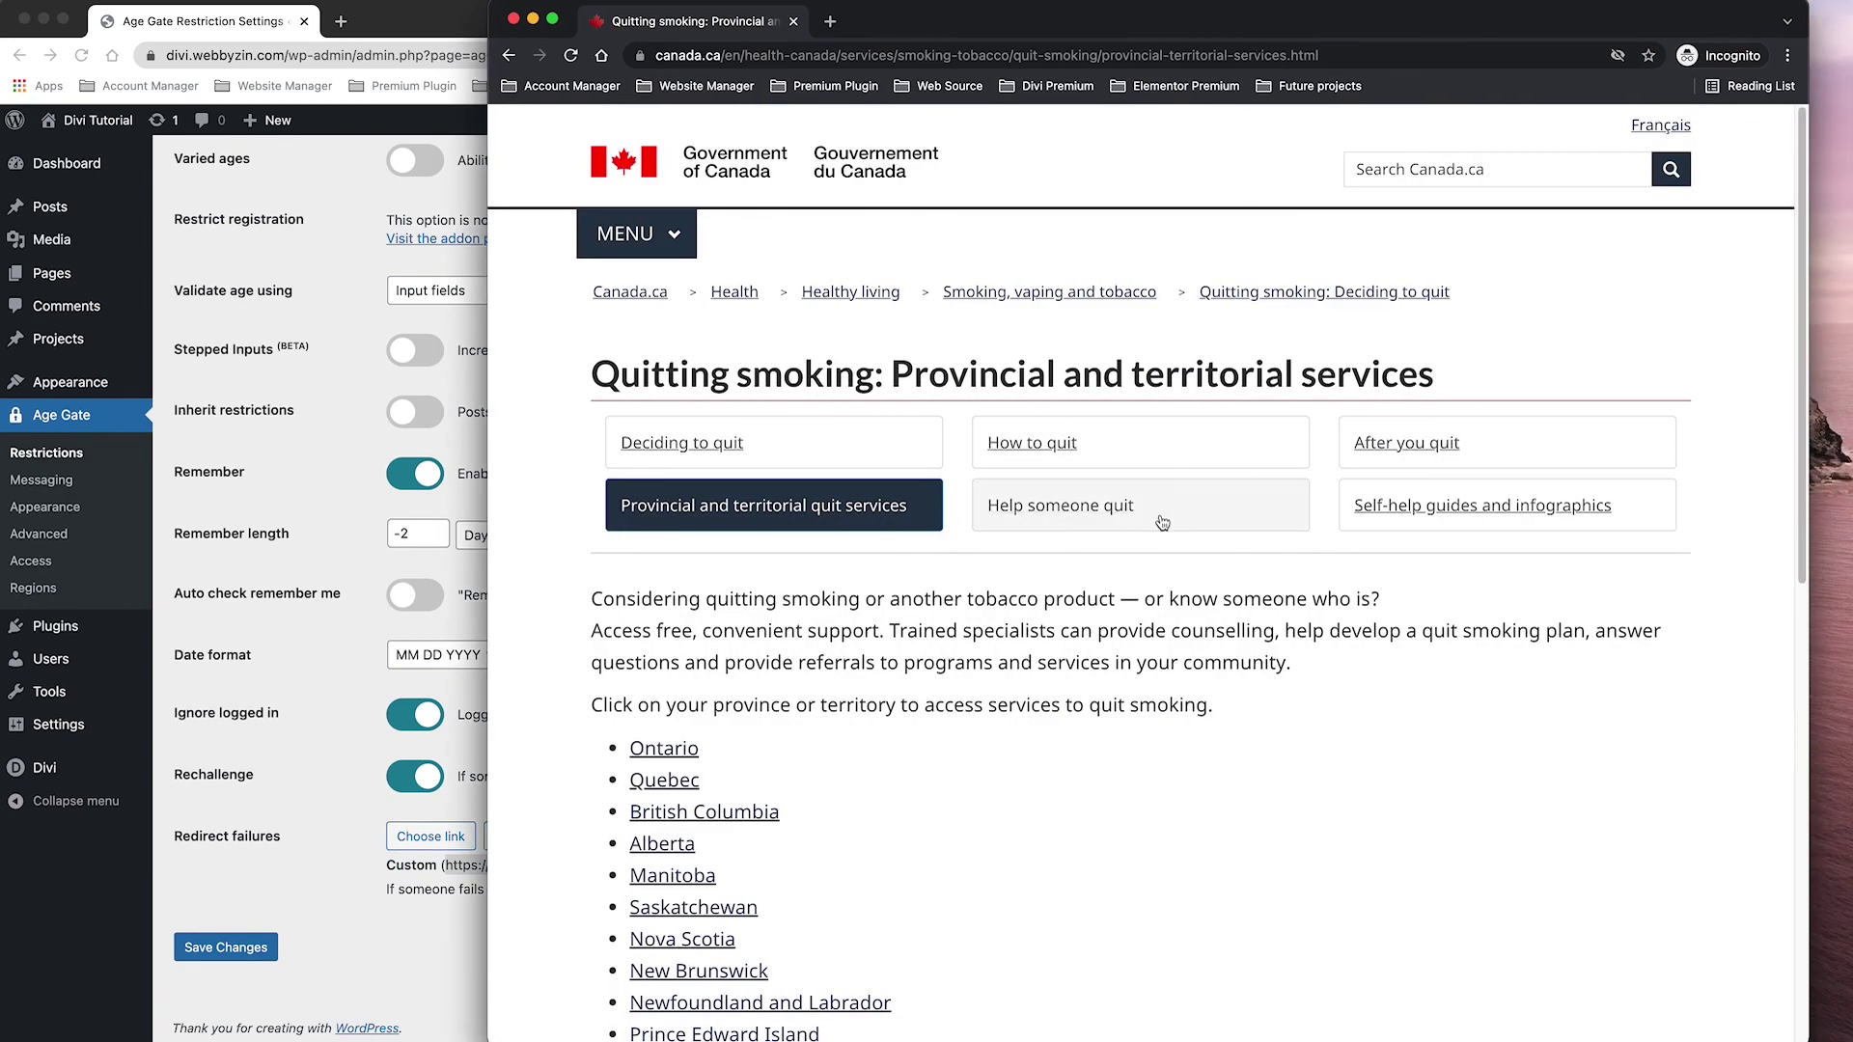
Look over the Quitting smoking page and compare it with the Redirect failures link in the restriction settings.
scroll(1164, 521, down, 8)
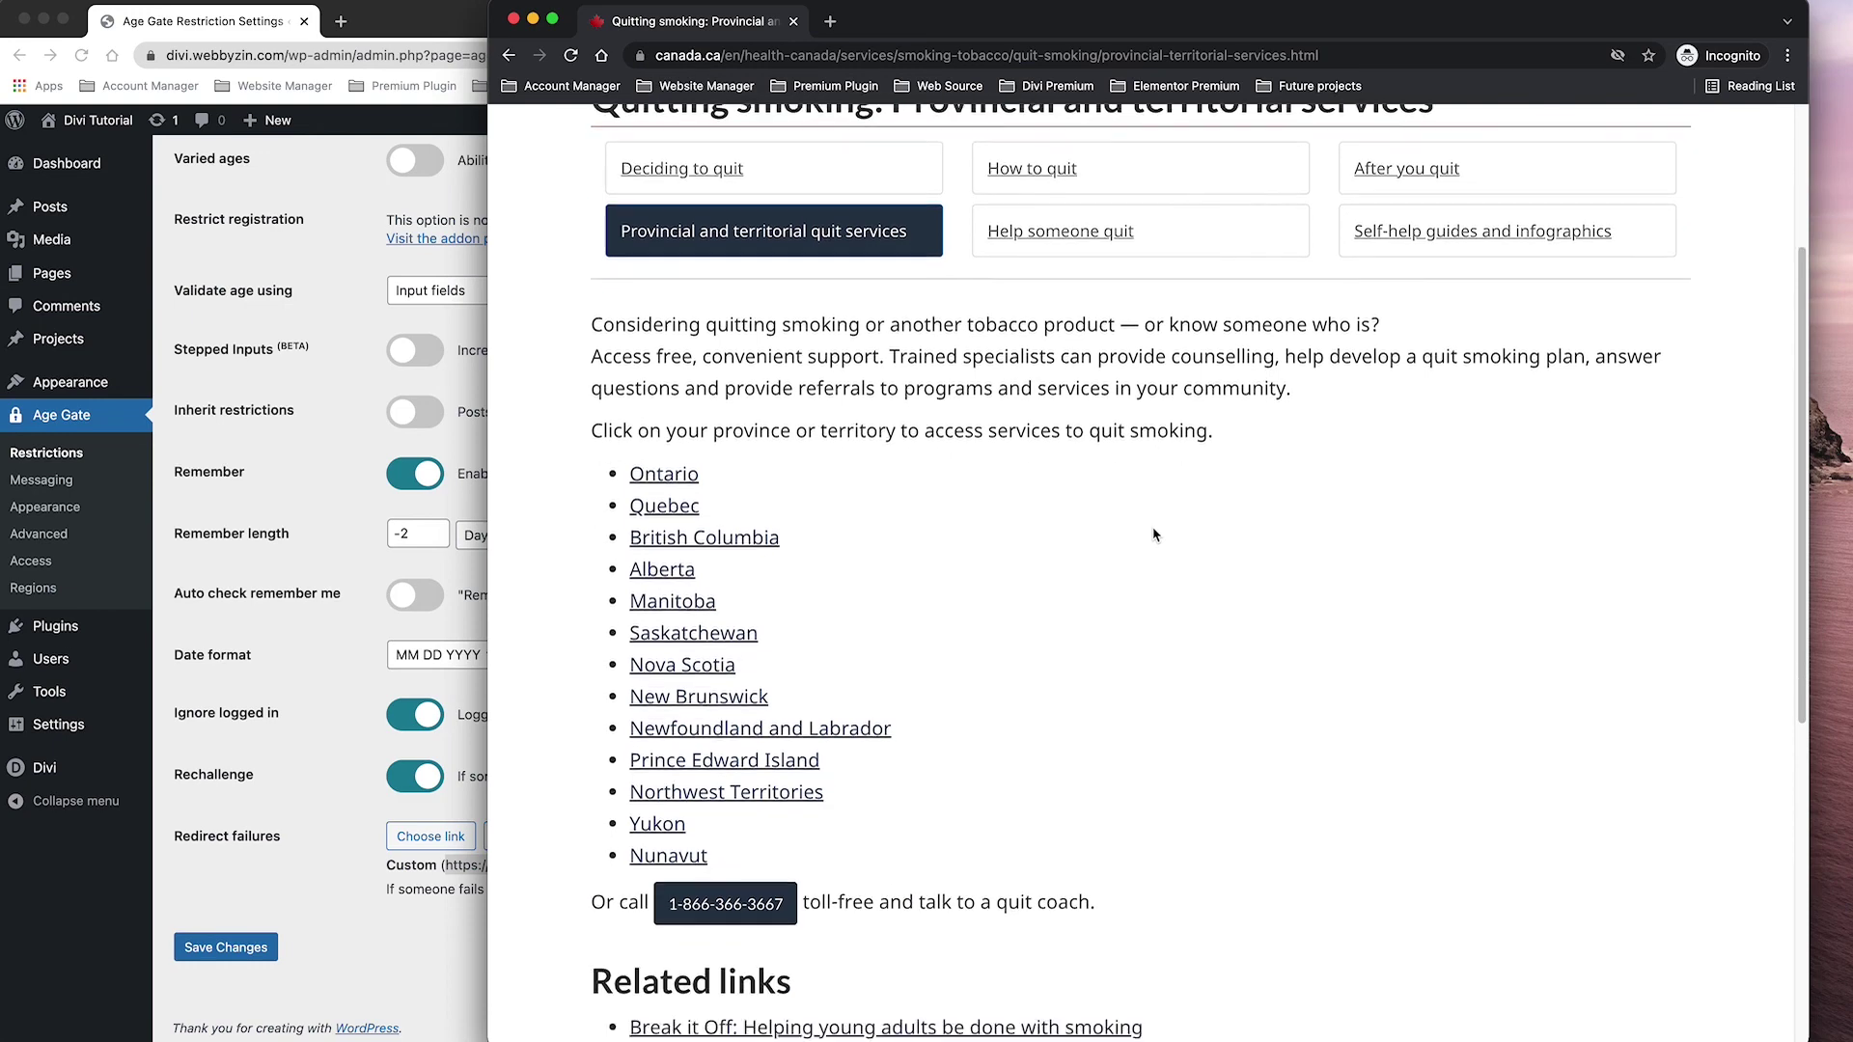
scroll(1154, 536, up, 8)
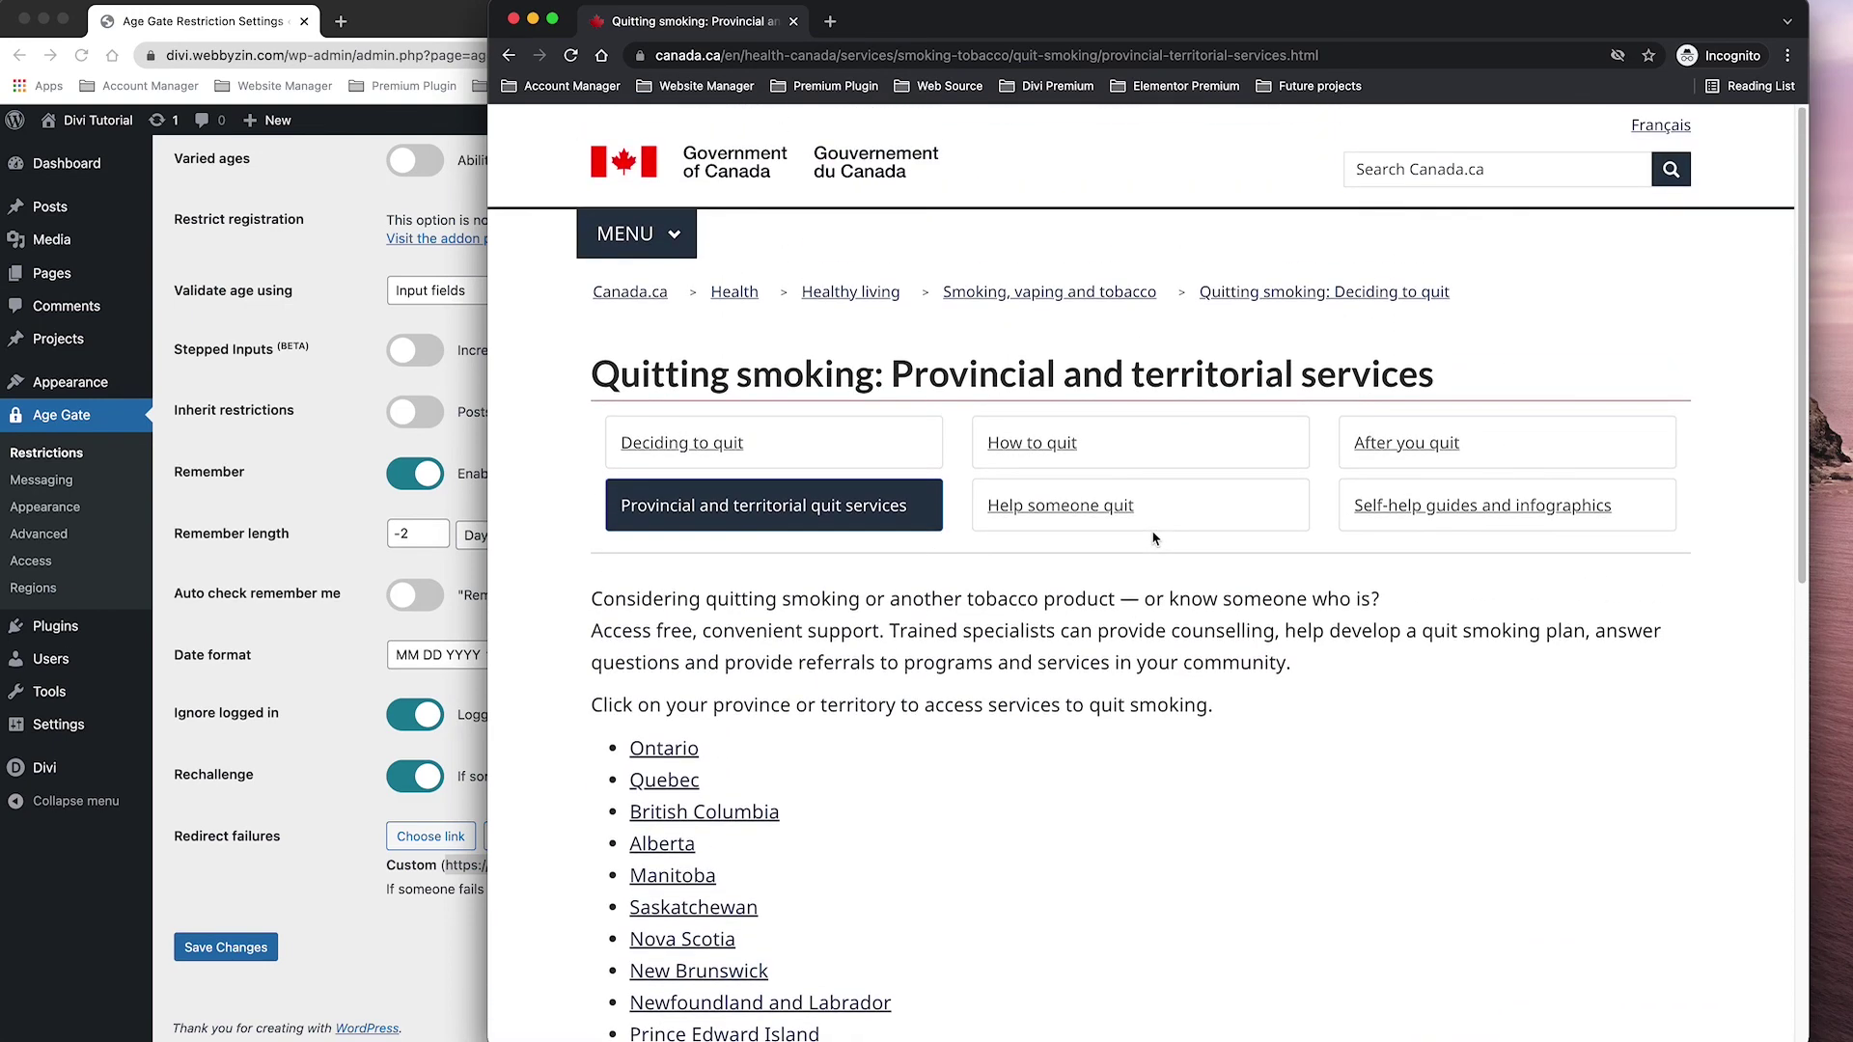
click(323, 874)
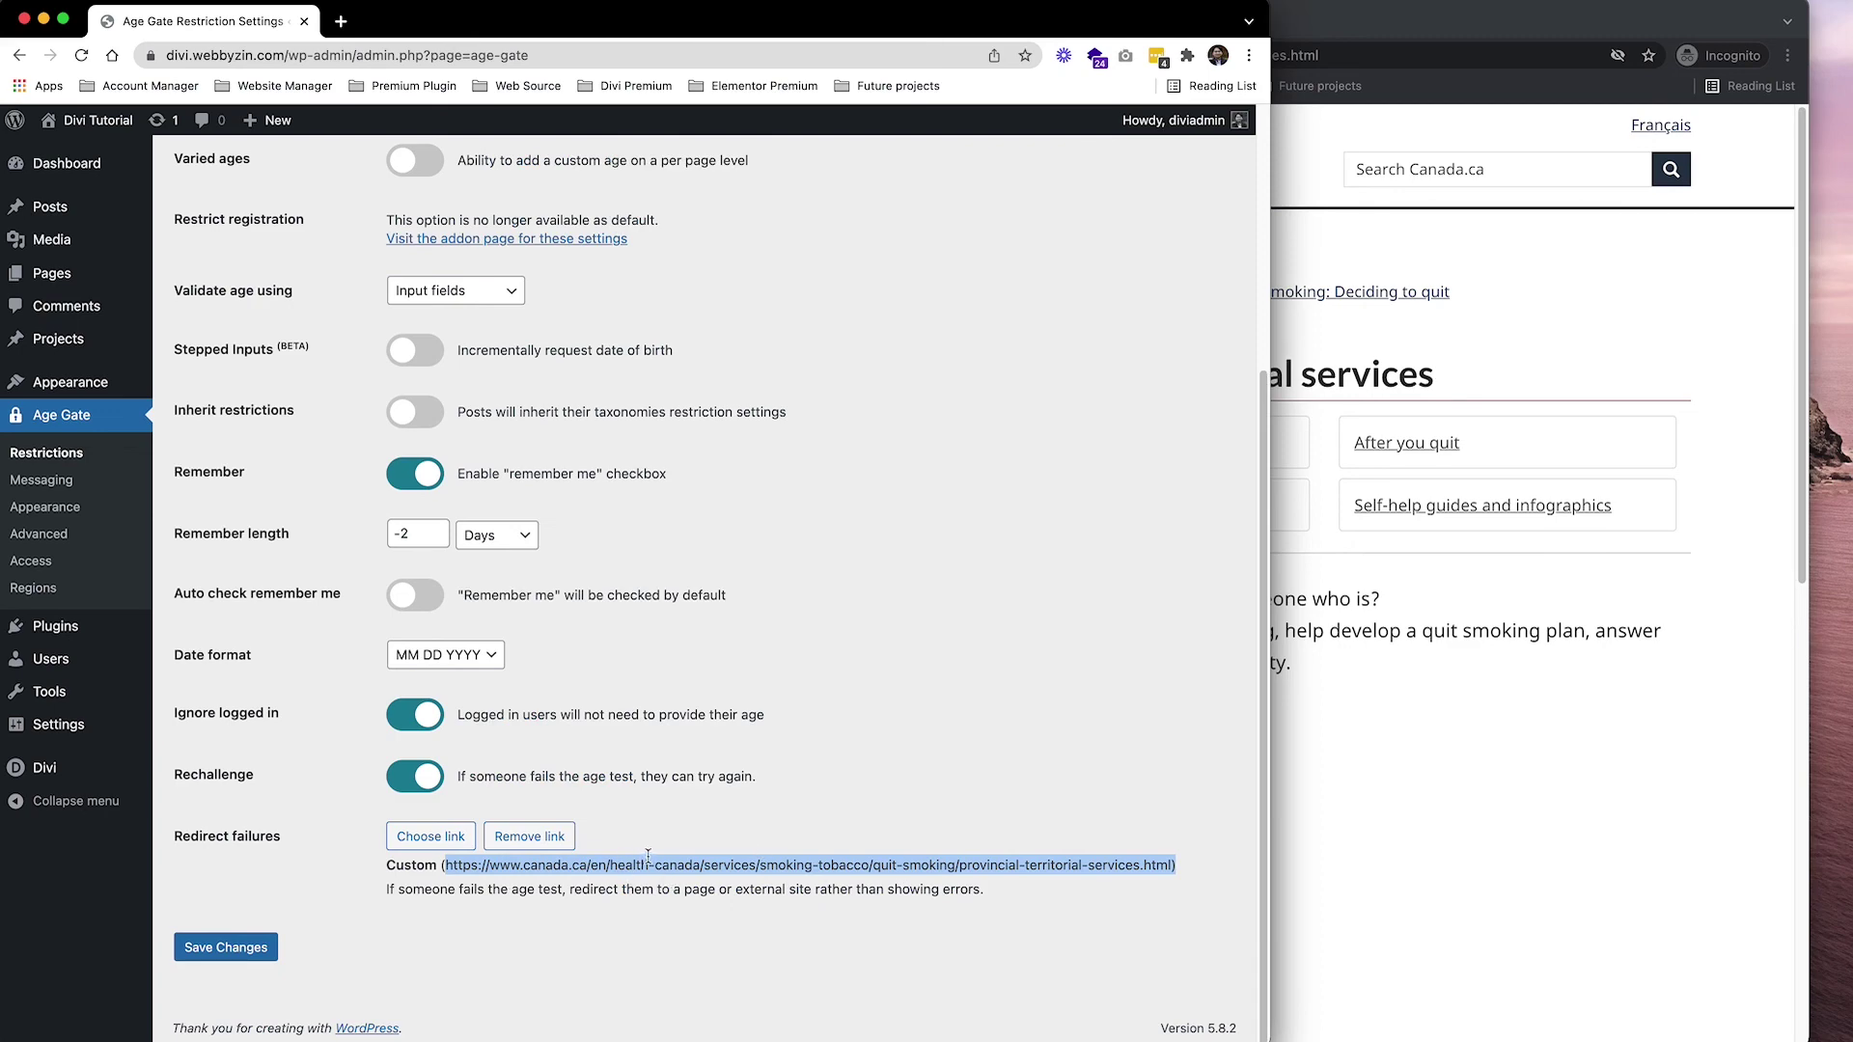
click(1404, 739)
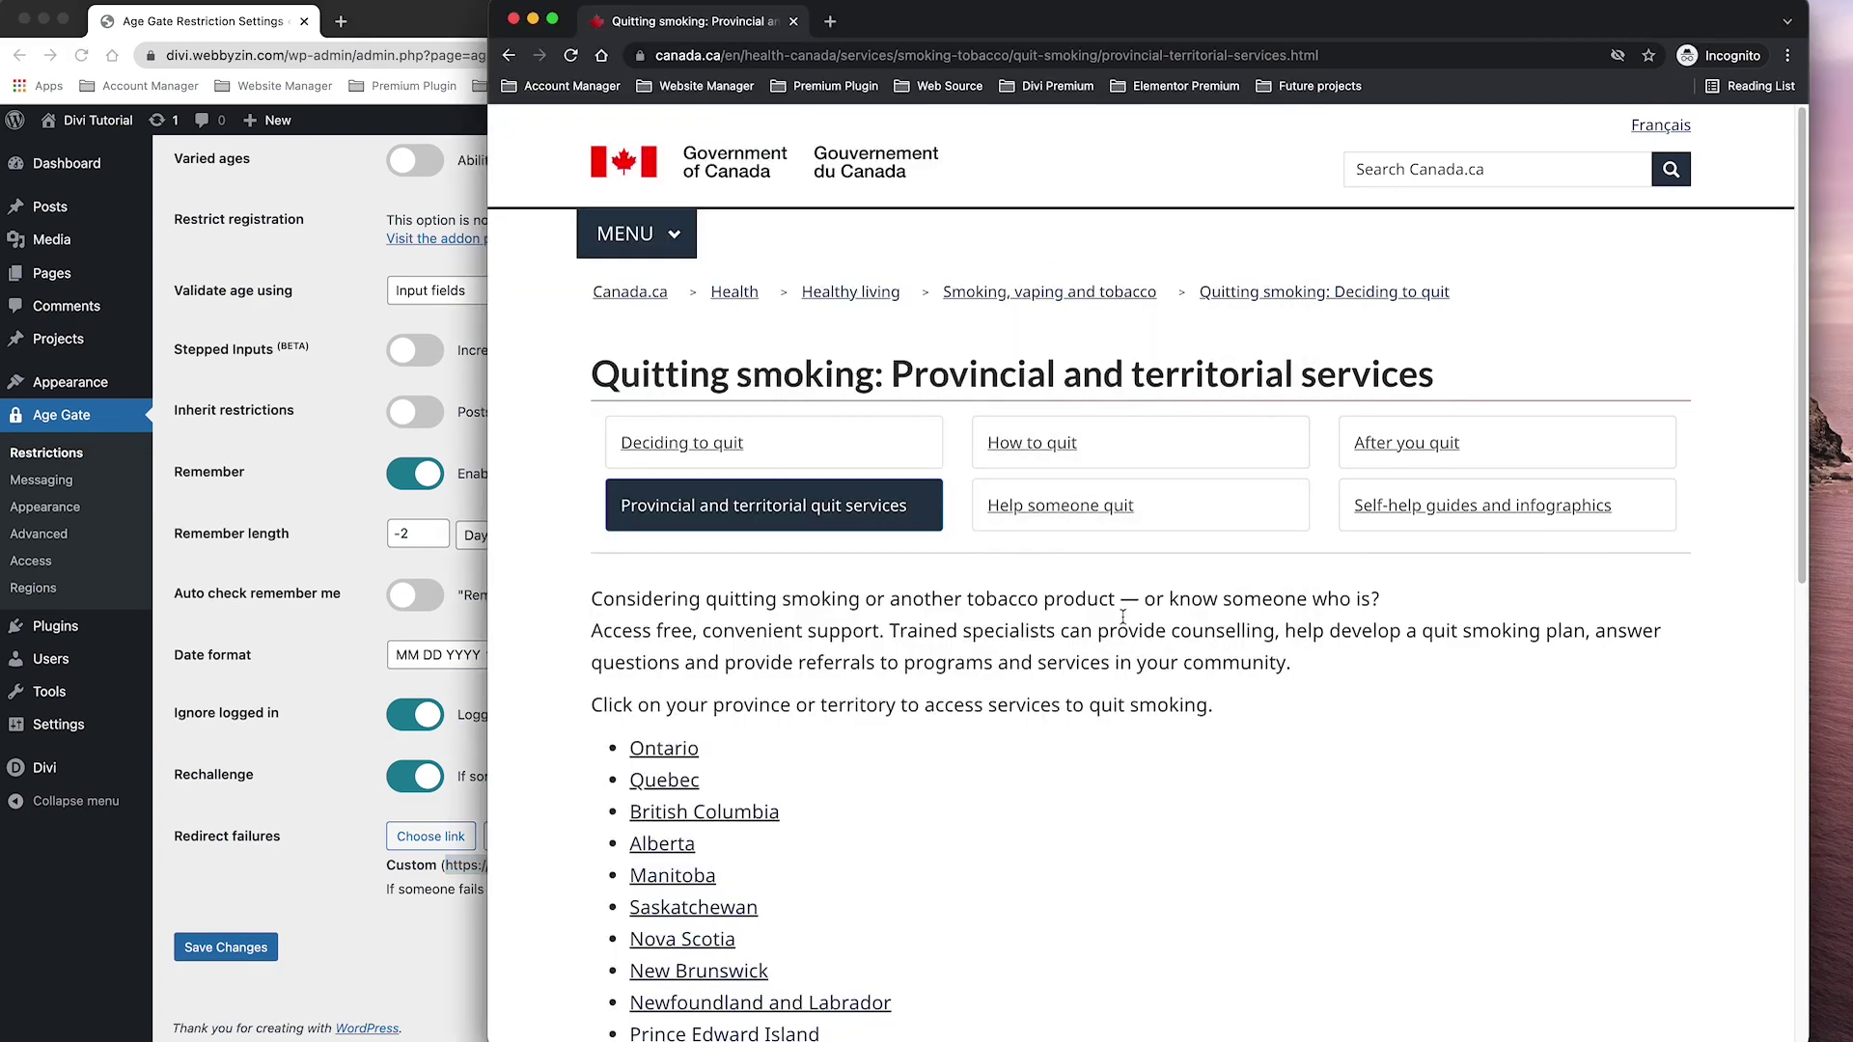
Open the British Columbia quit-smoking service, look through quitnow.ca, and return to the list of provinces.
scroll(1062, 618, down, 5)
click(700, 452)
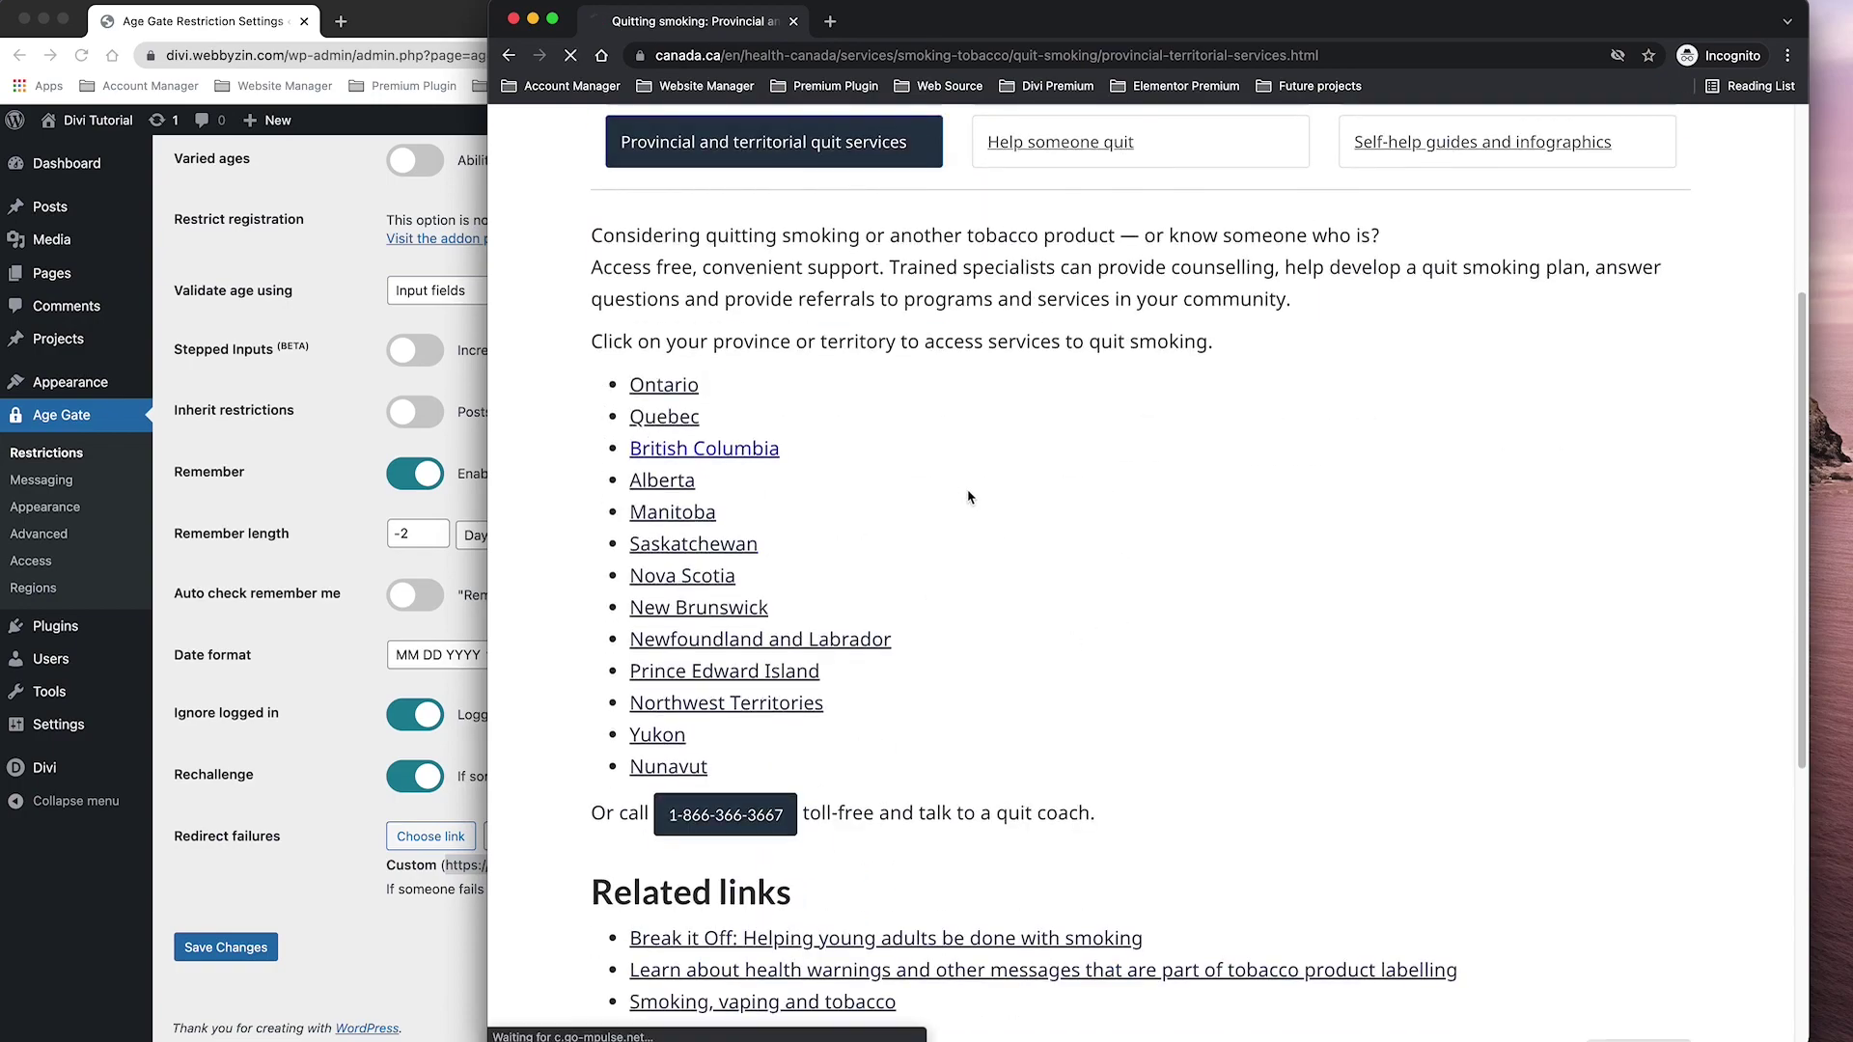
scroll(927, 540, down, 10)
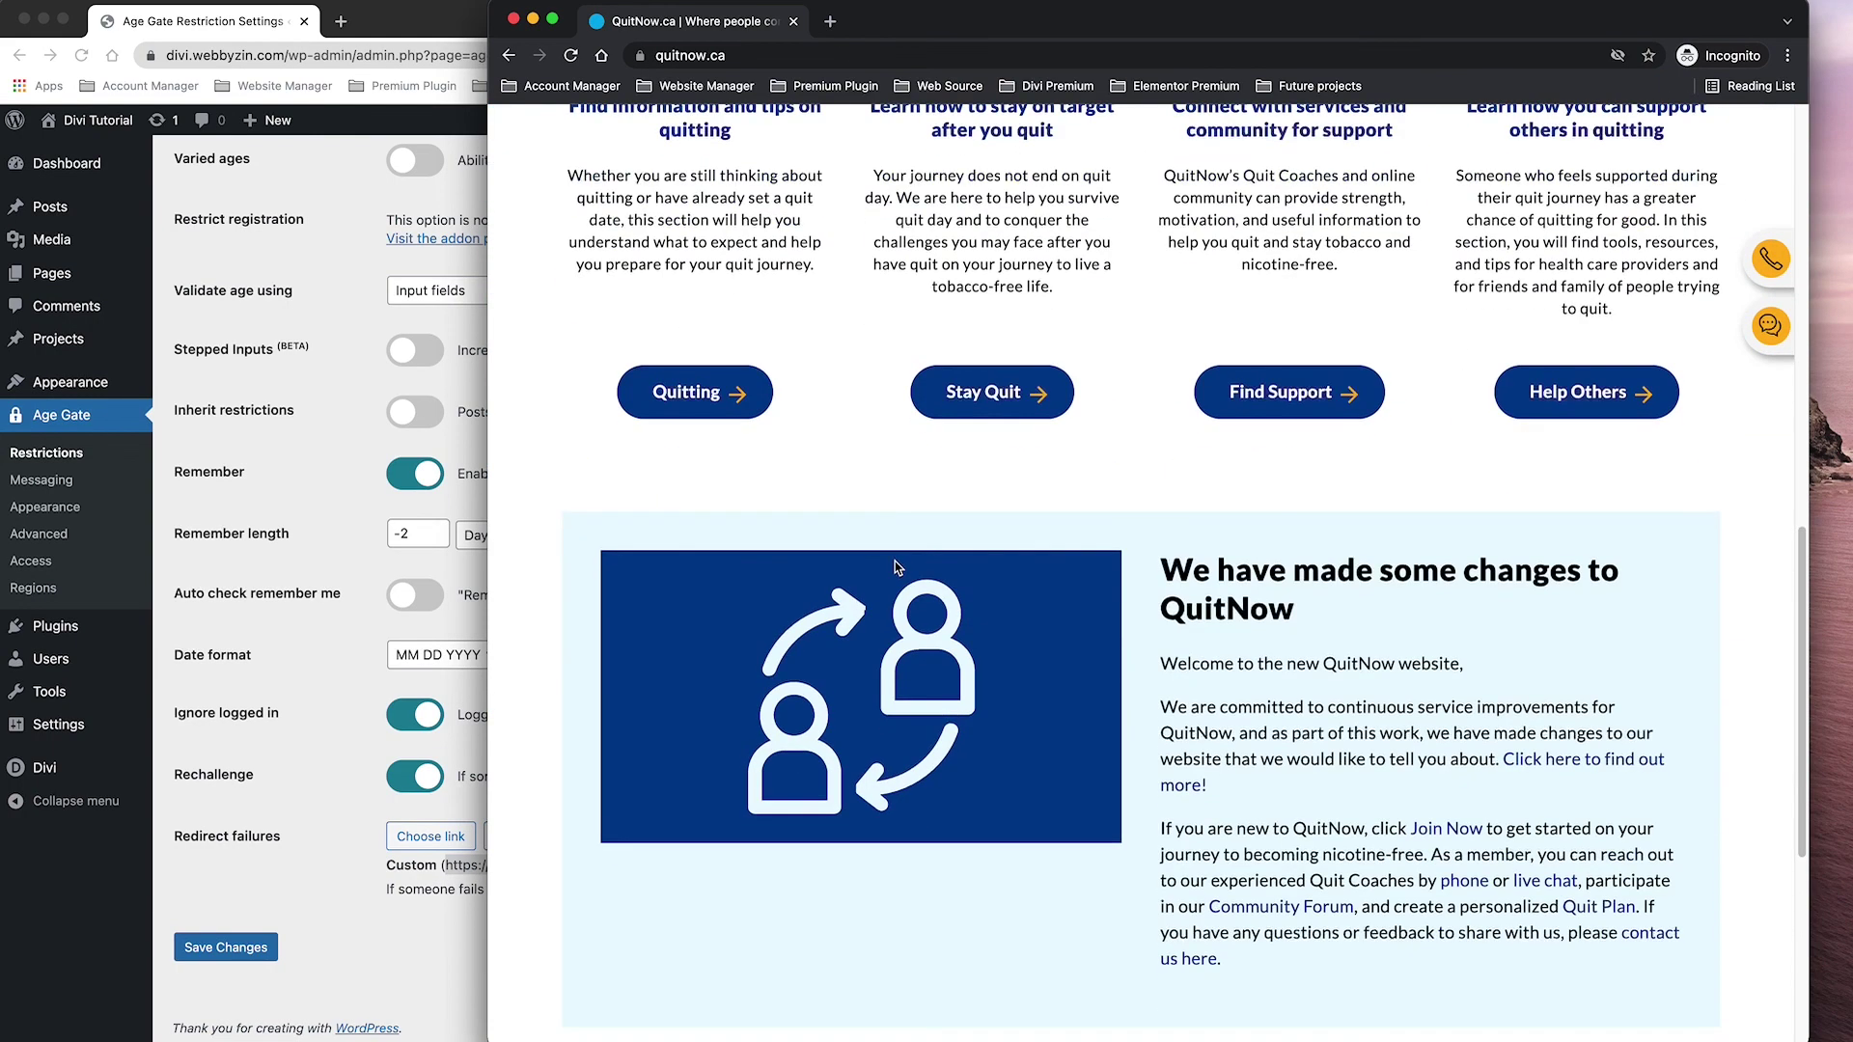
scroll(894, 598, down, 5)
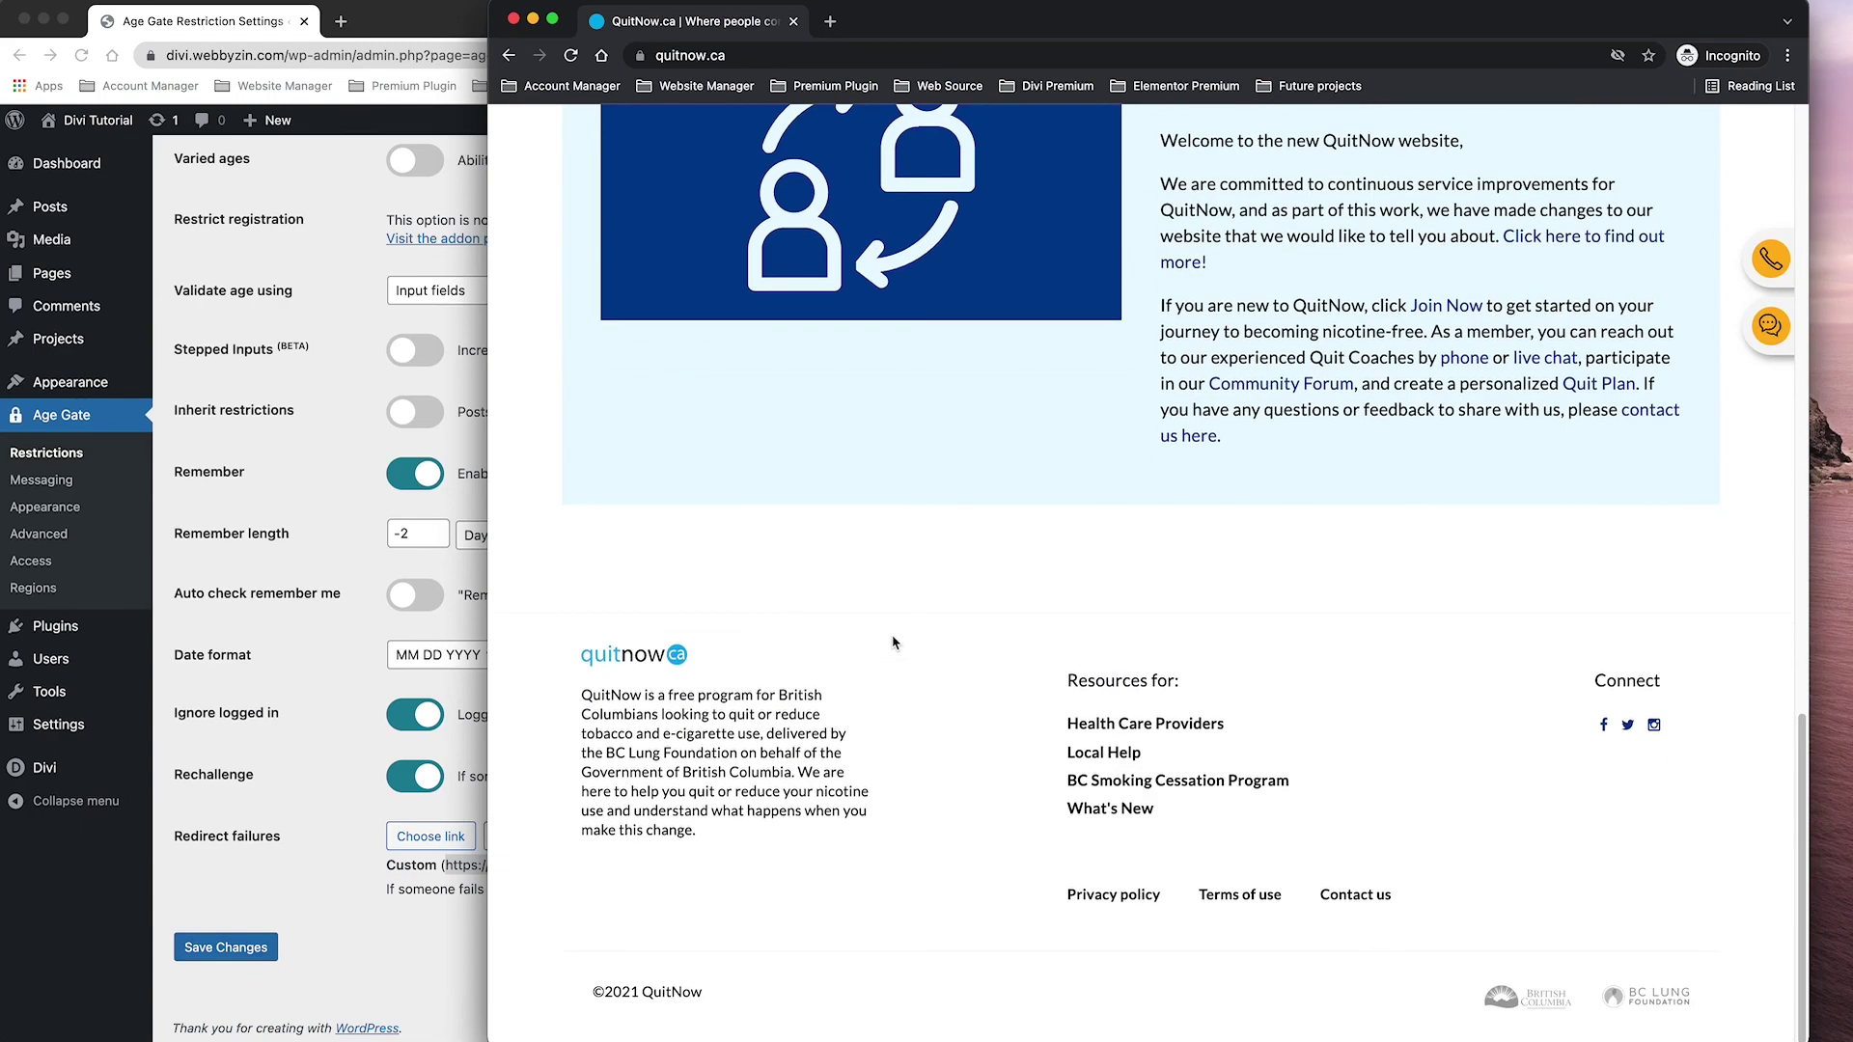
scroll(894, 579, up, 15)
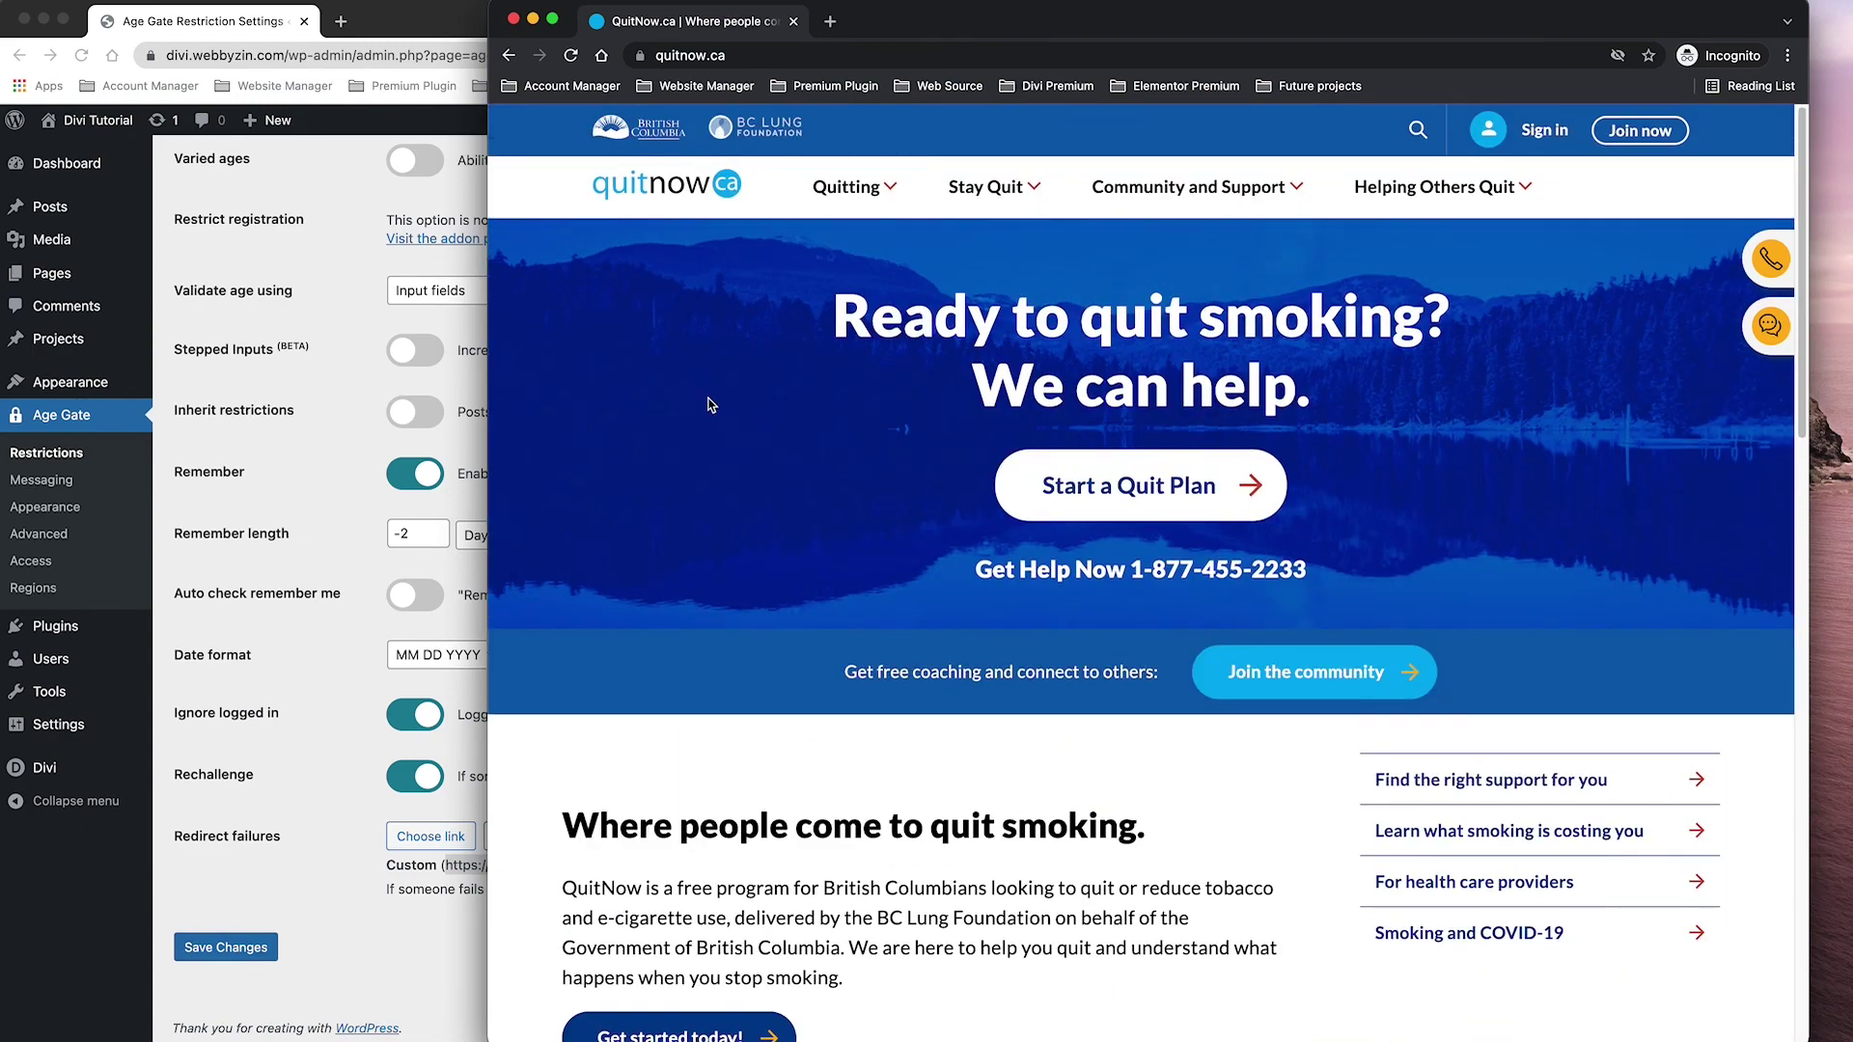
click(509, 55)
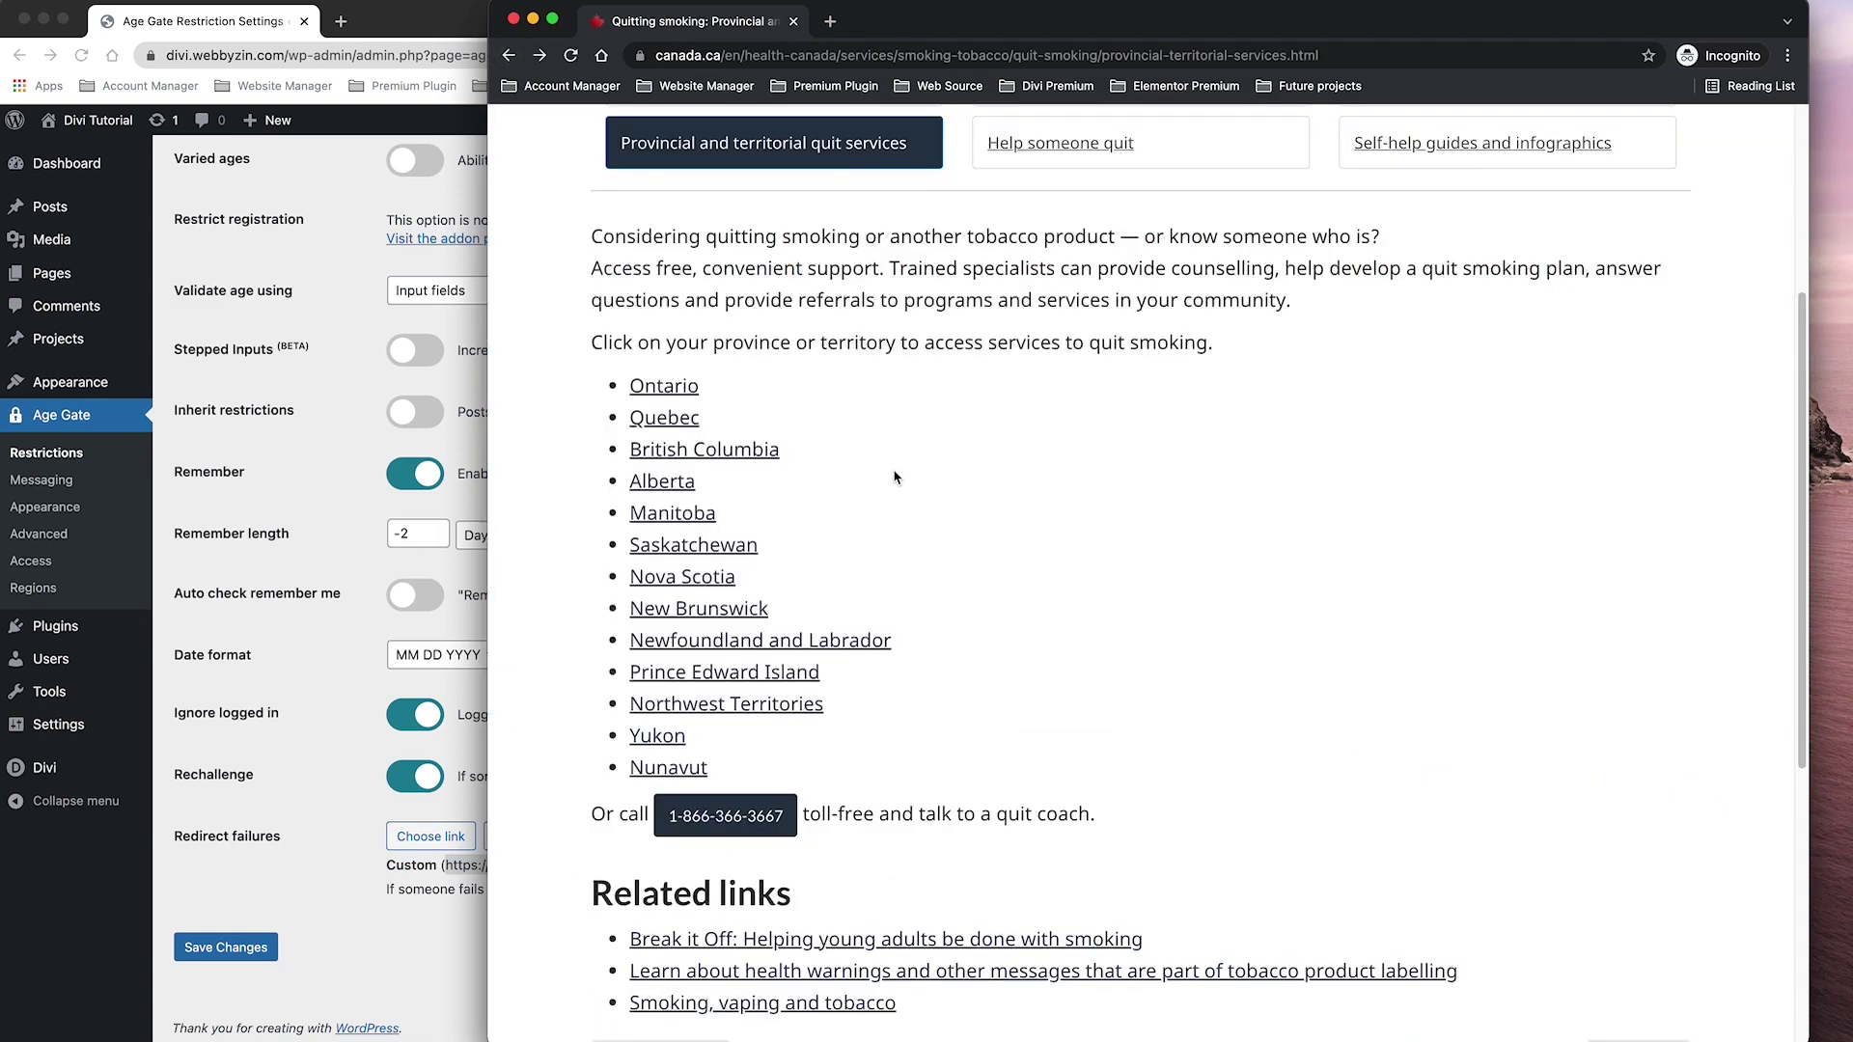
scroll(893, 477, down, 5)
scroll(894, 477, up, 10)
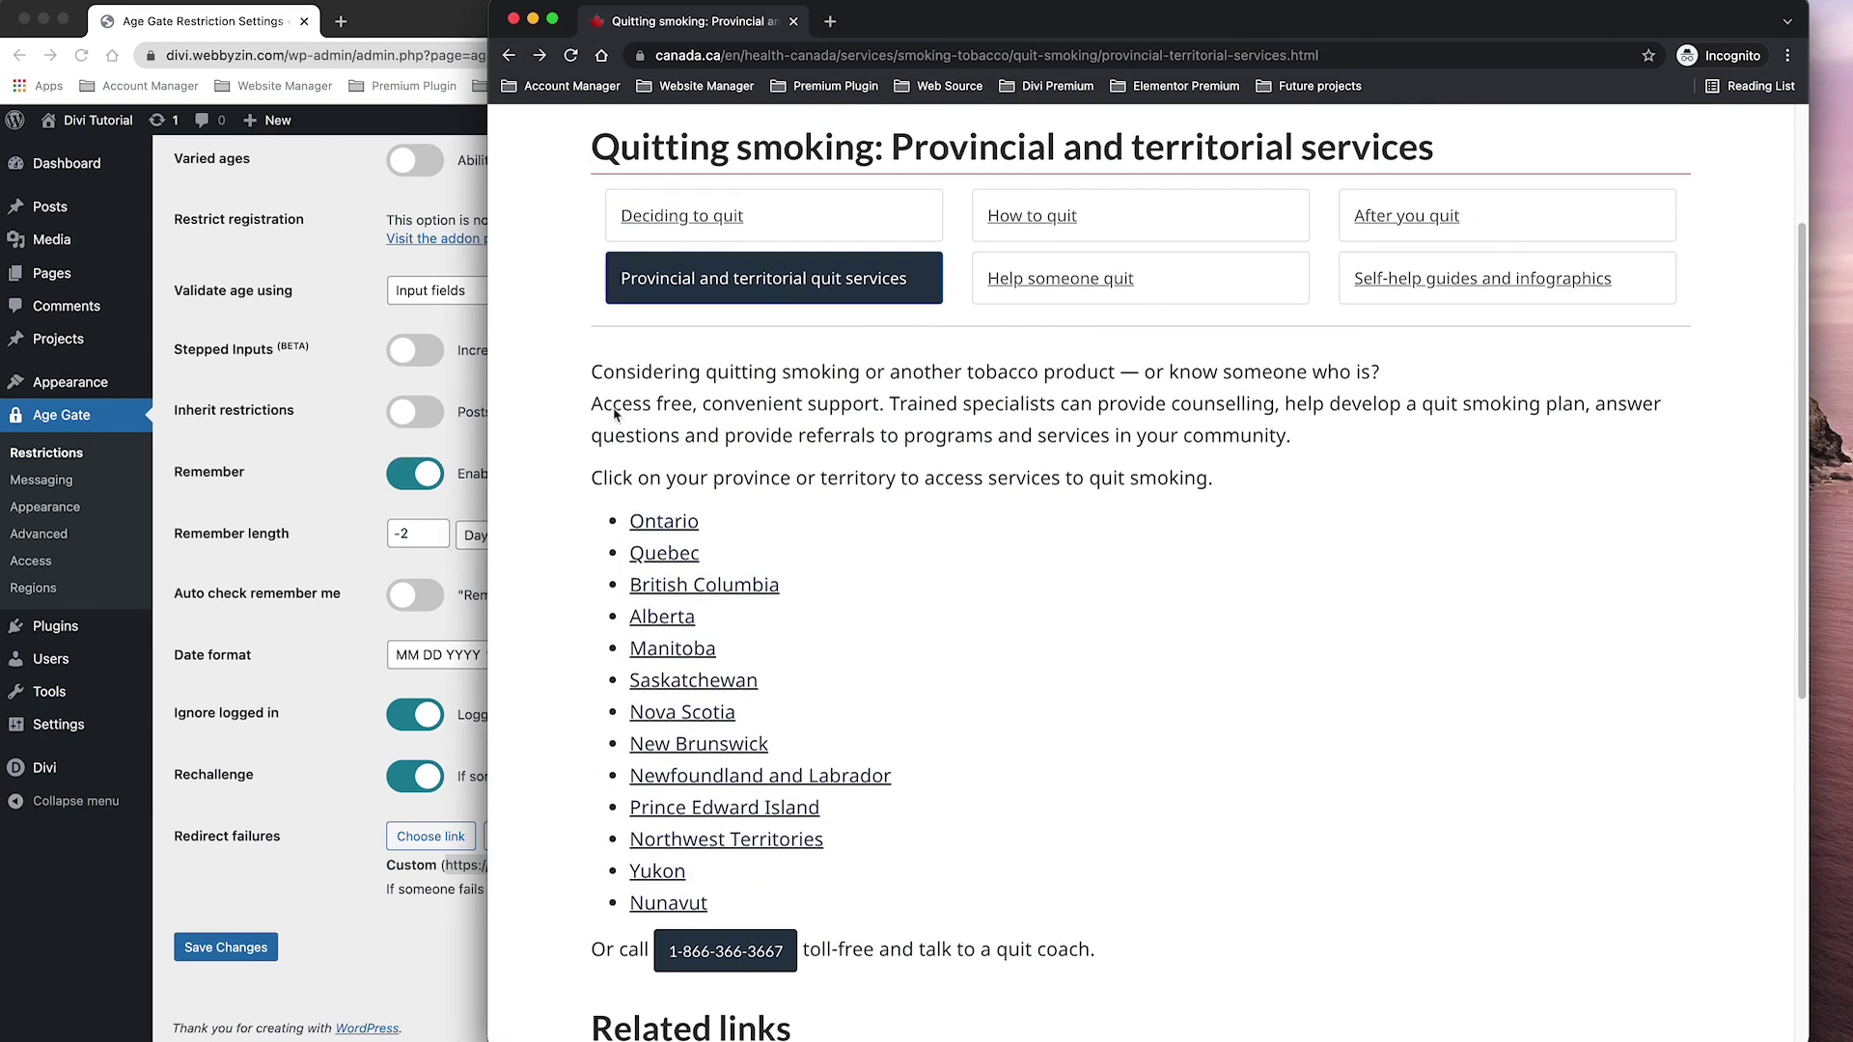
Load divi.webbyzin.com again in the incognito window and shift the window to show the age gate.
click(797, 50)
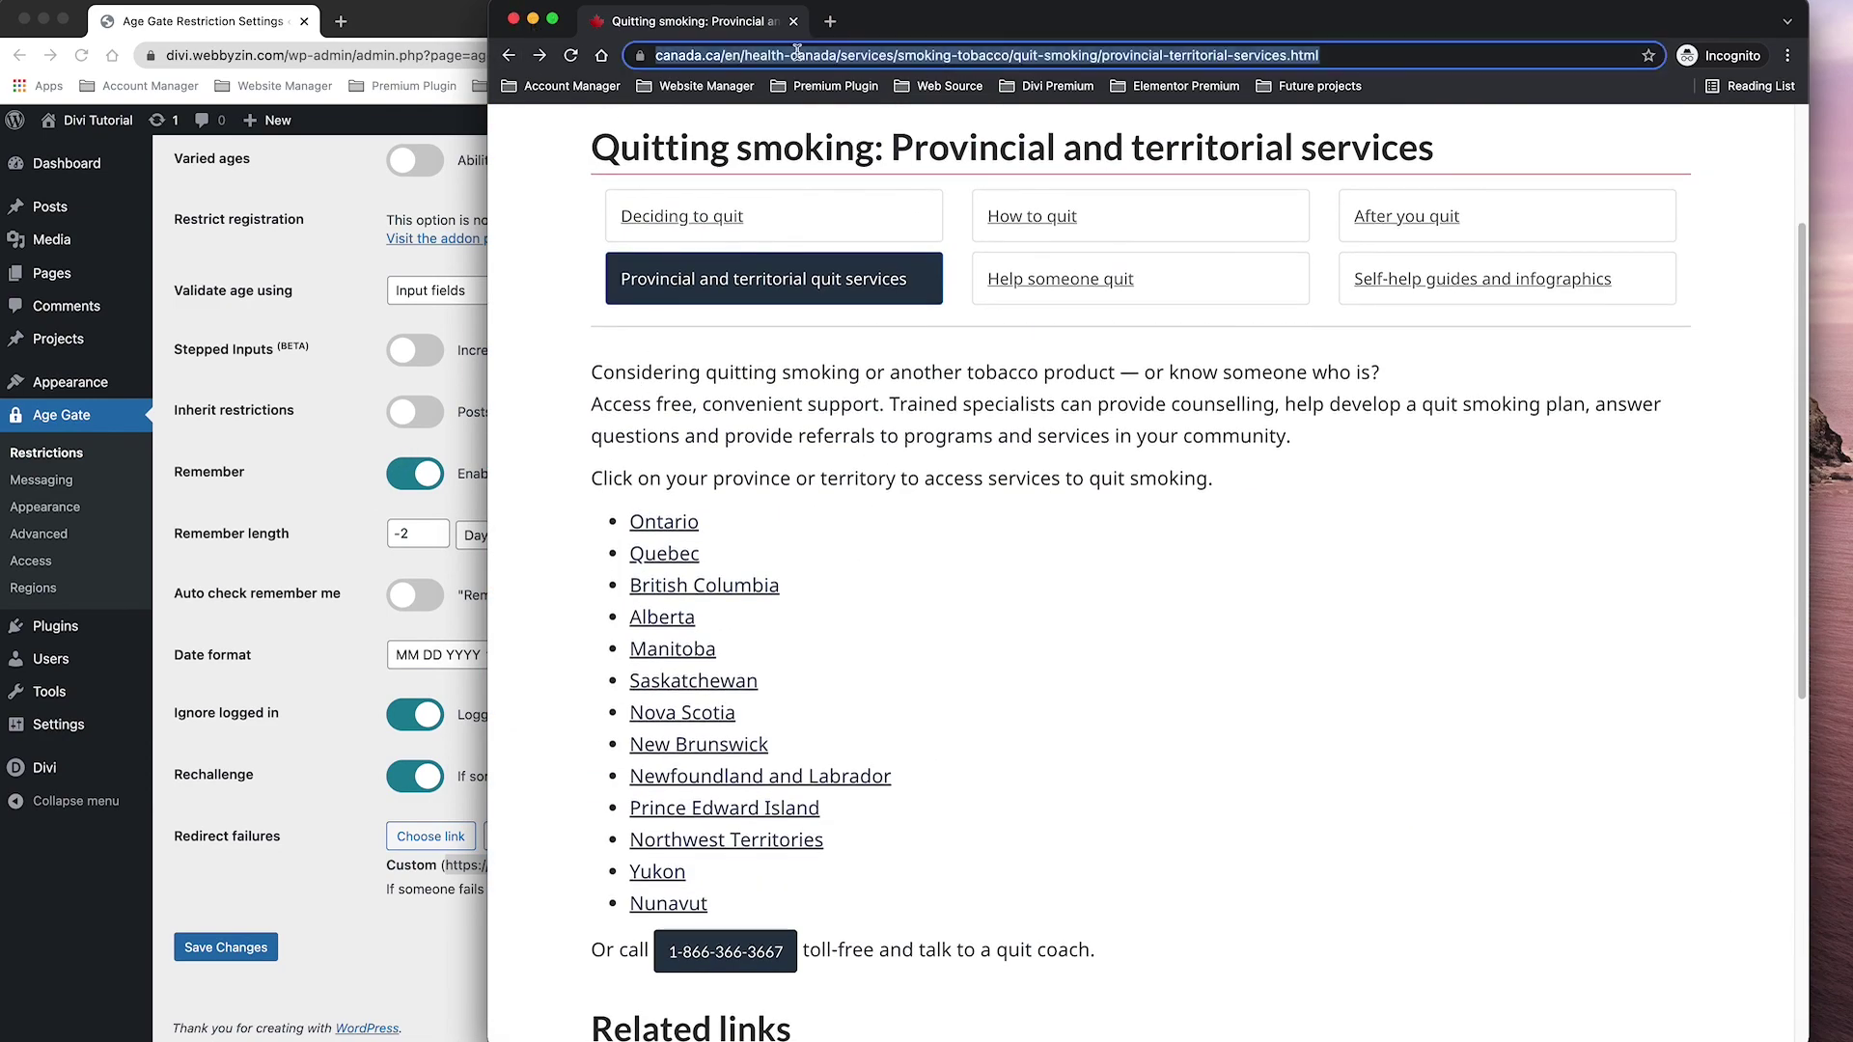
text(divi)
key(Return)
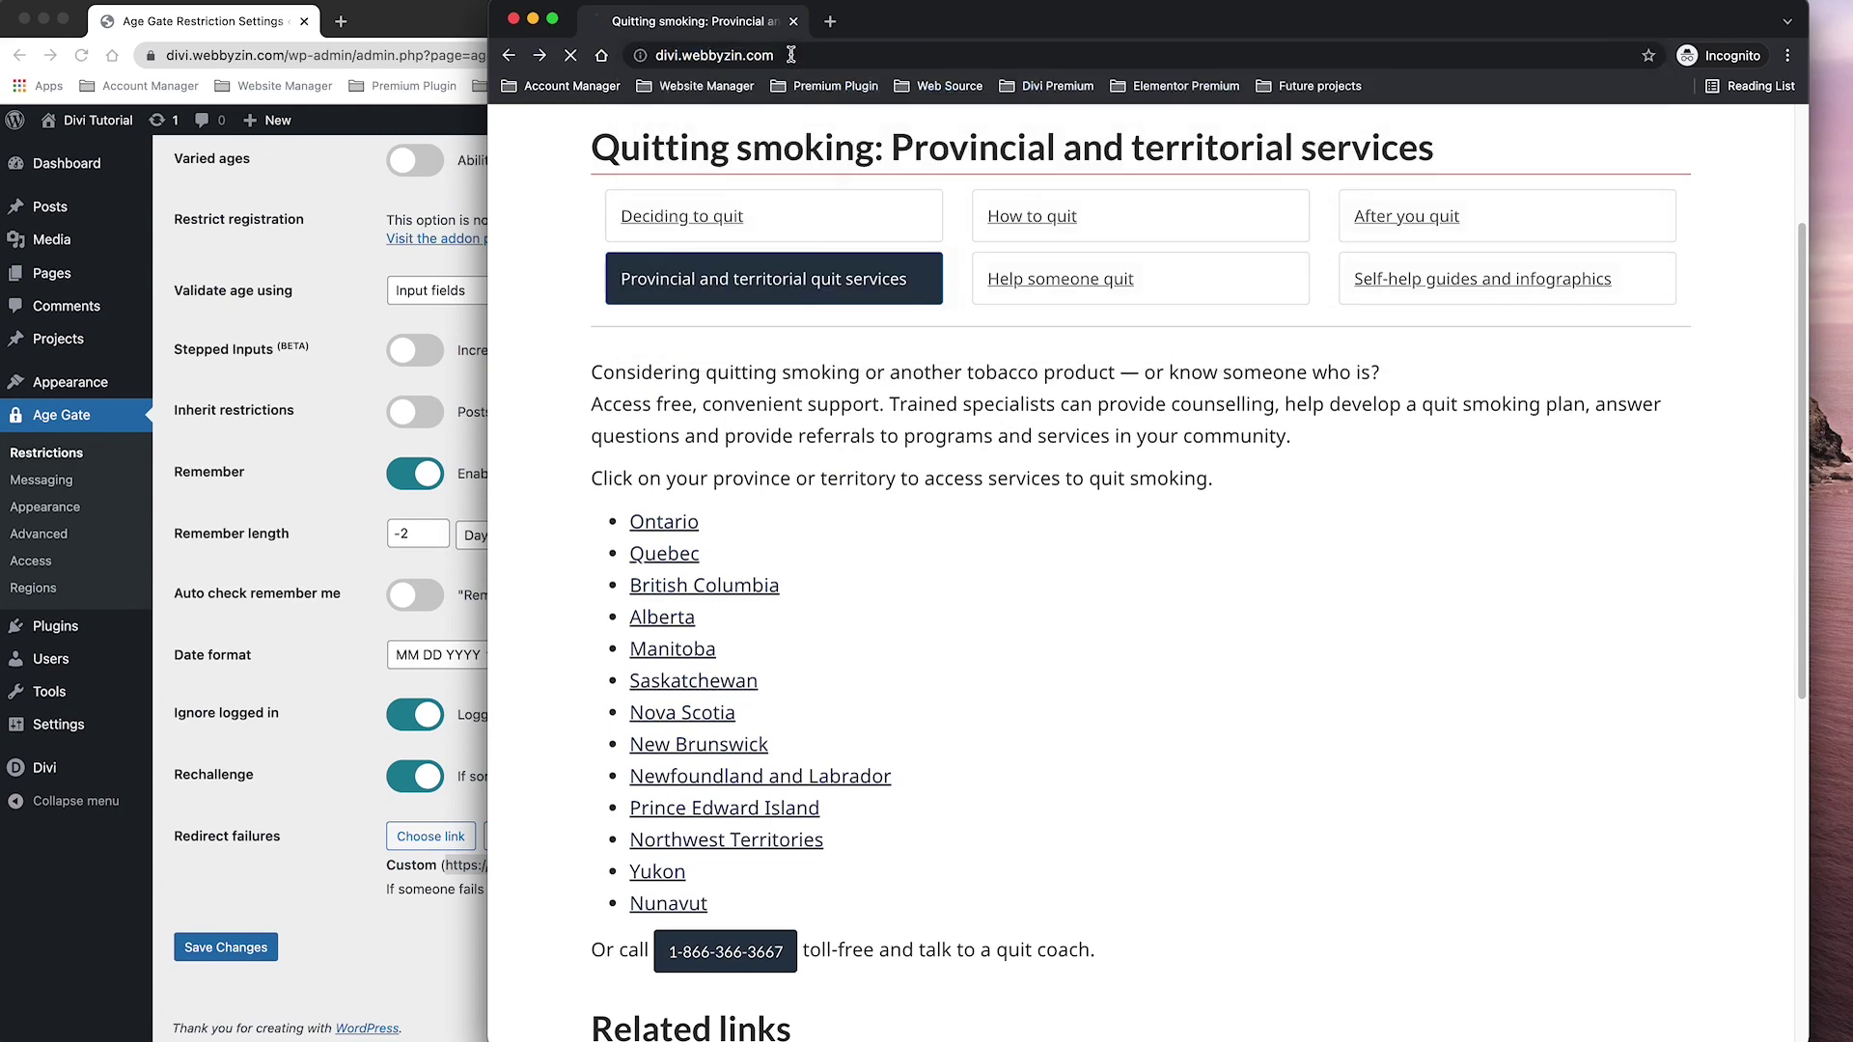
drag(993, 23, 1050, 23)
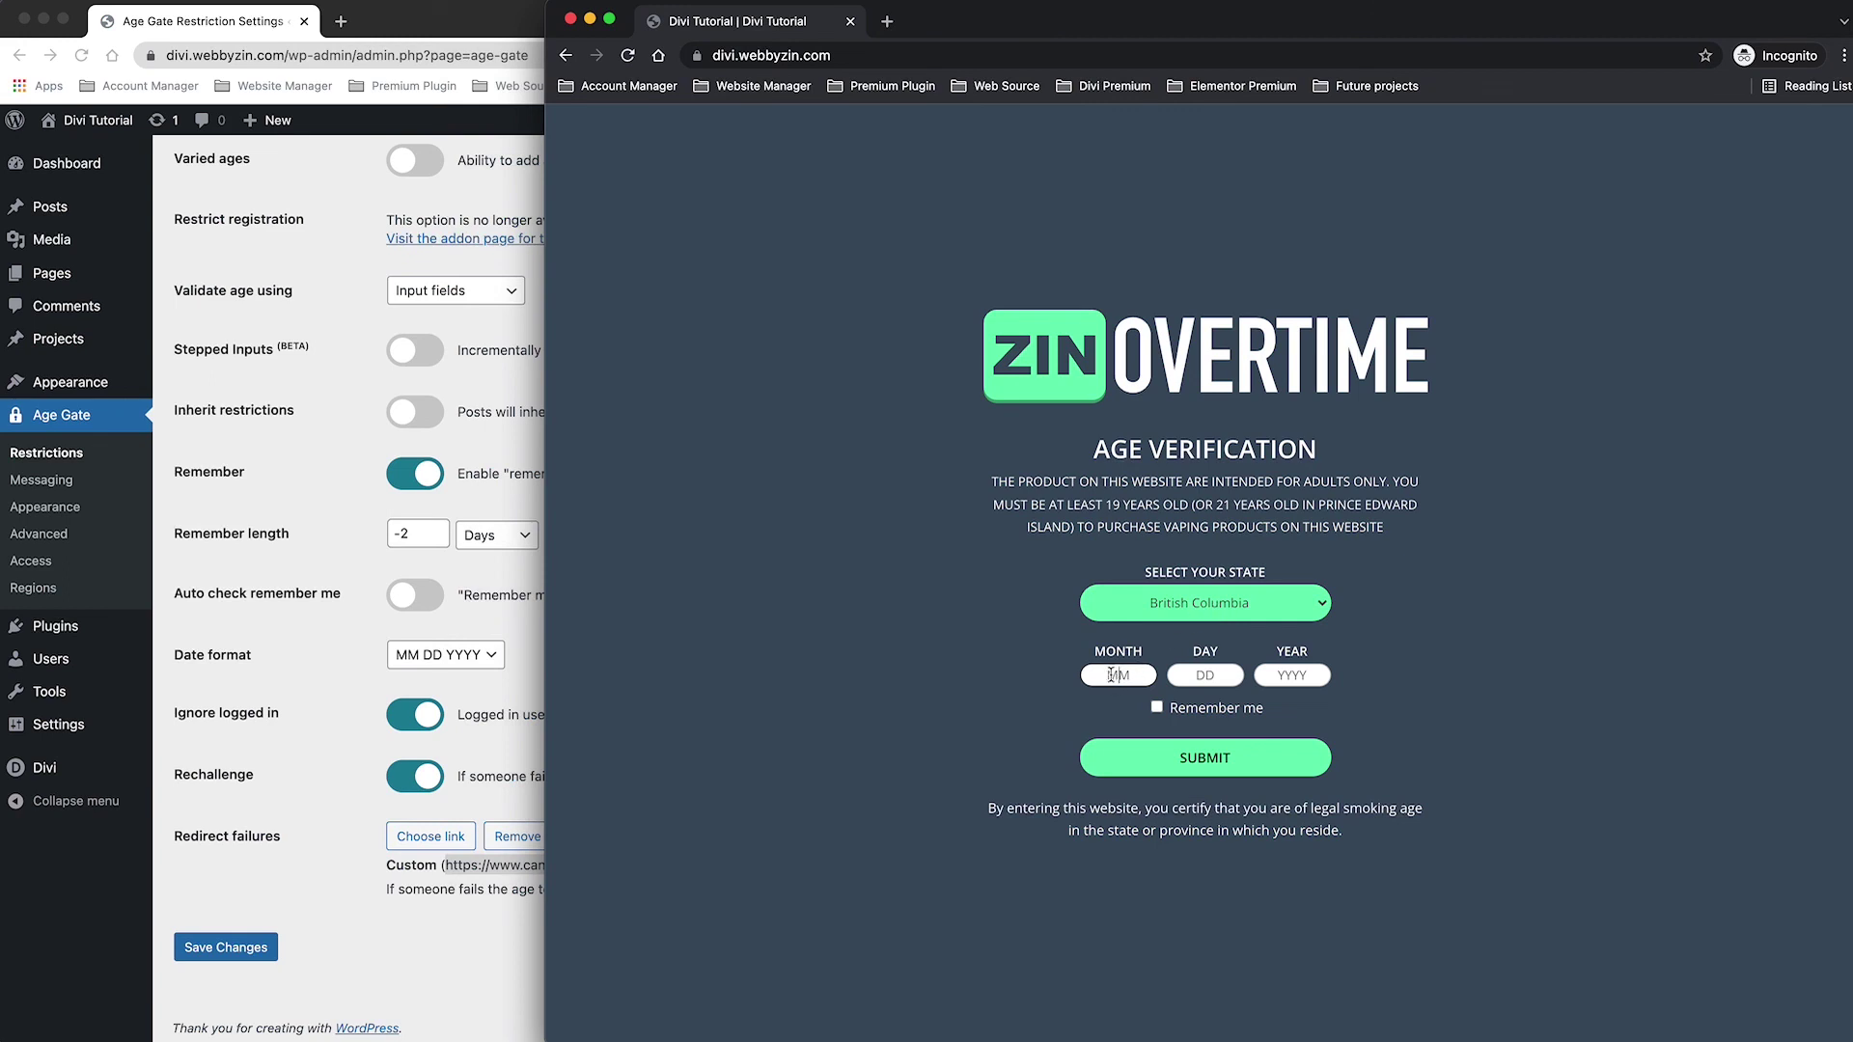
Submit the age gate with a date of birth old enough for British Columbia and look over the site's homepage.
text(12)
key(BackSpace)
key(BackSpace)
text(02)
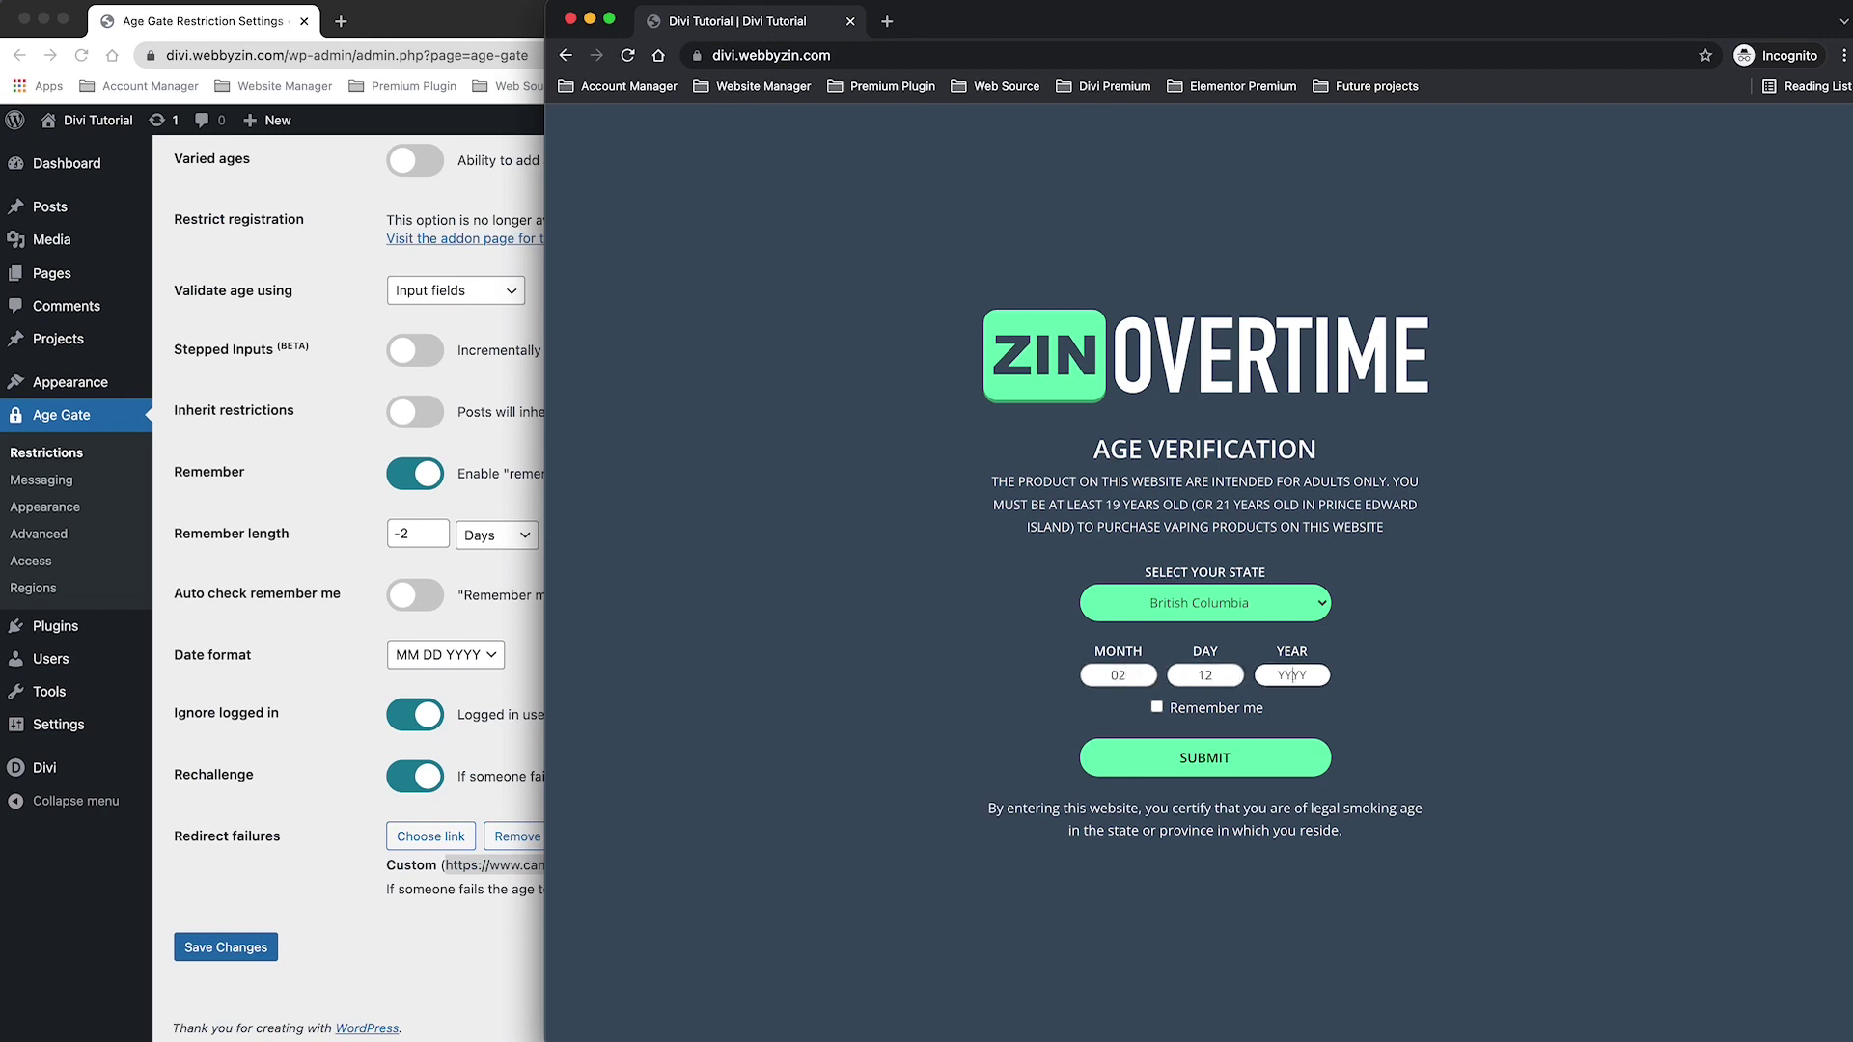
text(2002)
drag(1311, 675, 1272, 673)
click(1269, 763)
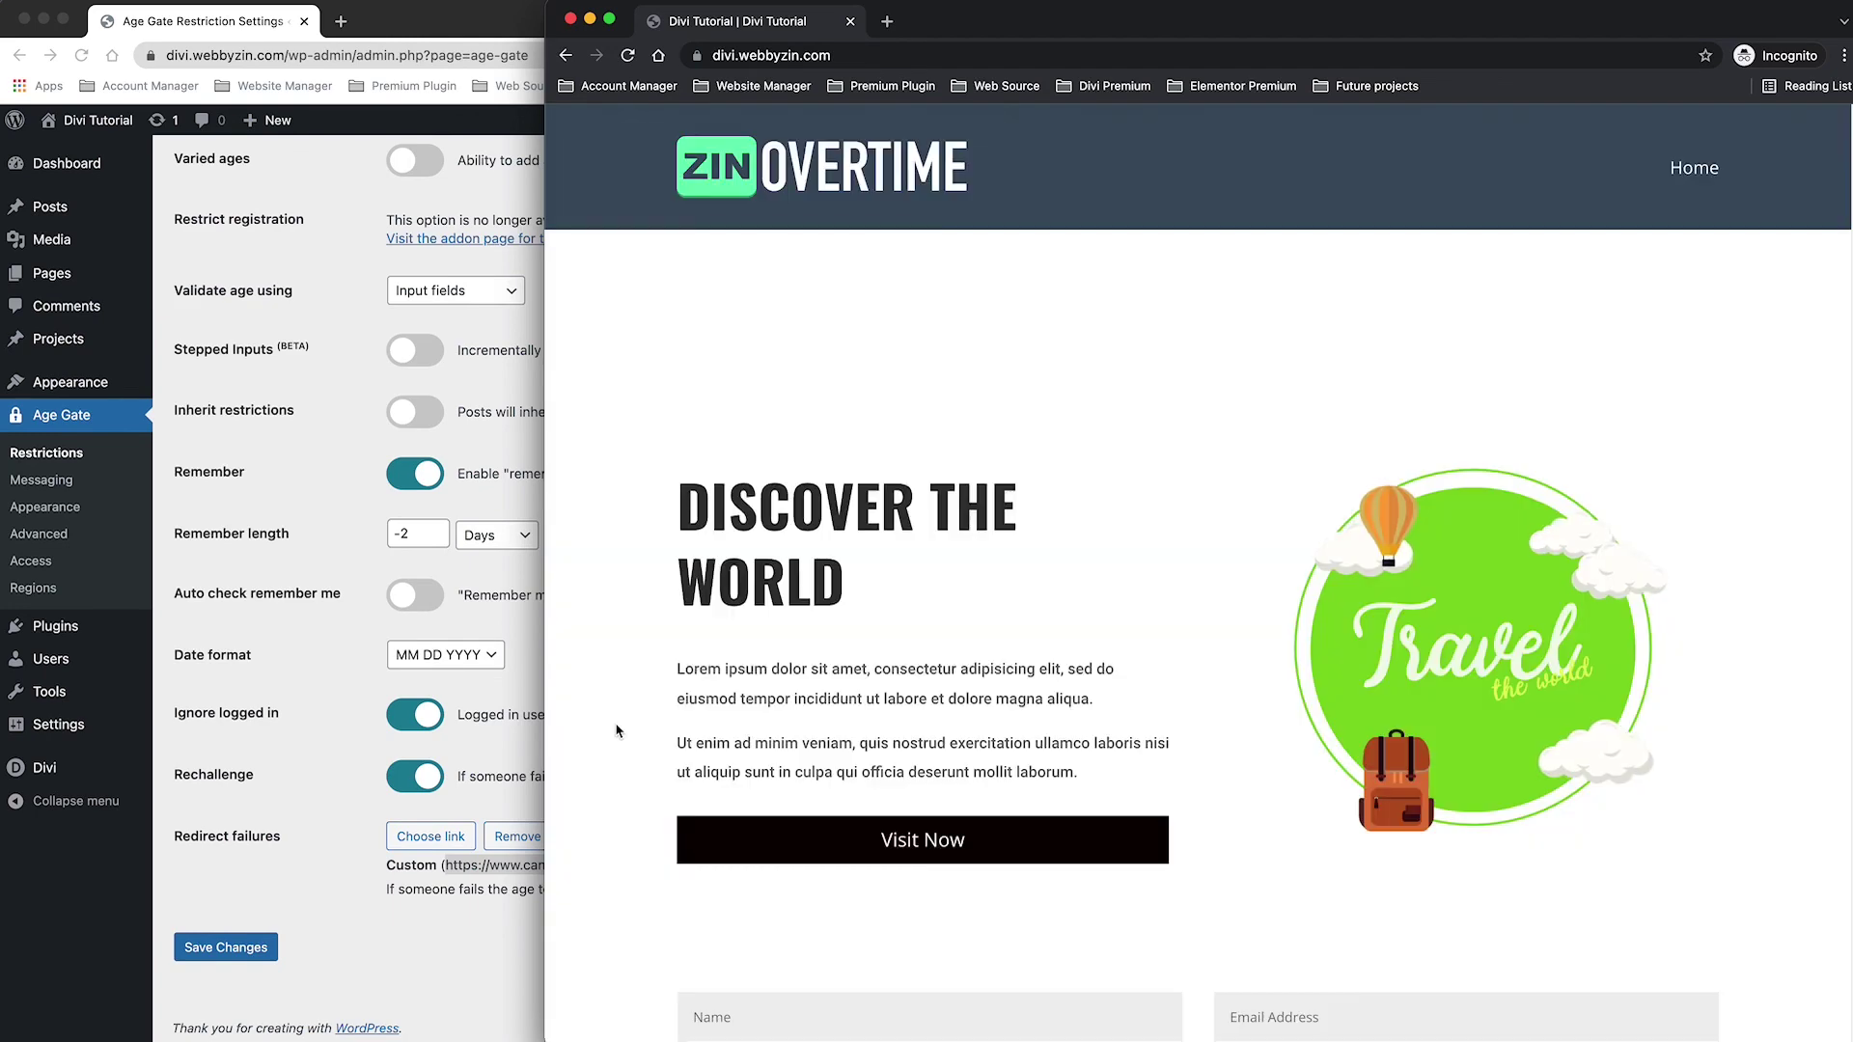
scroll(1141, 386, down, 5)
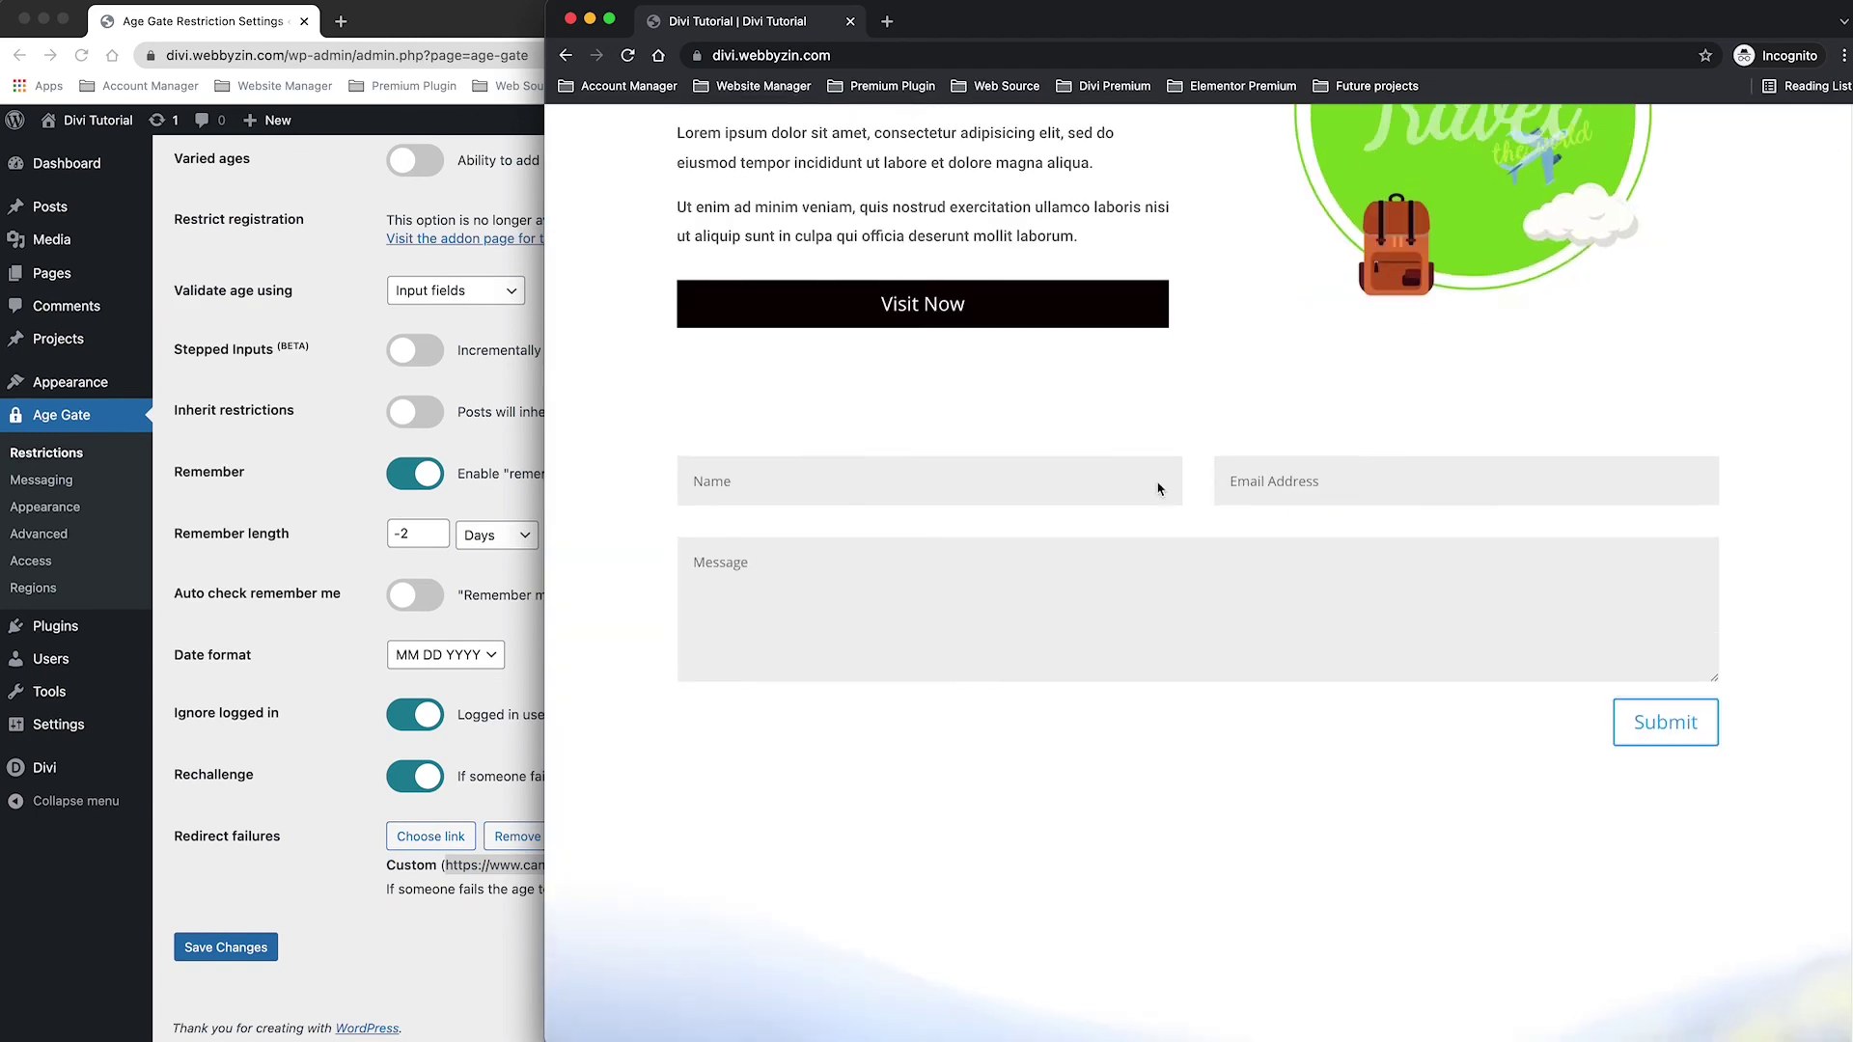
Look through the unlocked homepage down to the copyright footer and return to its header.
scroll(1158, 487, up, 10)
scroll(1158, 482, down, 15)
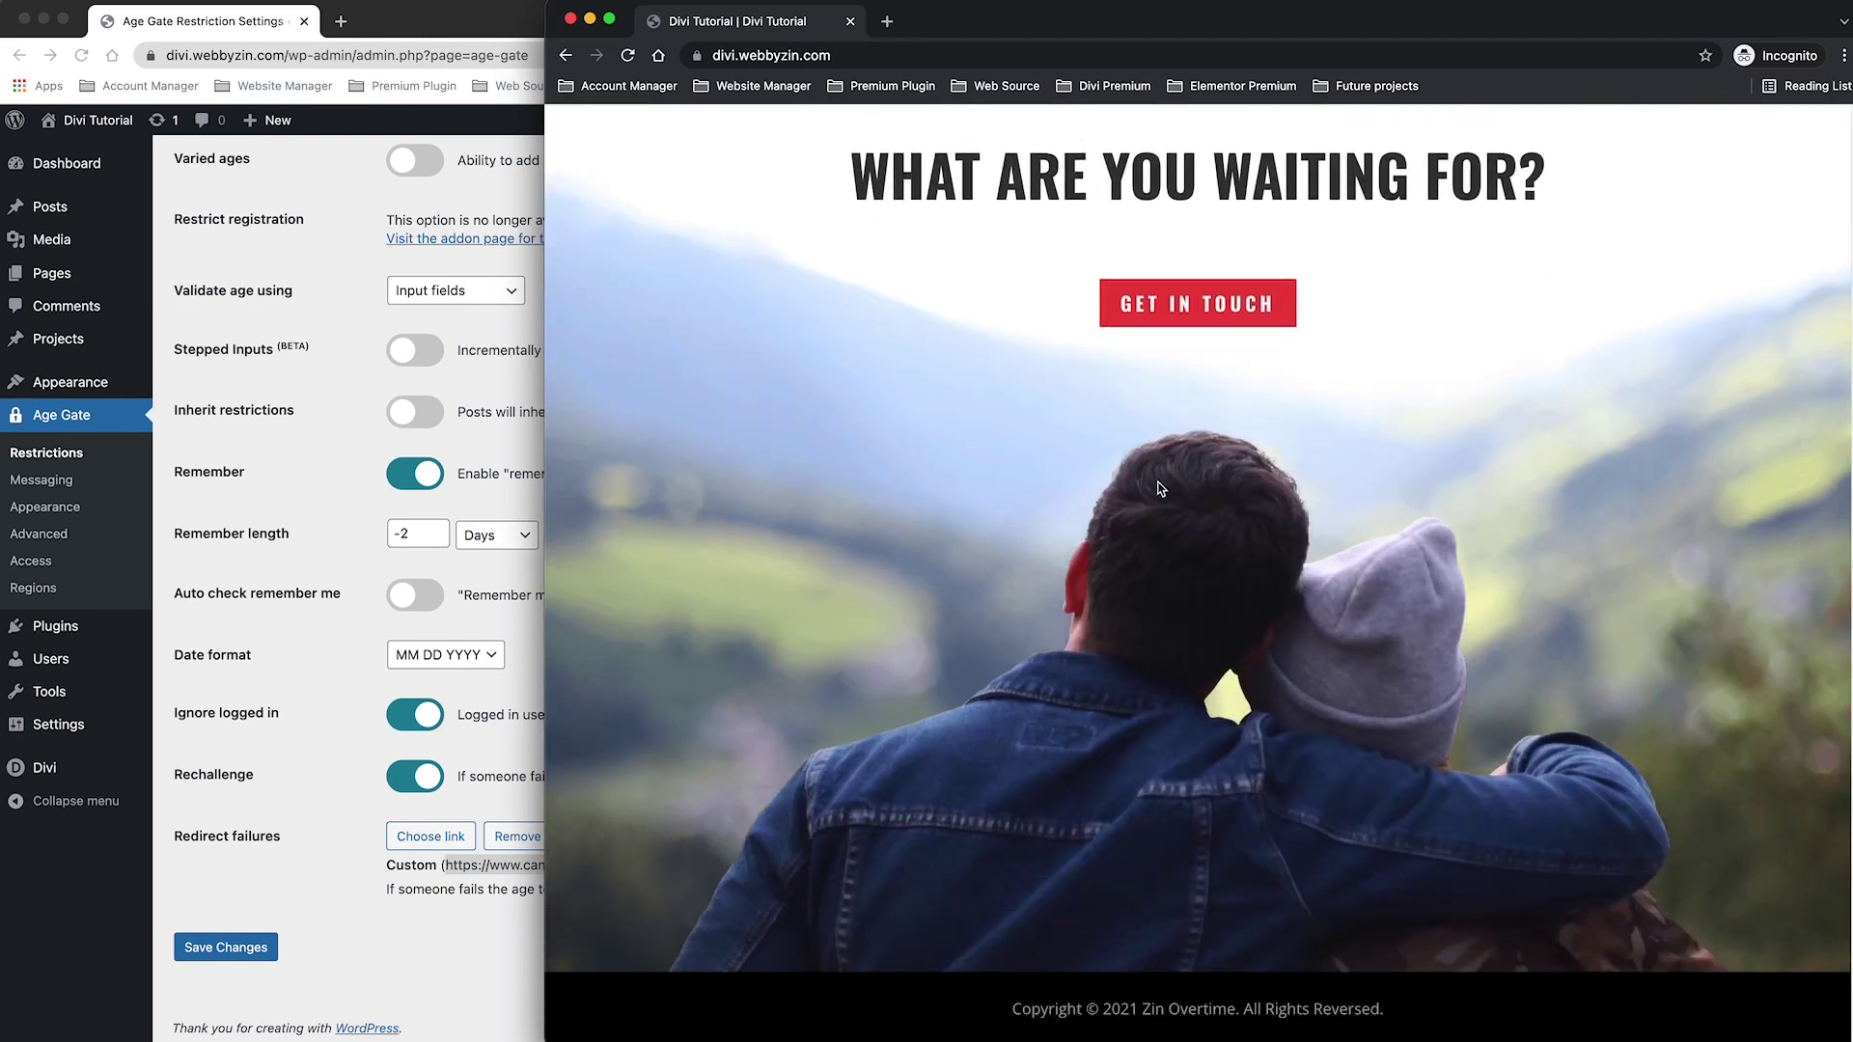
scroll(1158, 482, up, 10)
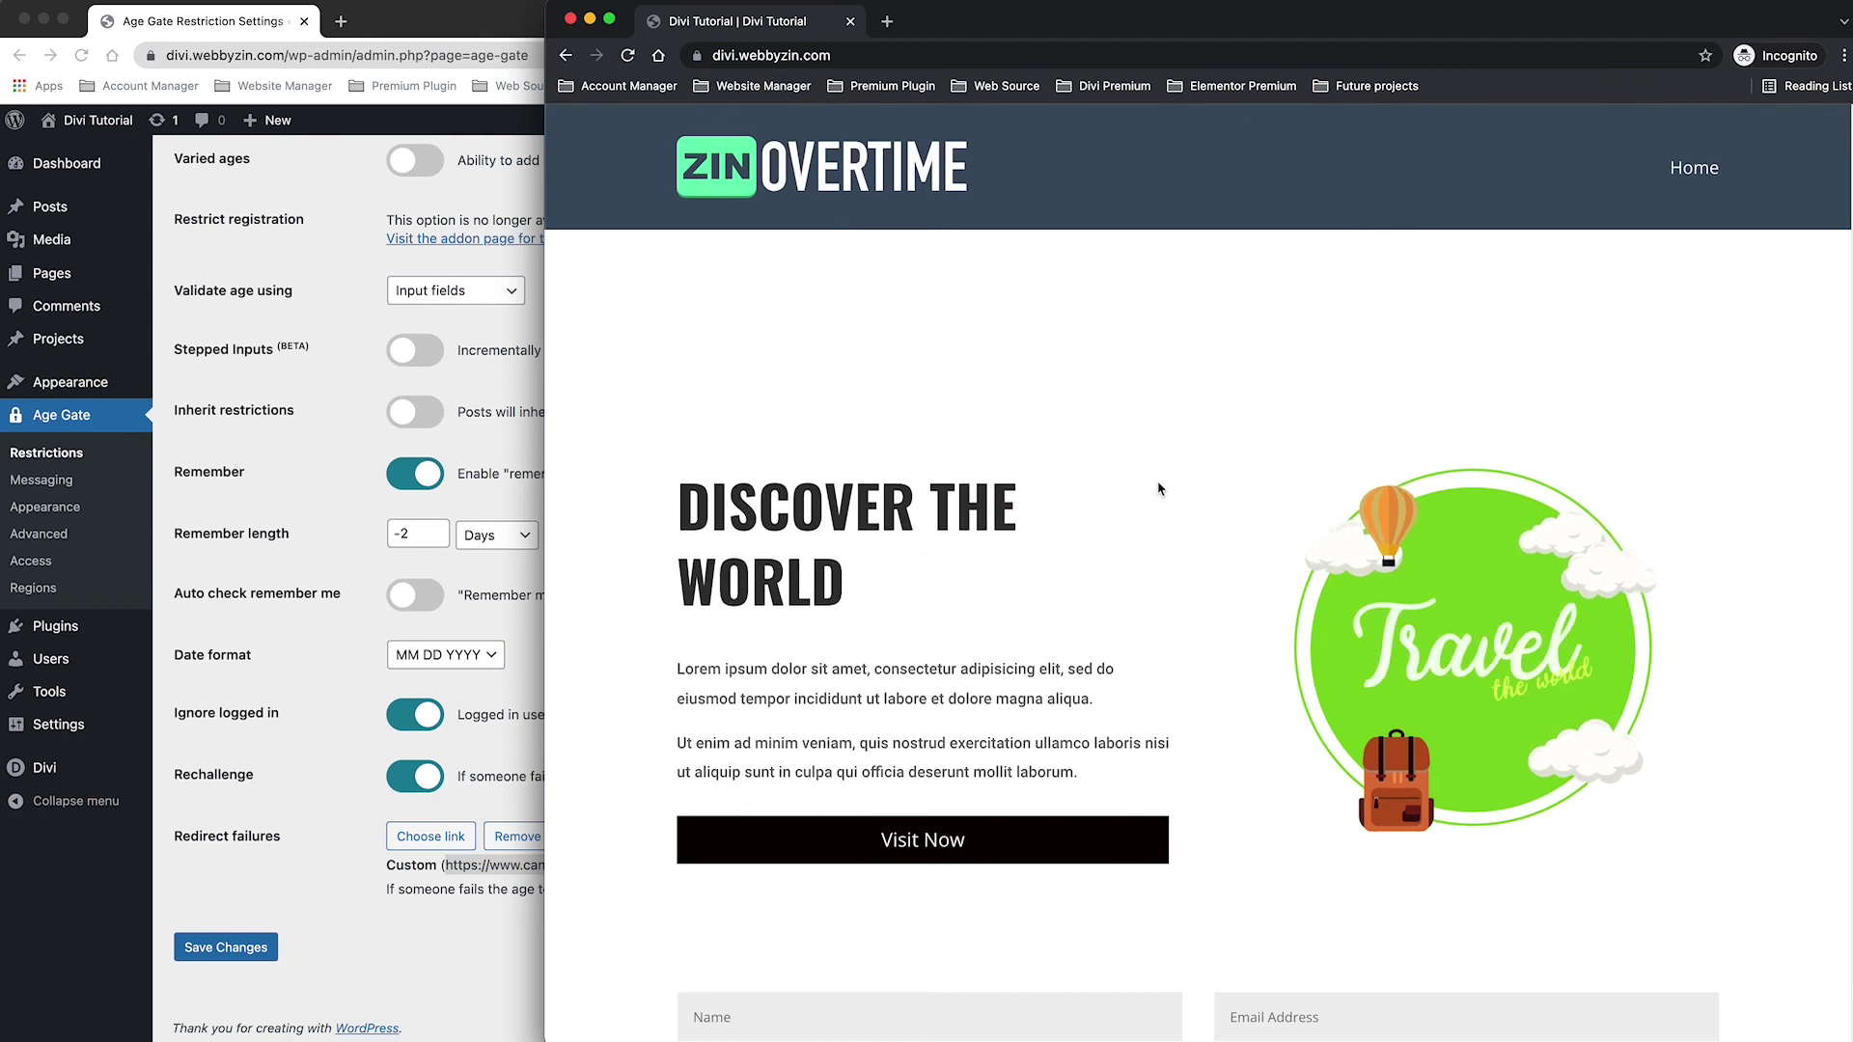
drag(1162, 29, 1150, 29)
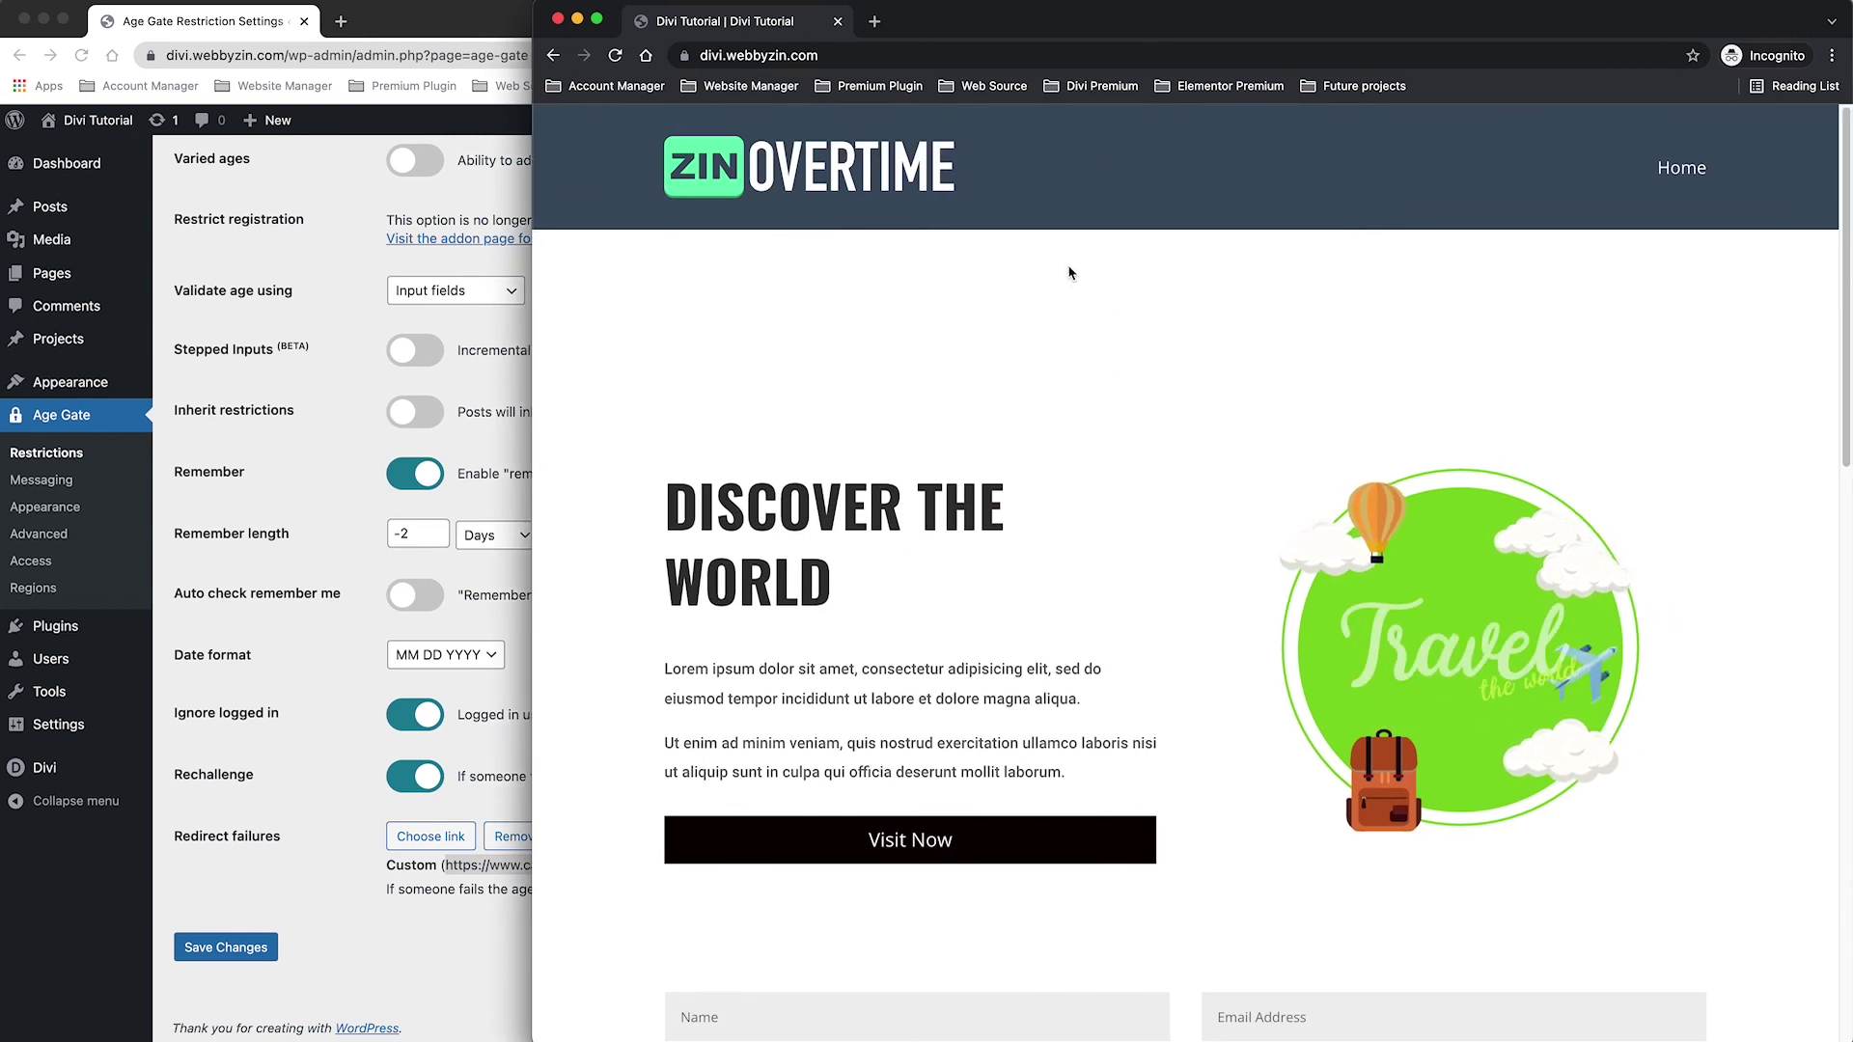
Review Age Gate's region list, region form options and restriction settings in WordPress, and return to the incognito homepage.
click(329, 309)
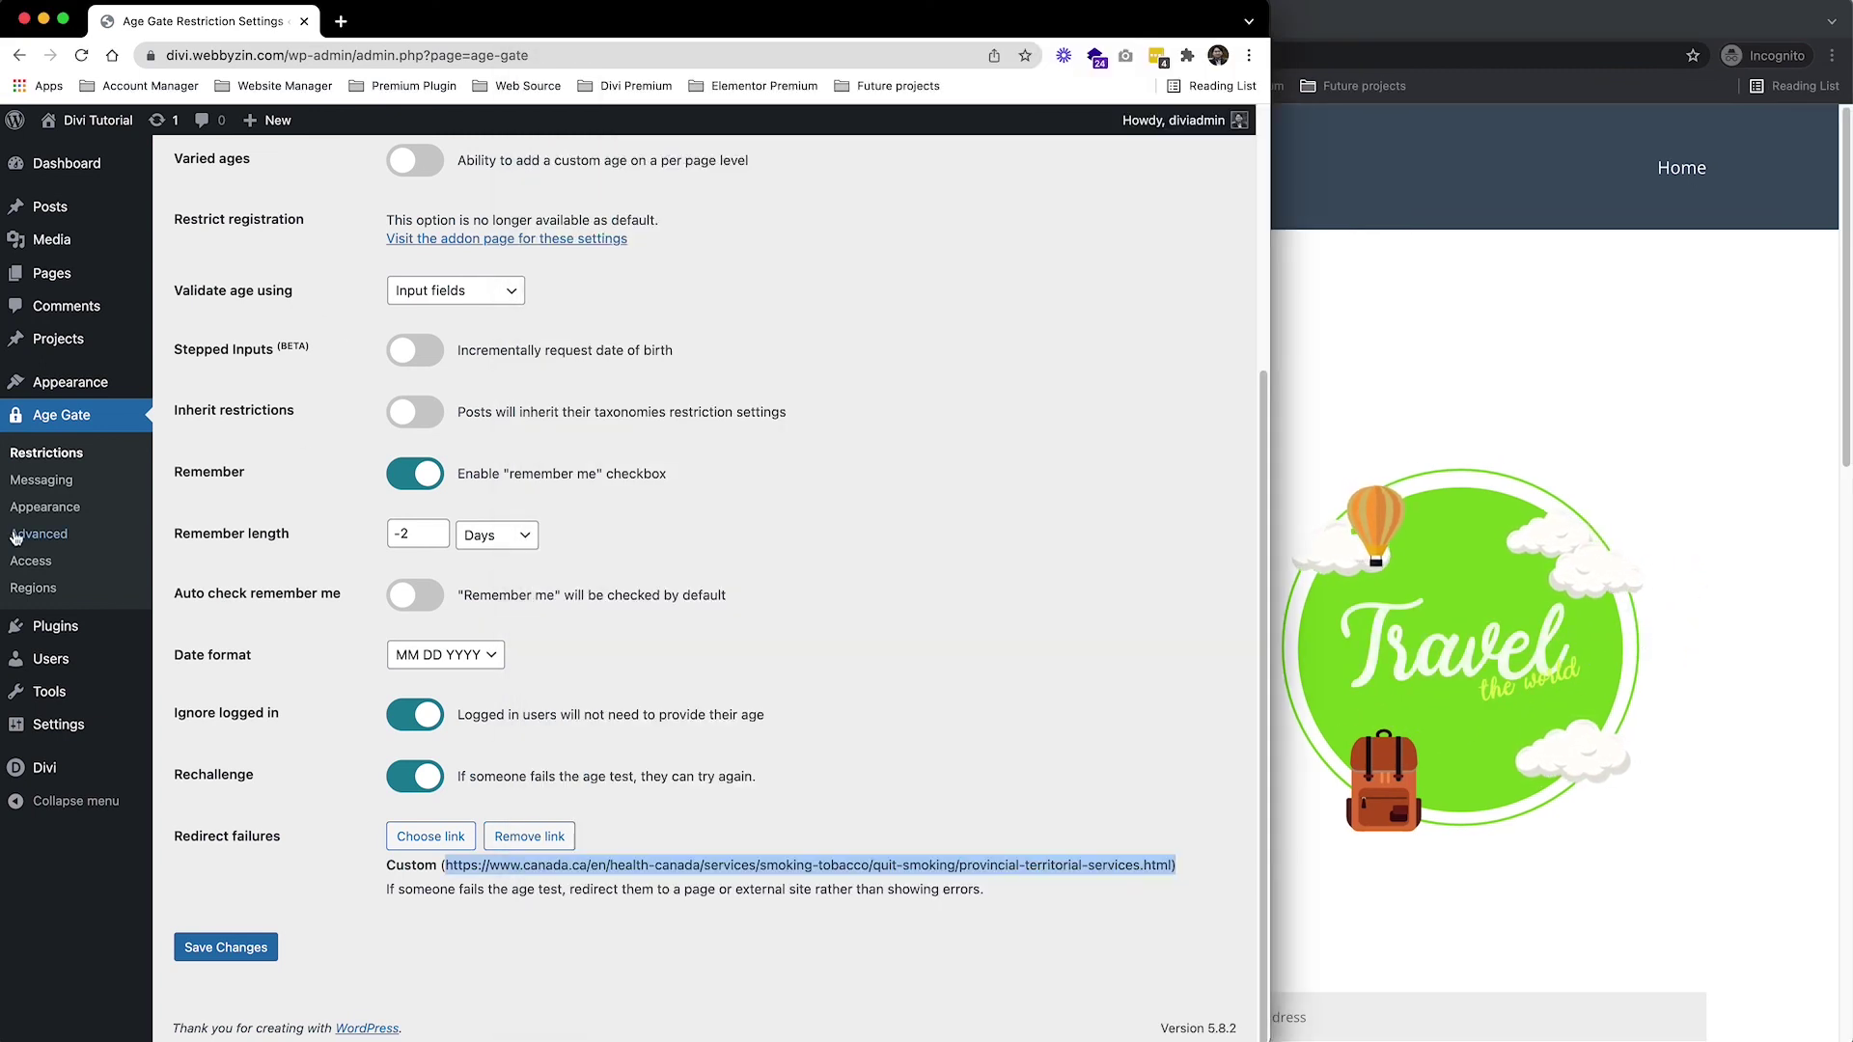
click(33, 588)
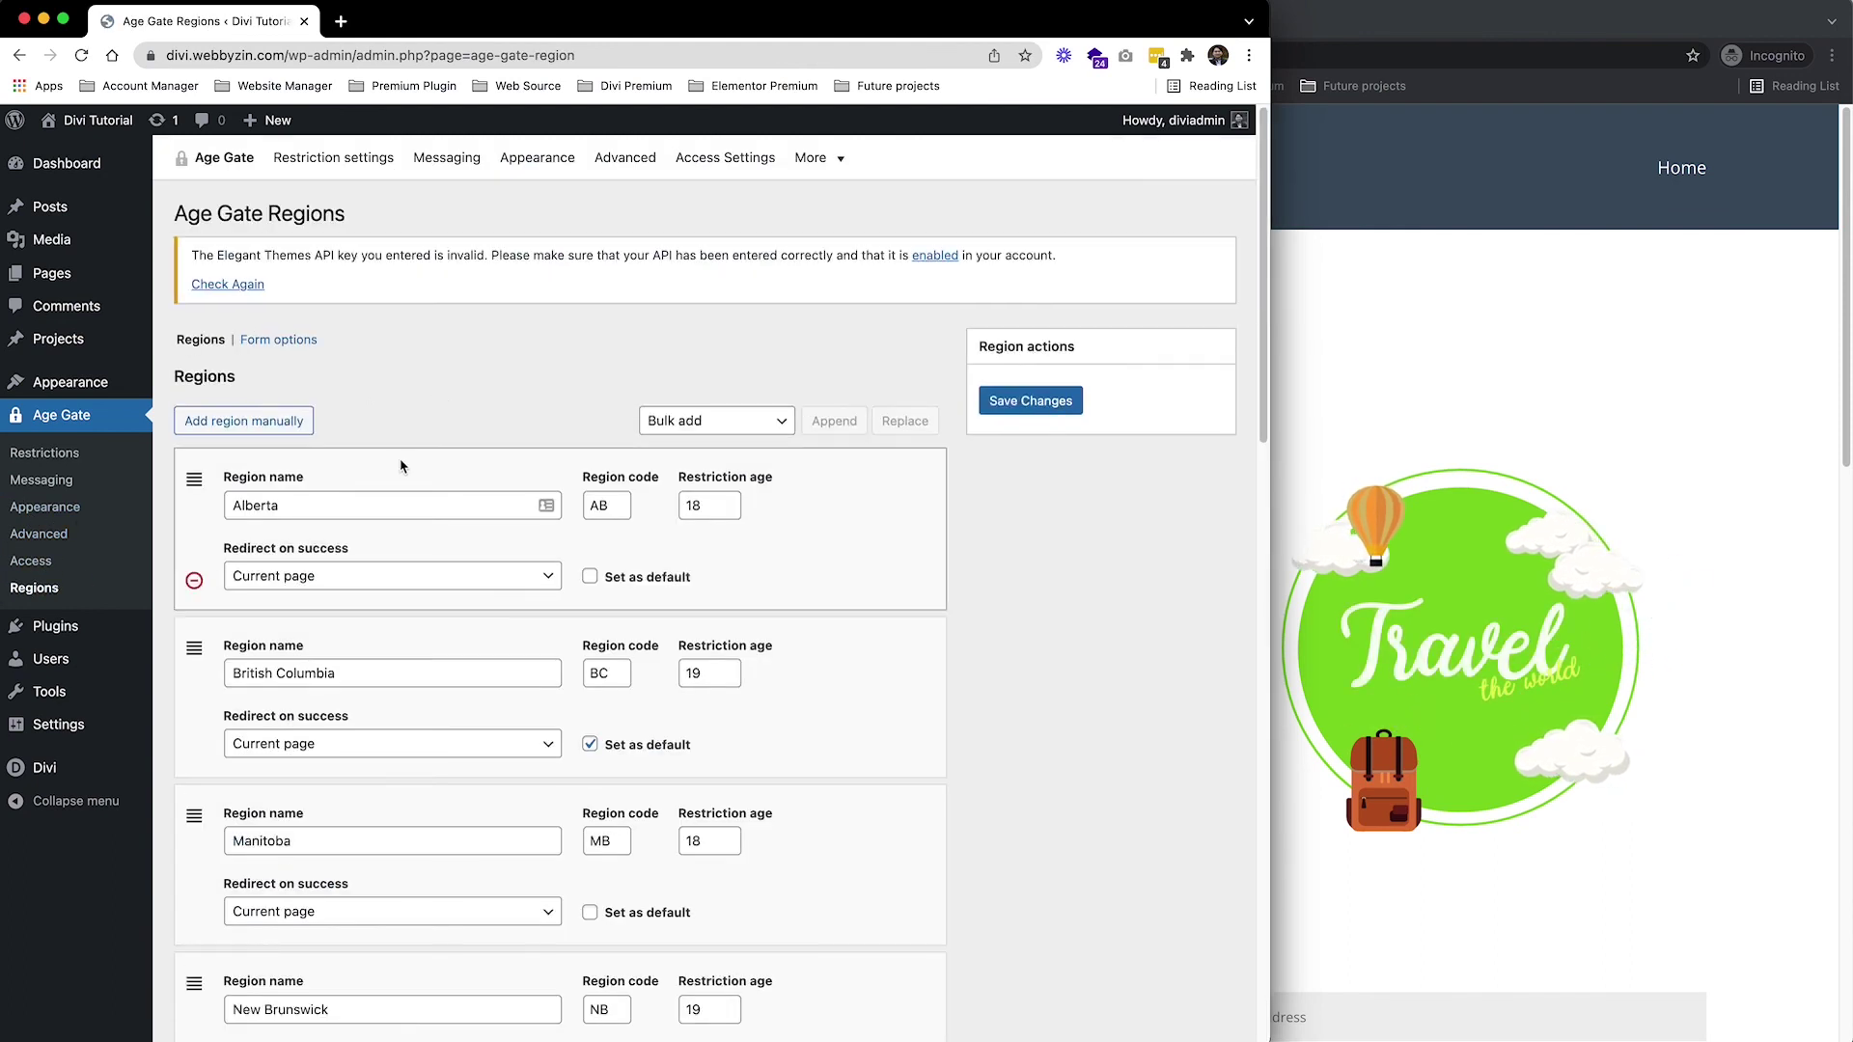
click(278, 341)
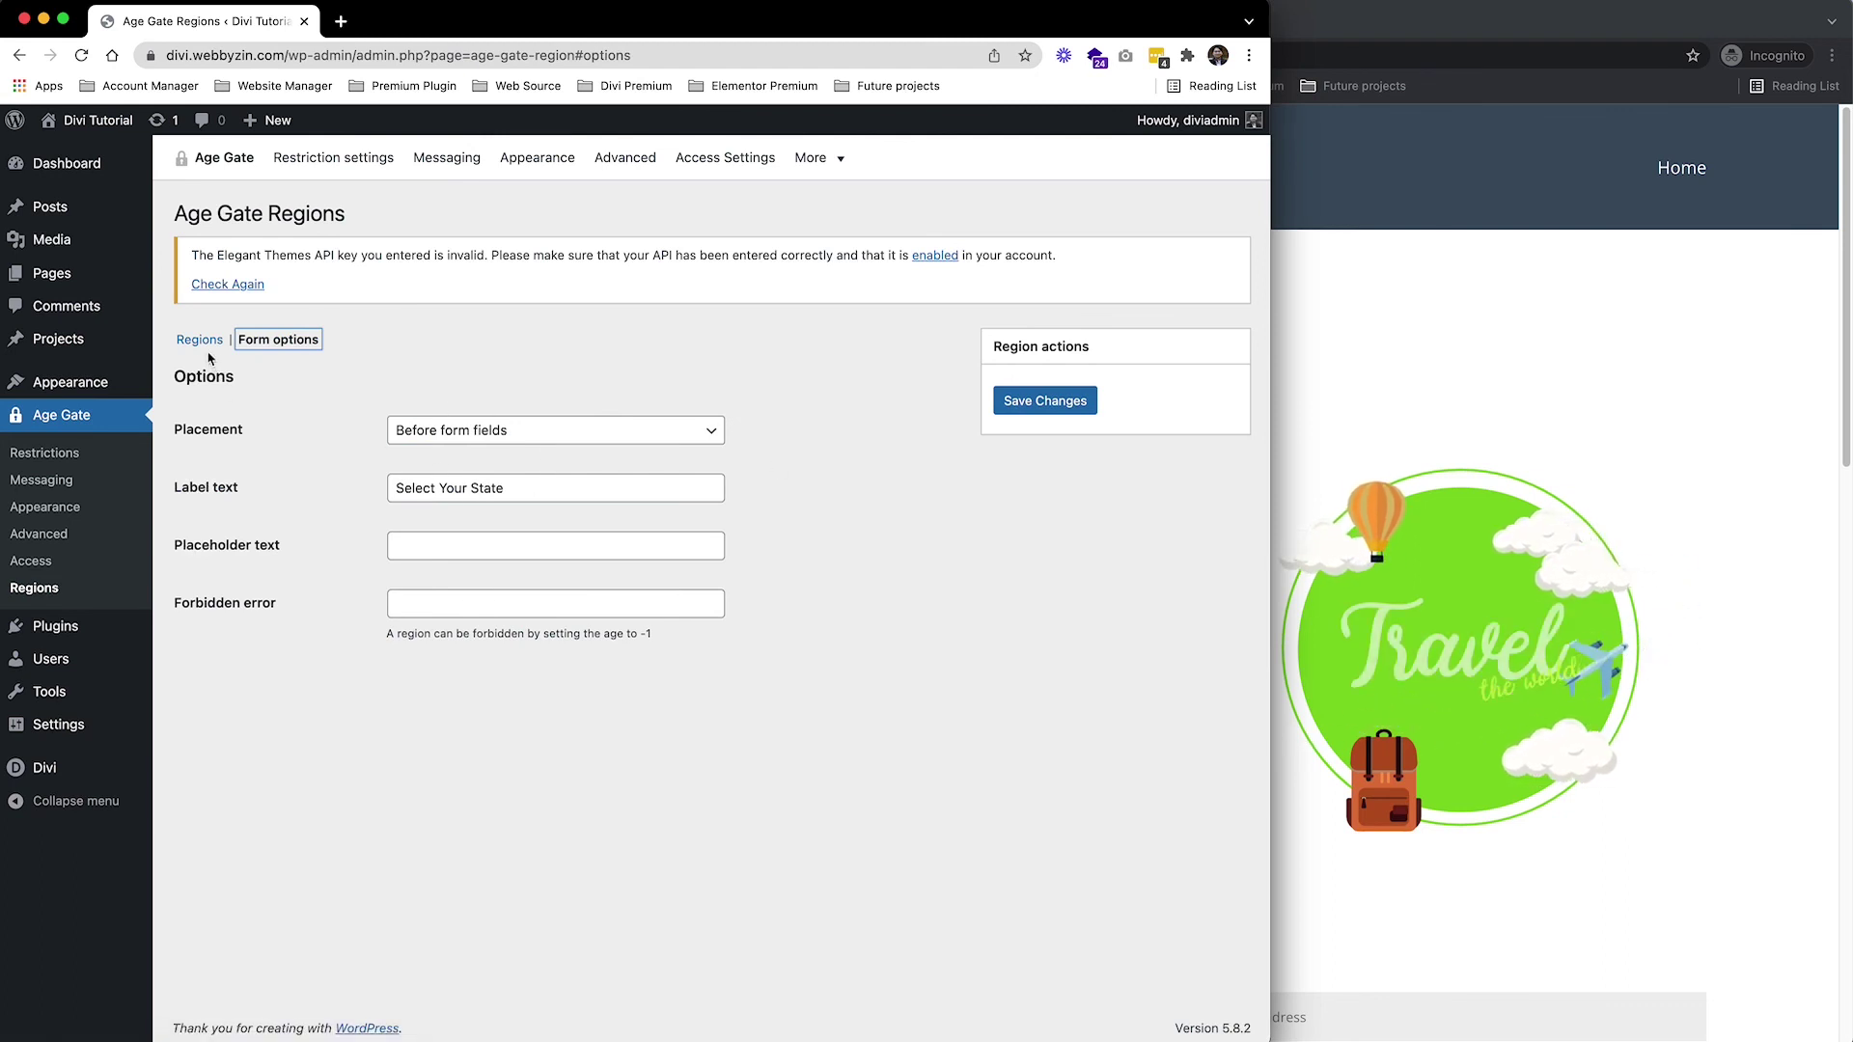
click(64, 456)
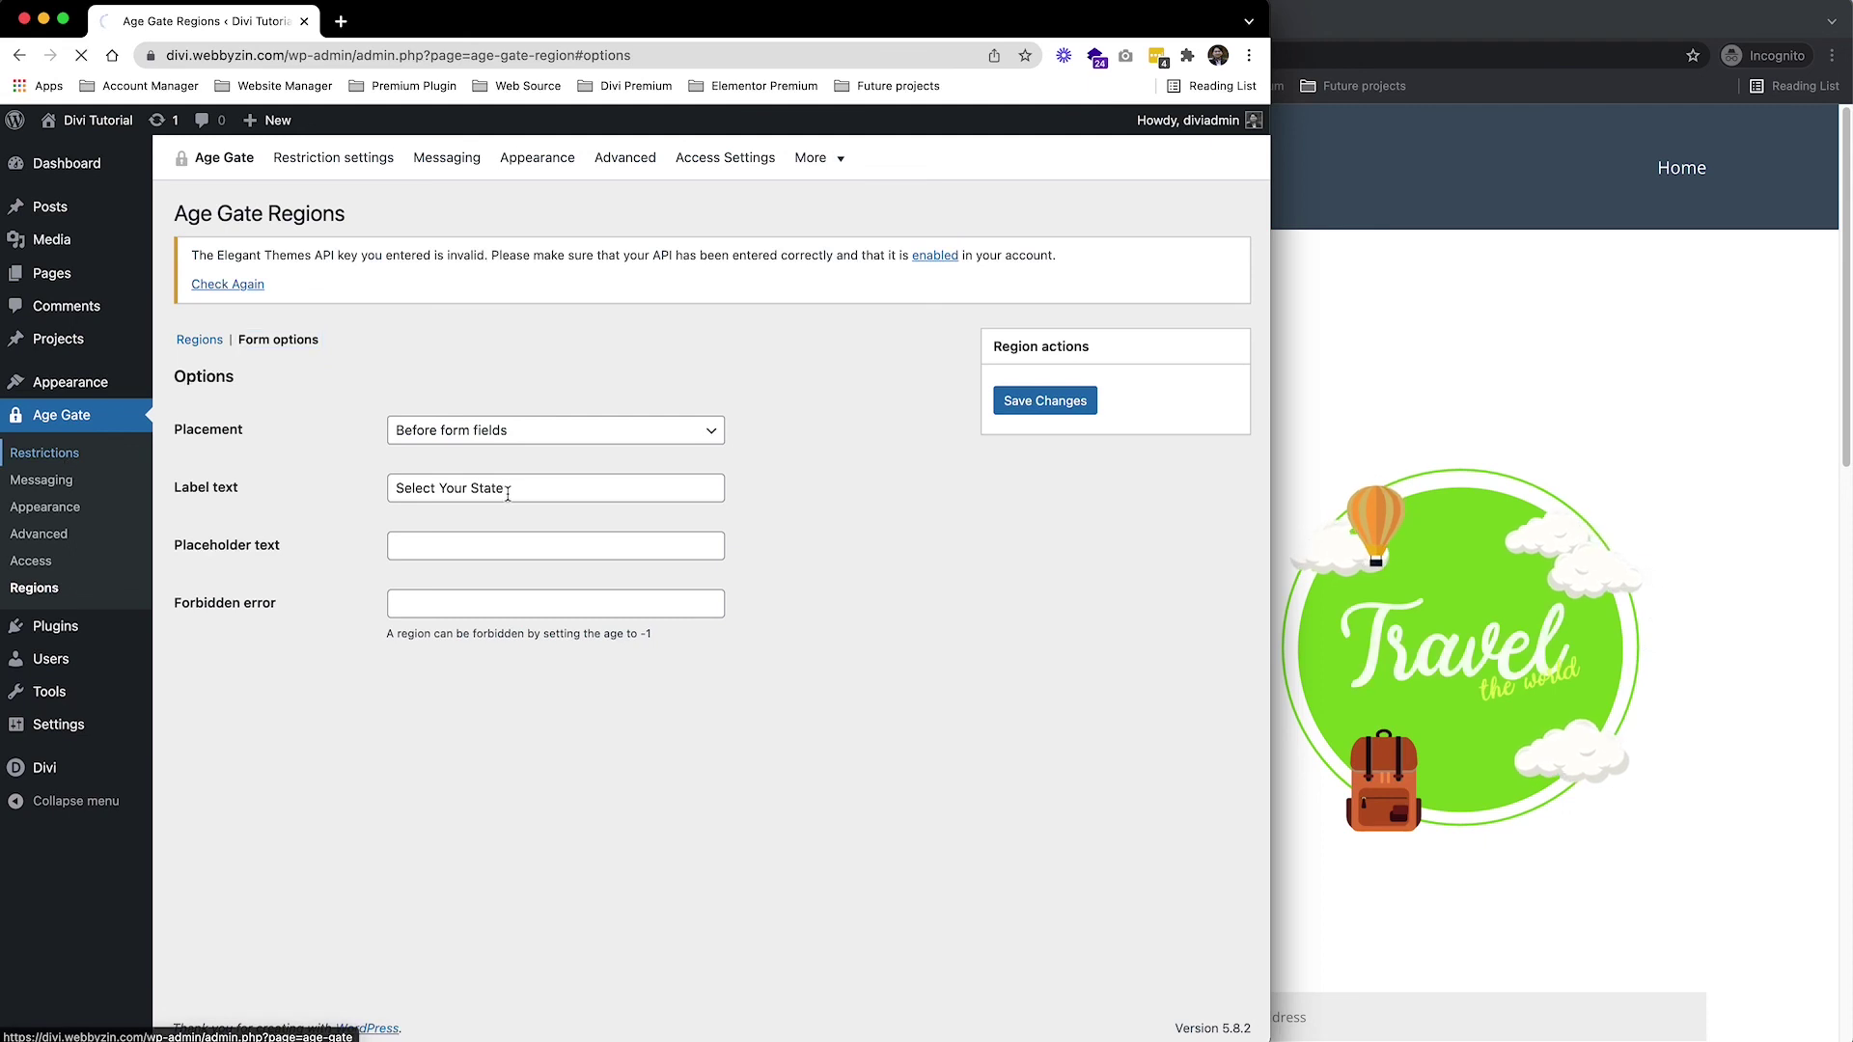
click(1544, 439)
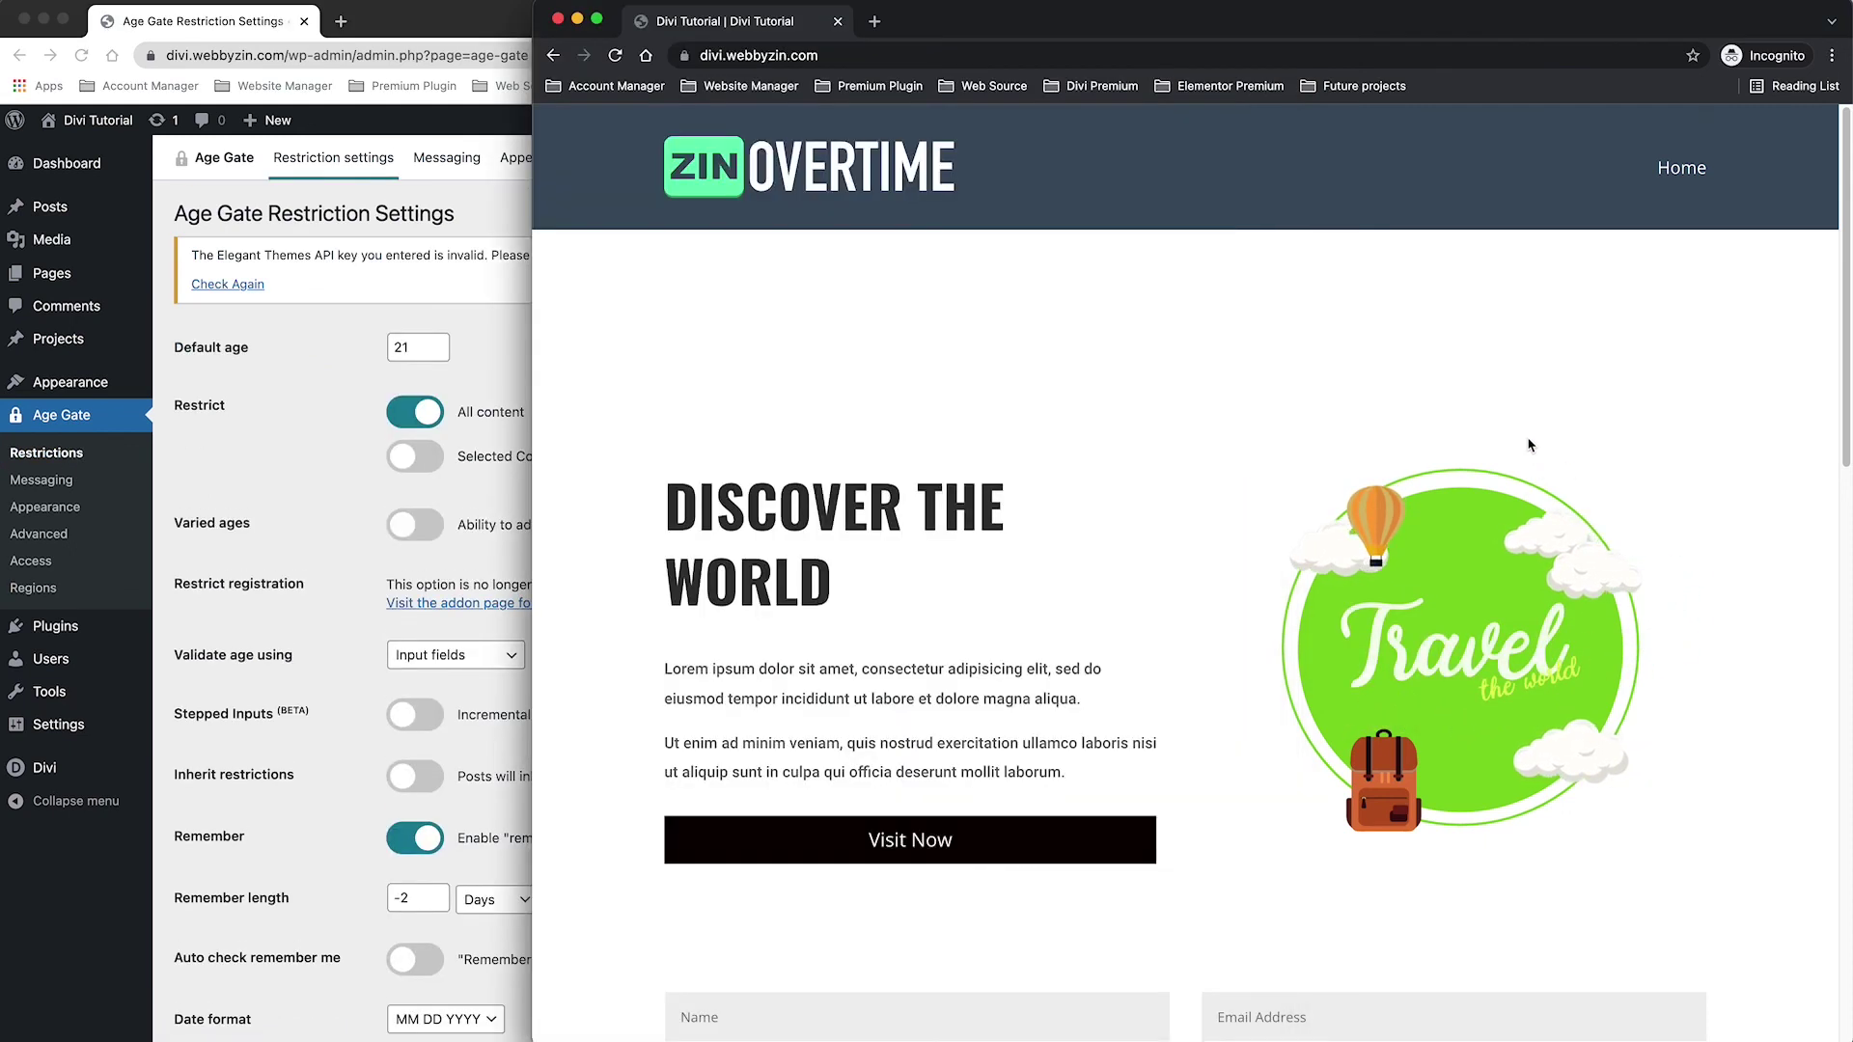